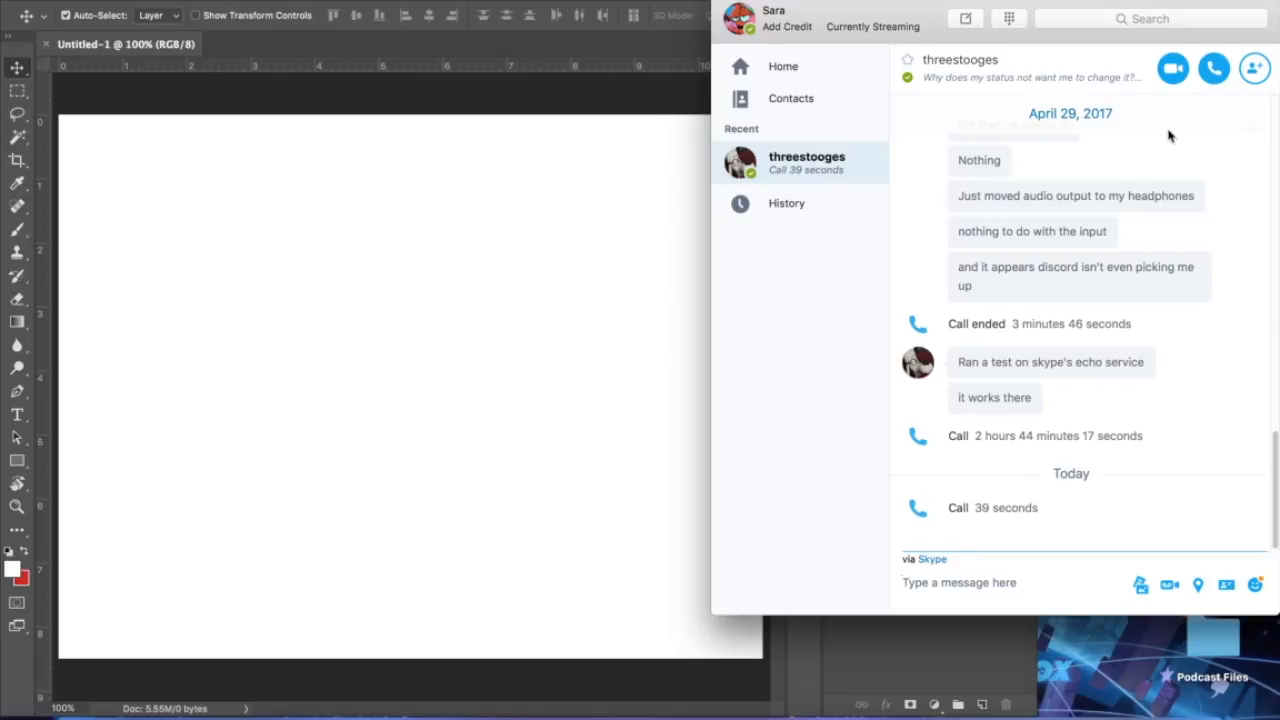
- Start a voice call with the open contact and move the call window aside to uncover the stream chat
{"action": "left_click", "coordinate": [1210, 80]}
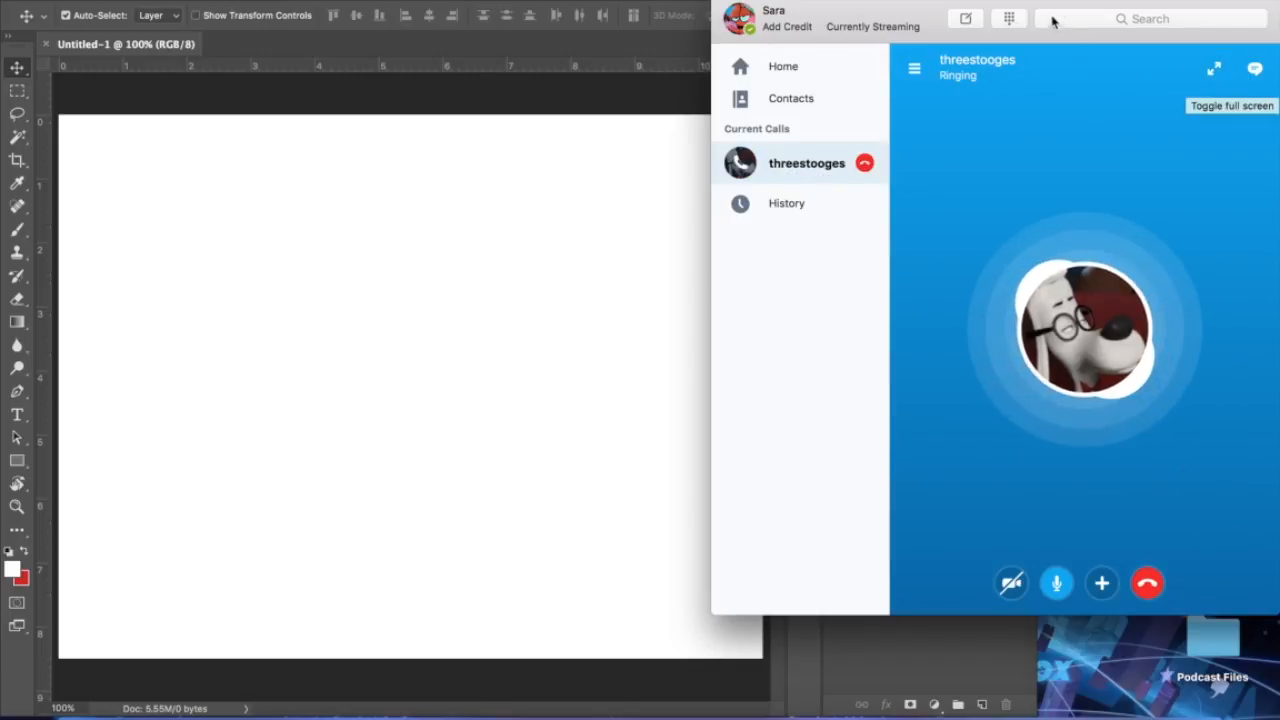
{"action": "left_click_drag", "start_coordinate": [1052, 20], "coordinate": [689, 20]}
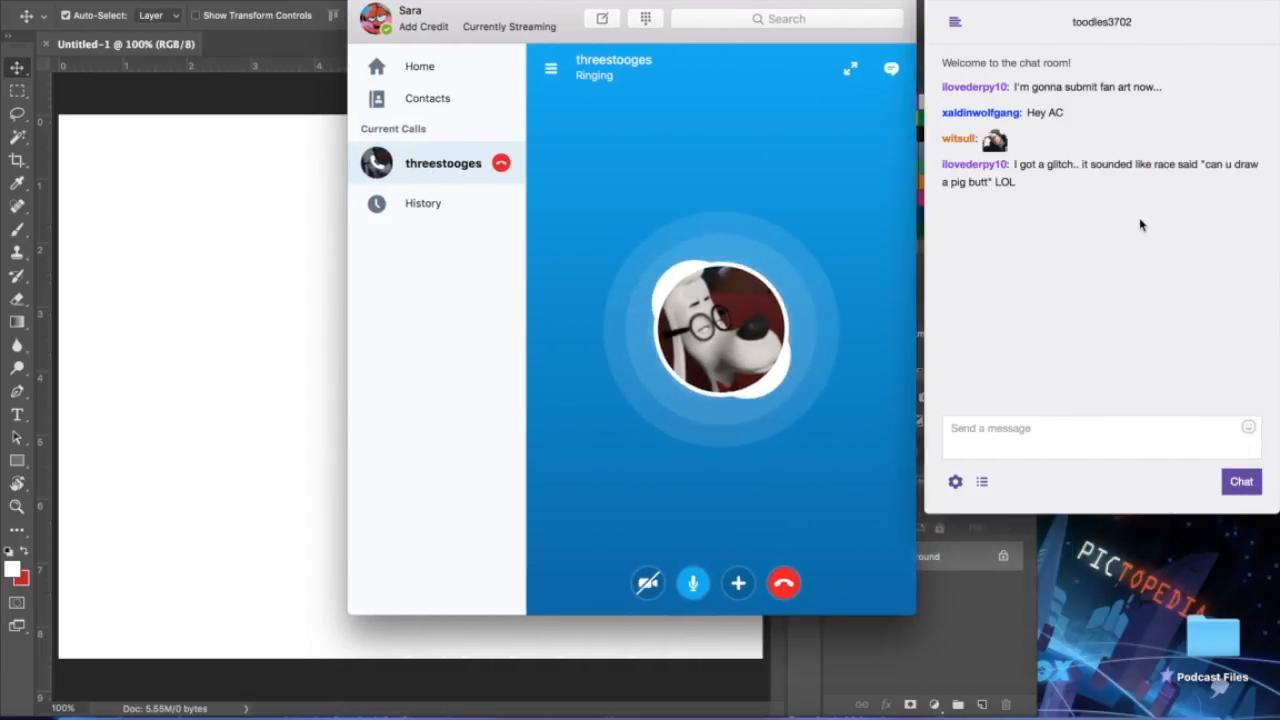
{"action": "left_click", "coordinate": [1140, 225]}
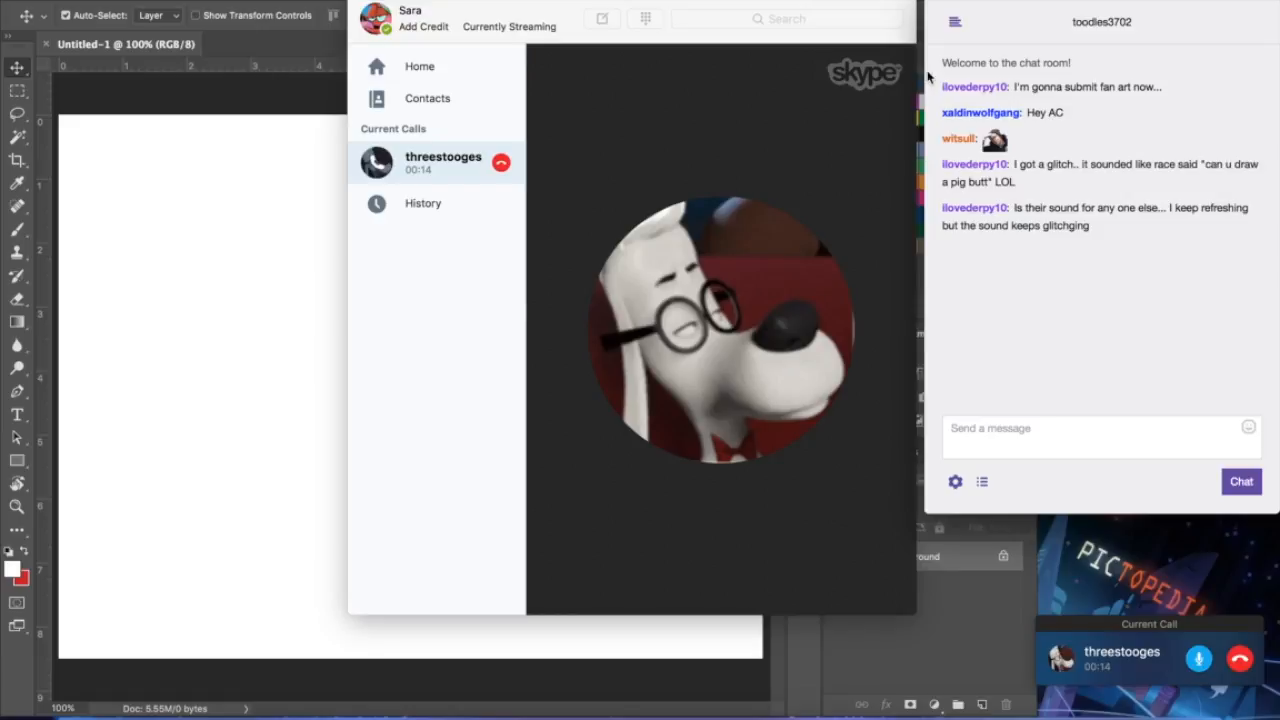
{"action": "left_click_drag", "start_coordinate": [850, 7], "coordinate": [857, 5]}
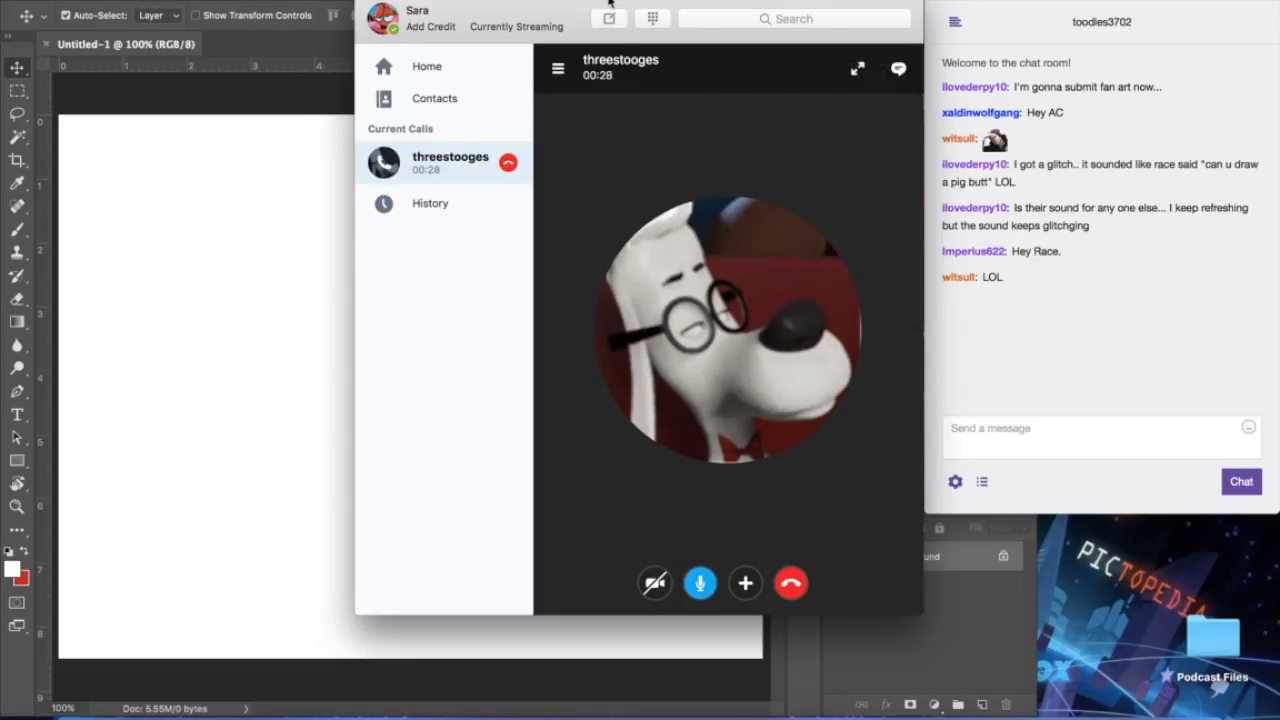
- Share the screen with the contact in the ongoing call
{"action": "left_click", "coordinate": [746, 582]}
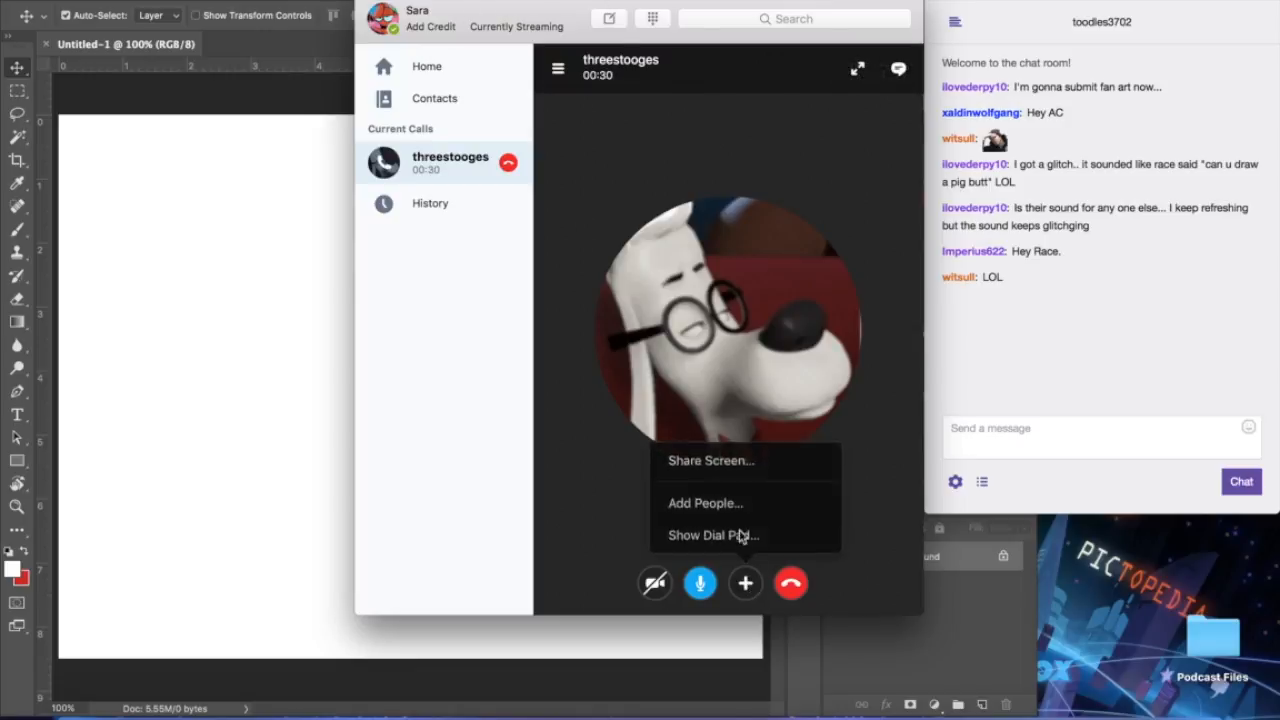
{"action": "left_click", "coordinate": [720, 463]}
{"action": "left_click", "coordinate": [846, 566]}
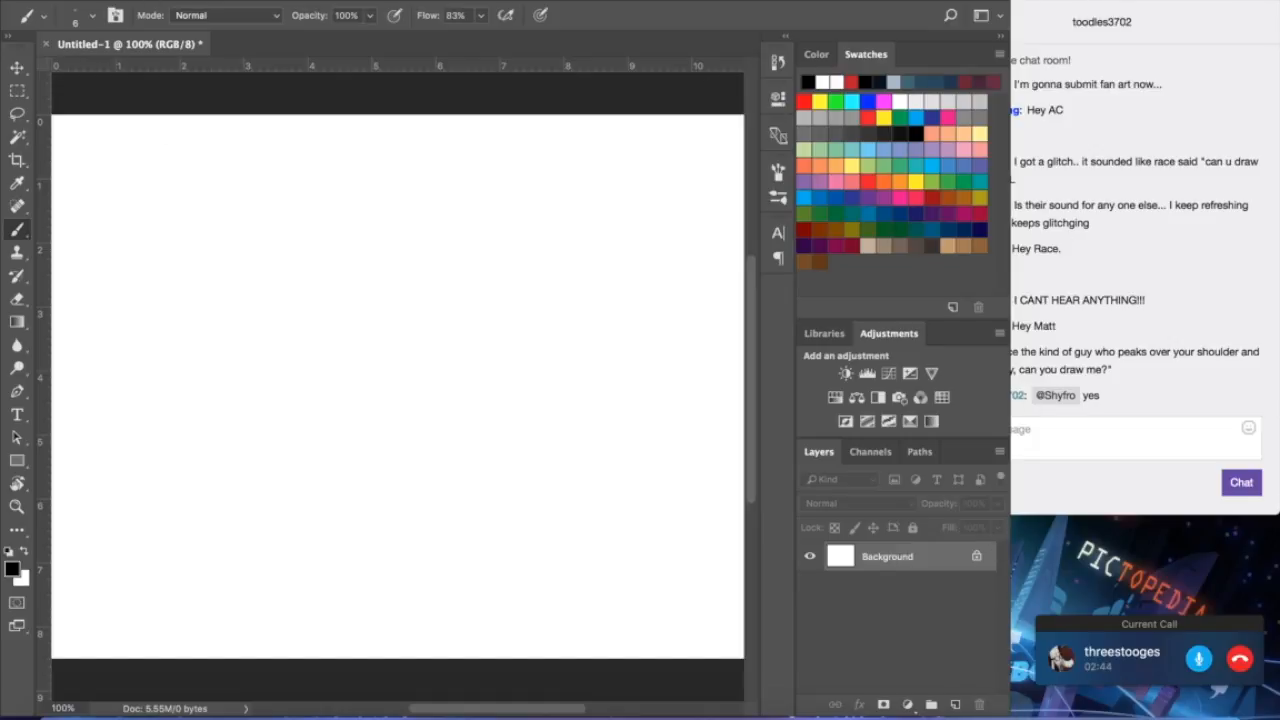
{"action": "left_click", "coordinate": [158, 0]}
{"action": "left_click", "coordinate": [168, 8]}
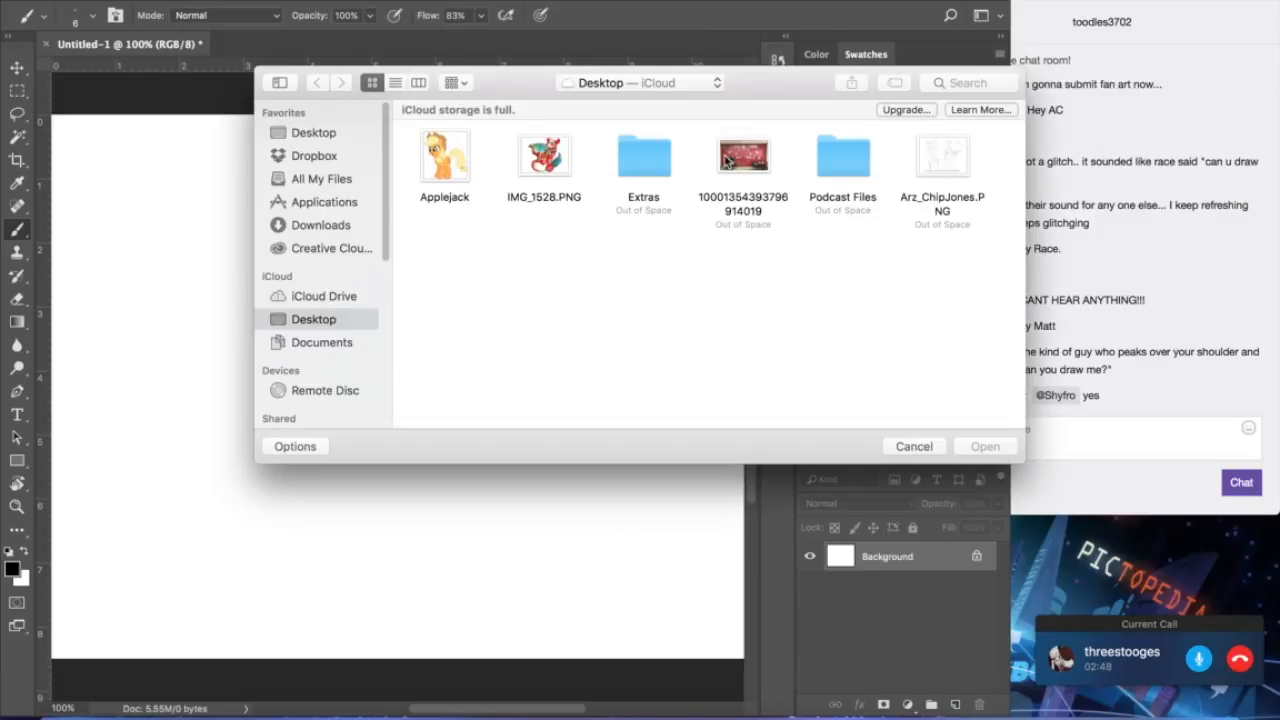
{"action": "left_click", "coordinate": [742, 160]}
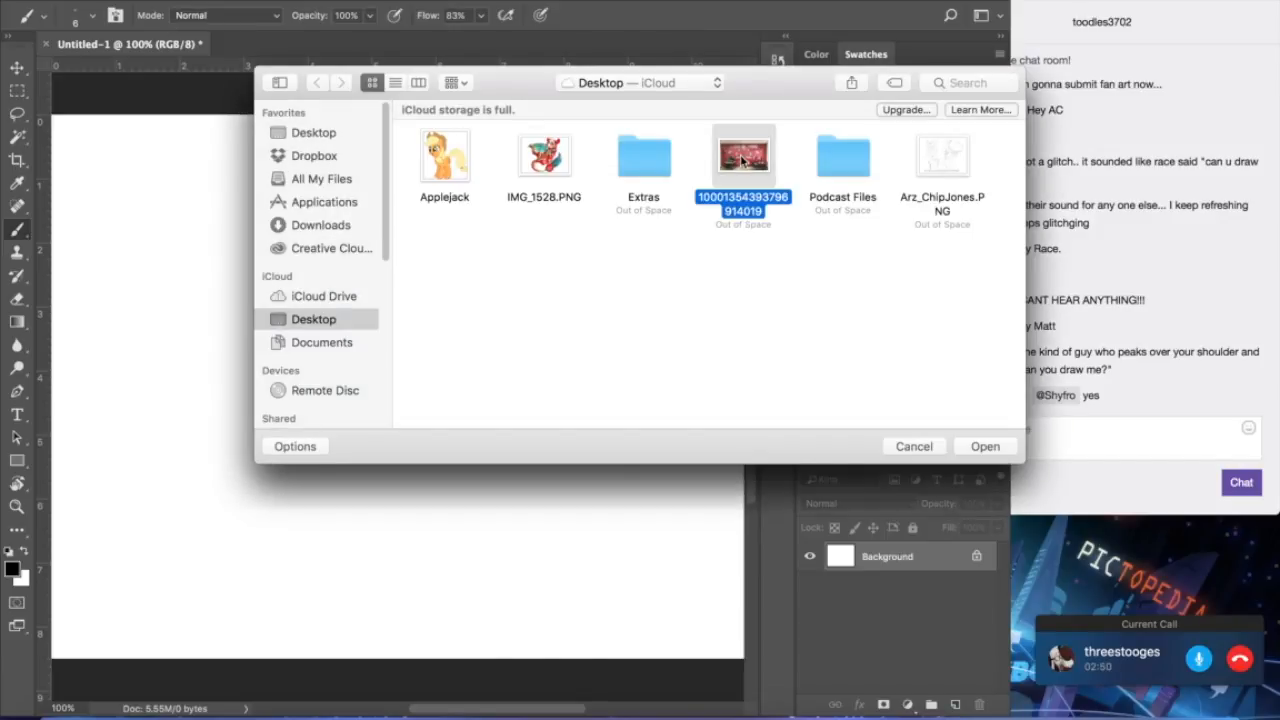
{"action": "double_click", "coordinate": [742, 160]}
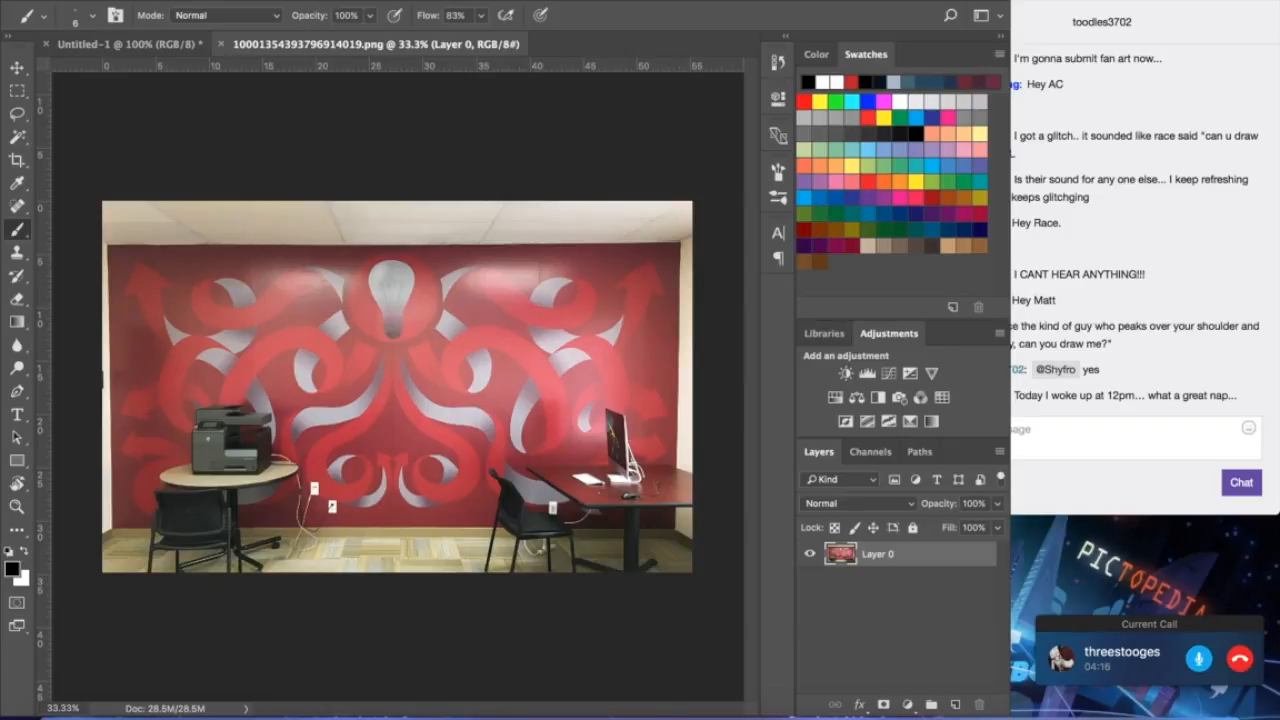
- Try darkening the mural photo with a Brightness/Contrast adjustment of brightness -150 and contrast 62
{"action": "left_click", "coordinate": [245, 2]}
{"action": "mouse_move", "coordinate": [268, 20]}
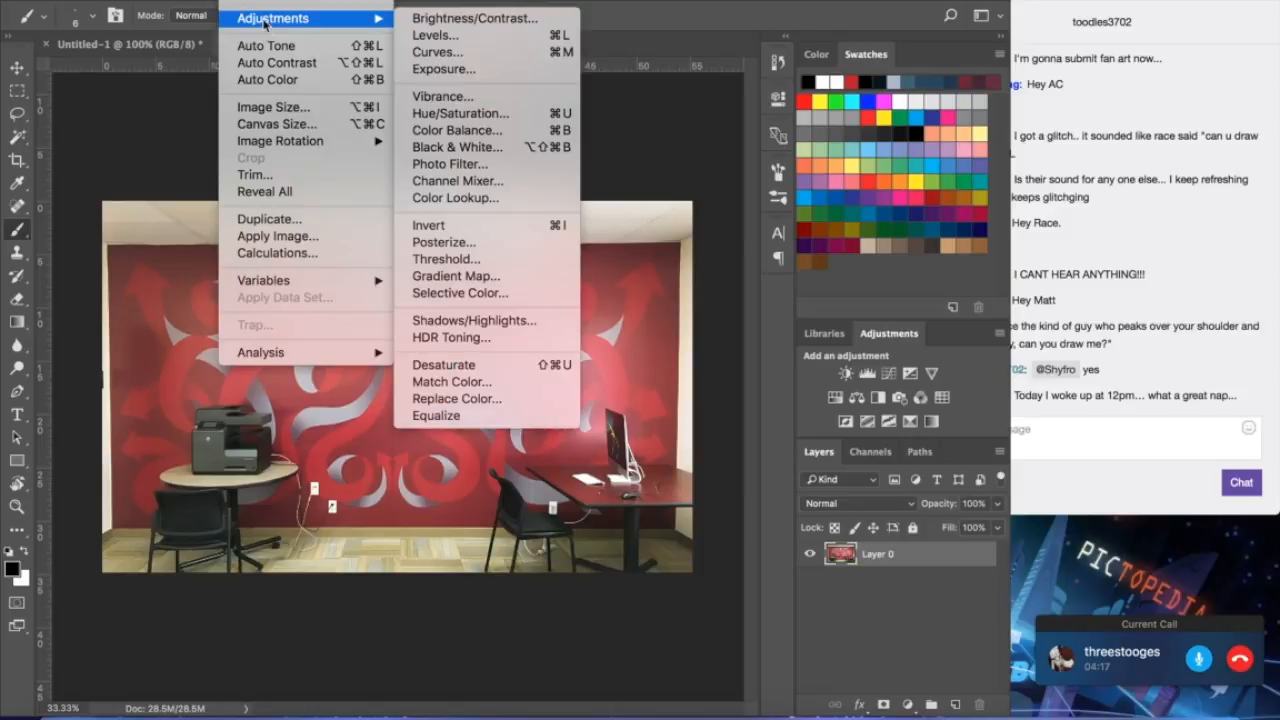
{"action": "left_click", "coordinate": [477, 22]}
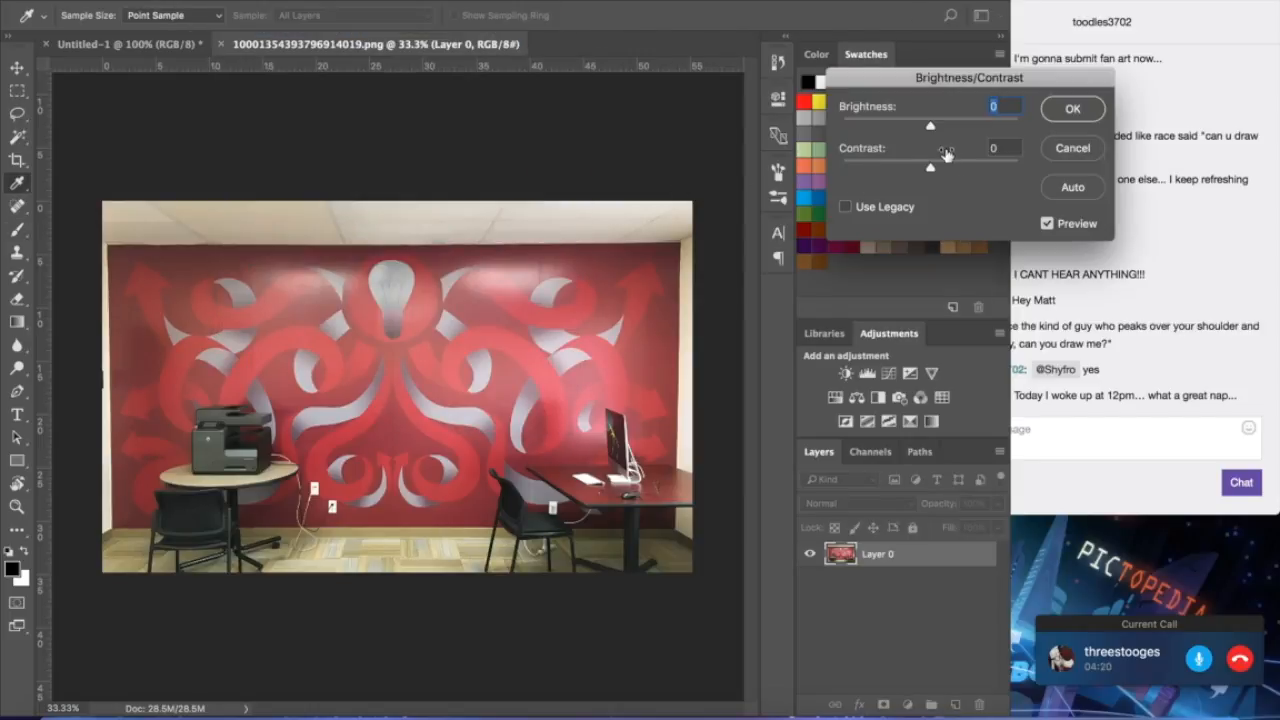
{"action": "left_click_drag", "start_coordinate": [930, 126], "coordinate": [842, 128]}
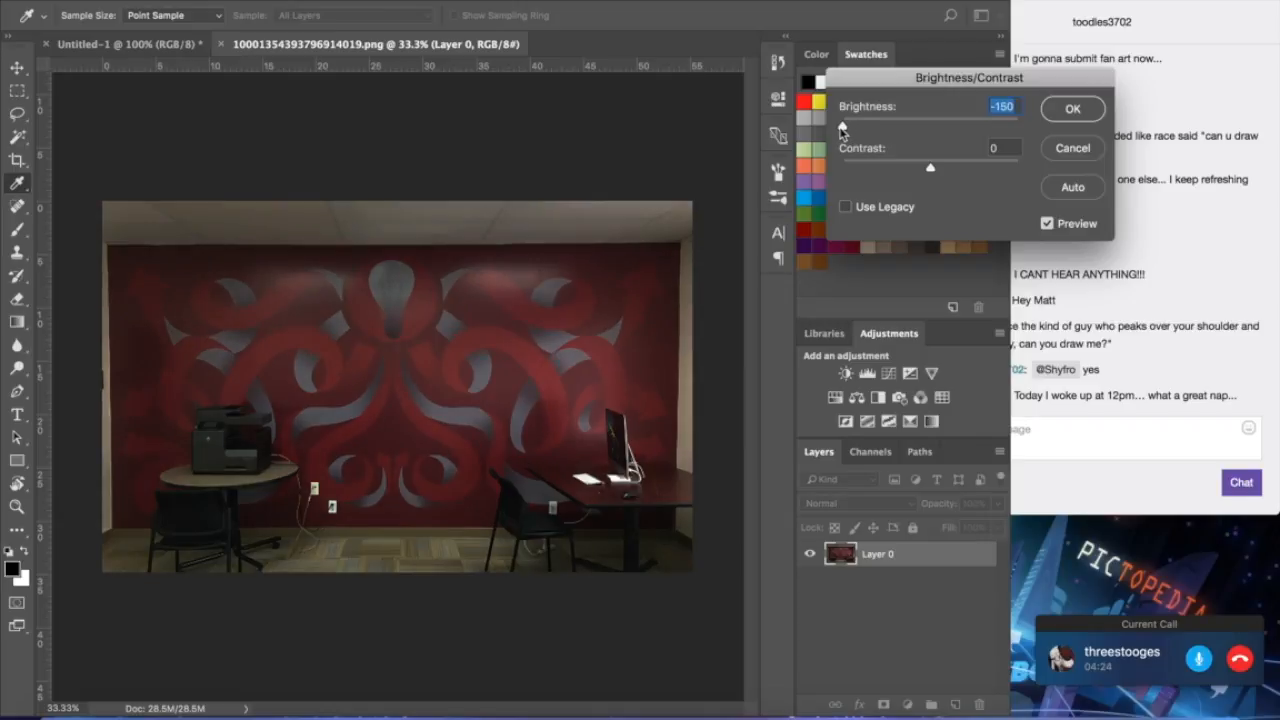
{"action": "left_click_drag", "start_coordinate": [930, 167], "coordinate": [985, 167]}
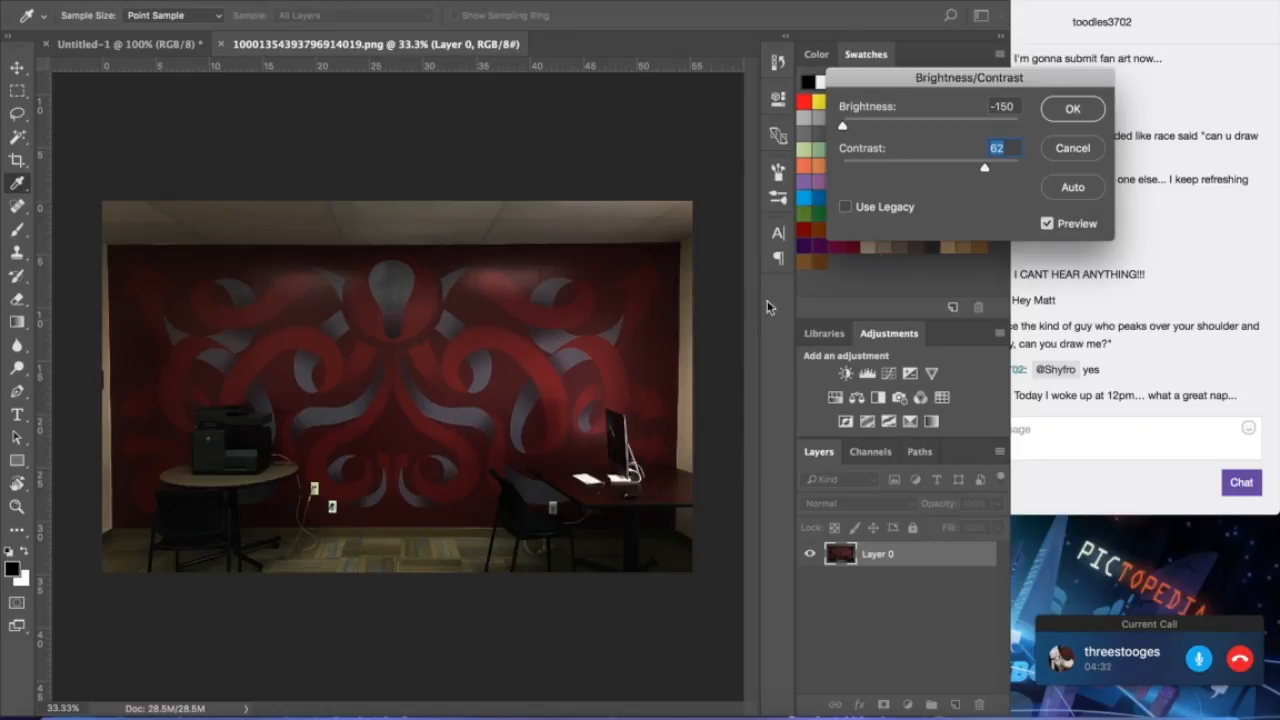
{"action": "left_click", "coordinate": [1072, 150]}
{"action": "key", "text": "b"}
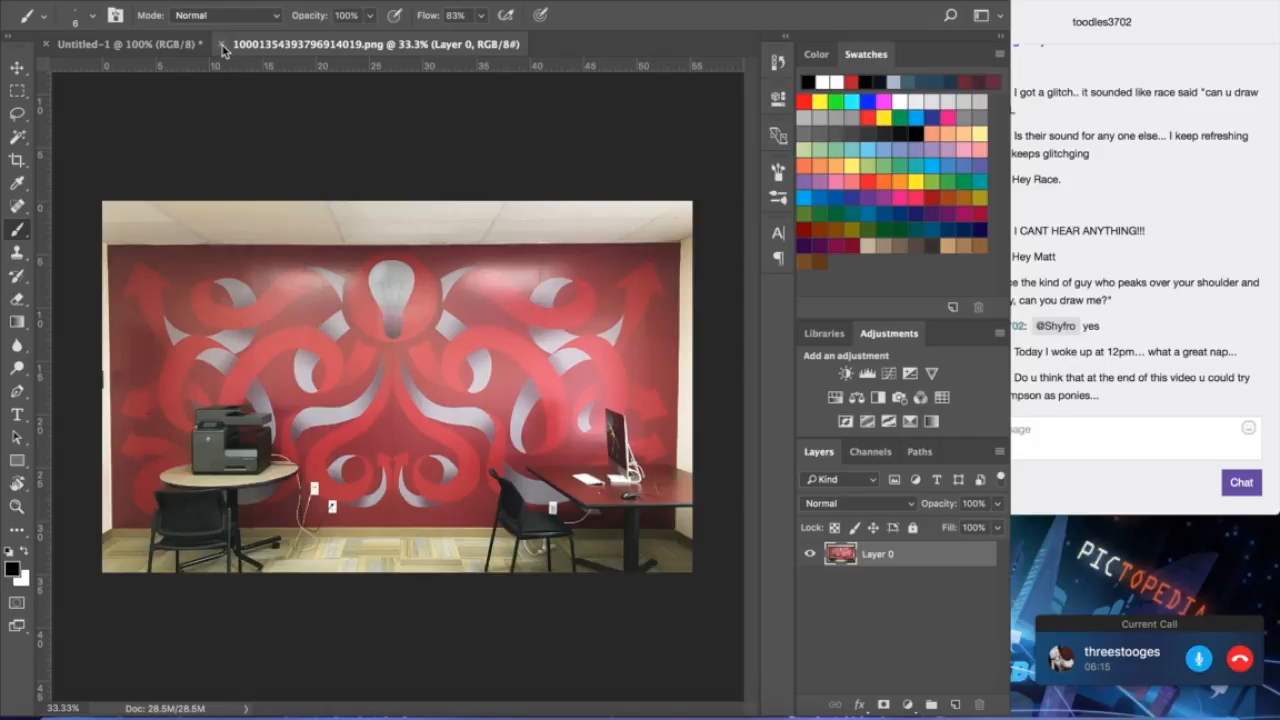
- Close the mural photo, then open Applejack and IMG_1528.PNG together from the Desktop folder and look over both images
{"action": "left_click", "coordinate": [221, 44]}
{"action": "left_click", "coordinate": [158, 1]}
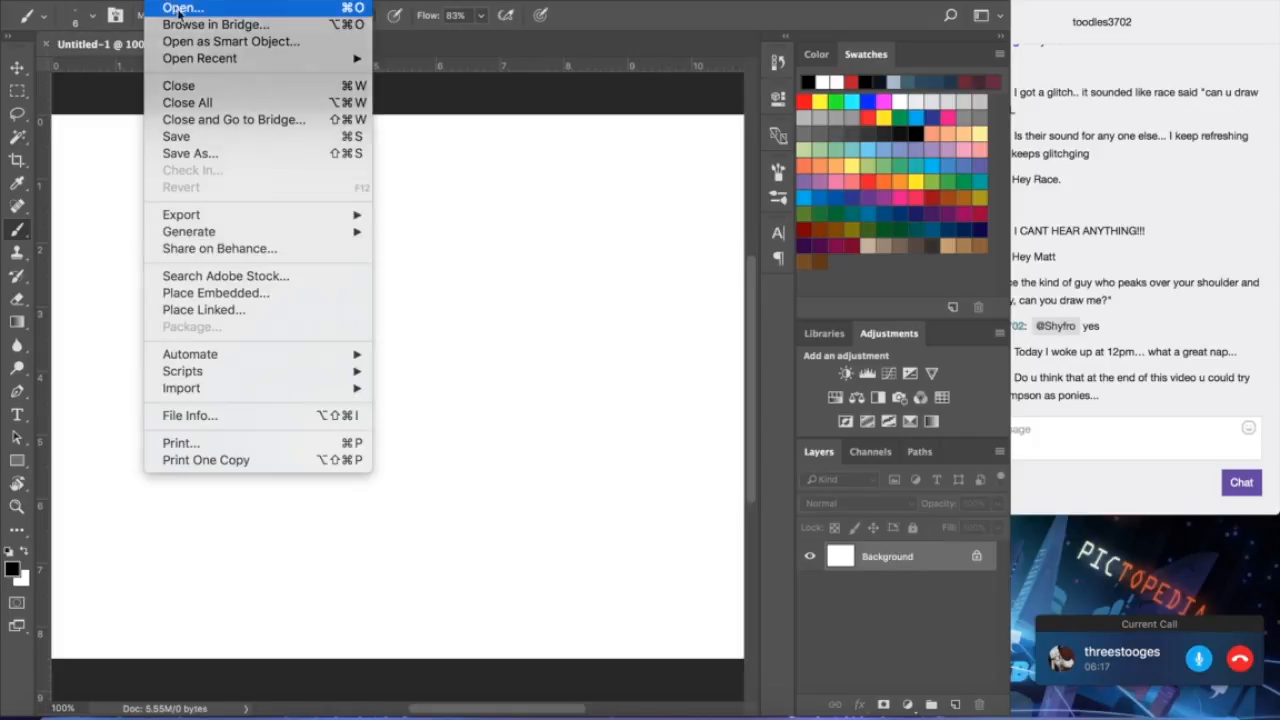
{"action": "left_click", "coordinate": [174, 6]}
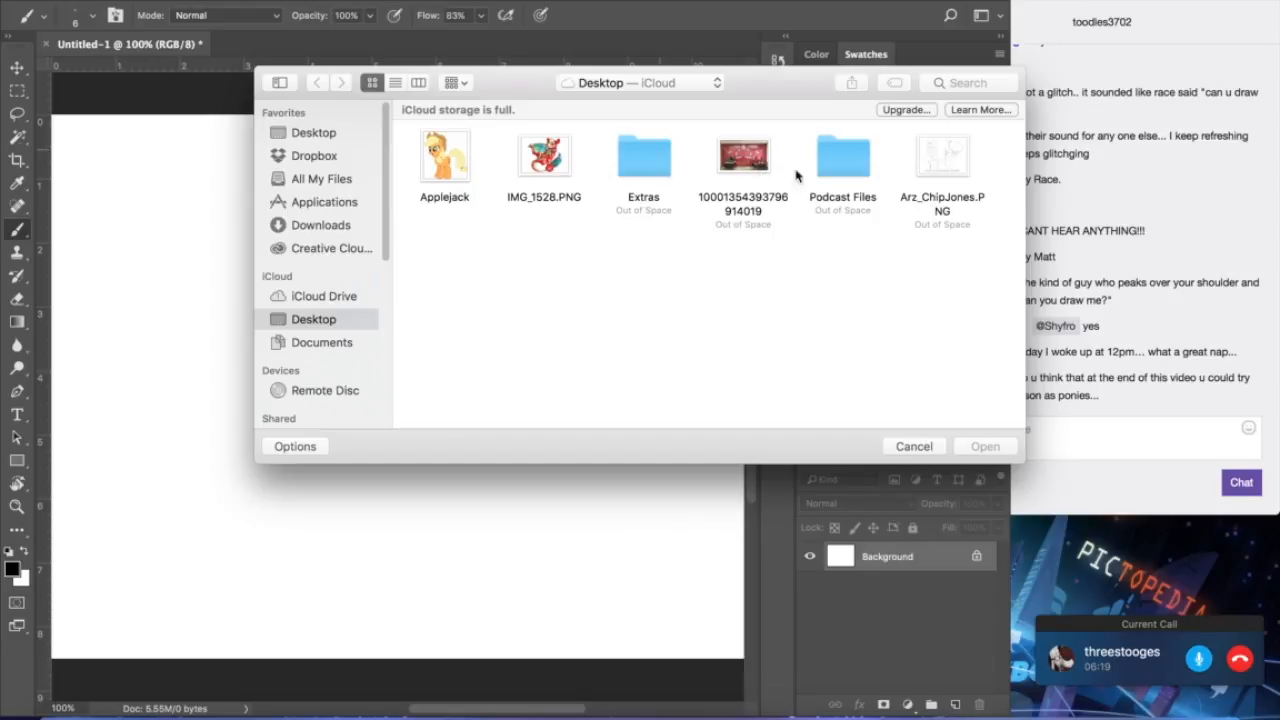
{"action": "left_click_drag", "start_coordinate": [414, 148], "coordinate": [546, 172]}
{"action": "double_click", "coordinate": [546, 172]}
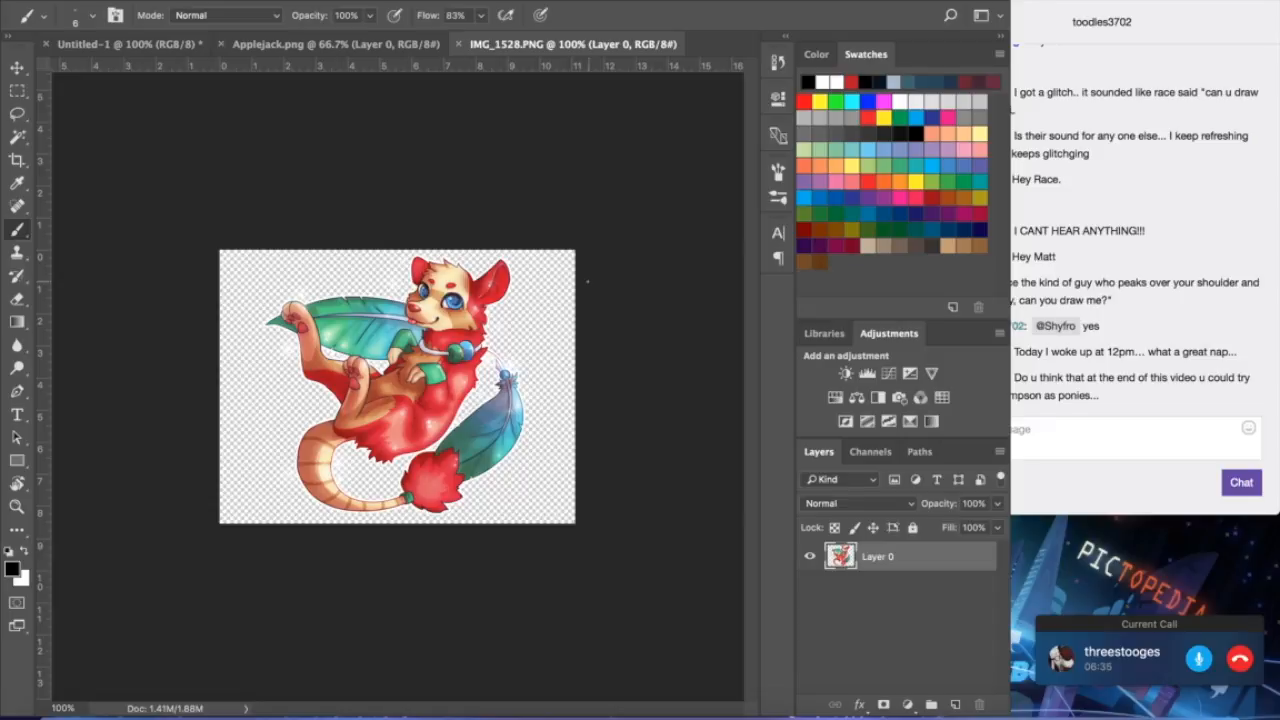
{"action": "scroll", "coordinate": [478, 441], "scroll_direction": "up", "scroll_amount": 5}
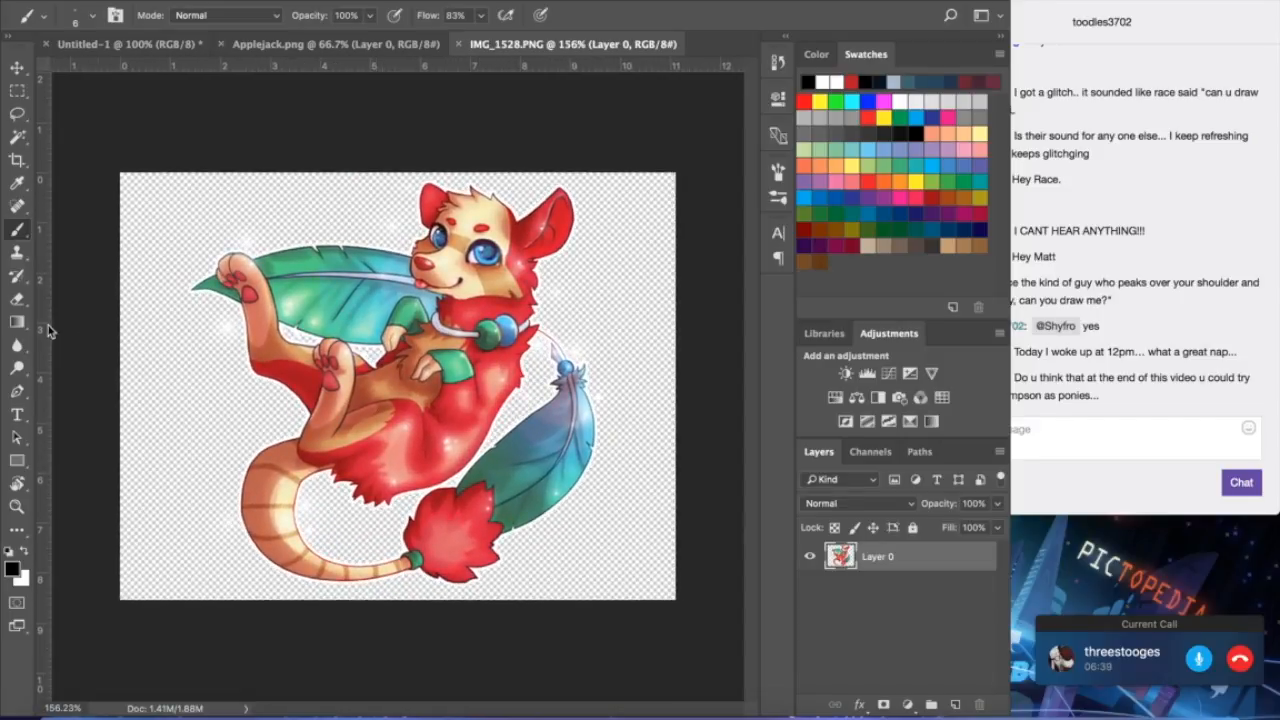
{"action": "left_click", "coordinate": [300, 44]}
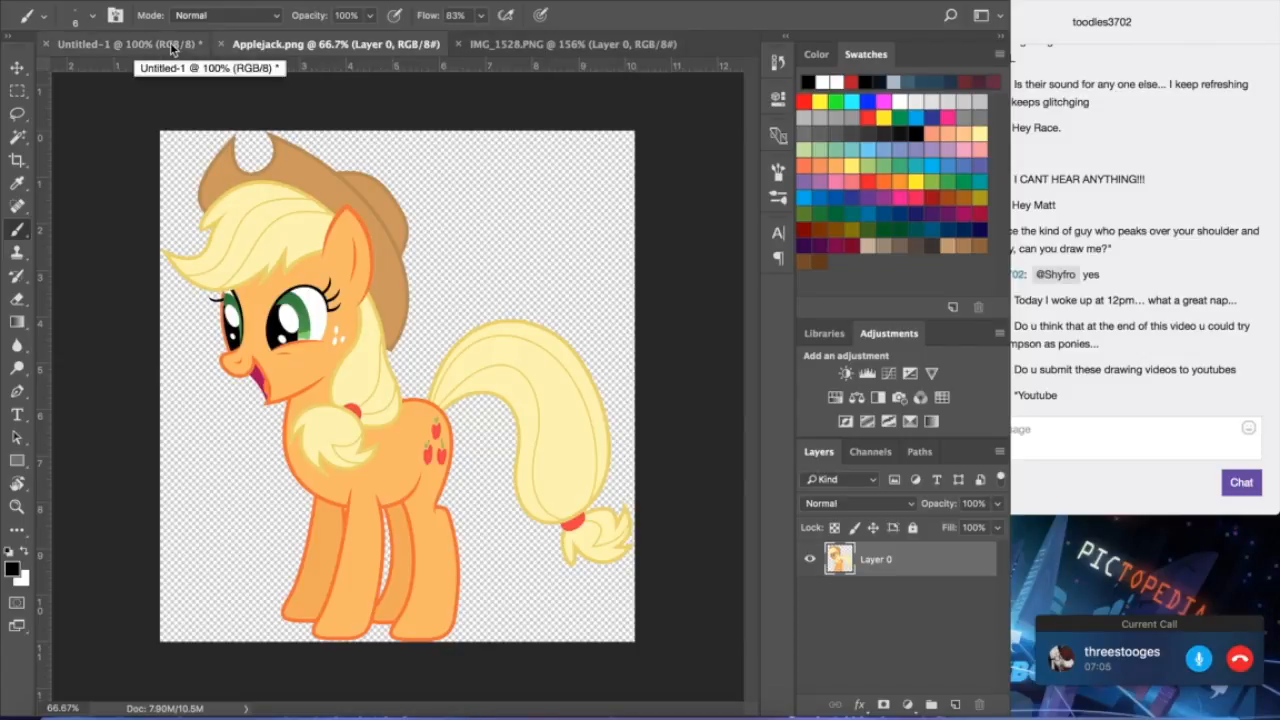
{"action": "left_click", "coordinate": [520, 44]}
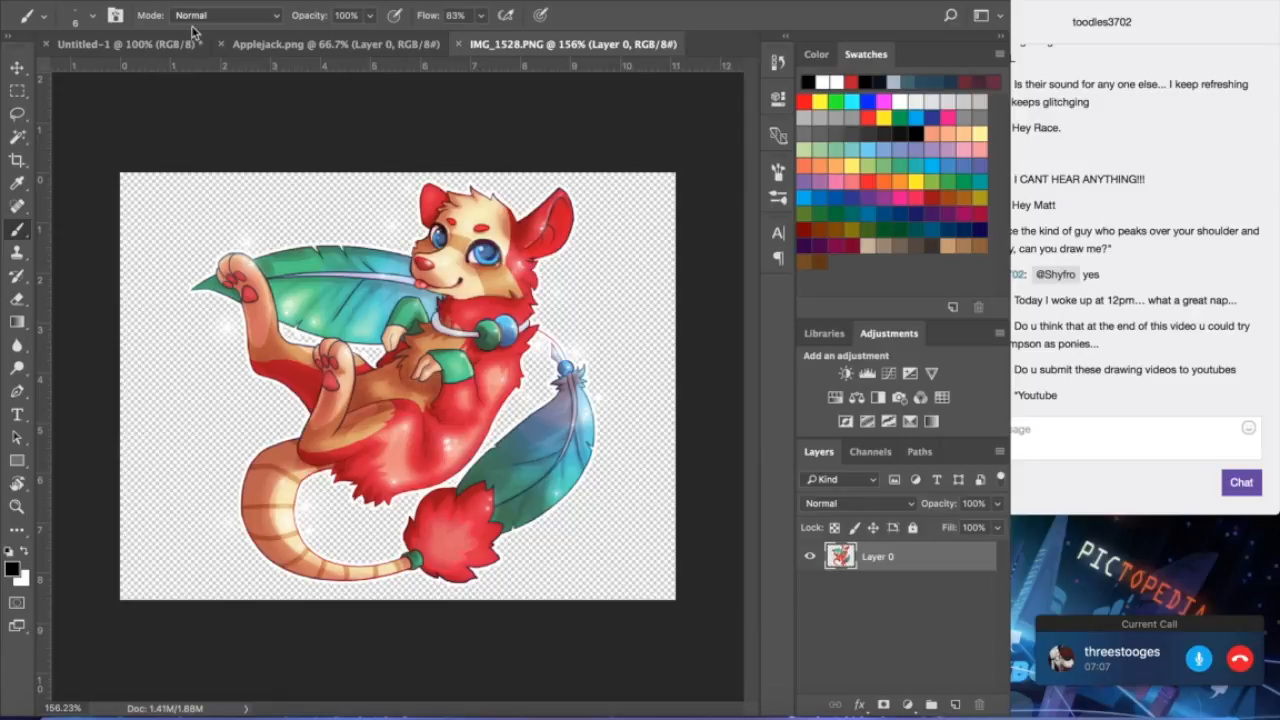
{"action": "left_click", "coordinate": [163, 0]}
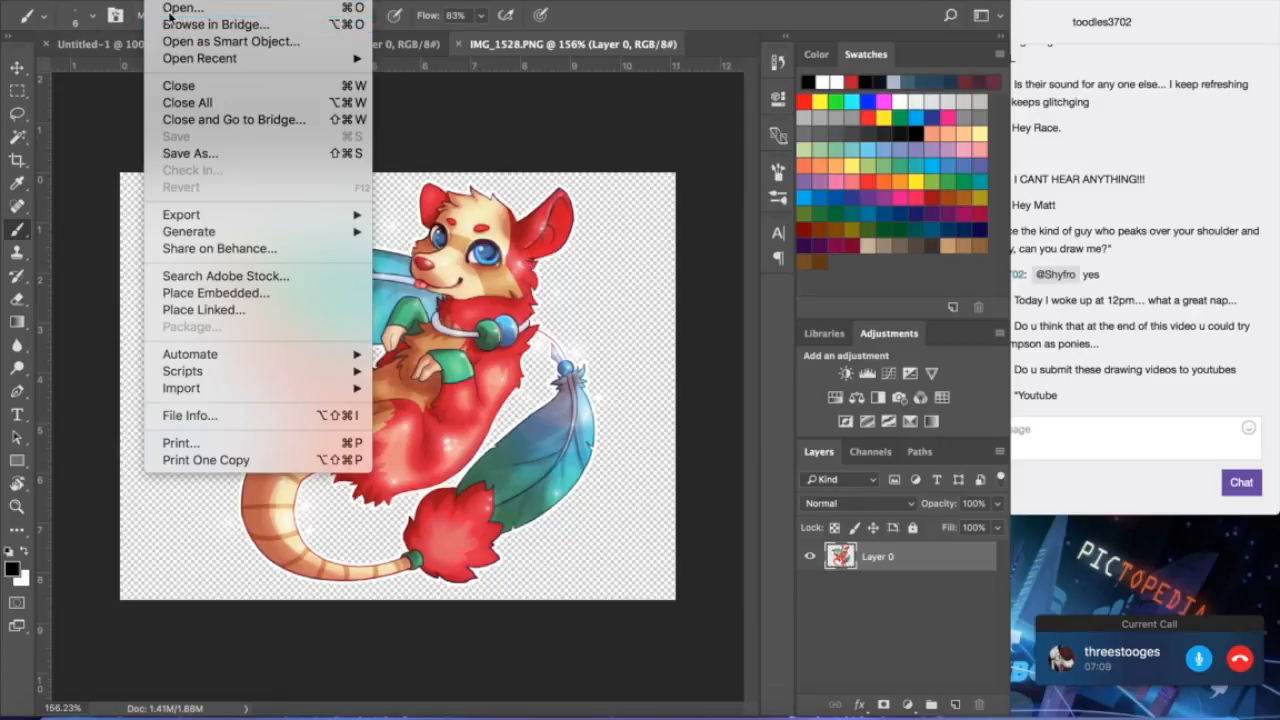
{"action": "left_click", "coordinate": [175, 8]}
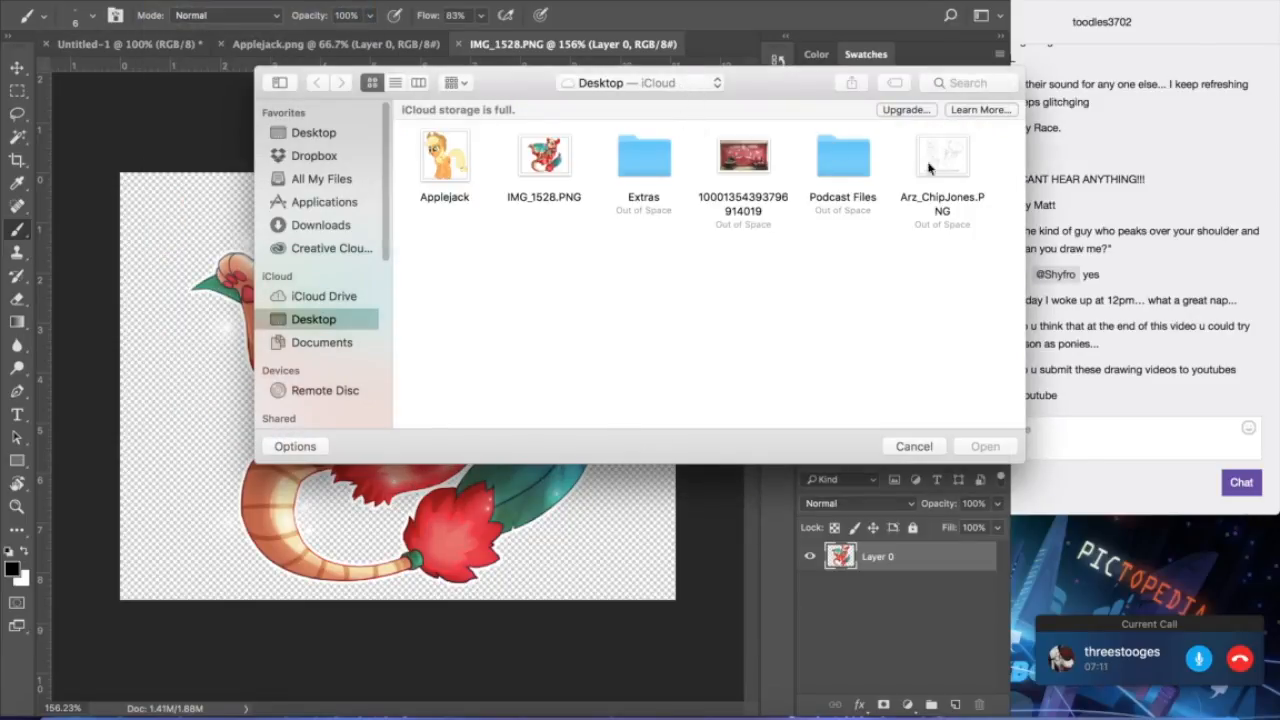
{"action": "left_click", "coordinate": [938, 168]}
{"action": "double_click", "coordinate": [938, 168]}
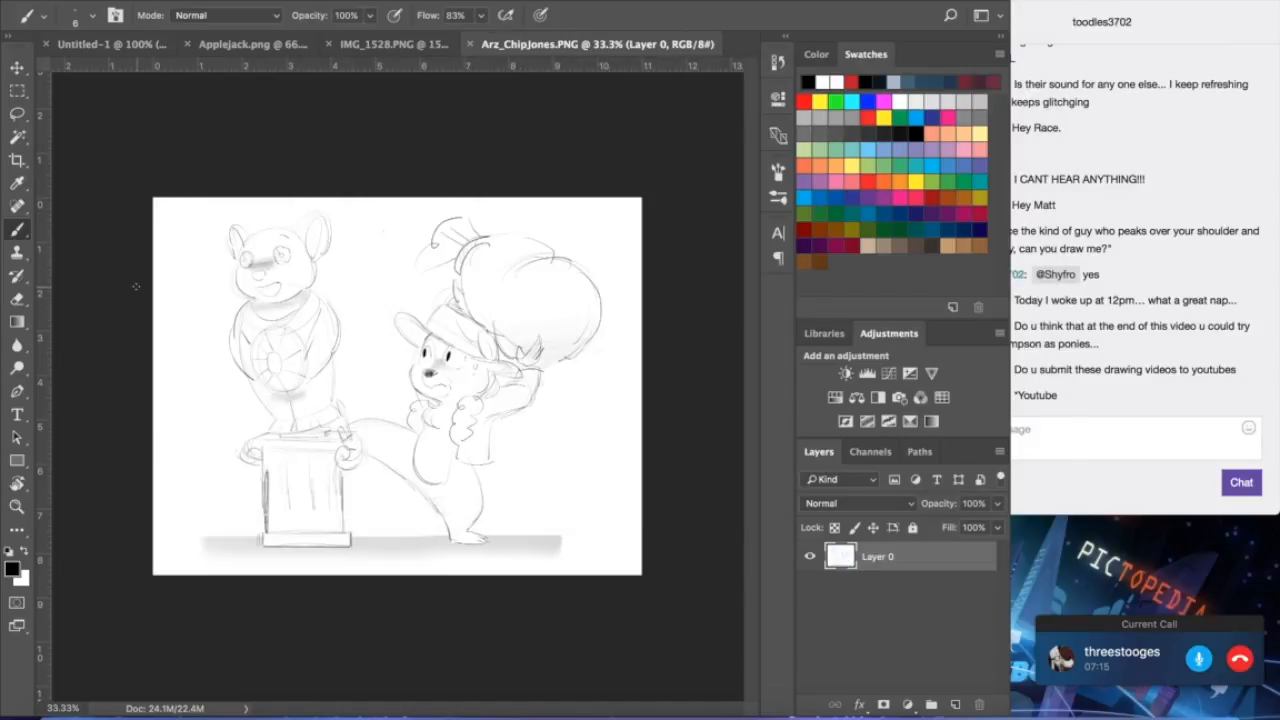
{"action": "scroll", "coordinate": [136, 286], "scroll_direction": "up", "scroll_amount": 5}
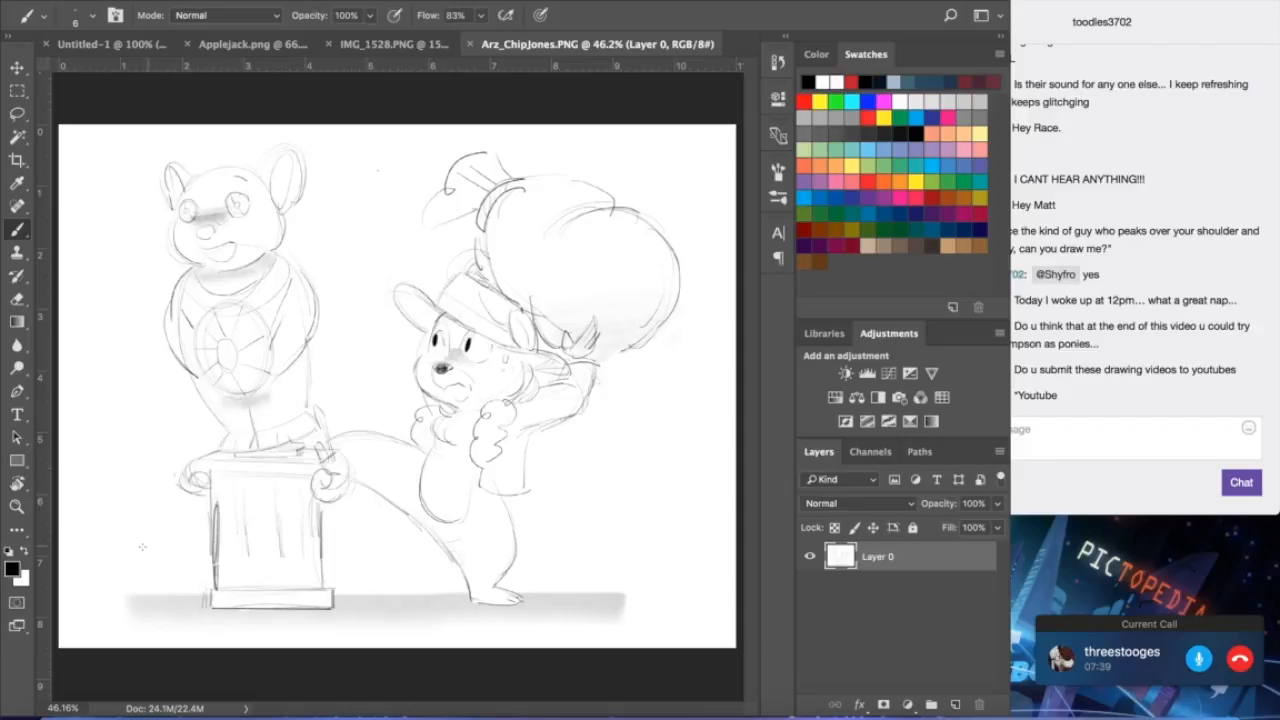
- Try sketching a flat rectangular slab in black over the top of the statue's pedestal
{"action": "mouse_move", "coordinate": [178, 456]}
{"action": "left_mouse_down"}
{"action": "mouse_move", "coordinate": [314, 497]}
{"action": "mouse_move", "coordinate": [330, 468]}
{"action": "mouse_move", "coordinate": [357, 486]}
{"action": "mouse_move", "coordinate": [348, 514]}
{"action": "left_mouse_up"}
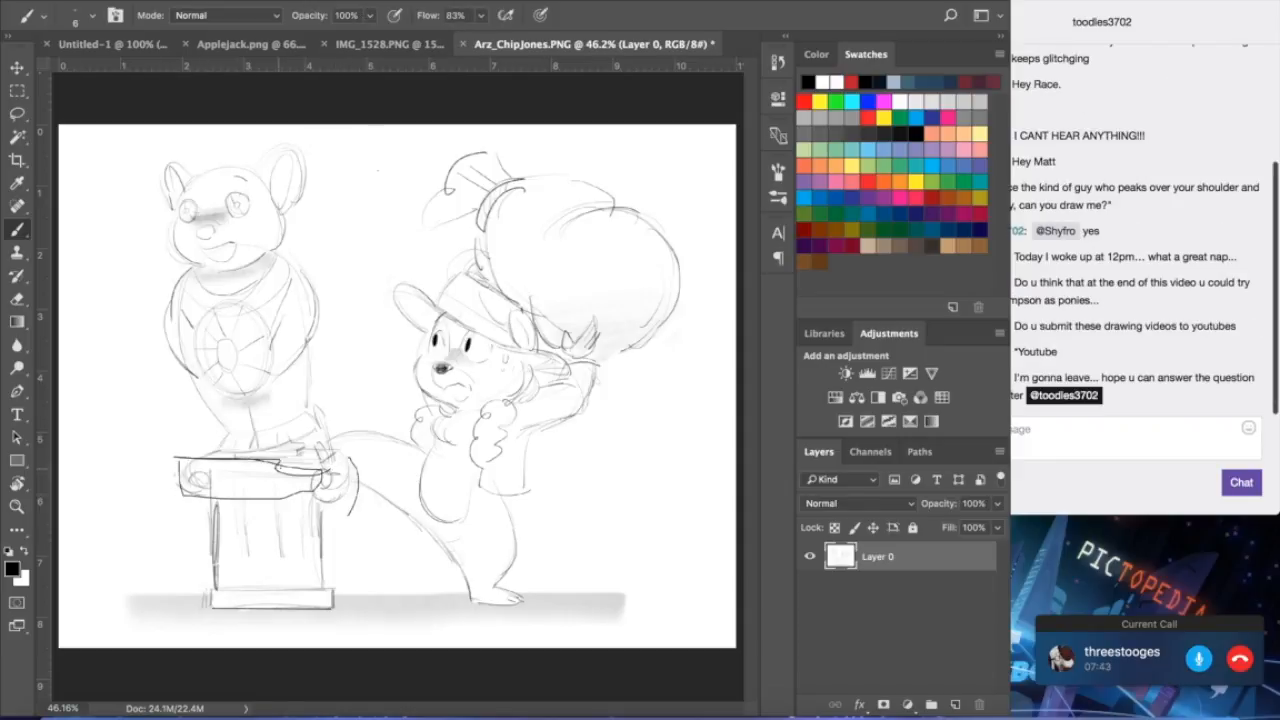
{"action": "key", "text": "ctrl+alt+z"}
{"action": "key", "text": "ctrl+alt+z"}
{"action": "key", "text": "ctrl+alt+z"}
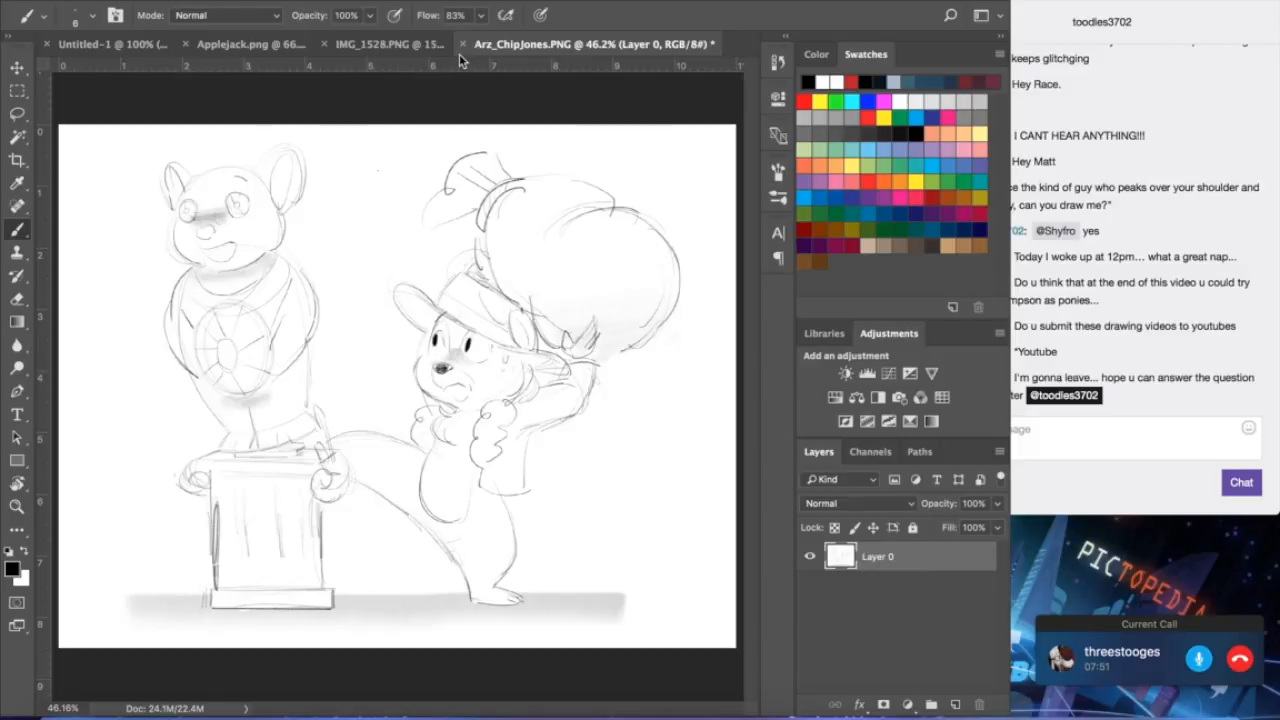
{"action": "left_click", "coordinate": [1092, 426]}
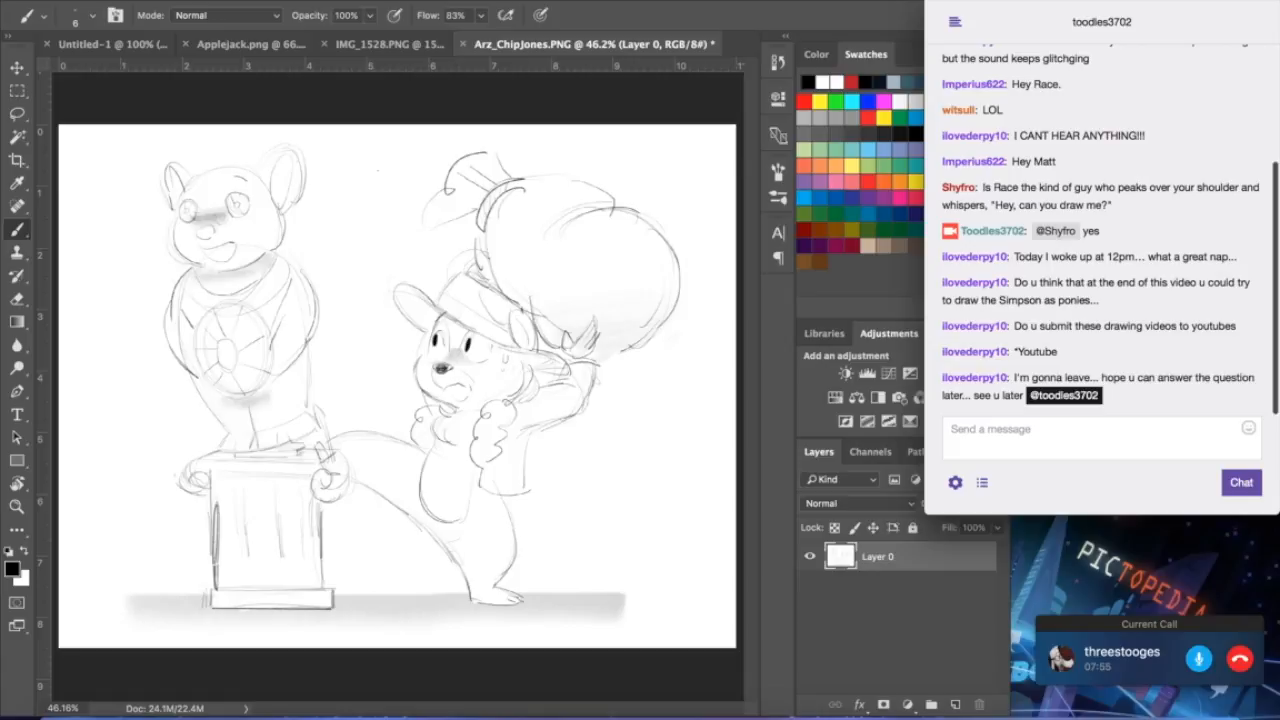
{"action": "left_click", "coordinate": [531, 100]}
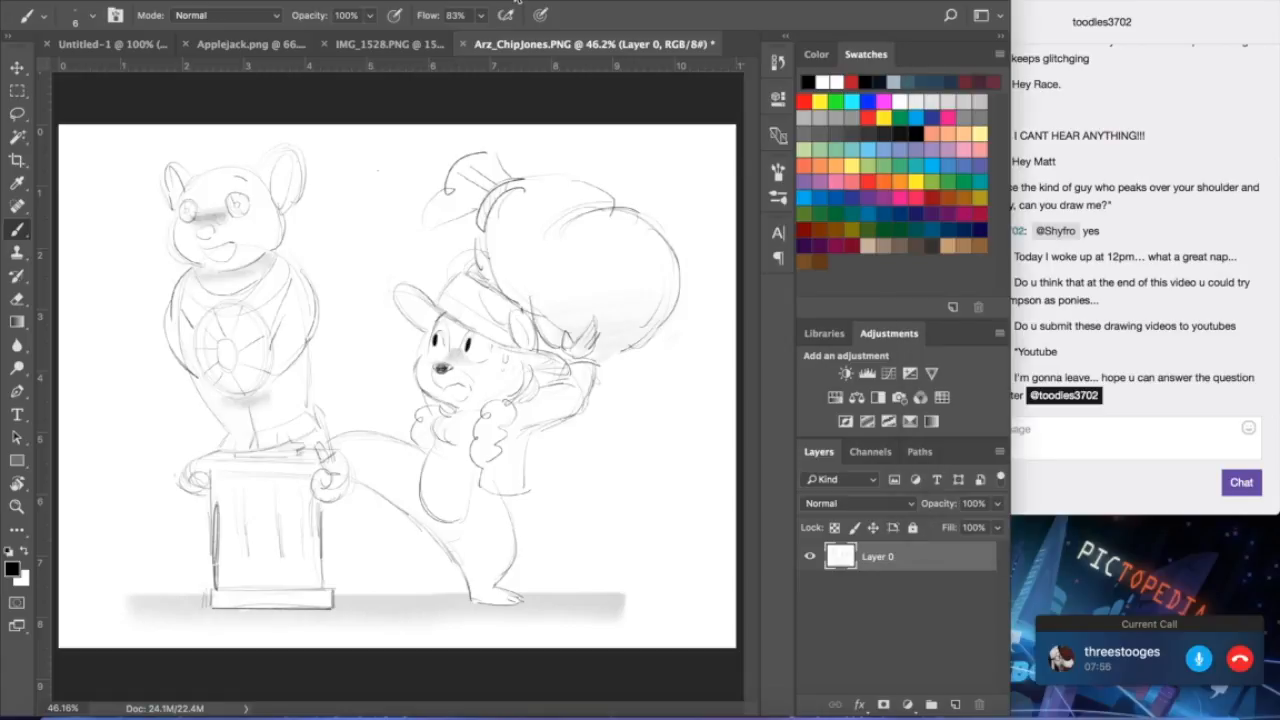
{"action": "left_click", "coordinate": [464, 51]}
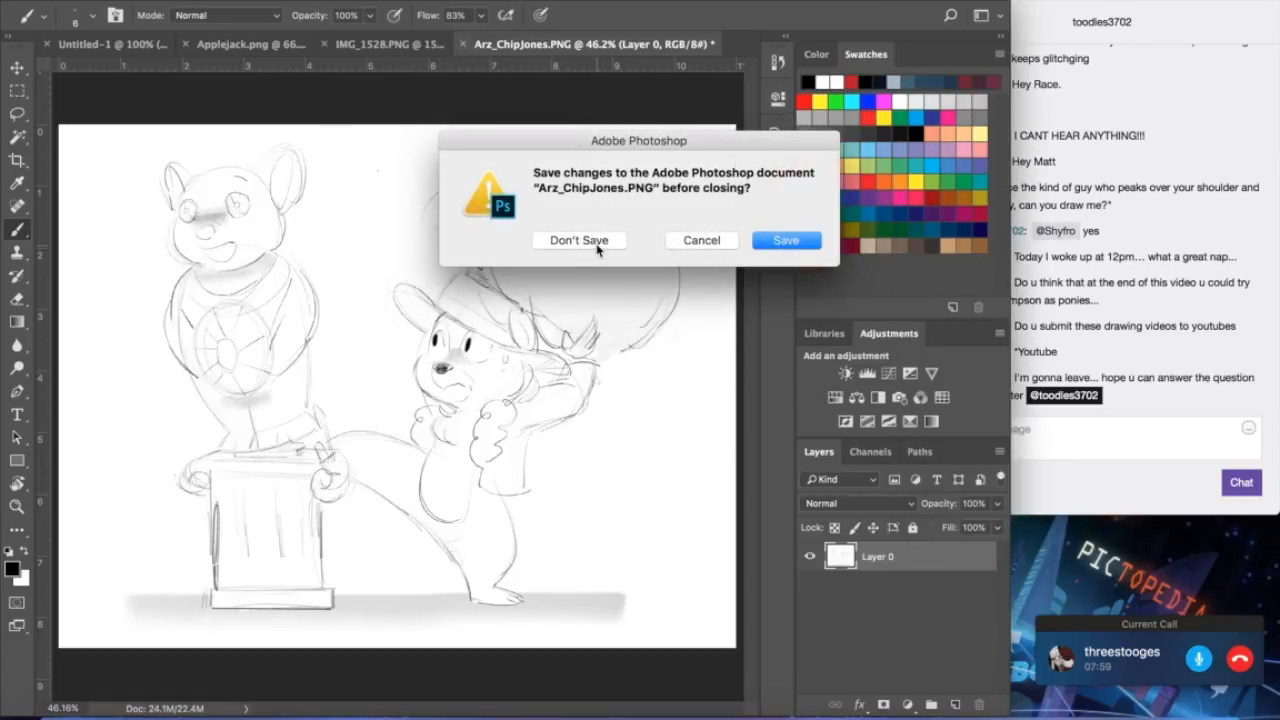
{"action": "left_click", "coordinate": [590, 245]}
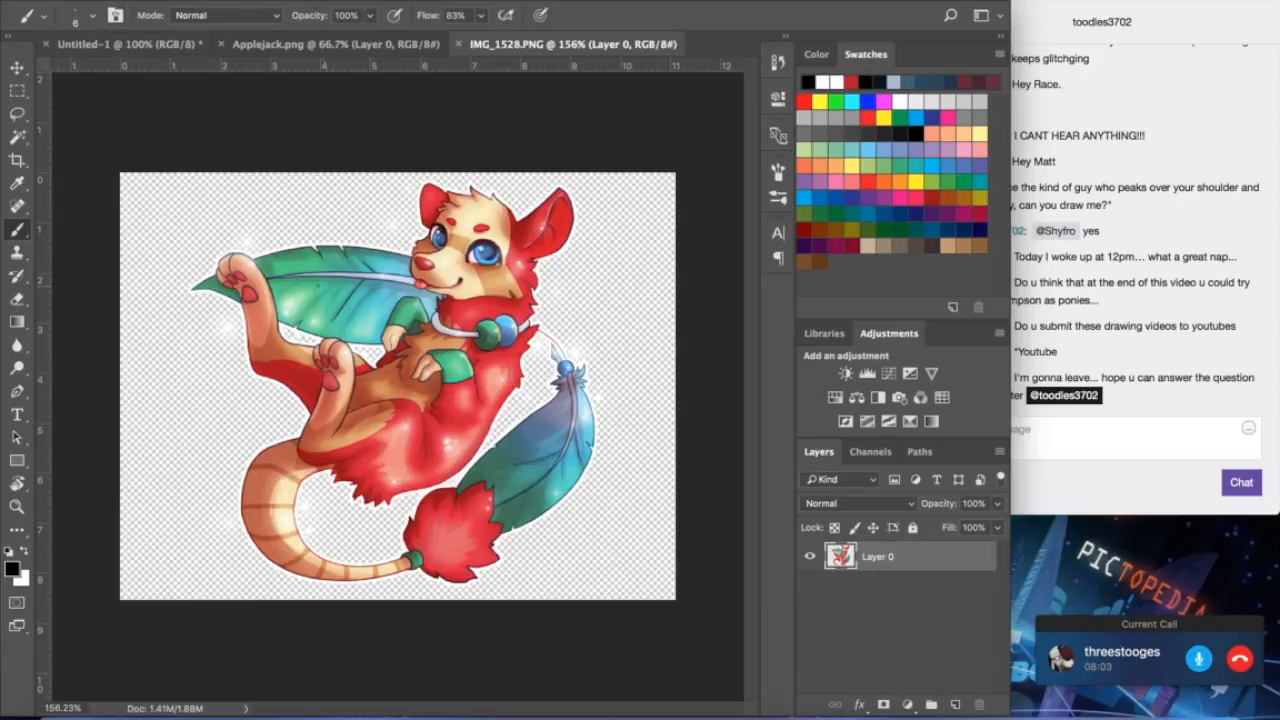
- Copy the red creature artwork from IMG_1528.PNG and paste it into the blank Untitled-1 document
{"action": "left_click", "coordinate": [17, 67]}
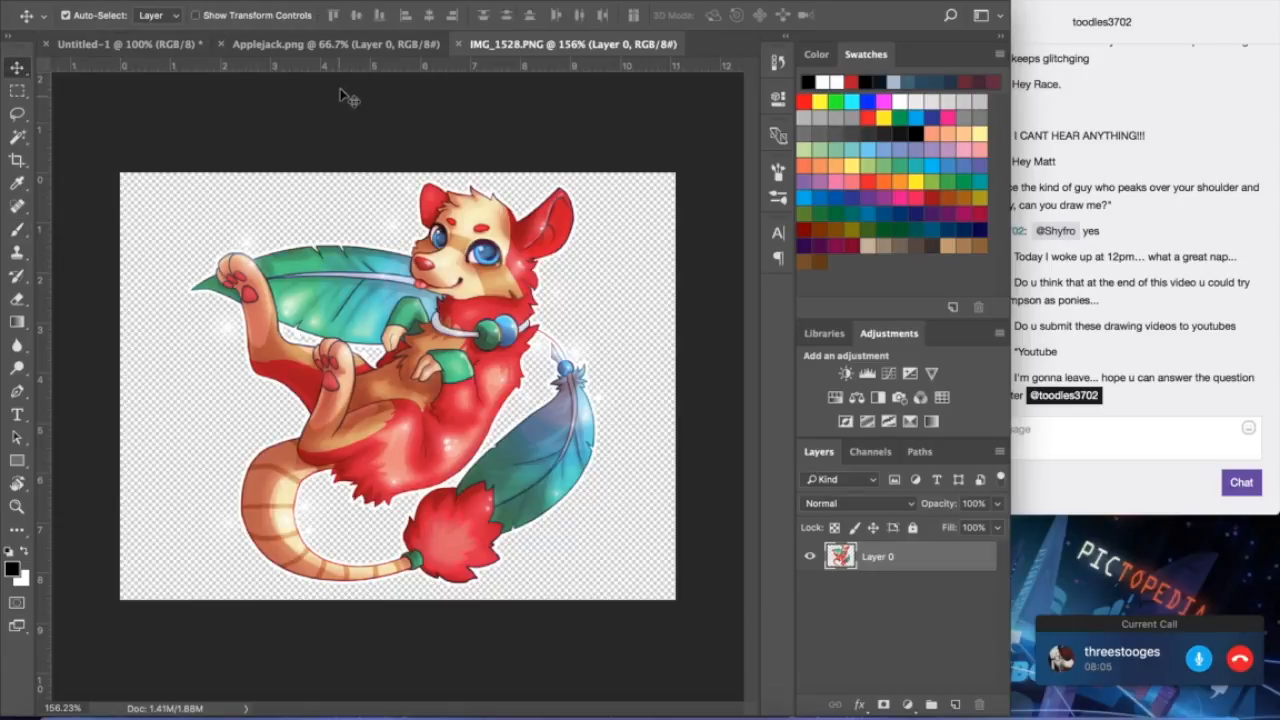
{"action": "left_click", "coordinate": [397, 3]}
{"action": "left_click", "coordinate": [397, 2]}
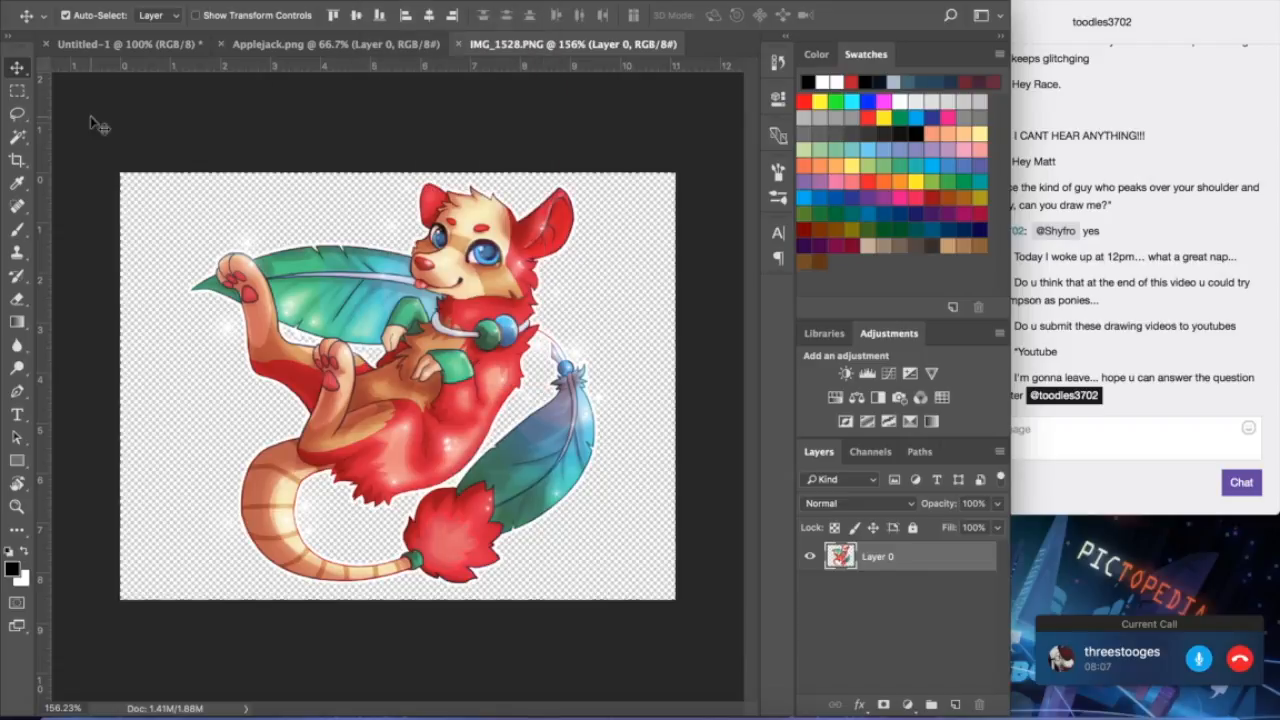
{"action": "left_click_drag", "start_coordinate": [479, 302], "coordinate": [155, 65]}
{"action": "left_click", "coordinate": [155, 44]}
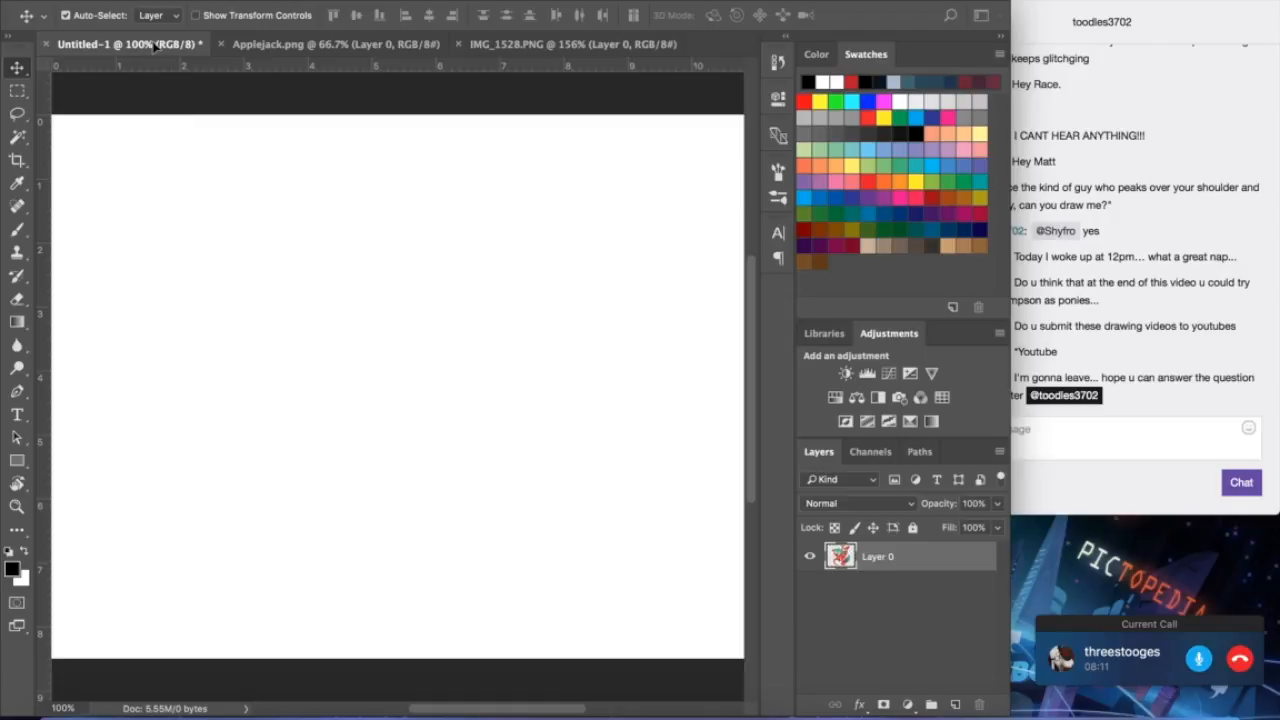
{"action": "key", "text": "ctrl+v"}
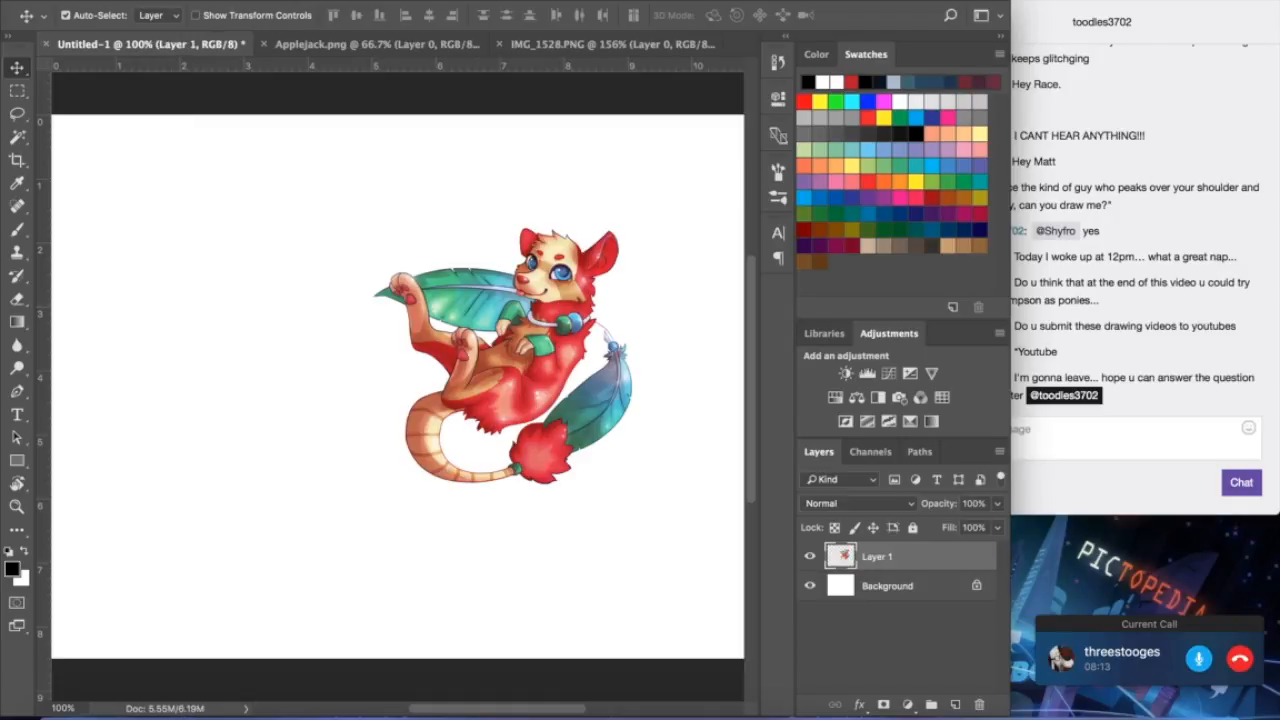
- Scale the pasted creature artwork to about 60% and place it in the canvas's upper-right corner
{"action": "left_click", "coordinate": [195, 0]}
{"action": "left_click", "coordinate": [226, 347]}
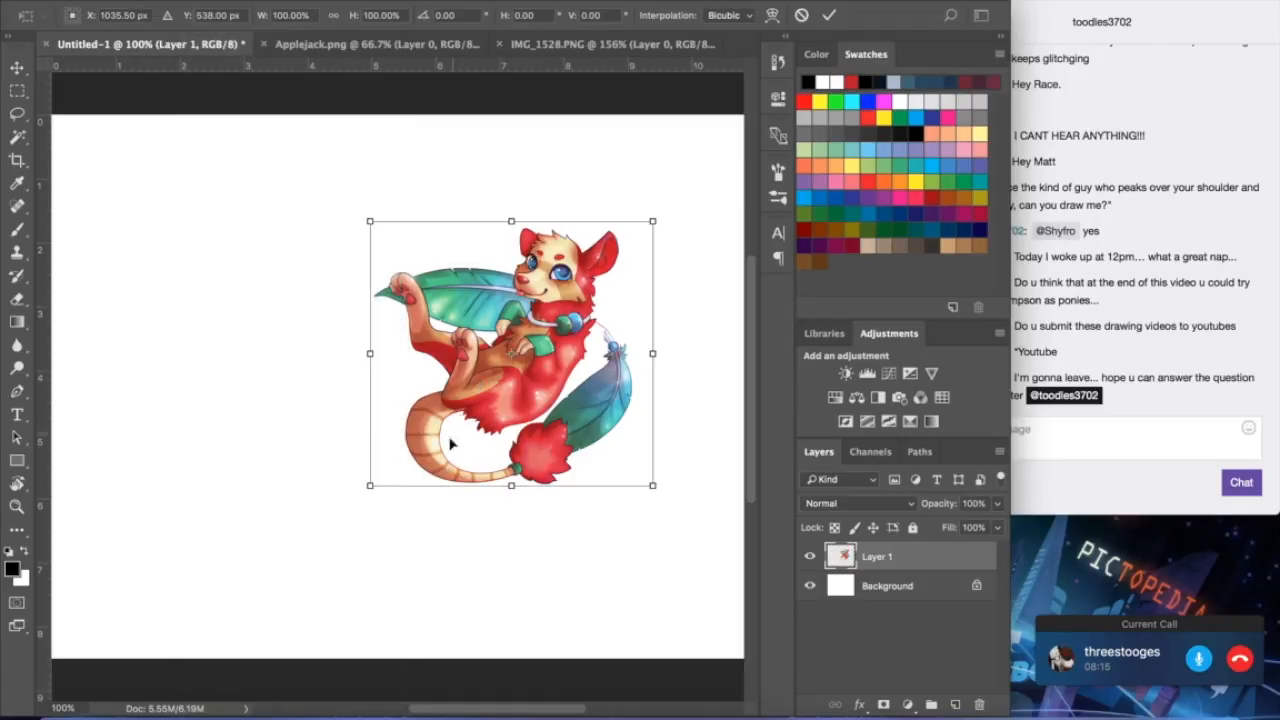
{"action": "left_click_drag", "start_coordinate": [370, 486], "coordinate": [479, 381]}
{"action": "left_click_drag", "start_coordinate": [556, 326], "coordinate": [645, 229]}
{"action": "left_click", "coordinate": [17, 67]}
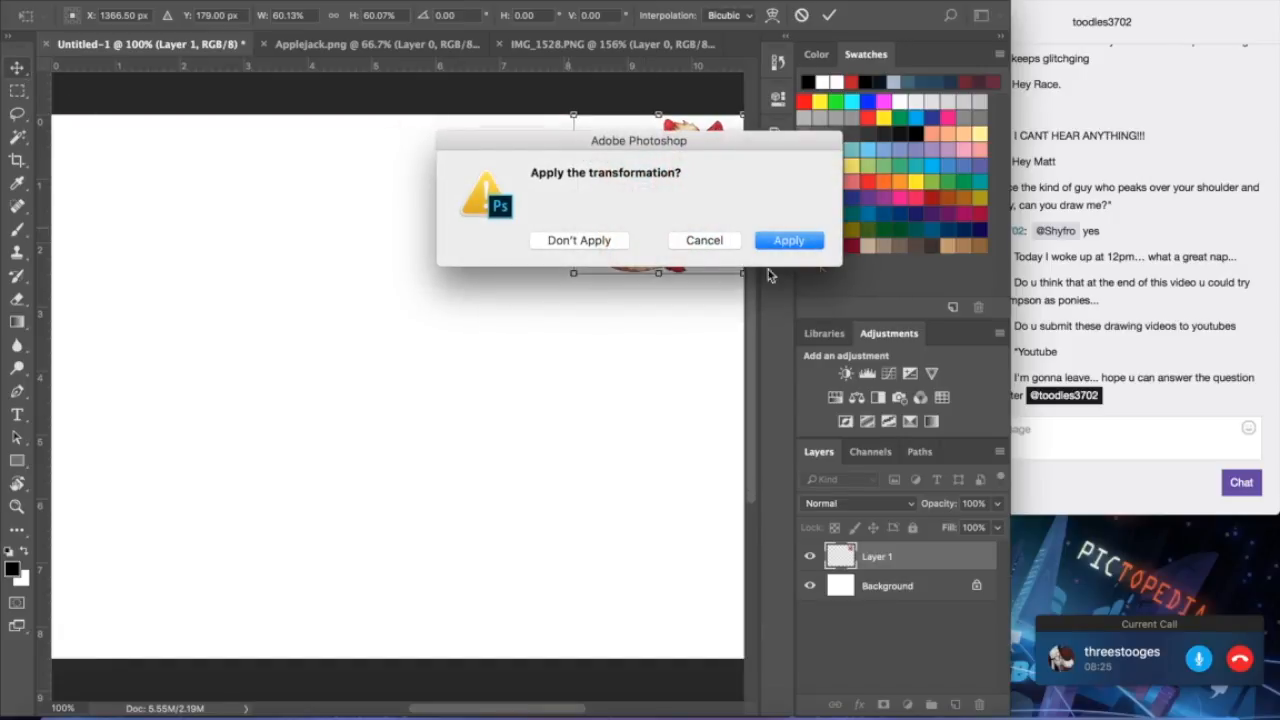
{"action": "left_click", "coordinate": [817, 243]}
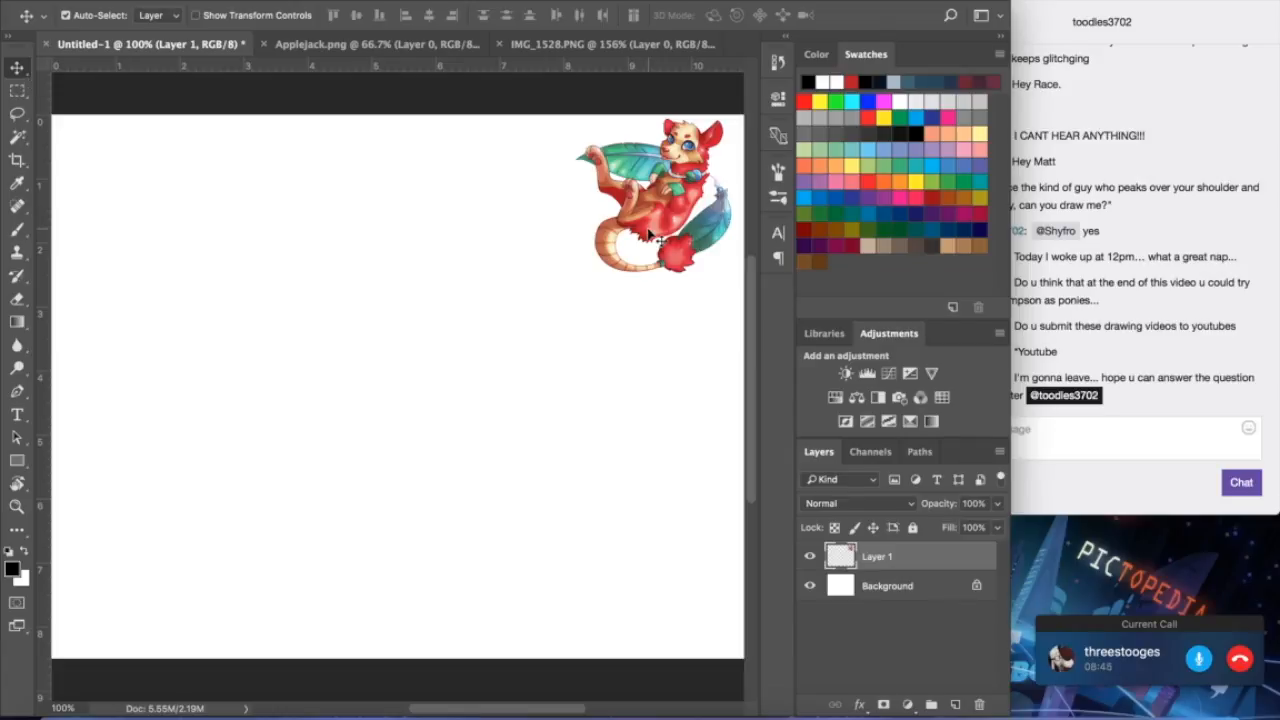
- Try a couple of long freehand black brush strokes across the blank canvas and undo them
{"action": "left_click", "coordinate": [17, 229]}
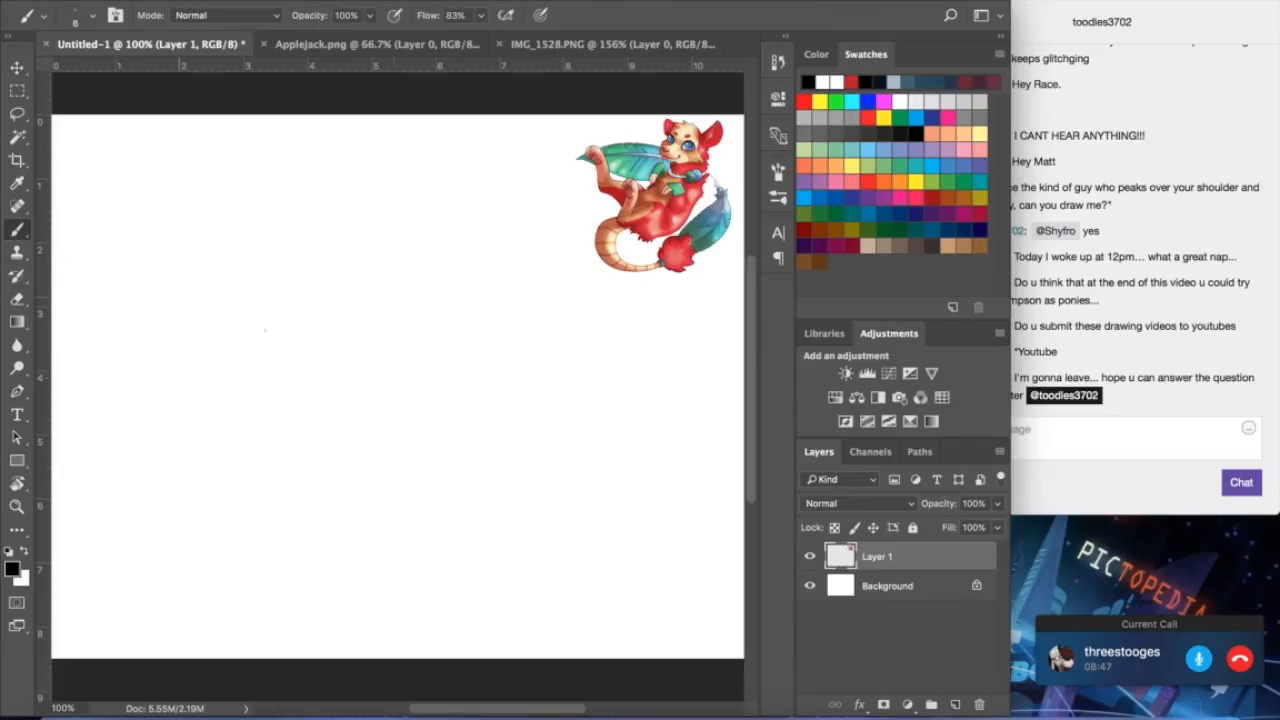
{"action": "left_click_drag", "start_coordinate": [292, 259], "coordinate": [448, 480]}
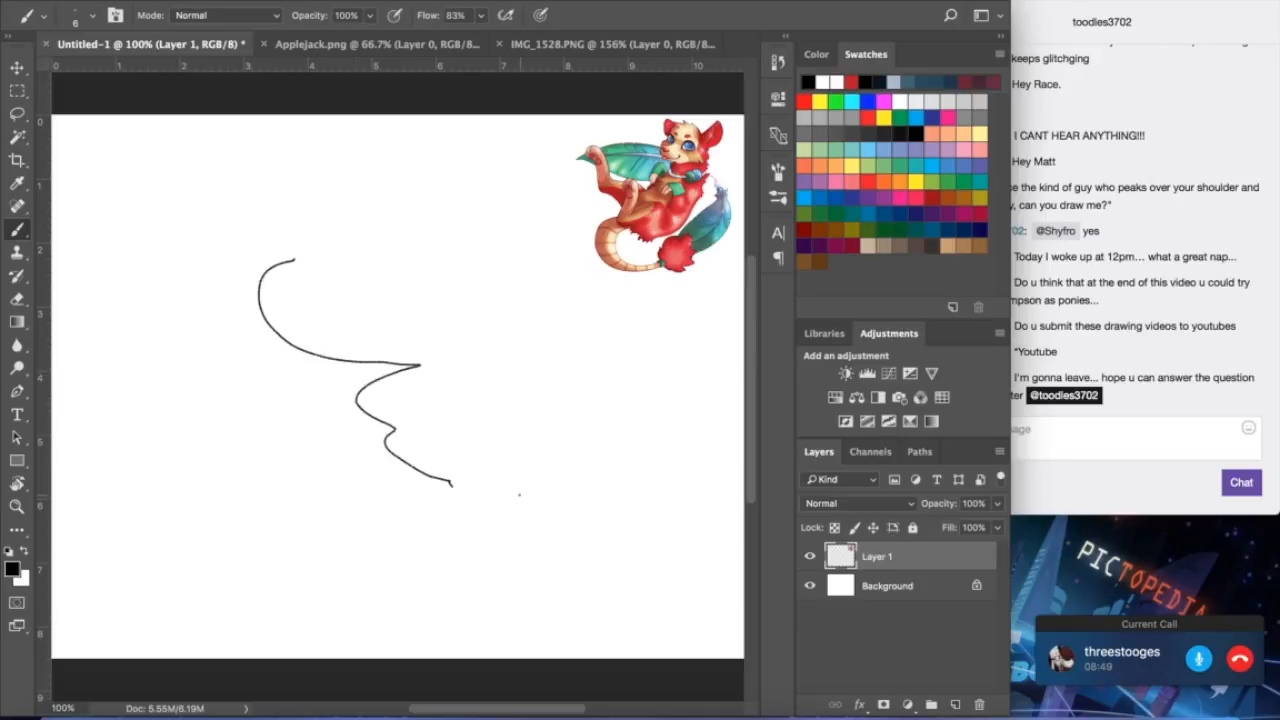
{"action": "key", "text": "ctrl+z"}
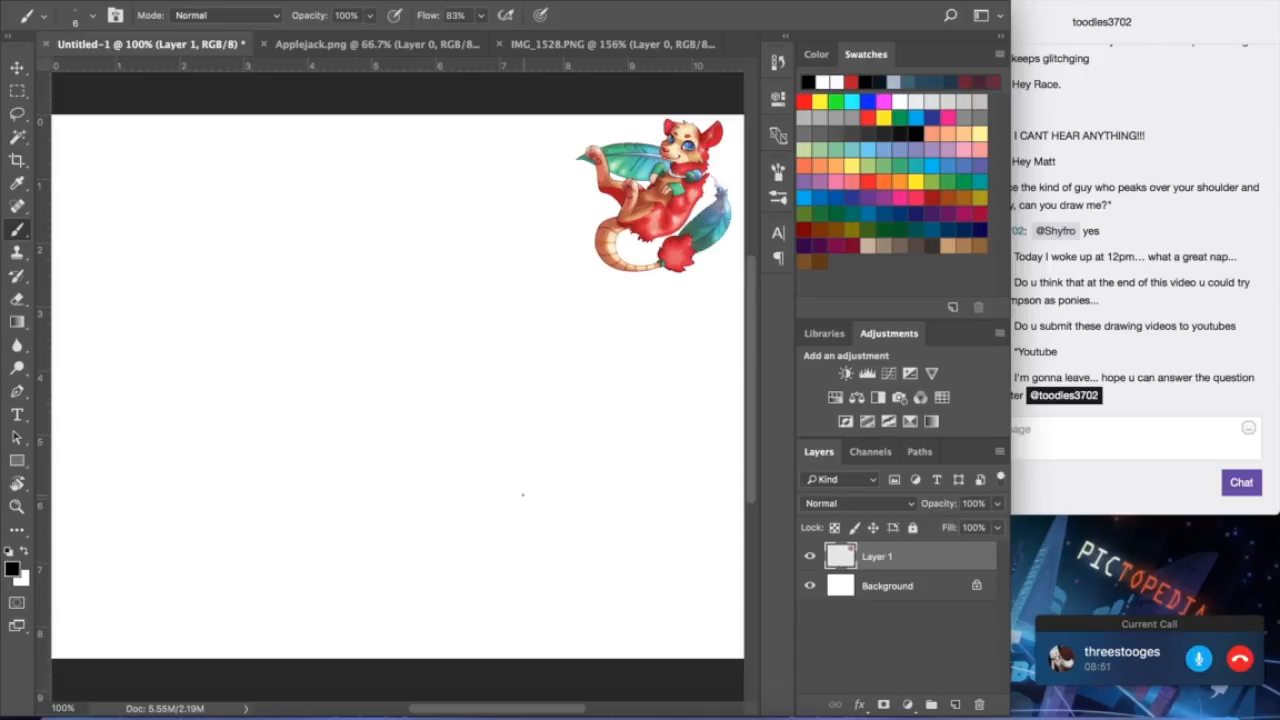
{"action": "mouse_move", "coordinate": [240, 382]}
{"action": "left_mouse_down"}
{"action": "mouse_move", "coordinate": [370, 420]}
{"action": "mouse_move", "coordinate": [604, 336]}
{"action": "left_mouse_up"}
{"action": "key", "text": "ctrl+z"}
- Rename the creature artwork's layer as ref and add a new empty layer above it
{"action": "double_click", "coordinate": [878, 557]}
{"action": "type", "text": "refre"}
{"action": "key", "text": "BackSpace"}
{"action": "key", "text": "BackSpace"}
{"action": "key", "text": "Return"}
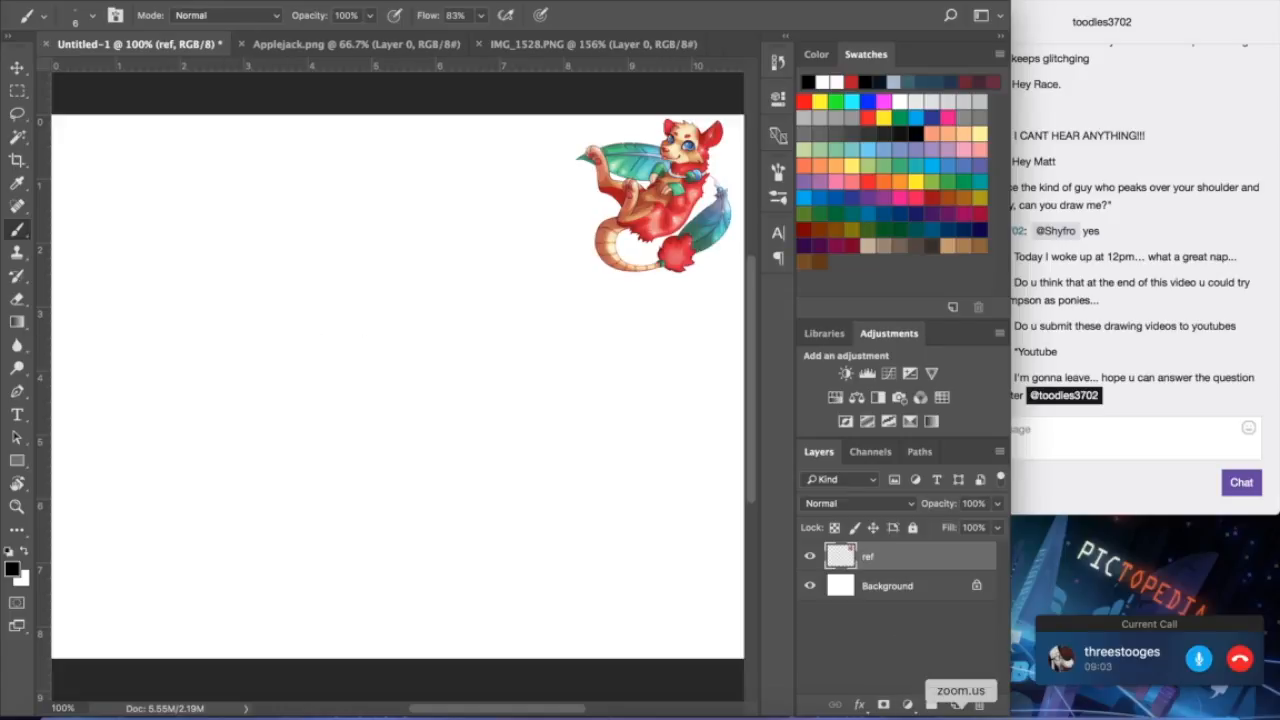
{"action": "left_click", "coordinate": [955, 705]}
- Try freehand brush strokes across the middle of the canvas on the new layer and undo them
{"action": "mouse_move", "coordinate": [234, 402]}
{"action": "left_mouse_down"}
{"action": "mouse_move", "coordinate": [424, 370]}
{"action": "mouse_move", "coordinate": [630, 402]}
{"action": "left_mouse_up"}
{"action": "key", "text": "ctrl+z"}
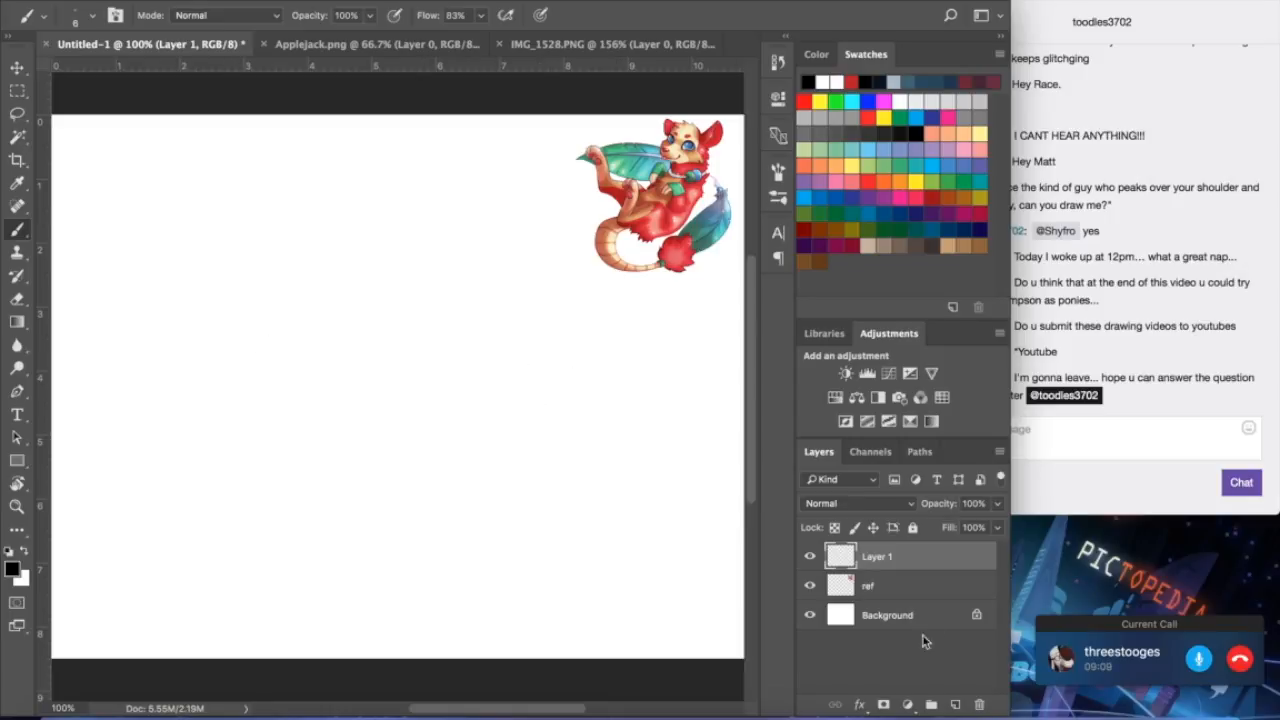
{"action": "mouse_move", "coordinate": [284, 372]}
{"action": "left_mouse_down"}
{"action": "mouse_move", "coordinate": [328, 380]}
{"action": "mouse_move", "coordinate": [401, 422]}
{"action": "mouse_move", "coordinate": [514, 380]}
{"action": "left_mouse_up"}
{"action": "key", "text": "ctrl+z"}
- Sketch a round head with light strokes and a long curved neck and back line below it
{"action": "left_click_drag", "start_coordinate": [385, 224], "coordinate": [390, 280]}
{"action": "mouse_move", "coordinate": [355, 200]}
{"action": "left_mouse_down"}
{"action": "mouse_move", "coordinate": [305, 290]}
{"action": "mouse_move", "coordinate": [368, 298]}
{"action": "left_mouse_up"}
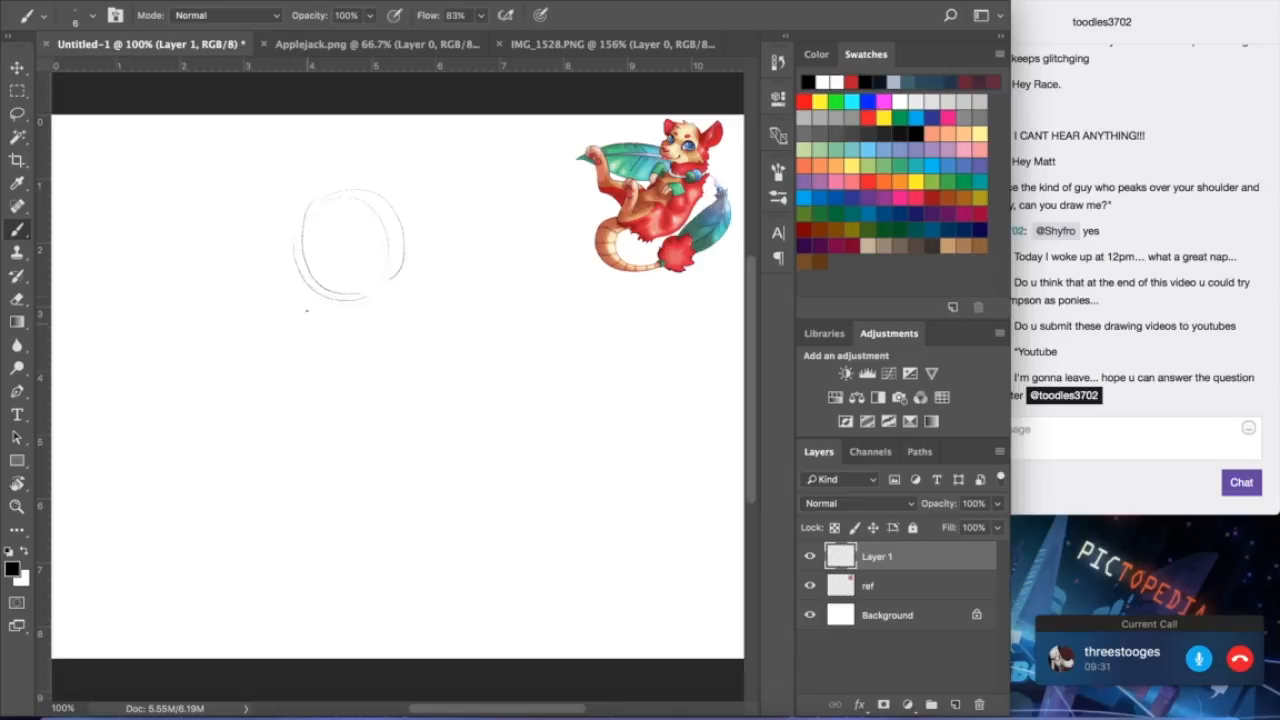
{"action": "mouse_move", "coordinate": [301, 280]}
{"action": "left_mouse_down"}
{"action": "mouse_move", "coordinate": [312, 342]}
{"action": "mouse_move", "coordinate": [288, 424]}
{"action": "left_mouse_up"}
{"action": "mouse_move", "coordinate": [299, 344]}
{"action": "left_mouse_down"}
{"action": "mouse_move", "coordinate": [276, 454]}
{"action": "mouse_move", "coordinate": [273, 444]}
{"action": "mouse_move", "coordinate": [294, 495]}
{"action": "left_mouse_up"}
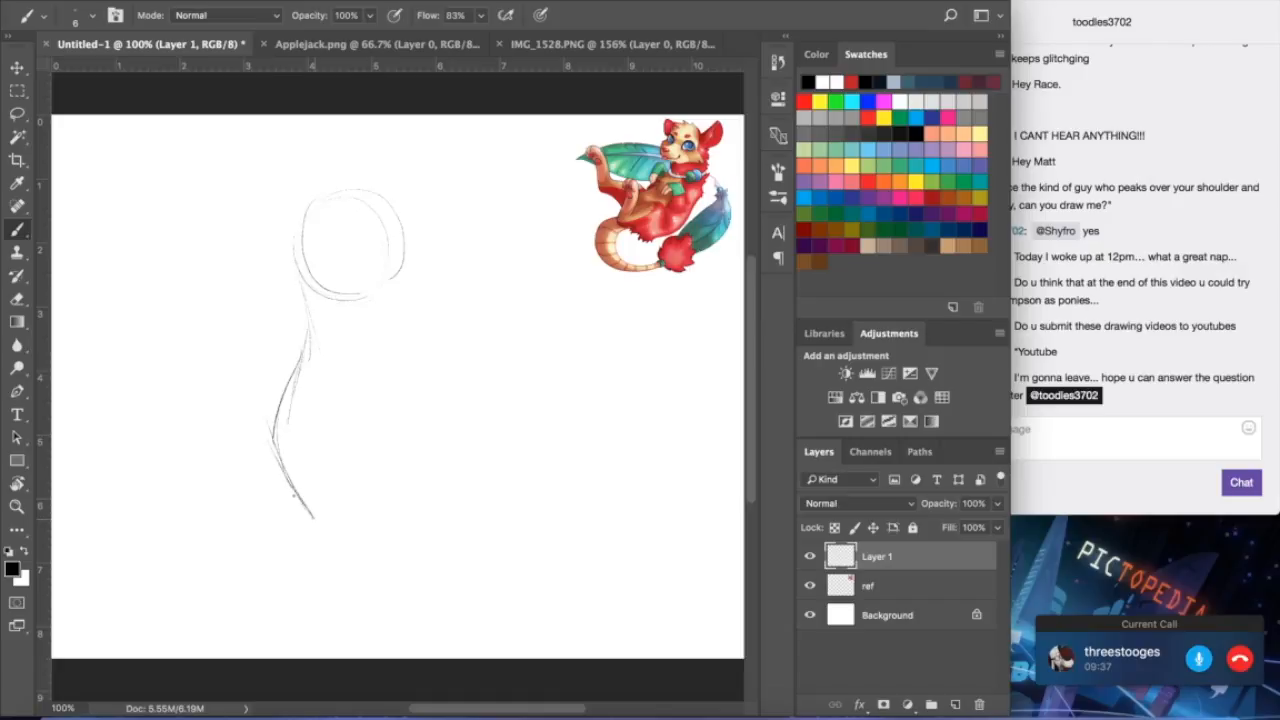
{"action": "mouse_move", "coordinate": [304, 268]}
{"action": "left_mouse_down"}
{"action": "mouse_move", "coordinate": [313, 350]}
{"action": "mouse_move", "coordinate": [286, 396]}
{"action": "left_mouse_up"}
- Sketch the profile details on the head circle: a tall pointed ear, a spiky hair tuft and a short snout
{"action": "mouse_move", "coordinate": [268, 218]}
{"action": "left_mouse_down"}
{"action": "mouse_move", "coordinate": [298, 246]}
{"action": "mouse_move", "coordinate": [272, 162]}
{"action": "mouse_move", "coordinate": [294, 226]}
{"action": "mouse_move", "coordinate": [314, 230]}
{"action": "left_mouse_up"}
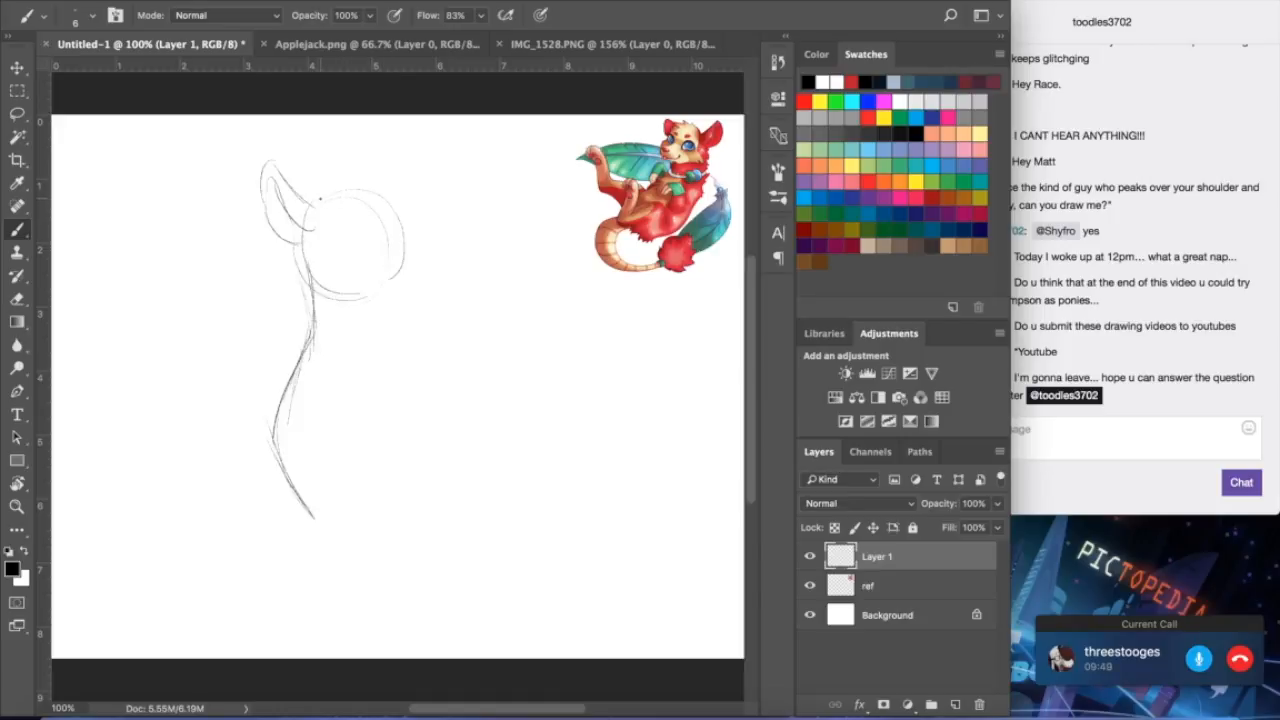
{"action": "mouse_move", "coordinate": [322, 191]}
{"action": "left_mouse_down"}
{"action": "mouse_move", "coordinate": [366, 168]}
{"action": "mouse_move", "coordinate": [390, 183]}
{"action": "left_mouse_up"}
{"action": "left_click_drag", "start_coordinate": [399, 211], "coordinate": [418, 234]}
{"action": "left_click_drag", "start_coordinate": [438, 257], "coordinate": [395, 265]}
{"action": "key", "text": "super+z"}
{"action": "left_click_drag", "start_coordinate": [406, 257], "coordinate": [435, 261]}
- Sketch the throat line below the jaw and a curved collar with a round bead at the front
{"action": "left_click_drag", "start_coordinate": [408, 300], "coordinate": [406, 340]}
{"action": "key", "text": "ctrl+z"}
{"action": "left_click_drag", "start_coordinate": [421, 272], "coordinate": [411, 281]}
{"action": "left_click_drag", "start_coordinate": [406, 285], "coordinate": [398, 336]}
{"action": "mouse_move", "coordinate": [314, 322]}
{"action": "left_mouse_down"}
{"action": "mouse_move", "coordinate": [397, 333]}
{"action": "mouse_move", "coordinate": [318, 352]}
{"action": "mouse_move", "coordinate": [376, 360]}
{"action": "mouse_move", "coordinate": [386, 324]}
{"action": "mouse_move", "coordinate": [380, 356]}
{"action": "mouse_move", "coordinate": [362, 348]}
{"action": "mouse_move", "coordinate": [400, 316]}
{"action": "mouse_move", "coordinate": [388, 350]}
{"action": "left_mouse_up"}
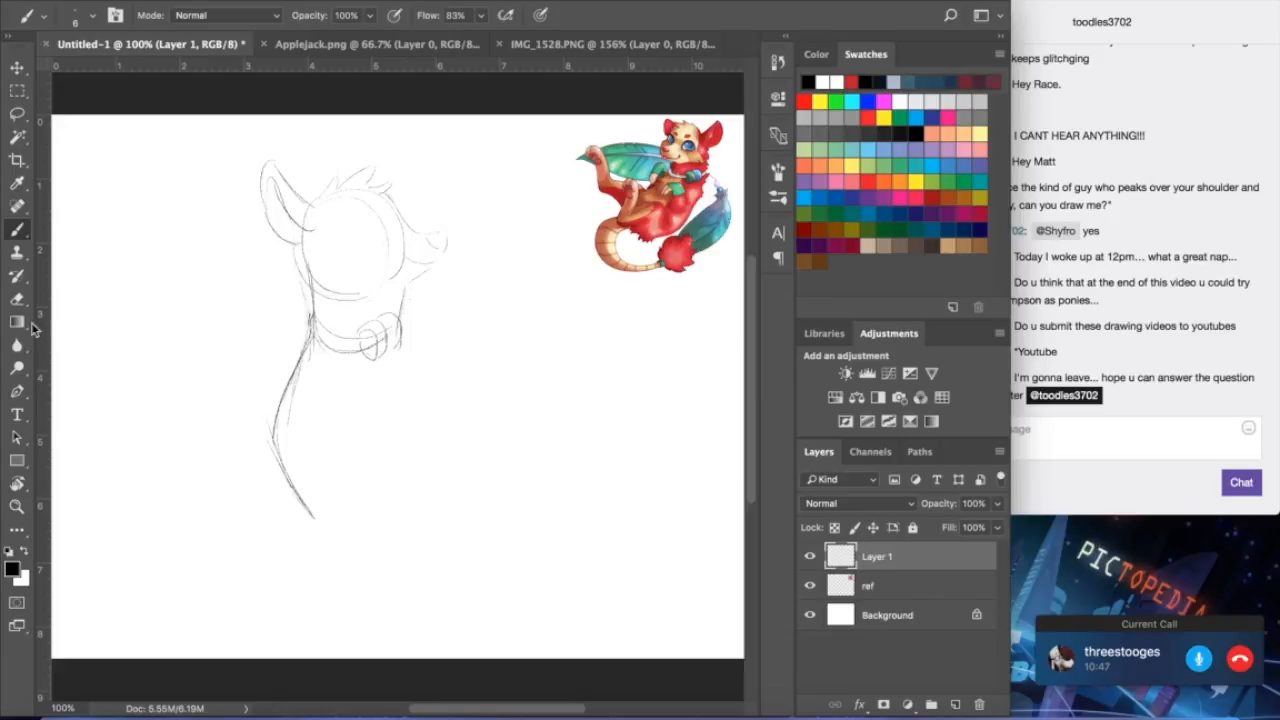
- Erase the construction circle inside the head and reduce the Eraser size to 30
{"action": "key", "text": "e"}
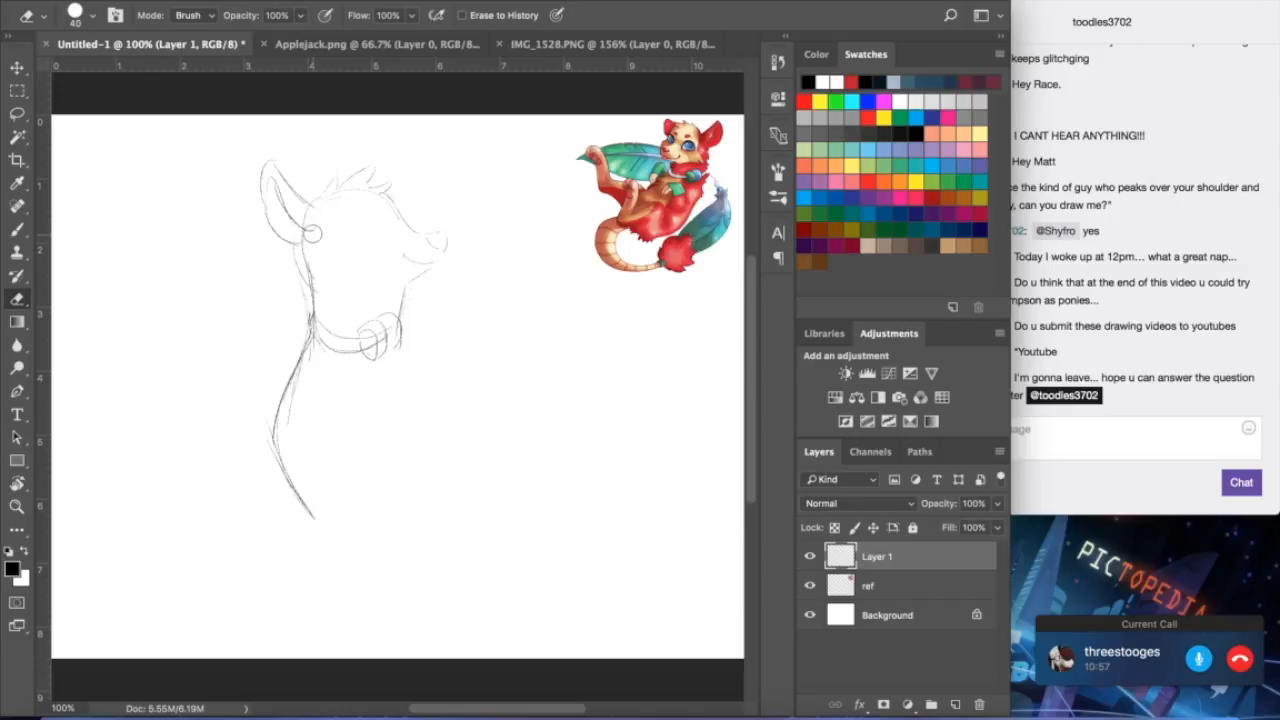
{"action": "key", "text": "bracketleft"}
{"action": "key", "text": "bracketleft"}
- Strengthen the hair tuft and sketch an oval eye in the head, erasing stray lines around it
{"action": "left_click", "coordinate": [16, 235]}
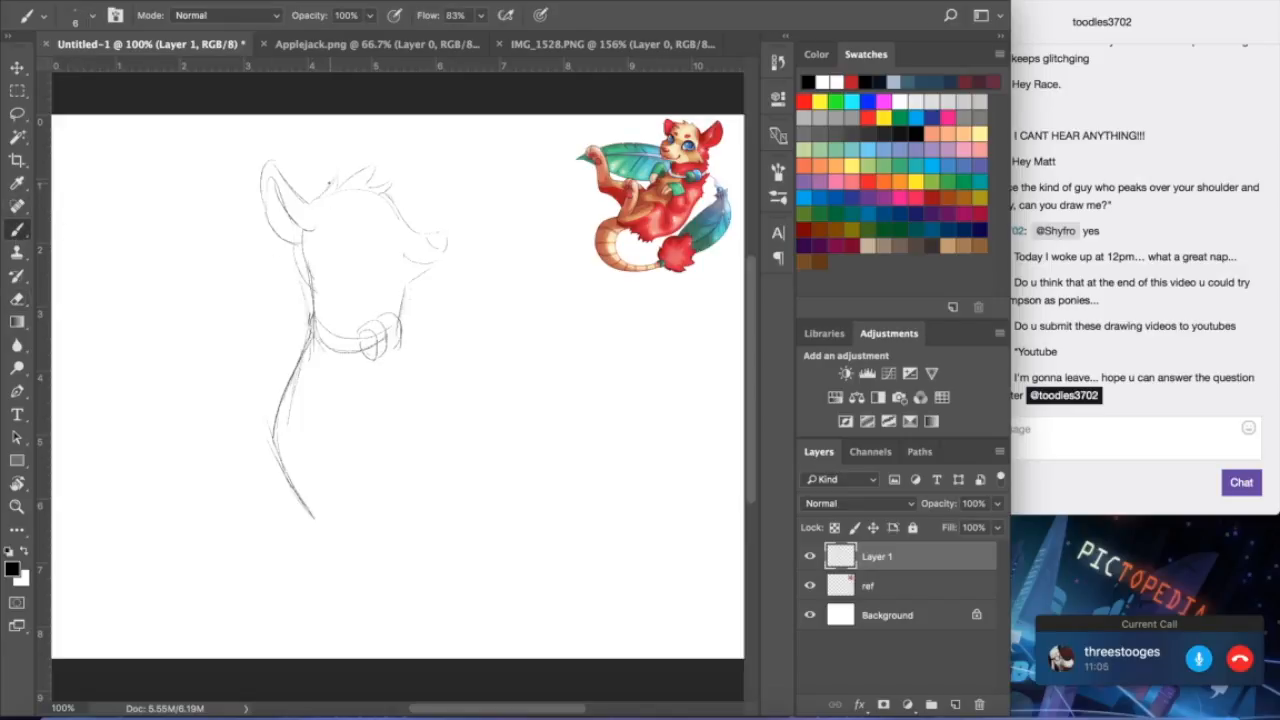
{"action": "left_click_drag", "start_coordinate": [337, 172], "coordinate": [339, 190]}
{"action": "left_click", "coordinate": [432, 251]}
{"action": "mouse_move", "coordinate": [376, 216]}
{"action": "left_mouse_down"}
{"action": "mouse_move", "coordinate": [352, 262]}
{"action": "mouse_move", "coordinate": [382, 232]}
{"action": "mouse_move", "coordinate": [351, 262]}
{"action": "mouse_move", "coordinate": [382, 243]}
{"action": "left_mouse_up"}
{"action": "left_click_drag", "start_coordinate": [380, 222], "coordinate": [362, 240]}
{"action": "left_click", "coordinate": [19, 297]}
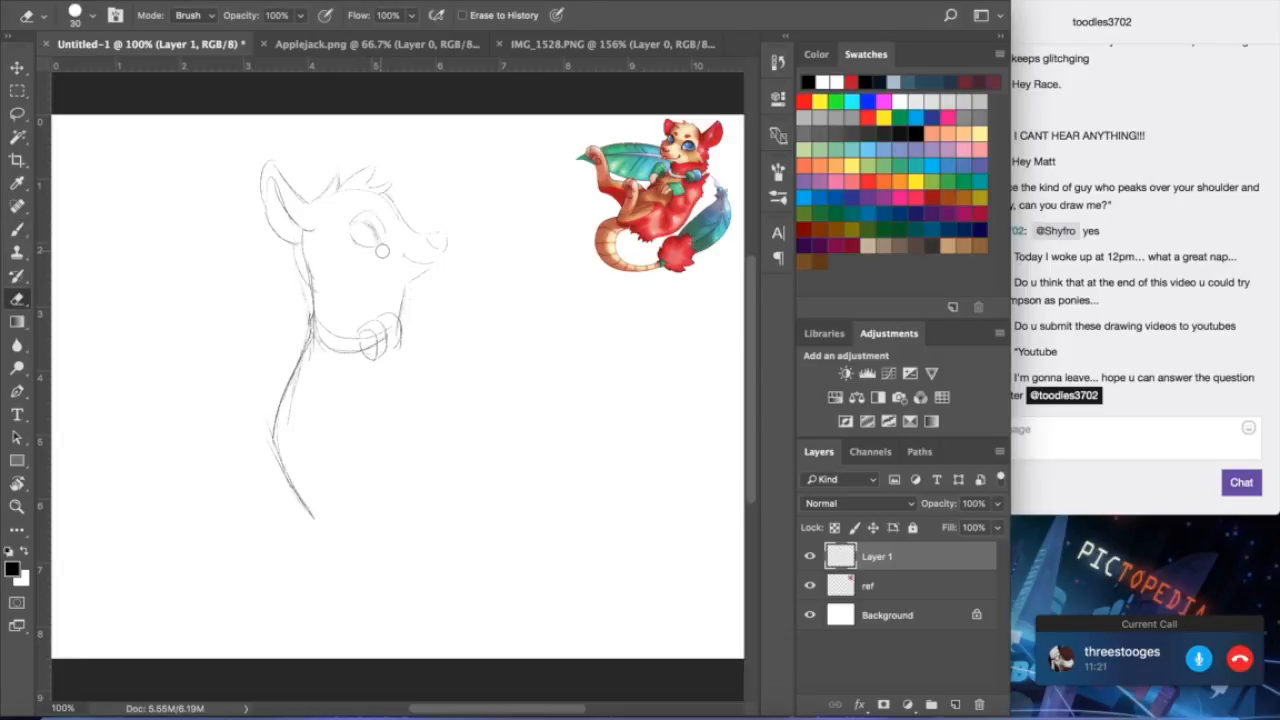
{"action": "key", "text": "b"}
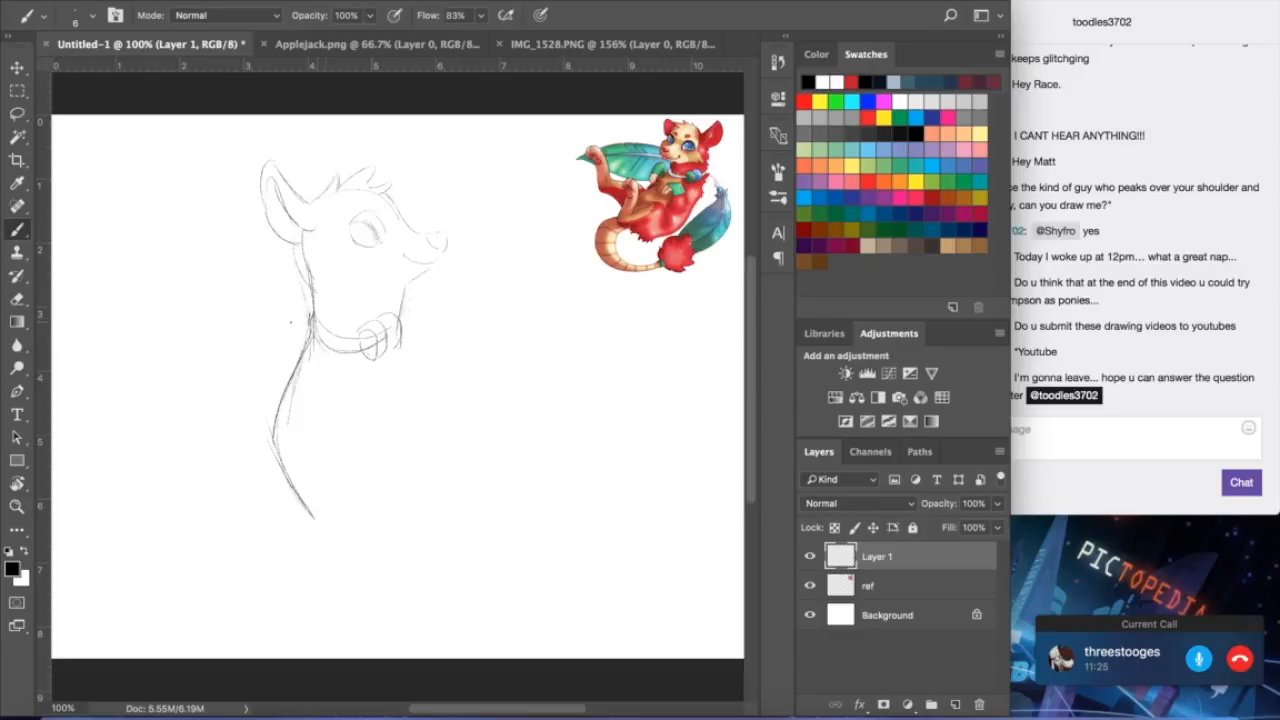
- Try extra strokes along the neck and around the eye and undo them
{"action": "left_click_drag", "start_coordinate": [300, 244], "coordinate": [287, 283]}
{"action": "key", "text": "ctrl+z"}
{"action": "left_click", "coordinate": [207, 8]}
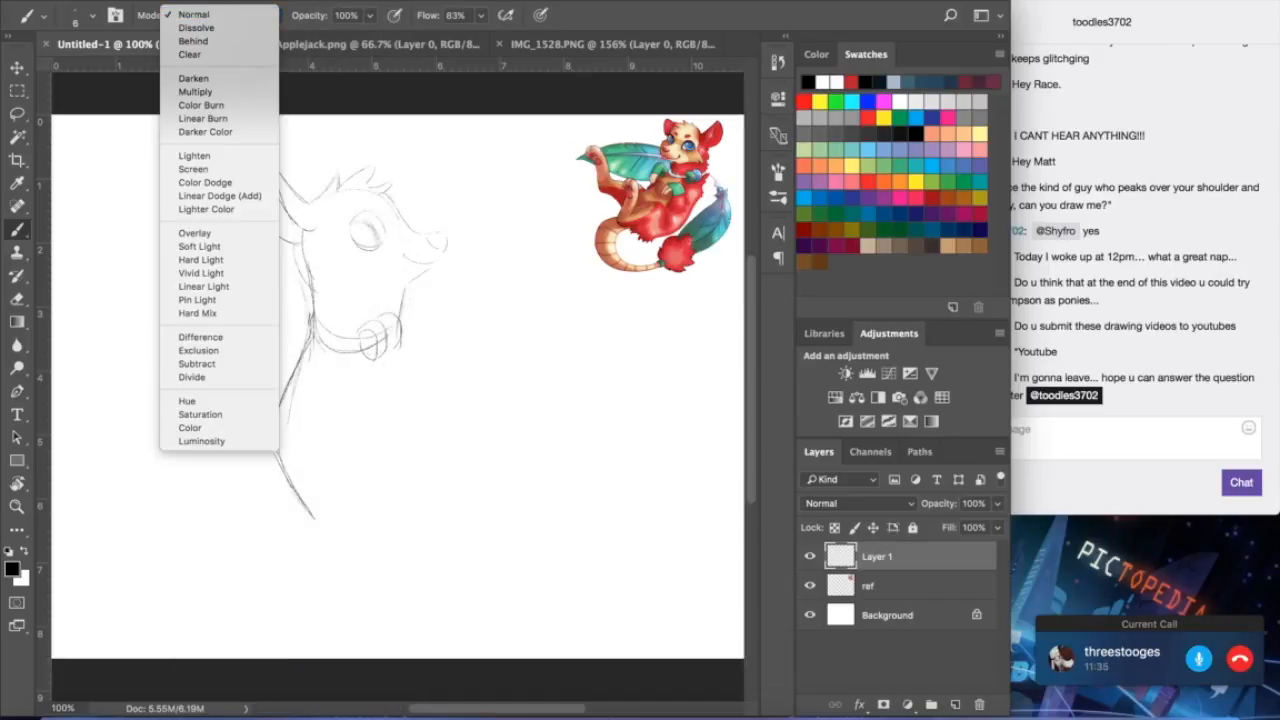
{"action": "left_click", "coordinate": [207, 12]}
{"action": "left_click", "coordinate": [200, 0]}
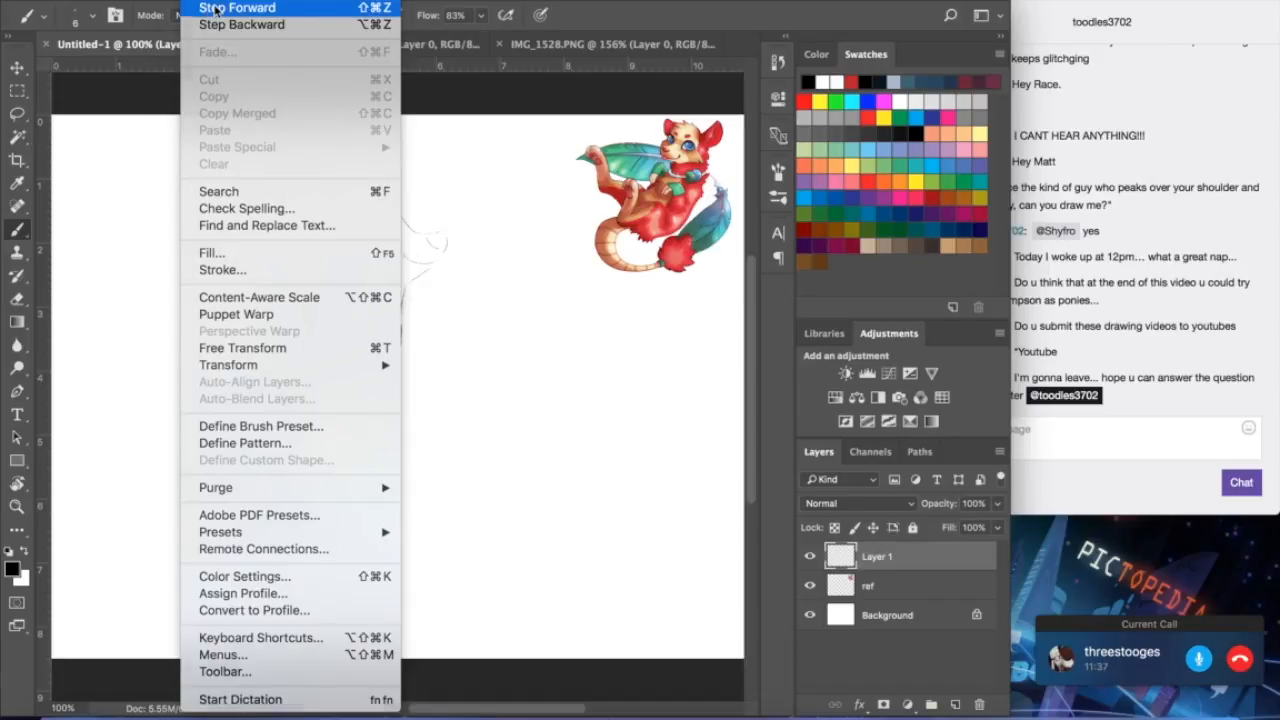
{"action": "left_click", "coordinate": [215, 25]}
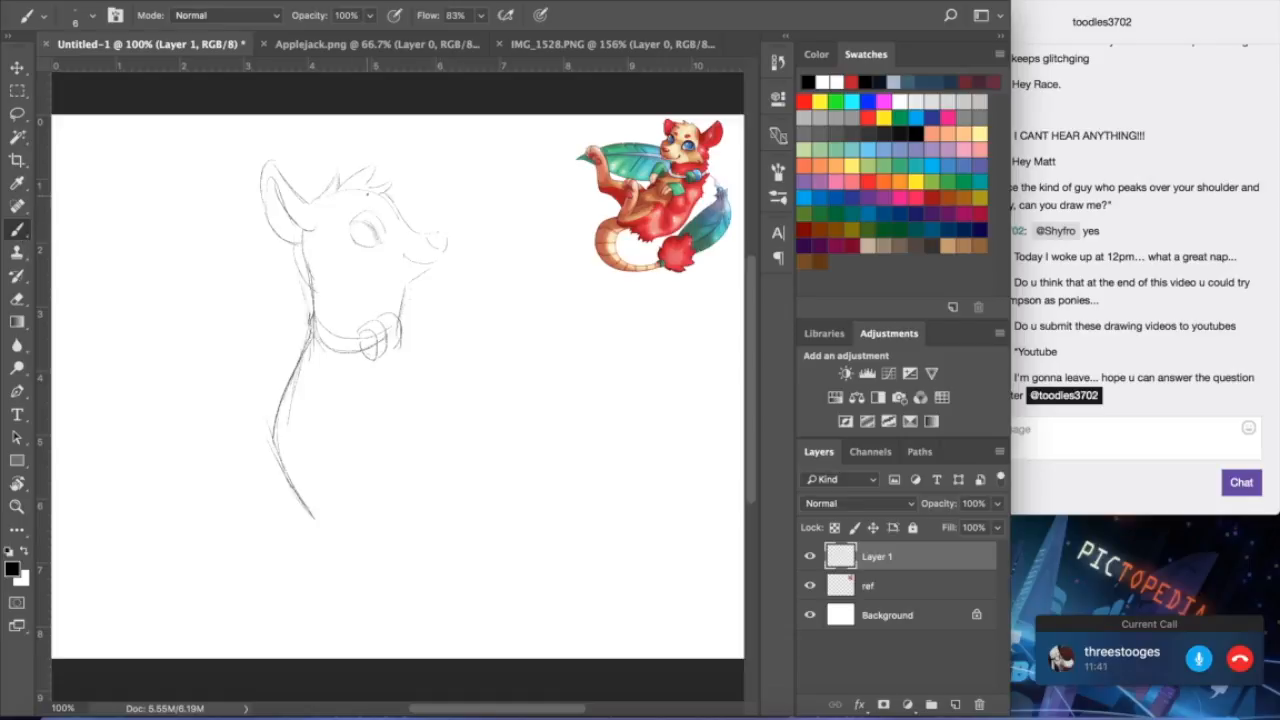
- Sketch a short eyebrow above the eye and erase the long back line below the collar
{"action": "left_click_drag", "start_coordinate": [350, 207], "coordinate": [369, 197]}
{"action": "left_click", "coordinate": [17, 298]}
{"action": "mouse_move", "coordinate": [298, 348]}
{"action": "left_mouse_down"}
{"action": "mouse_move", "coordinate": [311, 357]}
{"action": "mouse_move", "coordinate": [311, 343]}
{"action": "mouse_move", "coordinate": [280, 455]}
{"action": "mouse_move", "coordinate": [308, 507]}
{"action": "left_mouse_up"}
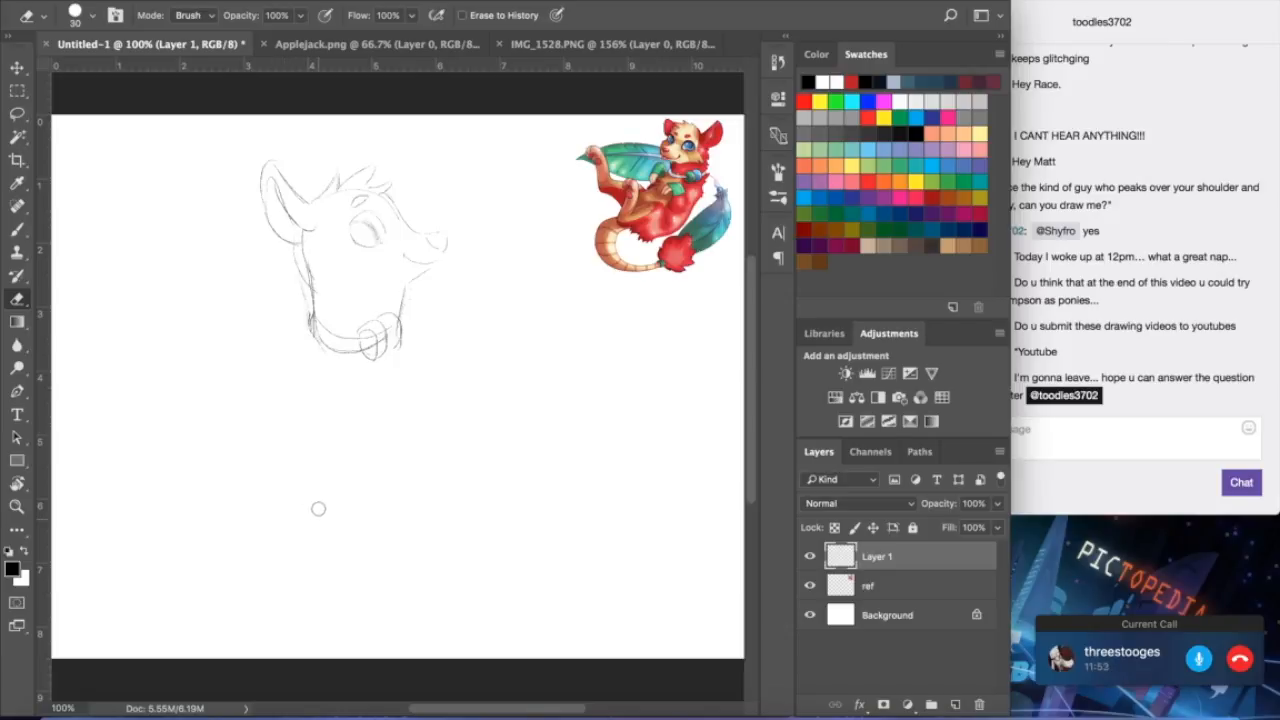
- Sketch the cheek marking between the eye and the neck and darken the eye's outline
{"action": "left_click", "coordinate": [17, 229]}
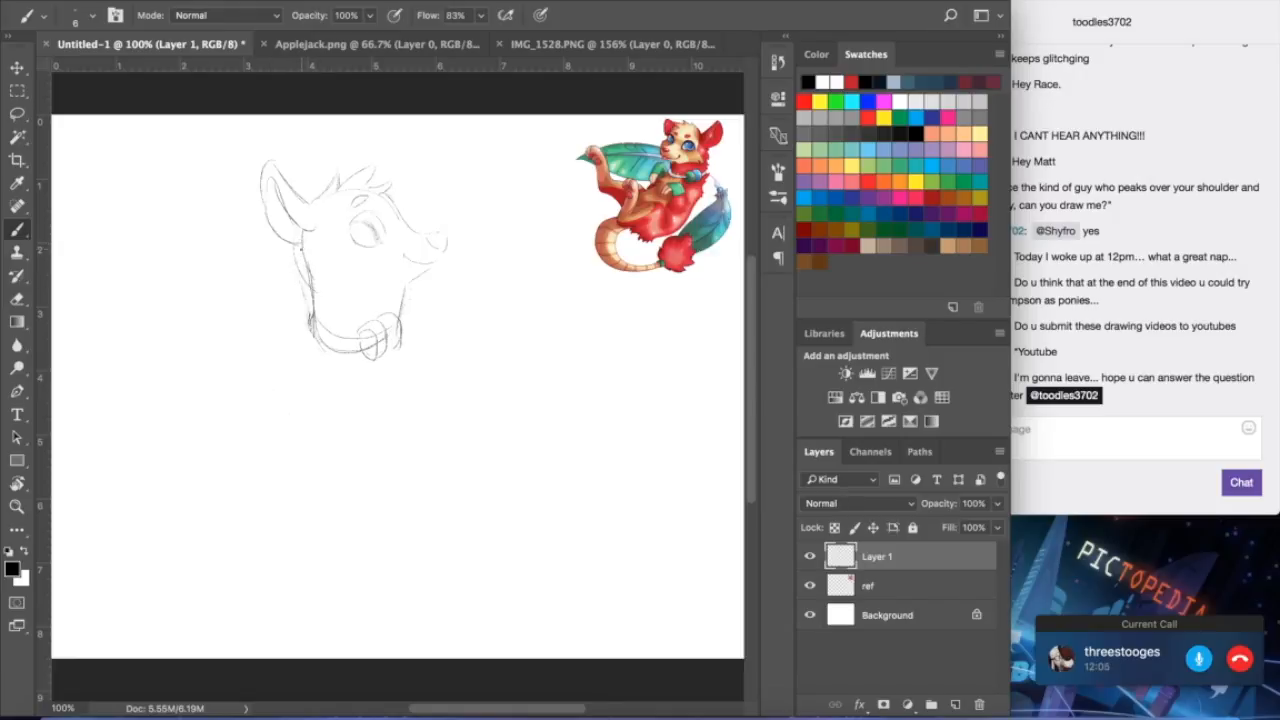
{"action": "left_click_drag", "start_coordinate": [312, 290], "coordinate": [338, 289]}
{"action": "left_click_drag", "start_coordinate": [334, 229], "coordinate": [313, 273]}
{"action": "left_click_drag", "start_coordinate": [361, 253], "coordinate": [353, 290]}
{"action": "mouse_move", "coordinate": [356, 236]}
{"action": "left_mouse_down"}
{"action": "mouse_move", "coordinate": [384, 228]}
{"action": "mouse_move", "coordinate": [380, 242]}
{"action": "left_mouse_up"}
{"action": "key", "text": "alt+super+z"}
{"action": "key", "text": "alt+super+z"}
{"action": "mouse_move", "coordinate": [372, 222]}
{"action": "left_mouse_down"}
{"action": "mouse_move", "coordinate": [352, 228]}
{"action": "mouse_move", "coordinate": [378, 210]}
{"action": "left_mouse_up"}
{"action": "left_click_drag", "start_coordinate": [352, 241], "coordinate": [372, 247]}
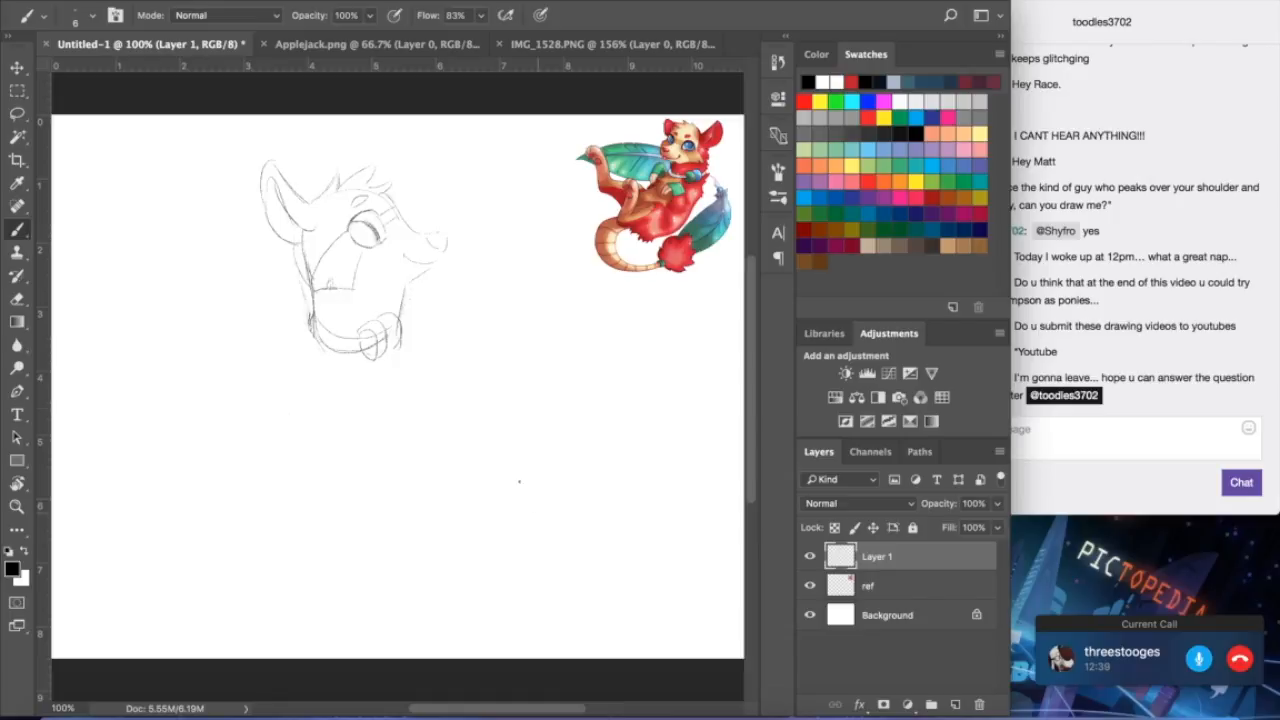
- Redraw the rounded nose at the tip of the snout
{"action": "left_click_drag", "start_coordinate": [437, 237], "coordinate": [447, 249]}
{"action": "key", "text": "super+z"}
{"action": "mouse_move", "coordinate": [401, 213]}
{"action": "left_mouse_down"}
{"action": "mouse_move", "coordinate": [416, 232]}
{"action": "mouse_move", "coordinate": [443, 230]}
{"action": "left_mouse_up"}
{"action": "key", "text": "super+z"}
{"action": "left_click_drag", "start_coordinate": [424, 236], "coordinate": [446, 234]}
- Darken the spiky hair tuft on the head and add a small tongue sticking out of the mouth
{"action": "left_click_drag", "start_coordinate": [312, 204], "coordinate": [374, 162]}
{"action": "key", "text": "ctrl+z"}
{"action": "left_click_drag", "start_coordinate": [369, 189], "coordinate": [391, 189]}
{"action": "key", "text": "super+z"}
{"action": "left_click_drag", "start_coordinate": [432, 262], "coordinate": [444, 272]}
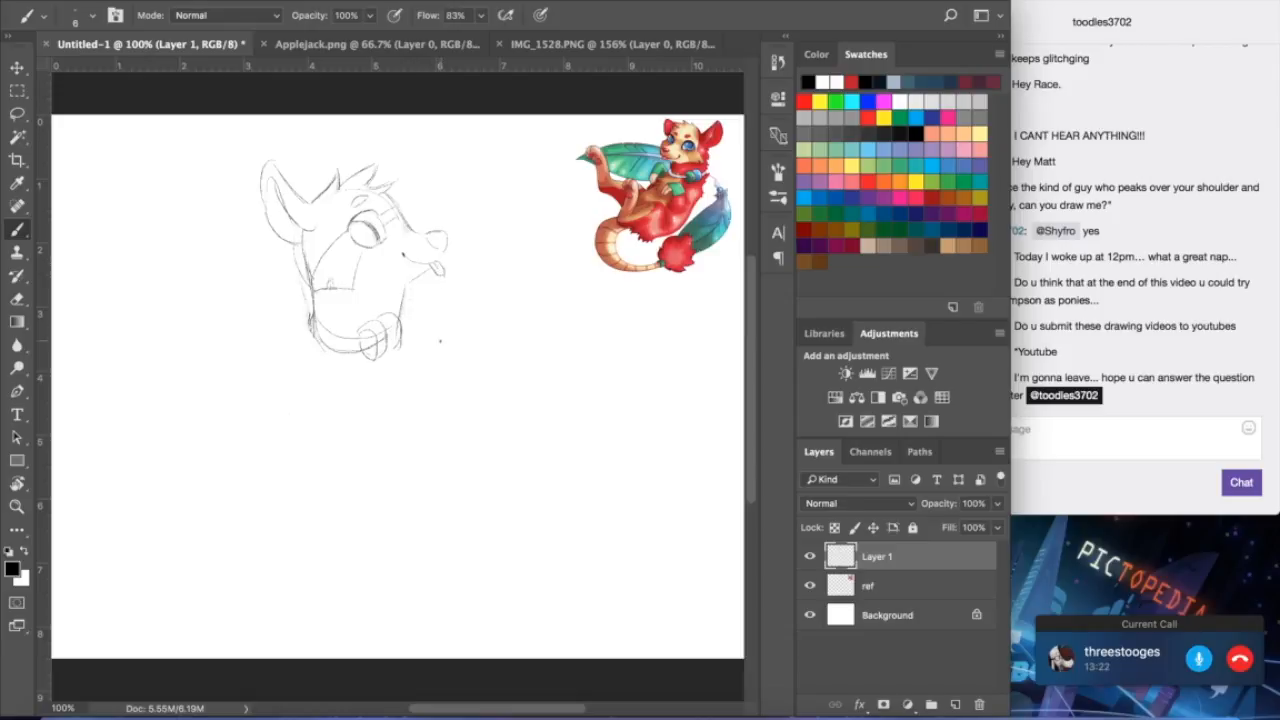
{"action": "left_click", "coordinate": [17, 298]}
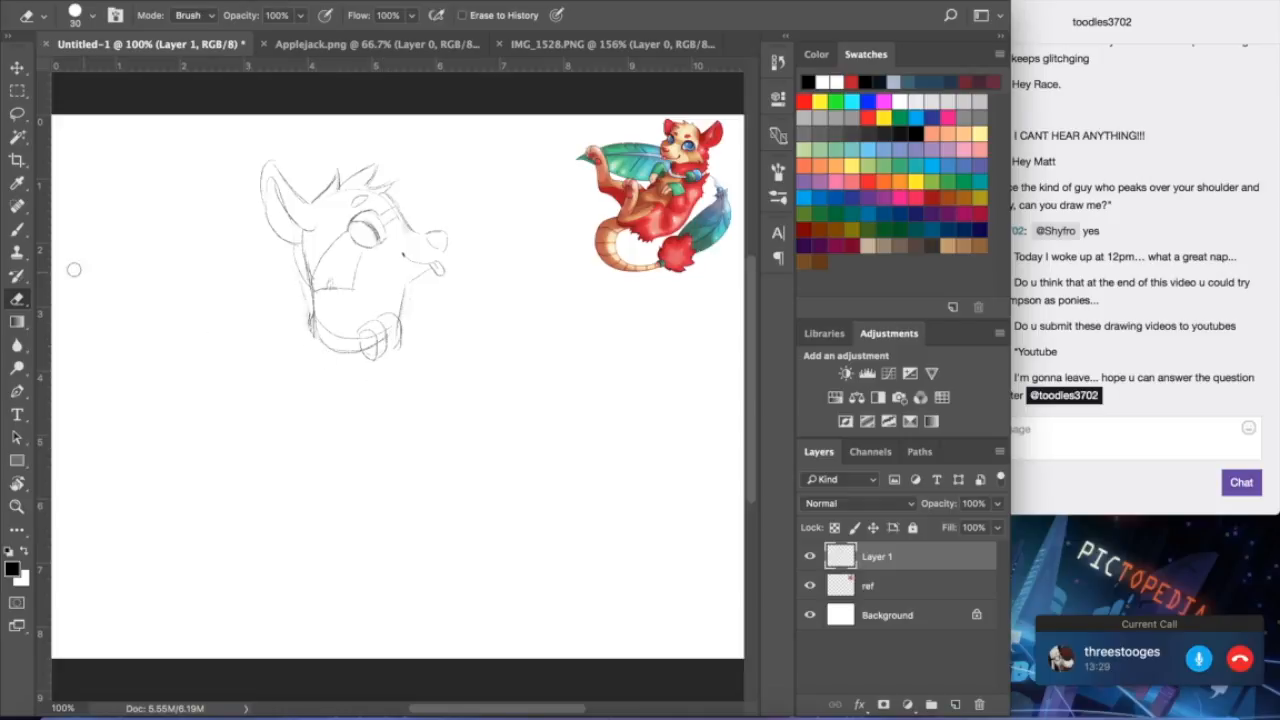
{"action": "left_click", "coordinate": [18, 230]}
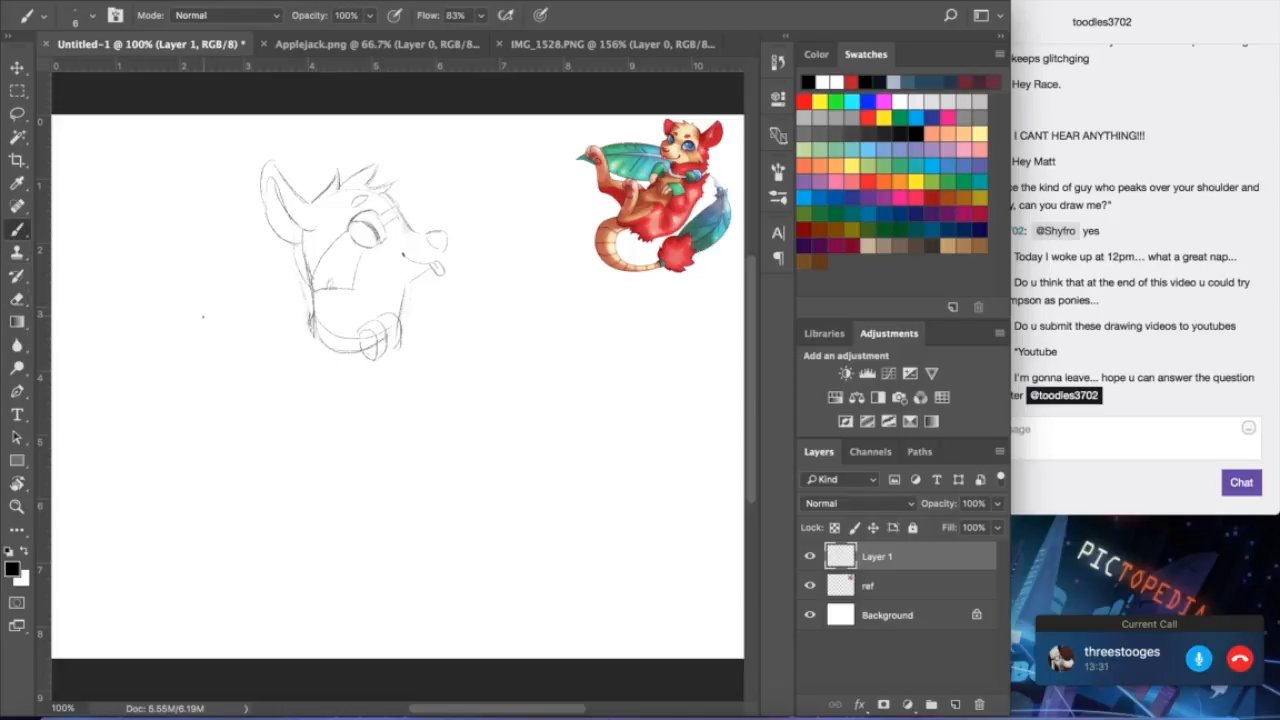
{"action": "left_click", "coordinate": [14, 302]}
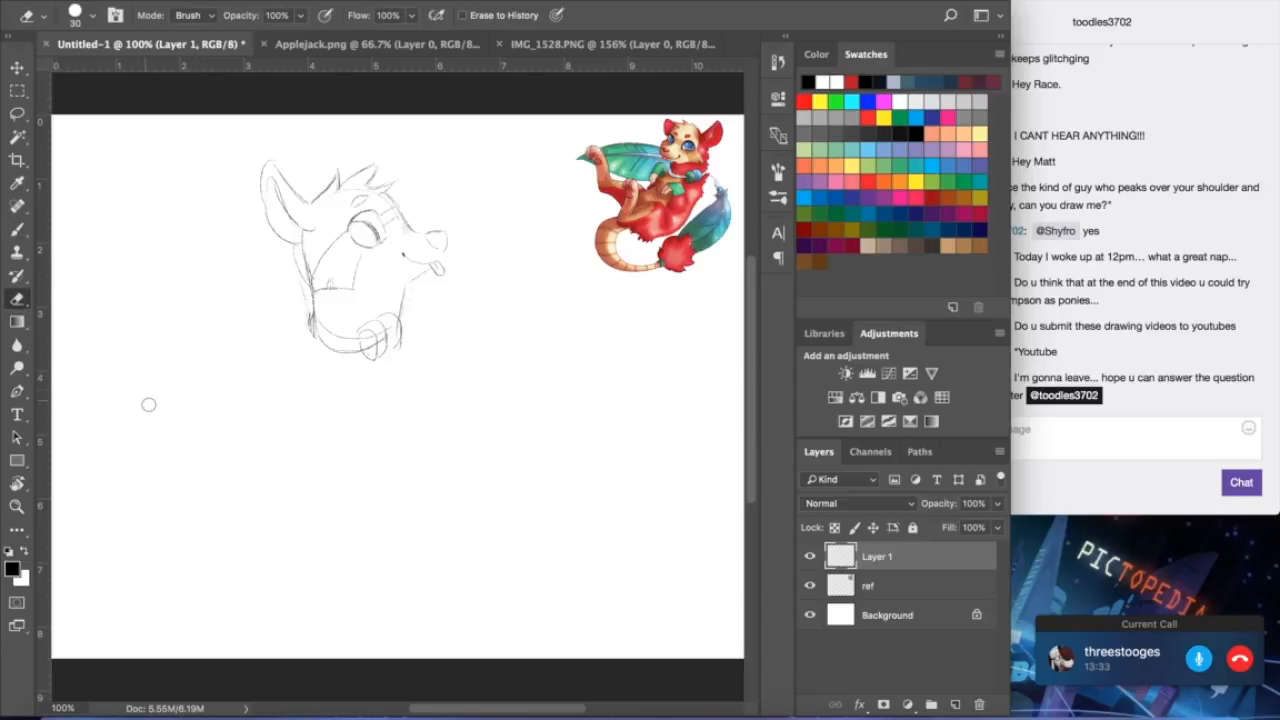
- Draw a new back line down from the collar and erase overlapping collar lines with a 10 px Eraser
{"action": "left_click", "coordinate": [17, 229]}
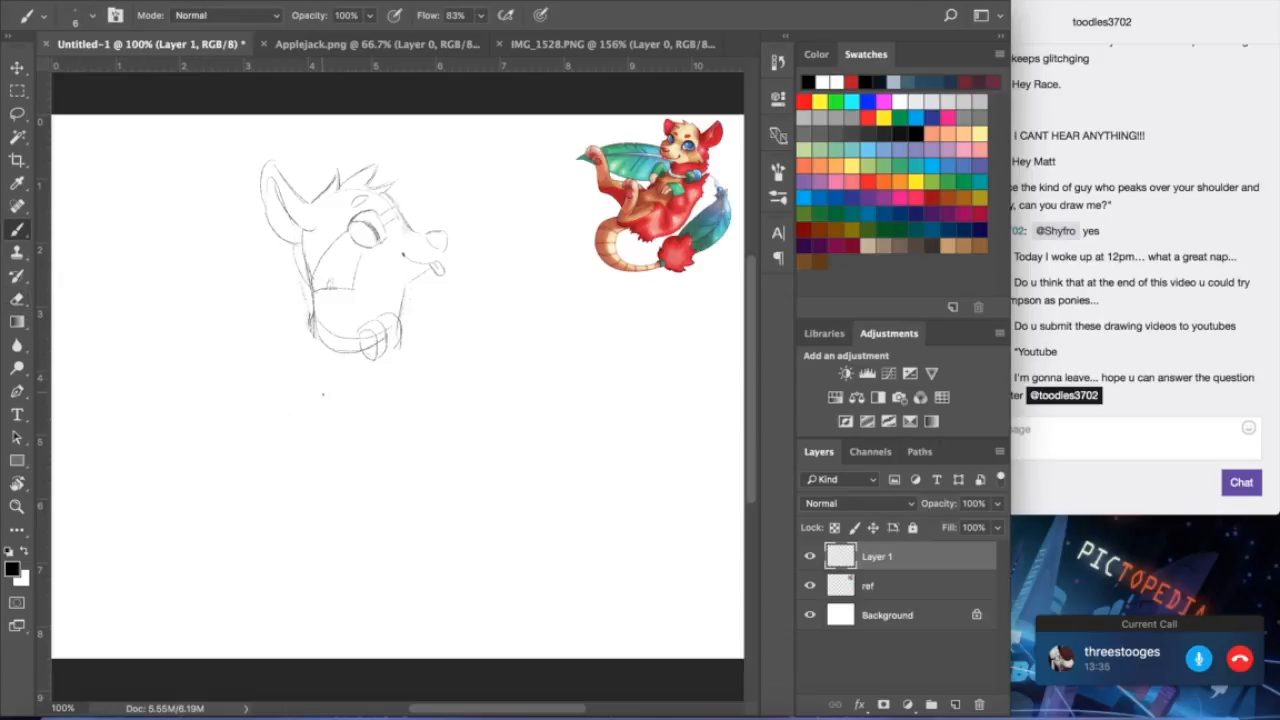
{"action": "left_click_drag", "start_coordinate": [313, 342], "coordinate": [296, 446]}
{"action": "left_click", "coordinate": [17, 298]}
{"action": "key", "text": "bracketleft"}
{"action": "key", "text": "bracketleft"}
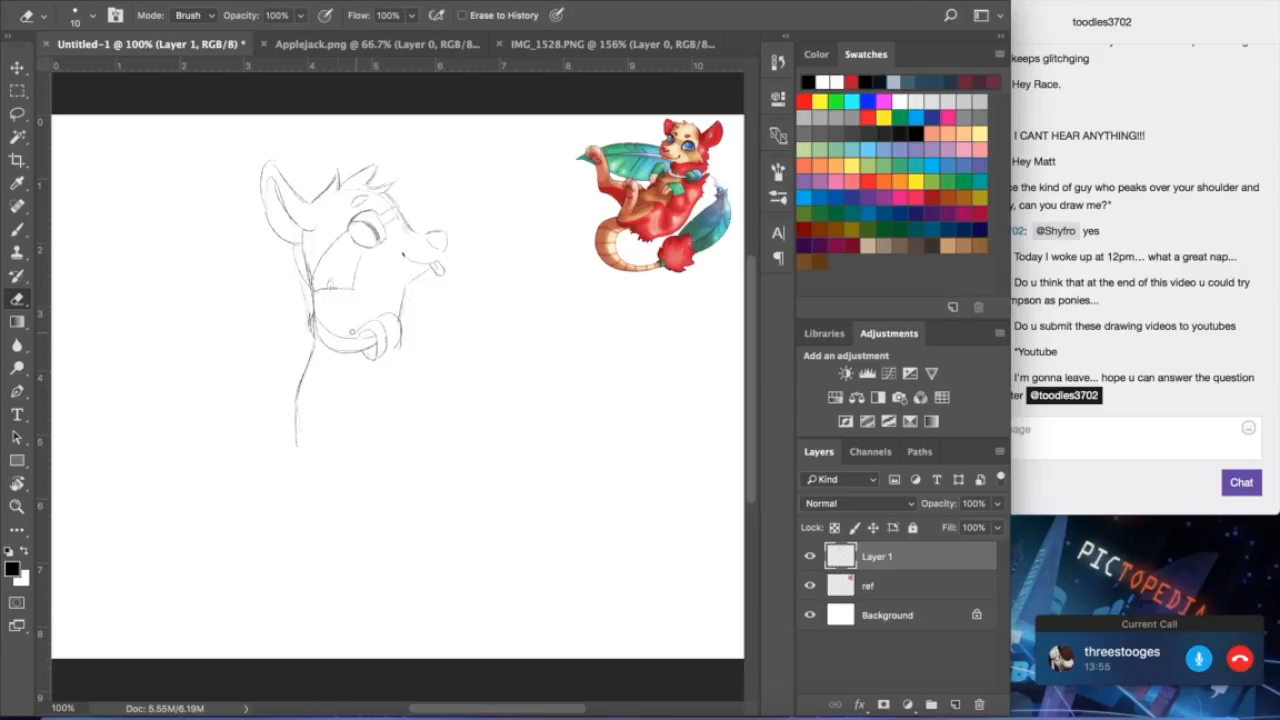
- Add a small fur tuft at the nape below the collar and sketch the second ear behind the first
{"action": "left_click", "coordinate": [17, 229]}
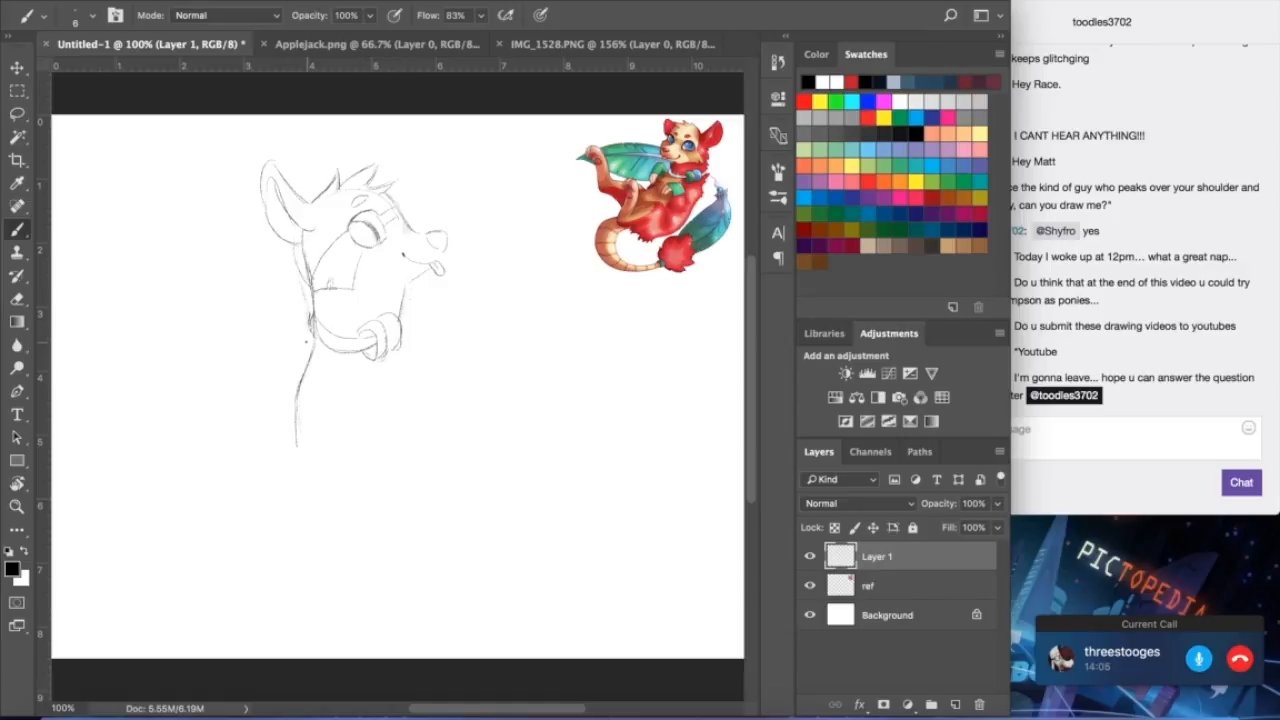
{"action": "left_click_drag", "start_coordinate": [313, 346], "coordinate": [301, 356]}
{"action": "mouse_move", "coordinate": [314, 148]}
{"action": "left_mouse_down"}
{"action": "mouse_move", "coordinate": [316, 196]}
{"action": "mouse_move", "coordinate": [296, 180]}
{"action": "left_mouse_up"}
{"action": "mouse_move", "coordinate": [354, 238]}
{"action": "left_mouse_down"}
{"action": "mouse_move", "coordinate": [370, 232]}
{"action": "mouse_move", "coordinate": [366, 243]}
{"action": "left_mouse_up"}
{"action": "key", "text": "super+z"}
- Strengthen the forehead line above the snout and sketch the chest line down from the collar
{"action": "scroll", "coordinate": [396, 337], "scroll_direction": "up", "scroll_amount": 3}
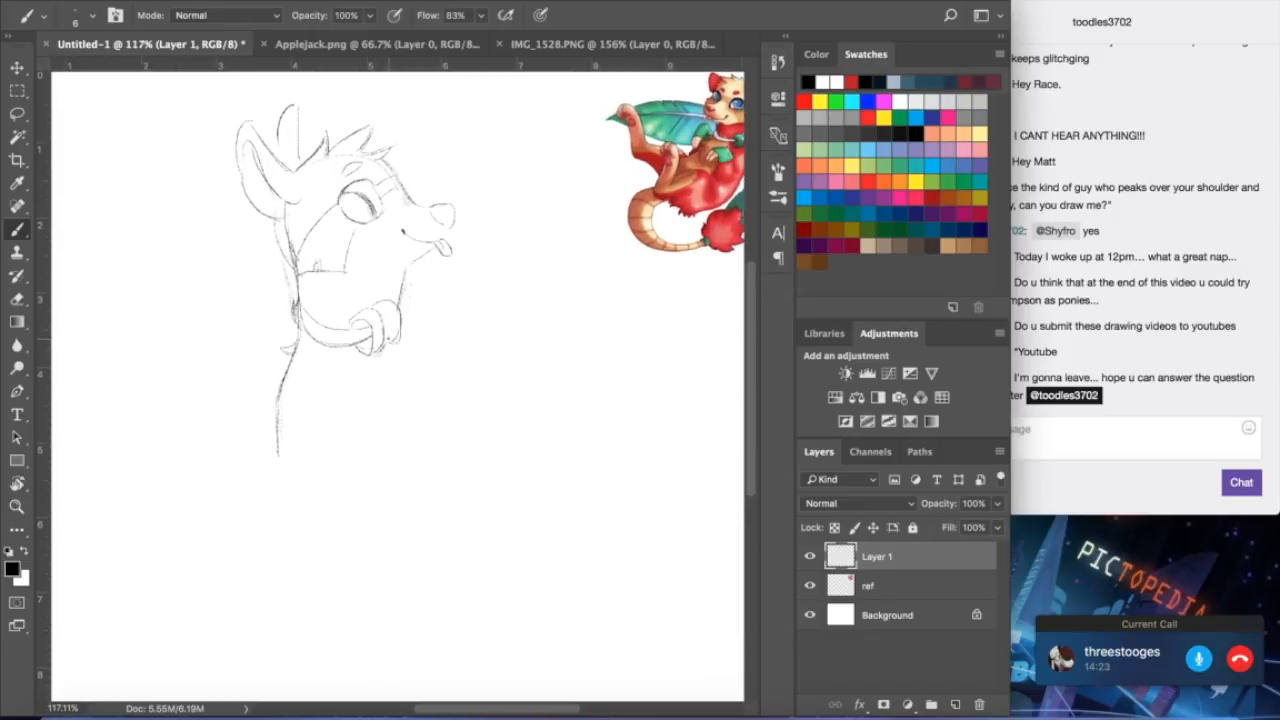
{"action": "scroll", "coordinate": [396, 386], "scroll_direction": "up", "scroll_amount": 5}
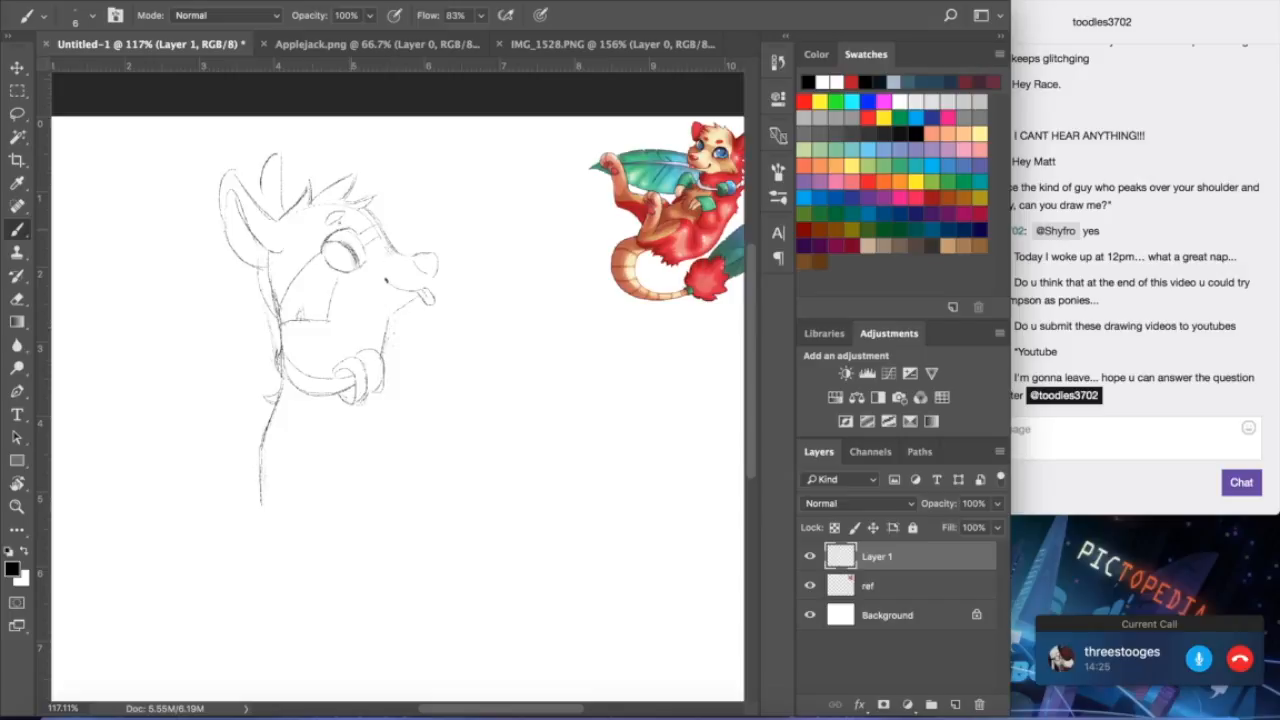
{"action": "left_click_drag", "start_coordinate": [368, 209], "coordinate": [399, 252]}
{"action": "left_click_drag", "start_coordinate": [388, 410], "coordinate": [404, 482]}
- Sketch the two front legs with their paws extending down from the chest and back
{"action": "scroll", "coordinate": [399, 499], "scroll_direction": "down", "scroll_amount": 2}
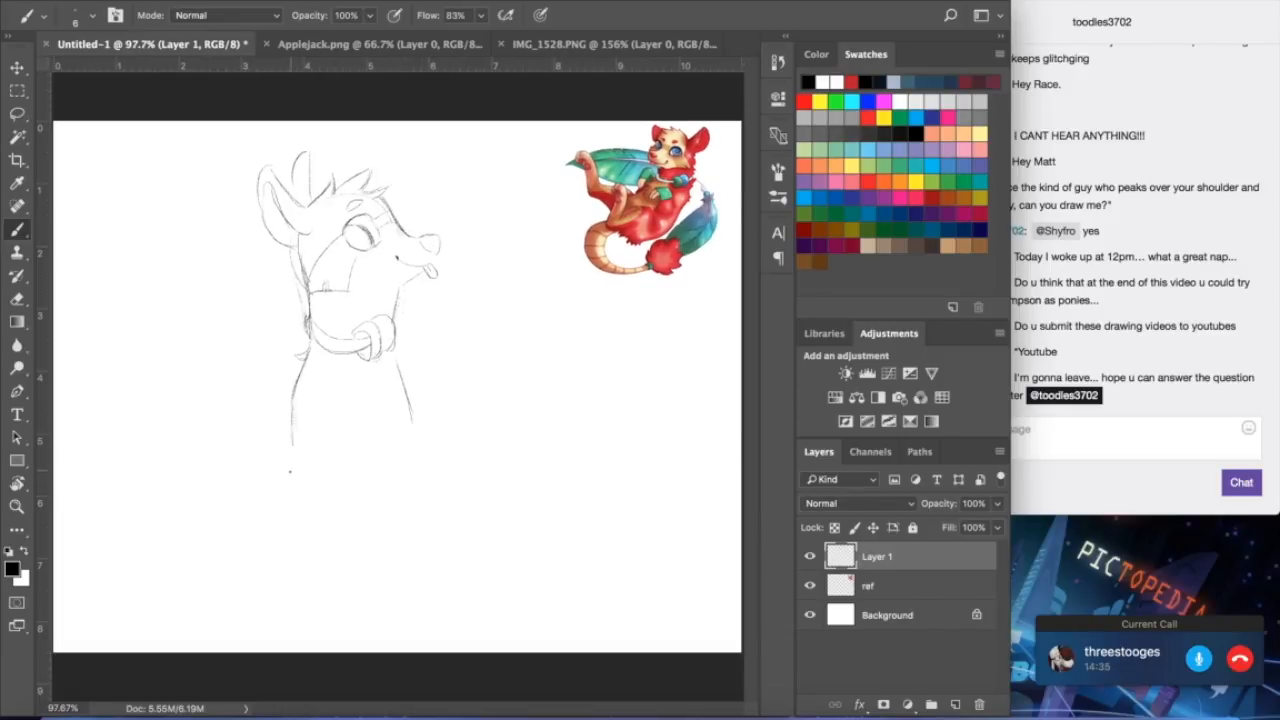
{"action": "mouse_move", "coordinate": [300, 404]}
{"action": "left_mouse_down"}
{"action": "mouse_move", "coordinate": [294, 438]}
{"action": "mouse_move", "coordinate": [335, 476]}
{"action": "mouse_move", "coordinate": [347, 512]}
{"action": "left_mouse_up"}
{"action": "mouse_move", "coordinate": [290, 446]}
{"action": "left_mouse_down"}
{"action": "mouse_move", "coordinate": [338, 546]}
{"action": "mouse_move", "coordinate": [307, 500]}
{"action": "mouse_move", "coordinate": [342, 551]}
{"action": "left_mouse_up"}
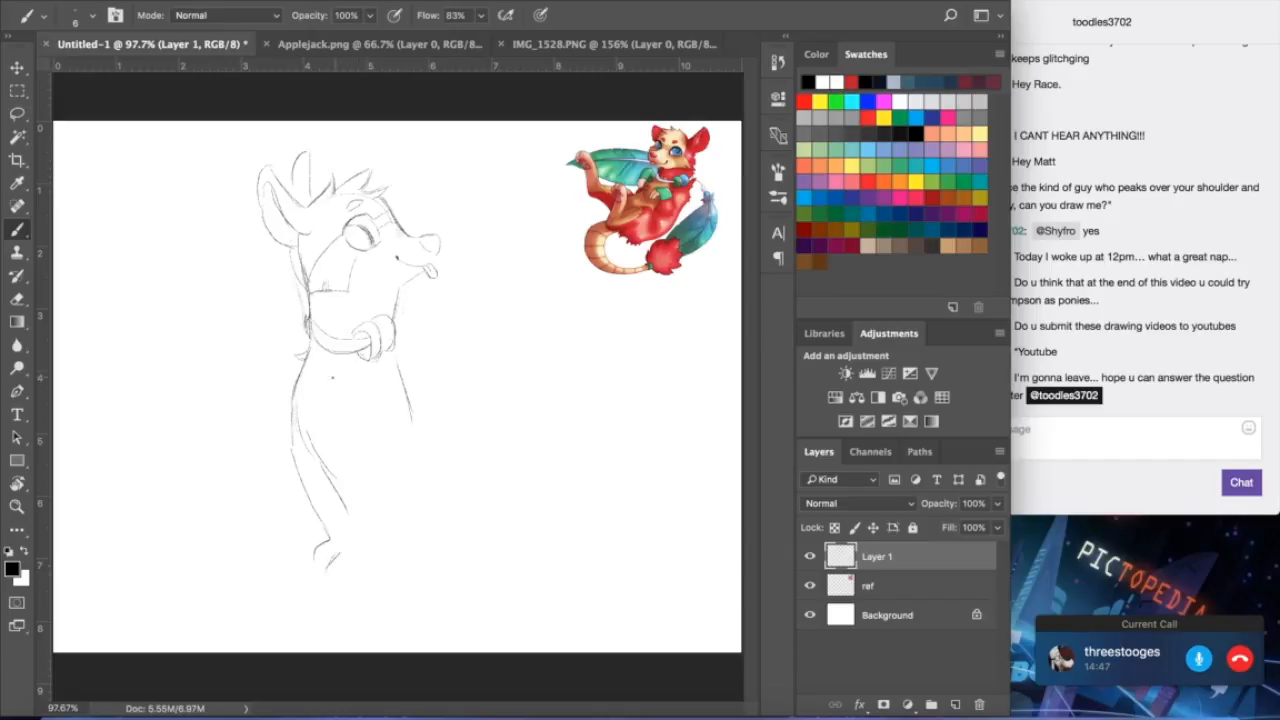
{"action": "left_click_drag", "start_coordinate": [368, 396], "coordinate": [380, 522]}
{"action": "mouse_move", "coordinate": [412, 484]}
{"action": "left_mouse_down"}
{"action": "mouse_move", "coordinate": [401, 530]}
{"action": "mouse_move", "coordinate": [369, 536]}
{"action": "mouse_move", "coordinate": [383, 528]}
{"action": "mouse_move", "coordinate": [366, 550]}
{"action": "mouse_move", "coordinate": [377, 549]}
{"action": "mouse_move", "coordinate": [384, 580]}
{"action": "left_mouse_up"}
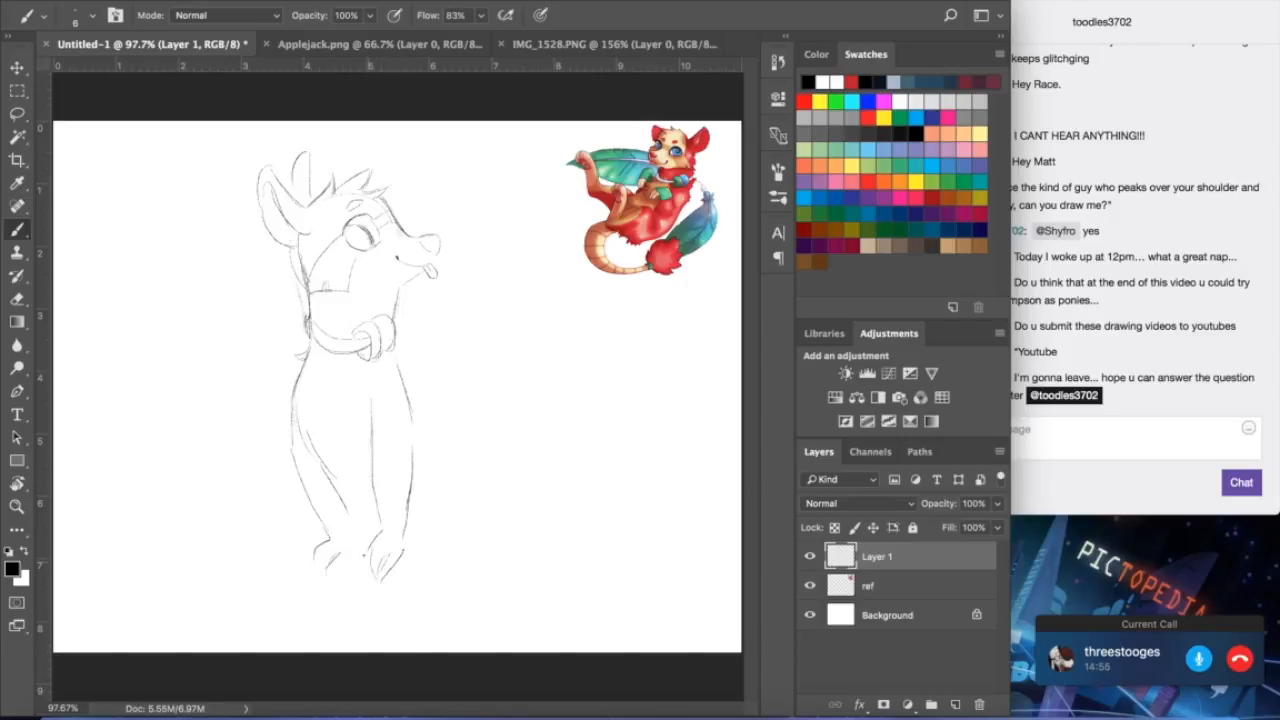
- Sketch the curved haunches of the sitting pose on both sides of the front legs
{"action": "mouse_move", "coordinate": [288, 448]}
{"action": "left_mouse_down"}
{"action": "mouse_move", "coordinate": [270, 482]}
{"action": "mouse_move", "coordinate": [272, 526]}
{"action": "mouse_move", "coordinate": [300, 552]}
{"action": "left_mouse_up"}
{"action": "left_click_drag", "start_coordinate": [288, 442], "coordinate": [270, 506]}
{"action": "mouse_move", "coordinate": [412, 438]}
{"action": "left_mouse_down"}
{"action": "mouse_move", "coordinate": [440, 430]}
{"action": "mouse_move", "coordinate": [450, 546]}
{"action": "mouse_move", "coordinate": [434, 429]}
{"action": "mouse_move", "coordinate": [450, 456]}
{"action": "mouse_move", "coordinate": [452, 568]}
{"action": "left_mouse_up"}
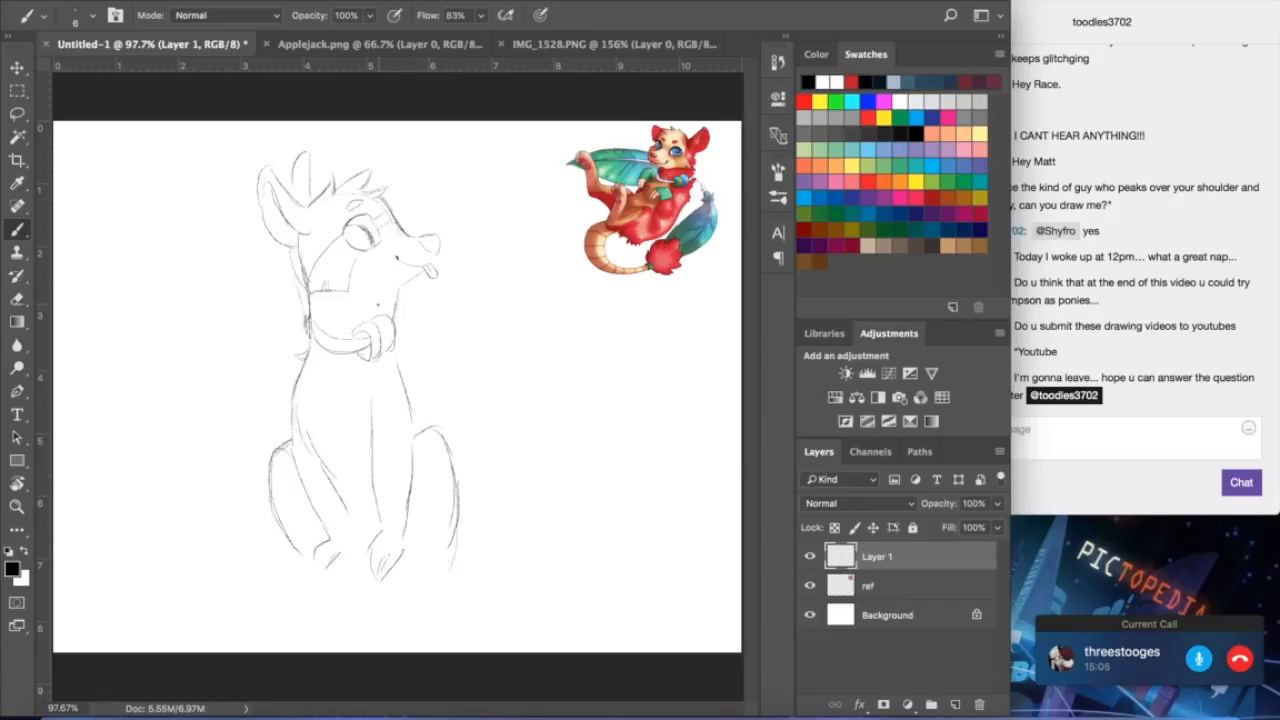
- Sketch the two hind feet with toes, one extending outward from the base of each haunch
{"action": "mouse_move", "coordinate": [322, 550]}
{"action": "left_mouse_down"}
{"action": "mouse_move", "coordinate": [229, 576]}
{"action": "mouse_move", "coordinate": [246, 583]}
{"action": "mouse_move", "coordinate": [231, 590]}
{"action": "mouse_move", "coordinate": [276, 595]}
{"action": "mouse_move", "coordinate": [304, 572]}
{"action": "left_mouse_up"}
{"action": "left_click_drag", "start_coordinate": [340, 506], "coordinate": [363, 552]}
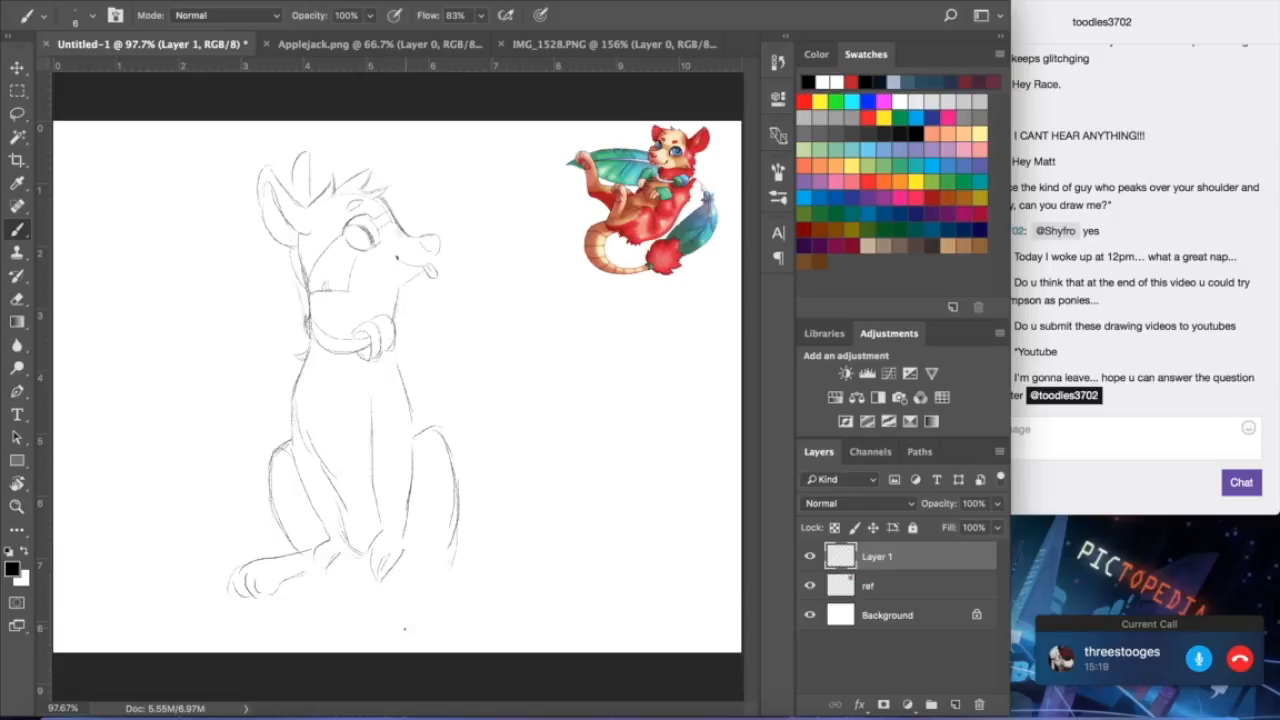
{"action": "left_click_drag", "start_coordinate": [396, 567], "coordinate": [455, 632]}
{"action": "mouse_move", "coordinate": [443, 569]}
{"action": "left_mouse_down"}
{"action": "mouse_move", "coordinate": [497, 610]}
{"action": "mouse_move", "coordinate": [497, 638]}
{"action": "mouse_move", "coordinate": [468, 637]}
{"action": "left_mouse_up"}
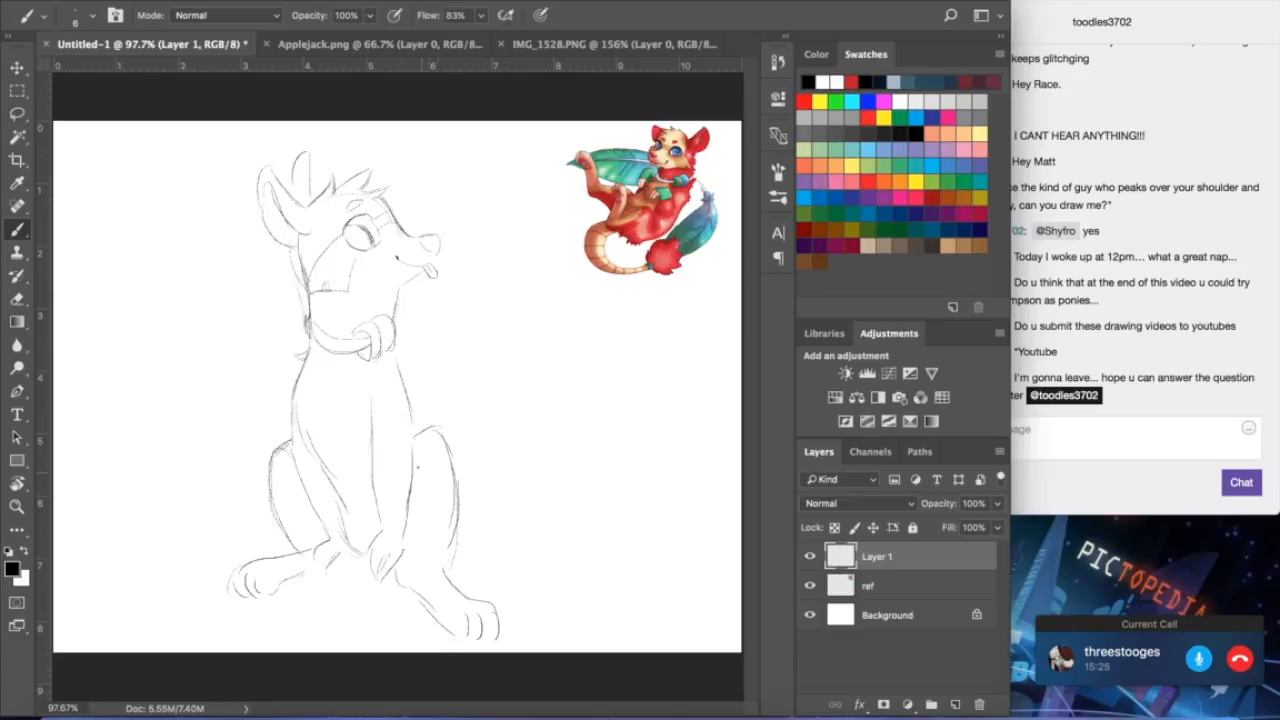
- Lasso the larger hind foot below the right haunch and scale it down to about 86% width and 74% height
{"action": "left_click", "coordinate": [17, 113]}
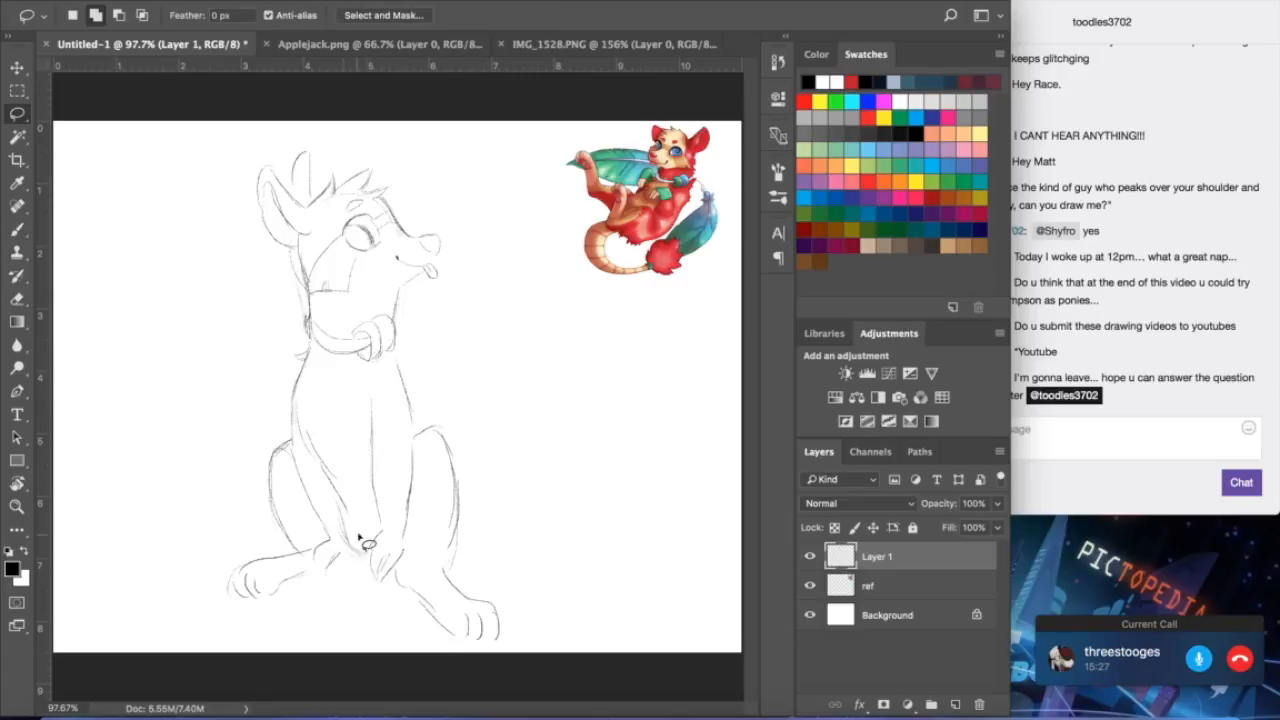
{"action": "mouse_move", "coordinate": [407, 576]}
{"action": "left_mouse_down"}
{"action": "mouse_move", "coordinate": [407, 620]}
{"action": "mouse_move", "coordinate": [481, 655]}
{"action": "mouse_move", "coordinate": [504, 590]}
{"action": "mouse_move", "coordinate": [430, 566]}
{"action": "left_mouse_up"}
{"action": "left_click", "coordinate": [190, 1]}
{"action": "left_click", "coordinate": [221, 359]}
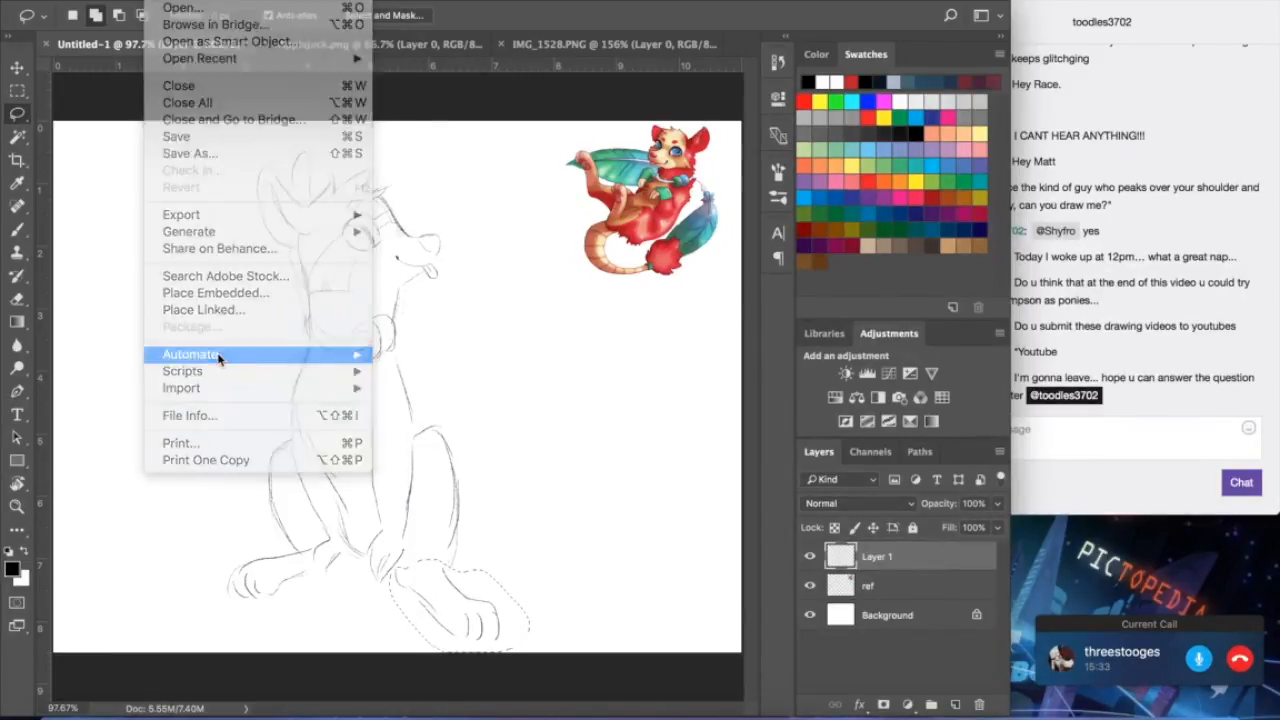
{"action": "left_click", "coordinate": [190, 1]}
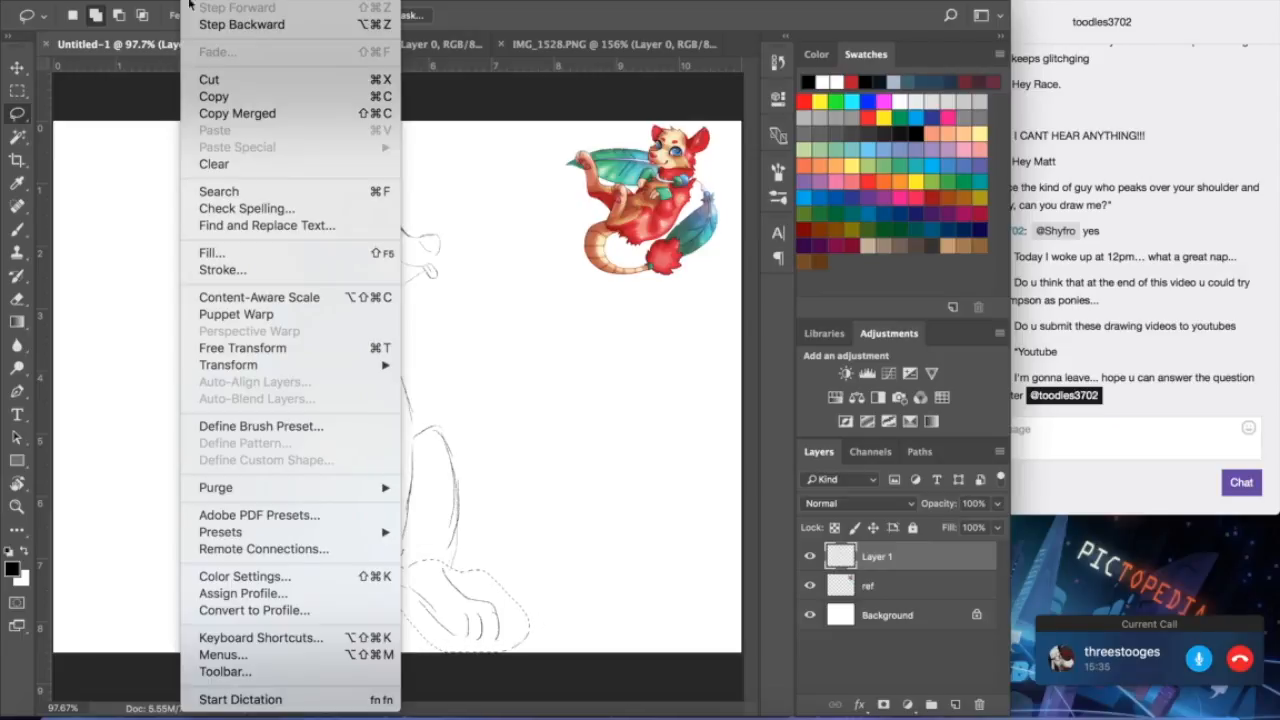
{"action": "left_click", "coordinate": [232, 349]}
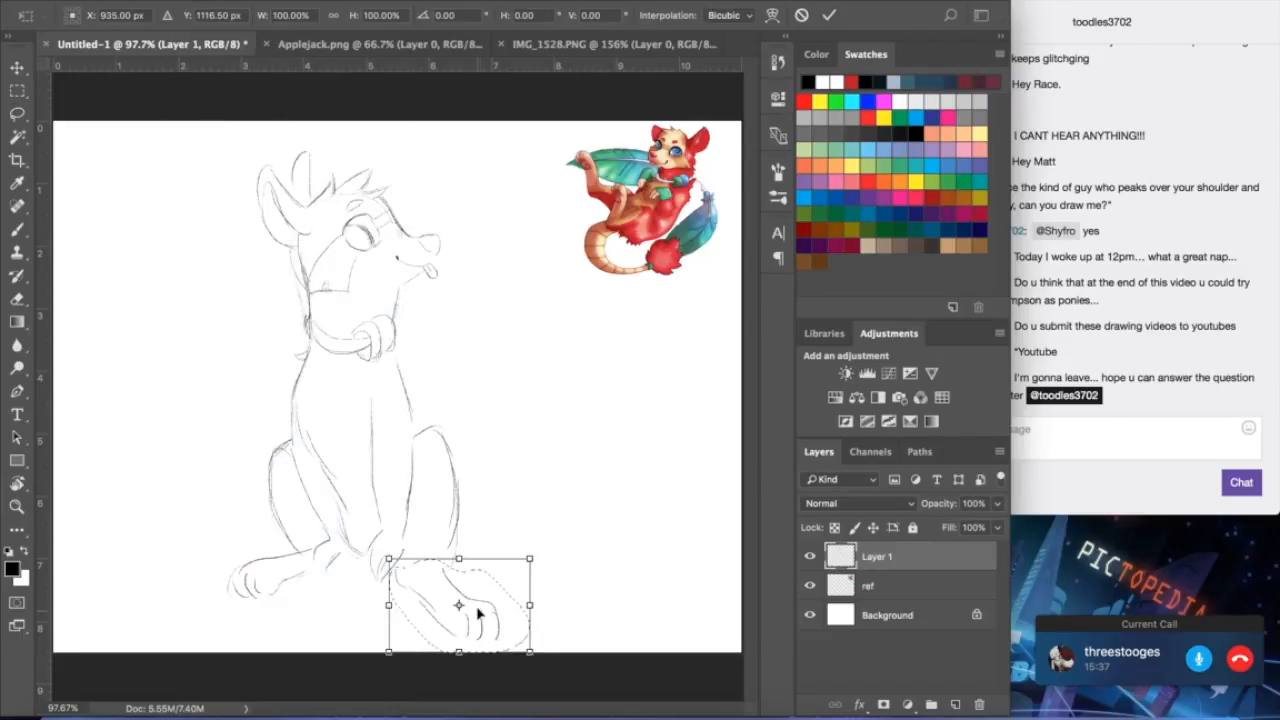
{"action": "left_click_drag", "start_coordinate": [529, 651], "coordinate": [511, 629]}
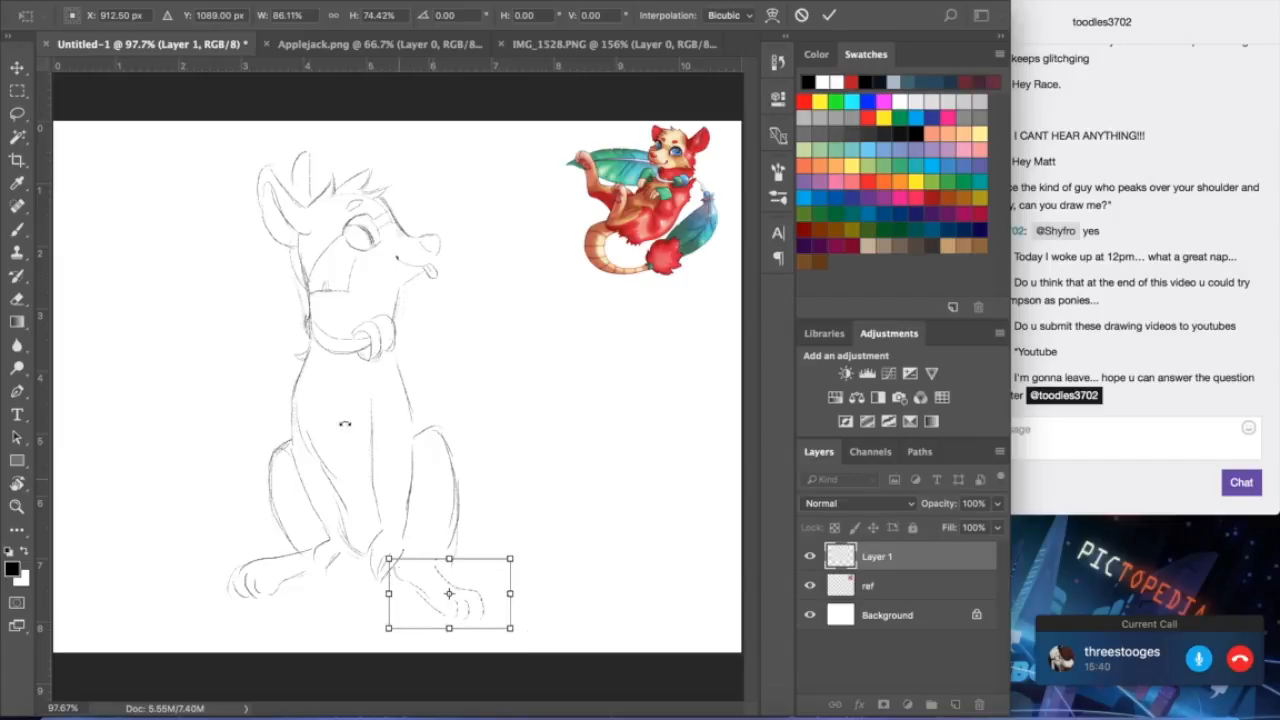
{"action": "left_click", "coordinate": [17, 67]}
{"action": "left_click", "coordinate": [768, 244]}
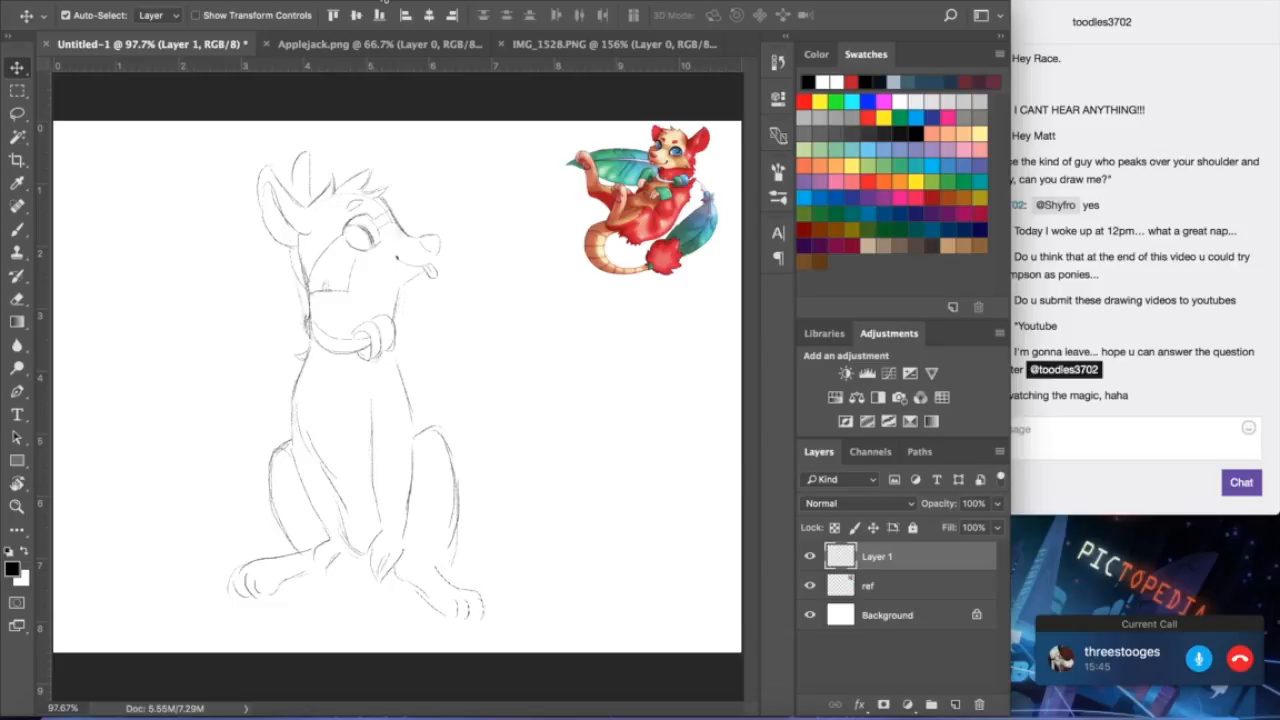
{"action": "left_click", "coordinate": [384, 1]}
{"action": "left_click", "coordinate": [400, 6]}
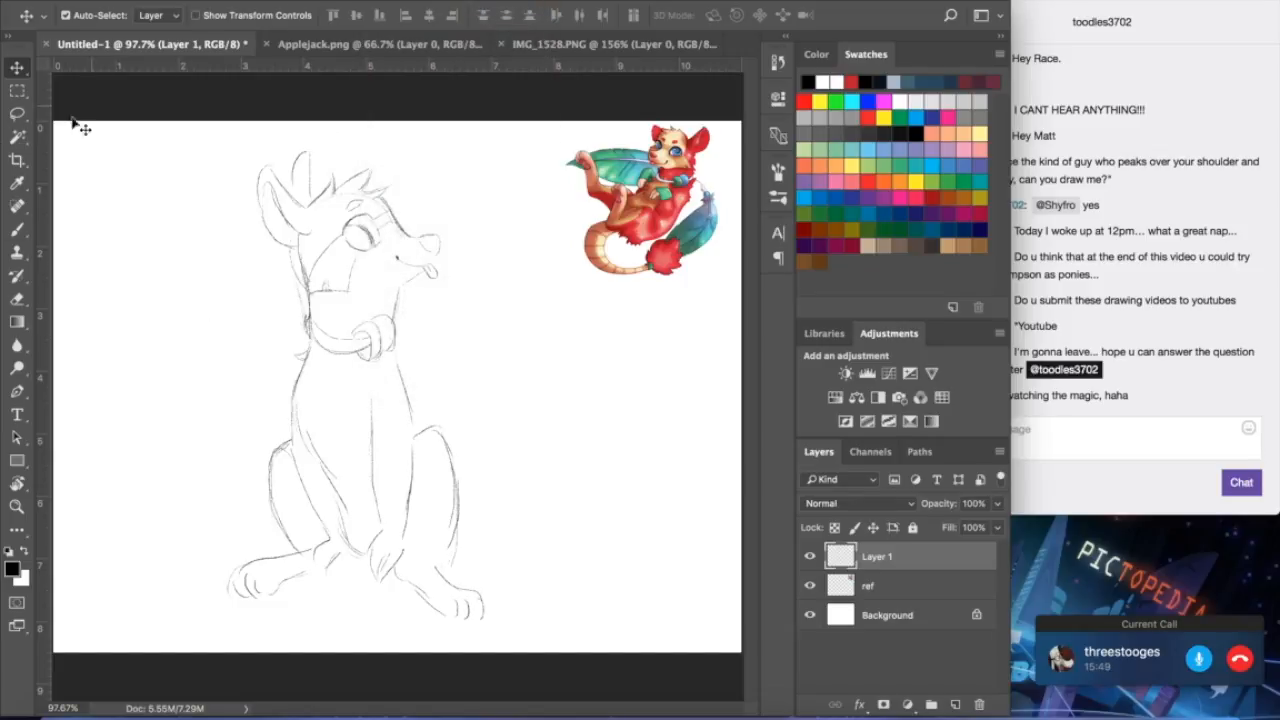
- Extend the right haunch line down to join the resized hind foot and clean up the joint with the Eraser
{"action": "left_click", "coordinate": [17, 228]}
{"action": "left_click_drag", "start_coordinate": [450, 553], "coordinate": [441, 563]}
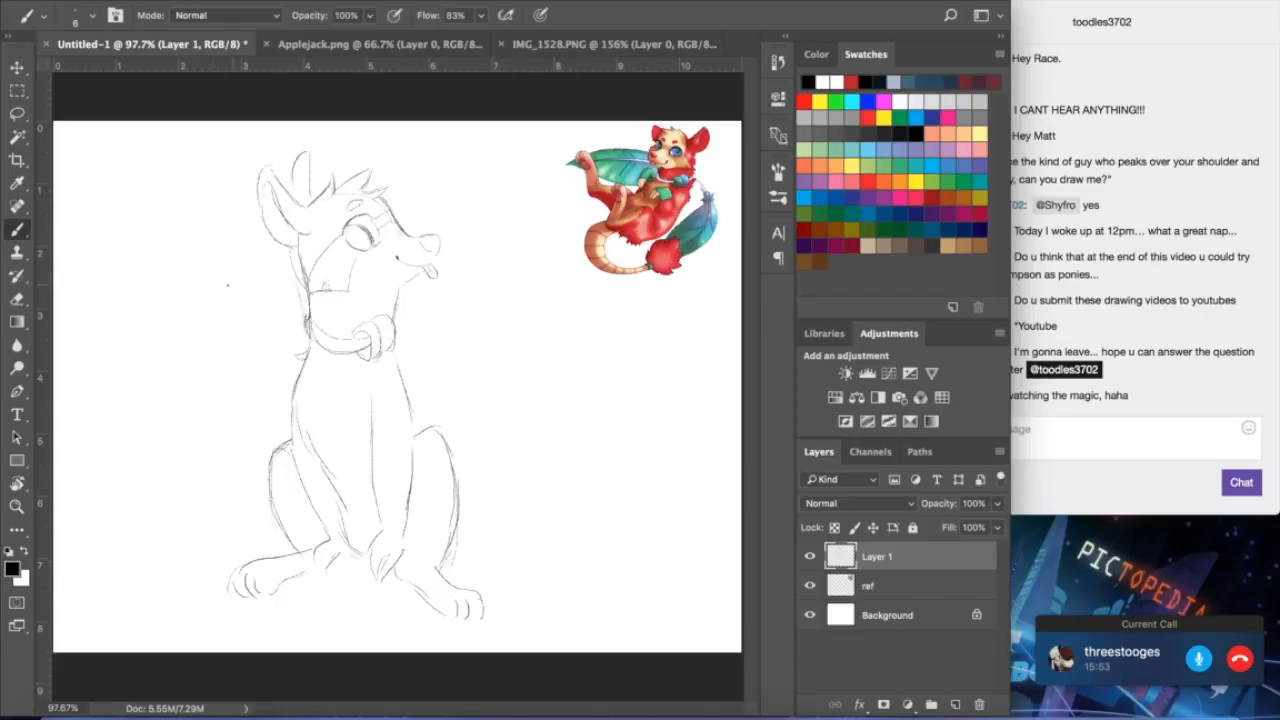
{"action": "left_click", "coordinate": [17, 321]}
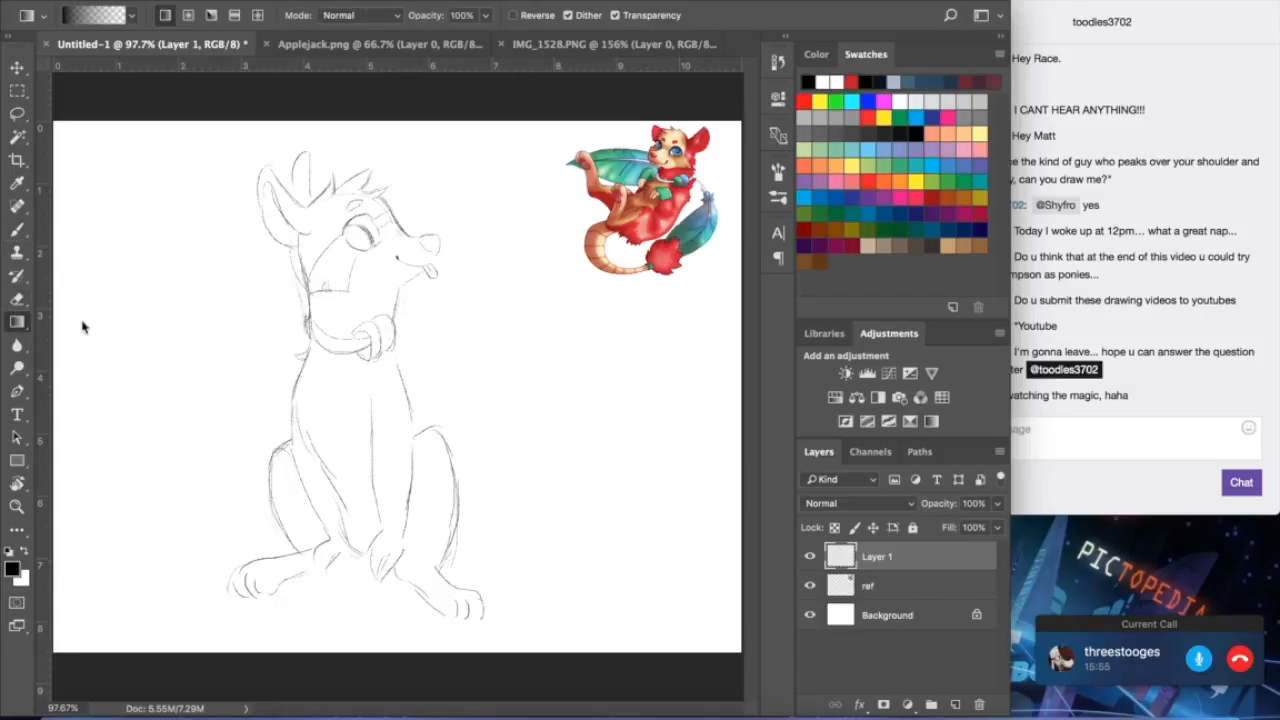
{"action": "left_click", "coordinate": [17, 298]}
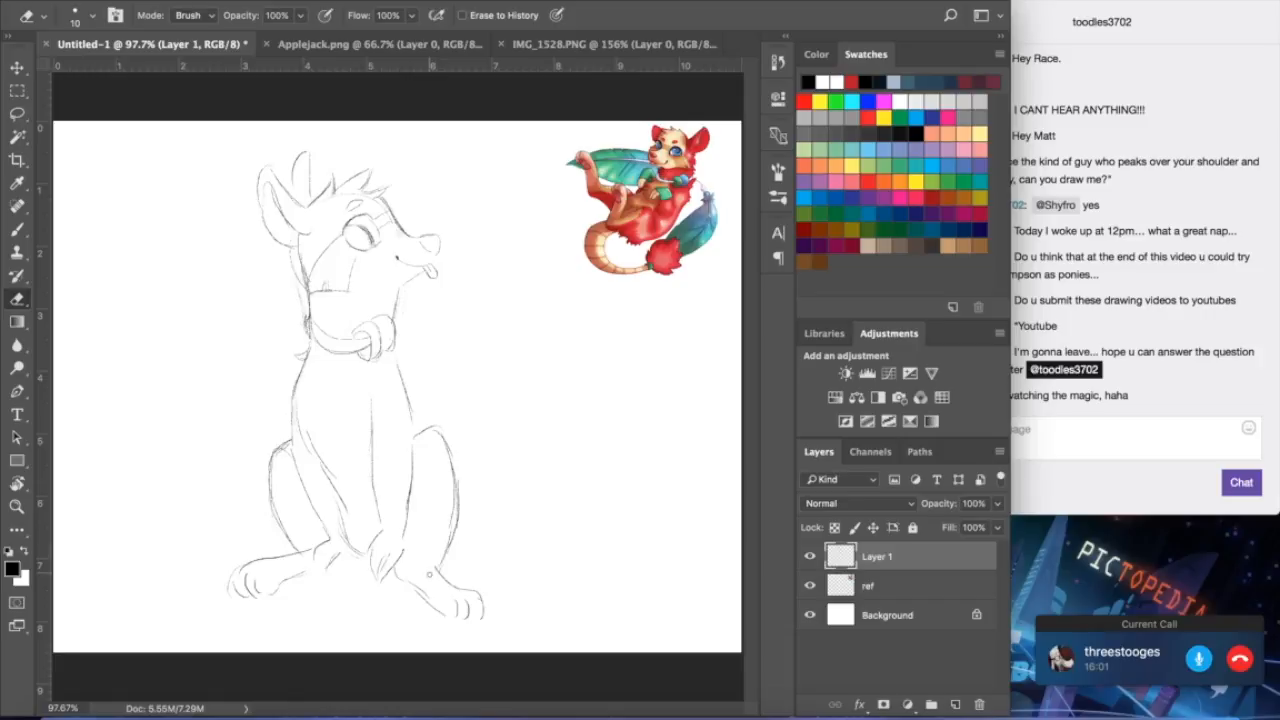
- Sketch the toes of the left front paw and curved marking lines across both front legs above the paws, erasing stray marks
{"action": "left_click", "coordinate": [17, 229]}
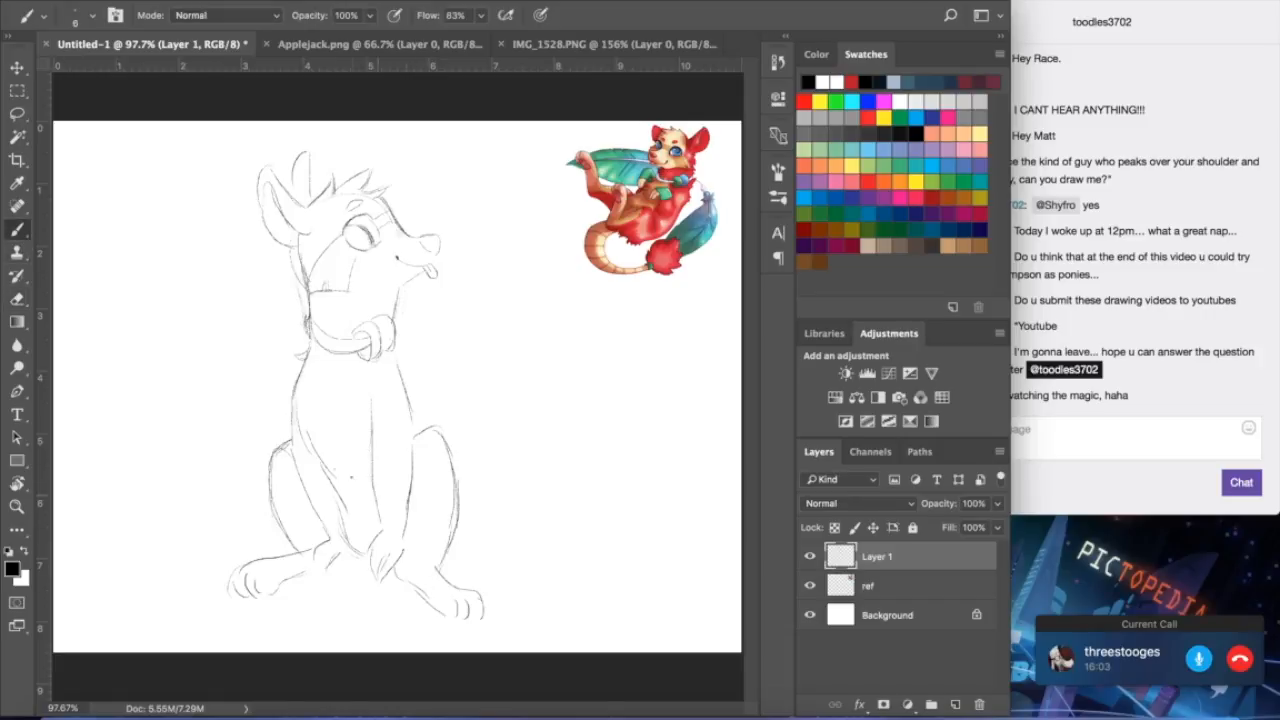
{"action": "left_click_drag", "start_coordinate": [309, 552], "coordinate": [322, 579]}
{"action": "left_click_drag", "start_coordinate": [313, 551], "coordinate": [331, 555]}
{"action": "mouse_move", "coordinate": [312, 500]}
{"action": "left_mouse_down"}
{"action": "mouse_move", "coordinate": [338, 514]}
{"action": "mouse_move", "coordinate": [407, 505]}
{"action": "left_mouse_up"}
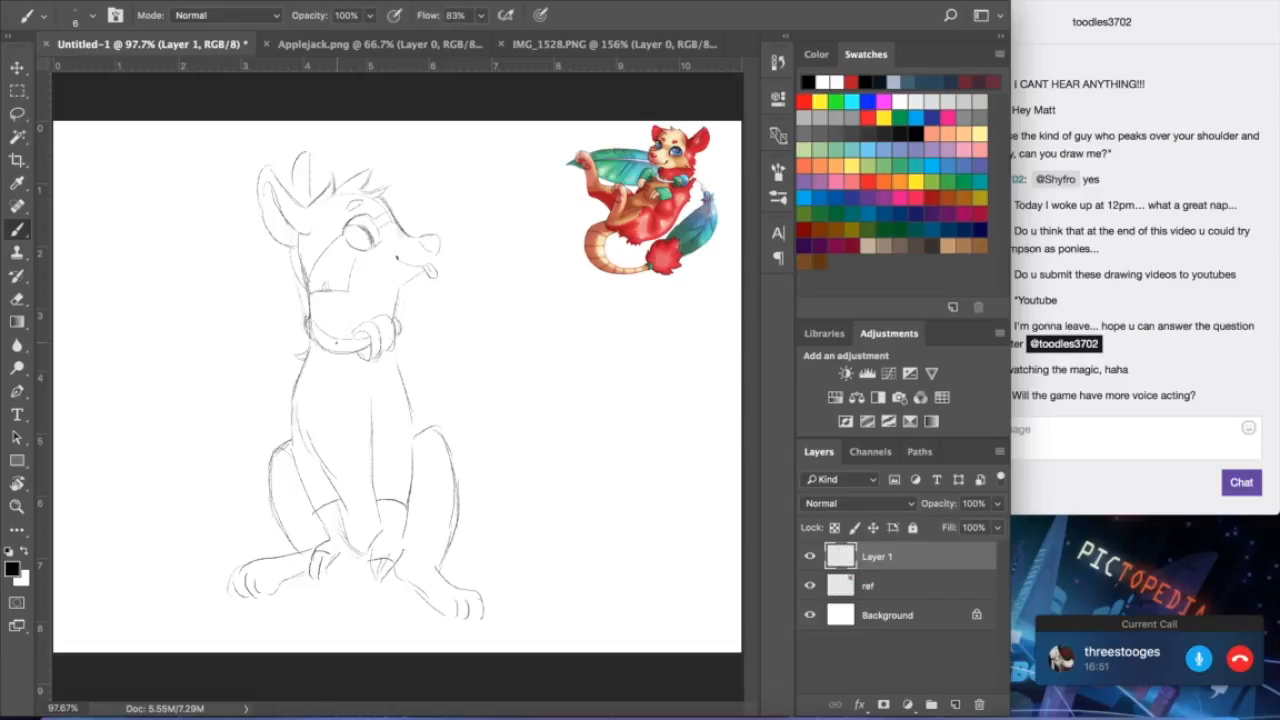
{"action": "key", "text": "e"}
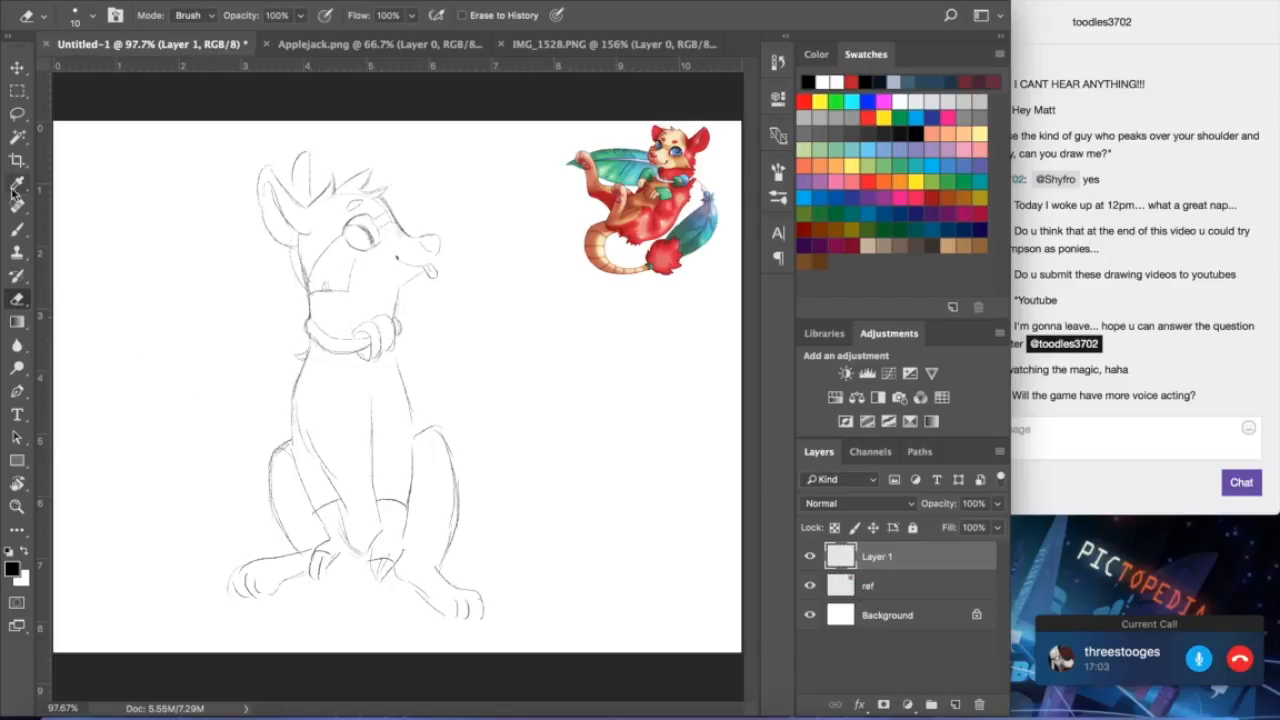
{"action": "left_click", "coordinate": [17, 229]}
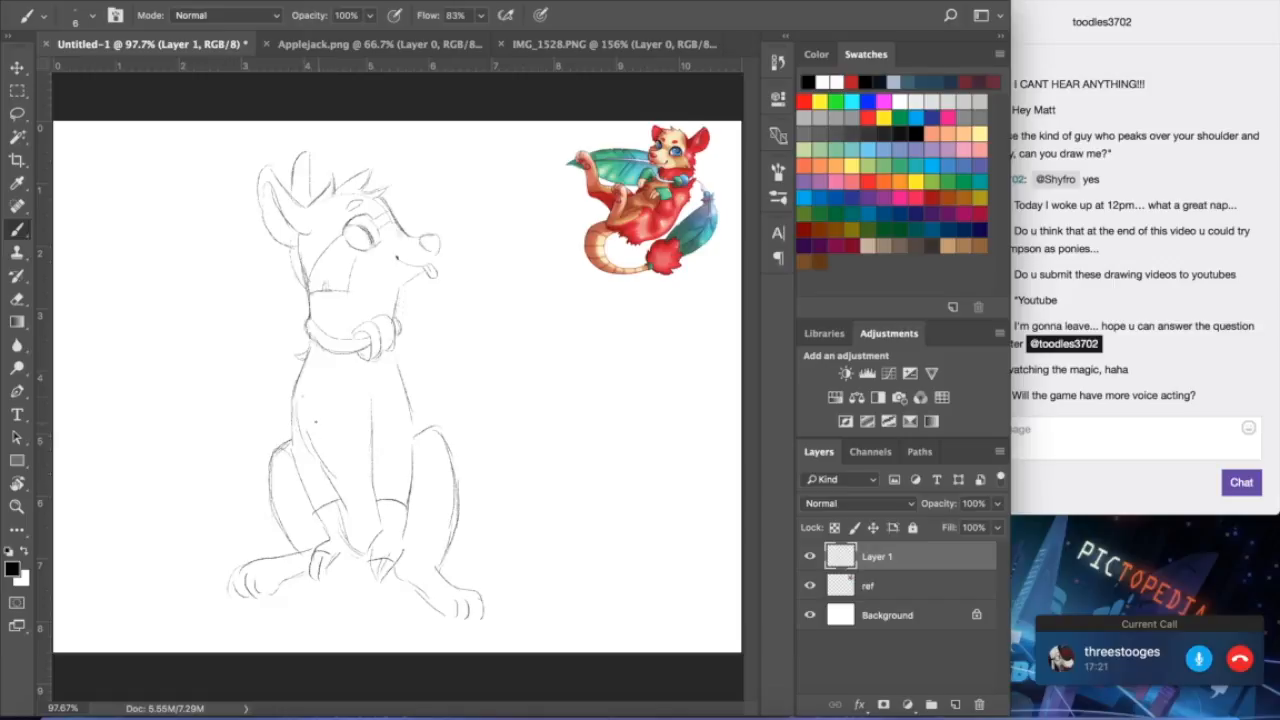
{"action": "key", "text": "e"}
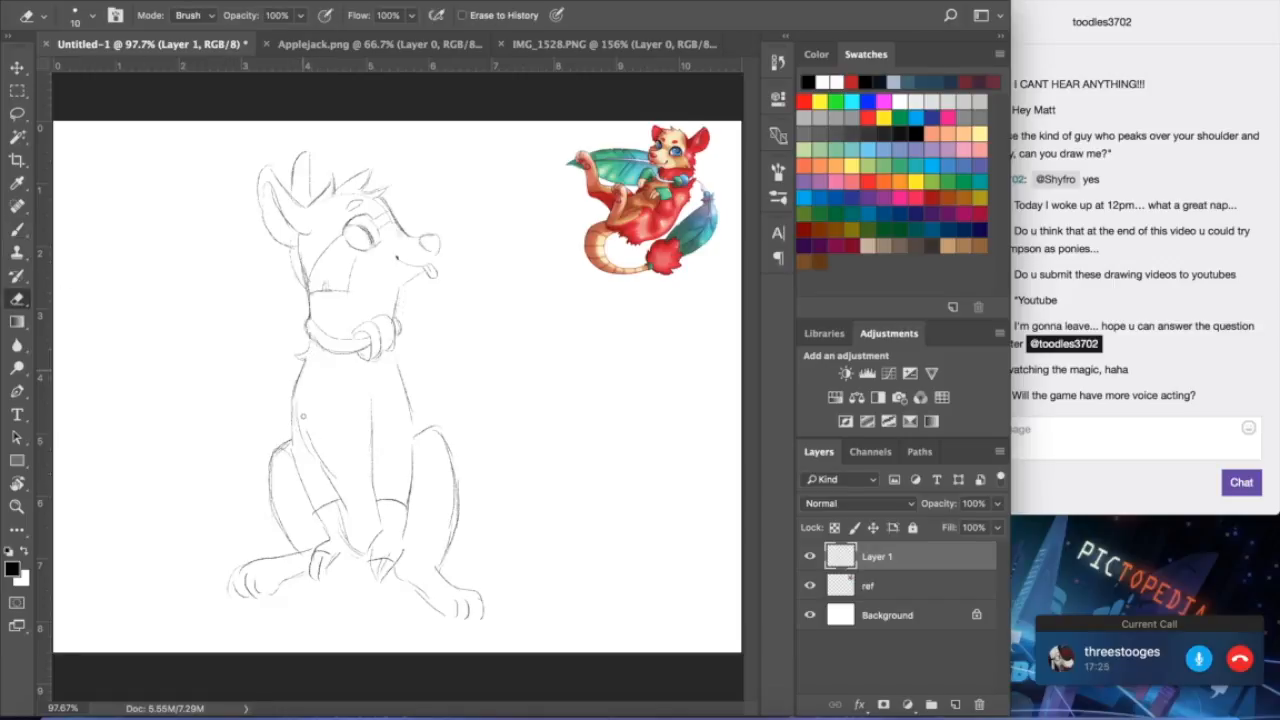
{"action": "left_click", "coordinate": [19, 230]}
{"action": "left_click_drag", "start_coordinate": [306, 356], "coordinate": [302, 412]}
{"action": "left_click", "coordinate": [323, 403]}
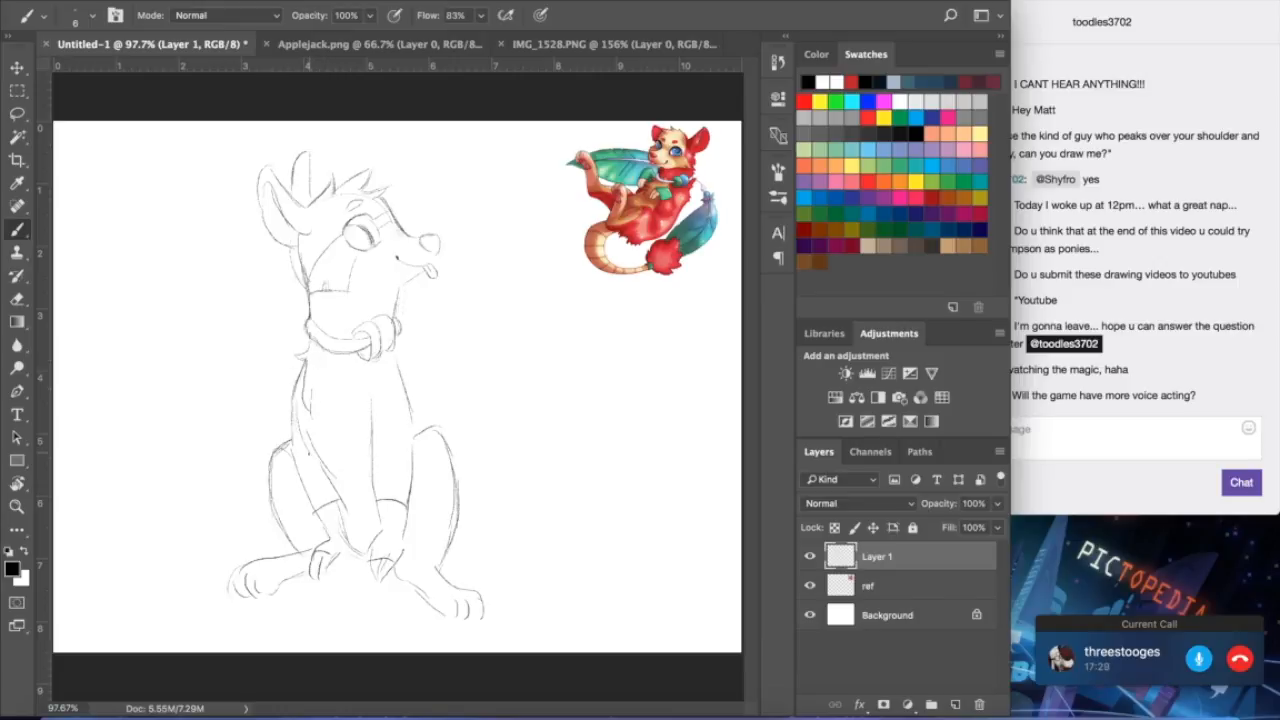
{"action": "key", "text": "ctrl+z"}
{"action": "left_click_drag", "start_coordinate": [306, 356], "coordinate": [299, 400]}
{"action": "key", "text": "ctrl+z"}
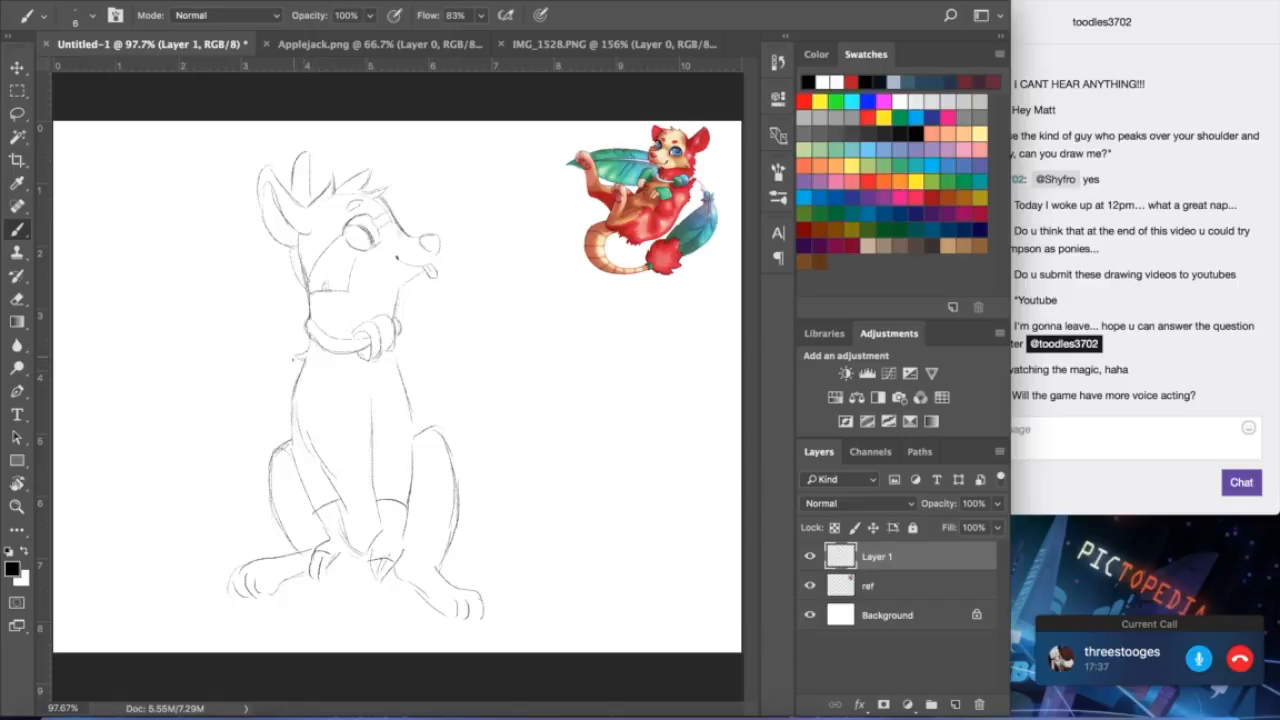
- Sketch the shoulder contour inside the back line below the collar
{"action": "mouse_move", "coordinate": [309, 374]}
{"action": "left_mouse_down"}
{"action": "mouse_move", "coordinate": [303, 396]}
{"action": "mouse_move", "coordinate": [322, 430]}
{"action": "left_mouse_up"}
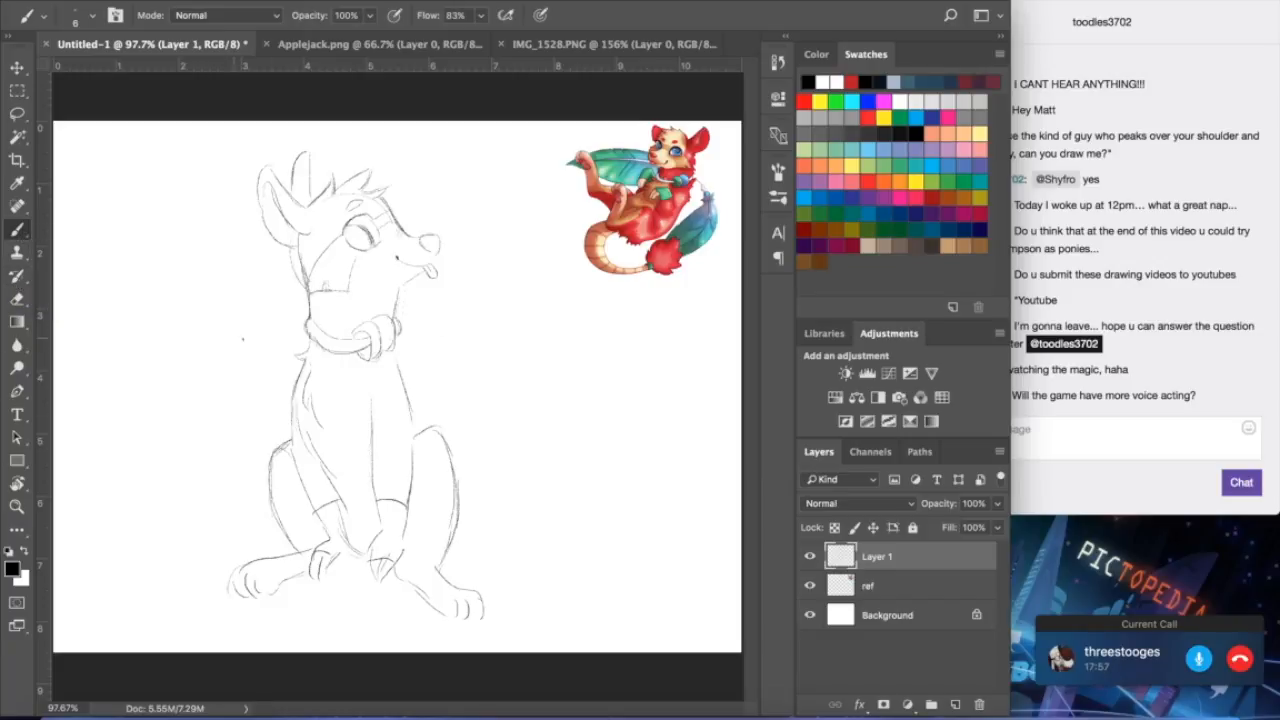
{"action": "left_click", "coordinate": [17, 298]}
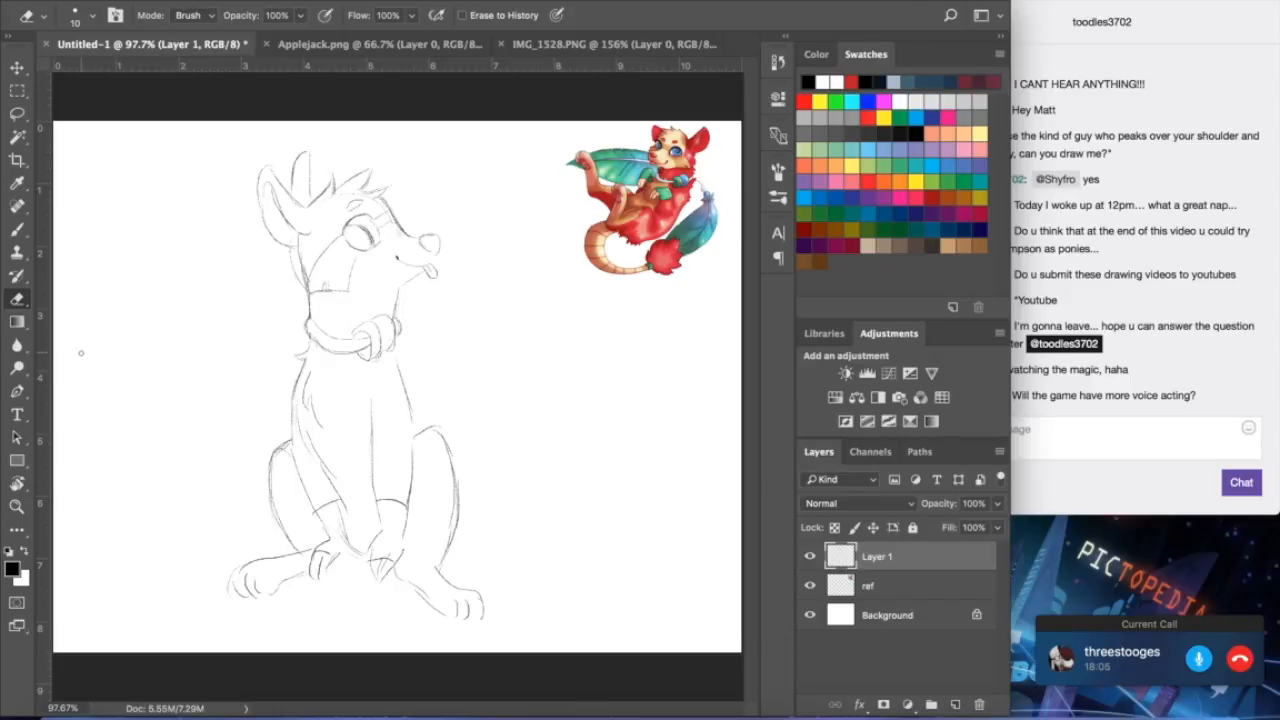
- Sketch the long curved tail sweeping out from behind the right haunch, with its outer curve and the start of its inner edge
{"action": "left_click", "coordinate": [17, 229]}
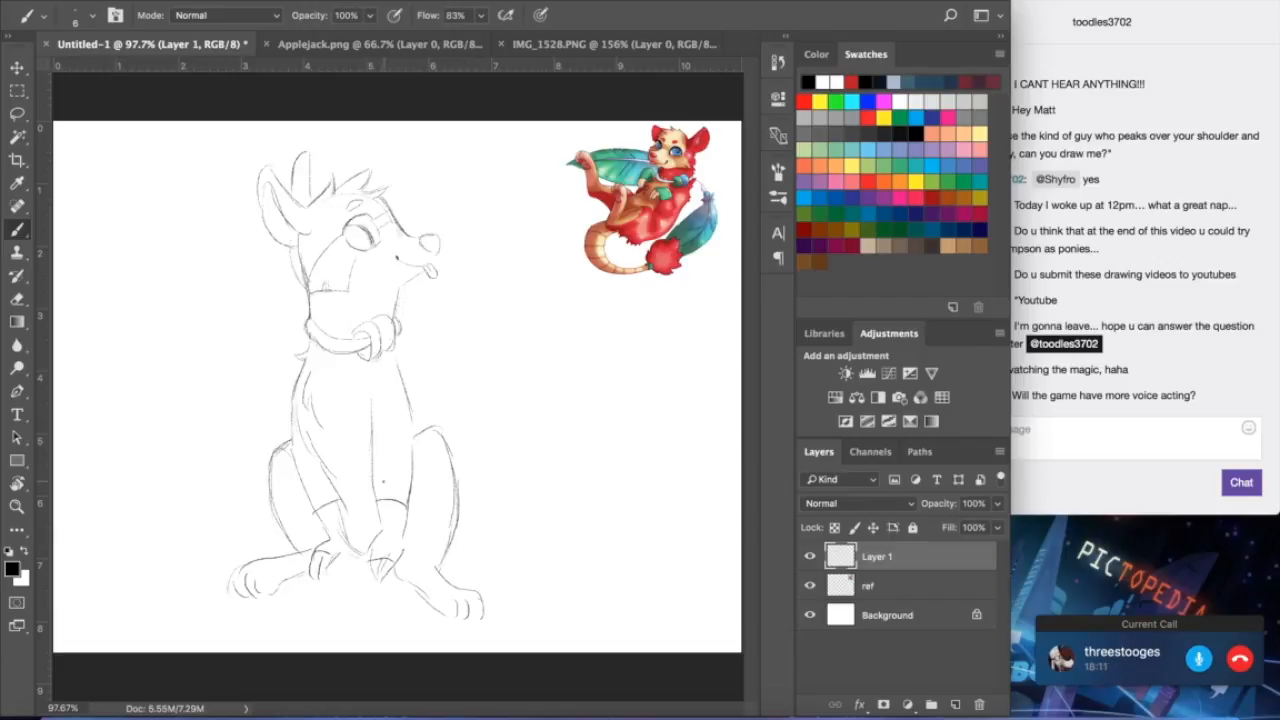
{"action": "left_click_drag", "start_coordinate": [460, 542], "coordinate": [575, 467]}
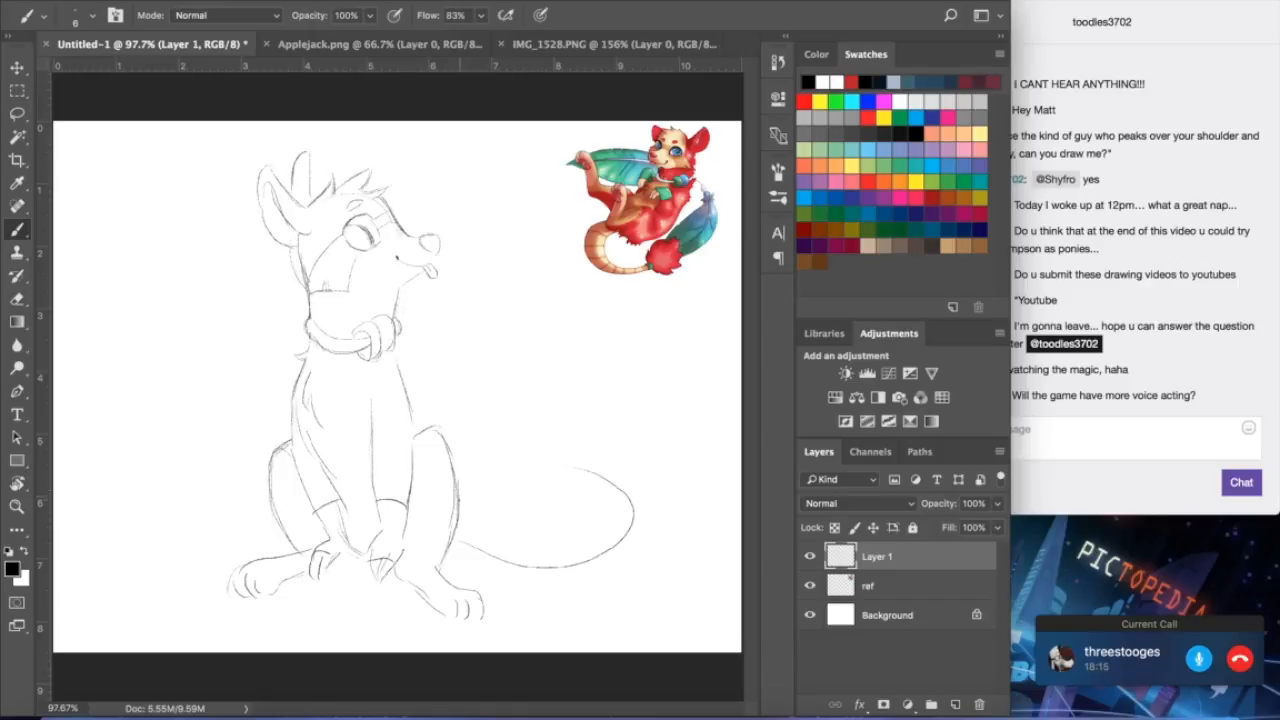
{"action": "left_click_drag", "start_coordinate": [464, 500], "coordinate": [584, 530]}
{"action": "key", "text": "e"}
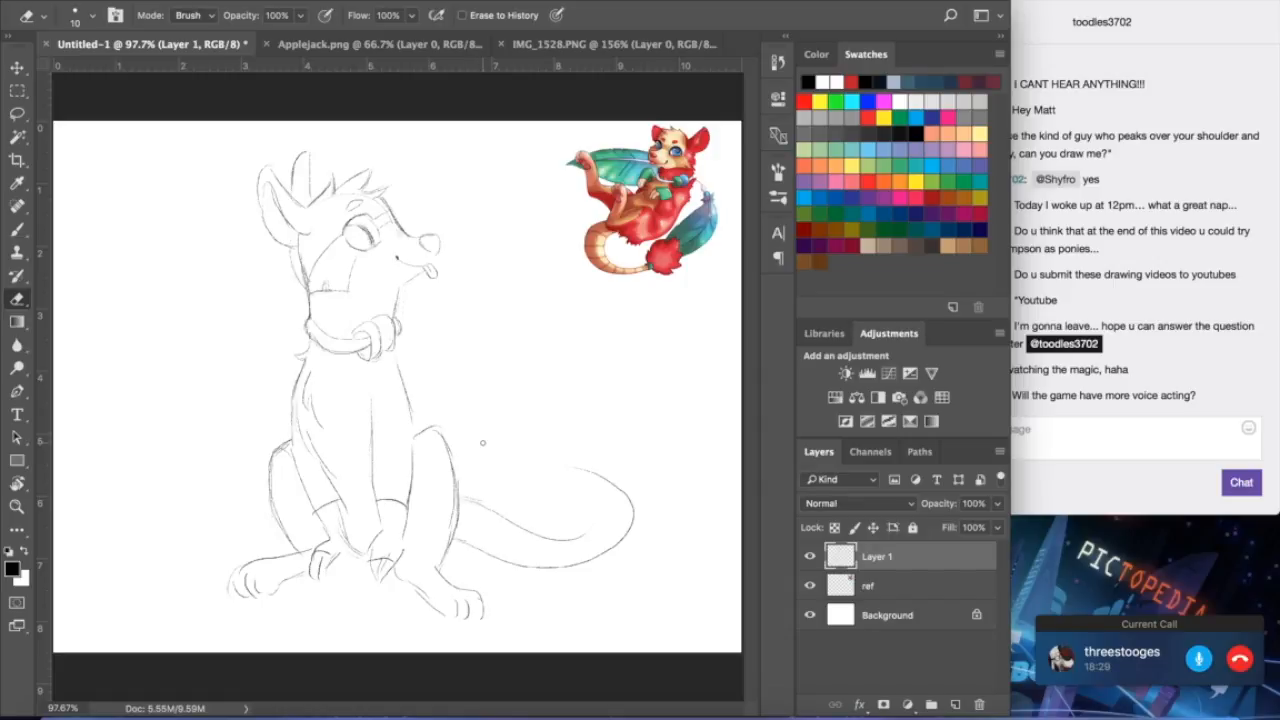
- Continue the tail's inner edge around the bend toward the tip, using the Eraser to clean up the lines
{"action": "left_click", "coordinate": [17, 229]}
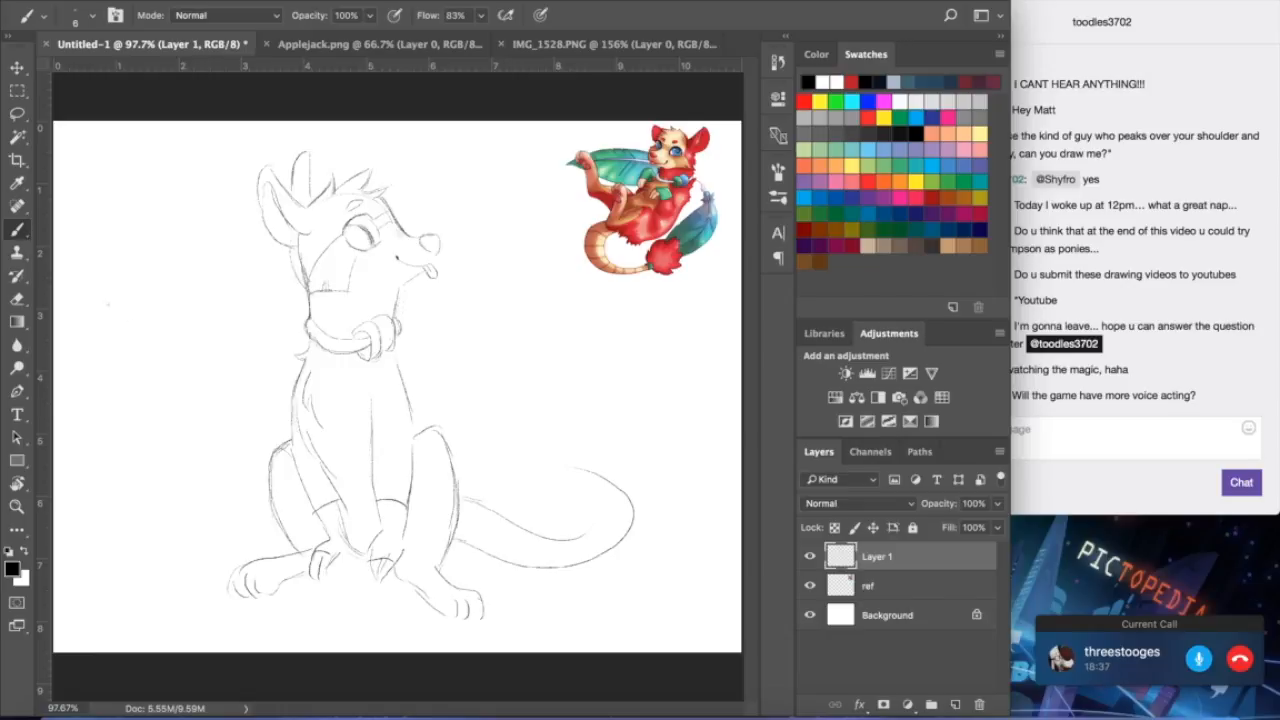
{"action": "left_click_drag", "start_coordinate": [574, 541], "coordinate": [609, 506]}
{"action": "left_click_drag", "start_coordinate": [566, 472], "coordinate": [595, 505]}
{"action": "left_click", "coordinate": [17, 298]}
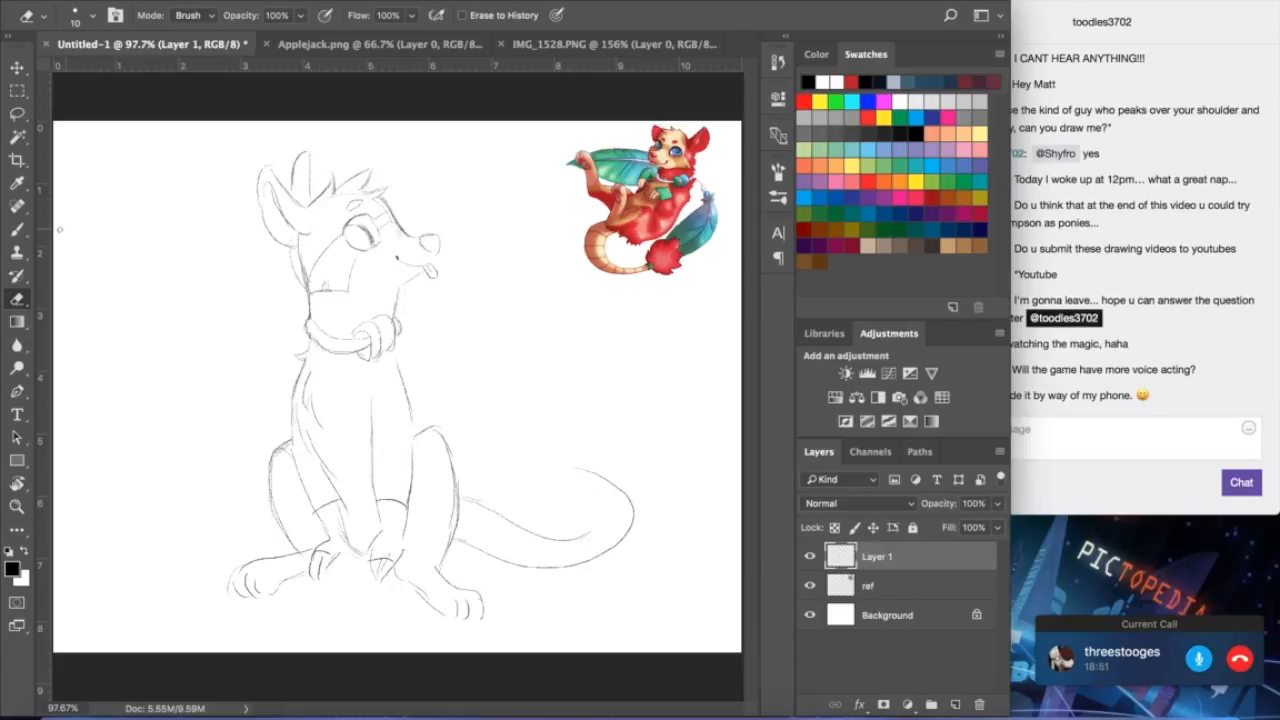
{"action": "left_click", "coordinate": [17, 228]}
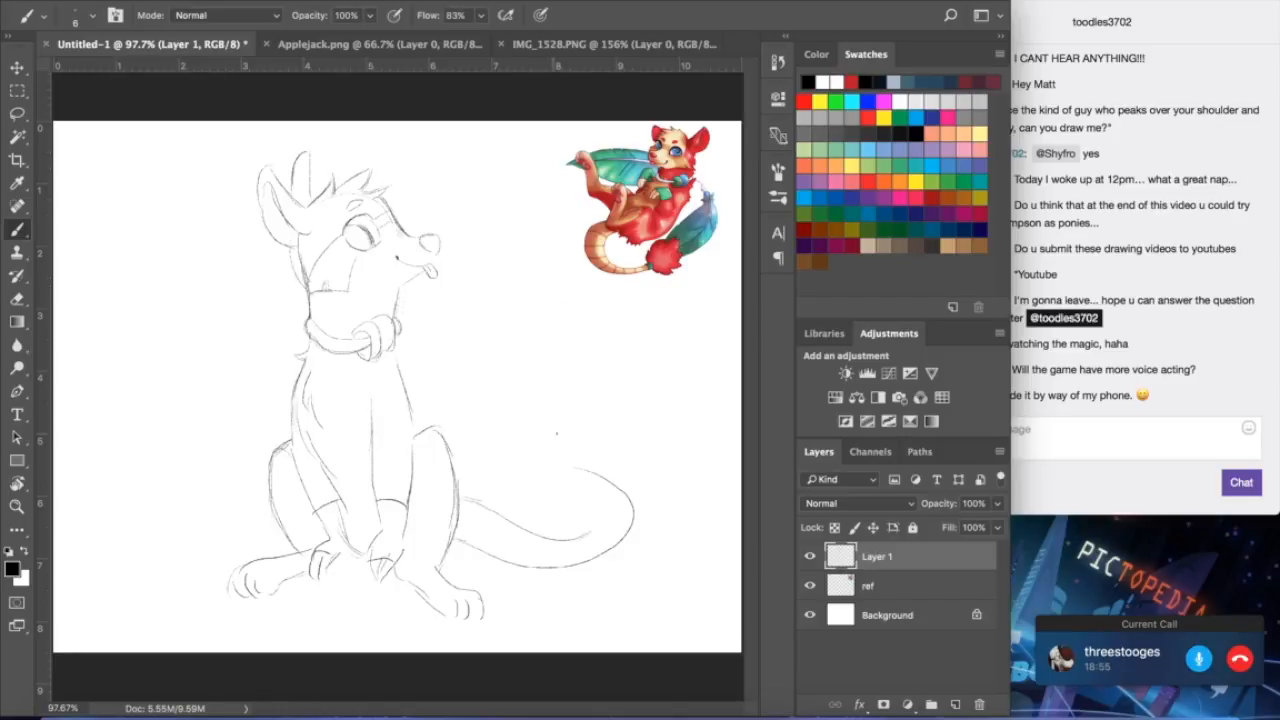
{"action": "left_click_drag", "start_coordinate": [582, 540], "coordinate": [606, 499]}
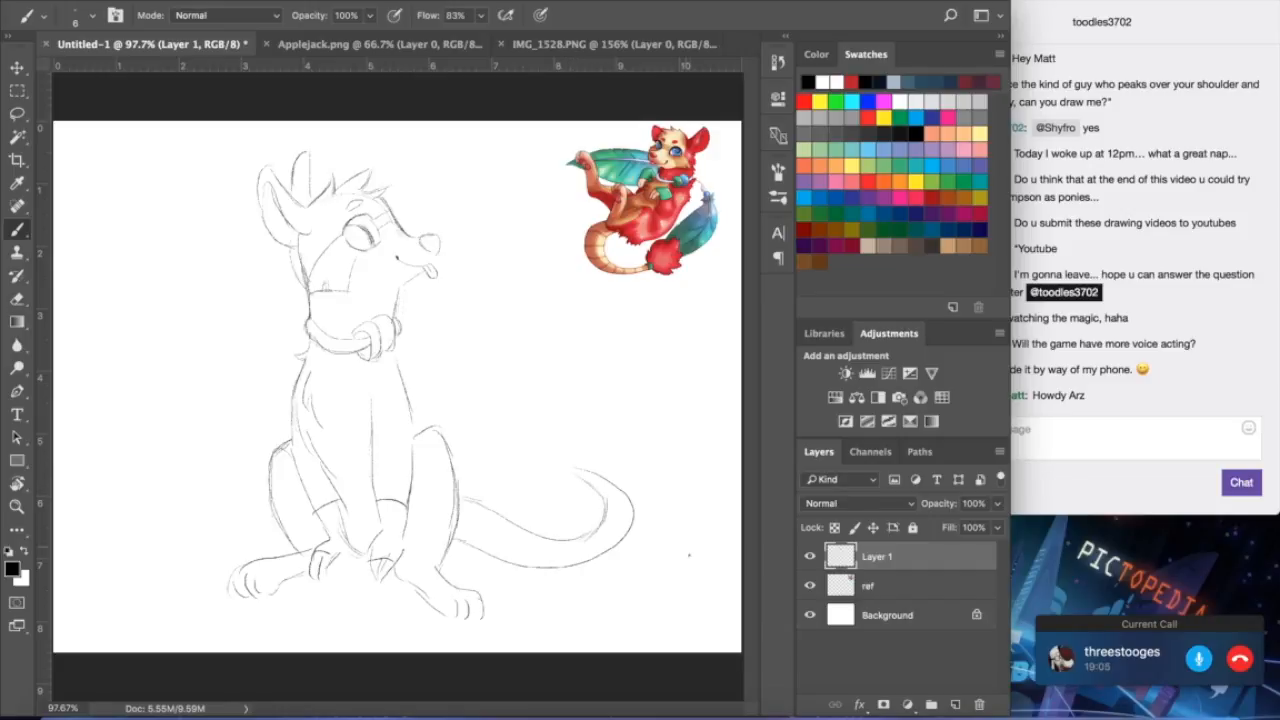
{"action": "left_click", "coordinate": [19, 300]}
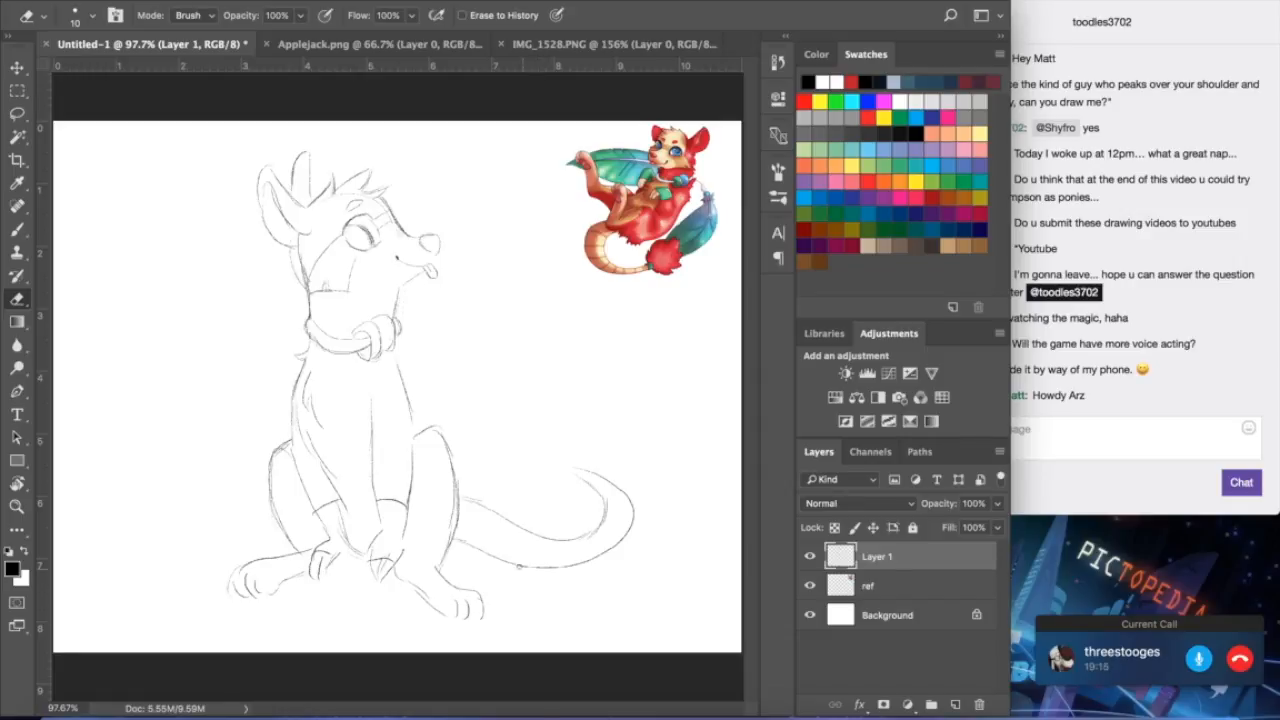
- Sketch the rounded fur tuft at the end of the tail
{"action": "left_click", "coordinate": [17, 229]}
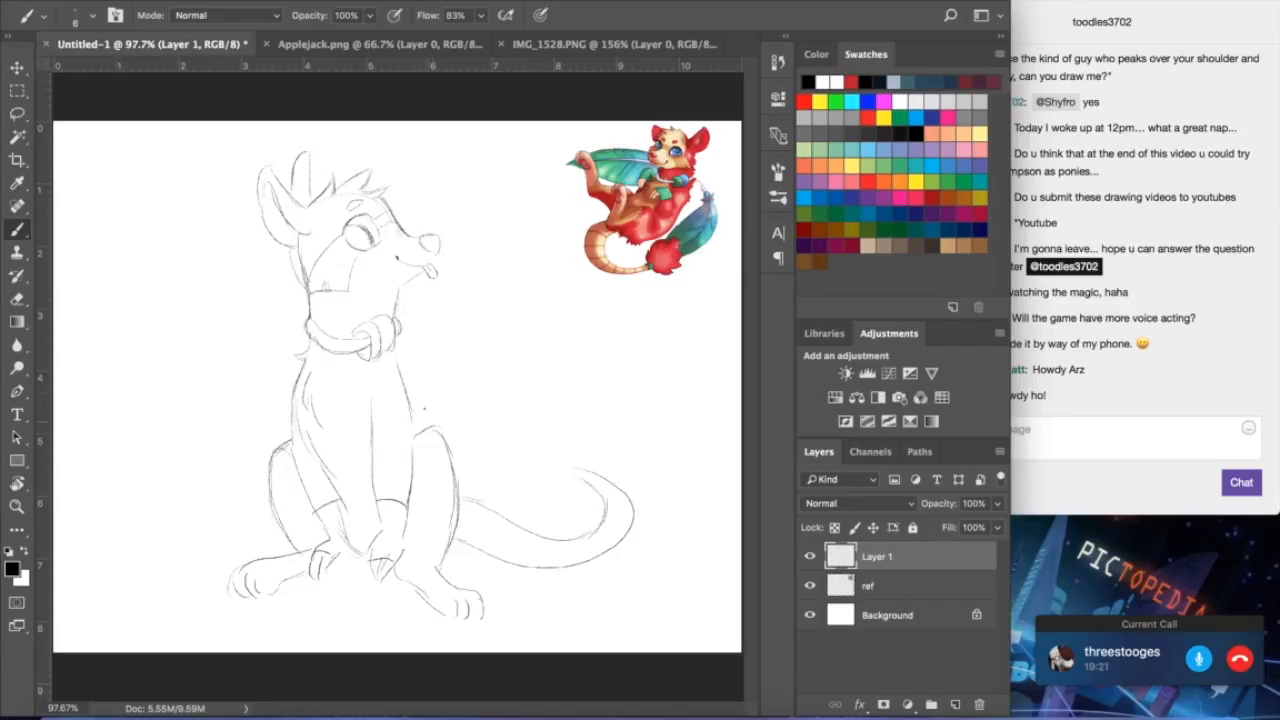
{"action": "left_click_drag", "start_coordinate": [516, 456], "coordinate": [569, 477]}
{"action": "key", "text": "ctrl+z"}
{"action": "mouse_move", "coordinate": [518, 447]}
{"action": "left_mouse_down"}
{"action": "mouse_move", "coordinate": [534, 472]}
{"action": "mouse_move", "coordinate": [566, 475]}
{"action": "left_mouse_up"}
{"action": "mouse_move", "coordinate": [536, 414]}
{"action": "left_mouse_down"}
{"action": "mouse_move", "coordinate": [586, 436]}
{"action": "mouse_move", "coordinate": [576, 469]}
{"action": "mouse_move", "coordinate": [549, 467]}
{"action": "left_mouse_up"}
- Sketch the large feather rising from the tail tuft, with its pointed tip, central shaft and both outer edges
{"action": "left_click_drag", "start_coordinate": [476, 330], "coordinate": [462, 416]}
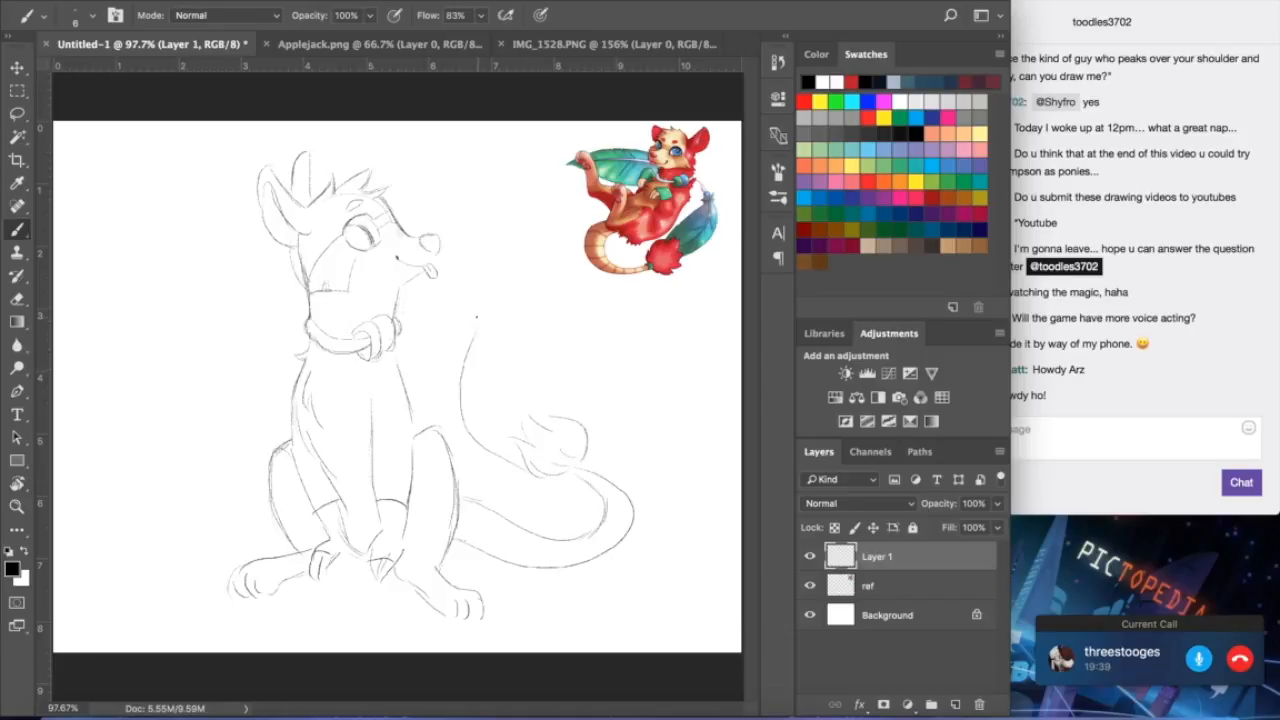
{"action": "mouse_move", "coordinate": [484, 313]}
{"action": "left_mouse_down"}
{"action": "mouse_move", "coordinate": [497, 282]}
{"action": "mouse_move", "coordinate": [496, 301]}
{"action": "left_mouse_up"}
{"action": "left_click_drag", "start_coordinate": [481, 328], "coordinate": [502, 412]}
{"action": "left_click_drag", "start_coordinate": [483, 337], "coordinate": [495, 400]}
{"action": "left_click_drag", "start_coordinate": [494, 330], "coordinate": [548, 414]}
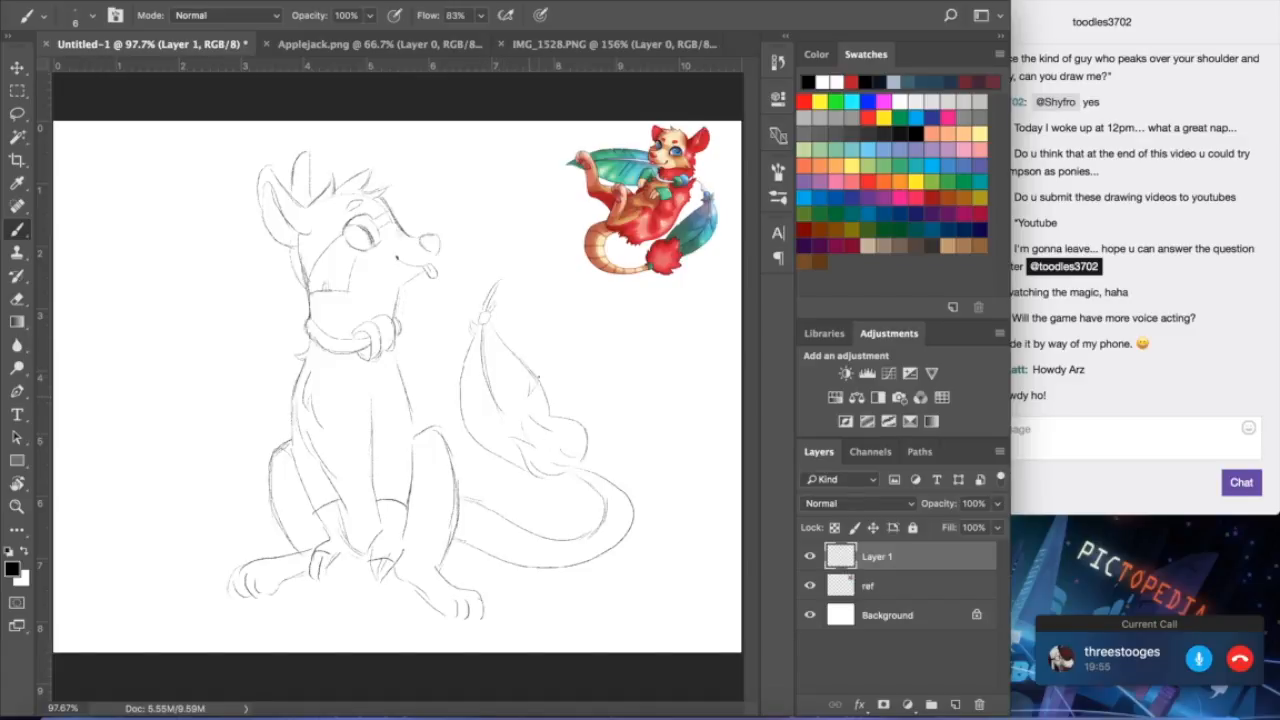
- Erase part of the feather's edge and add small notches along its sides
{"action": "key", "text": "e"}
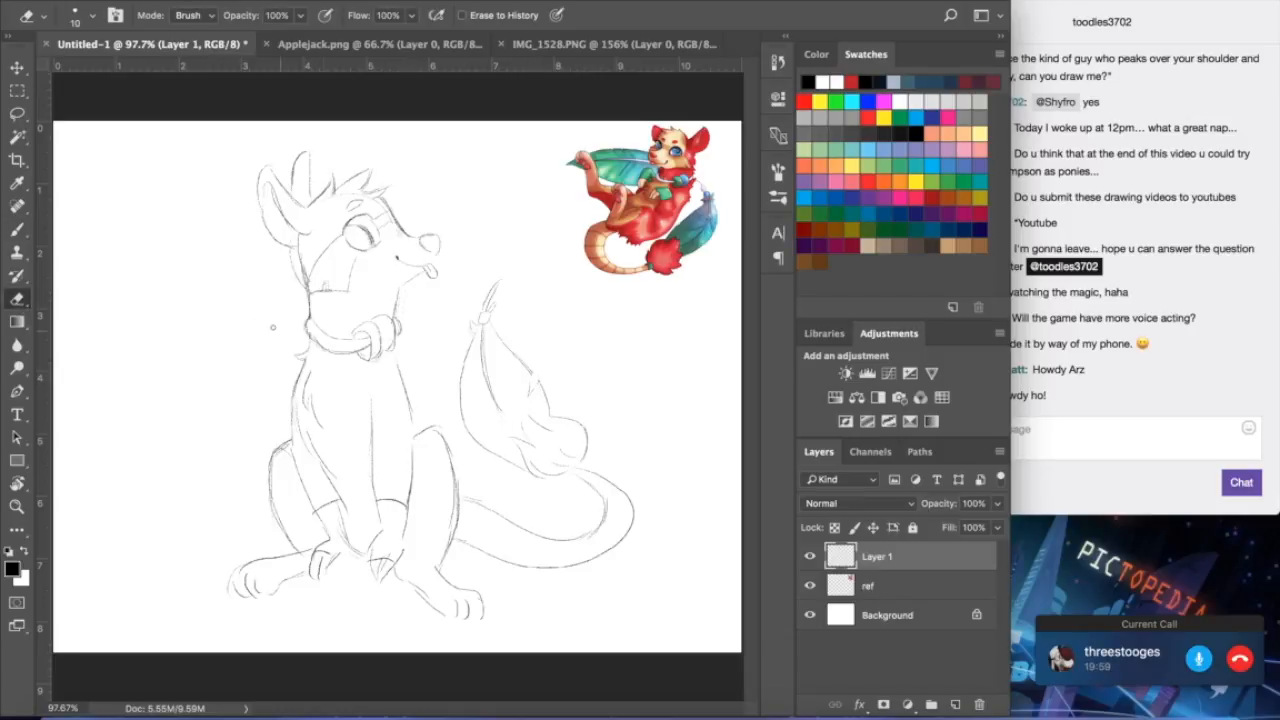
{"action": "left_click", "coordinate": [17, 231]}
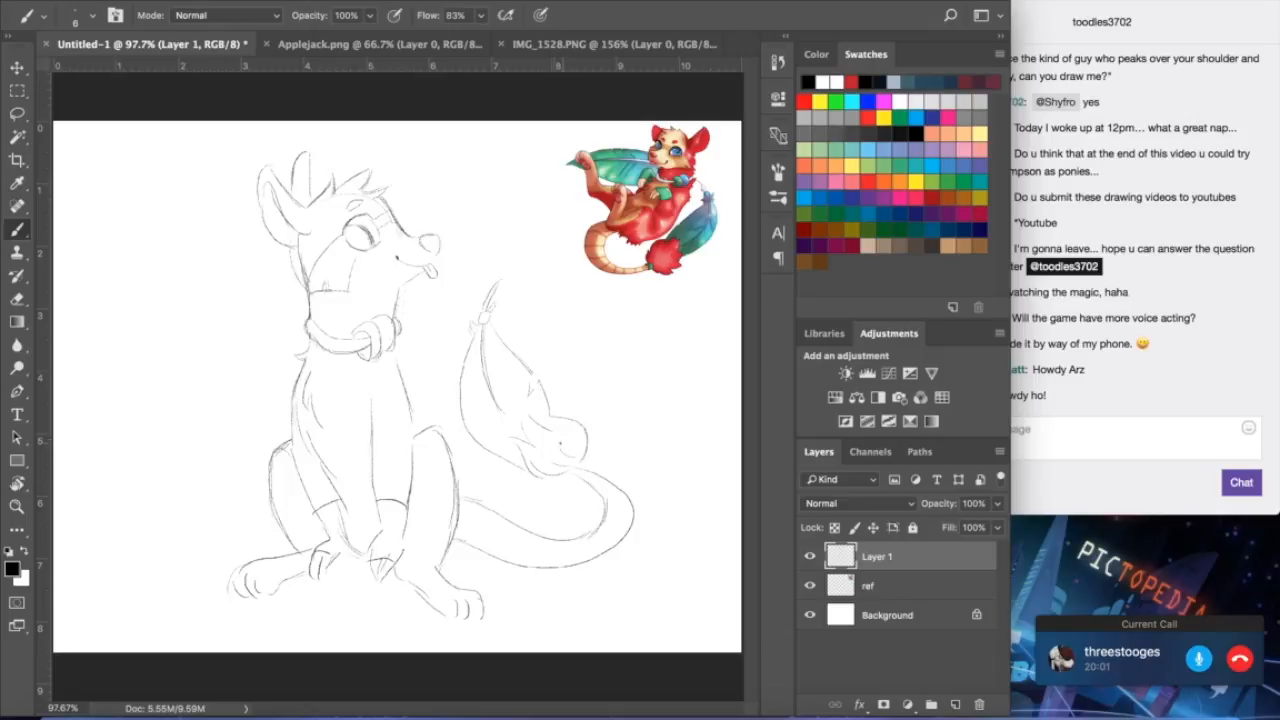
{"action": "mouse_move", "coordinate": [530, 395]}
{"action": "left_mouse_down"}
{"action": "mouse_move", "coordinate": [538, 381]}
{"action": "mouse_move", "coordinate": [529, 394]}
{"action": "left_mouse_up"}
{"action": "key", "text": "e"}
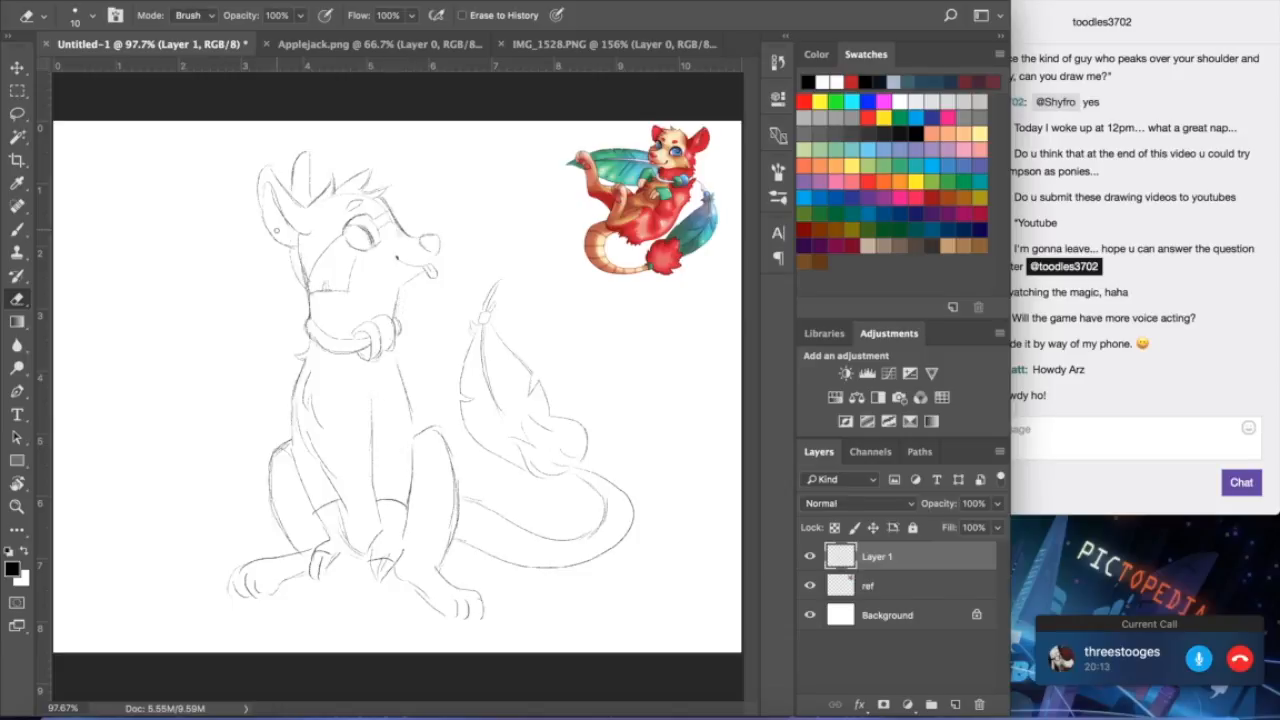
- Sketch fur strokes inside the tail tuft and a small band where the tuft joins the tail
{"action": "key", "text": "b"}
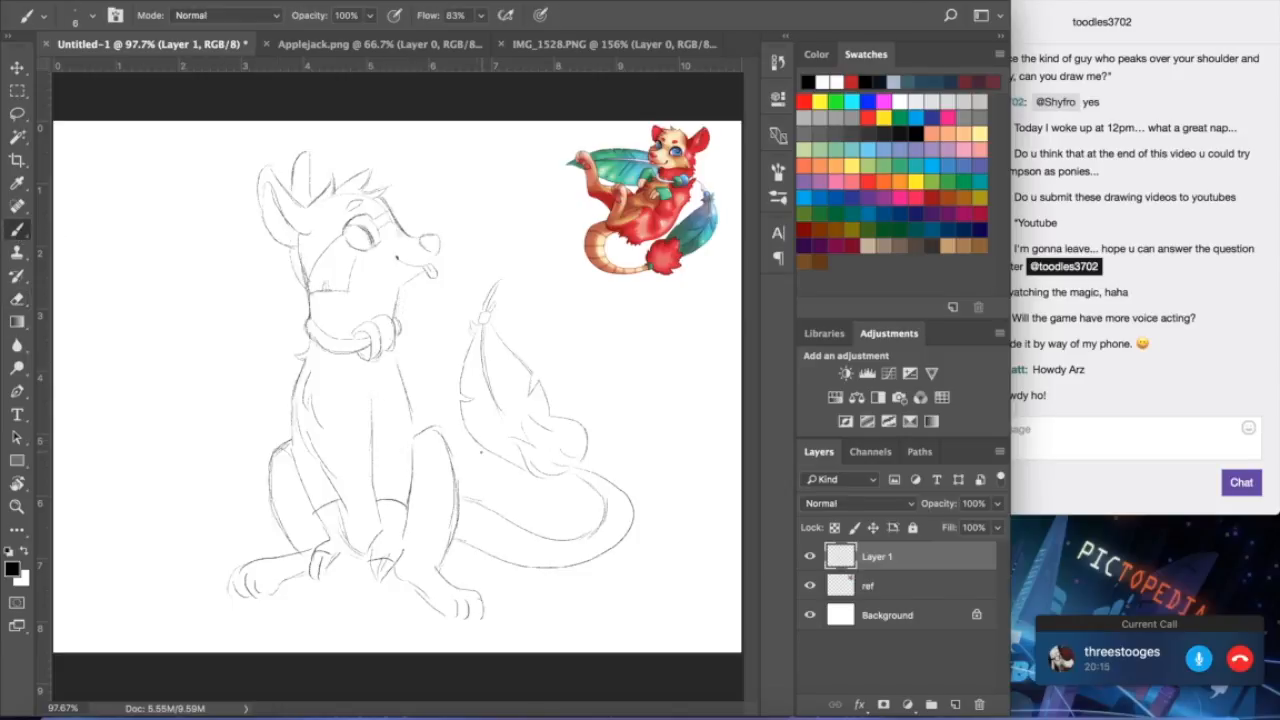
{"action": "left_click_drag", "start_coordinate": [512, 457], "coordinate": [527, 480]}
{"action": "left_click_drag", "start_coordinate": [577, 465], "coordinate": [584, 472]}
{"action": "scroll", "coordinate": [677, 369], "scroll_direction": "up", "scroll_amount": 5}
{"action": "scroll", "coordinate": [677, 369], "scroll_direction": "right", "scroll_amount": 6}
{"action": "scroll", "coordinate": [677, 369], "scroll_direction": "up", "scroll_amount": 3}
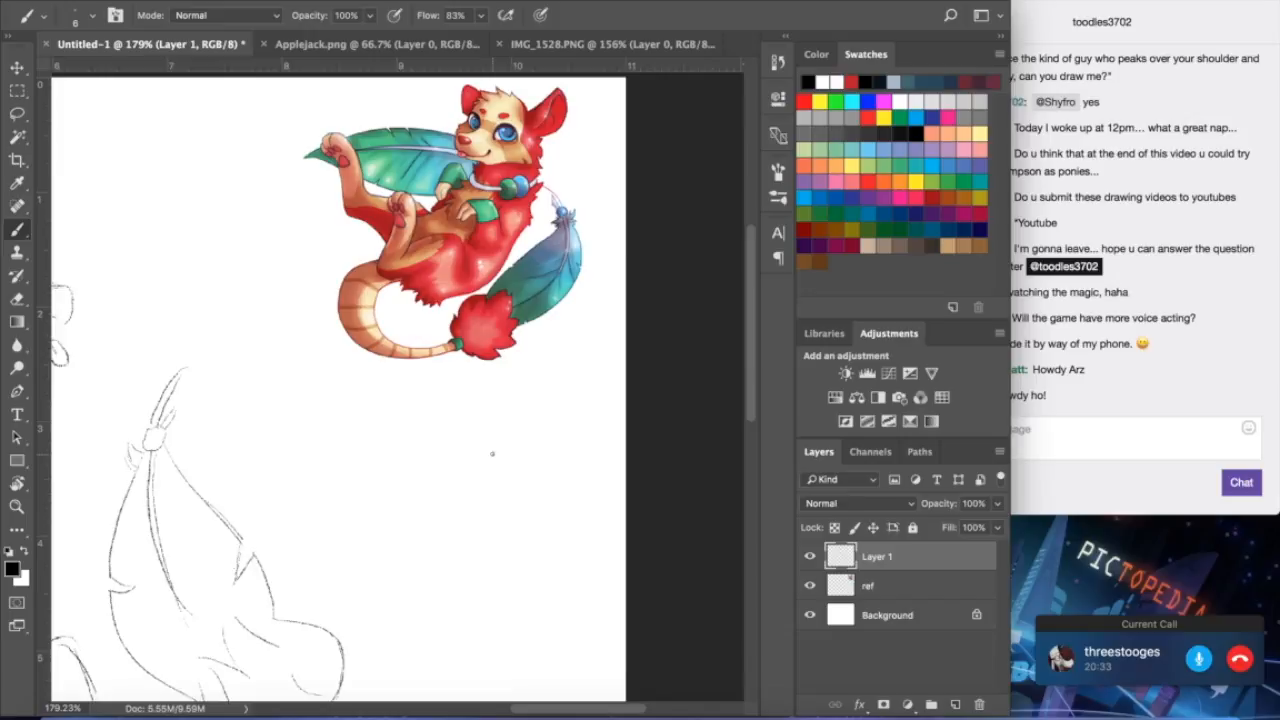
{"action": "scroll", "coordinate": [445, 447], "scroll_direction": "down", "scroll_amount": 5}
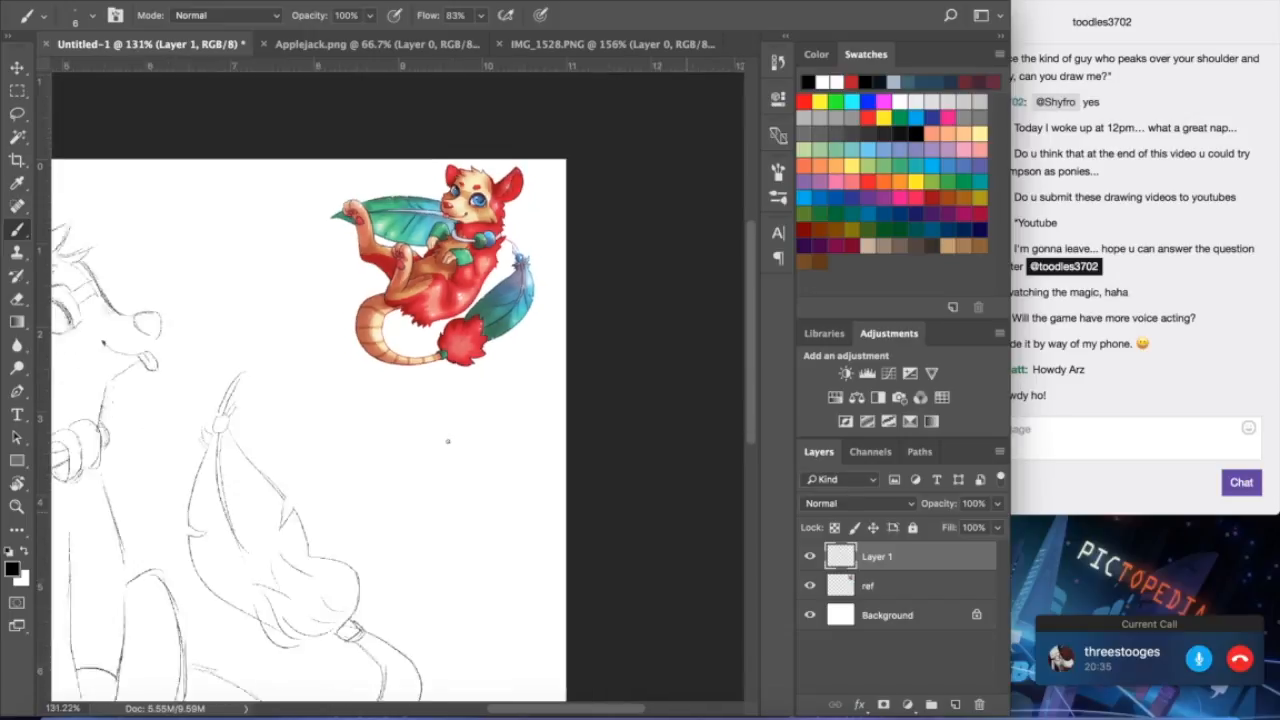
- Enlarge the Eraser to 45 px and erase the whole feather rising from the tail tuft
{"action": "key", "text": "e"}
{"action": "key", "text": "bracketright"}
{"action": "key", "text": "bracketright"}
{"action": "key", "text": "bracketright"}
{"action": "key", "text": "bracketright"}
{"action": "key", "text": "bracketright"}
{"action": "key", "text": "bracketright"}
{"action": "key", "text": "bracketright"}
{"action": "mouse_move", "coordinate": [486, 298]}
{"action": "left_mouse_down"}
{"action": "mouse_move", "coordinate": [488, 286]}
{"action": "mouse_move", "coordinate": [465, 374]}
{"action": "mouse_move", "coordinate": [497, 467]}
{"action": "mouse_move", "coordinate": [483, 324]}
{"action": "mouse_move", "coordinate": [497, 371]}
{"action": "mouse_move", "coordinate": [515, 367]}
{"action": "mouse_move", "coordinate": [541, 402]}
{"action": "mouse_move", "coordinate": [503, 460]}
{"action": "left_mouse_up"}
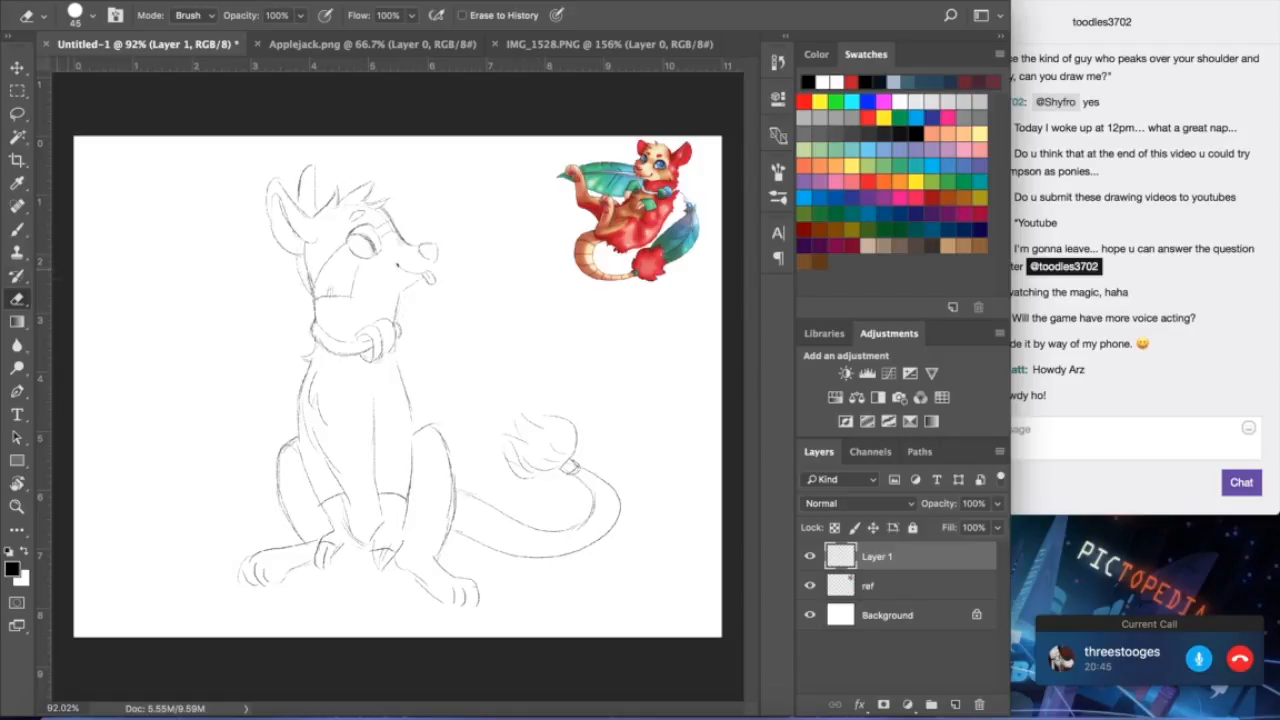
- Redraw the tail tuft's outline with pointed fur tips and erase the old strokes inside it
{"action": "left_click", "coordinate": [17, 229]}
{"action": "left_click_drag", "start_coordinate": [500, 421], "coordinate": [514, 468]}
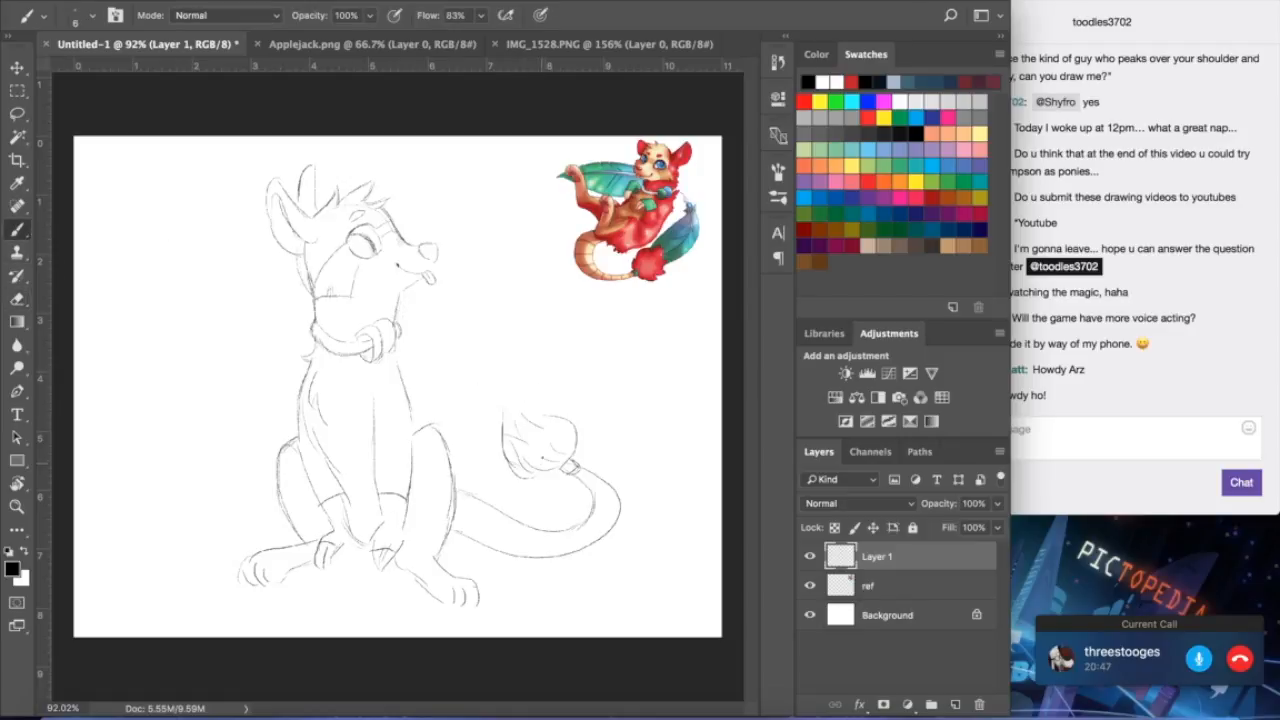
{"action": "left_click_drag", "start_coordinate": [500, 397], "coordinate": [574, 432]}
{"action": "left_click", "coordinate": [16, 302]}
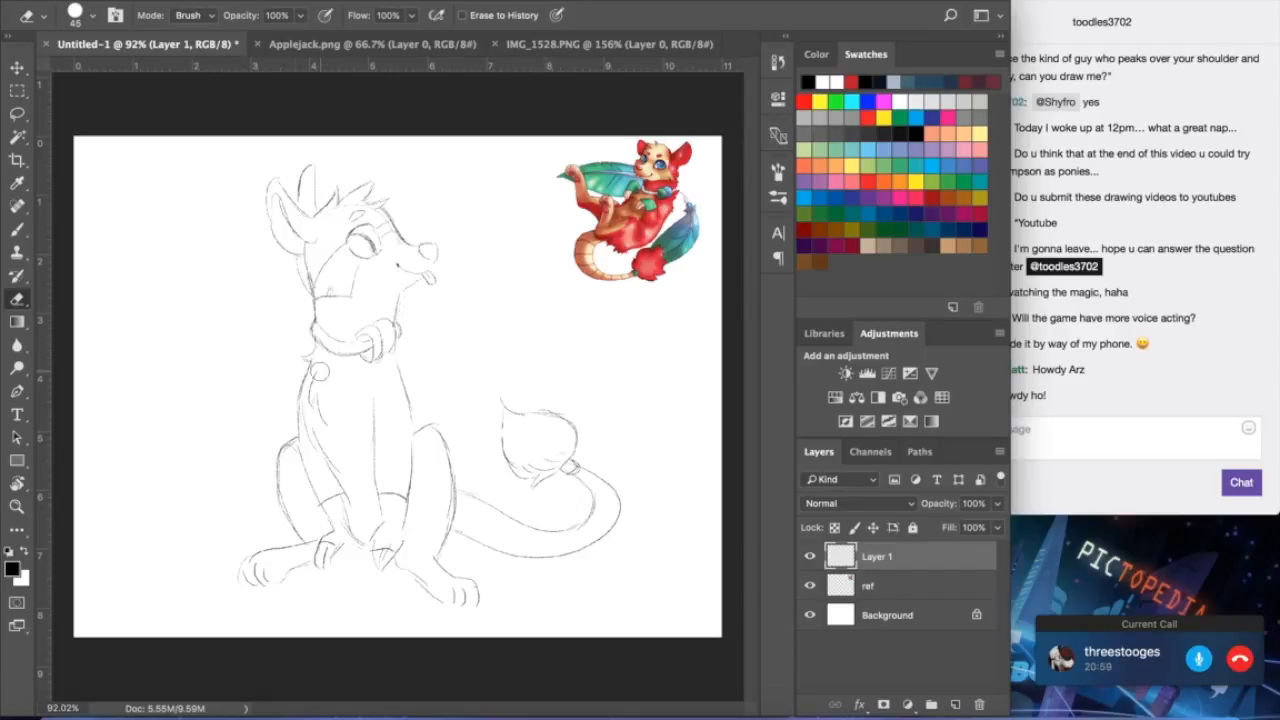
{"action": "left_click", "coordinate": [16, 231]}
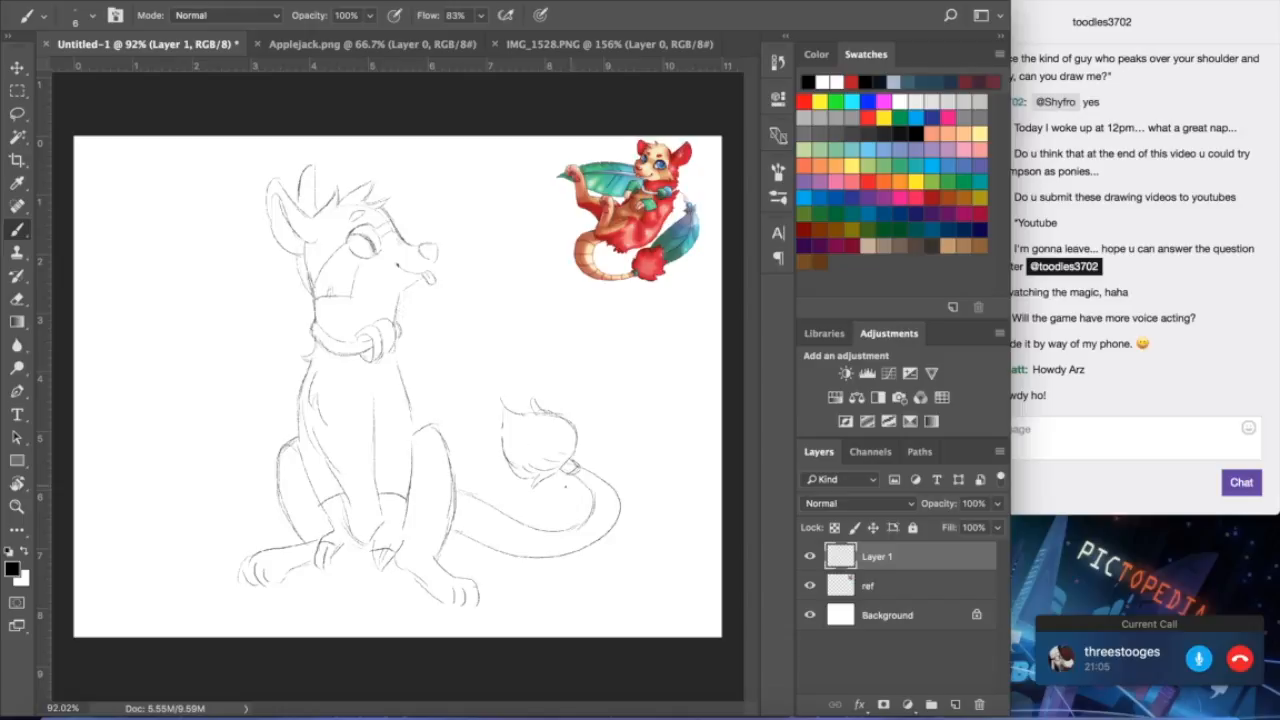
- Reduce the Eraser to 15 px and clean up the lines along the back of the neck above the collar
{"action": "left_click", "coordinate": [17, 298]}
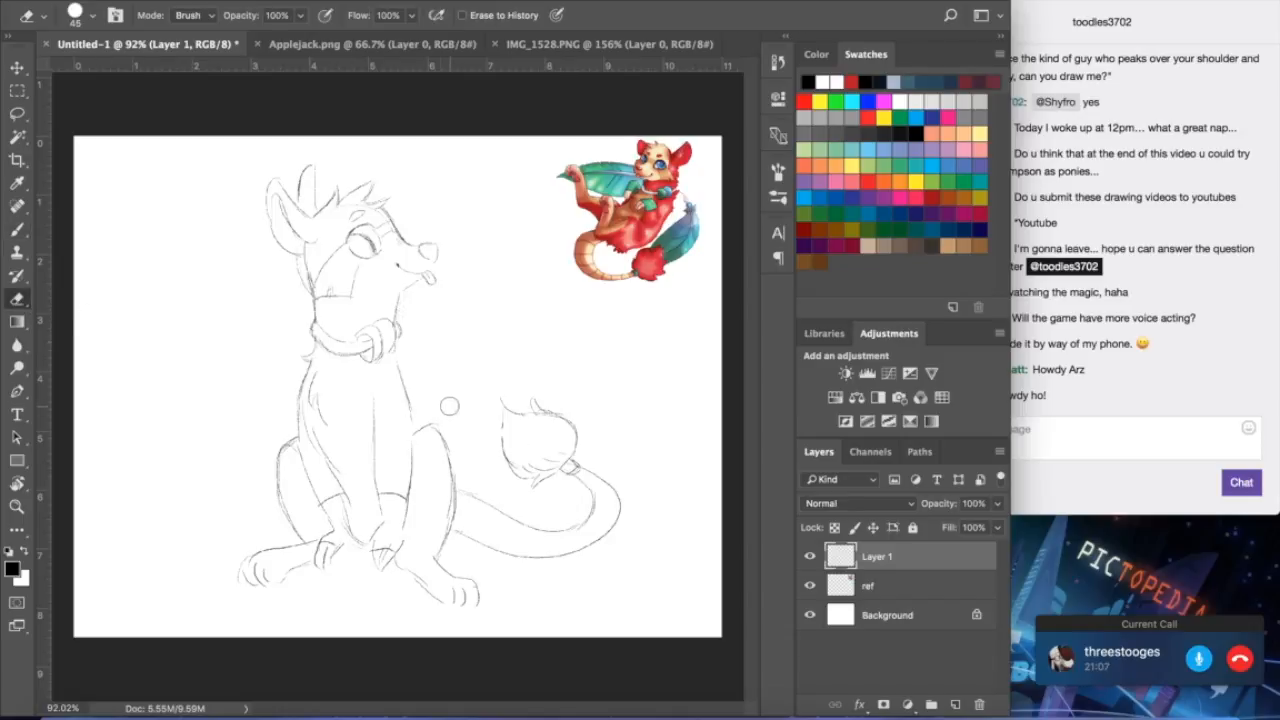
{"action": "key", "text": "bracketleft"}
{"action": "key", "text": "bracketleft"}
{"action": "key", "text": "bracketleft"}
{"action": "key", "text": "bracketleft"}
{"action": "key", "text": "bracketleft"}
{"action": "left_click", "coordinate": [17, 229]}
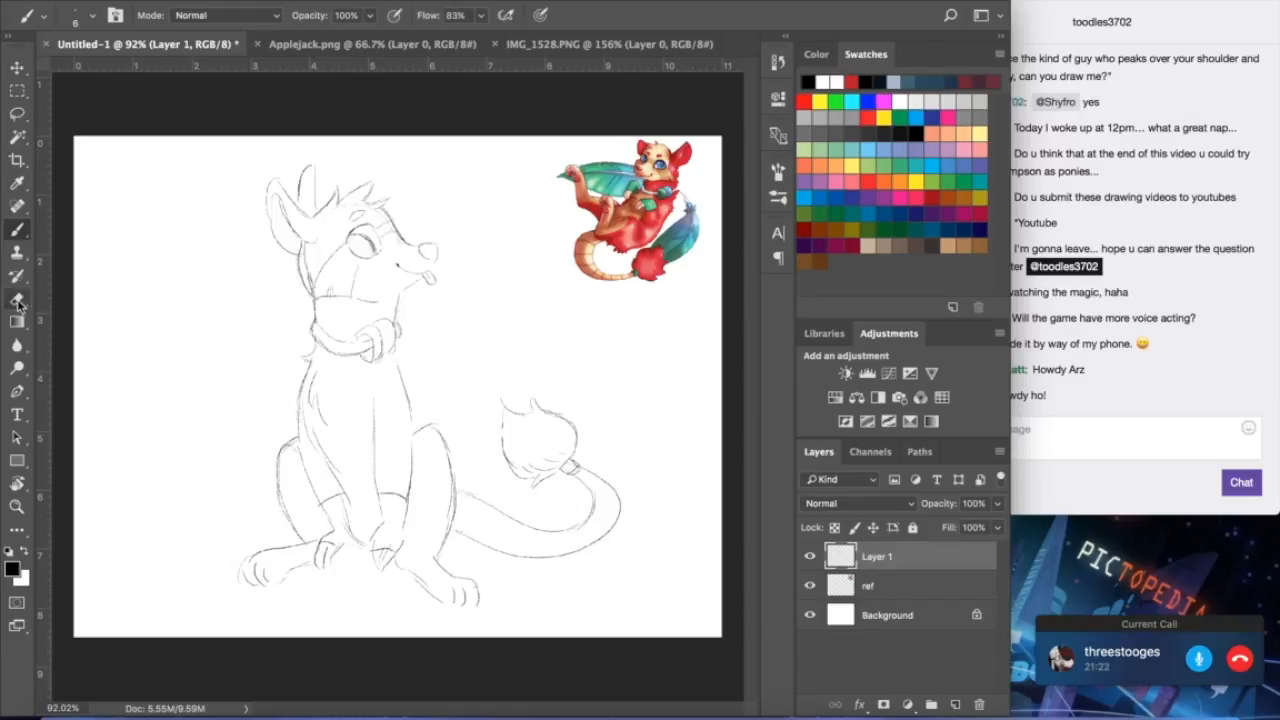
{"action": "left_click", "coordinate": [17, 300]}
{"action": "left_click_drag", "start_coordinate": [305, 249], "coordinate": [317, 302]}
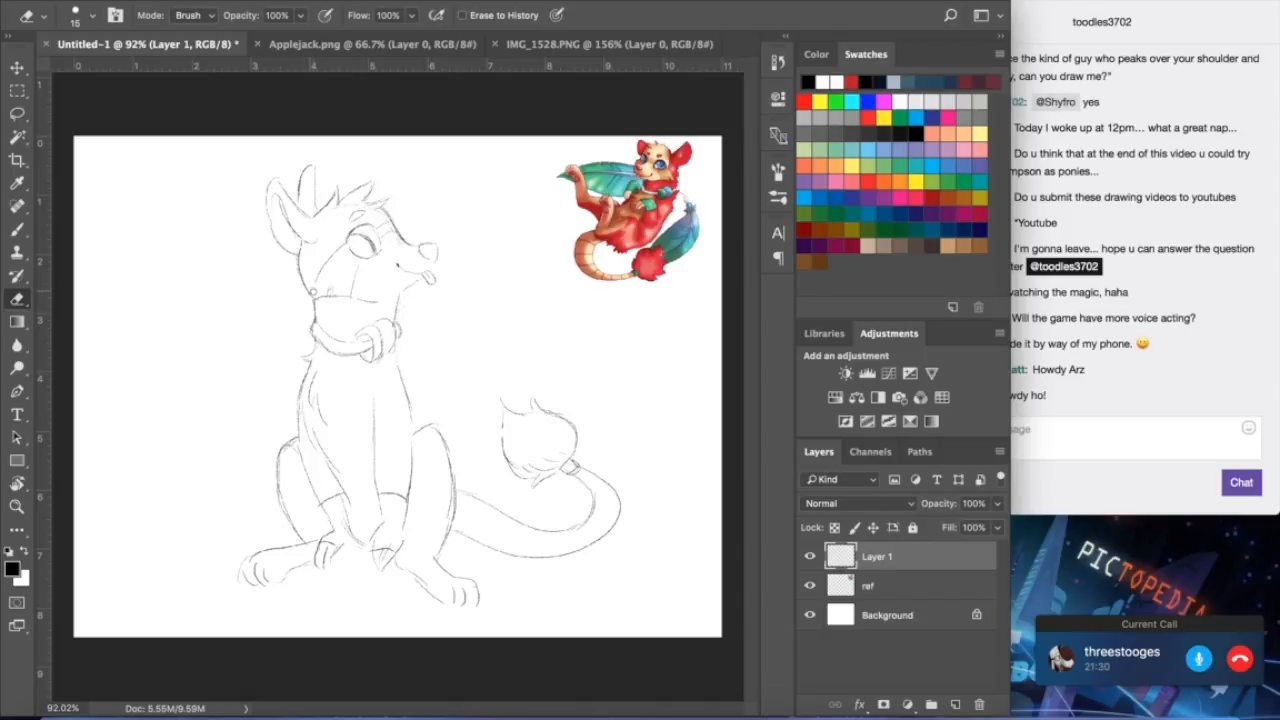
- Sketch curved marking lines across both hind legs with the Brush
{"action": "left_click", "coordinate": [24, 229]}
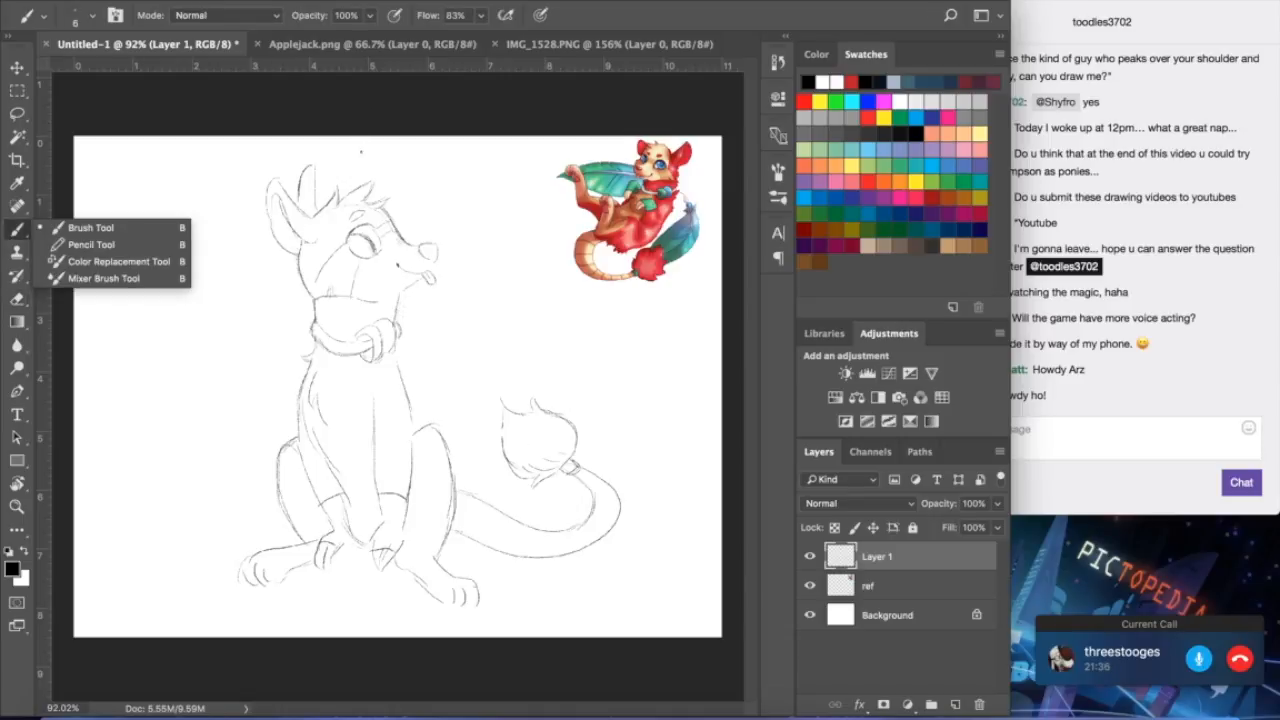
{"action": "left_click", "coordinate": [418, 505]}
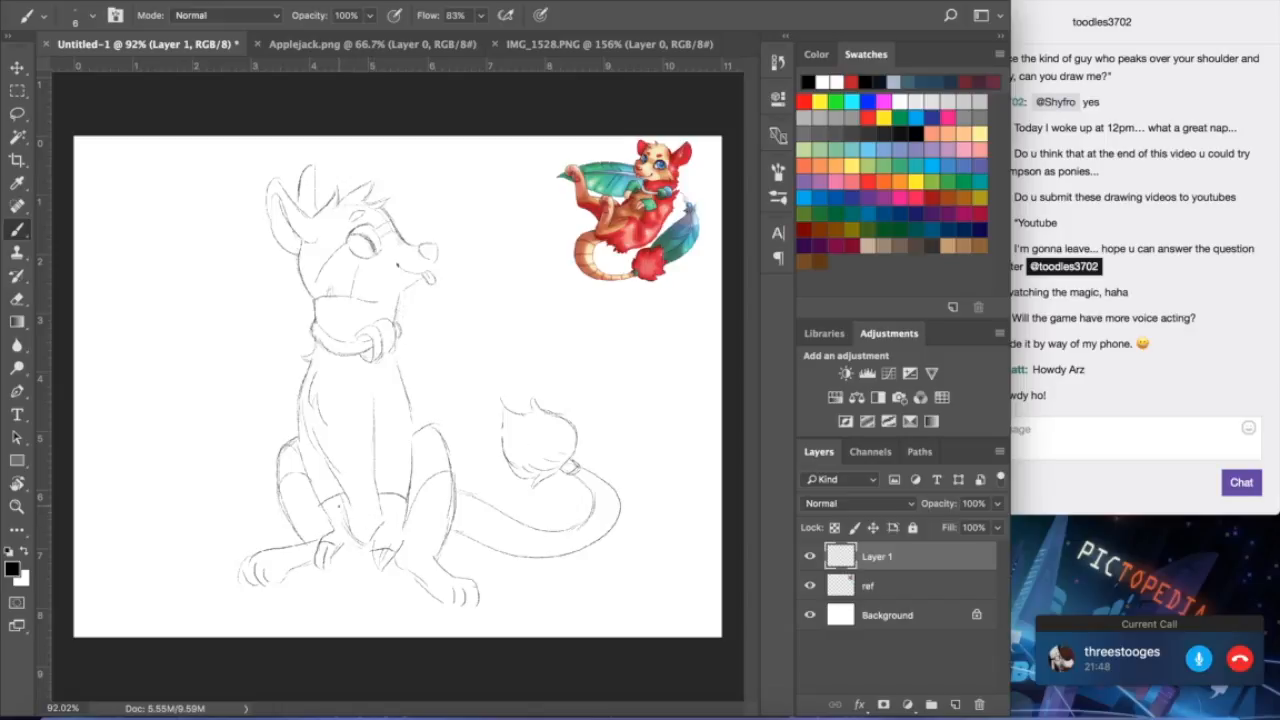
{"action": "left_click", "coordinate": [1052, 437]}
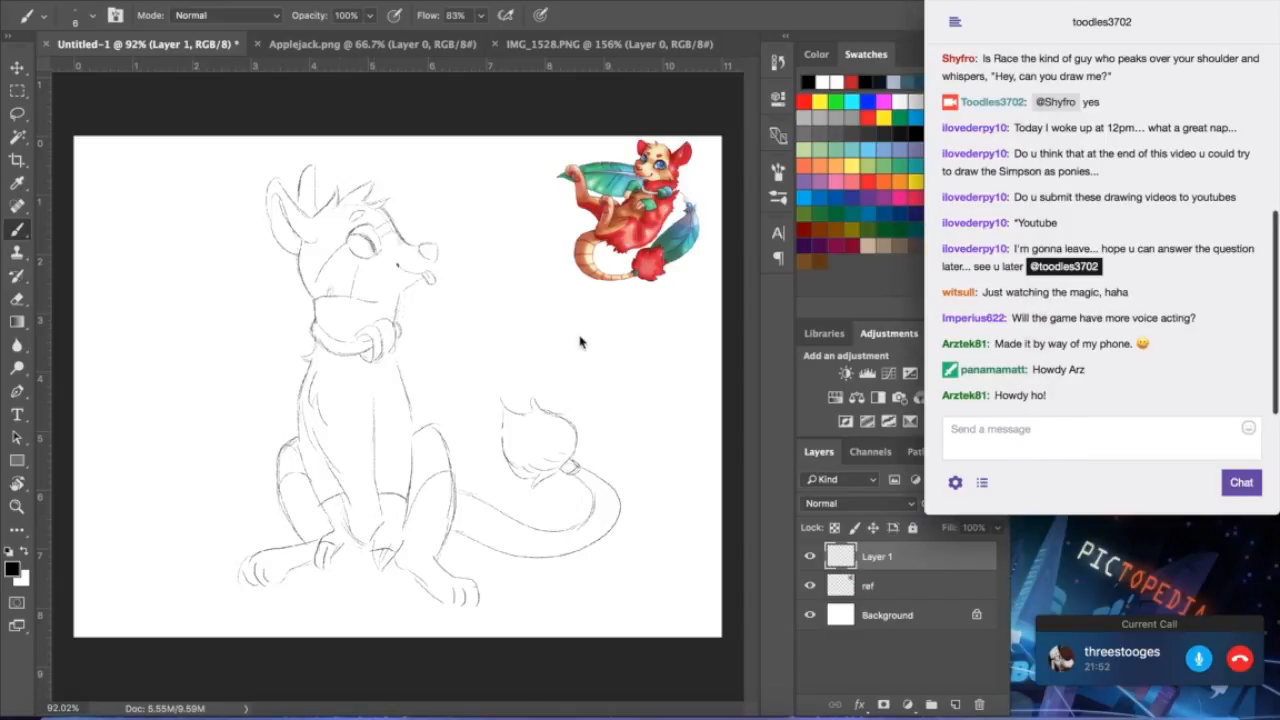
{"action": "left_click", "coordinate": [614, 433]}
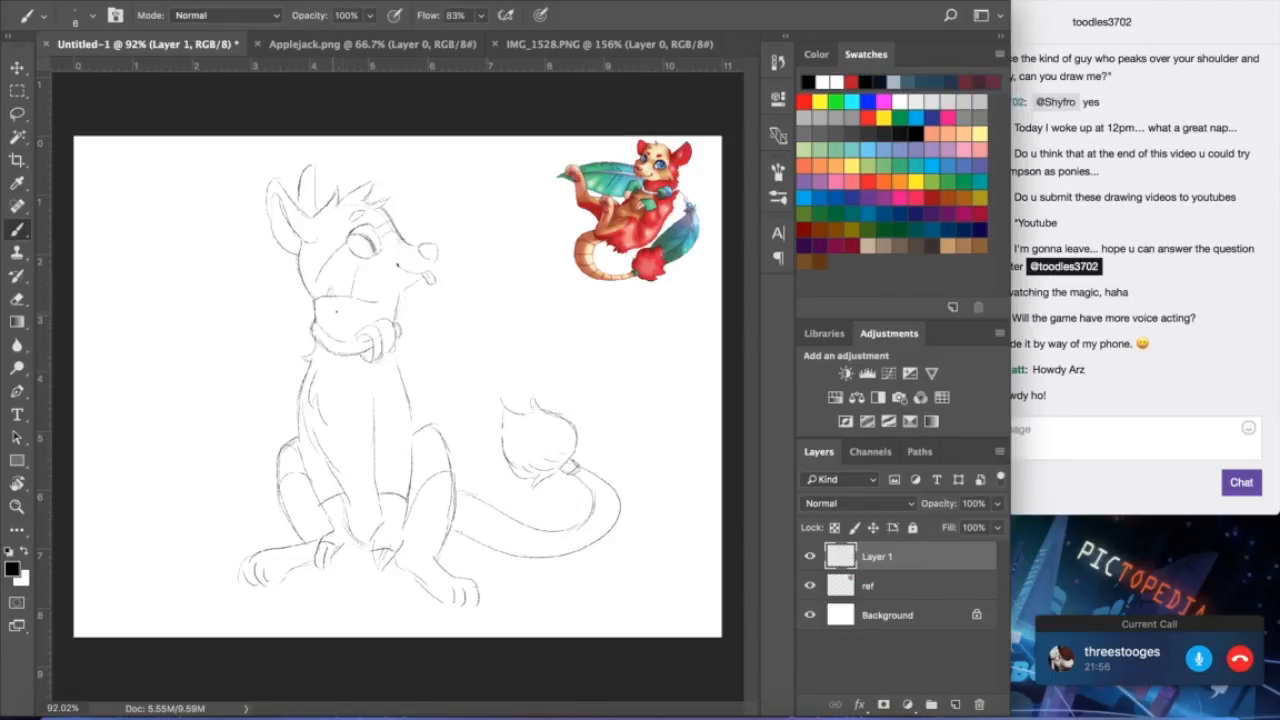
- Sketch a cord and bead behind the neck with a long feather hanging from it, drawing both outer edges
{"action": "left_click_drag", "start_coordinate": [305, 328], "coordinate": [256, 376]}
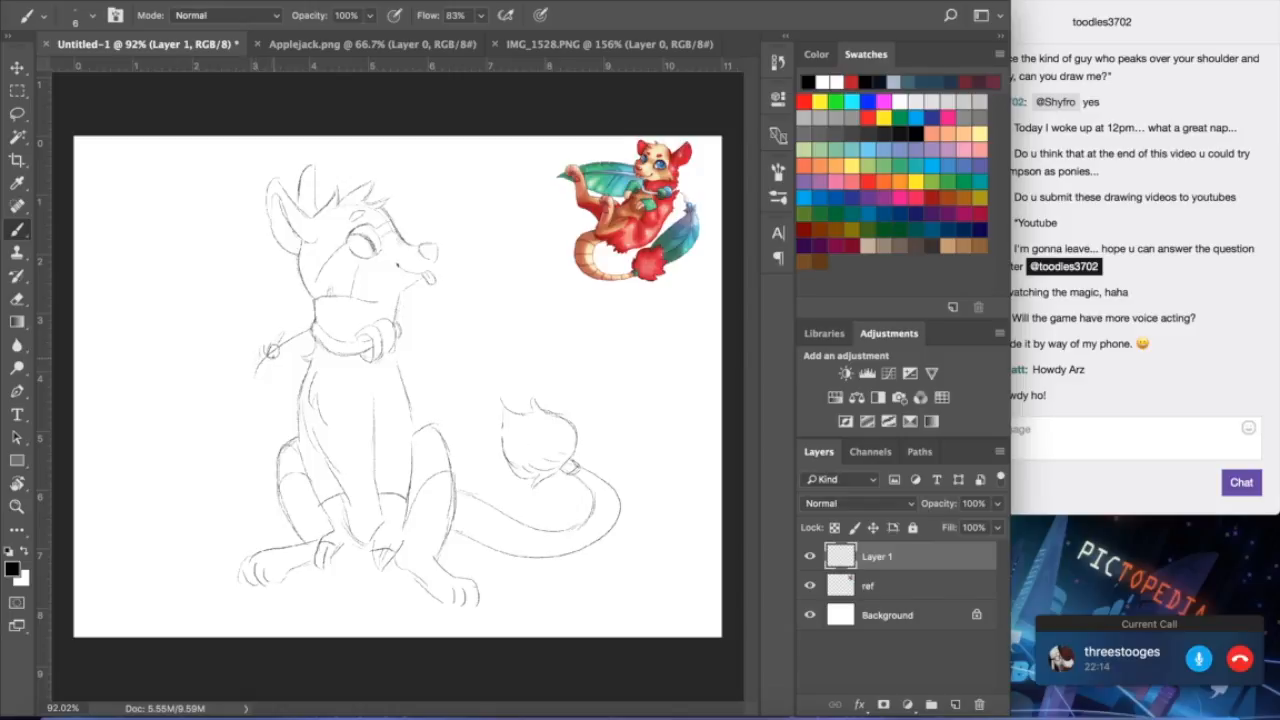
{"action": "left_click_drag", "start_coordinate": [256, 357], "coordinate": [173, 468]}
{"action": "left_click_drag", "start_coordinate": [190, 418], "coordinate": [179, 528]}
{"action": "mouse_move", "coordinate": [280, 340]}
{"action": "left_mouse_down"}
{"action": "mouse_move", "coordinate": [243, 484]}
{"action": "mouse_move", "coordinate": [194, 562]}
{"action": "left_mouse_up"}
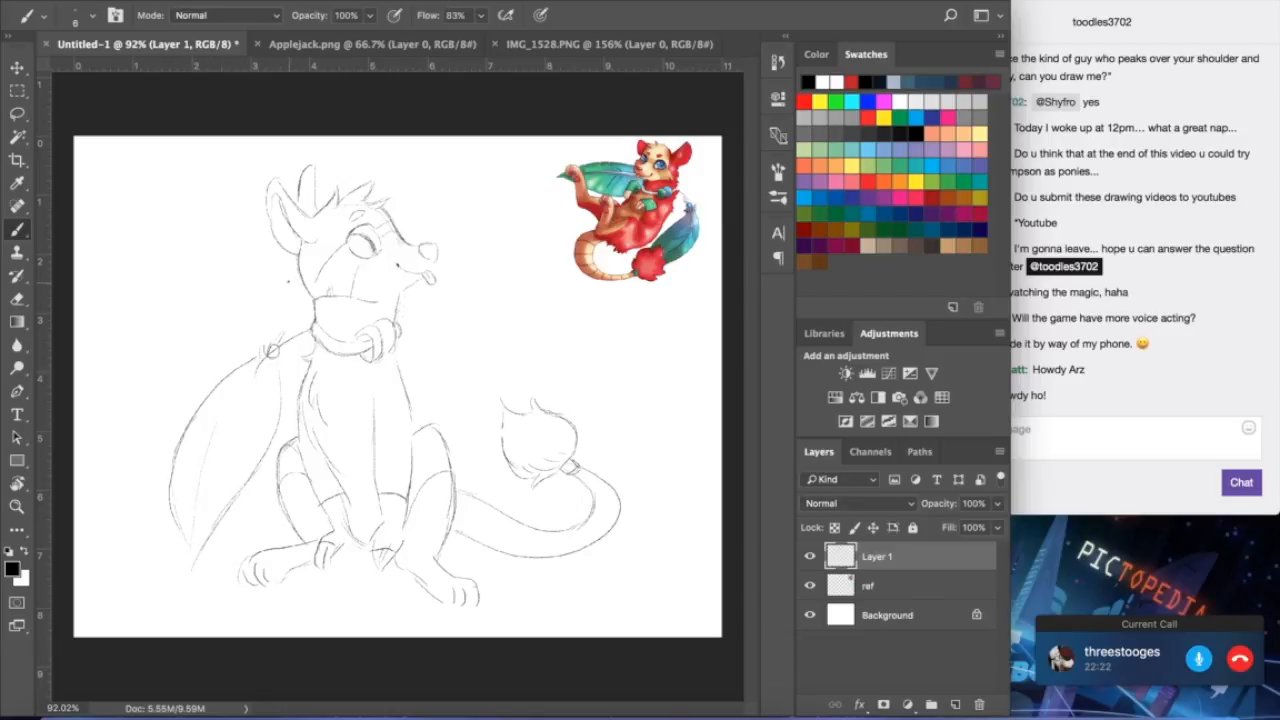
- Add the hanging feather's central shaft, pointed tip and edge notches, erasing the outline where the notches cut in
{"action": "left_click_drag", "start_coordinate": [206, 542], "coordinate": [256, 368]}
{"action": "key", "text": "ctrl+z"}
{"action": "left_click_drag", "start_coordinate": [256, 370], "coordinate": [210, 466]}
{"action": "mouse_move", "coordinate": [233, 468]}
{"action": "left_mouse_down"}
{"action": "mouse_move", "coordinate": [243, 486]}
{"action": "mouse_move", "coordinate": [233, 468]}
{"action": "left_mouse_up"}
{"action": "left_click", "coordinate": [17, 298]}
{"action": "left_click_drag", "start_coordinate": [240, 484], "coordinate": [244, 496]}
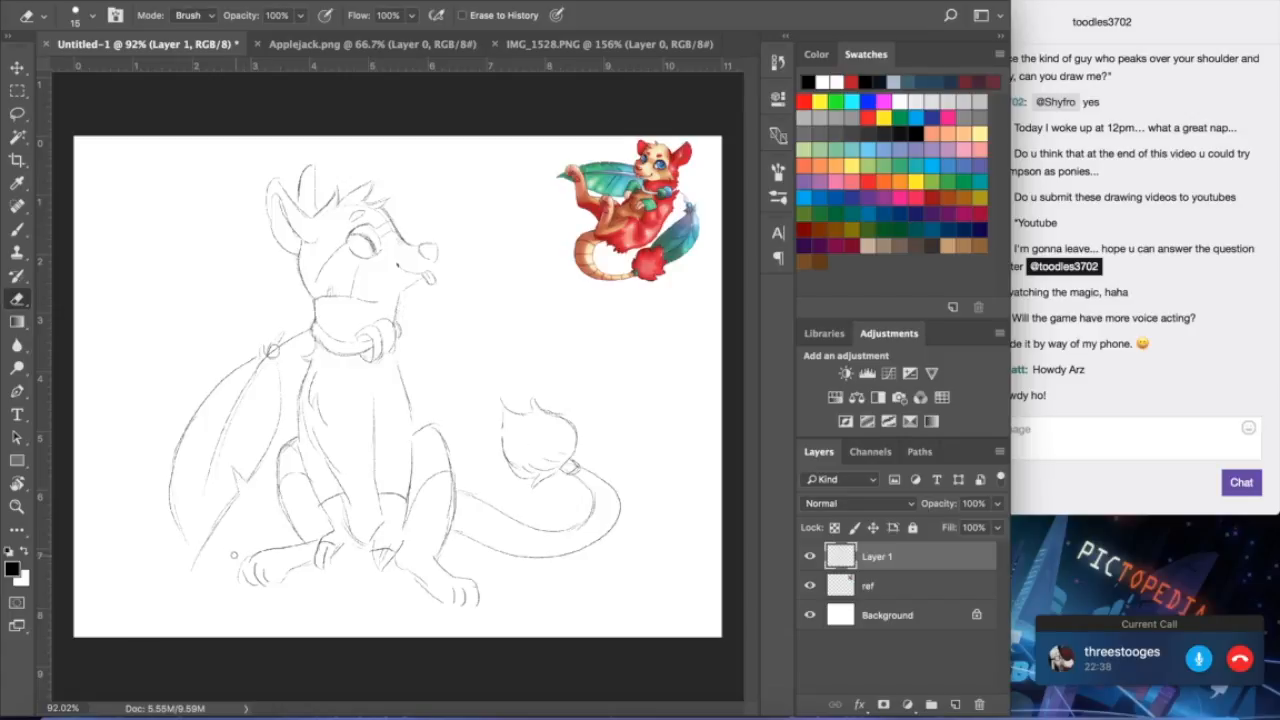
{"action": "left_click", "coordinate": [17, 228]}
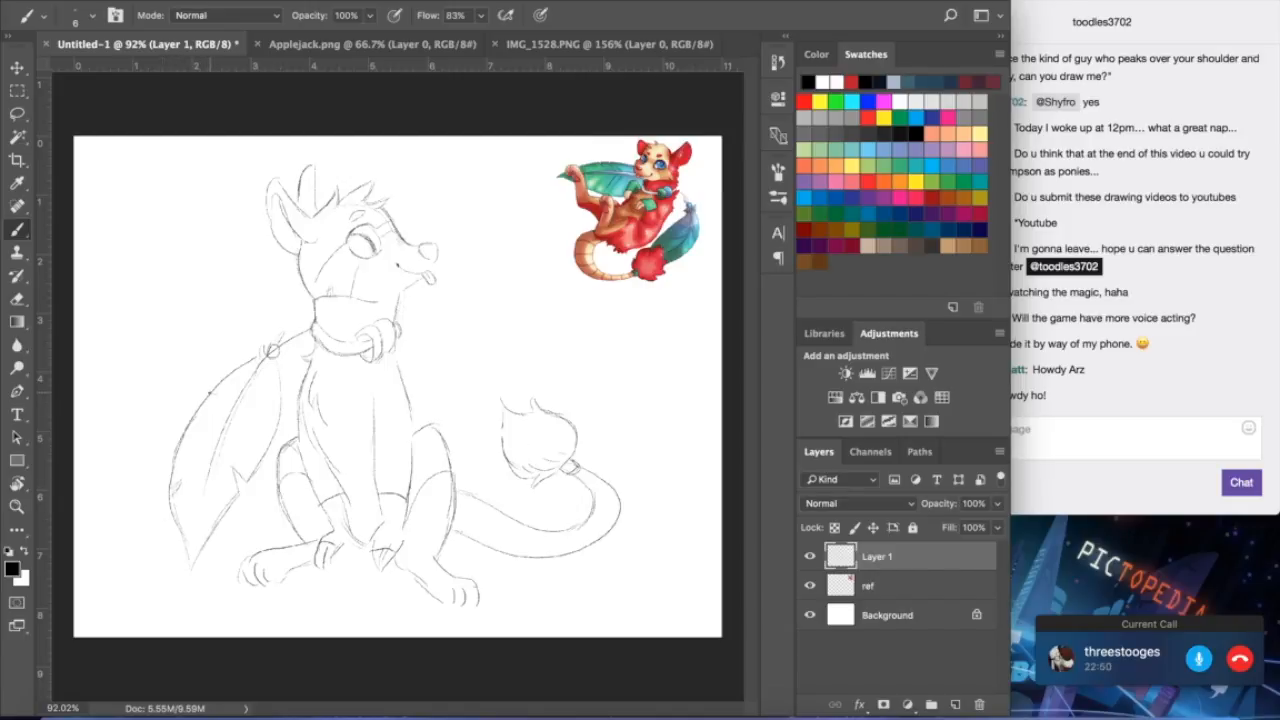
{"action": "left_click", "coordinate": [17, 298]}
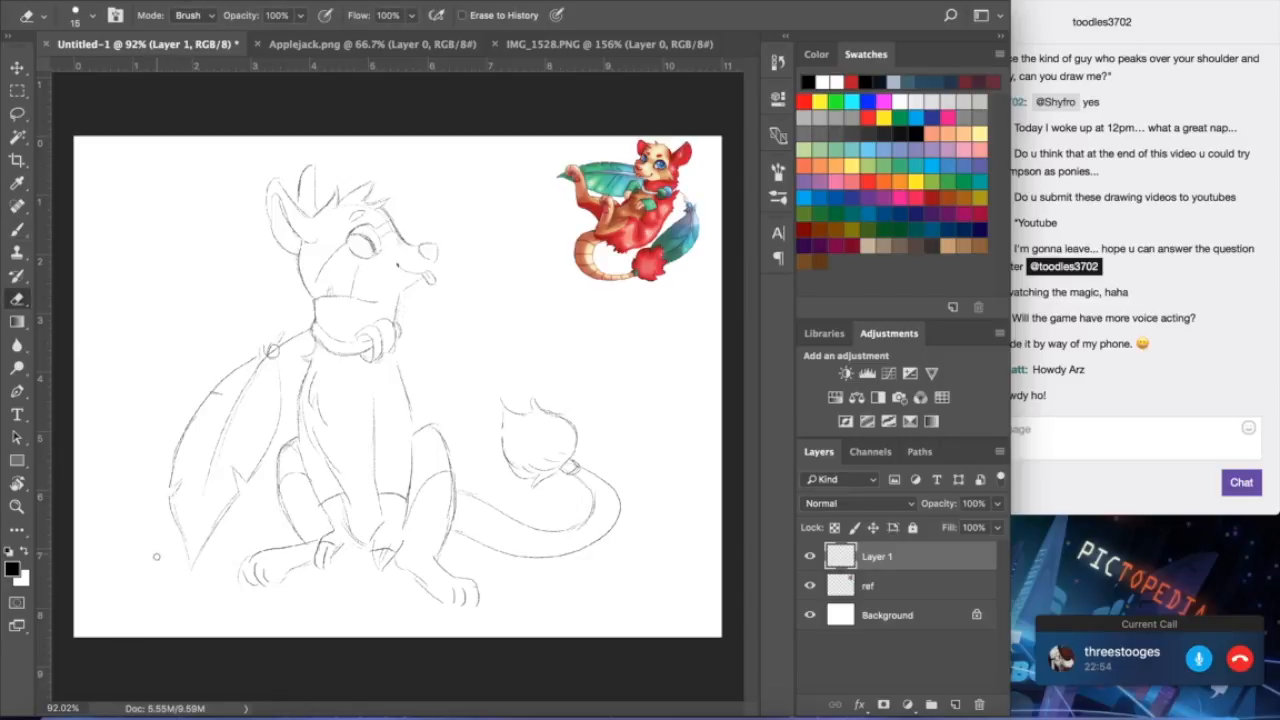
- Reduce the Eraser to 6 px and clean up the lines around the bead above the feather
{"action": "key", "text": "bracketleft"}
{"action": "key", "text": "bracketleft"}
{"action": "key", "text": "bracketleft"}
{"action": "key", "text": "bracketleft"}
{"action": "key", "text": "bracketleft"}
{"action": "left_click", "coordinate": [18, 230]}
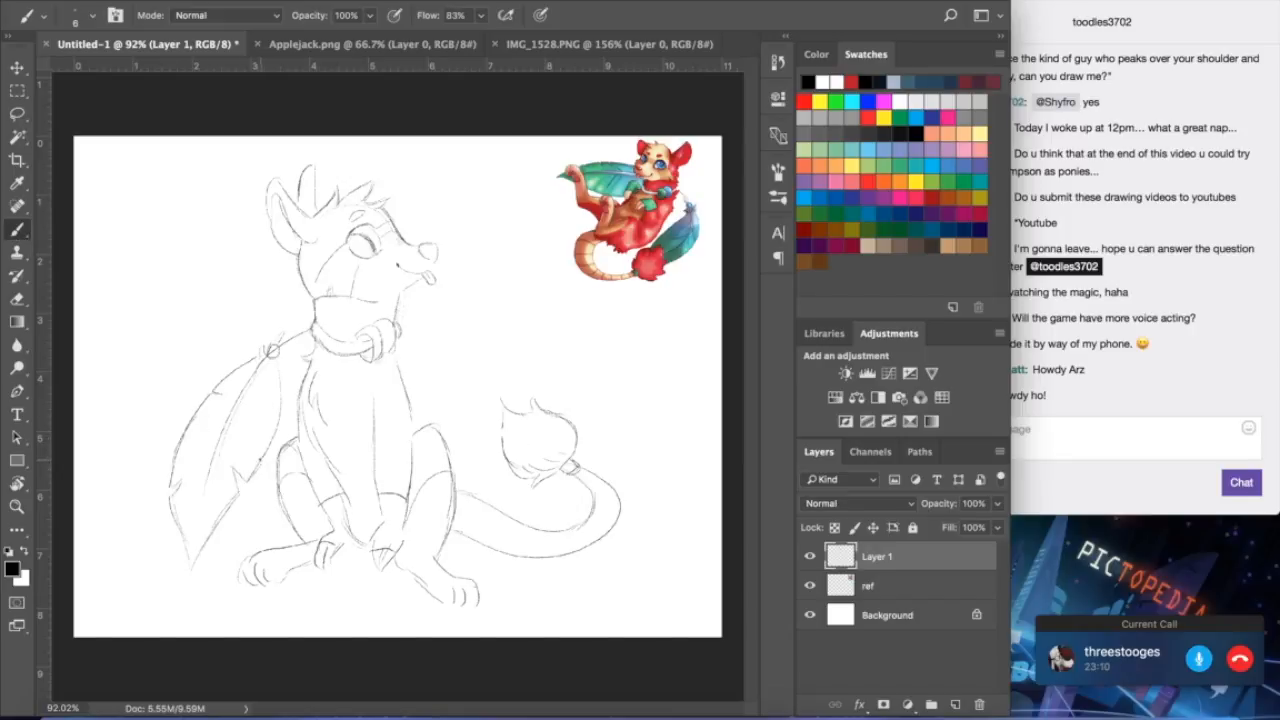
{"action": "left_click", "coordinate": [17, 298]}
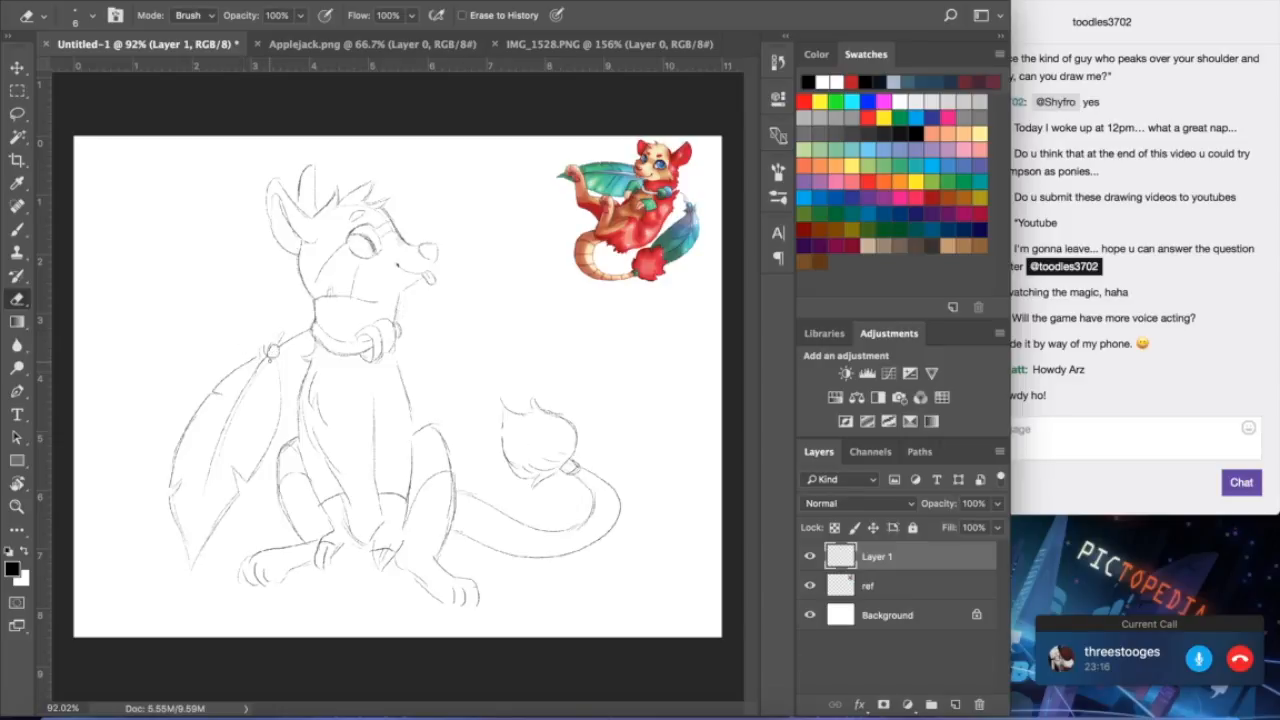
{"action": "left_click", "coordinate": [17, 228]}
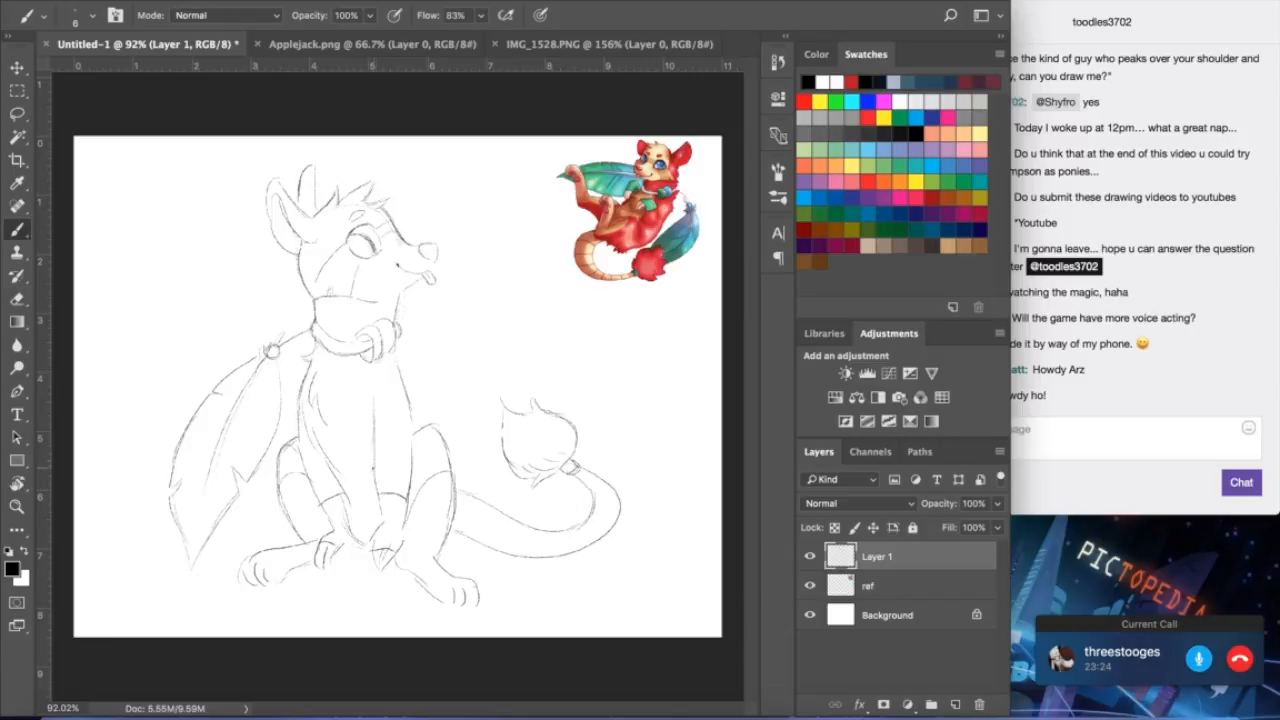
- Select the neck feather with its bead and cord using the Lasso and copy it onto a new layer
{"action": "left_click_drag", "start_coordinate": [313, 311], "coordinate": [242, 333]}
{"action": "key", "text": "ctrl+z"}
{"action": "left_click", "coordinate": [17, 113]}
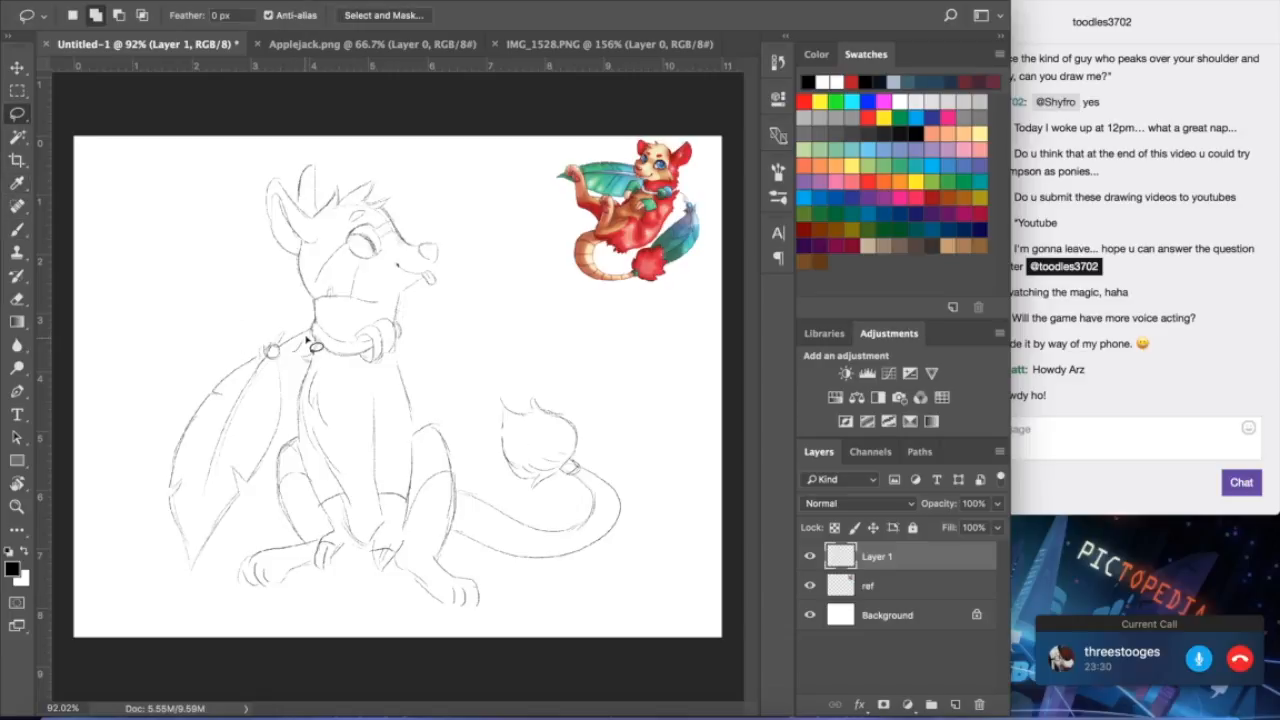
{"action": "mouse_move", "coordinate": [312, 318]}
{"action": "left_mouse_down"}
{"action": "mouse_move", "coordinate": [232, 340]}
{"action": "mouse_move", "coordinate": [157, 420]}
{"action": "mouse_move", "coordinate": [147, 527]}
{"action": "mouse_move", "coordinate": [182, 592]}
{"action": "mouse_move", "coordinate": [276, 456]}
{"action": "mouse_move", "coordinate": [308, 356]}
{"action": "left_mouse_up"}
{"action": "right_click", "coordinate": [234, 449]}
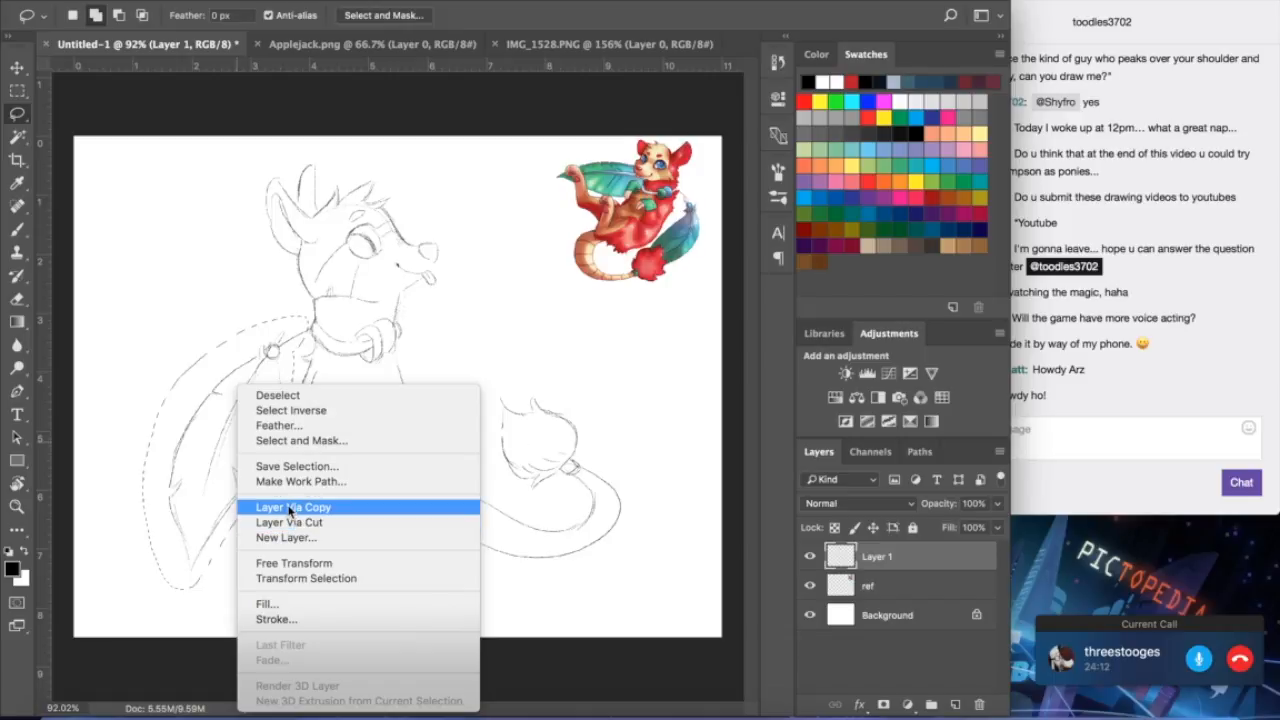
{"action": "left_click", "coordinate": [289, 511]}
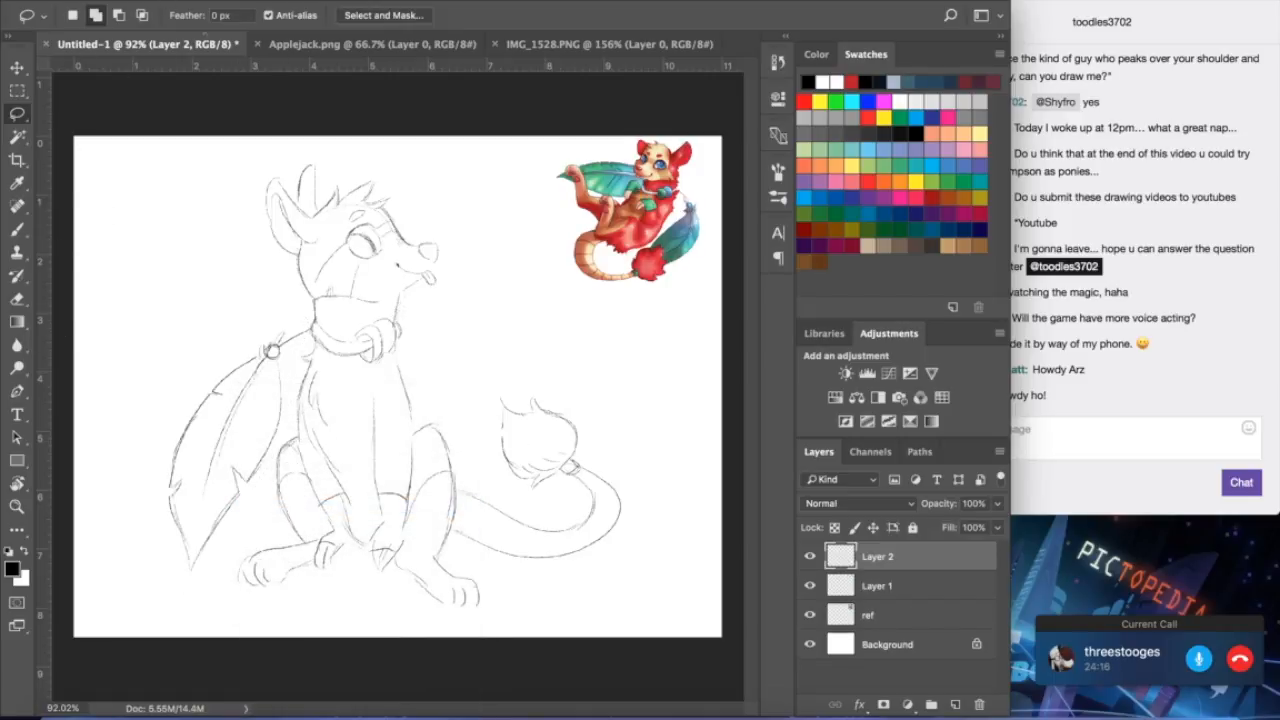
- Rotate the copied feather 39.80° about its neck end with Free Transform and apply the transformation
{"action": "left_click", "coordinate": [194, 1]}
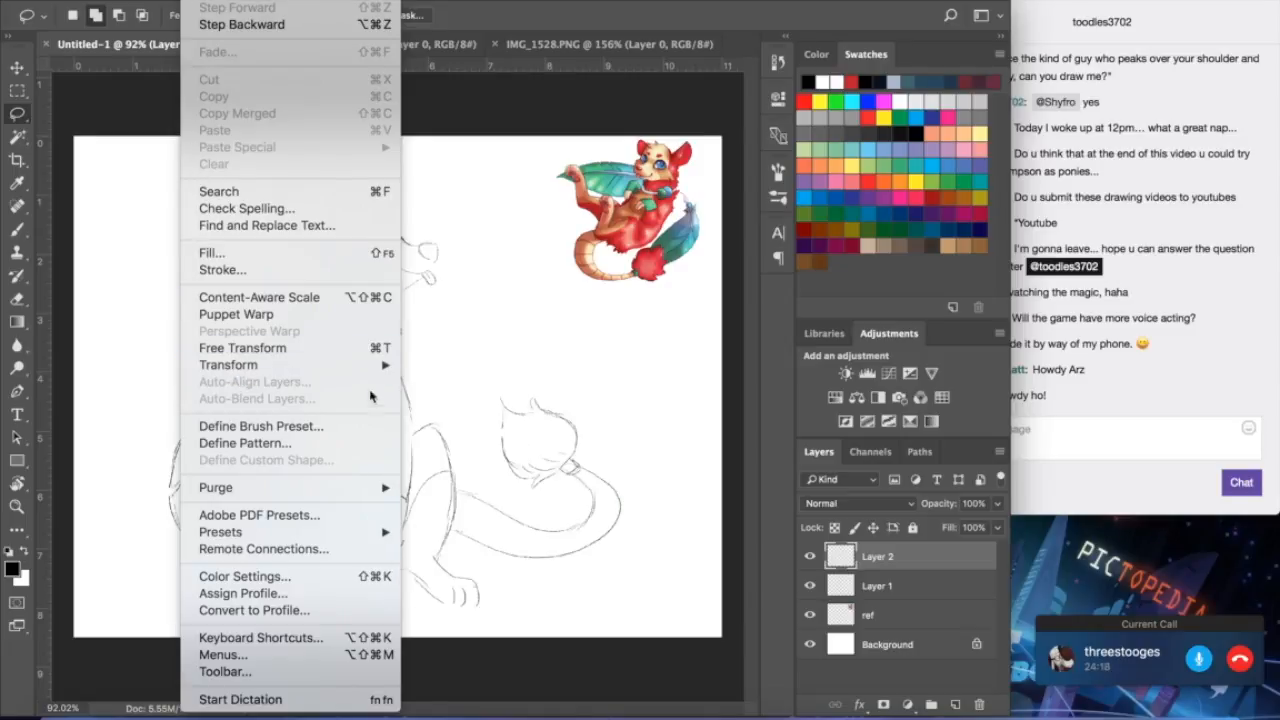
{"action": "mouse_move", "coordinate": [340, 372]}
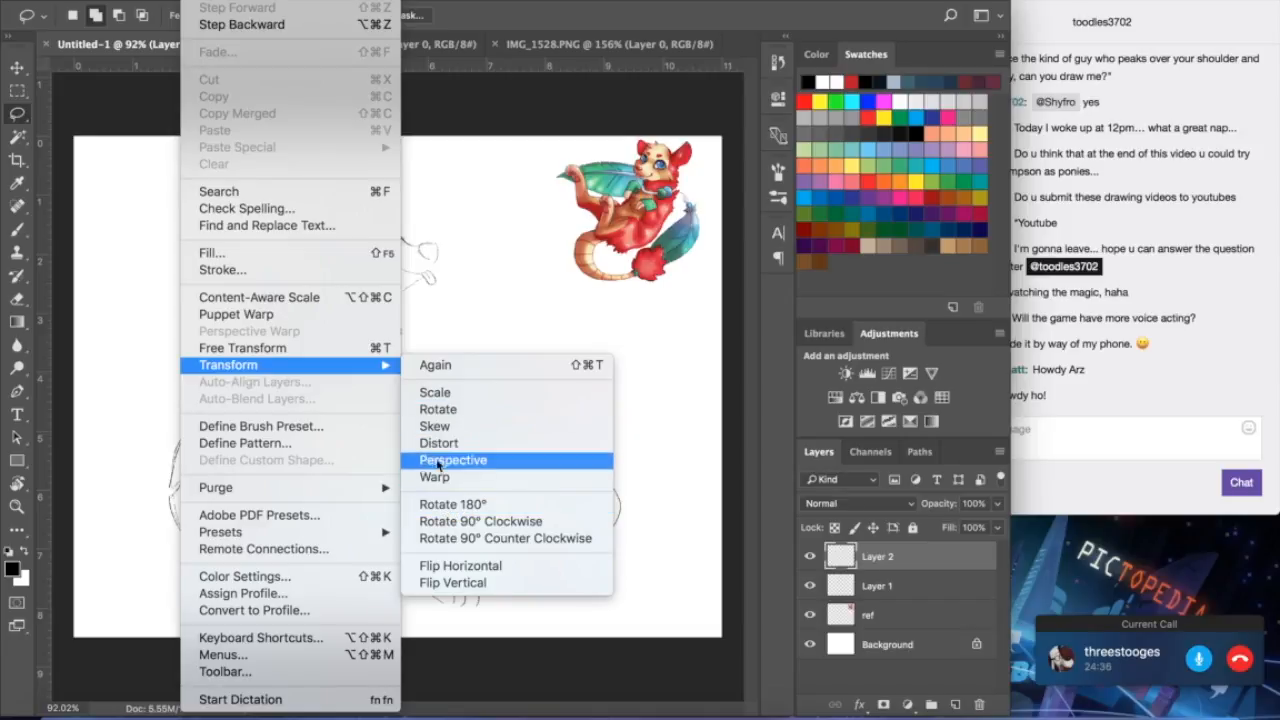
{"action": "left_click", "coordinate": [324, 348]}
{"action": "left_click_drag", "start_coordinate": [240, 452], "coordinate": [301, 335]}
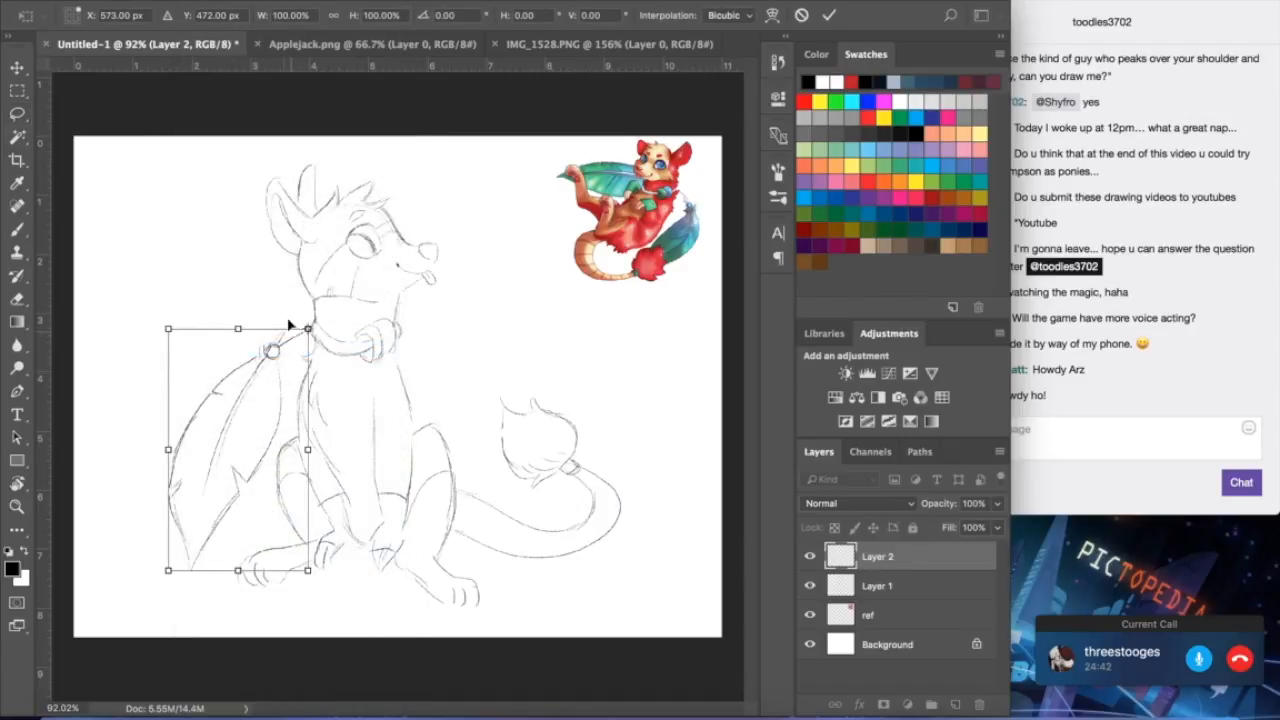
{"action": "left_click_drag", "start_coordinate": [252, 266], "coordinate": [288, 218]}
{"action": "left_click", "coordinate": [22, 72]}
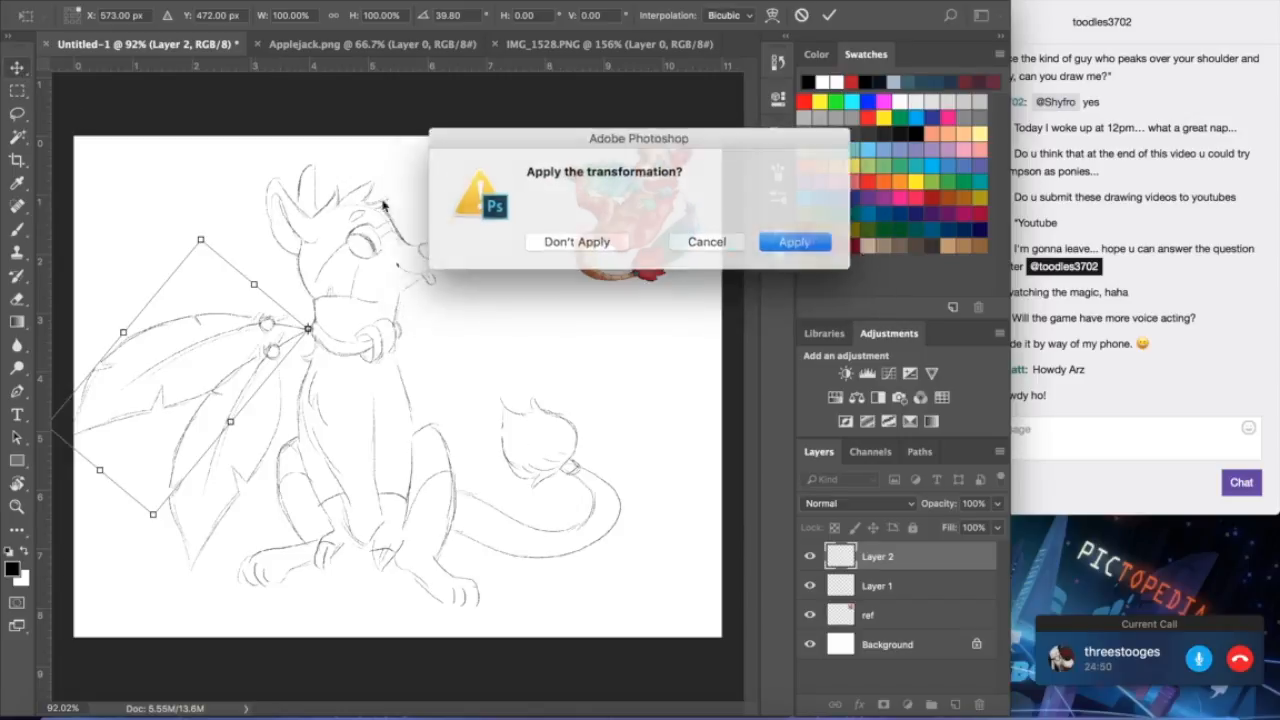
{"action": "left_click", "coordinate": [778, 240]}
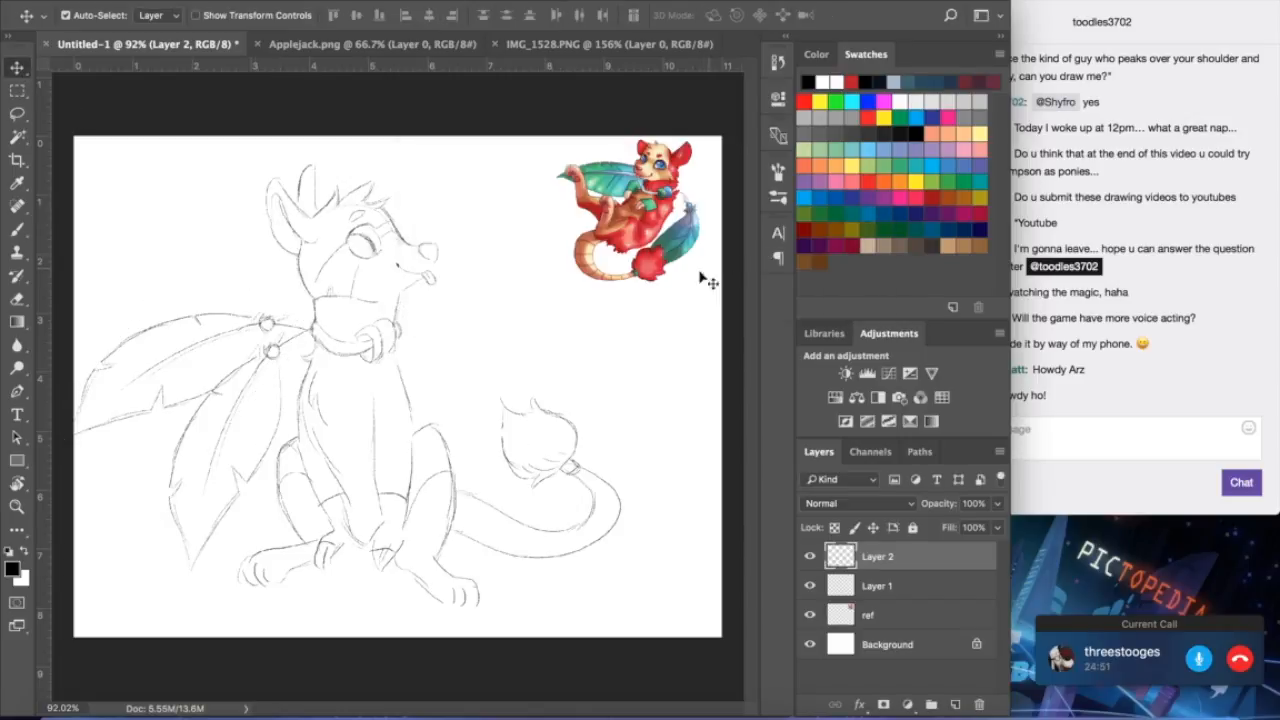
- Select the whole canvas and merge the rotated feather's layer, Layer 2, down into Layer 1
{"action": "left_click", "coordinate": [371, 343]}
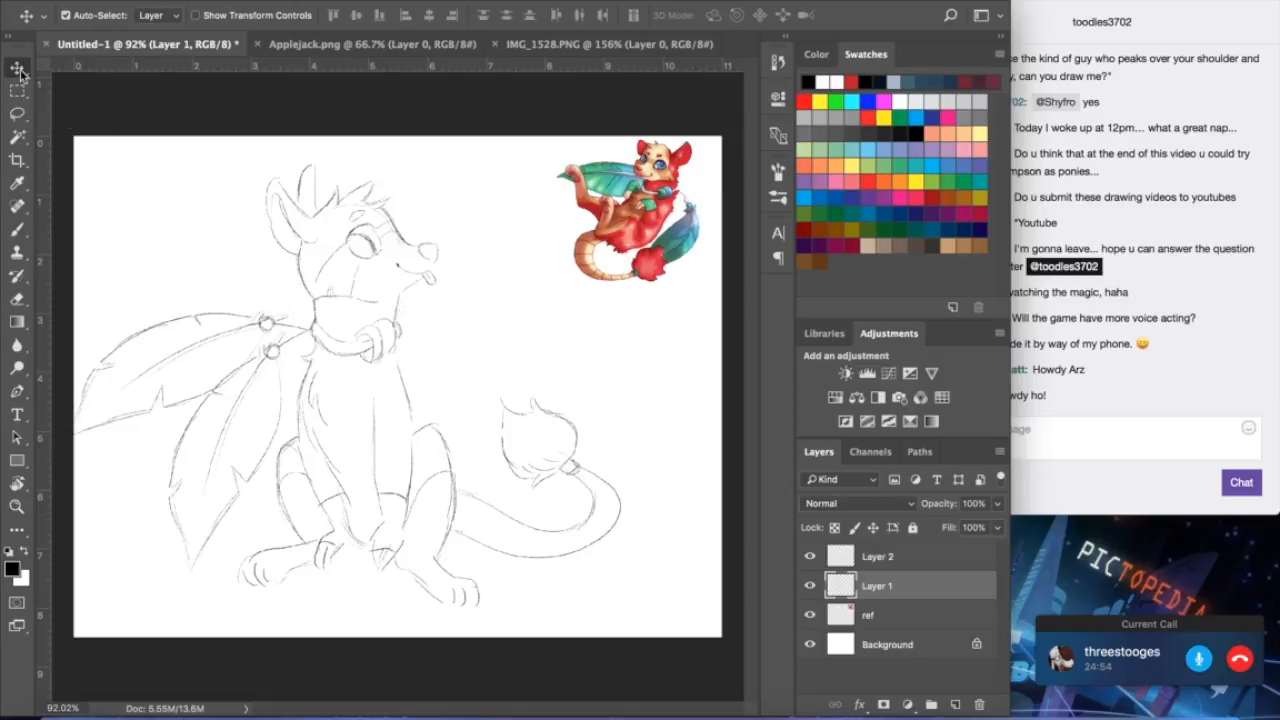
{"action": "left_click", "coordinate": [380, 0]}
{"action": "left_click", "coordinate": [380, 0]}
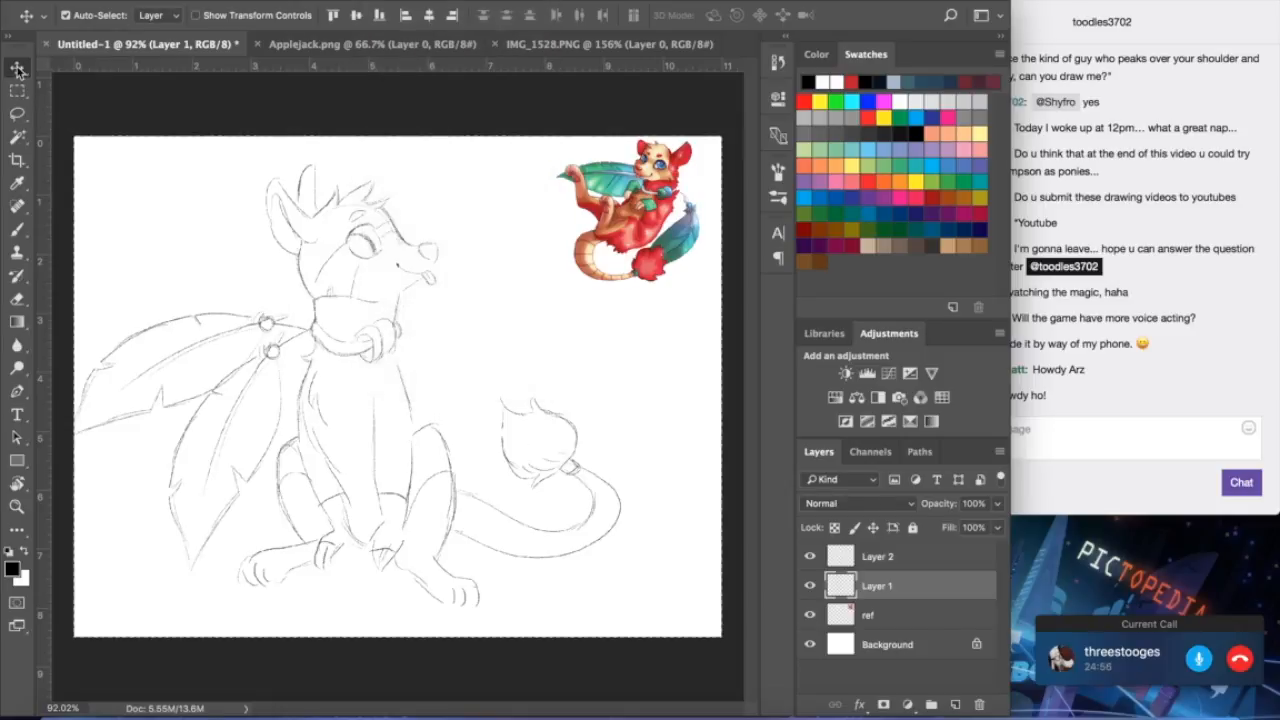
{"action": "mouse_move", "coordinate": [376, 252]}
{"action": "left_mouse_down"}
{"action": "mouse_move", "coordinate": [397, 250]}
{"action": "mouse_move", "coordinate": [372, 272]}
{"action": "left_mouse_up"}
{"action": "left_click", "coordinate": [893, 558]}
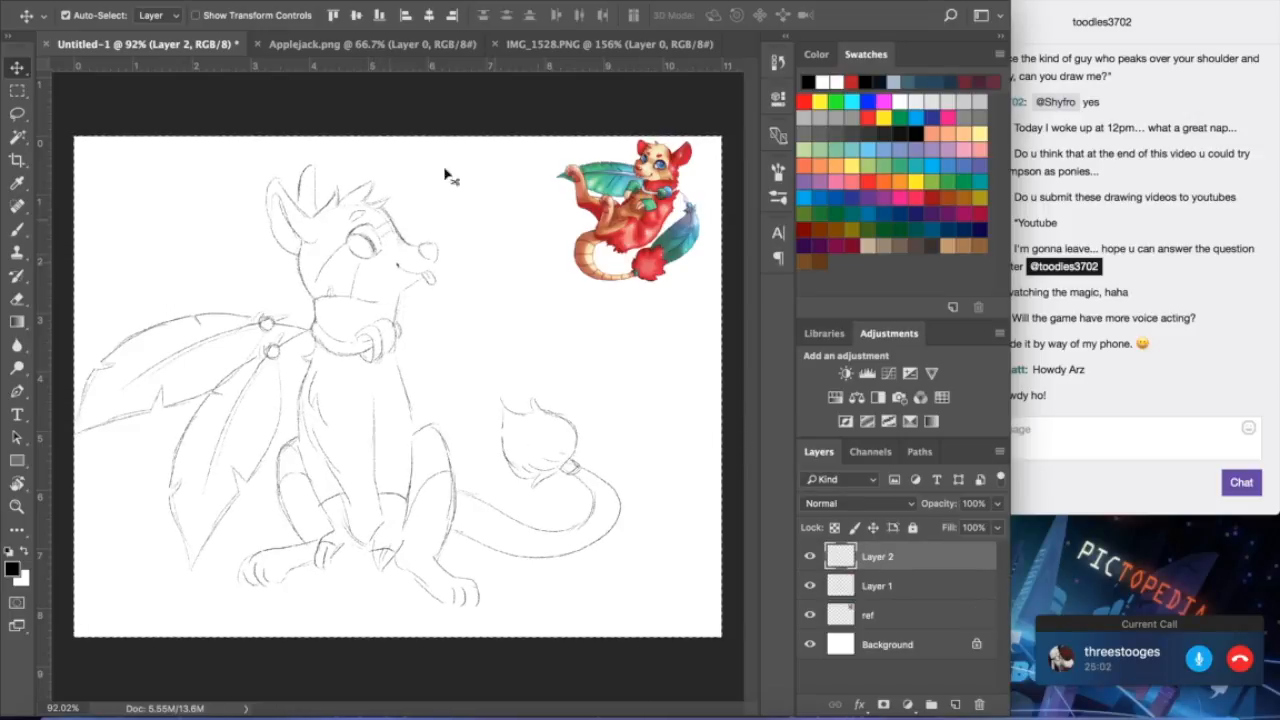
{"action": "left_click", "coordinate": [286, 2]}
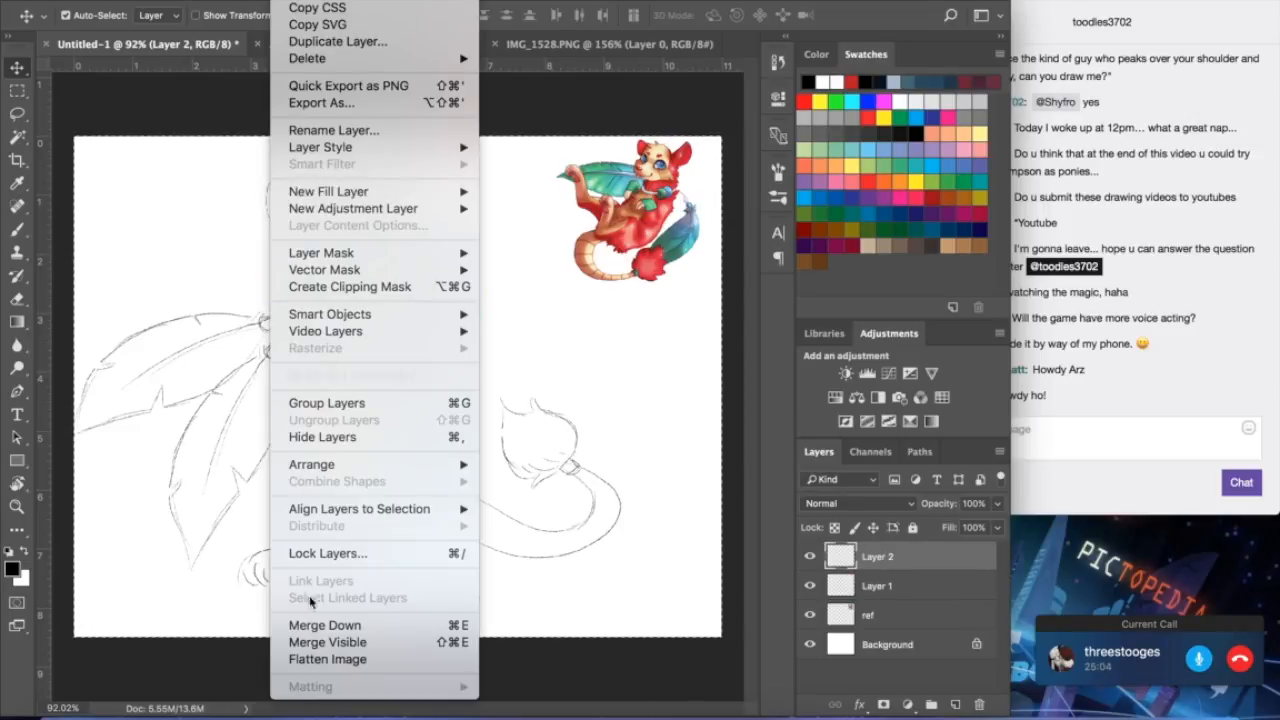
{"action": "left_click", "coordinate": [318, 627]}
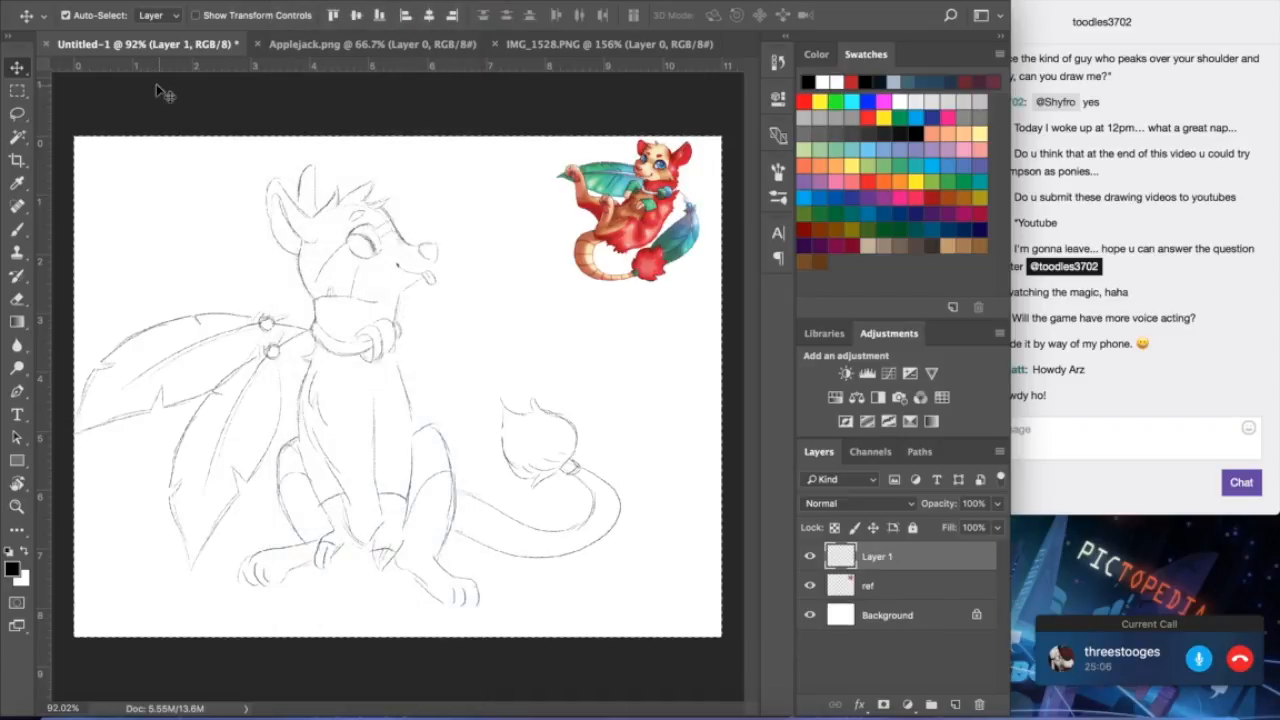
- Shift the selected sketch toward the canvas centre with the ref layer hidden, and clear the selection
{"action": "mouse_move", "coordinate": [309, 333]}
{"action": "left_mouse_down"}
{"action": "mouse_move", "coordinate": [333, 330]}
{"action": "mouse_move", "coordinate": [337, 247]}
{"action": "mouse_move", "coordinate": [335, 327]}
{"action": "mouse_move", "coordinate": [352, 372]}
{"action": "left_mouse_up"}
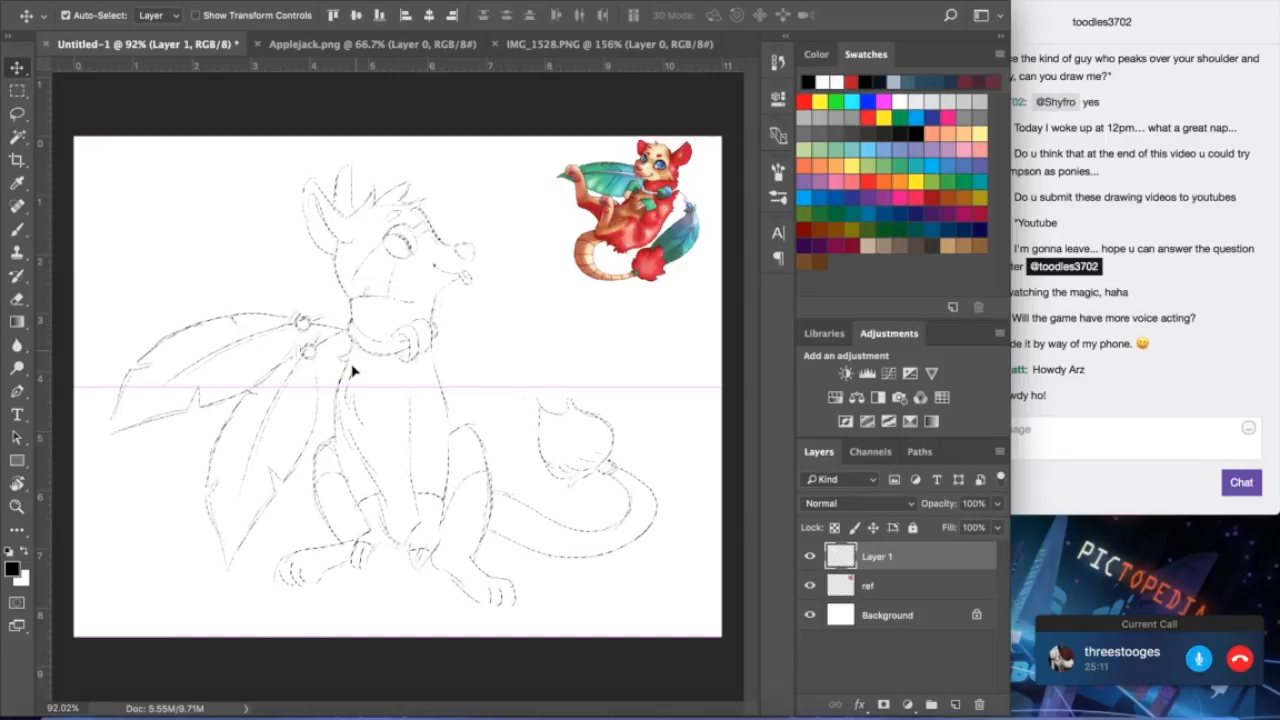
{"action": "left_click", "coordinate": [810, 586]}
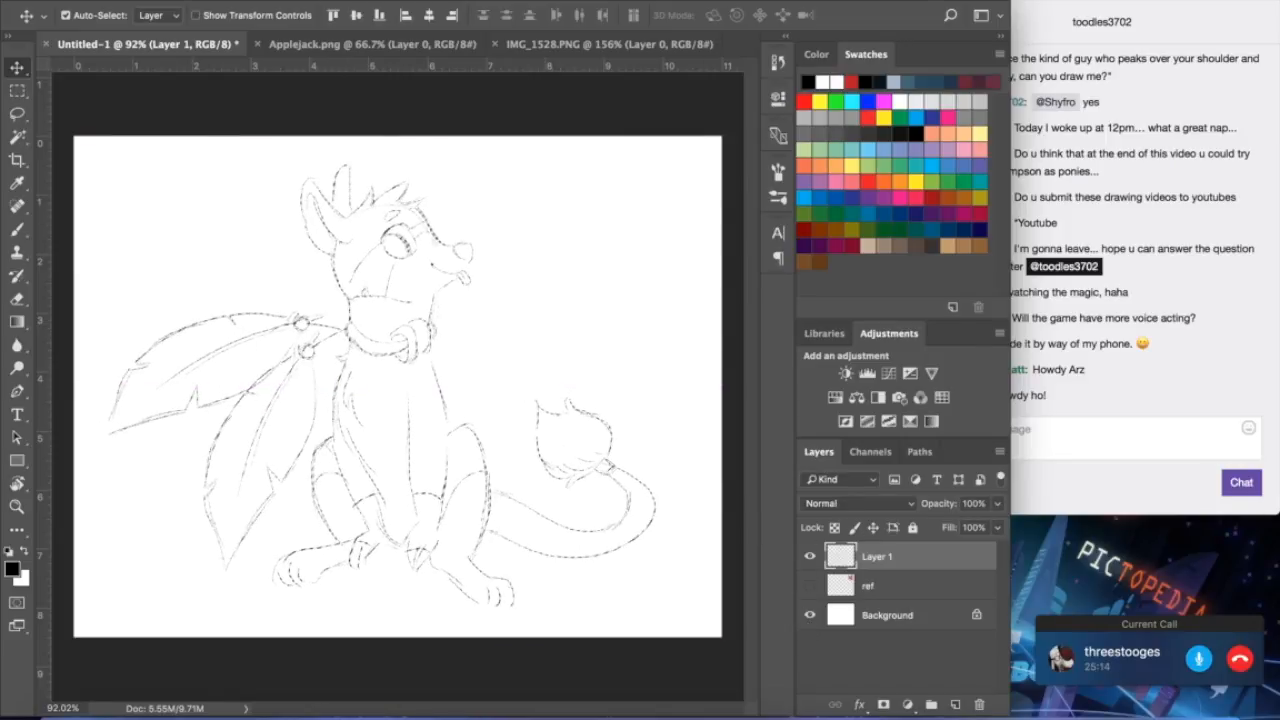
{"action": "left_click", "coordinate": [331, 1]}
{"action": "left_click", "coordinate": [283, 1]}
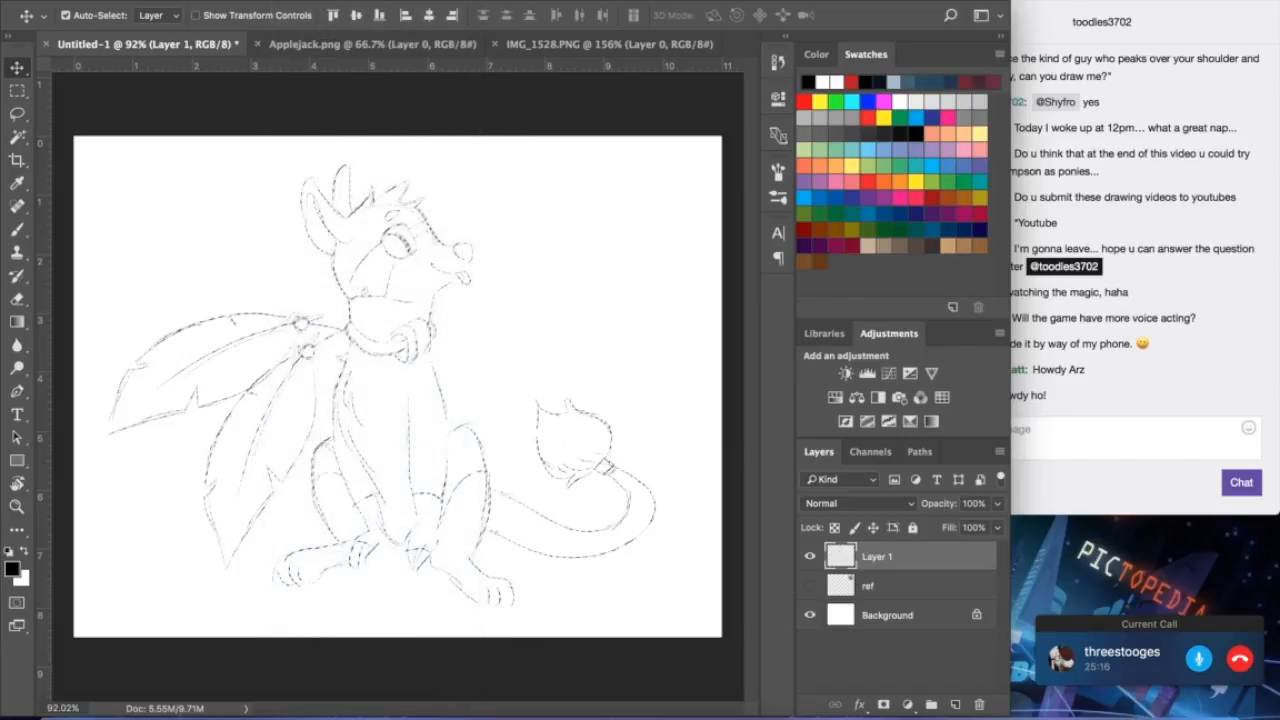
{"action": "left_click", "coordinate": [240, 1]}
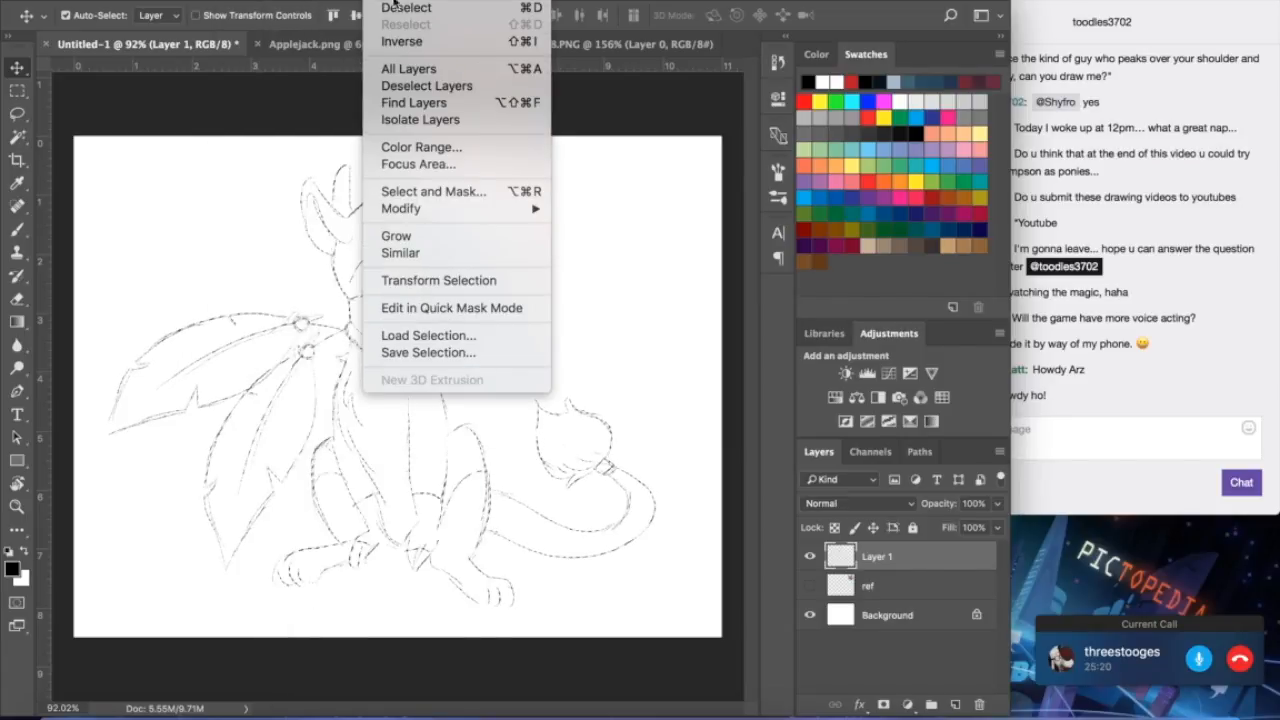
{"action": "left_click", "coordinate": [392, 15]}
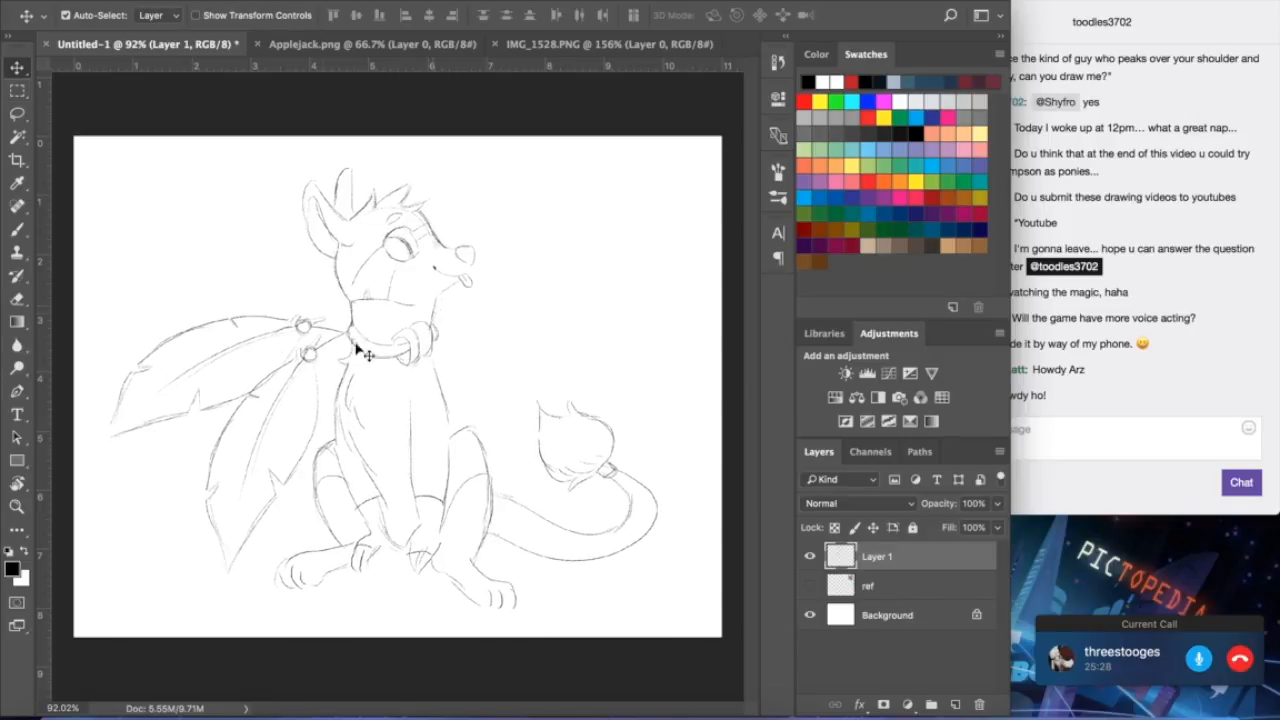
- Redraw the left edge of the tail tuft with the Brush and erase the stray line beside it
{"action": "left_click", "coordinate": [17, 229]}
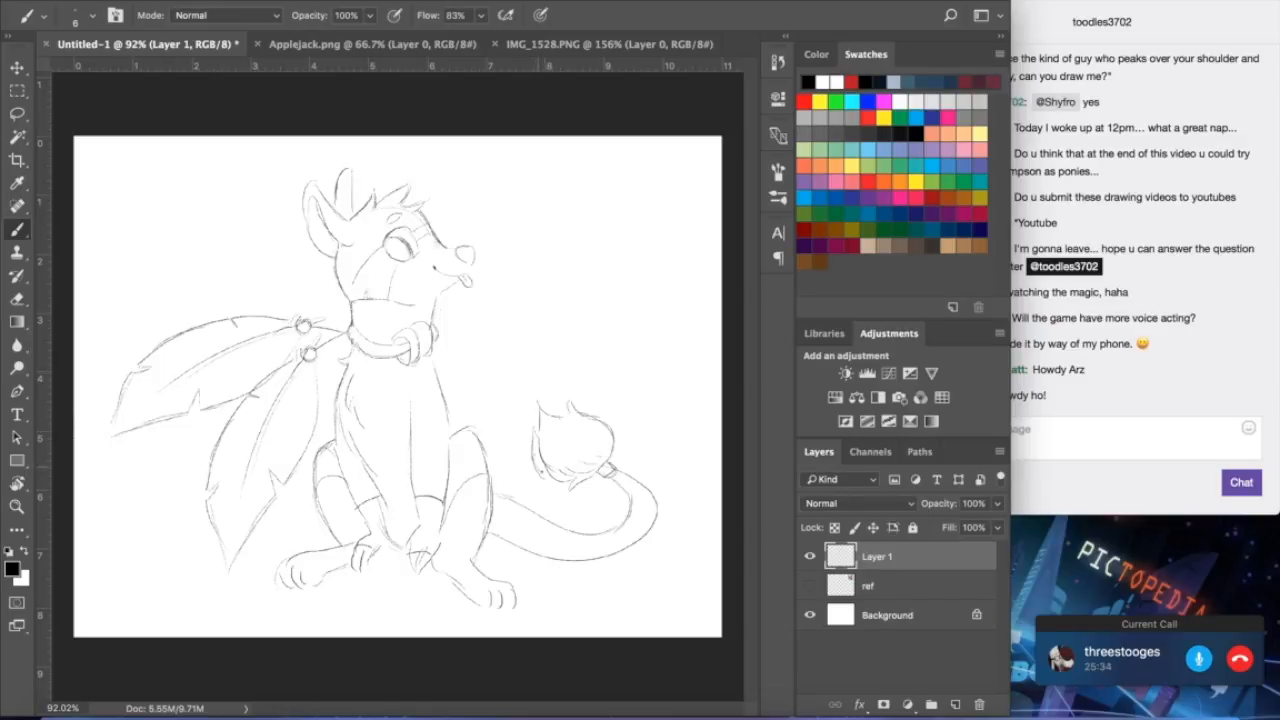
{"action": "left_click", "coordinate": [16, 299]}
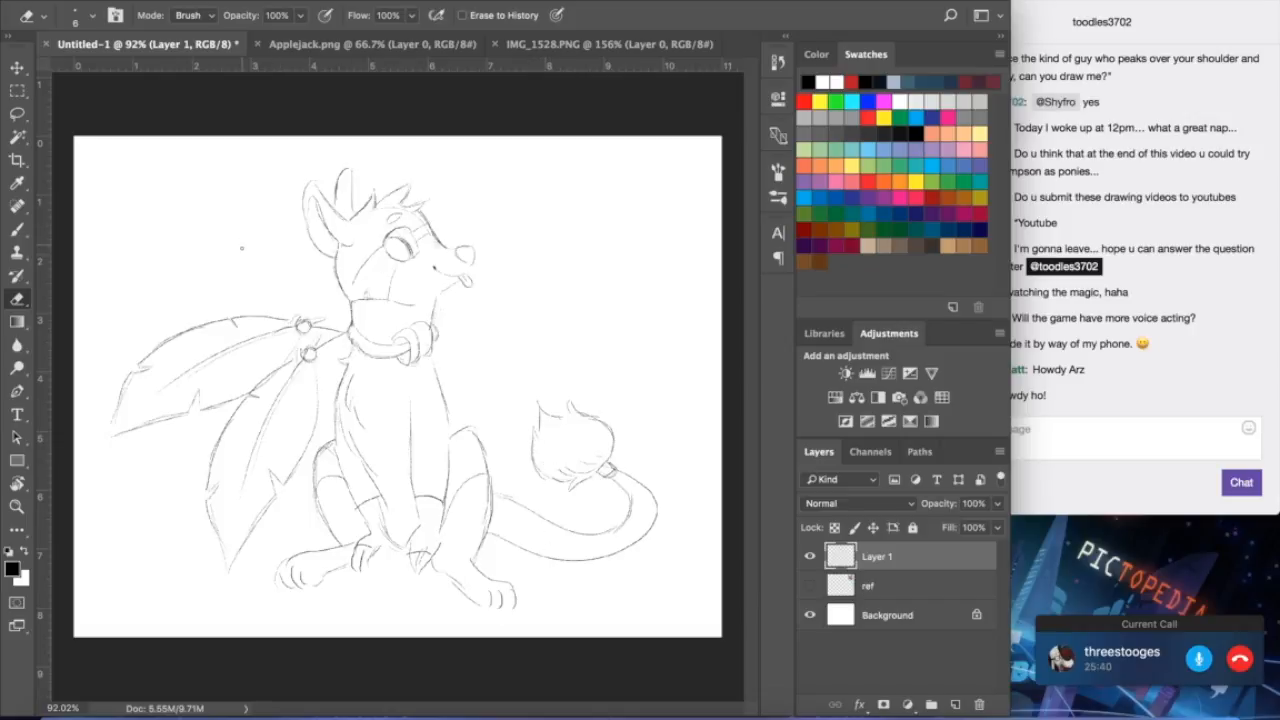
- Select the character's hind paw nearest the tail with the Lasso
{"action": "left_click", "coordinate": [17, 112]}
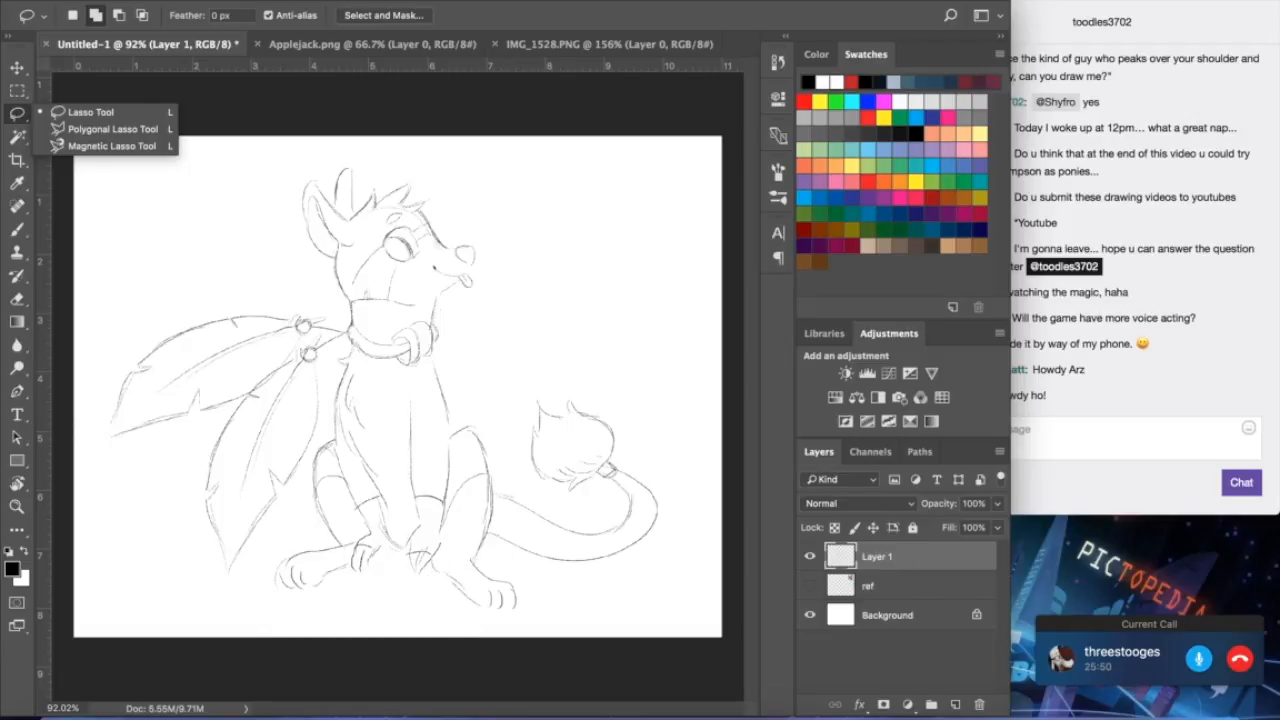
{"action": "left_click", "coordinate": [385, 0]}
{"action": "left_click", "coordinate": [296, 122]}
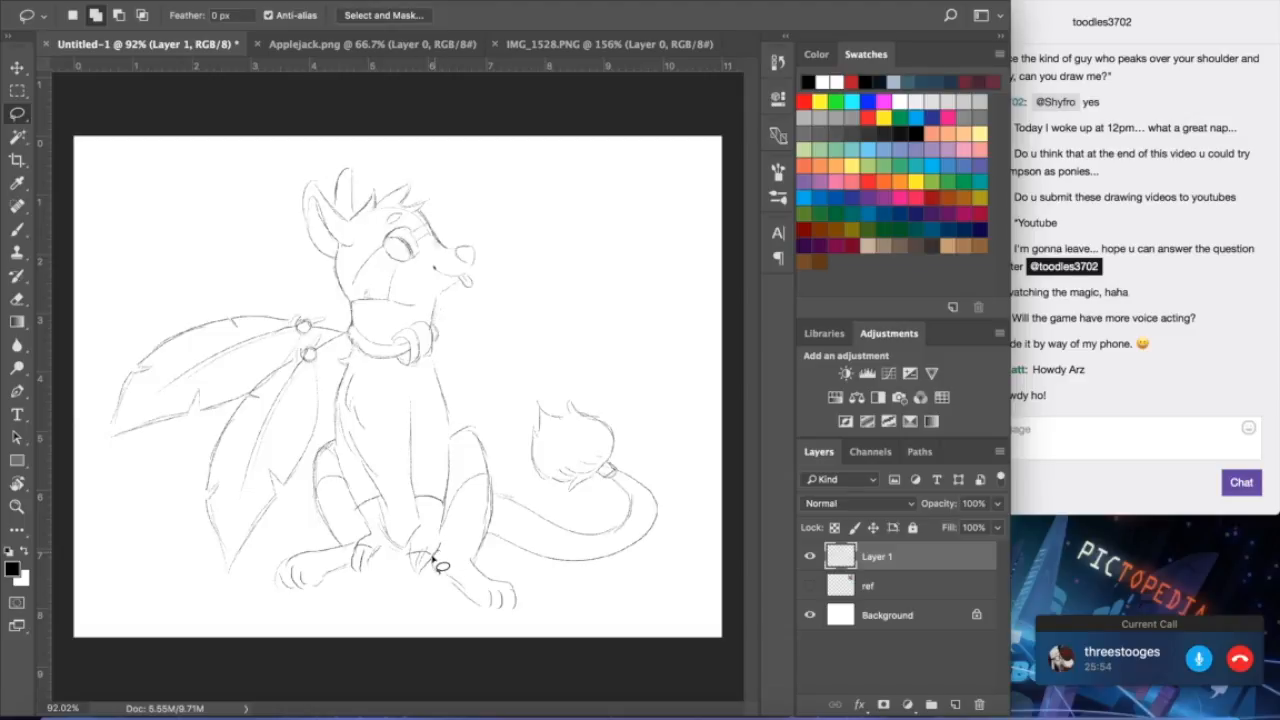
{"action": "mouse_move", "coordinate": [436, 582]}
{"action": "left_mouse_down"}
{"action": "mouse_move", "coordinate": [527, 612]}
{"action": "mouse_move", "coordinate": [509, 571]}
{"action": "mouse_move", "coordinate": [442, 557]}
{"action": "left_mouse_up"}
- Rotate the selected hind paw -20.30° about its ankle with Free Transform and apply the transformation
{"action": "left_click", "coordinate": [190, 1]}
{"action": "left_click", "coordinate": [236, 475]}
{"action": "left_click", "coordinate": [190, 1]}
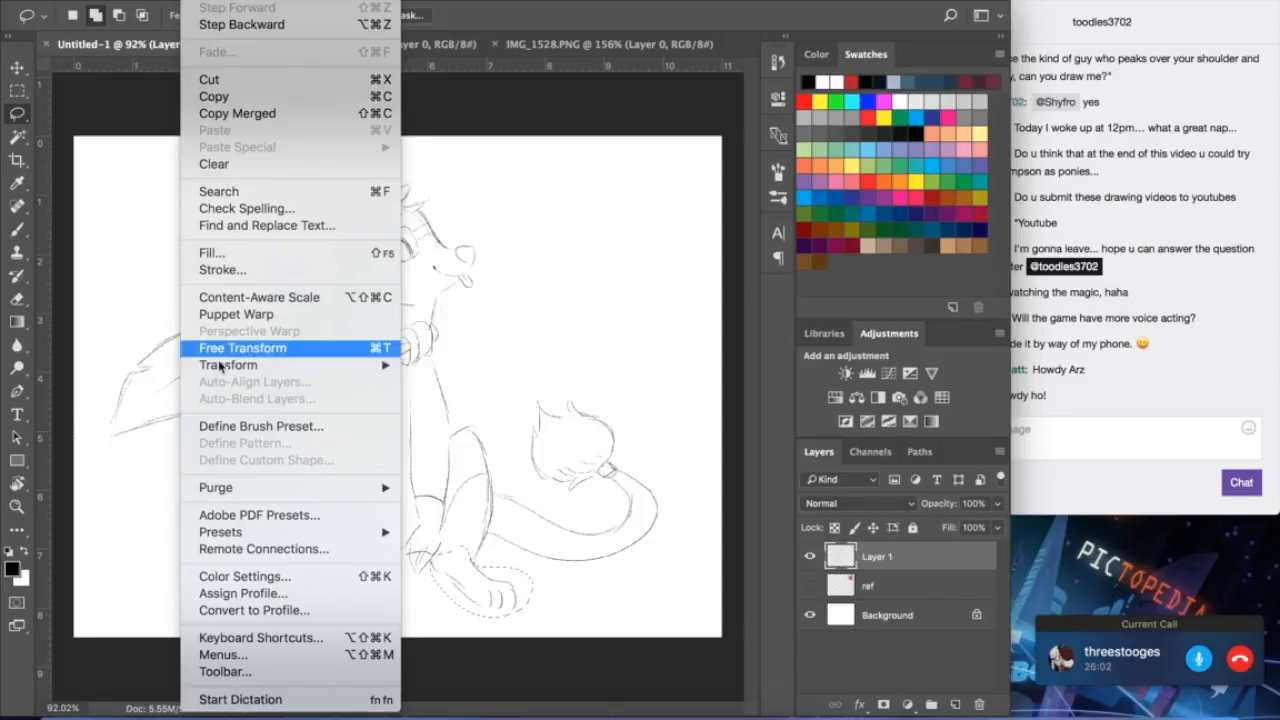
{"action": "left_click", "coordinate": [243, 348]}
{"action": "left_click_drag", "start_coordinate": [482, 592], "coordinate": [445, 565]}
{"action": "left_click_drag", "start_coordinate": [616, 606], "coordinate": [628, 562]}
{"action": "left_click", "coordinate": [17, 67]}
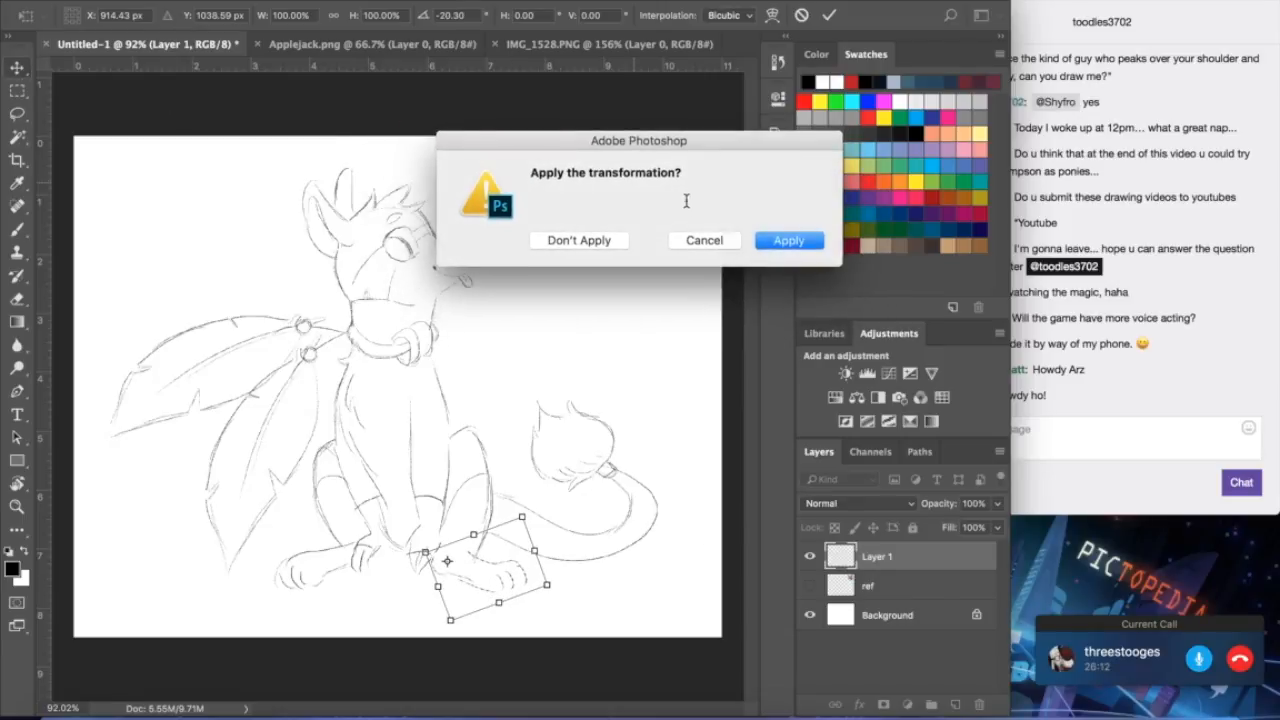
{"action": "left_click", "coordinate": [805, 240]}
{"action": "left_click", "coordinate": [1045, 432]}
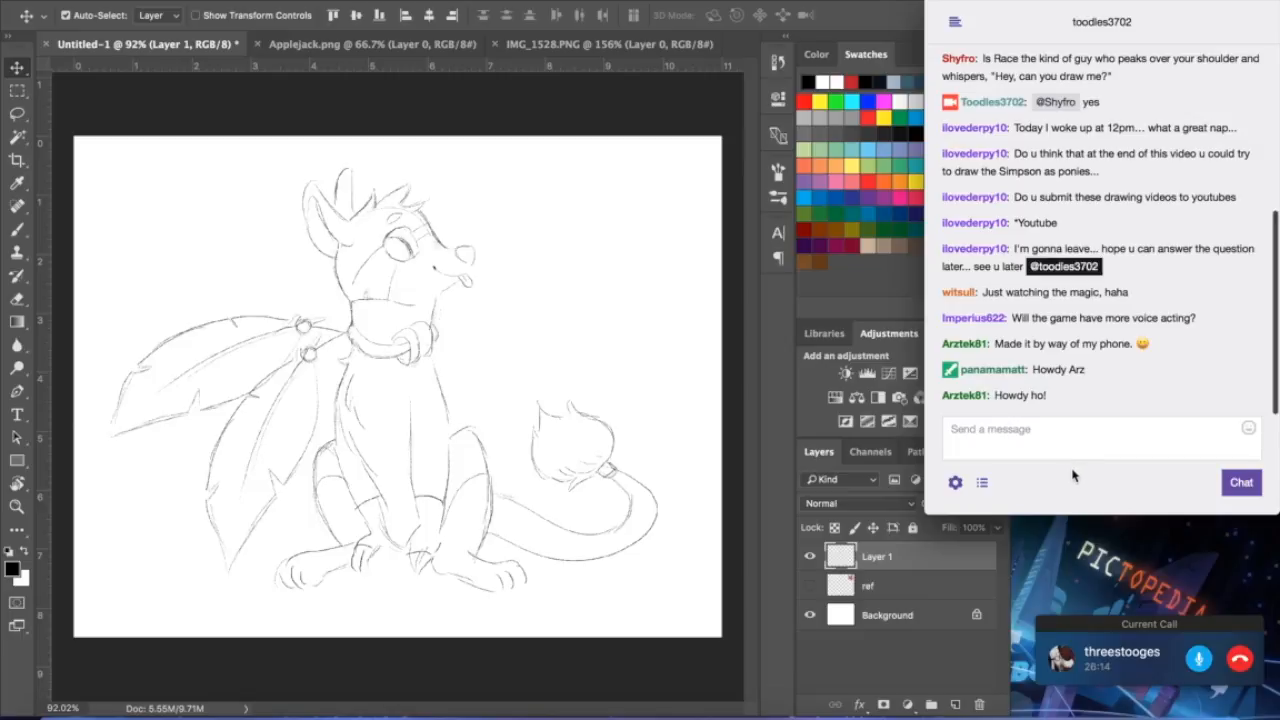
{"action": "left_click", "coordinate": [527, 412]}
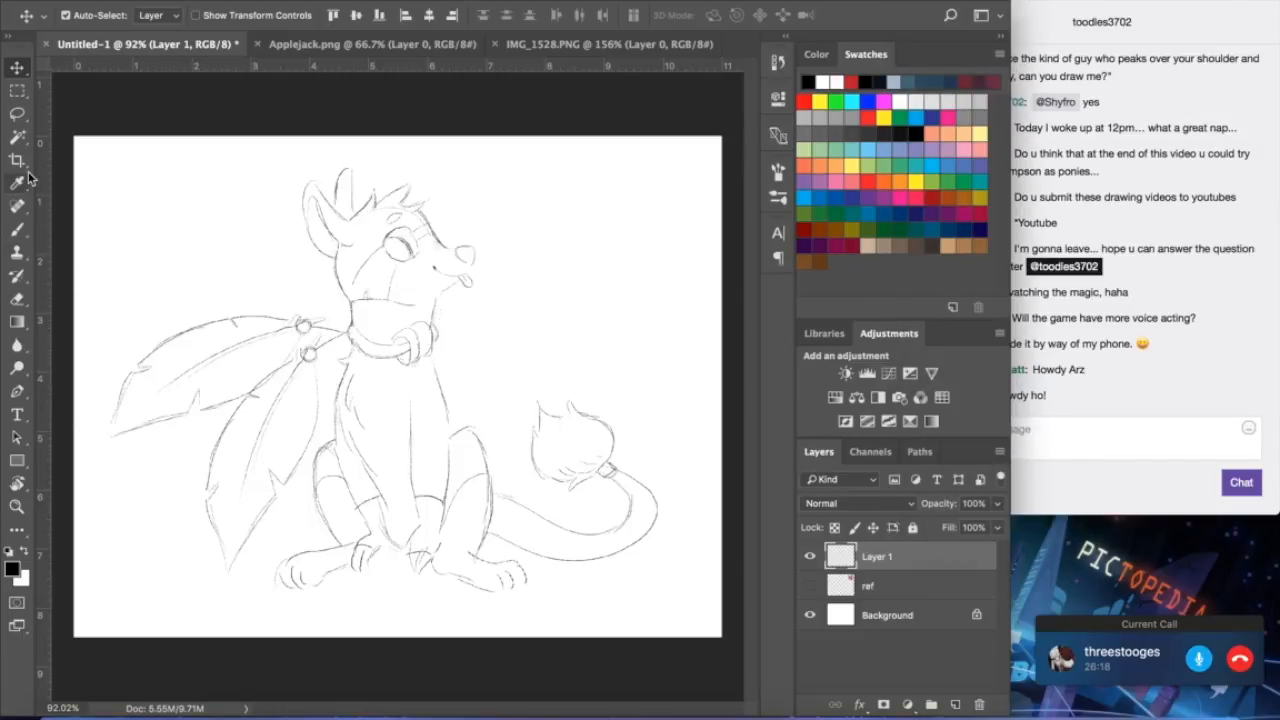
- Select the hind paw below the feathers with the Lasso and try to adjust it with Free Transform
{"action": "left_click", "coordinate": [17, 113]}
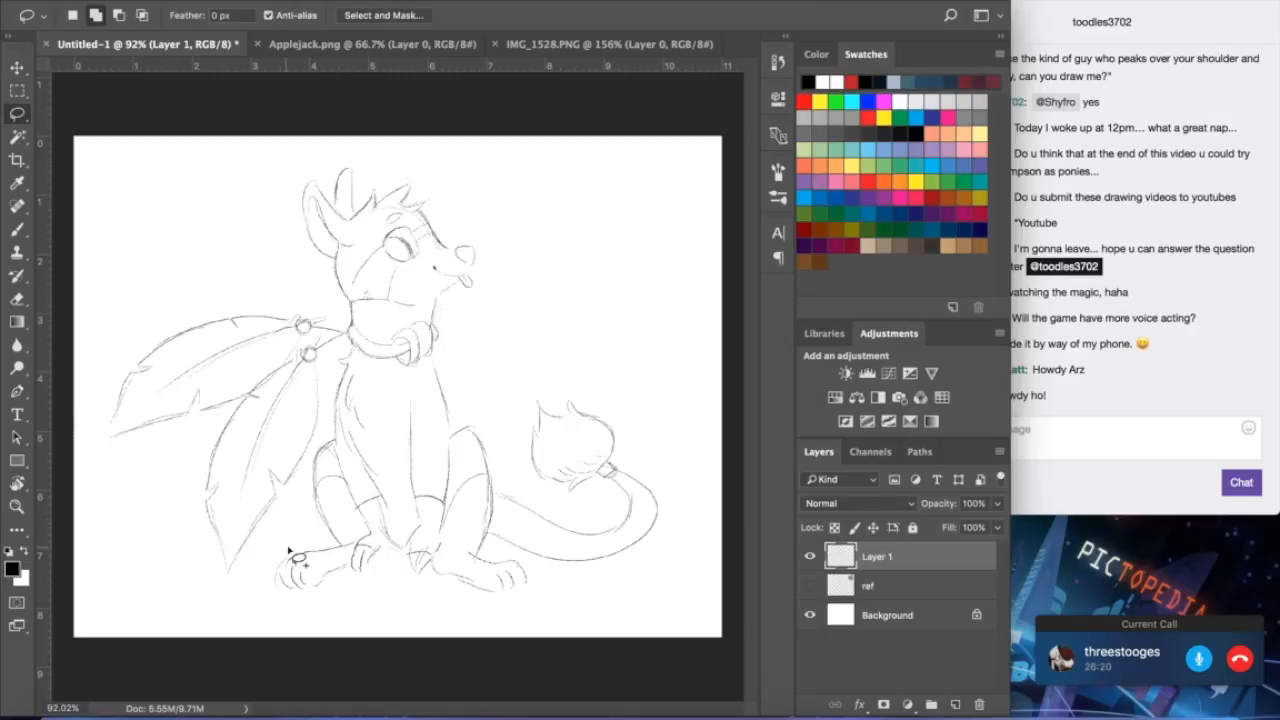
{"action": "mouse_move", "coordinate": [344, 545]}
{"action": "left_mouse_down"}
{"action": "mouse_move", "coordinate": [271, 555]}
{"action": "mouse_move", "coordinate": [266, 595]}
{"action": "mouse_move", "coordinate": [319, 603]}
{"action": "mouse_move", "coordinate": [358, 540]}
{"action": "left_mouse_up"}
{"action": "left_click", "coordinate": [194, 2]}
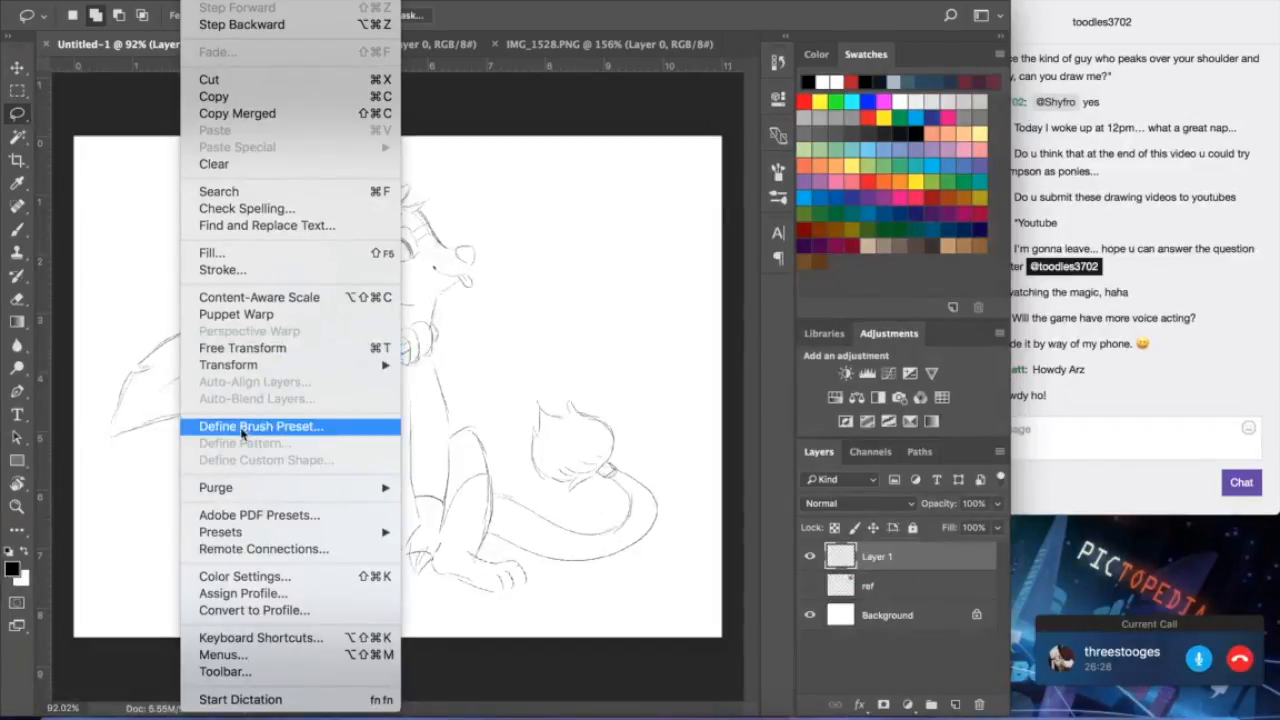
{"action": "left_click", "coordinate": [244, 348]}
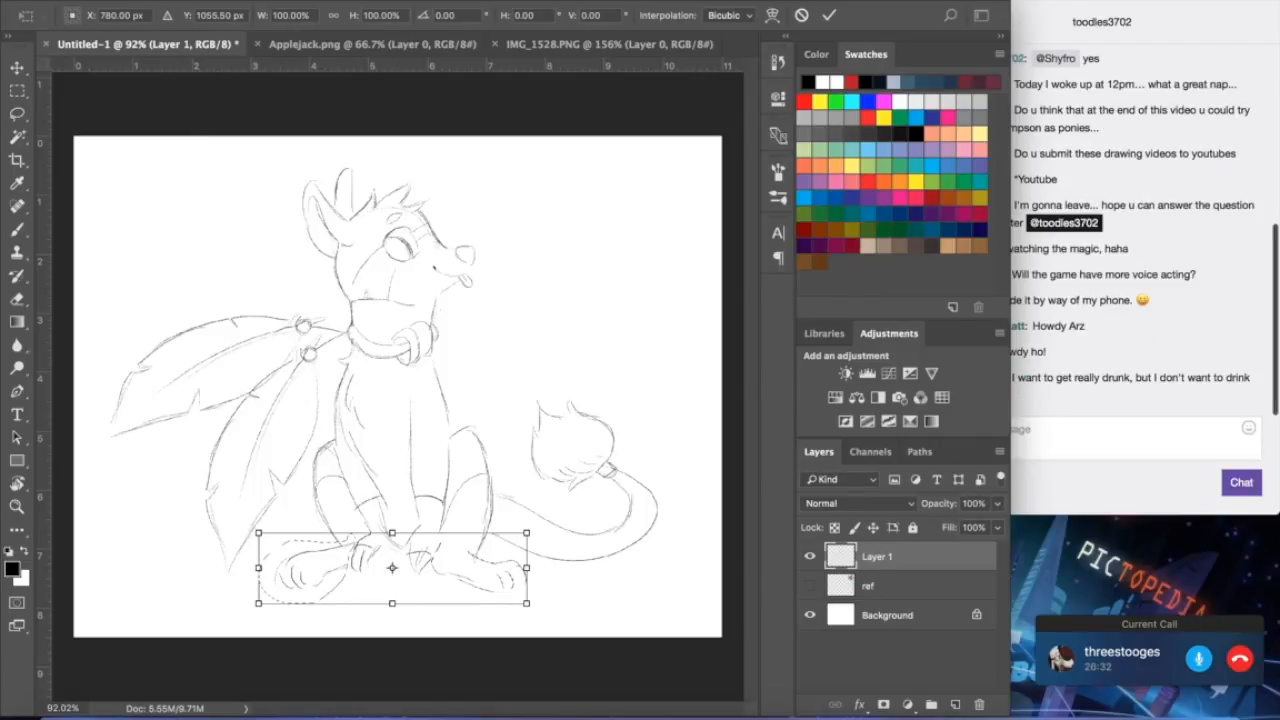
{"action": "left_click", "coordinate": [385, 2]}
{"action": "left_click", "coordinate": [17, 70]}
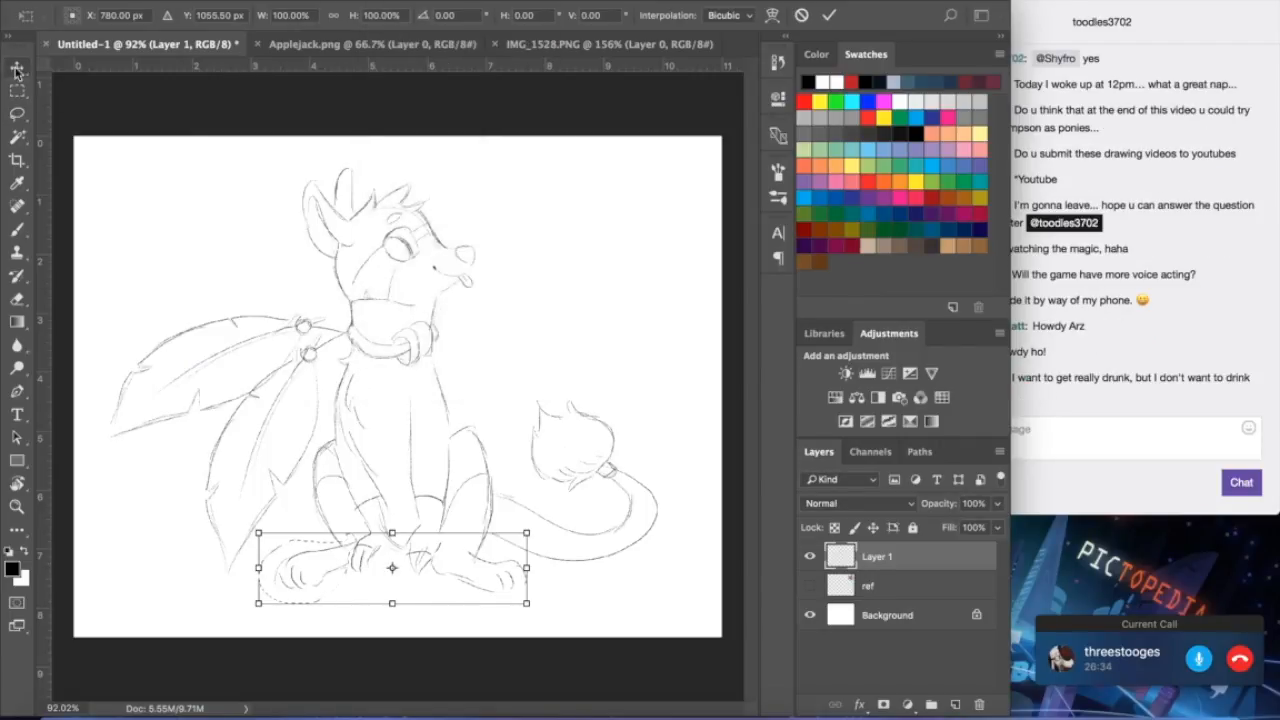
{"action": "left_click", "coordinate": [17, 70]}
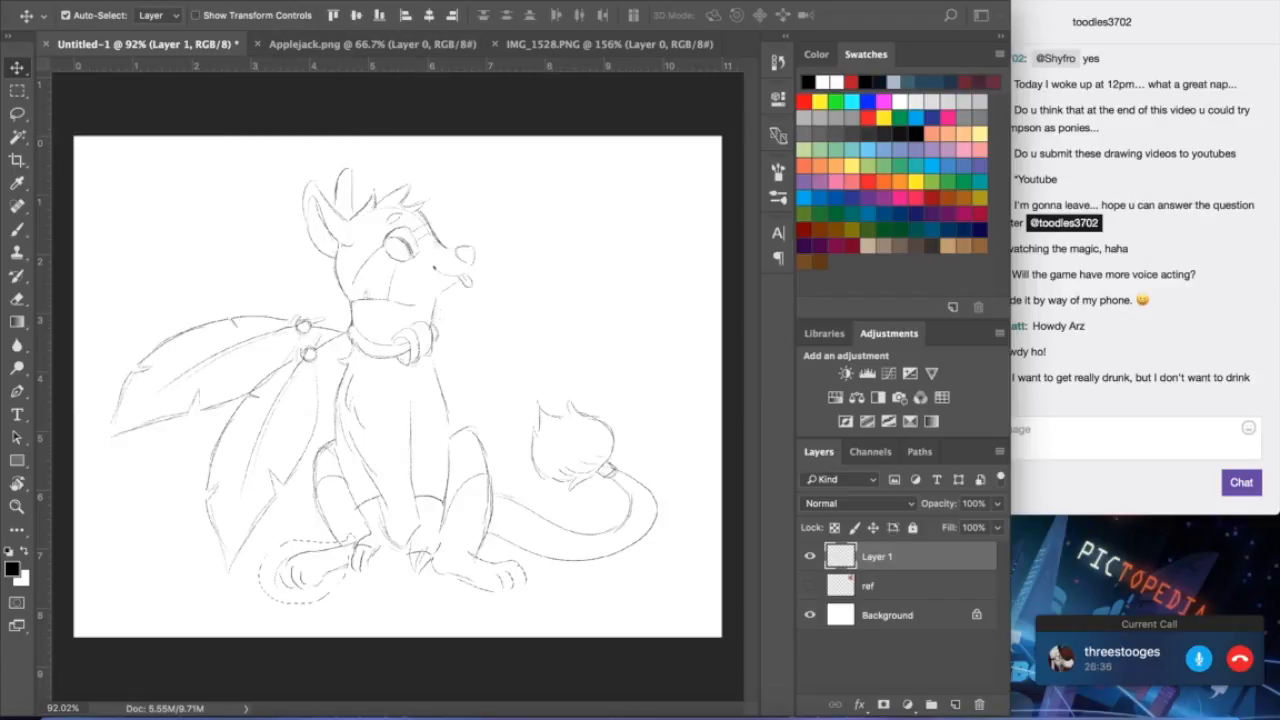
{"action": "key", "text": "ctrl+d"}
{"action": "left_click", "coordinate": [1060, 450]}
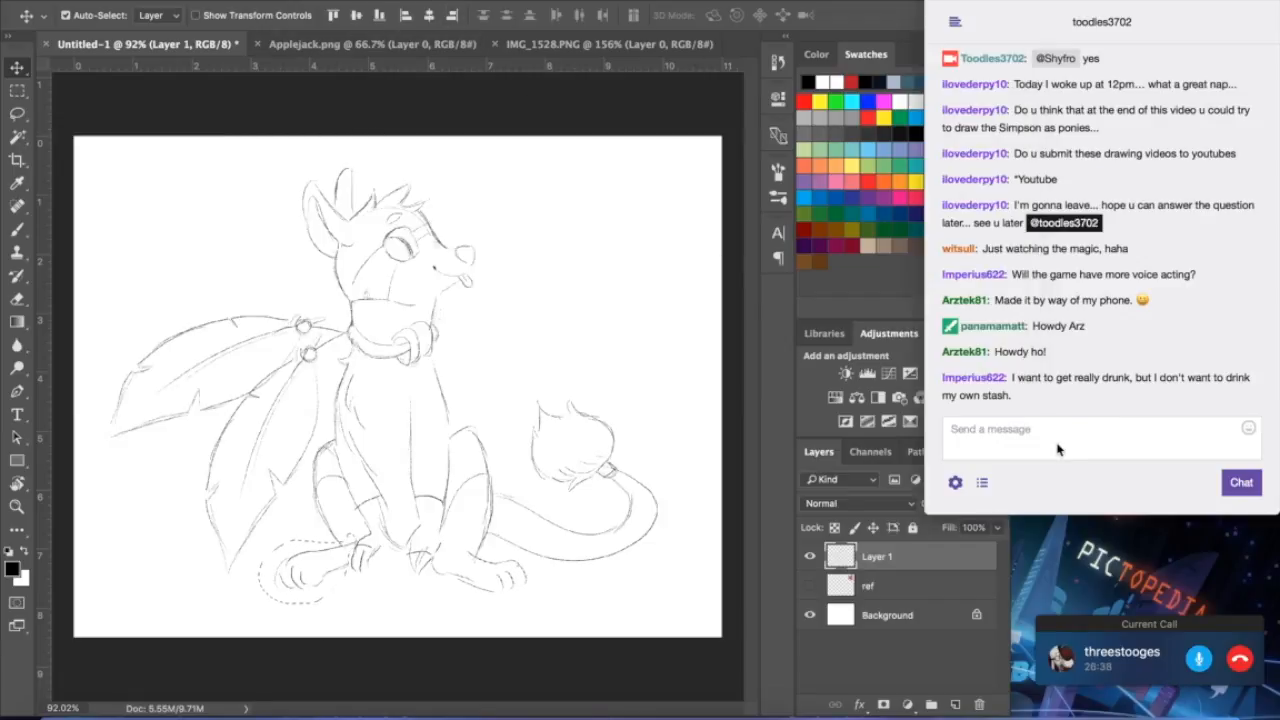
{"action": "left_click", "coordinate": [611, 315]}
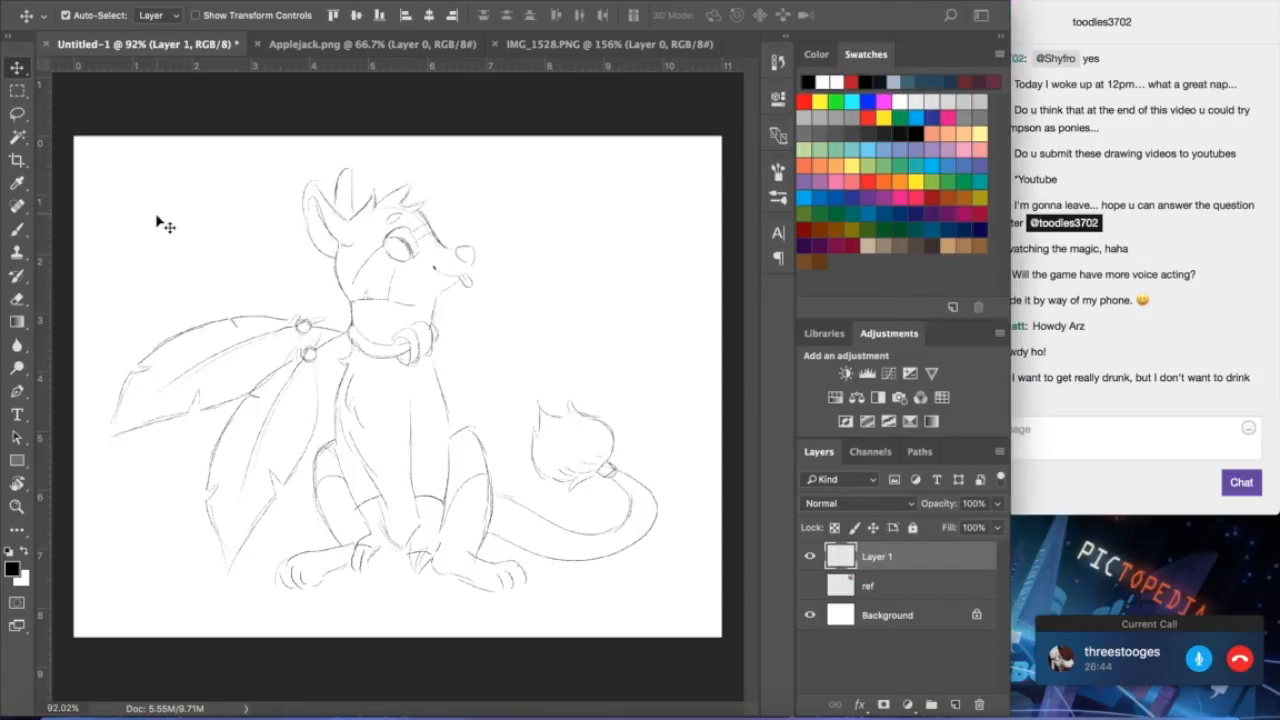
- Flip the selected hind paws horizontally and clear the selection
{"action": "left_click", "coordinate": [17, 113]}
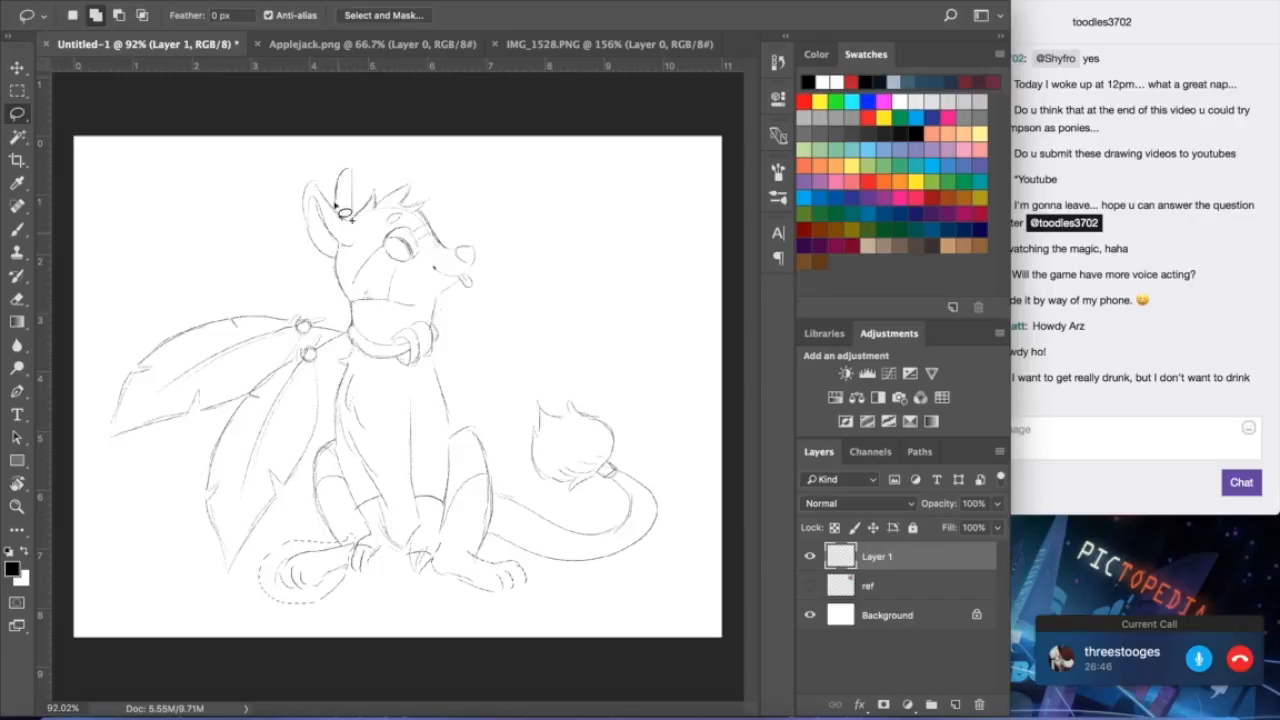
{"action": "left_click", "coordinate": [196, 1]}
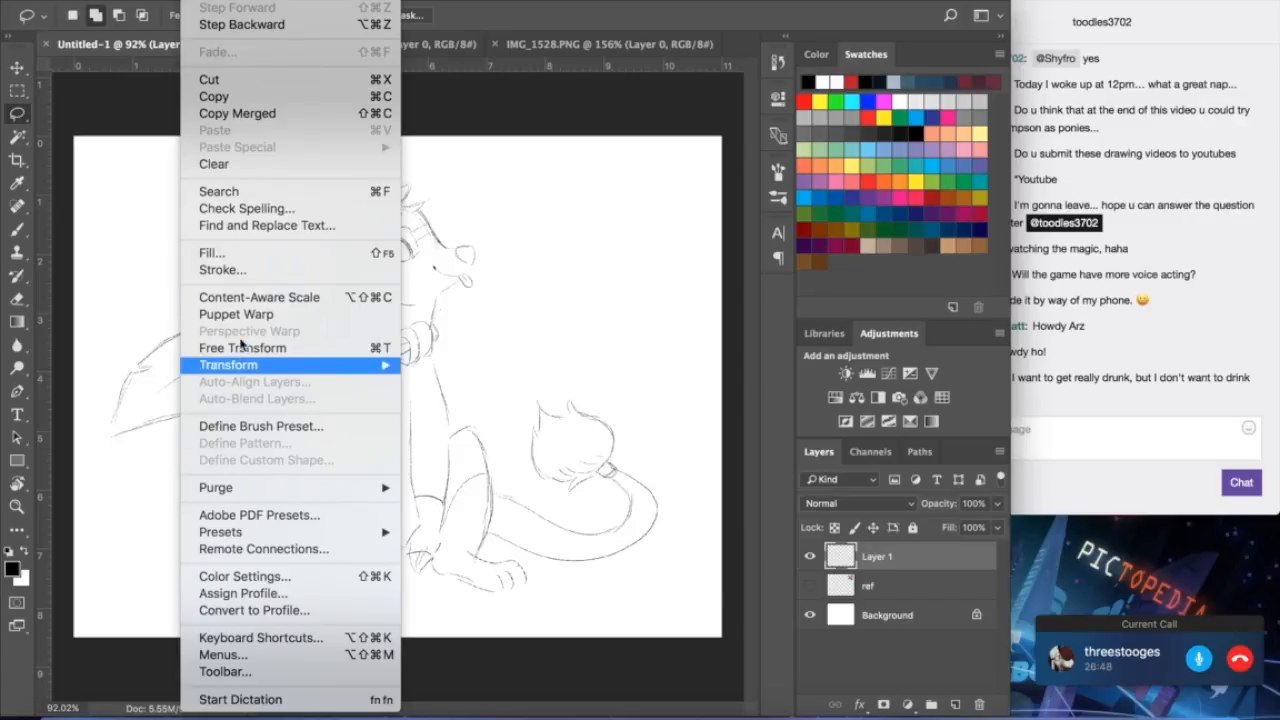
{"action": "mouse_move", "coordinate": [236, 366]}
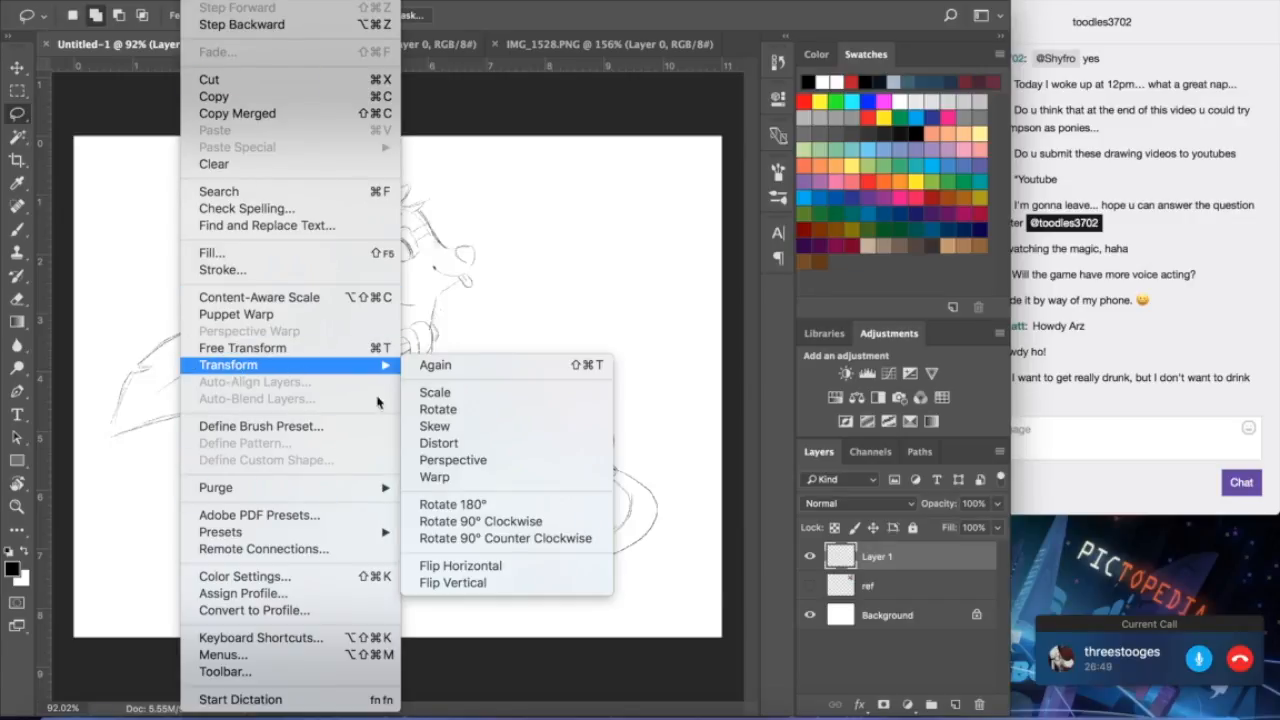
{"action": "left_click", "coordinate": [474, 566]}
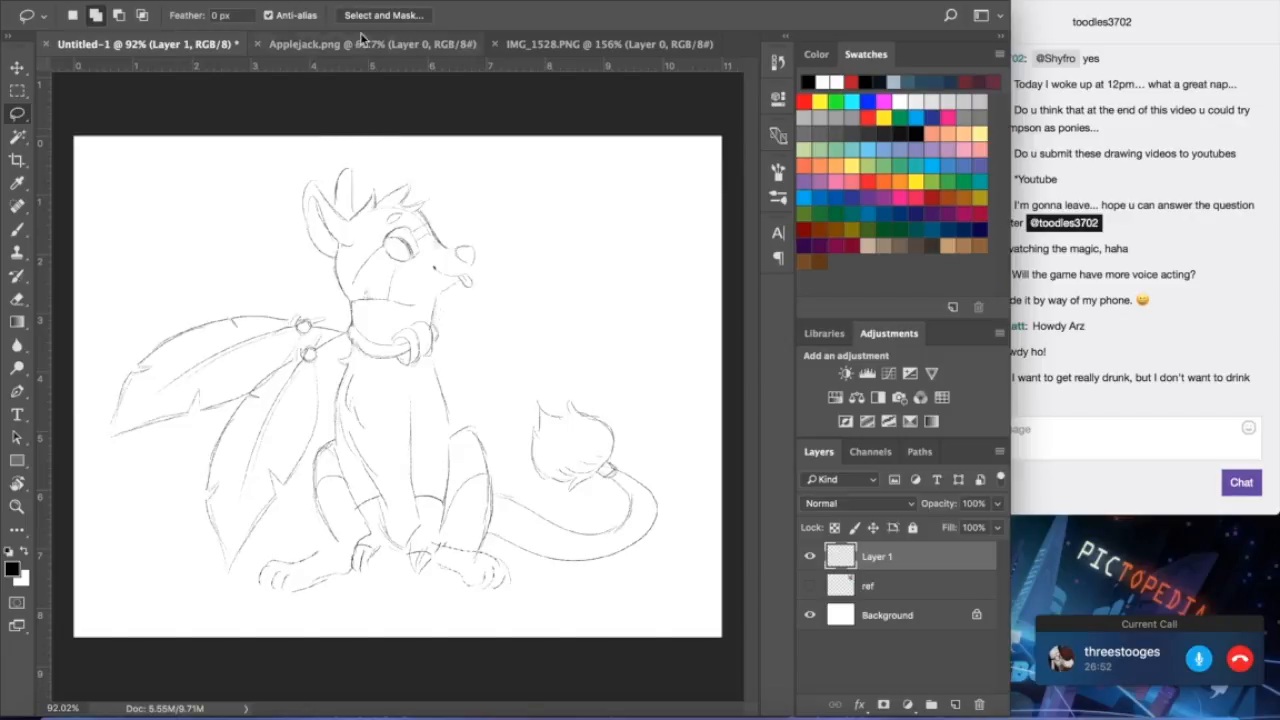
{"action": "left_click", "coordinate": [362, 1]}
{"action": "left_click", "coordinate": [382, 9]}
- Undo the horizontal flip of the paws and clear the restored selection
{"action": "key", "text": "super+alt+z"}
{"action": "key", "text": "super+alt+z"}
{"action": "key", "text": "super+alt+z"}
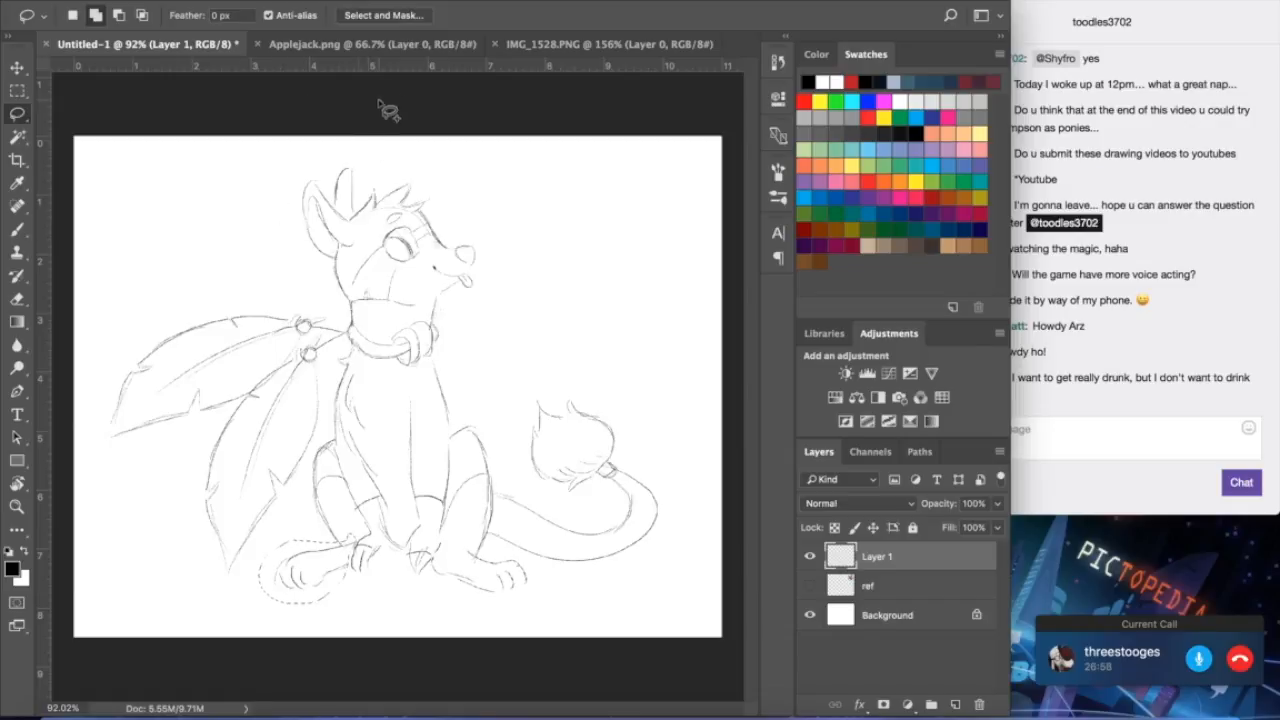
{"action": "left_click", "coordinate": [362, 1]}
{"action": "left_click", "coordinate": [382, 9]}
- Draw fur tufts behind the collar and strengthen the front chest line with the Brush, erasing overlapping collar lines
{"action": "left_click", "coordinate": [21, 233]}
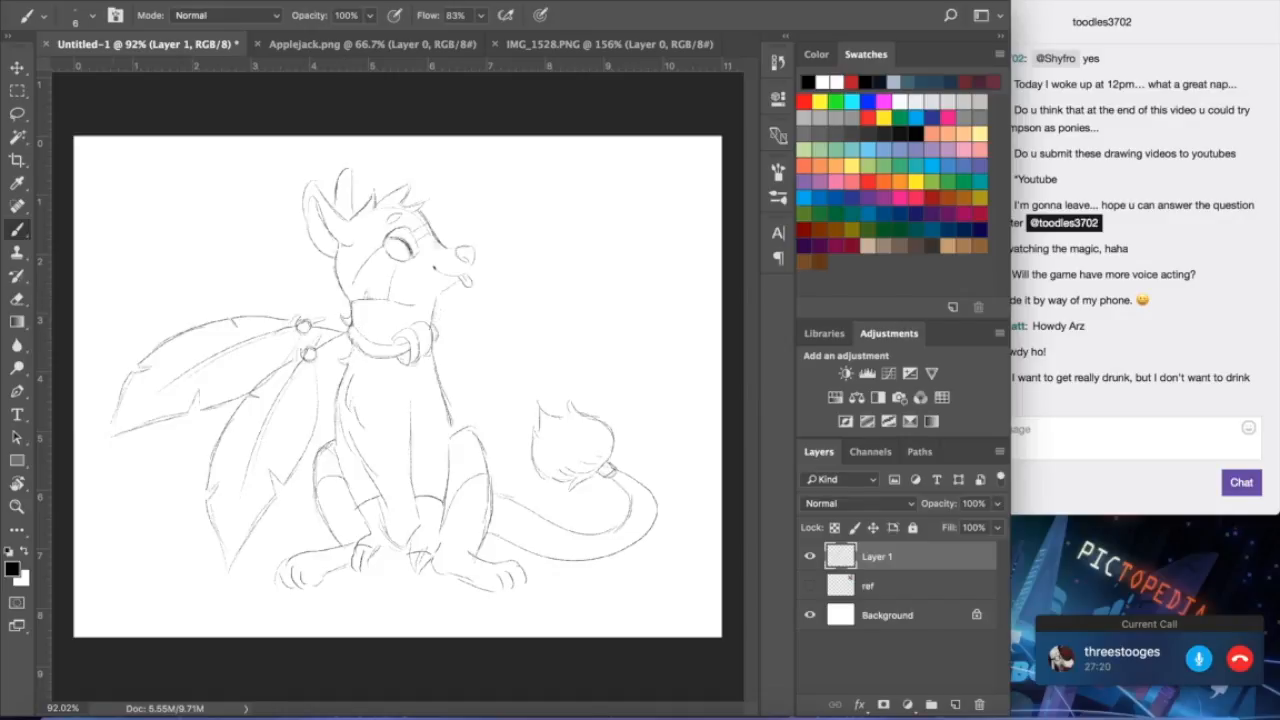
{"action": "left_click", "coordinate": [15, 298]}
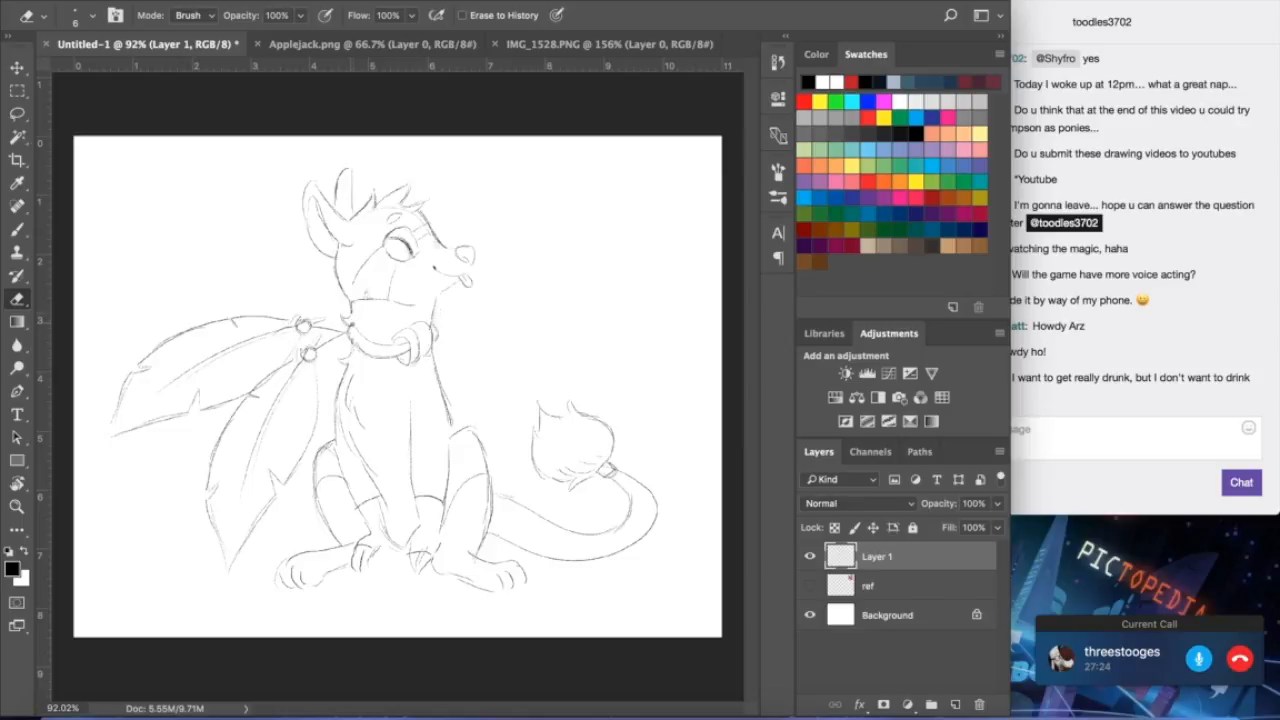
{"action": "left_click", "coordinate": [17, 229]}
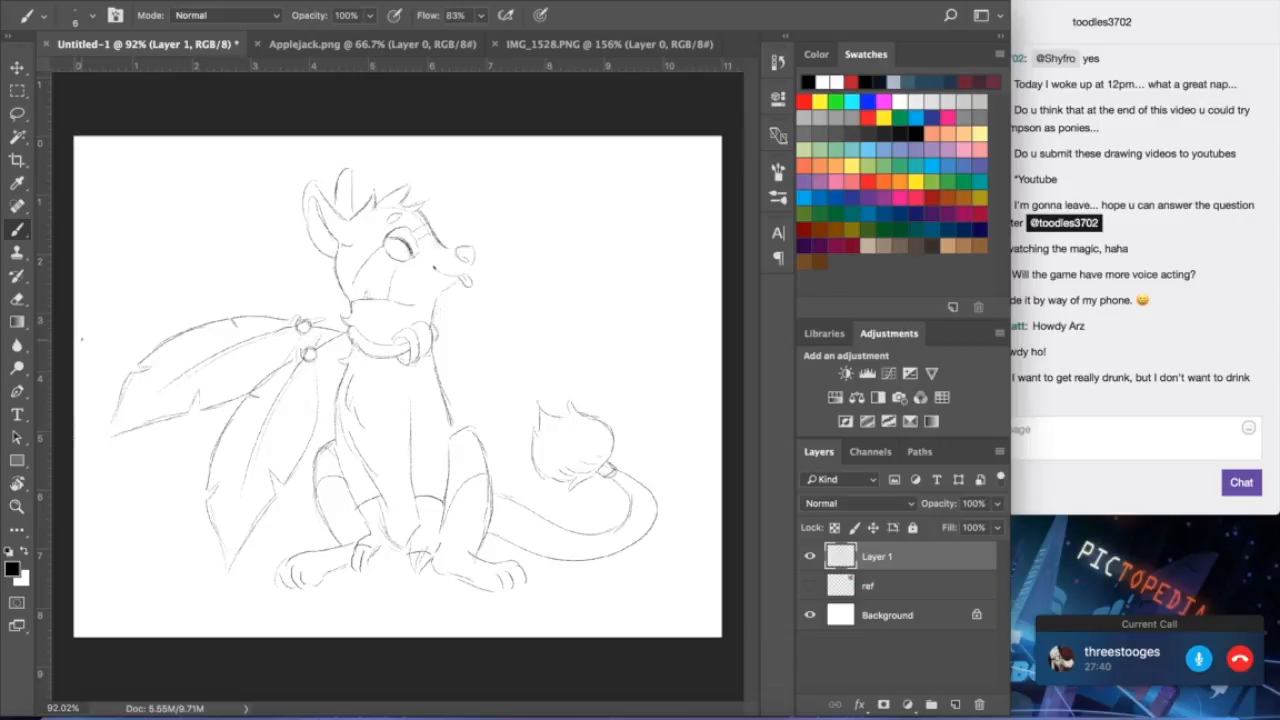
{"action": "left_click", "coordinate": [17, 185]}
{"action": "left_click", "coordinate": [17, 233]}
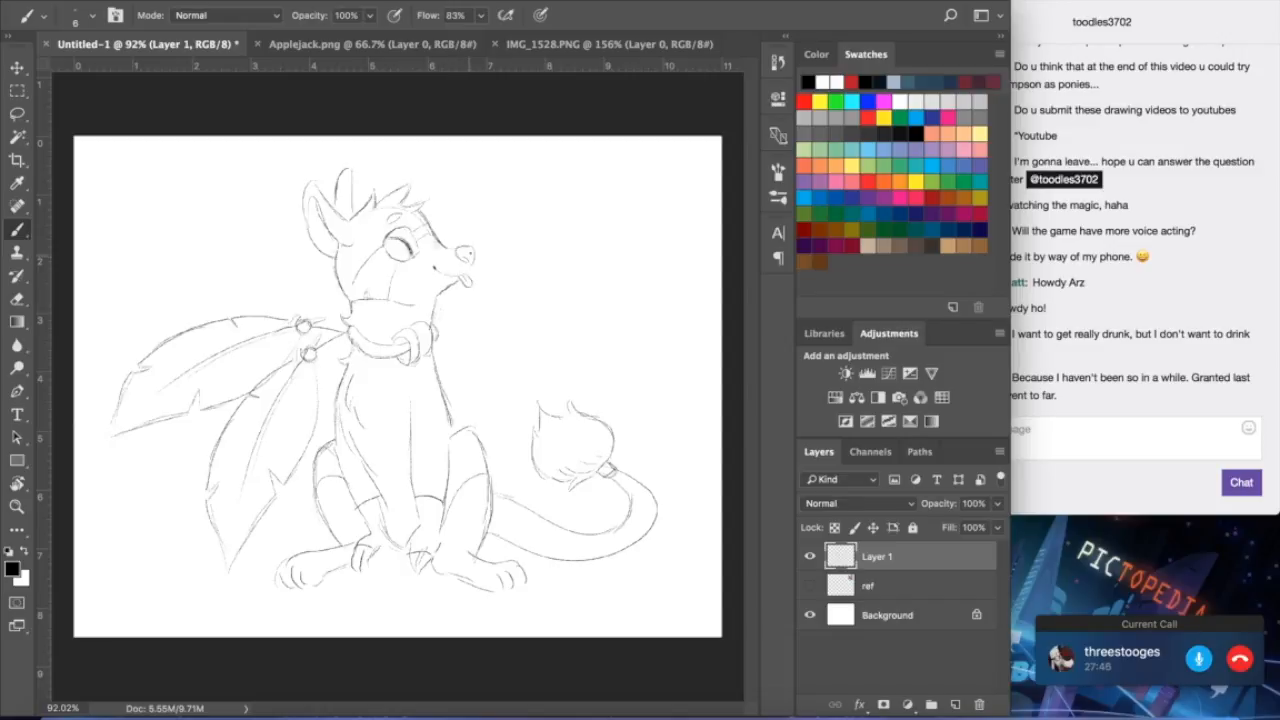
- Strengthen the outlines of the ears and the back of the head with the Brush, and clean them up with the Eraser
{"action": "scroll", "coordinate": [439, 320], "scroll_direction": "up", "scroll_amount": 5}
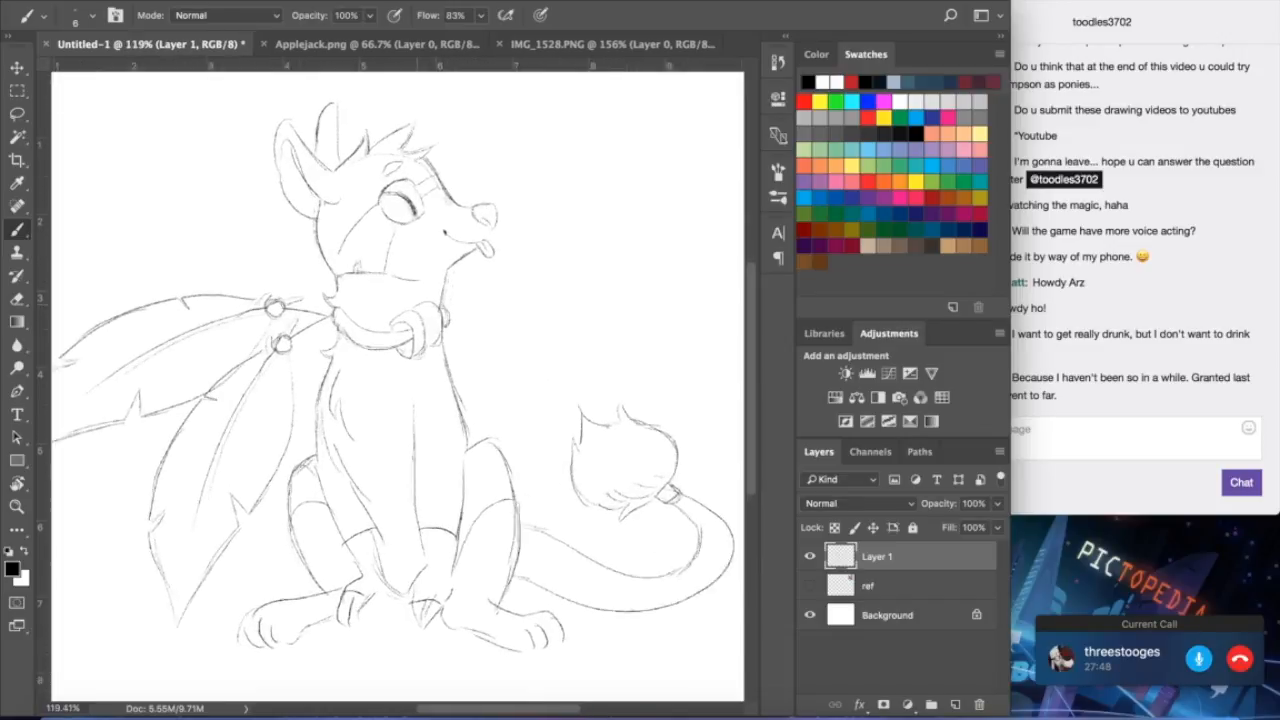
{"action": "scroll", "coordinate": [430, 330], "scroll_direction": "up", "scroll_amount": 5}
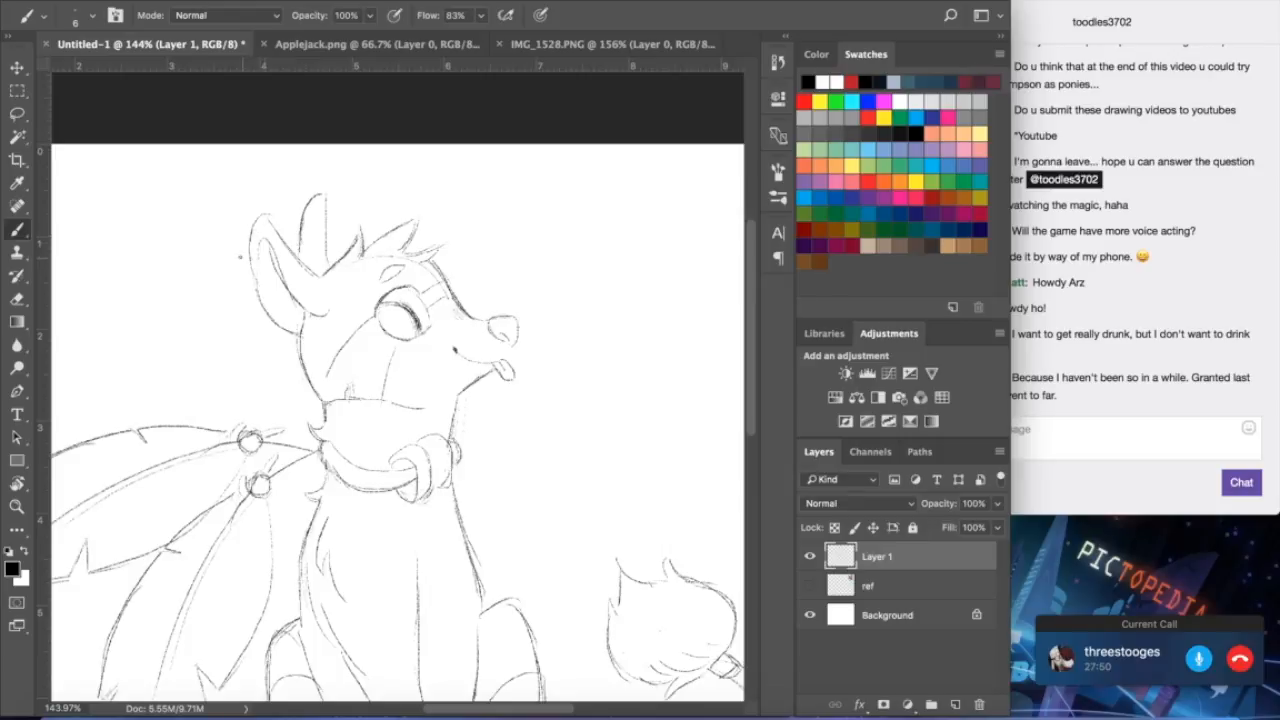
{"action": "mouse_move", "coordinate": [254, 228]}
{"action": "left_mouse_down"}
{"action": "mouse_move", "coordinate": [257, 314]}
{"action": "mouse_move", "coordinate": [279, 338]}
{"action": "left_mouse_up"}
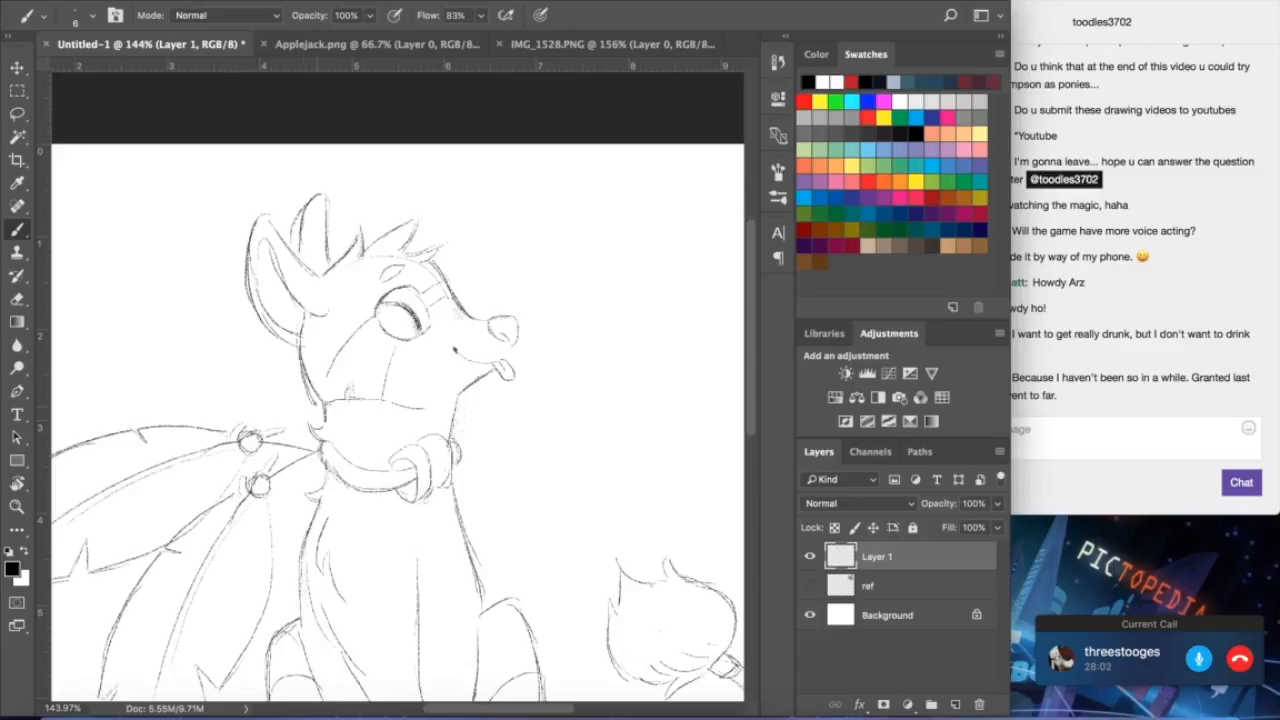
{"action": "left_click", "coordinate": [17, 298]}
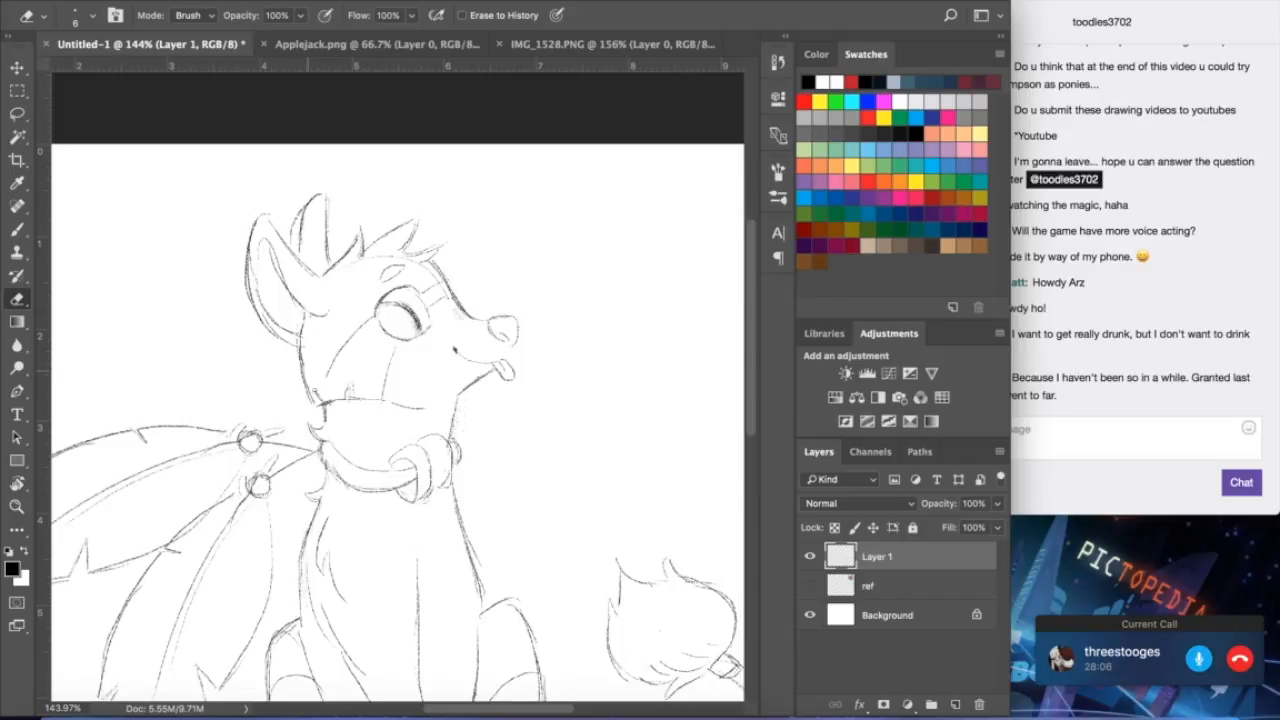
{"action": "left_click", "coordinate": [17, 229]}
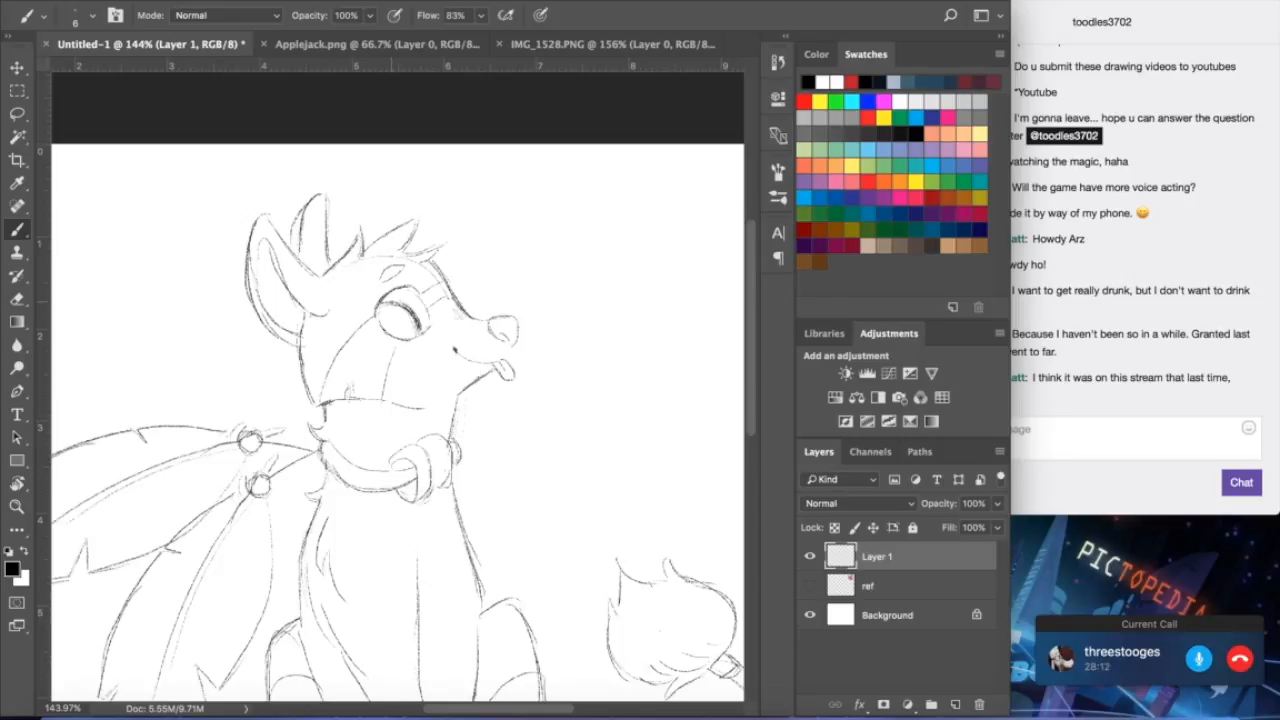
- Add a new layer directly above the ref layer and fill the eye's iris with grey using a 30 px brush
{"action": "left_click", "coordinate": [926, 594]}
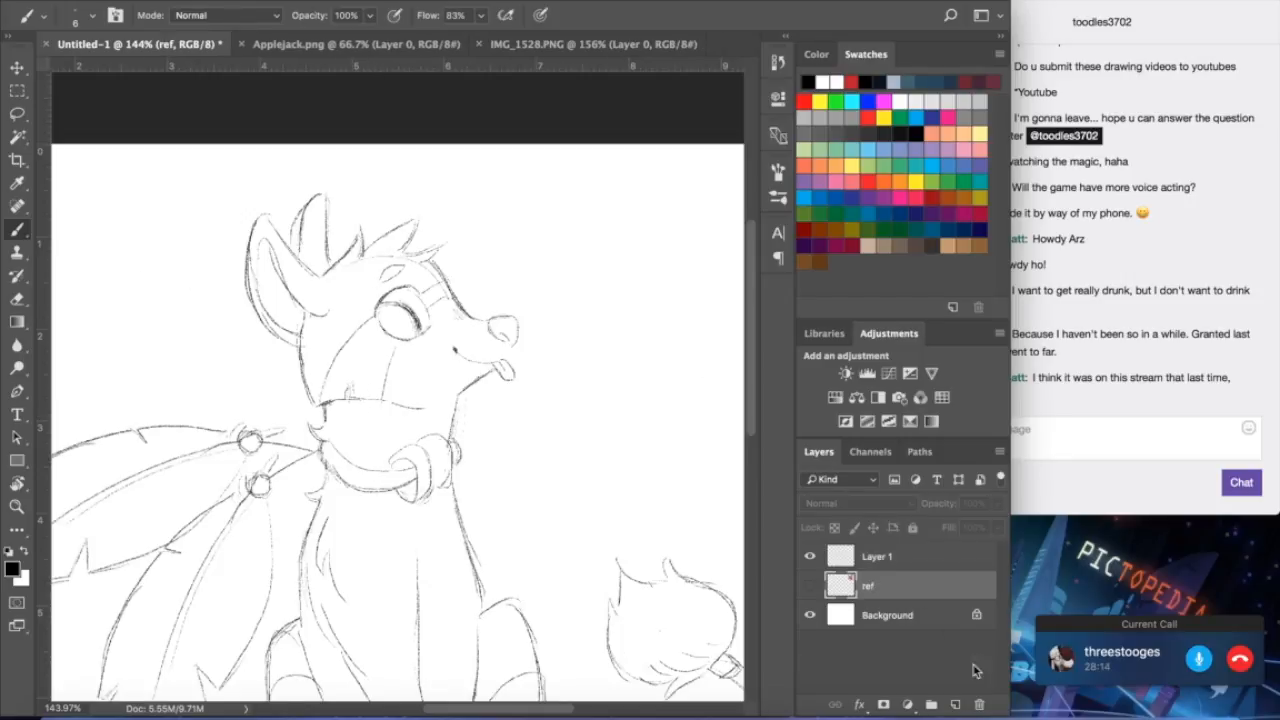
{"action": "left_click", "coordinate": [956, 705]}
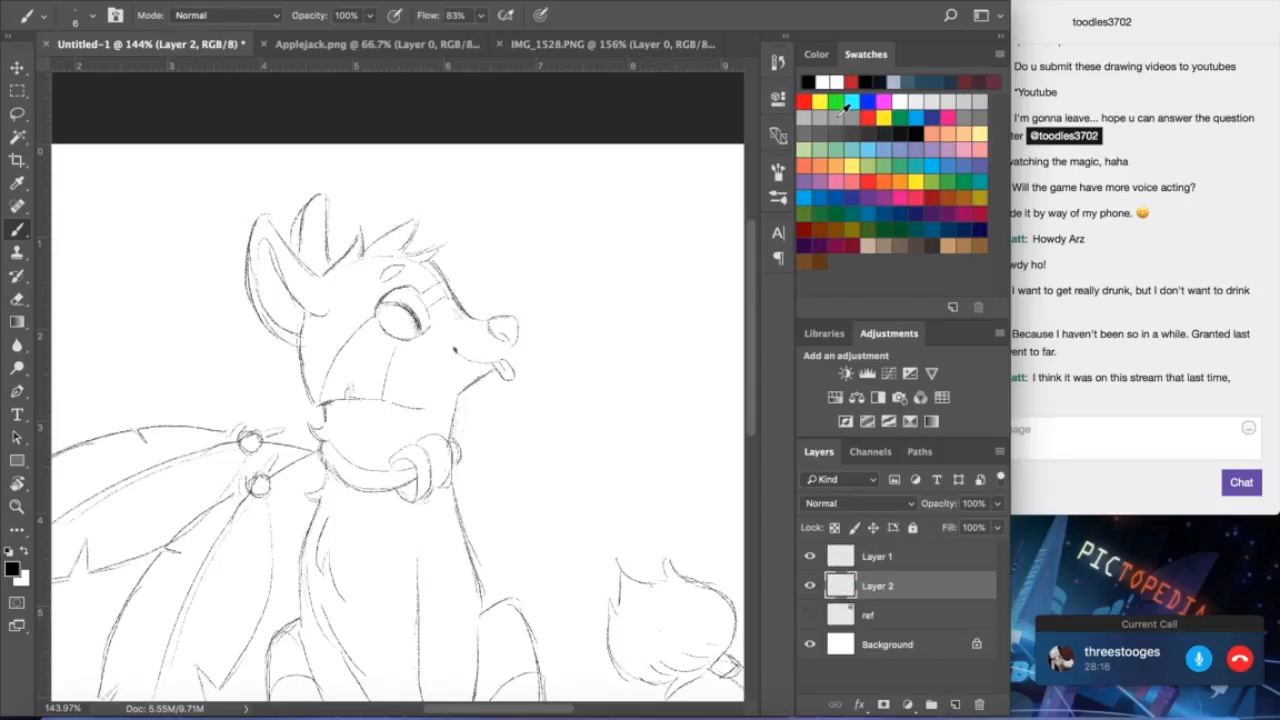
{"action": "left_click", "coordinate": [842, 113]}
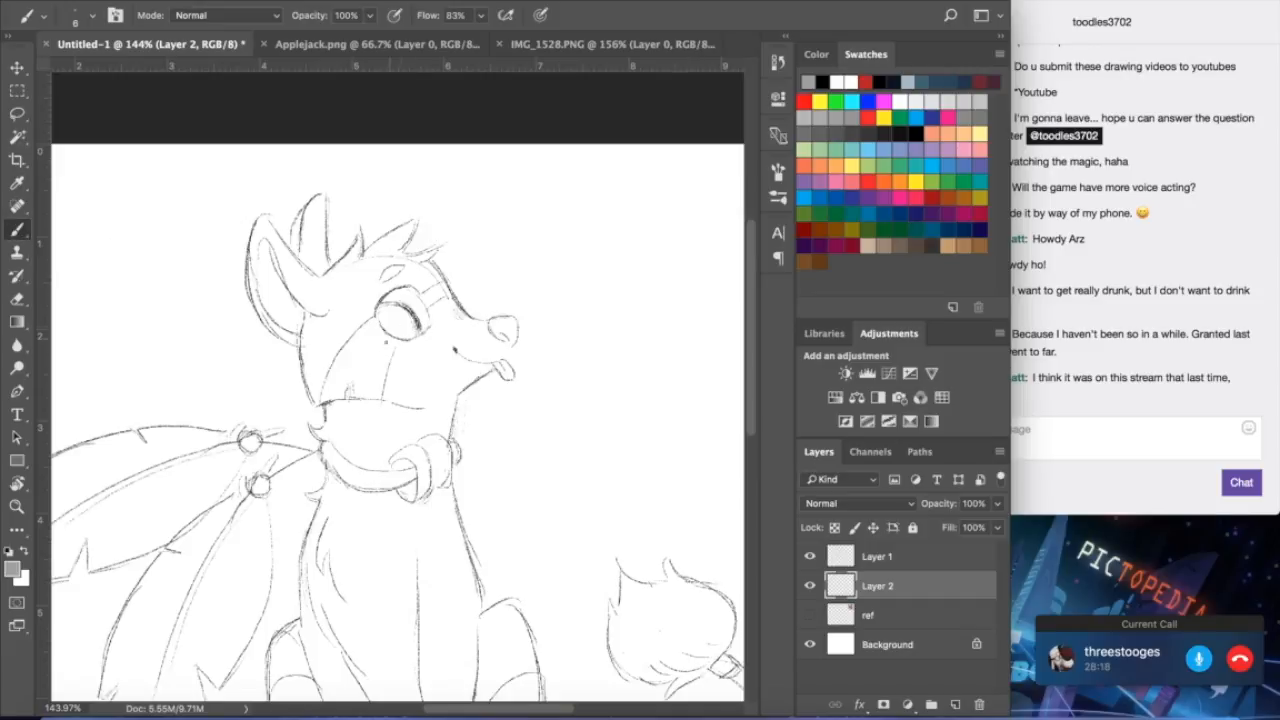
{"action": "key", "text": "bracketright"}
{"action": "key", "text": "bracketright"}
{"action": "left_click_drag", "start_coordinate": [389, 313], "coordinate": [408, 334]}
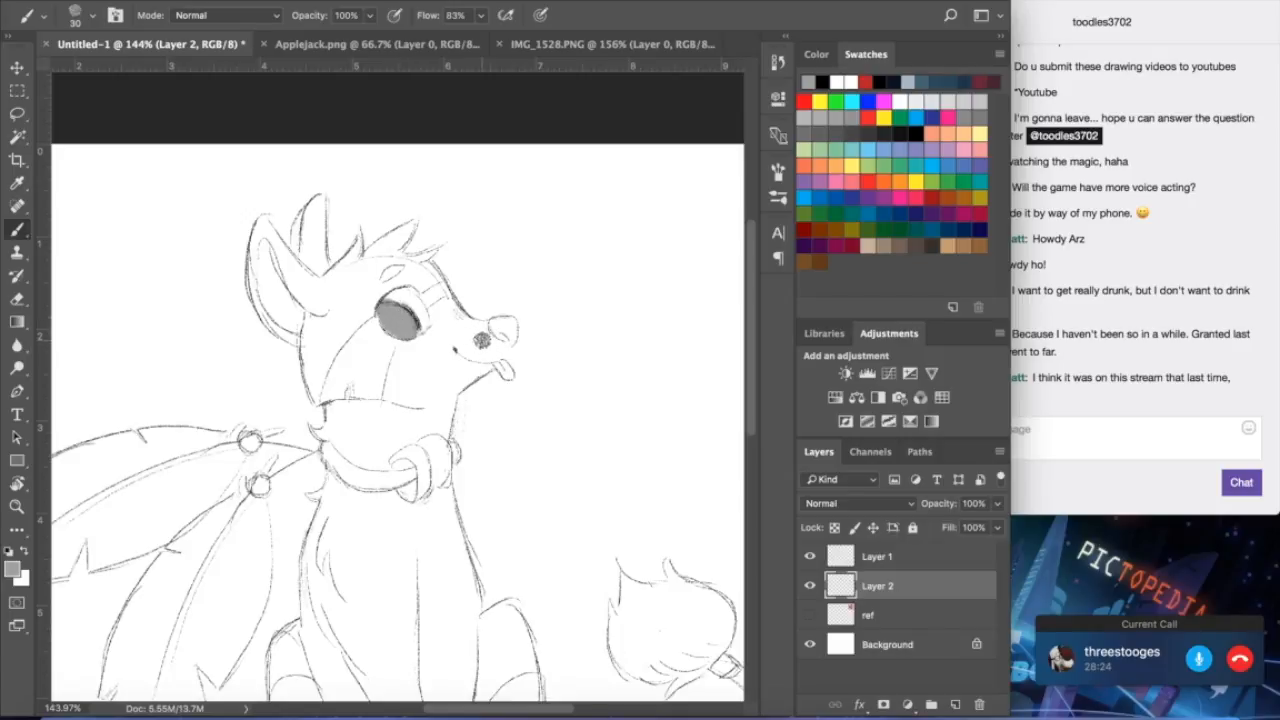
- Paint a lighter grey over the iris and switch to the Eraser
{"action": "left_click", "coordinate": [853, 131]}
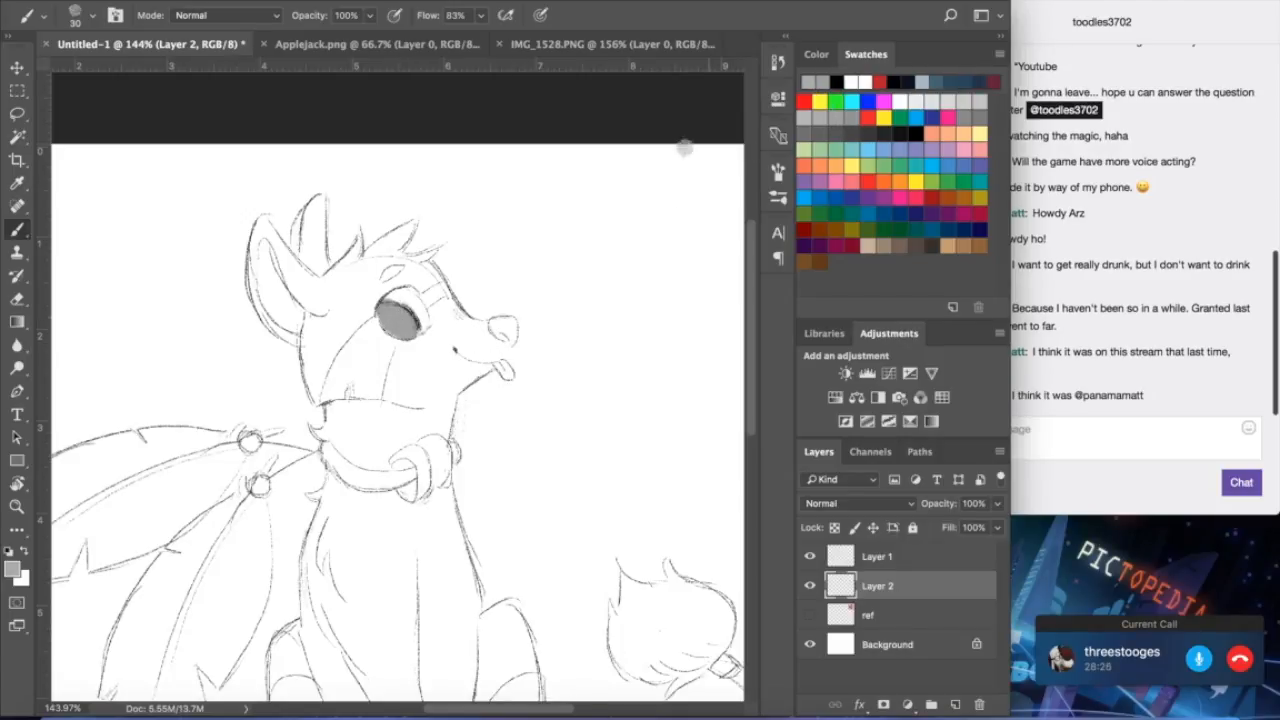
{"action": "left_click", "coordinate": [388, 322]}
{"action": "left_click_drag", "start_coordinate": [389, 324], "coordinate": [400, 318]}
{"action": "key", "text": "e"}
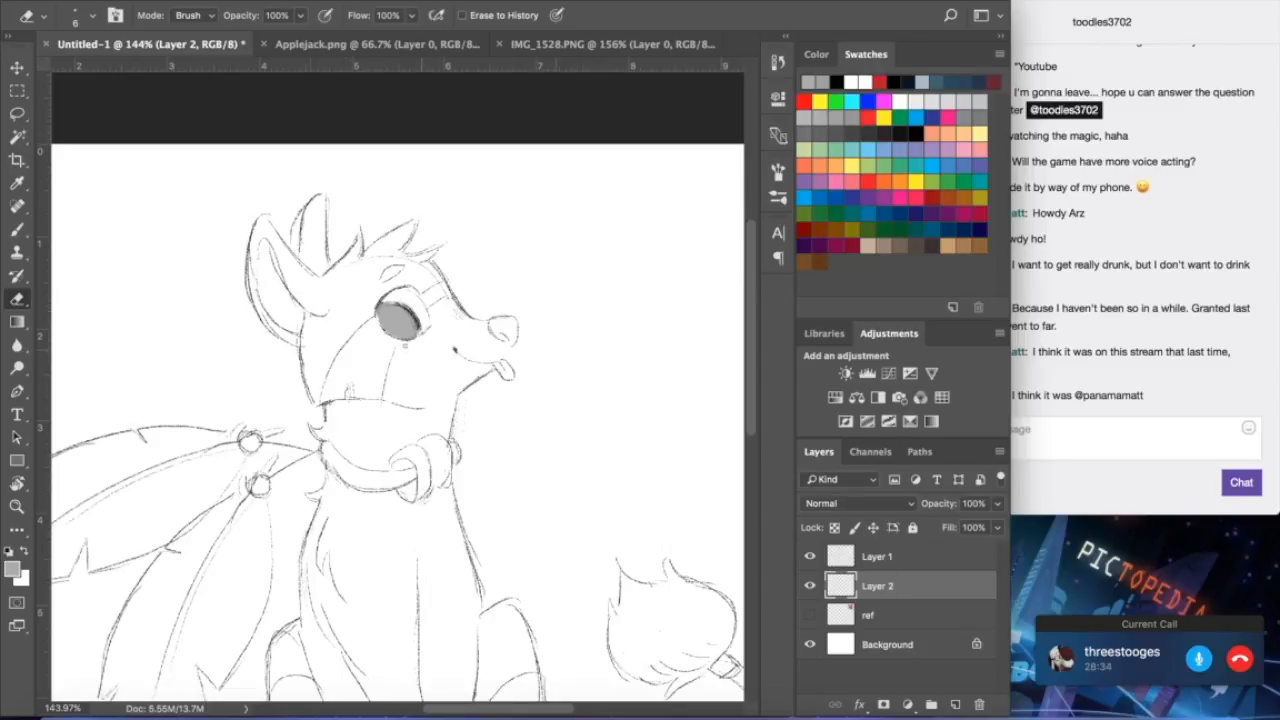
- Add a new layer above Layer 1 and paint a white highlight in the eye with an 8 px brush
{"action": "left_click", "coordinate": [920, 560]}
{"action": "left_click", "coordinate": [810, 558]}
{"action": "left_click", "coordinate": [810, 558]}
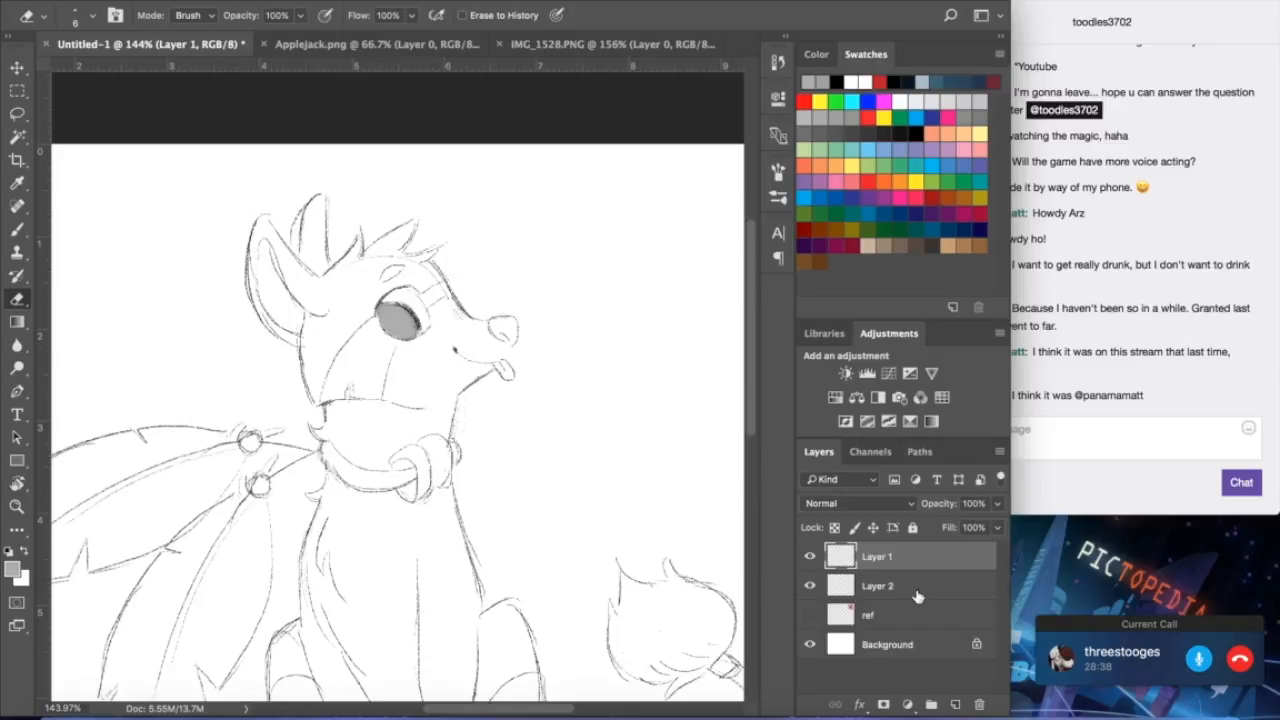
{"action": "left_click", "coordinate": [955, 704]}
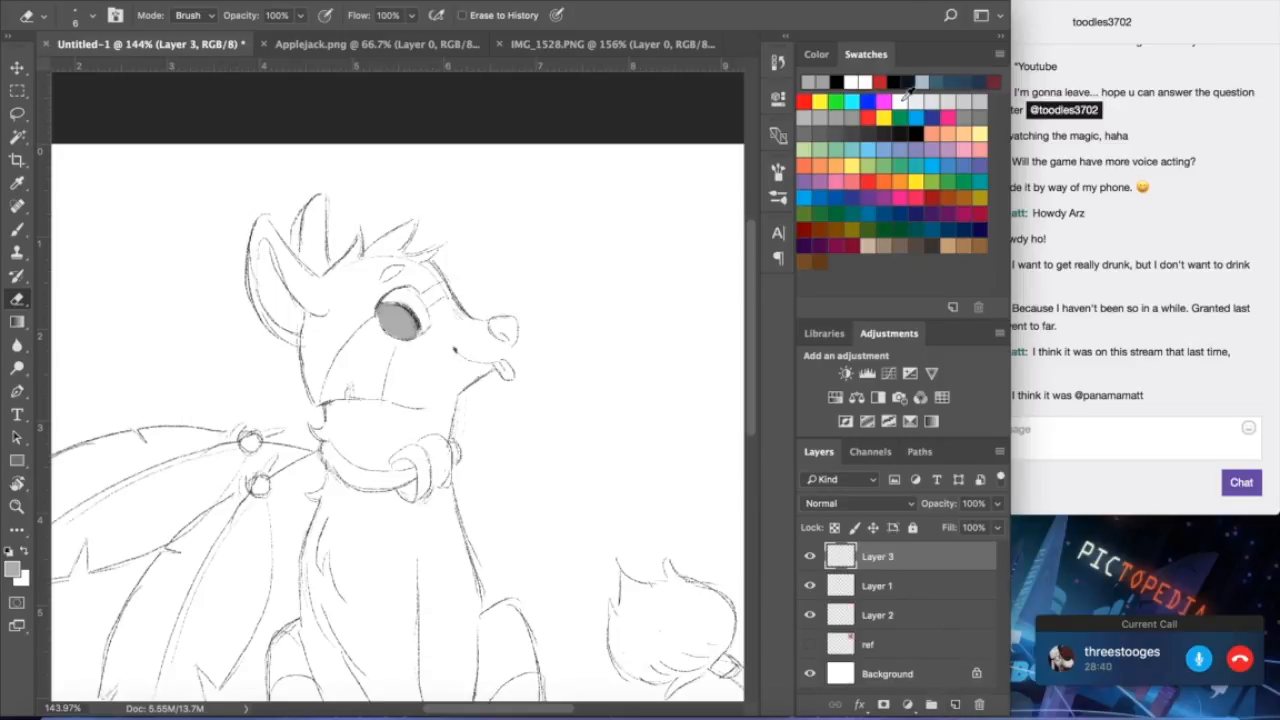
{"action": "left_click", "coordinate": [17, 230]}
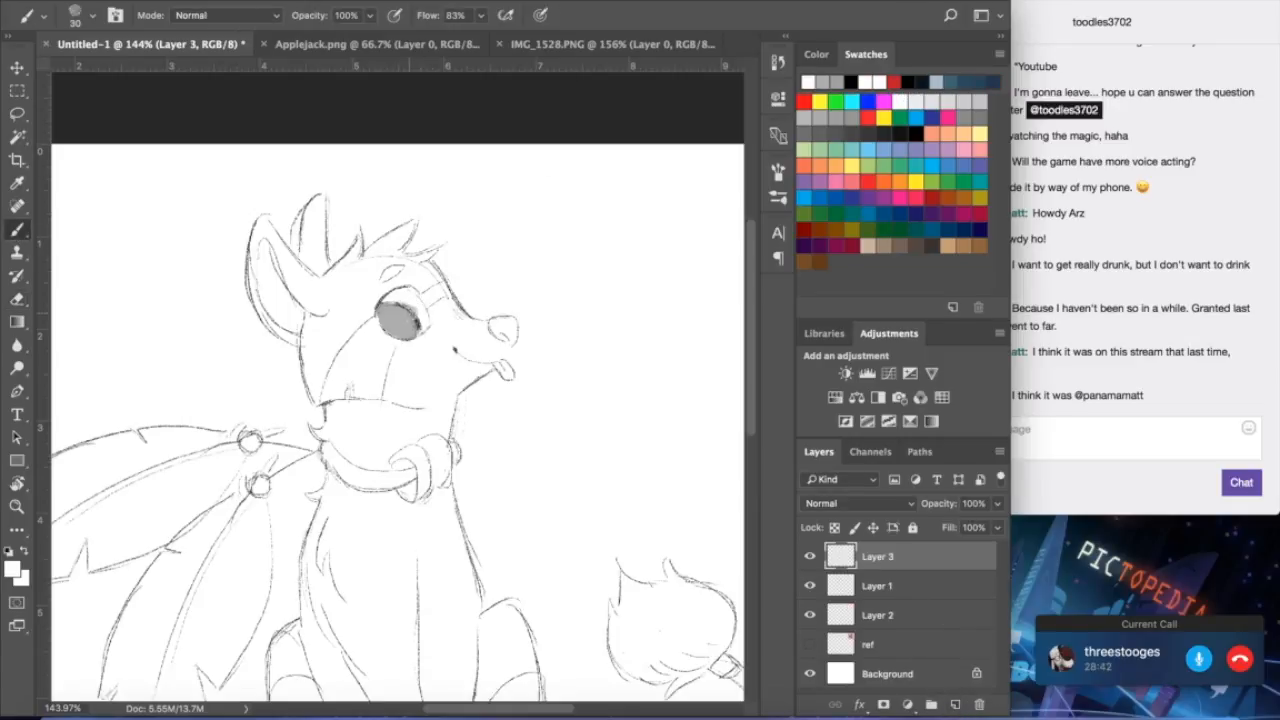
{"action": "key", "text": "bracketleft"}
{"action": "key", "text": "bracketleft"}
{"action": "key", "text": "bracketleft"}
{"action": "key", "text": "bracketleft"}
- Check the IMG_1528 reference and select both neck feathers by tracing their outlines with the Lasso tool
{"action": "scroll", "coordinate": [466, 374], "scroll_direction": "down", "scroll_amount": 3}
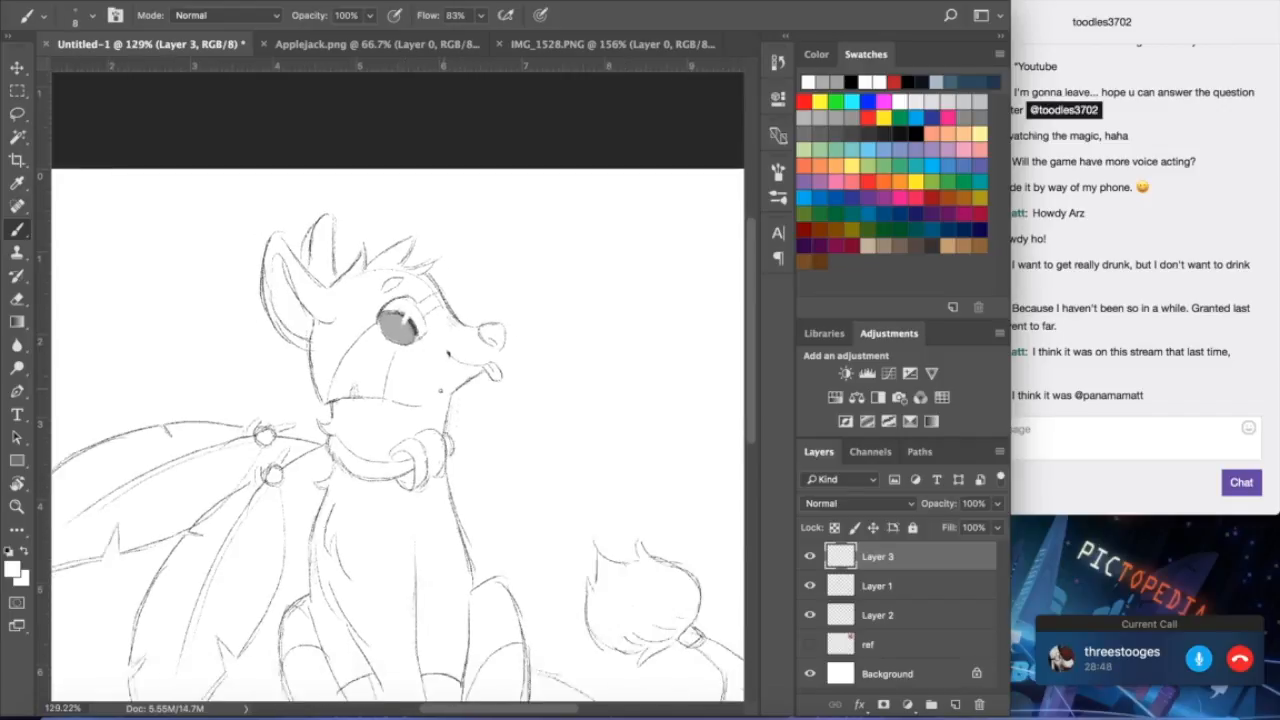
{"action": "scroll", "coordinate": [433, 374], "scroll_direction": "down", "scroll_amount": 2}
{"action": "scroll", "coordinate": [433, 391], "scroll_direction": "down", "scroll_amount": 3}
{"action": "scroll", "coordinate": [433, 391], "scroll_direction": "left", "scroll_amount": 2}
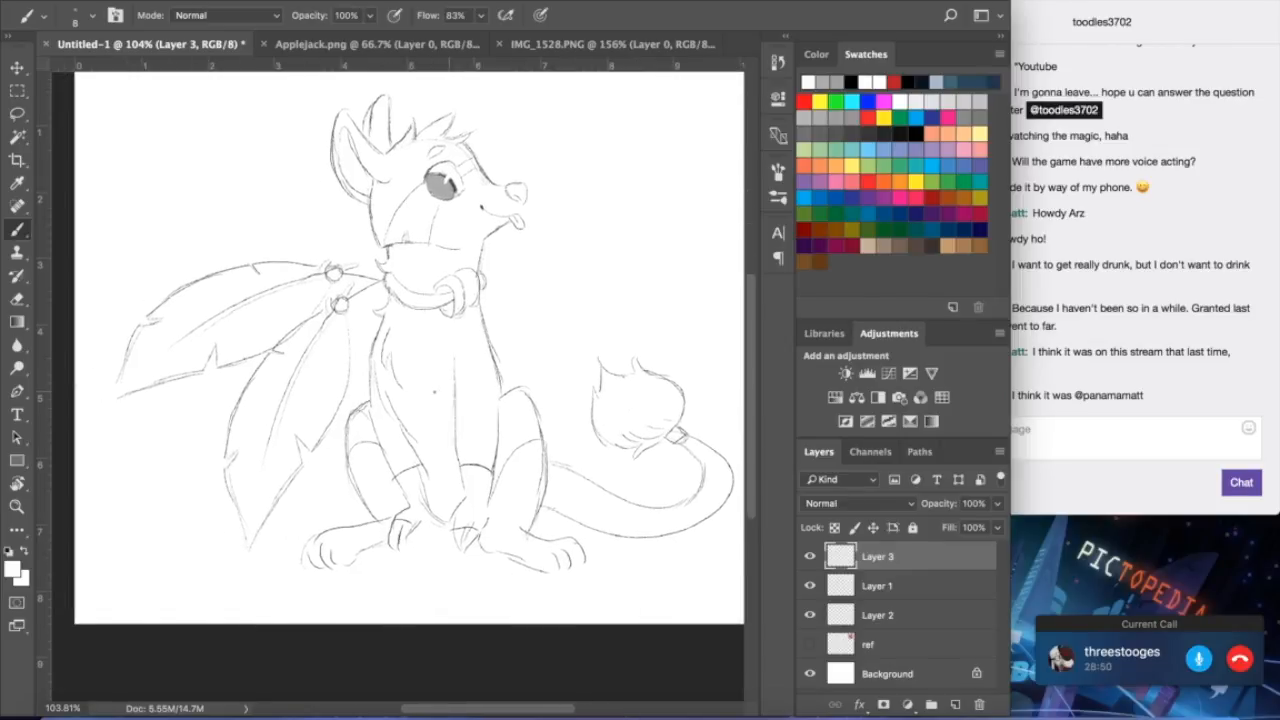
{"action": "left_click", "coordinate": [17, 113]}
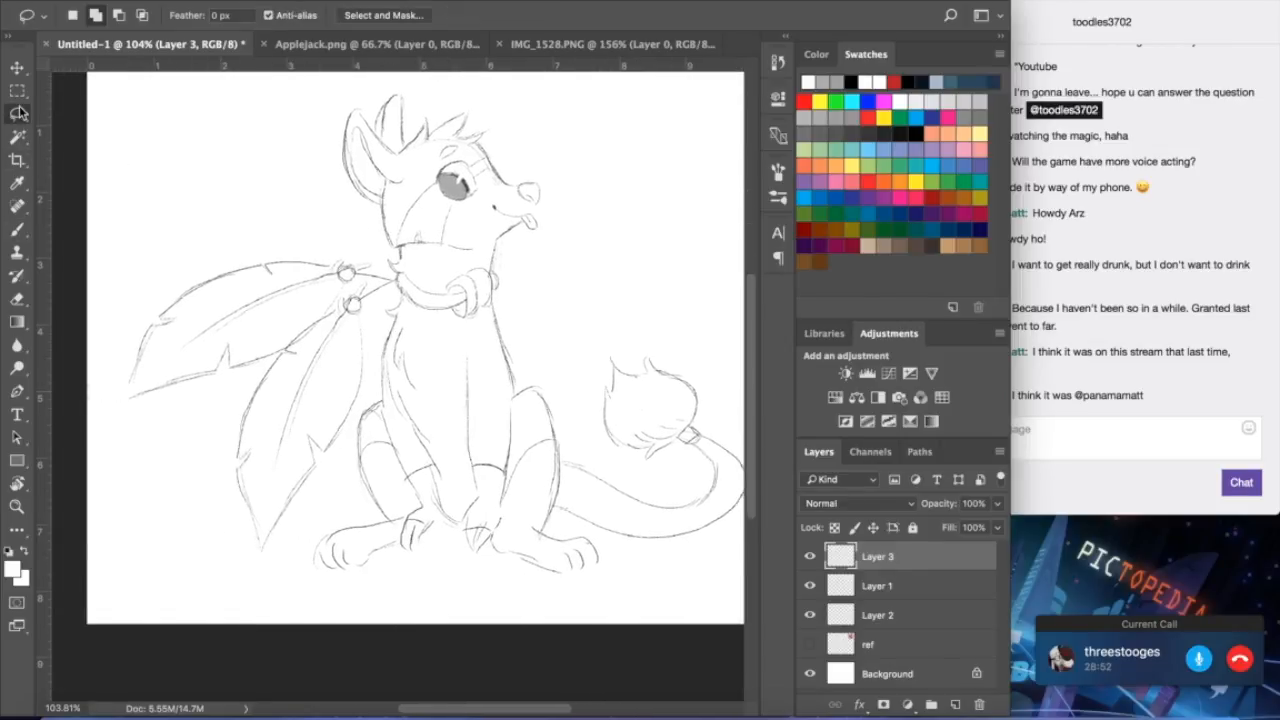
{"action": "left_click", "coordinate": [440, 46]}
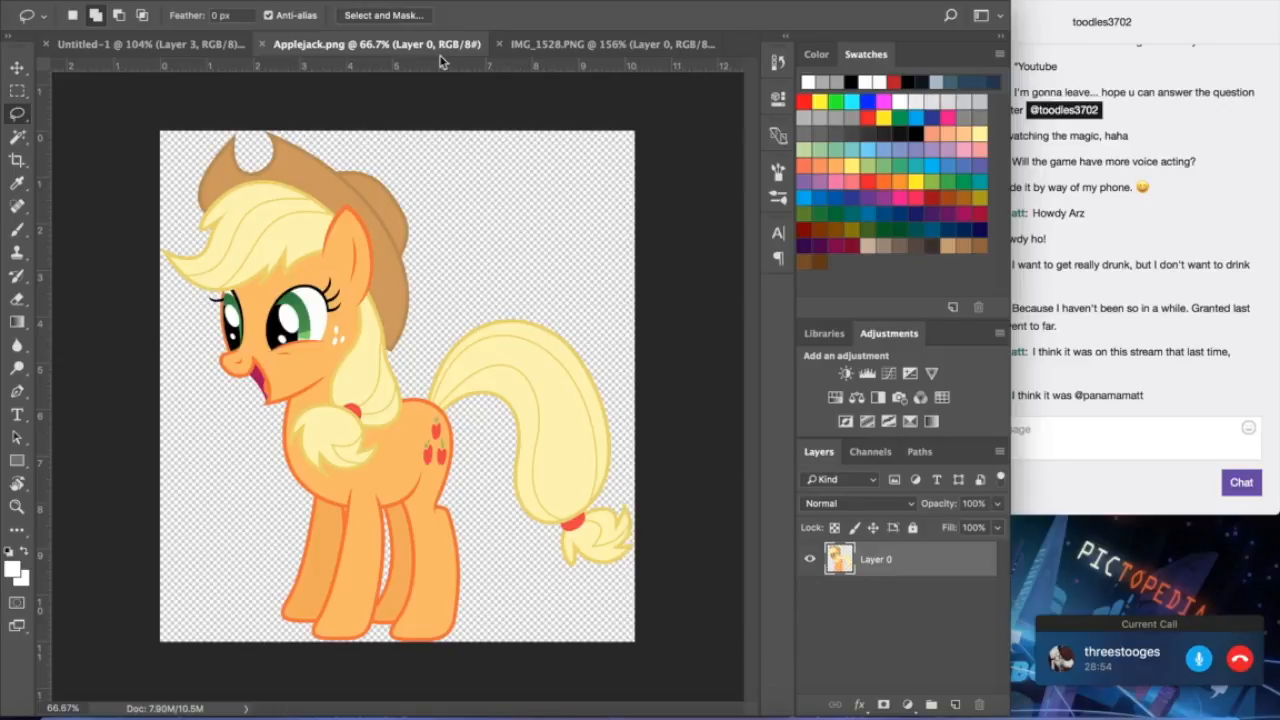
{"action": "left_click", "coordinate": [530, 48]}
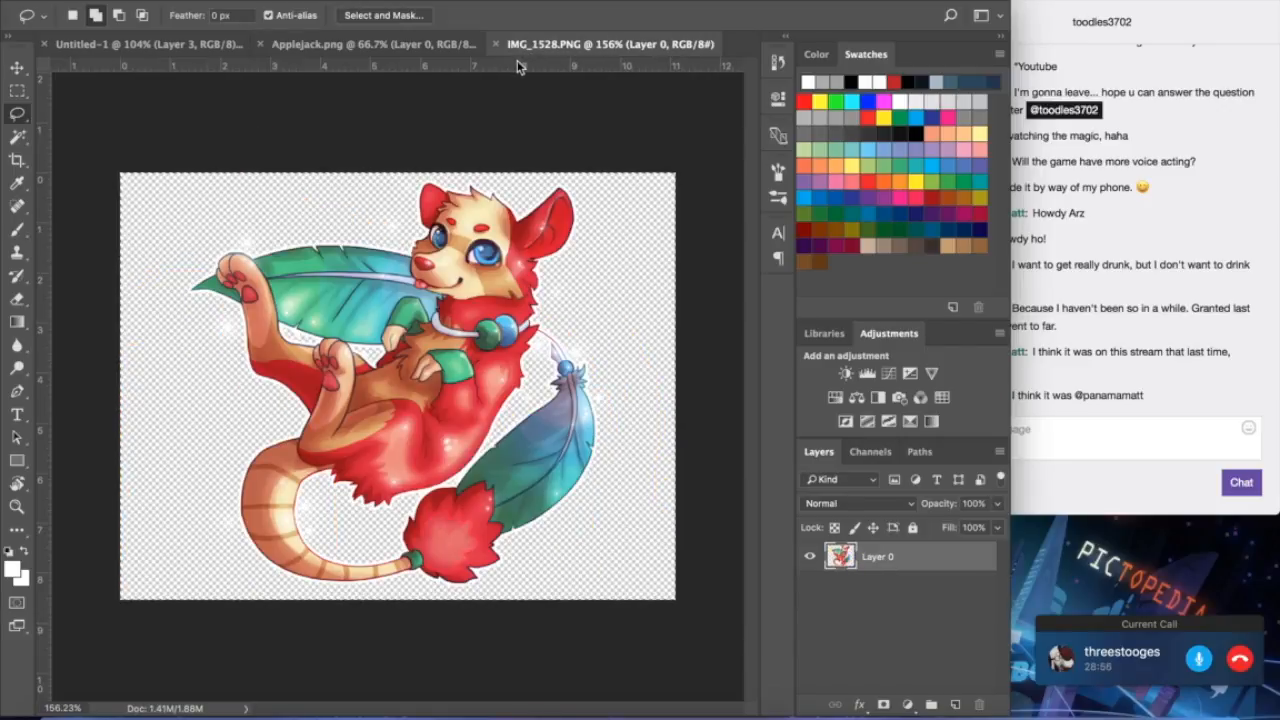
{"action": "left_click", "coordinate": [166, 50]}
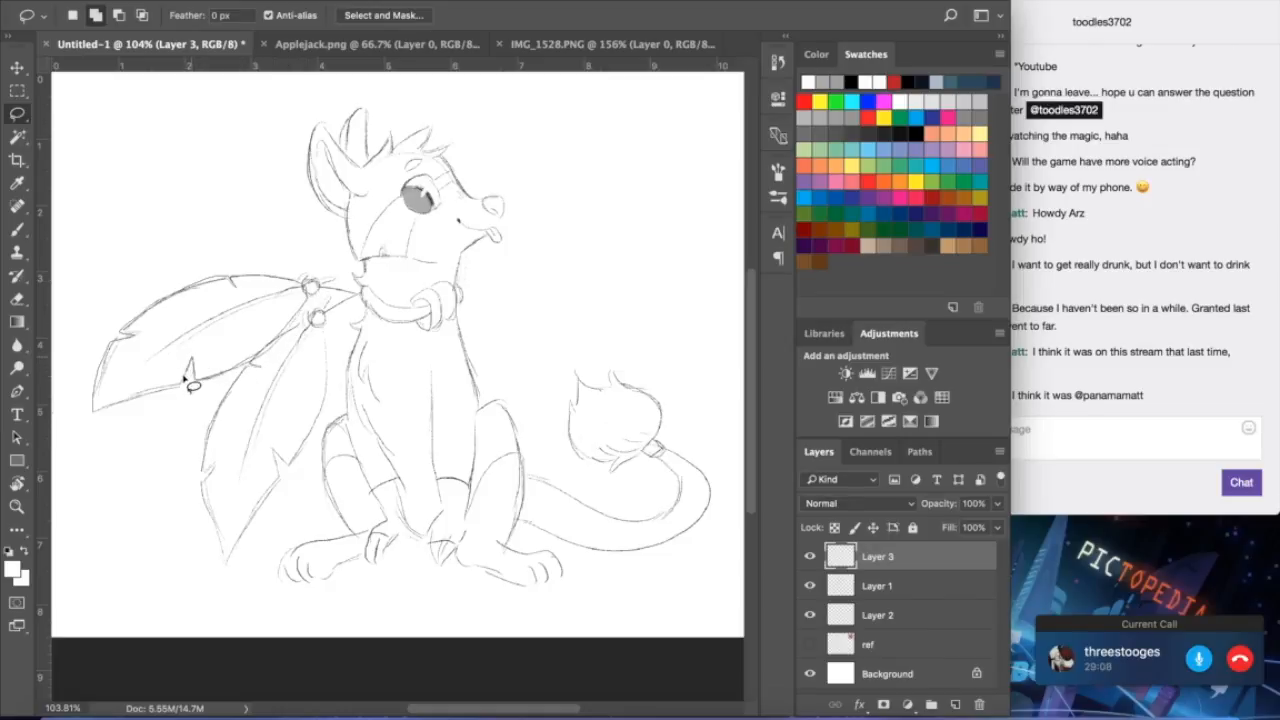
{"action": "left_click_drag", "start_coordinate": [137, 404], "coordinate": [100, 424]}
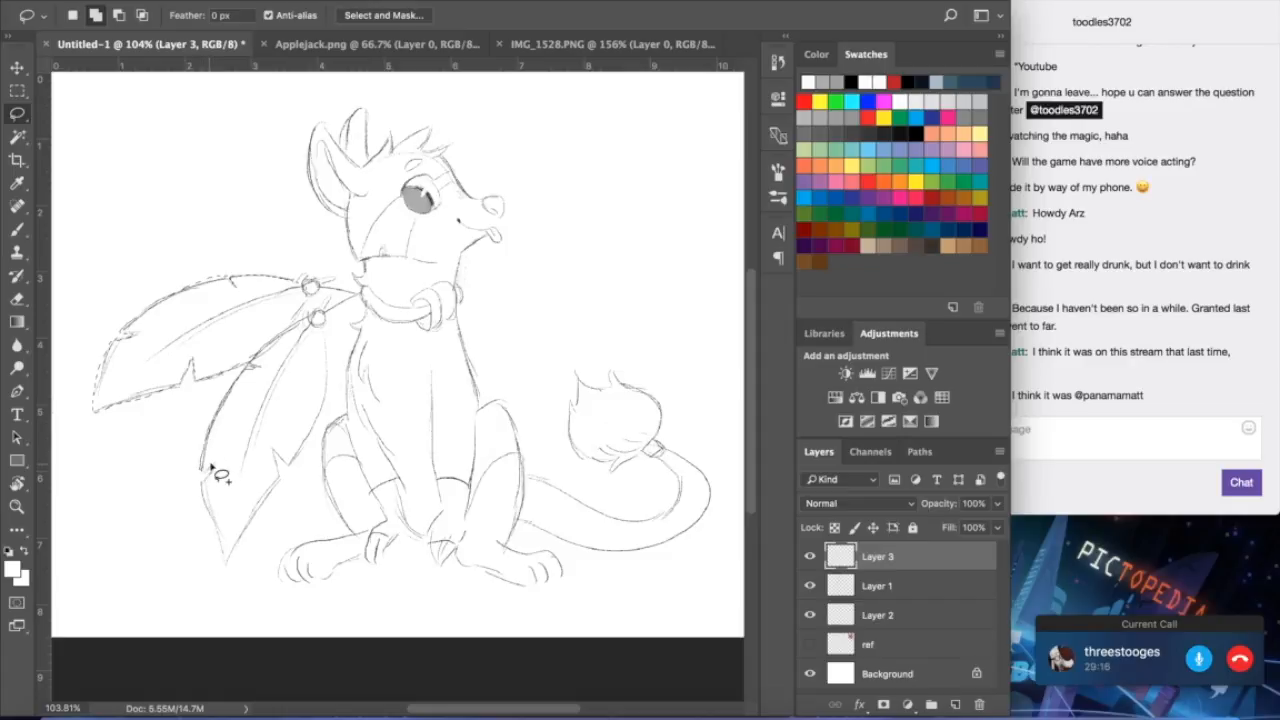
{"action": "mouse_move", "coordinate": [207, 507]}
{"action": "left_mouse_down"}
{"action": "mouse_move", "coordinate": [227, 569]}
{"action": "mouse_move", "coordinate": [280, 478]}
{"action": "mouse_move", "coordinate": [272, 447]}
{"action": "mouse_move", "coordinate": [288, 463]}
{"action": "mouse_move", "coordinate": [318, 415]}
{"action": "mouse_move", "coordinate": [316, 320]}
{"action": "left_mouse_up"}
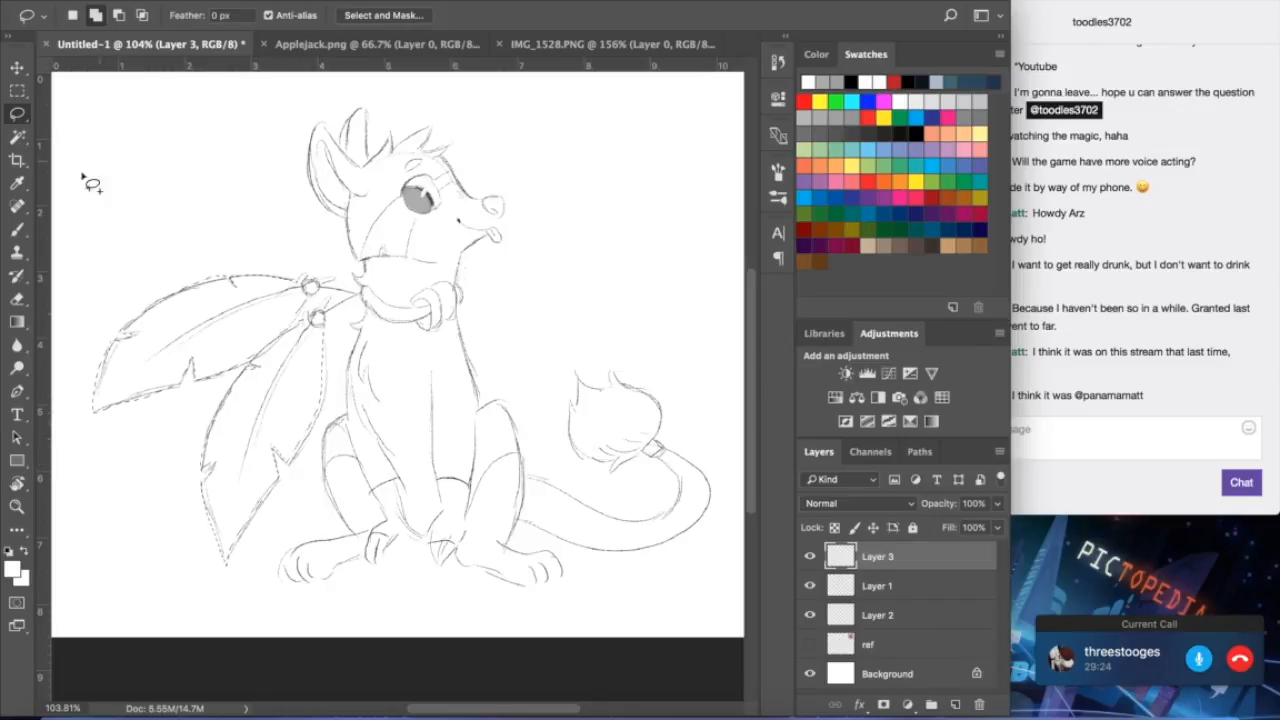
- Fill the selected feathers with a grey-to-transparent gradient fading towards the collar, on a new layer beneath Layer 2, and clear the selection
{"action": "left_click", "coordinate": [16, 322]}
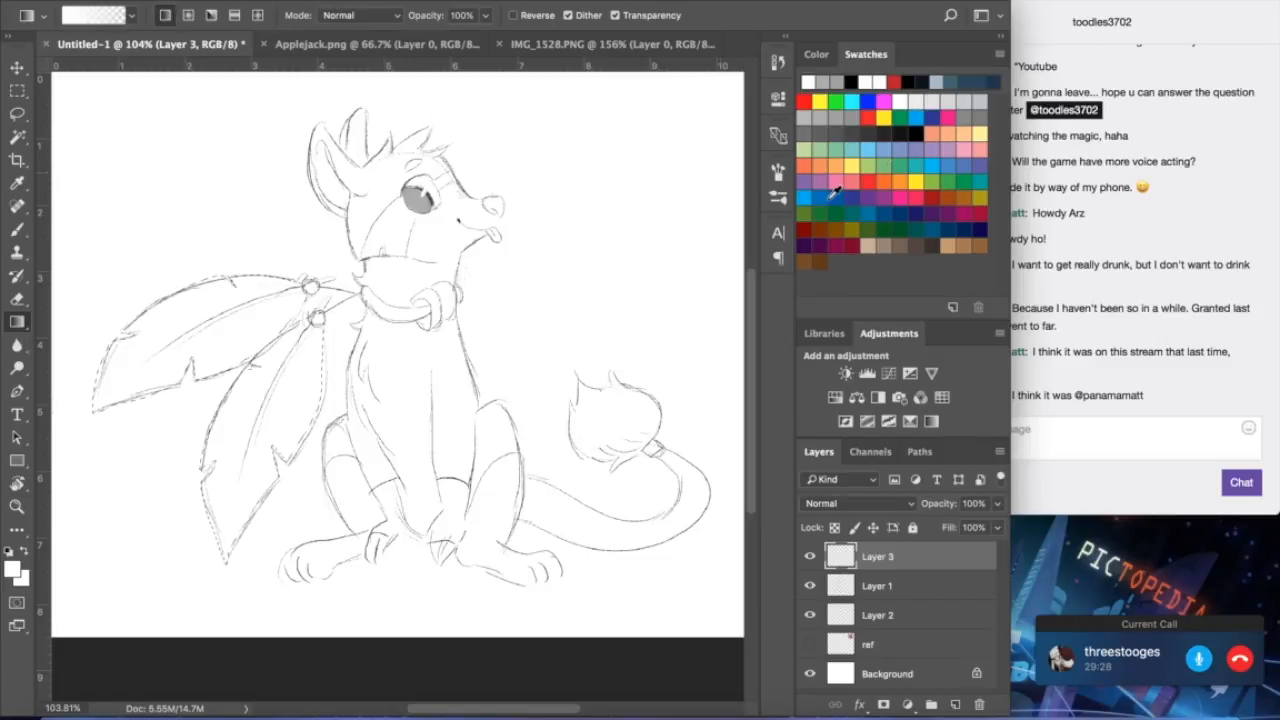
{"action": "left_click", "coordinate": [836, 116]}
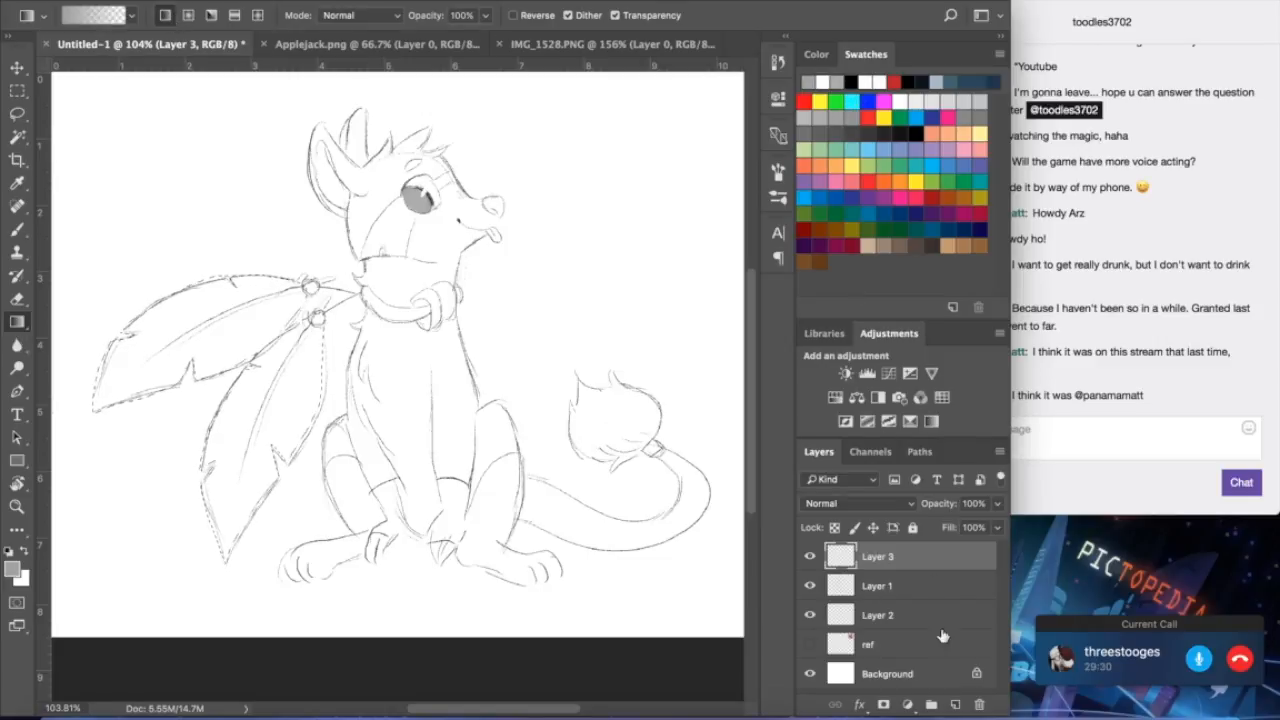
{"action": "left_click", "coordinate": [955, 704]}
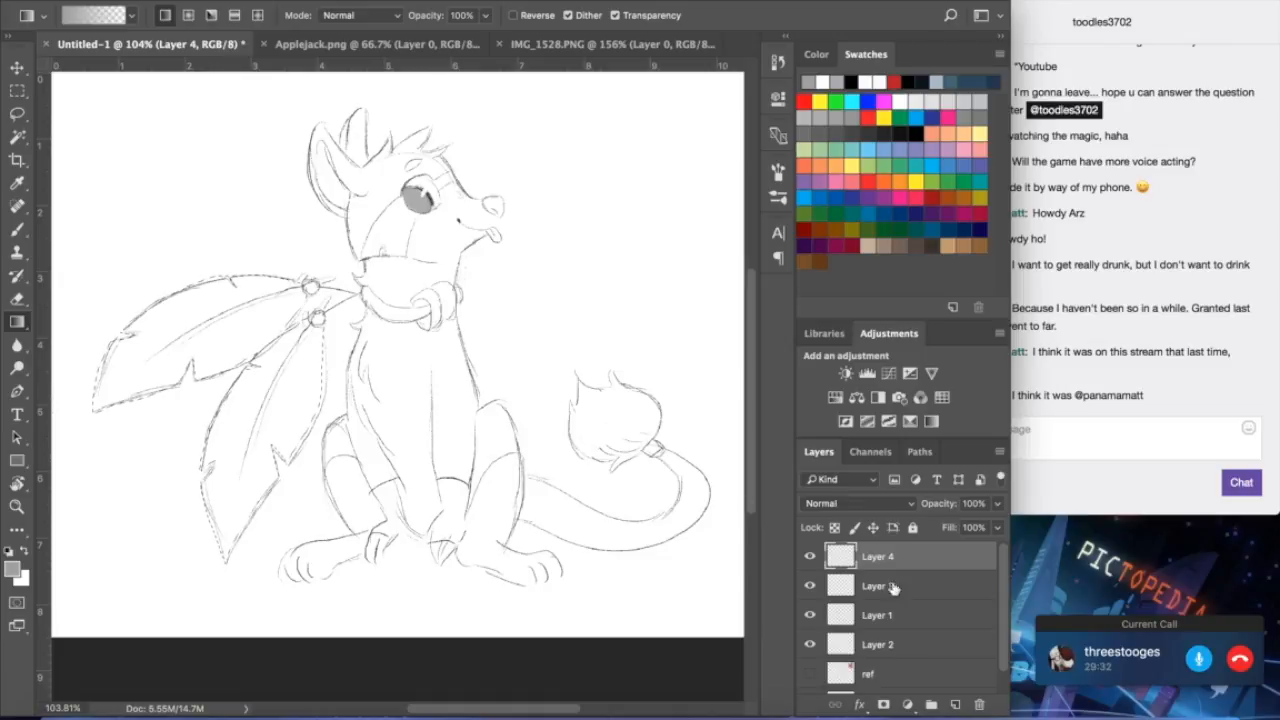
{"action": "left_click_drag", "start_coordinate": [918, 566], "coordinate": [866, 640]}
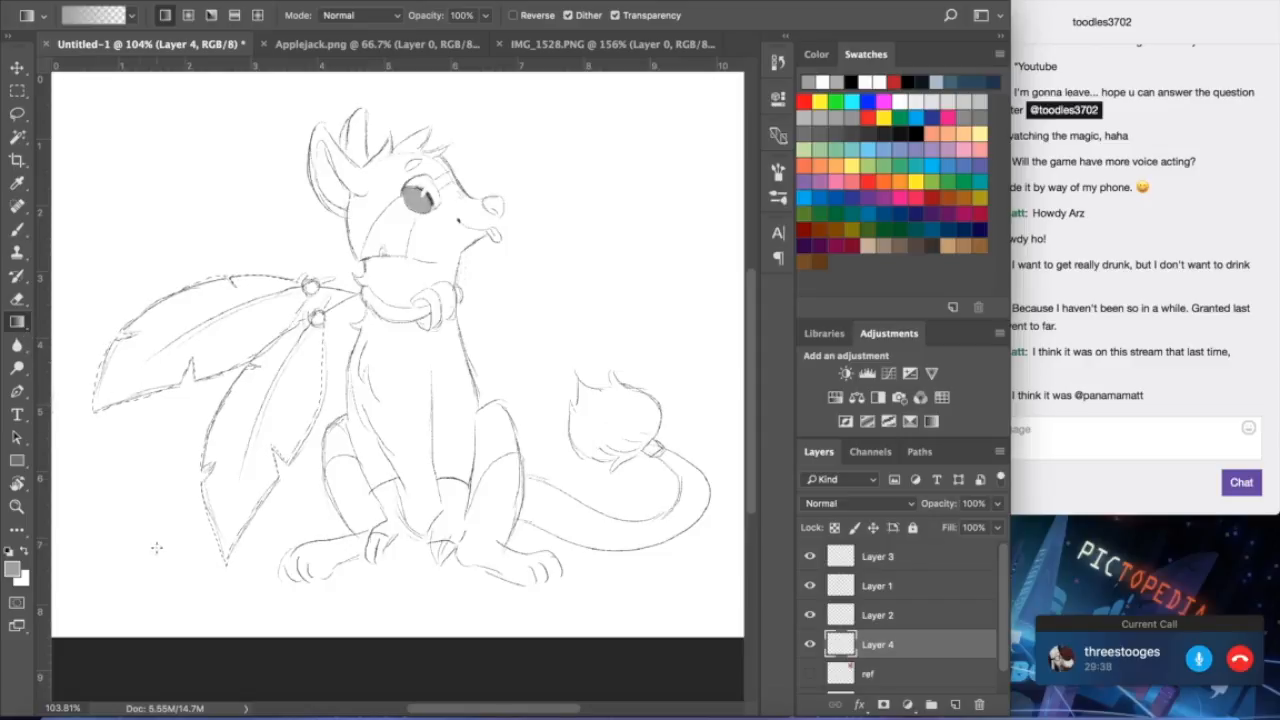
{"action": "left_click_drag", "start_coordinate": [109, 577], "coordinate": [284, 325]}
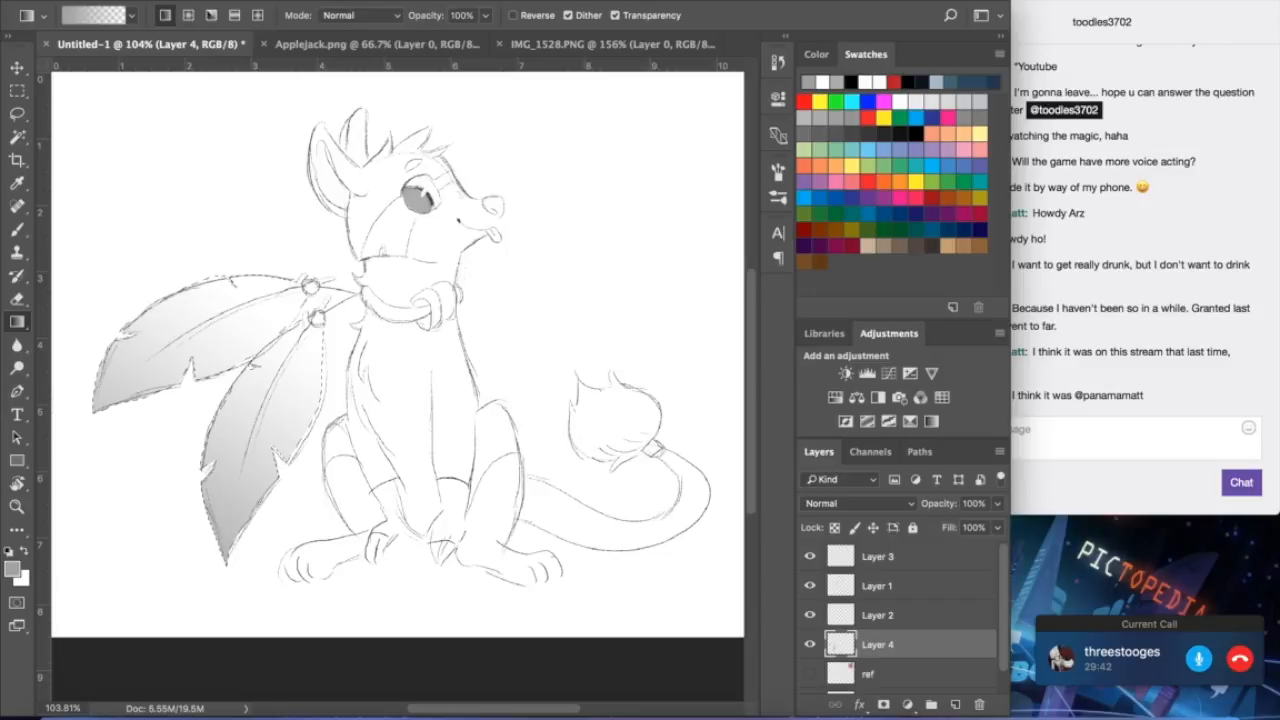
{"action": "left_click", "coordinate": [345, 3]}
{"action": "left_click", "coordinate": [368, 8]}
{"action": "left_click", "coordinate": [372, 3]}
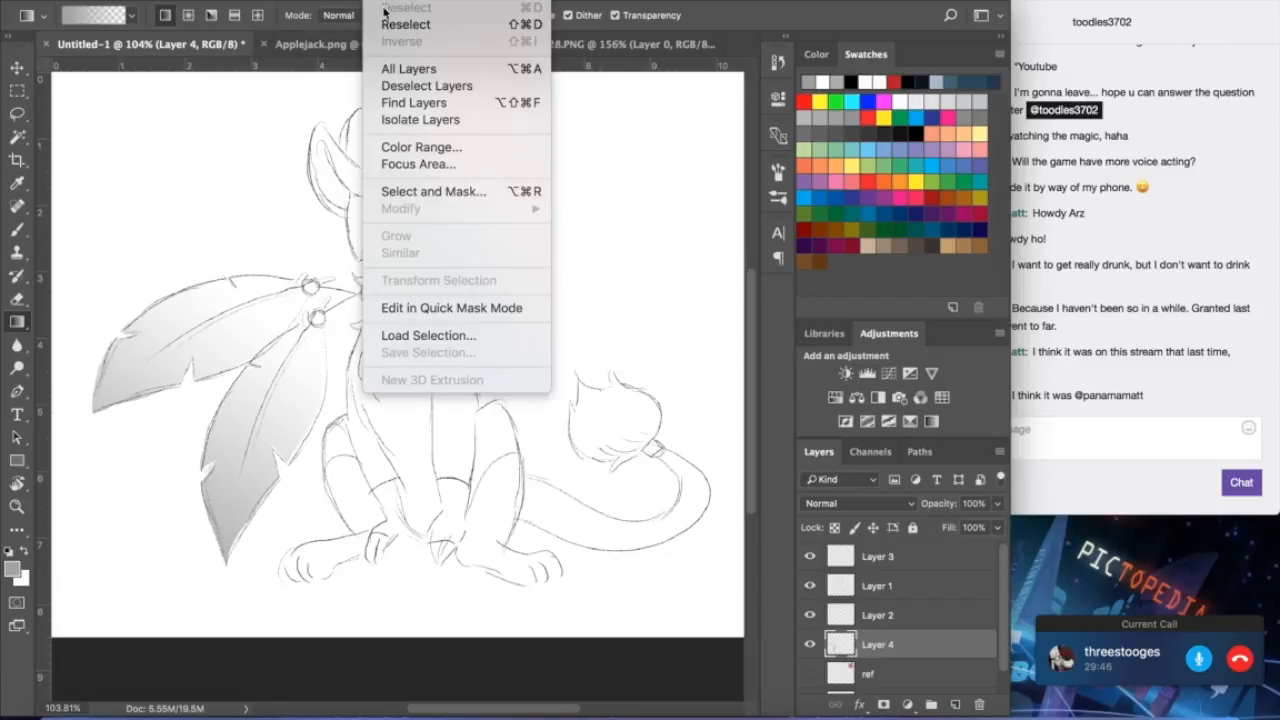
{"action": "left_click", "coordinate": [379, 9]}
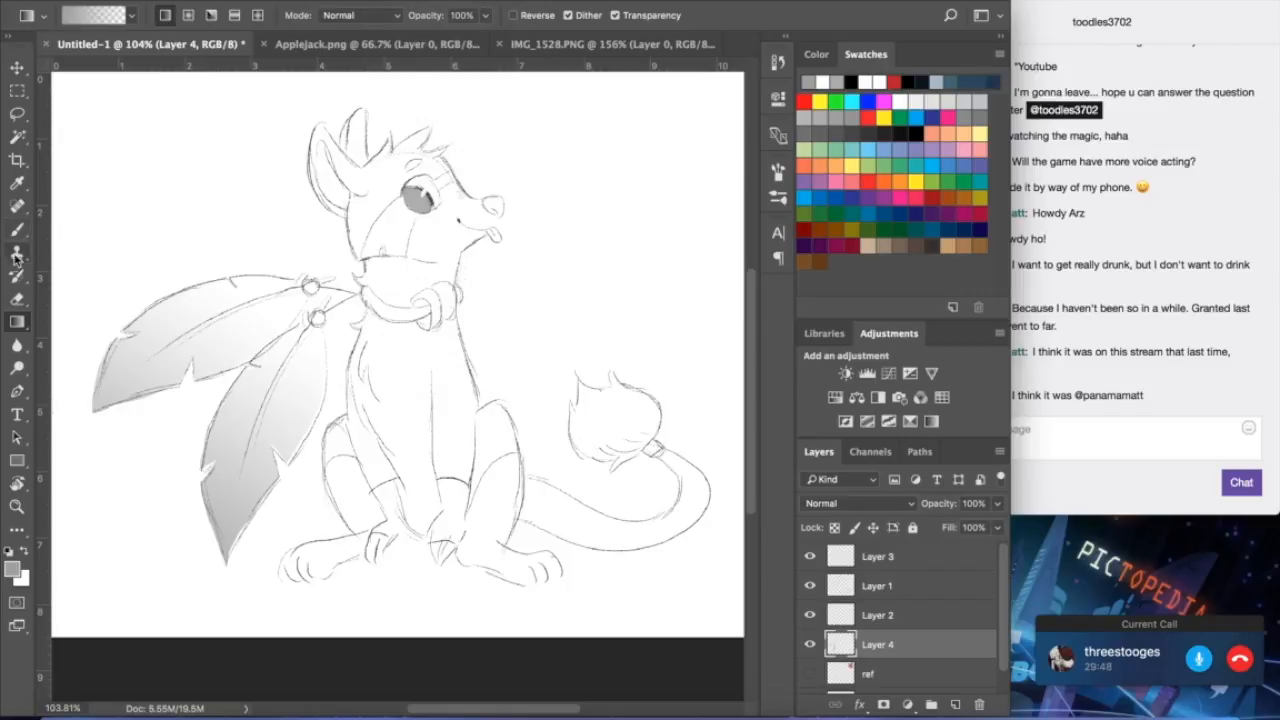
- Sample the grey of the eye with the Eyedropper and return to the Brush
{"action": "left_click", "coordinate": [18, 298]}
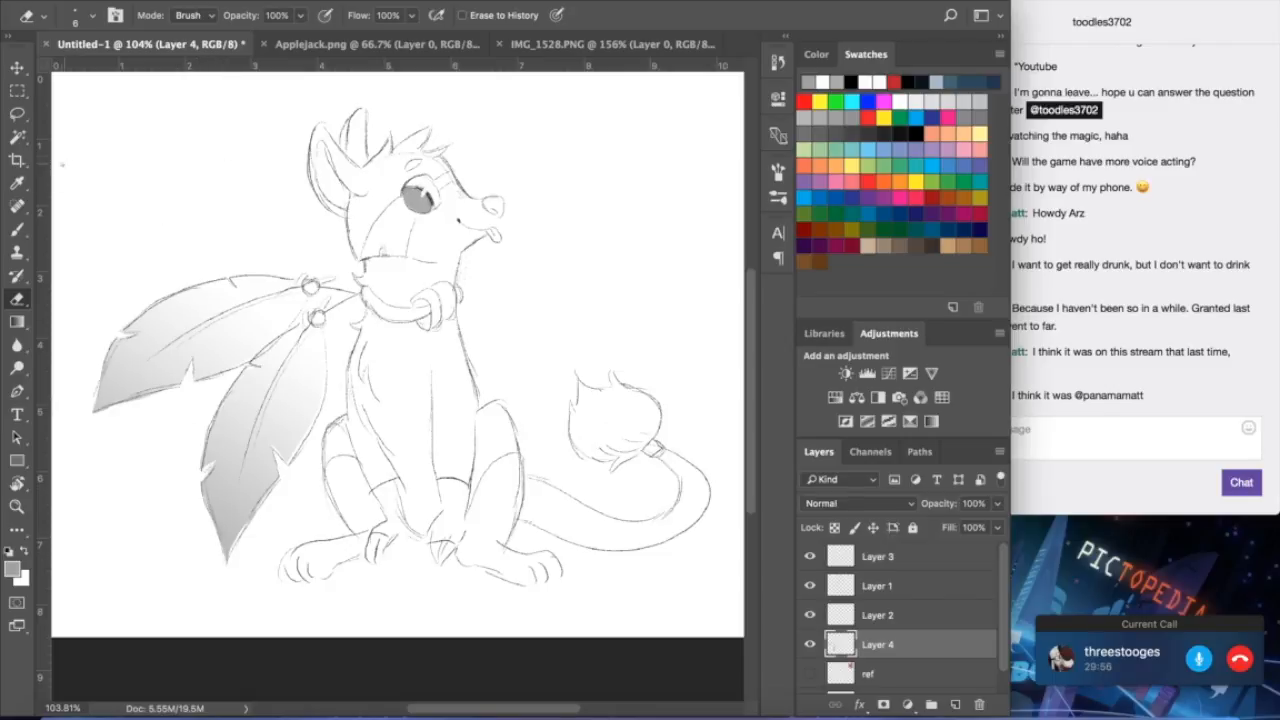
{"action": "left_click", "coordinate": [17, 183]}
{"action": "left_click", "coordinate": [422, 195]}
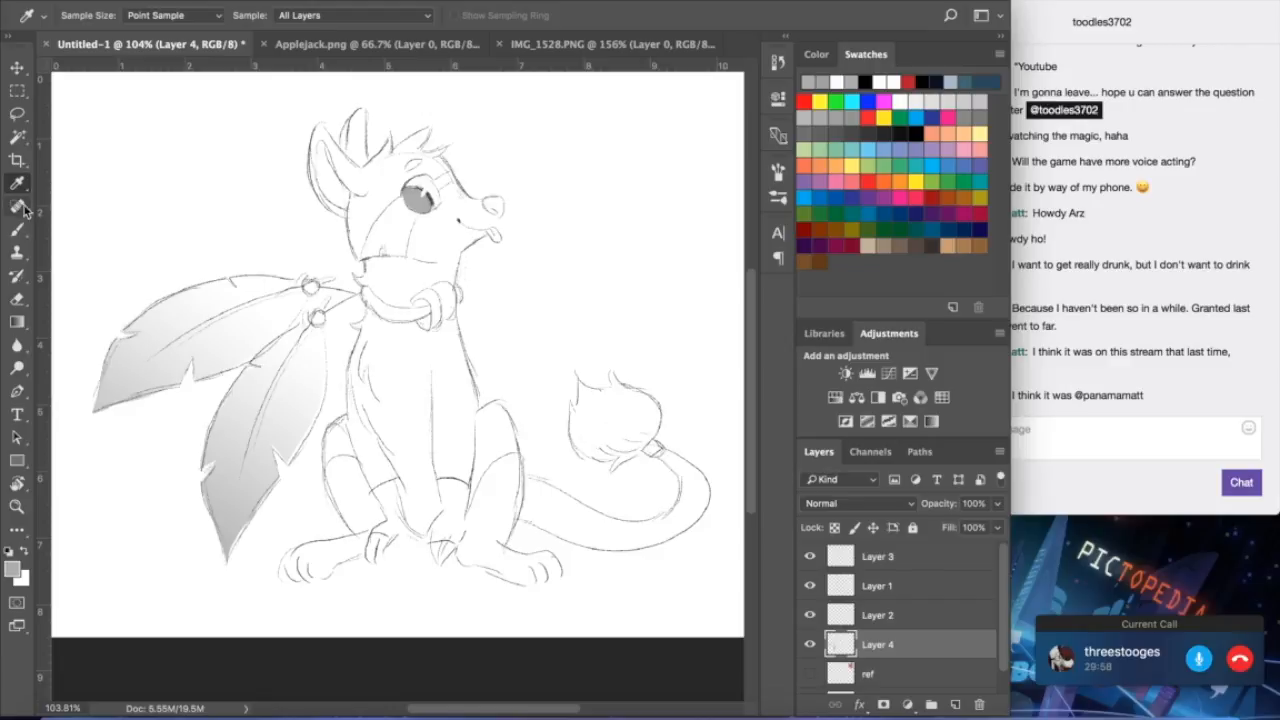
{"action": "left_click", "coordinate": [17, 229]}
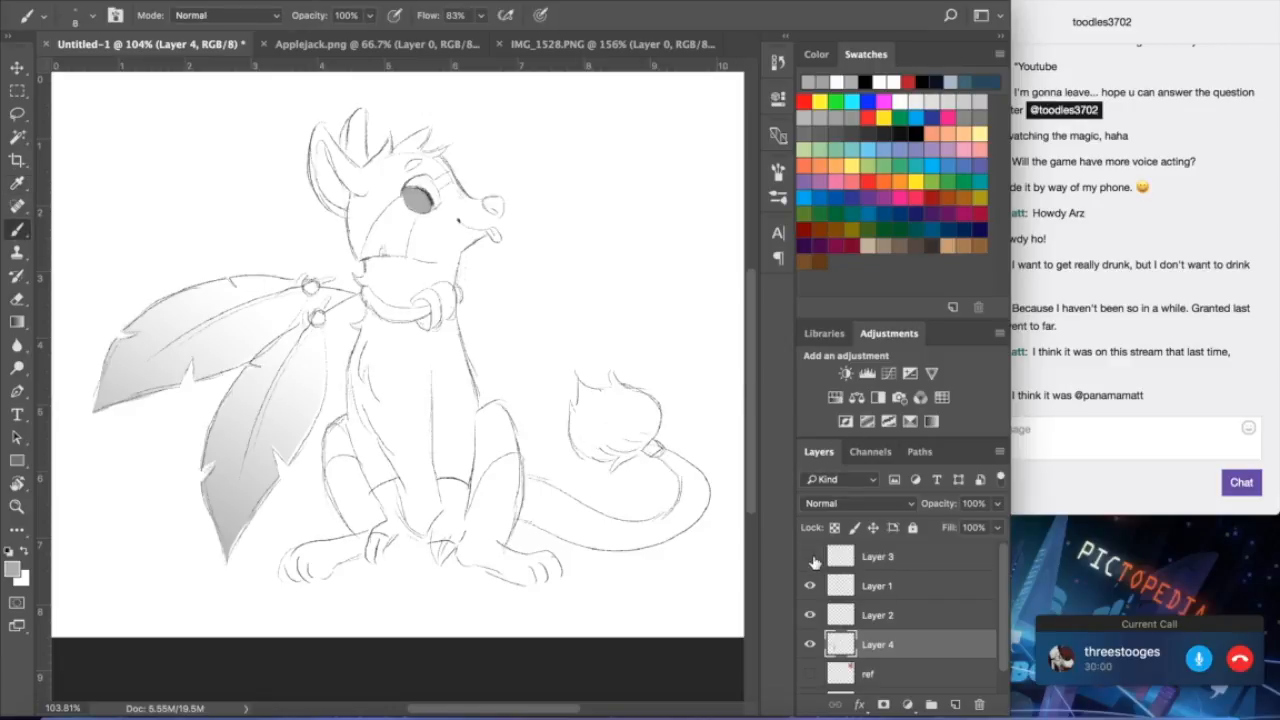
- Rename the eye highlight layer "eye shine" and the line art layer "Ink"
{"action": "double_click", "coordinate": [873, 557]}
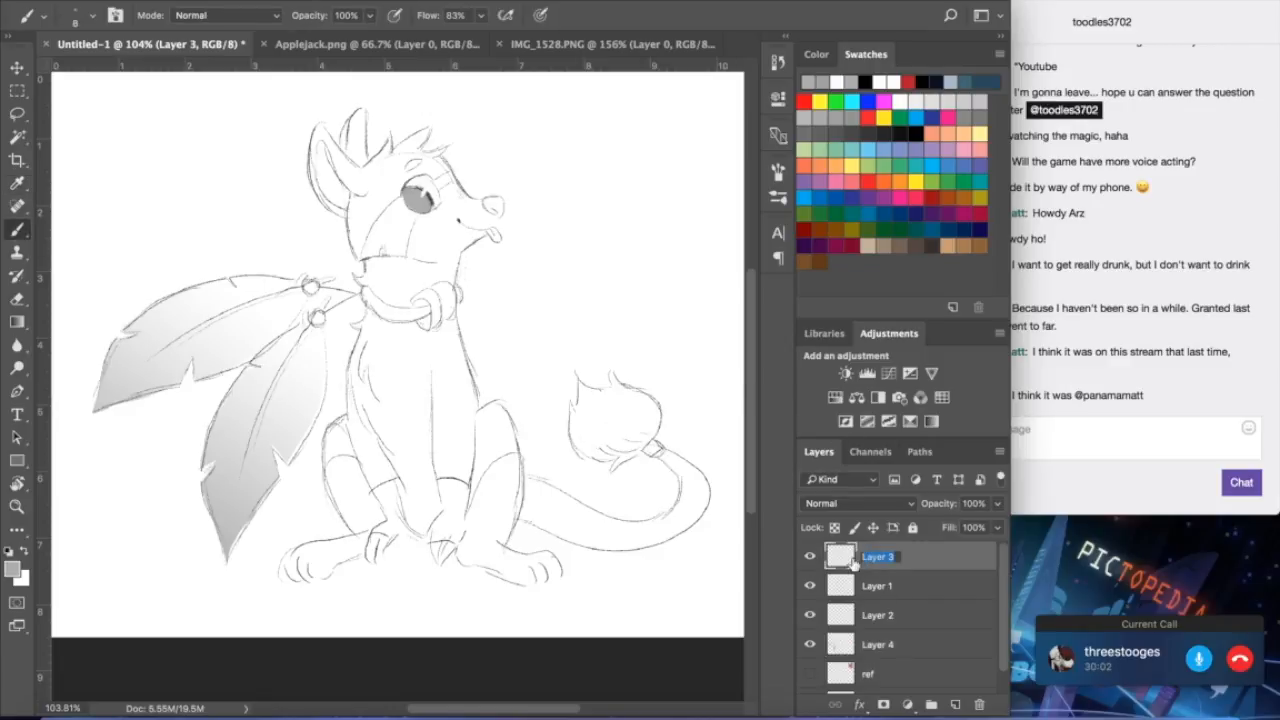
{"action": "type", "text": "eye shine"}
{"action": "key", "text": "Return"}
{"action": "left_click", "coordinate": [862, 588]}
{"action": "left_click", "coordinate": [809, 586]}
{"action": "left_click", "coordinate": [809, 586]}
{"action": "double_click", "coordinate": [878, 586]}
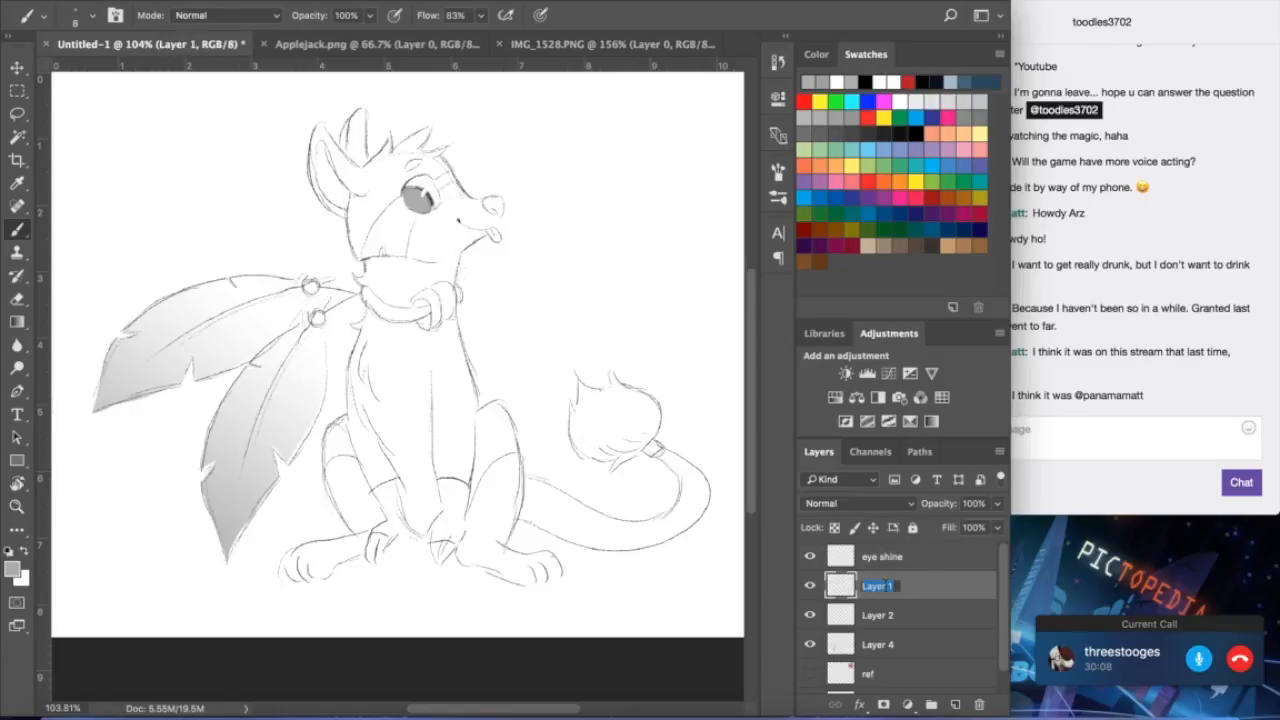
{"action": "type", "text": "Ink"}
{"action": "key", "text": "Return"}
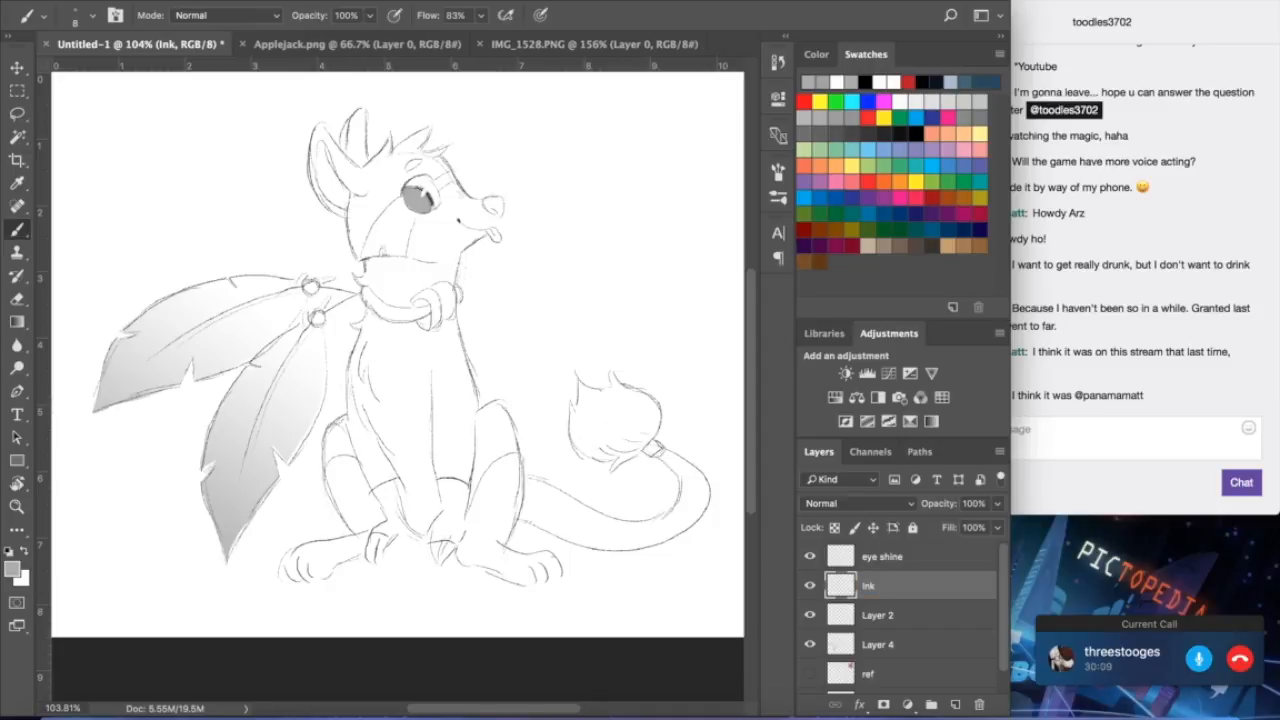
- Check what Layer 2 contains by toggling its visibility and rename it "Eye Color"
{"action": "left_click", "coordinate": [880, 622]}
{"action": "left_click", "coordinate": [810, 615]}
{"action": "left_click", "coordinate": [810, 615]}
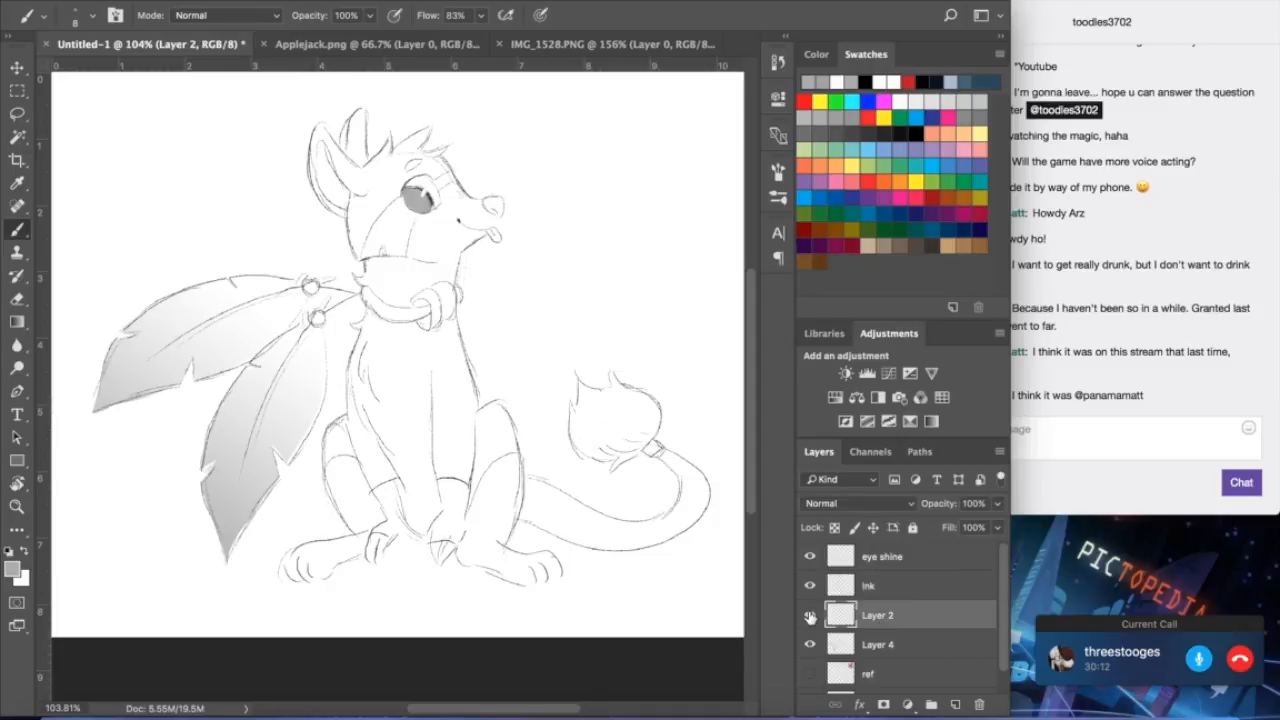
{"action": "double_click", "coordinate": [868, 615]}
{"action": "type", "text": "Eye Color"}
{"action": "key", "text": "Return"}
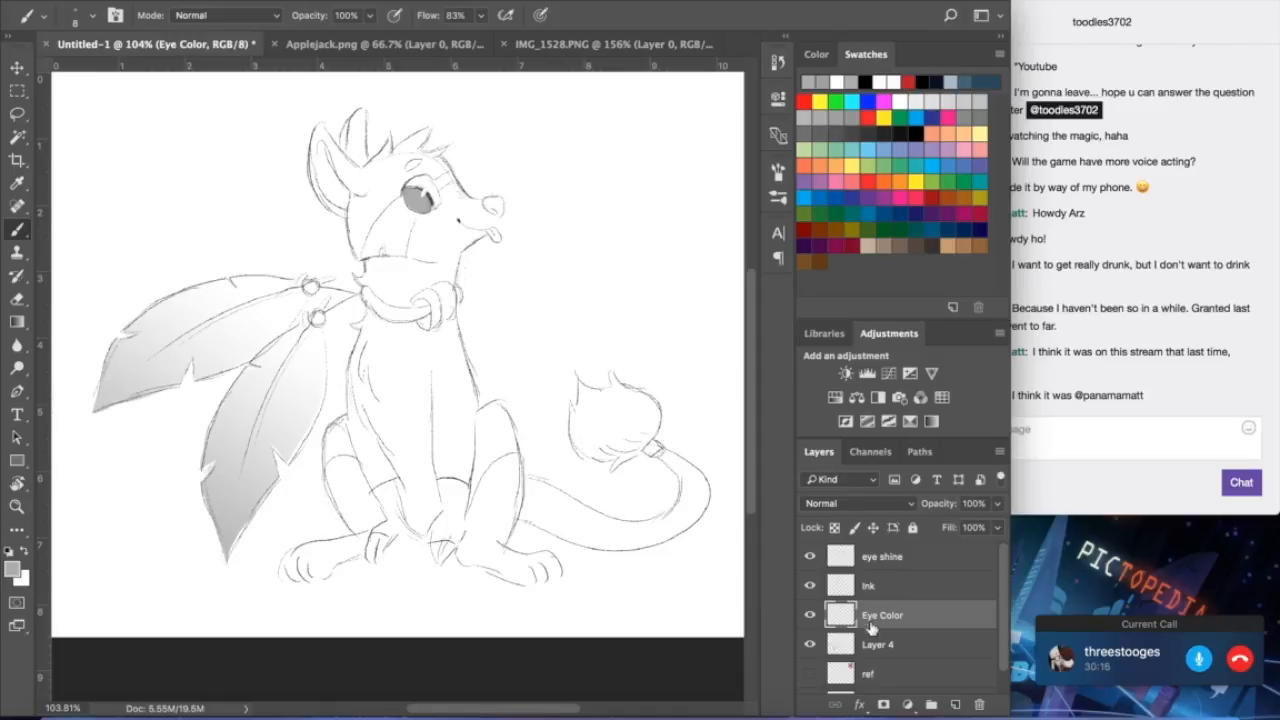
- Check what Layer 4 contains by toggling its visibility and rename it "feather gradient"
{"action": "left_click", "coordinate": [878, 644]}
{"action": "left_click", "coordinate": [810, 644]}
{"action": "left_click", "coordinate": [810, 644]}
{"action": "double_click", "coordinate": [876, 646]}
{"action": "type", "text": "feathe"}
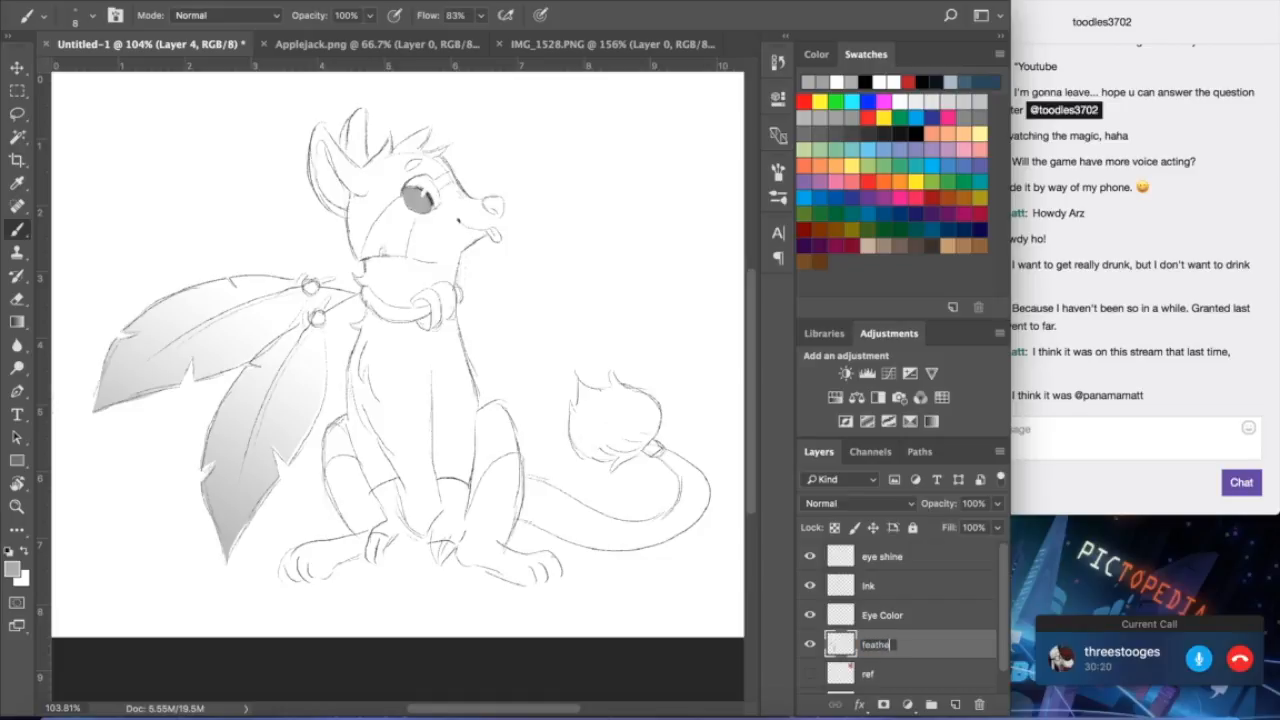
{"action": "type", "text": "r gradient"}
{"action": "key", "text": "Return"}
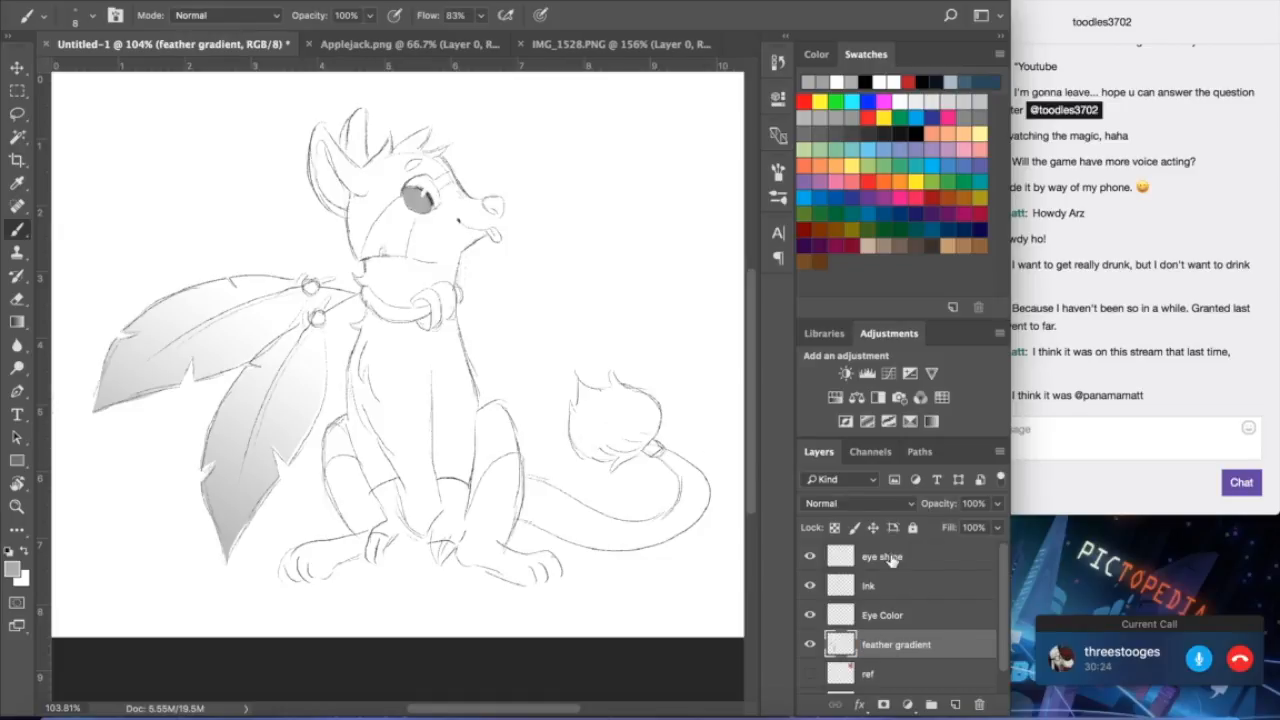
- Shade the two round beads at the tops of the feathers with the eye grey on the Eye Color layer
{"action": "left_click", "coordinate": [930, 620]}
{"action": "key", "text": "i"}
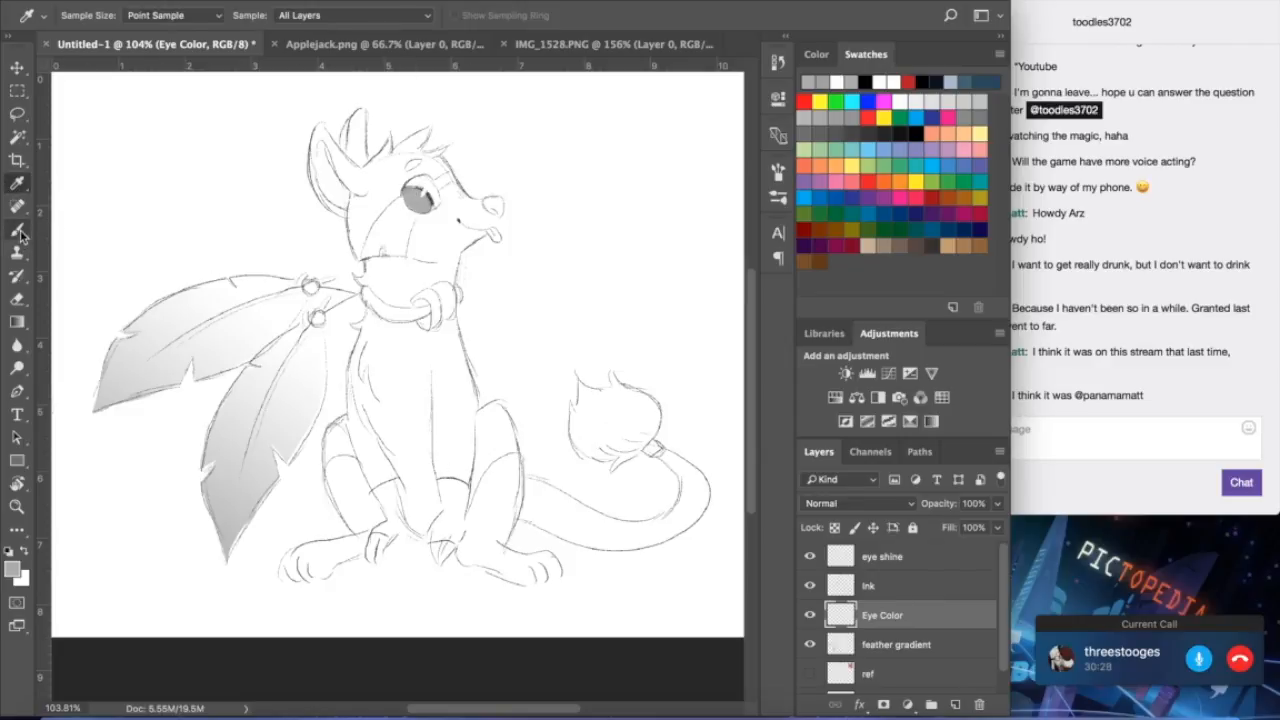
{"action": "key", "text": "b"}
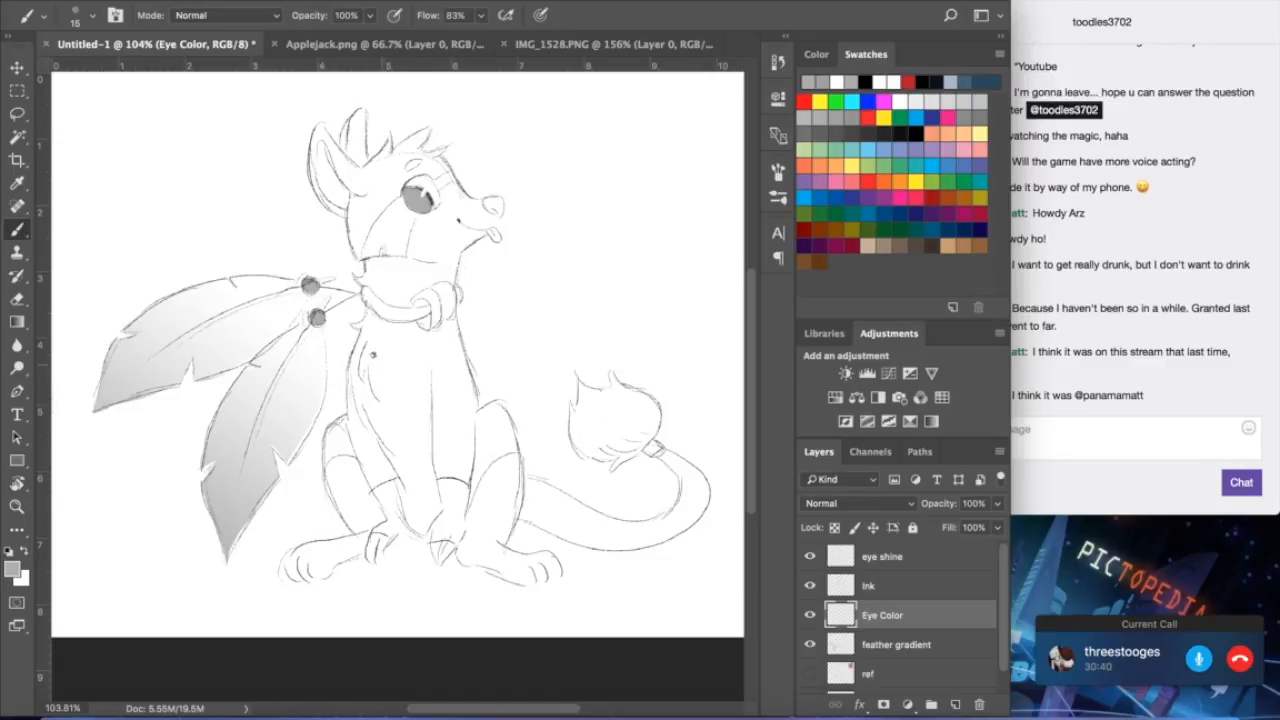
- Sample the white of the eye highlight and paint shine spots on the feather beads and tail band on the eye shine layer
{"action": "left_click", "coordinate": [17, 183]}
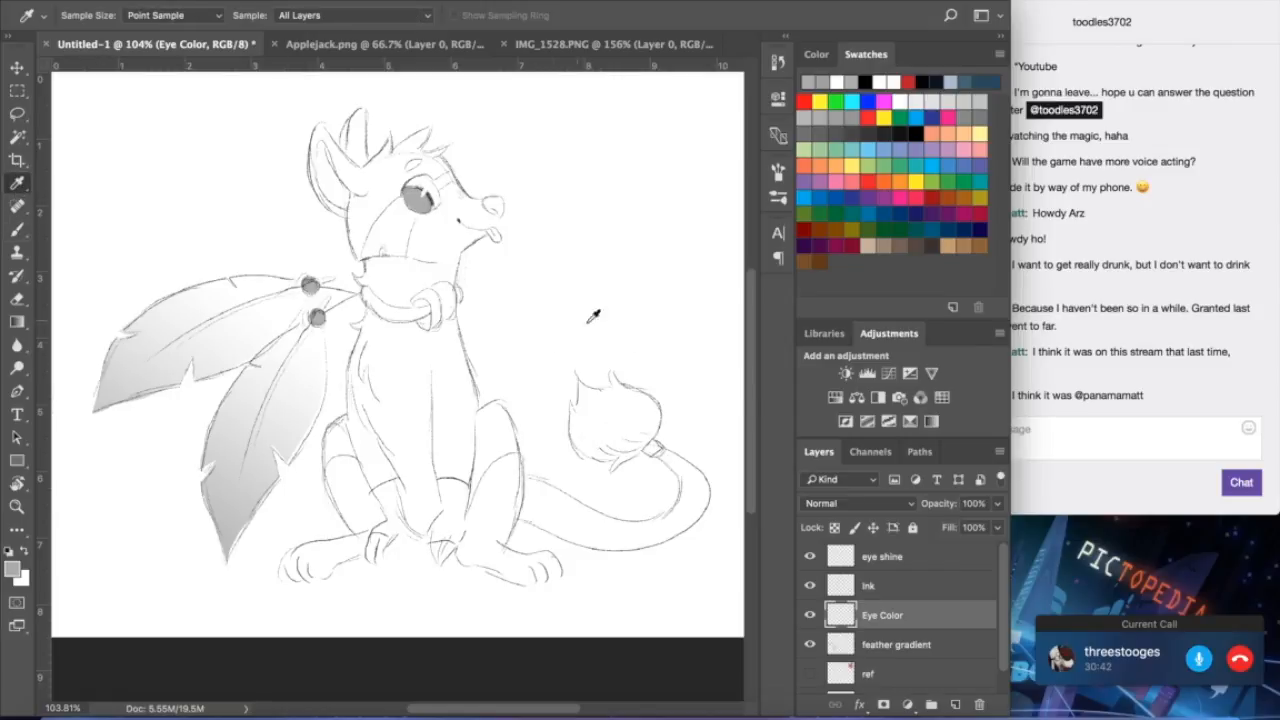
{"action": "left_click", "coordinate": [905, 567]}
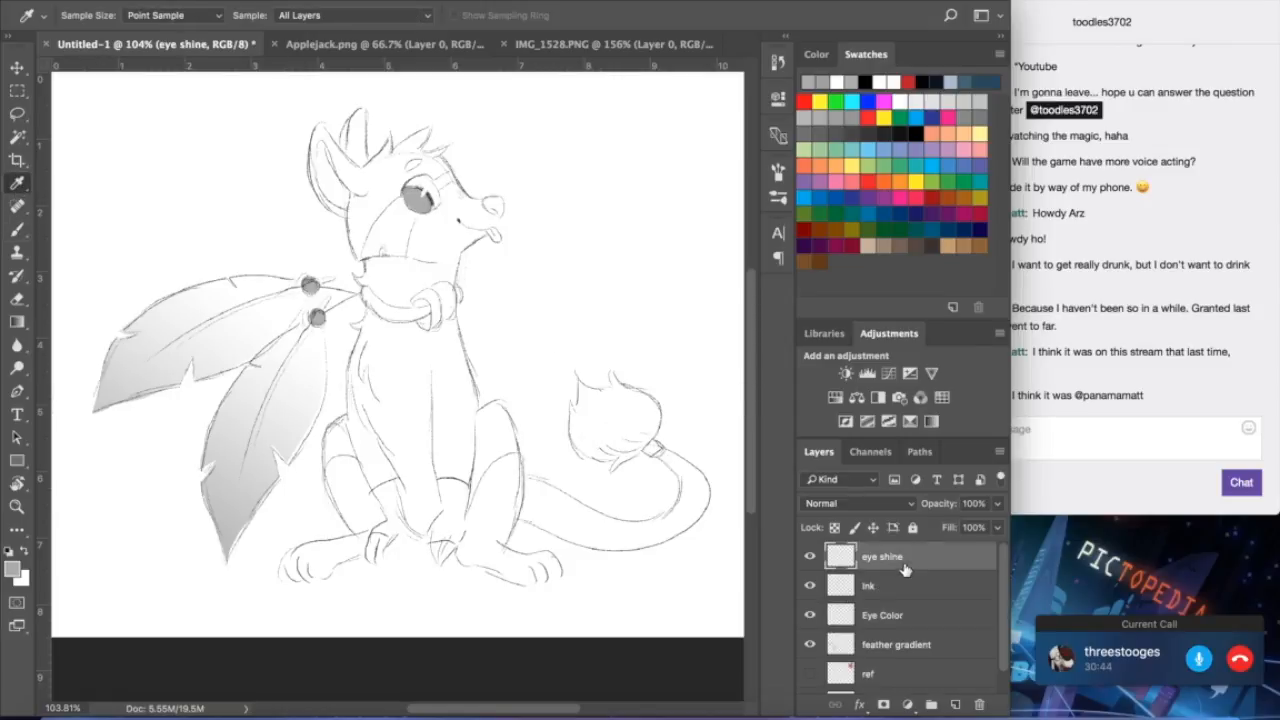
{"action": "left_click", "coordinate": [423, 194]}
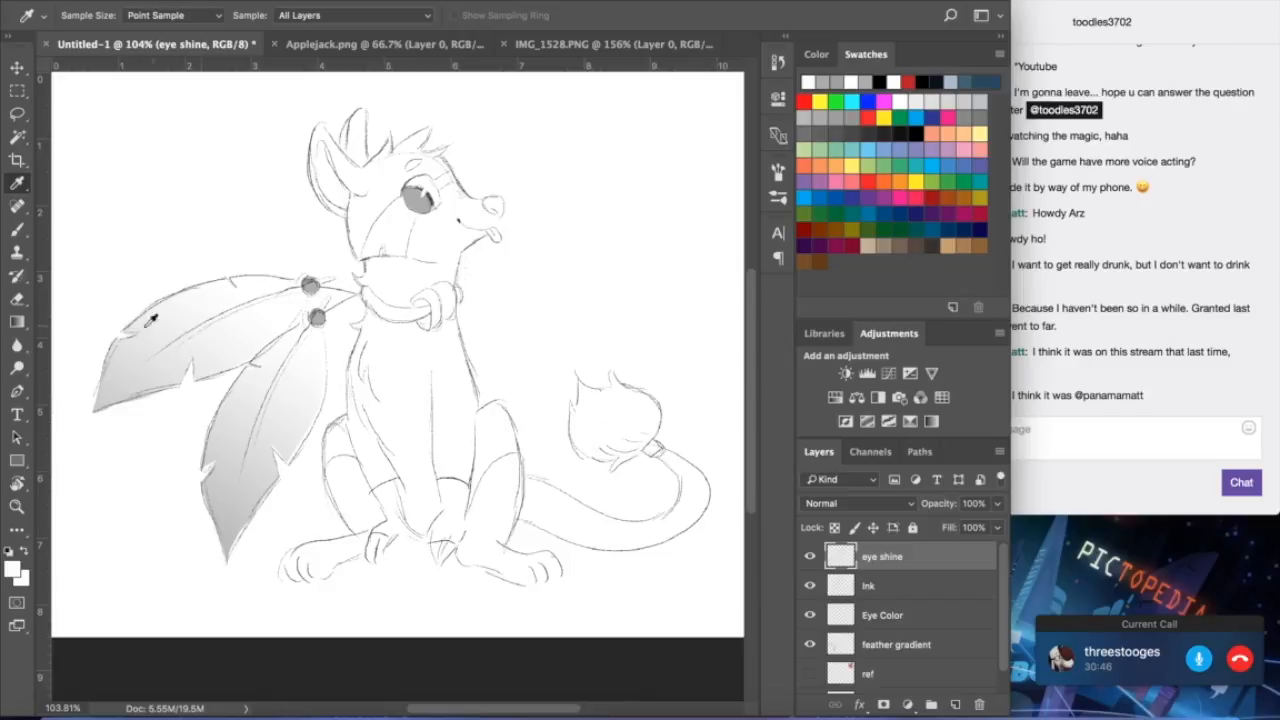
{"action": "left_click", "coordinate": [18, 230]}
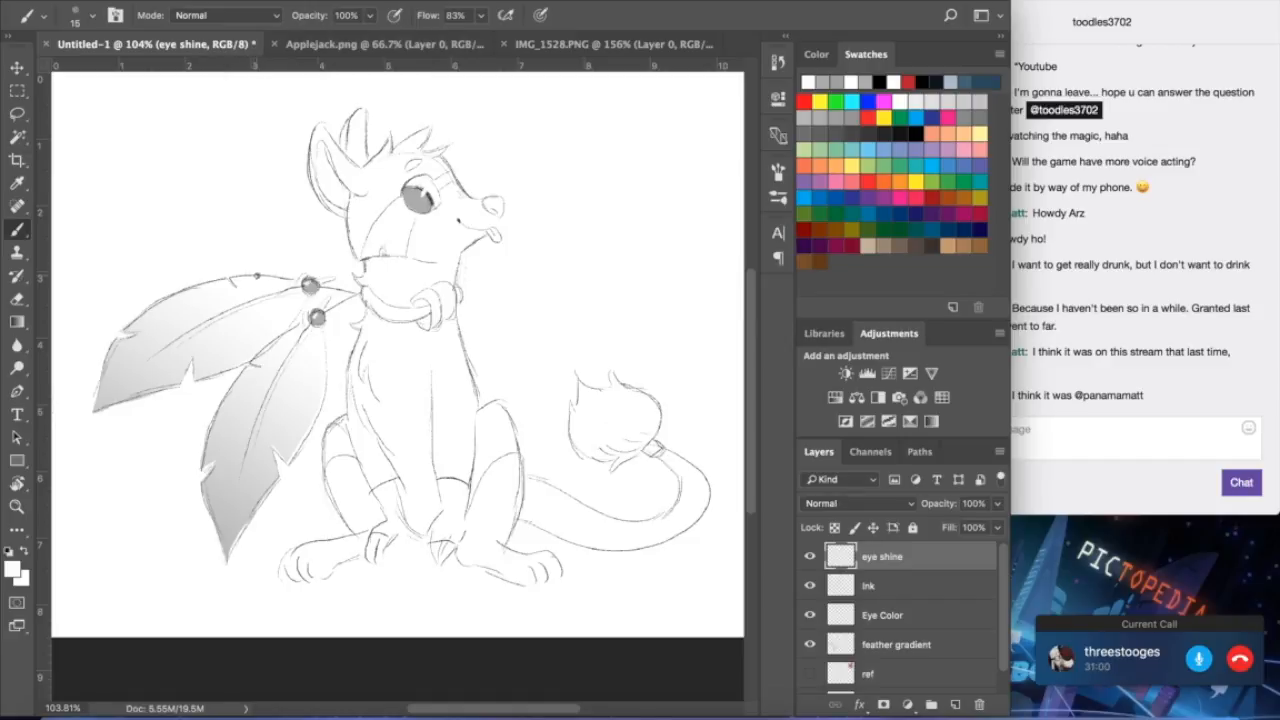
{"action": "left_click", "coordinate": [17, 183]}
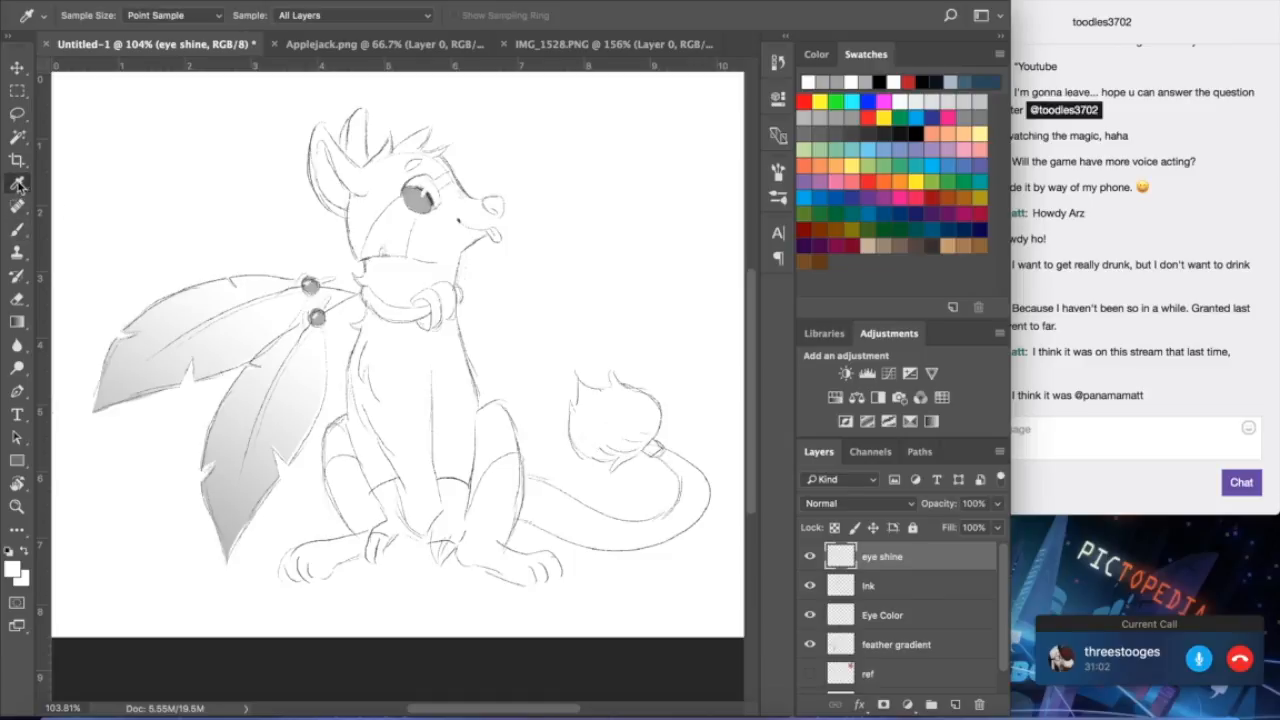
{"action": "left_click", "coordinate": [324, 312]}
{"action": "left_click", "coordinate": [17, 229]}
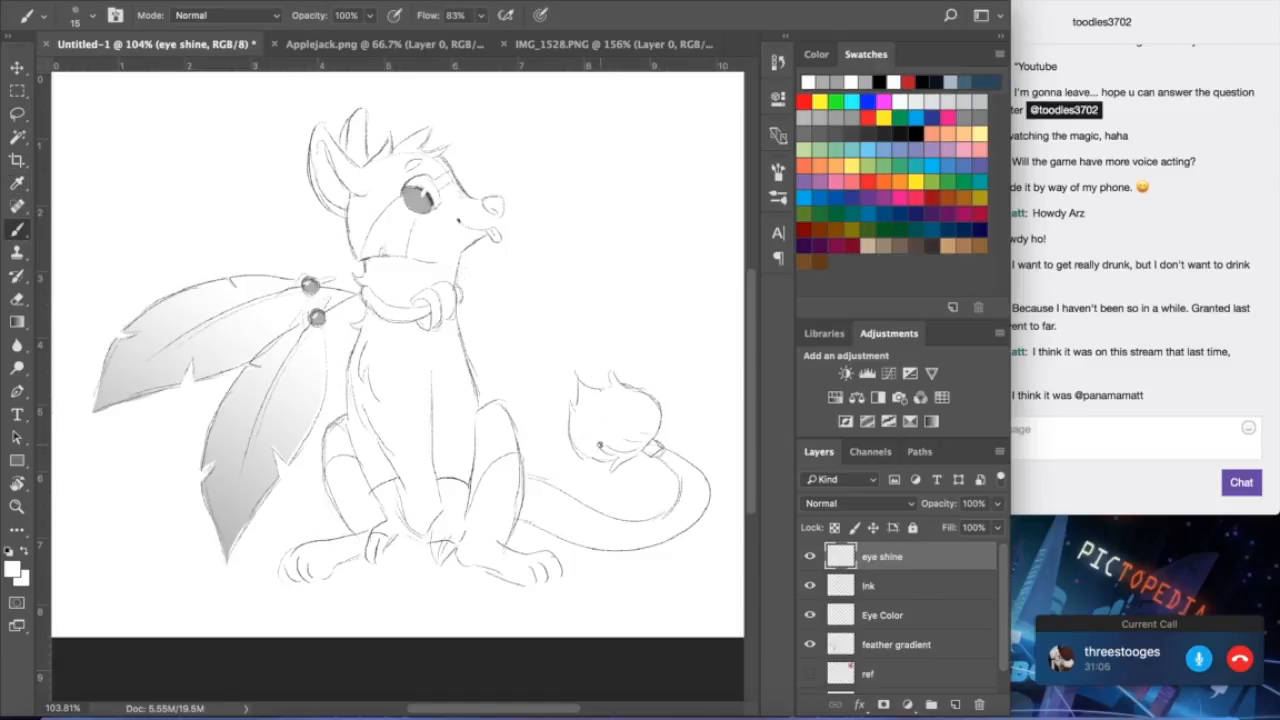
{"action": "left_click", "coordinate": [651, 446]}
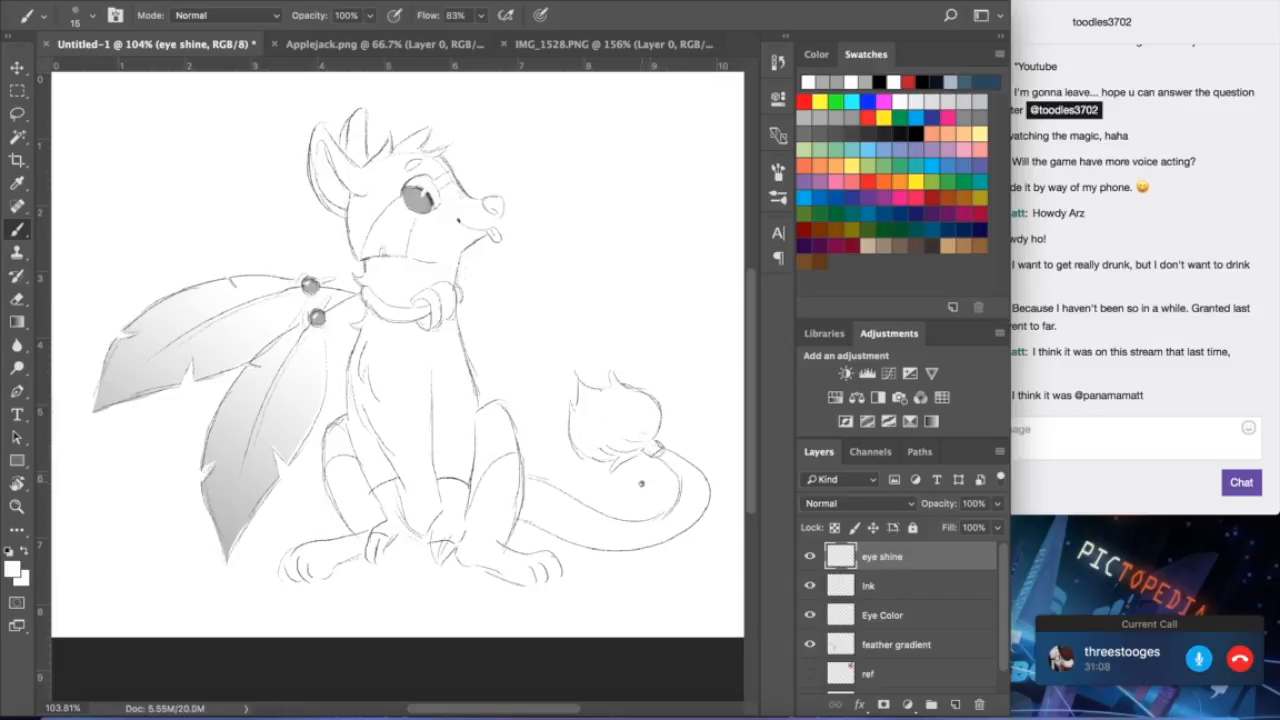
- Sample the eye grey and fill the tail band and the round bead of the collar on the Eye Color layer
{"action": "left_click", "coordinate": [955, 615]}
{"action": "left_click", "coordinate": [17, 185]}
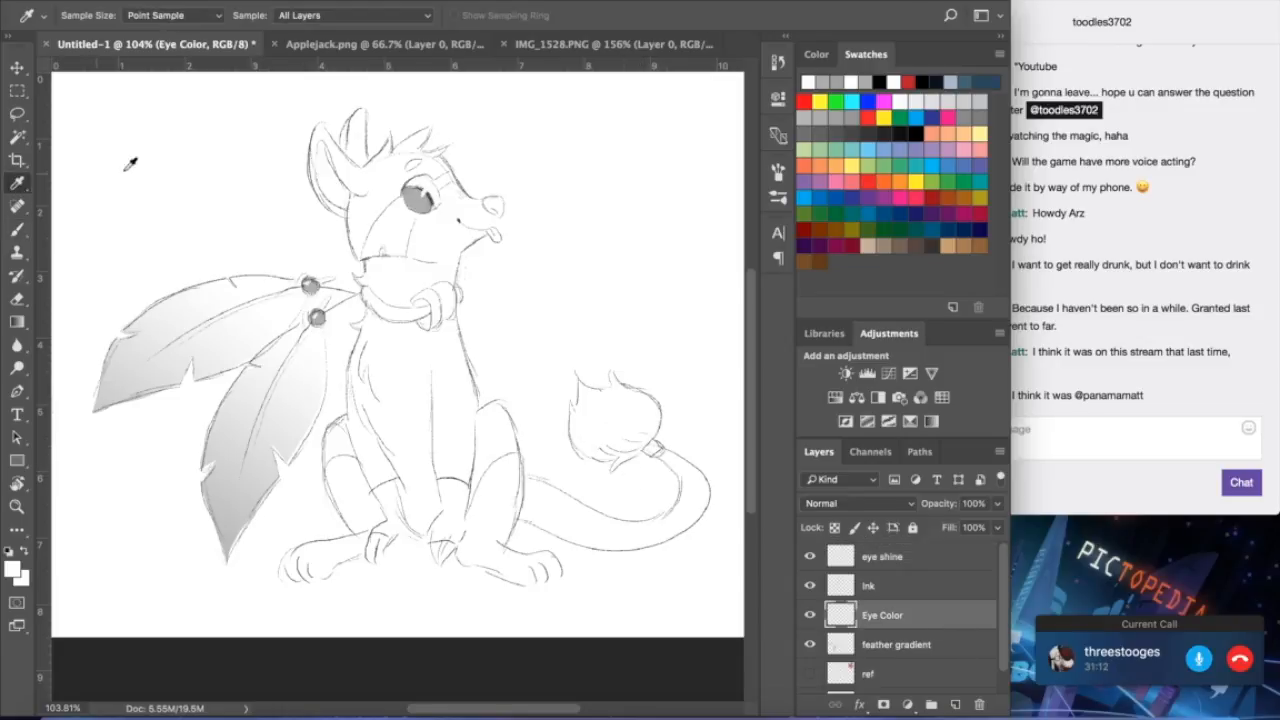
{"action": "left_click", "coordinate": [420, 205]}
{"action": "left_click", "coordinate": [17, 231]}
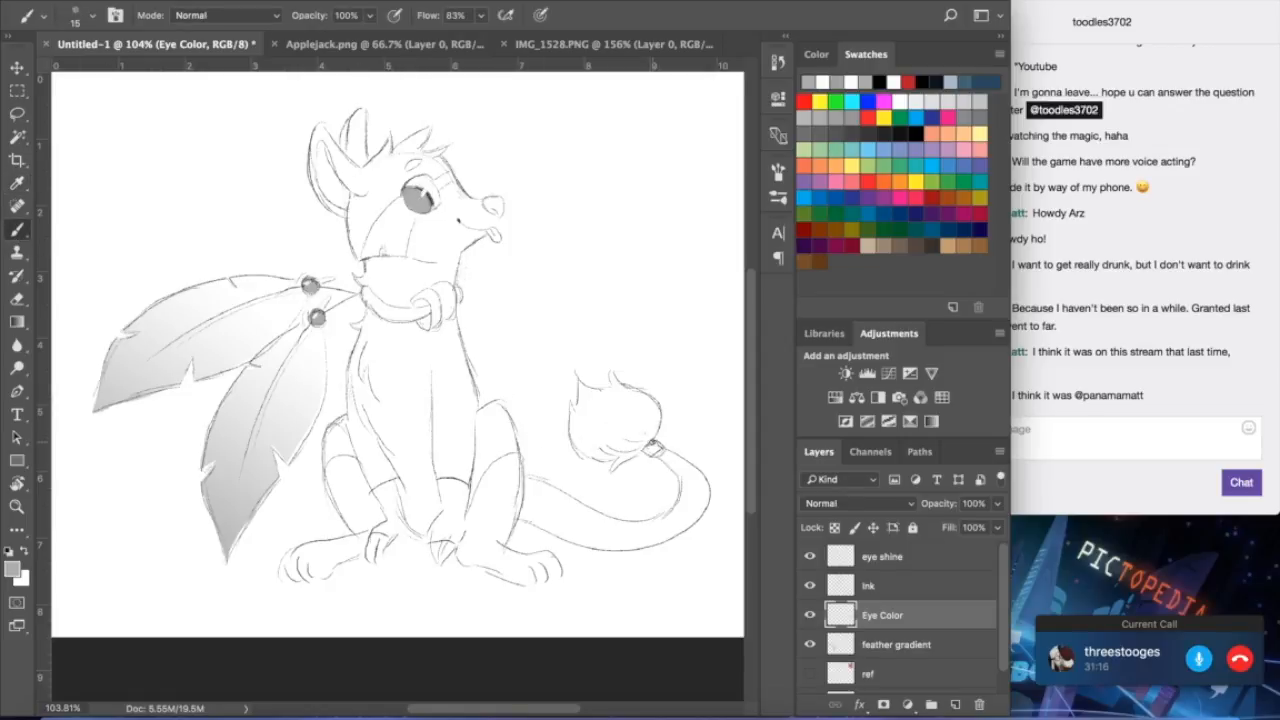
{"action": "left_click_drag", "start_coordinate": [657, 448], "coordinate": [648, 450]}
{"action": "mouse_move", "coordinate": [455, 284]}
{"action": "left_mouse_down"}
{"action": "mouse_move", "coordinate": [450, 318]}
{"action": "mouse_move", "coordinate": [444, 292]}
{"action": "left_mouse_up"}
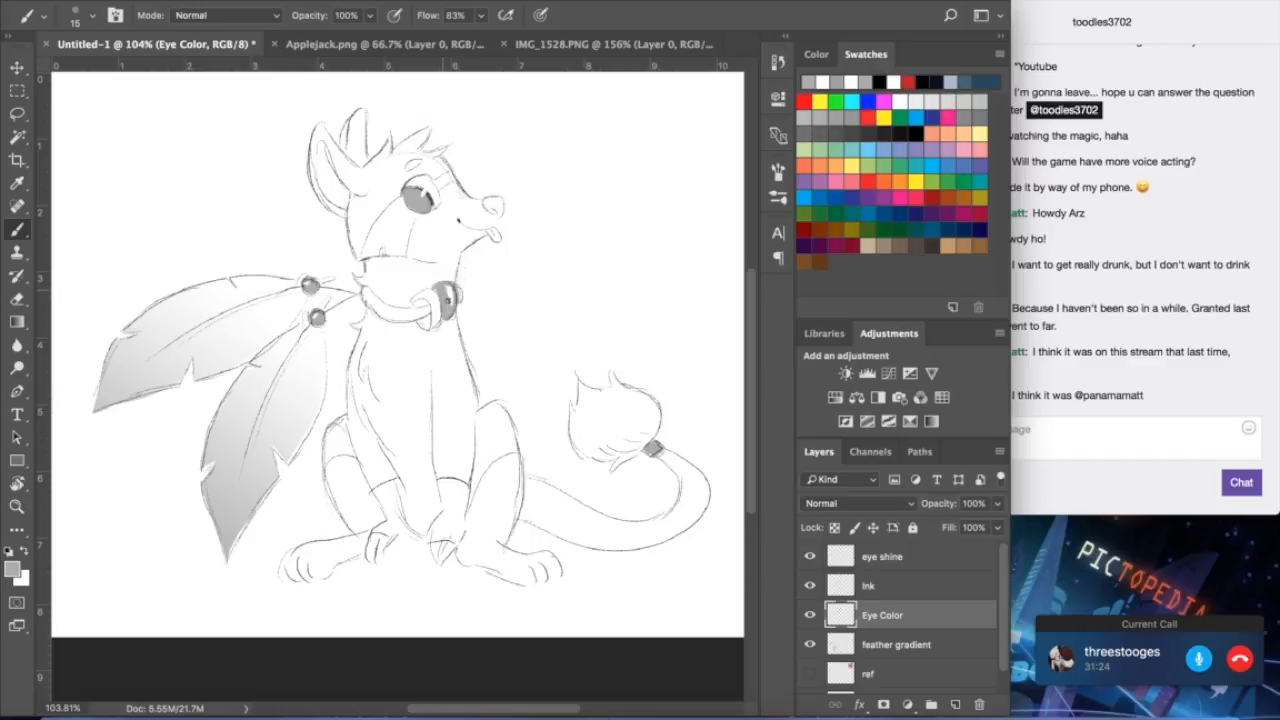
{"action": "left_click_drag", "start_coordinate": [446, 286], "coordinate": [434, 290]}
- Sample a lighter grey from the lower feather and shade the collar's loop and the nose with it
{"action": "left_click", "coordinate": [17, 183]}
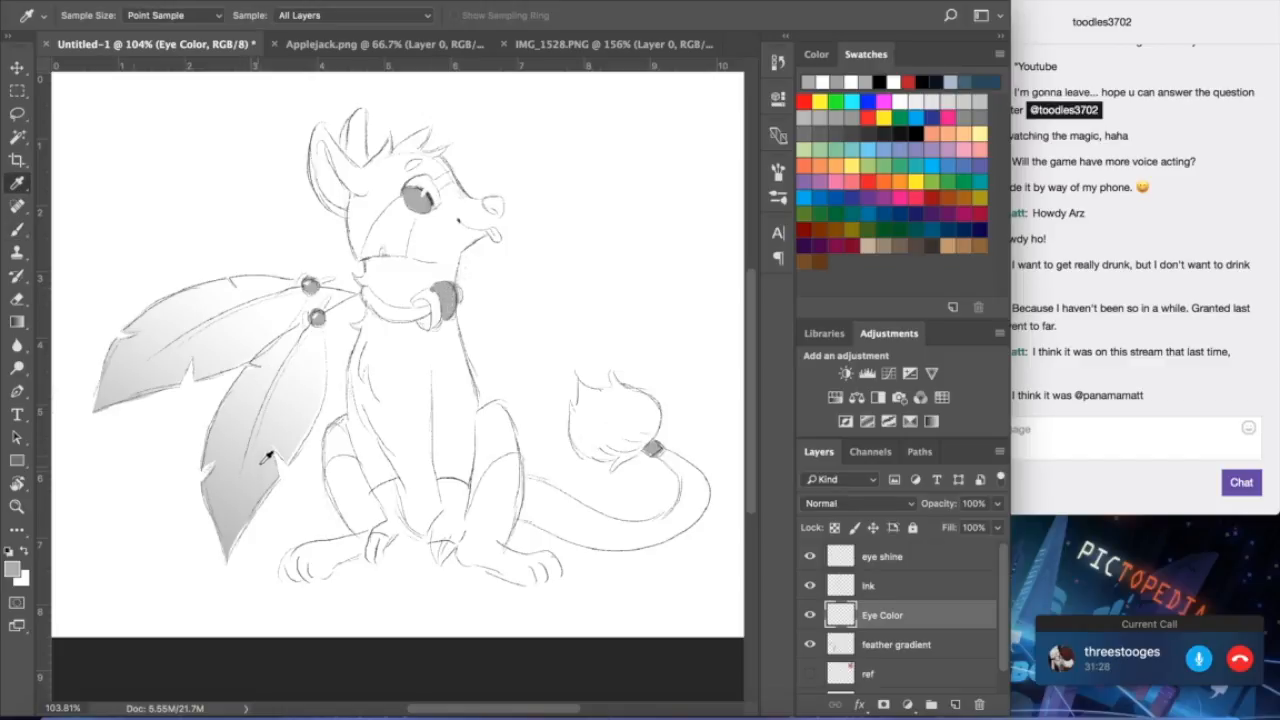
{"action": "left_click", "coordinate": [266, 452]}
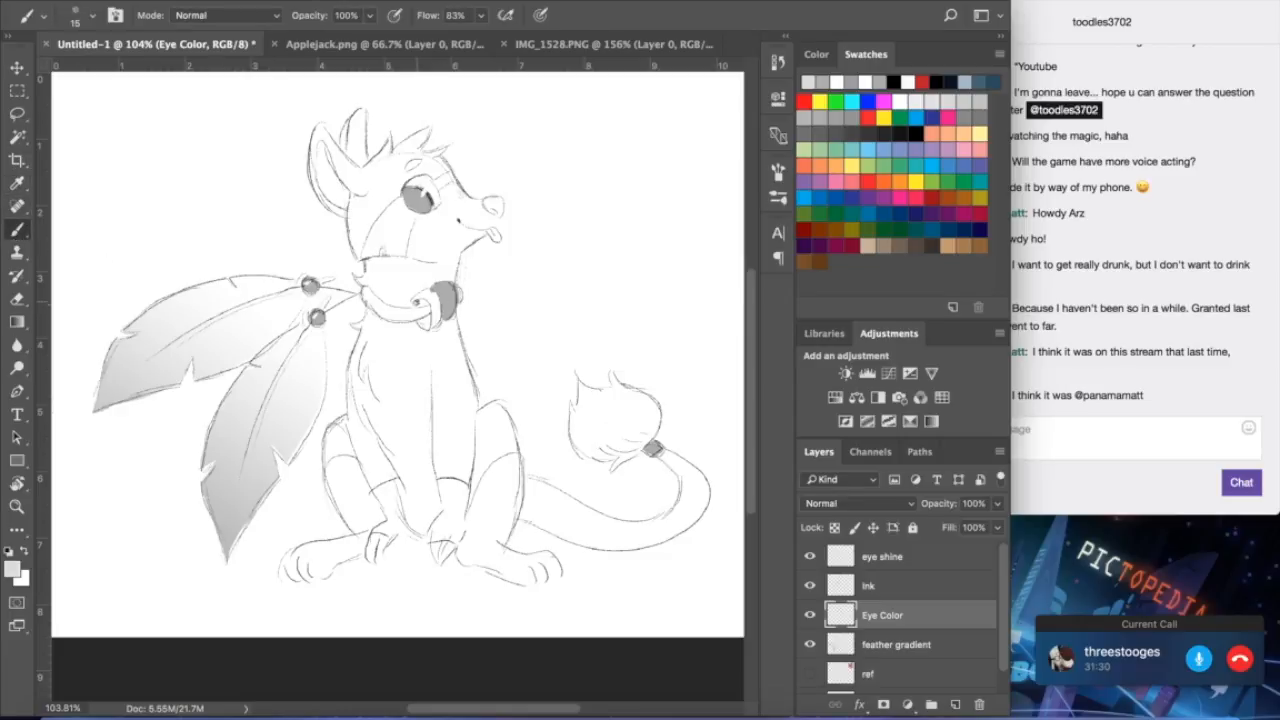
{"action": "mouse_move", "coordinate": [418, 300]}
{"action": "left_mouse_down"}
{"action": "mouse_move", "coordinate": [434, 304]}
{"action": "mouse_move", "coordinate": [422, 322]}
{"action": "mouse_move", "coordinate": [438, 312]}
{"action": "mouse_move", "coordinate": [414, 304]}
{"action": "mouse_move", "coordinate": [428, 292]}
{"action": "mouse_move", "coordinate": [440, 316]}
{"action": "left_mouse_up"}
{"action": "left_click_drag", "start_coordinate": [488, 203], "coordinate": [496, 208]}
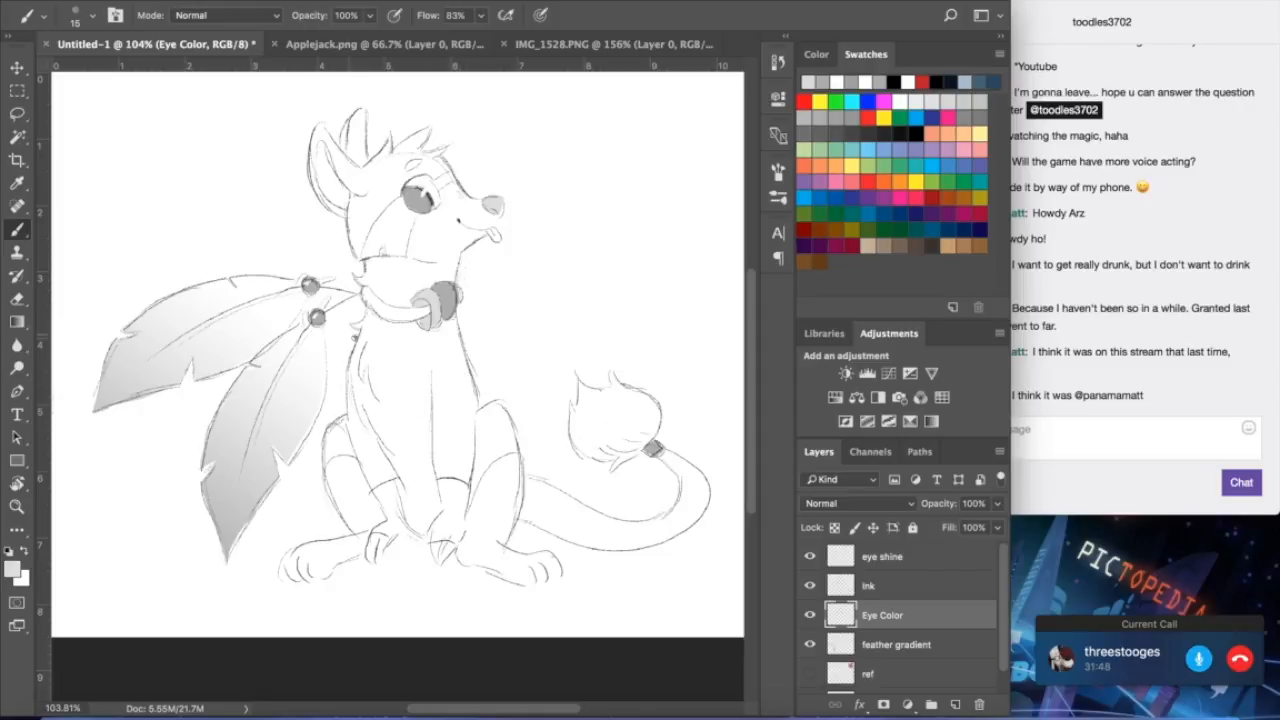
- Set the brush size to 20 and shade the lower markings of both front legs and the brow spot light grey, cleaning up with the Eraser
{"action": "key", "text": "bracketright"}
{"action": "mouse_move", "coordinate": [441, 481]}
{"action": "left_mouse_down"}
{"action": "mouse_move", "coordinate": [446, 511]}
{"action": "mouse_move", "coordinate": [464, 492]}
{"action": "mouse_move", "coordinate": [437, 534]}
{"action": "mouse_move", "coordinate": [459, 532]}
{"action": "left_mouse_up"}
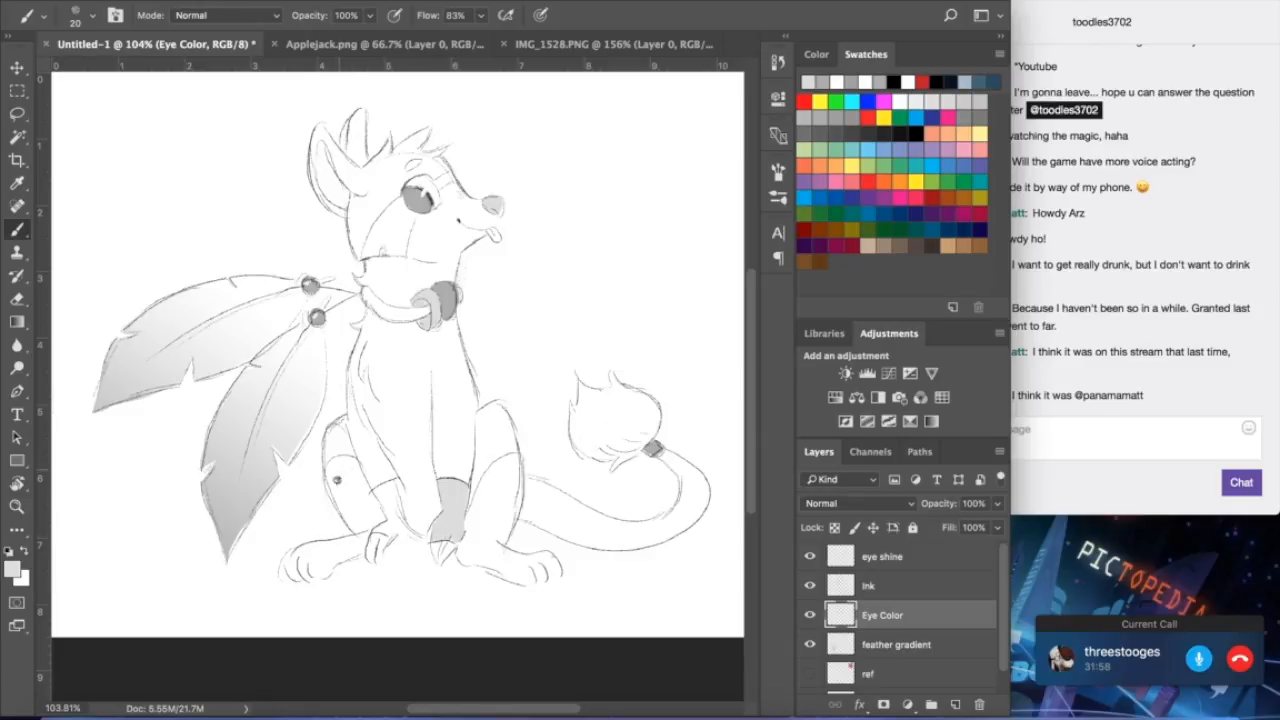
{"action": "mouse_move", "coordinate": [385, 494]}
{"action": "left_mouse_down"}
{"action": "mouse_move", "coordinate": [378, 505]}
{"action": "mouse_move", "coordinate": [384, 482]}
{"action": "mouse_move", "coordinate": [398, 492]}
{"action": "mouse_move", "coordinate": [392, 536]}
{"action": "mouse_move", "coordinate": [378, 534]}
{"action": "mouse_move", "coordinate": [390, 492]}
{"action": "mouse_move", "coordinate": [392, 506]}
{"action": "left_mouse_up"}
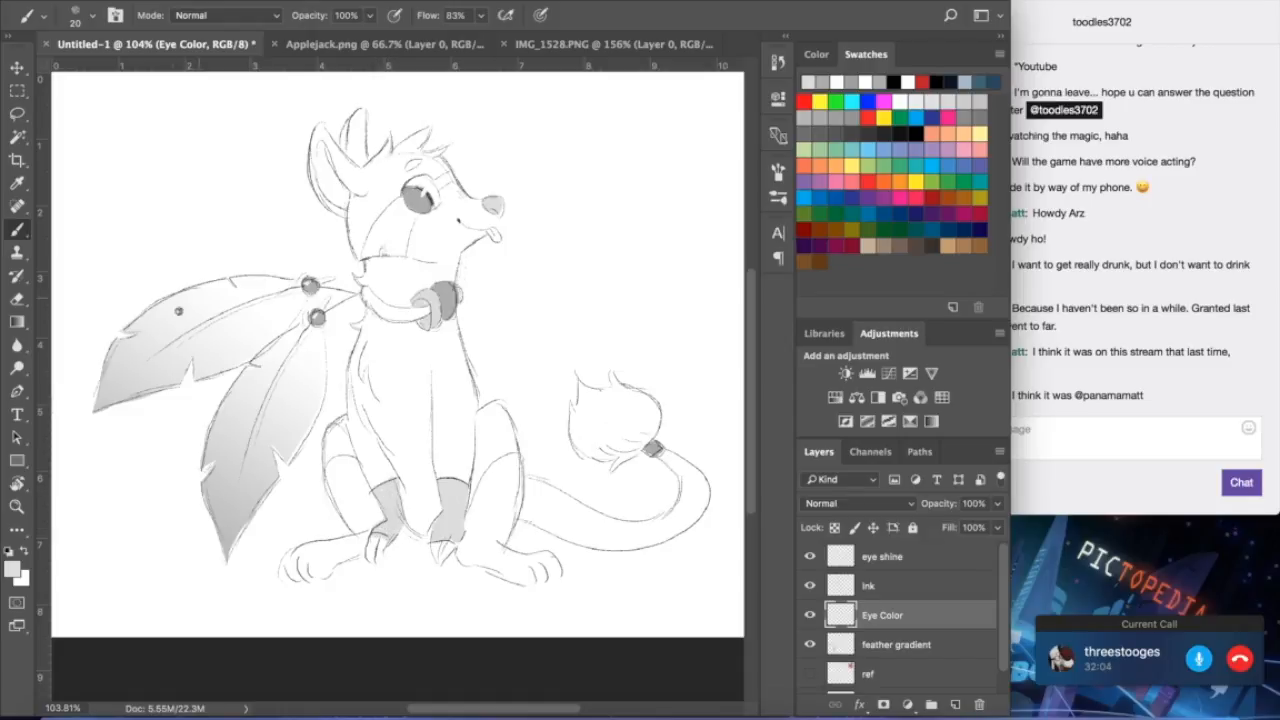
{"action": "left_click", "coordinate": [18, 298]}
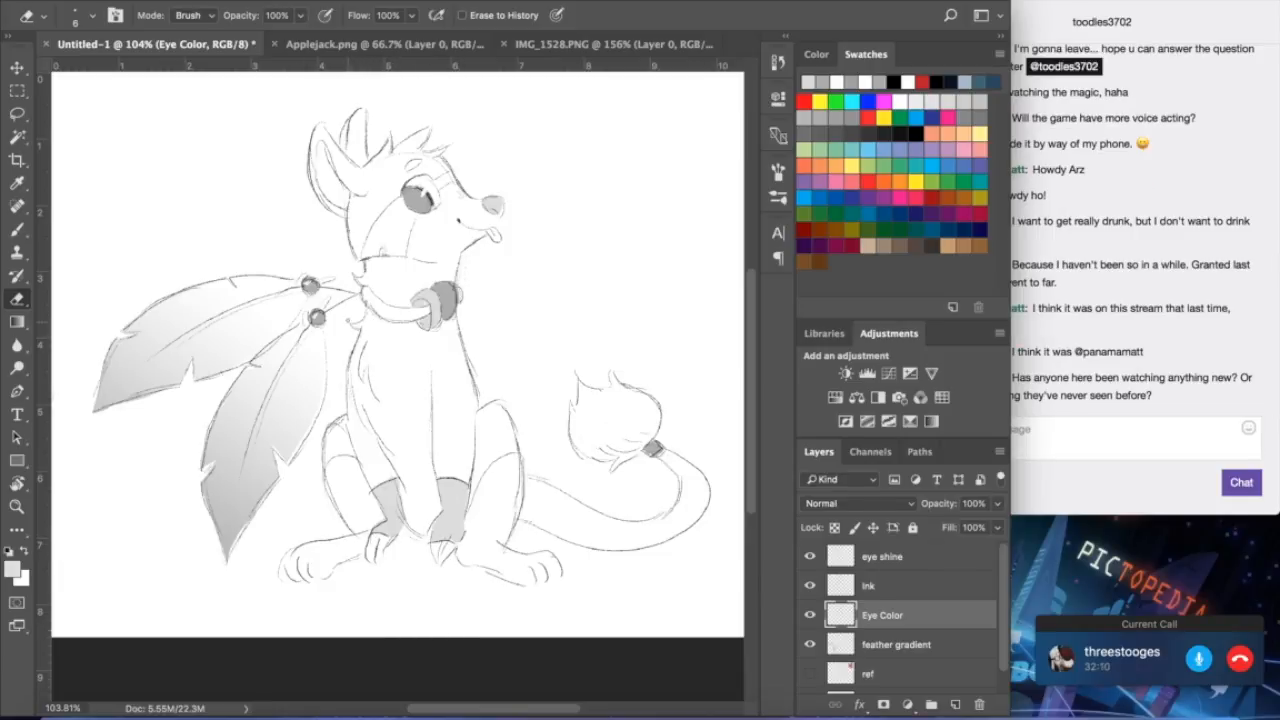
{"action": "left_click", "coordinate": [17, 229]}
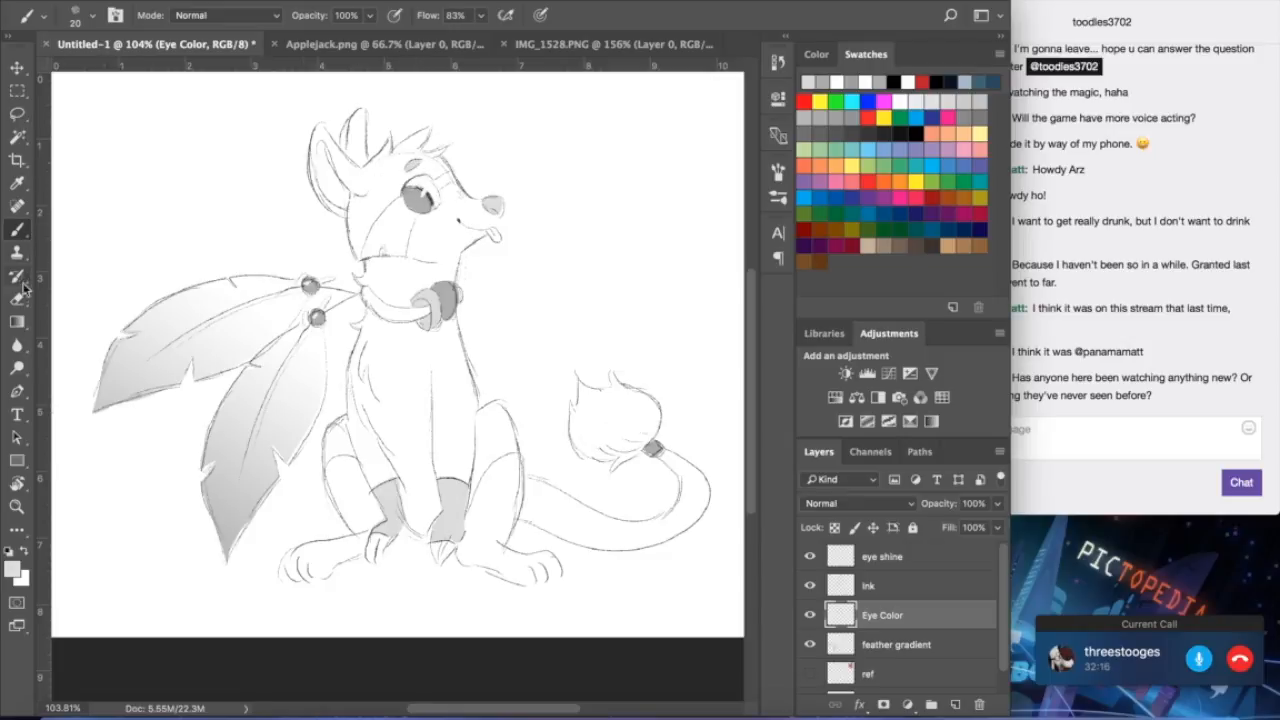
{"action": "left_click", "coordinate": [17, 298]}
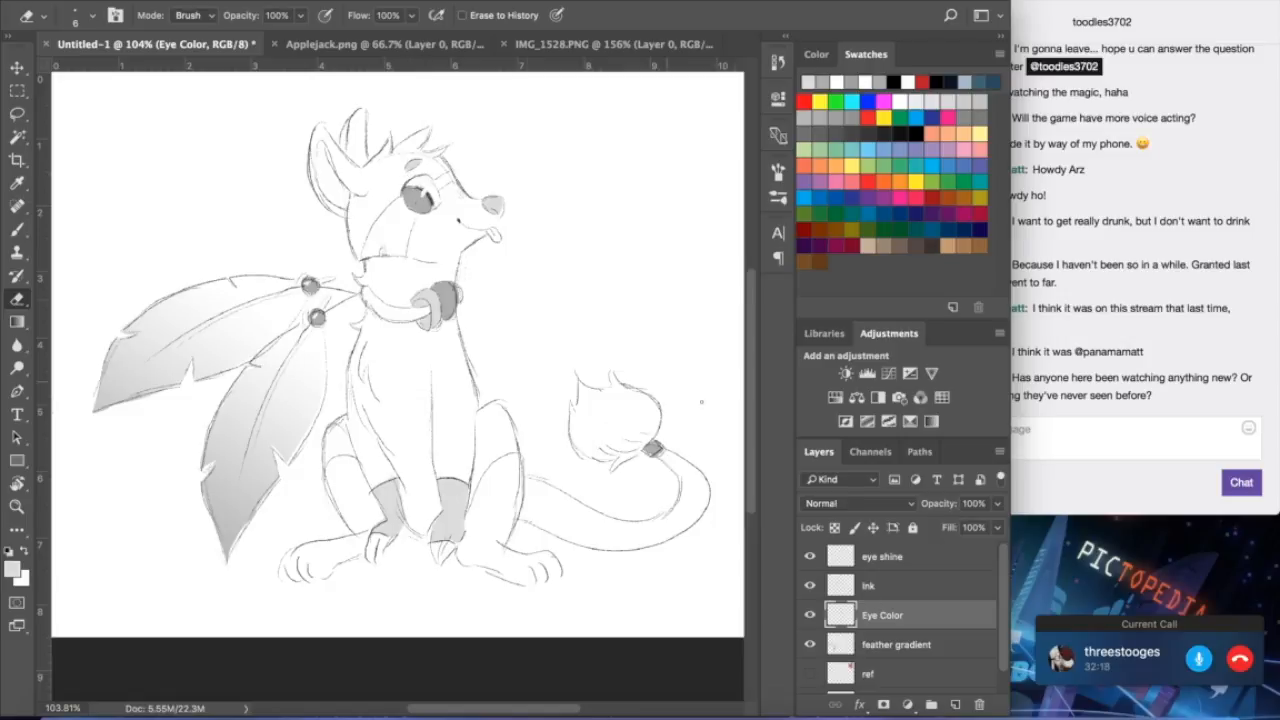
- Duplicate the Ink layer and merge the copy back down into Ink to darken the line art
{"action": "left_click", "coordinate": [861, 594]}
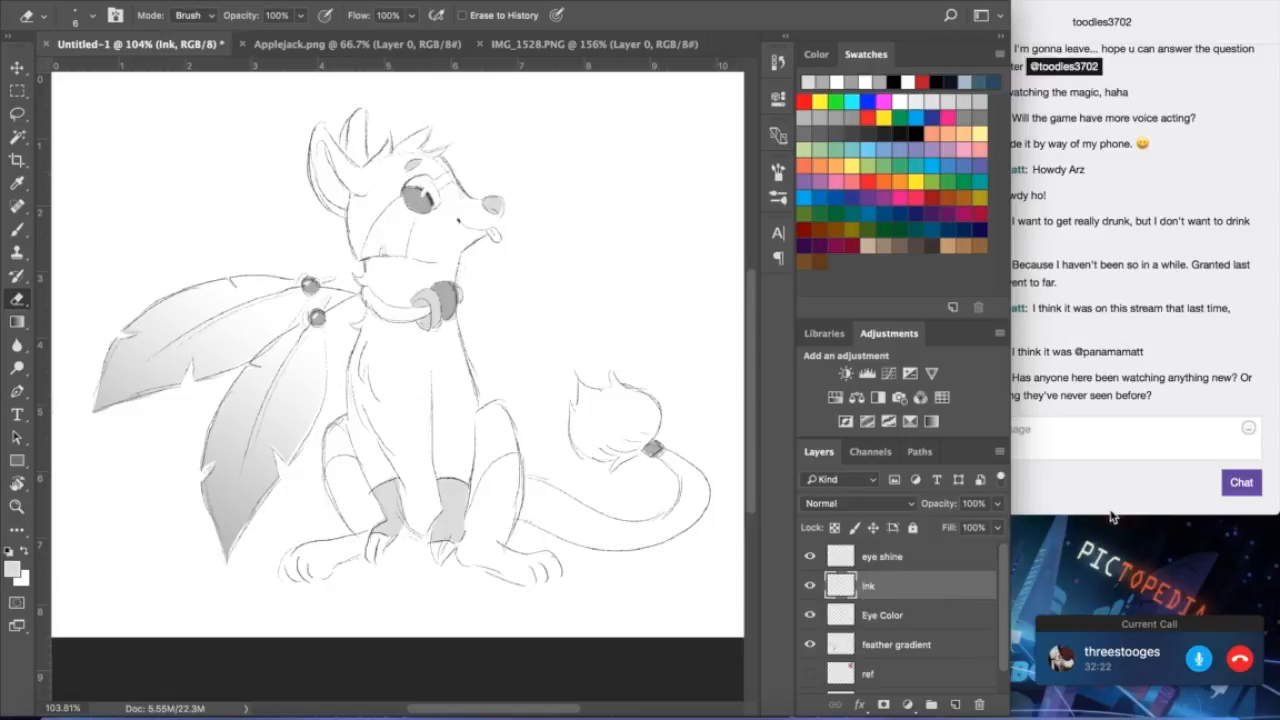
{"action": "left_click", "coordinate": [1120, 476]}
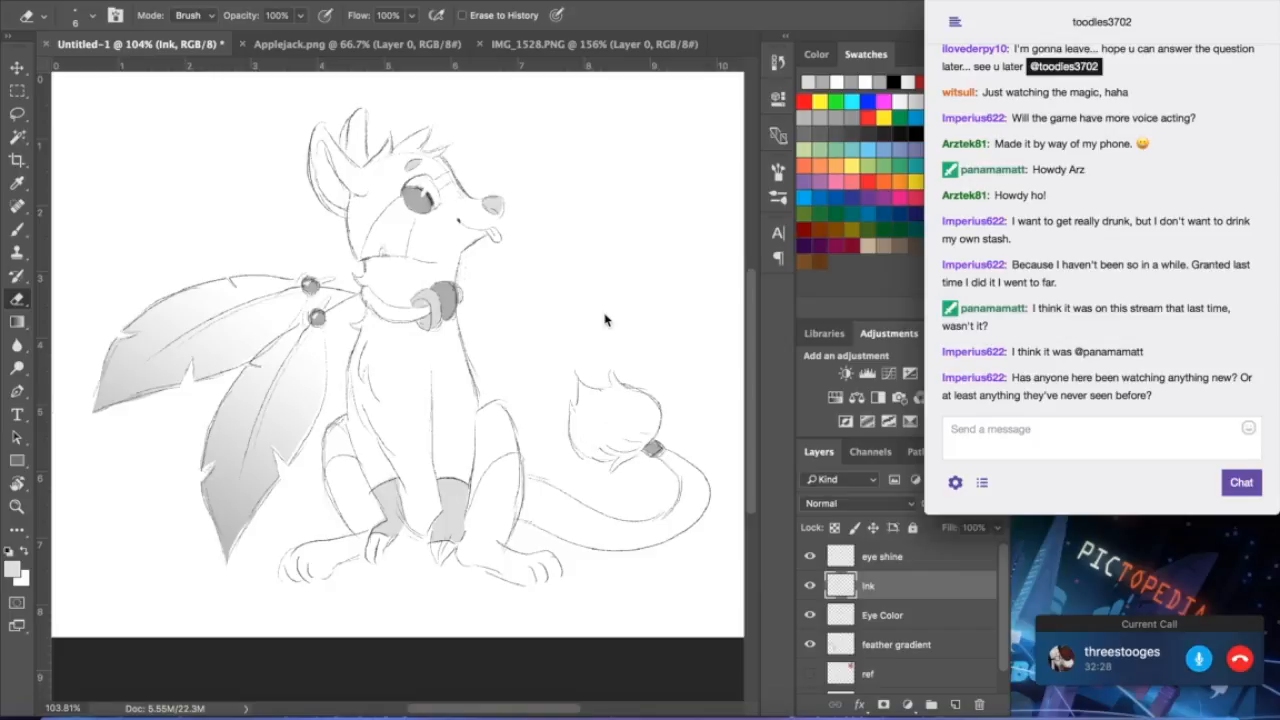
{"action": "left_click", "coordinate": [548, 332]}
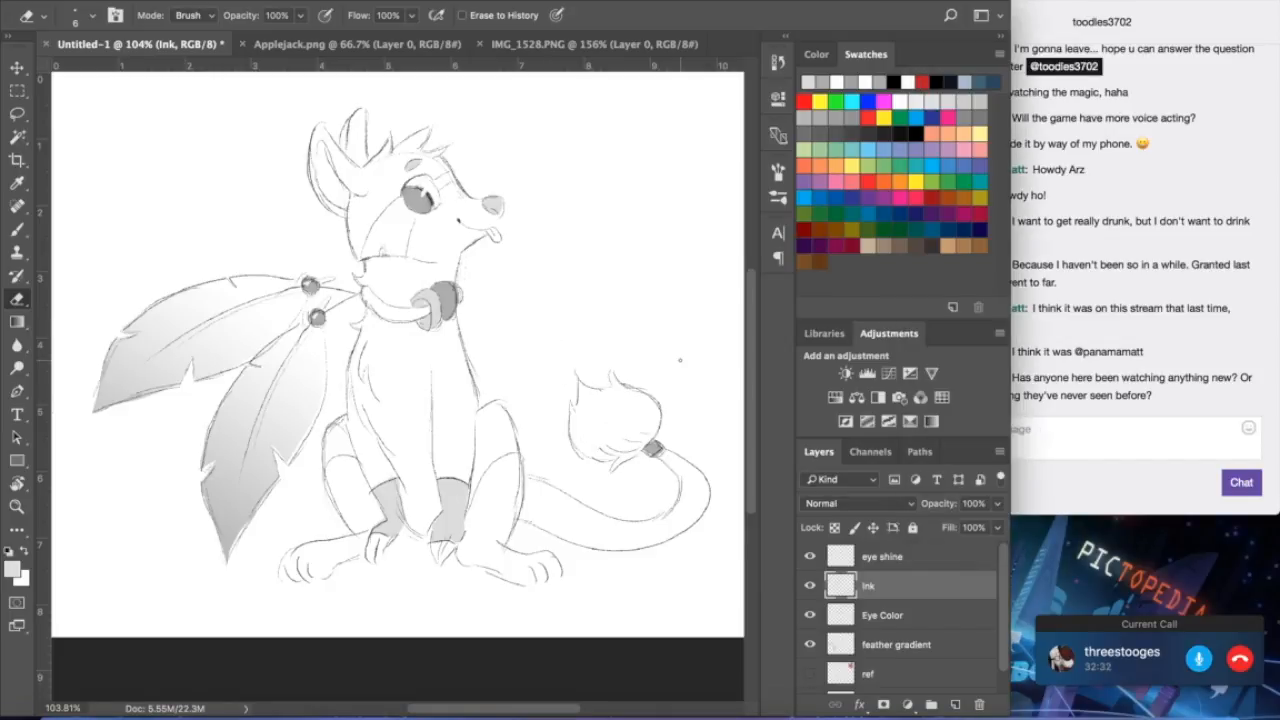
{"action": "right_click", "coordinate": [892, 588]}
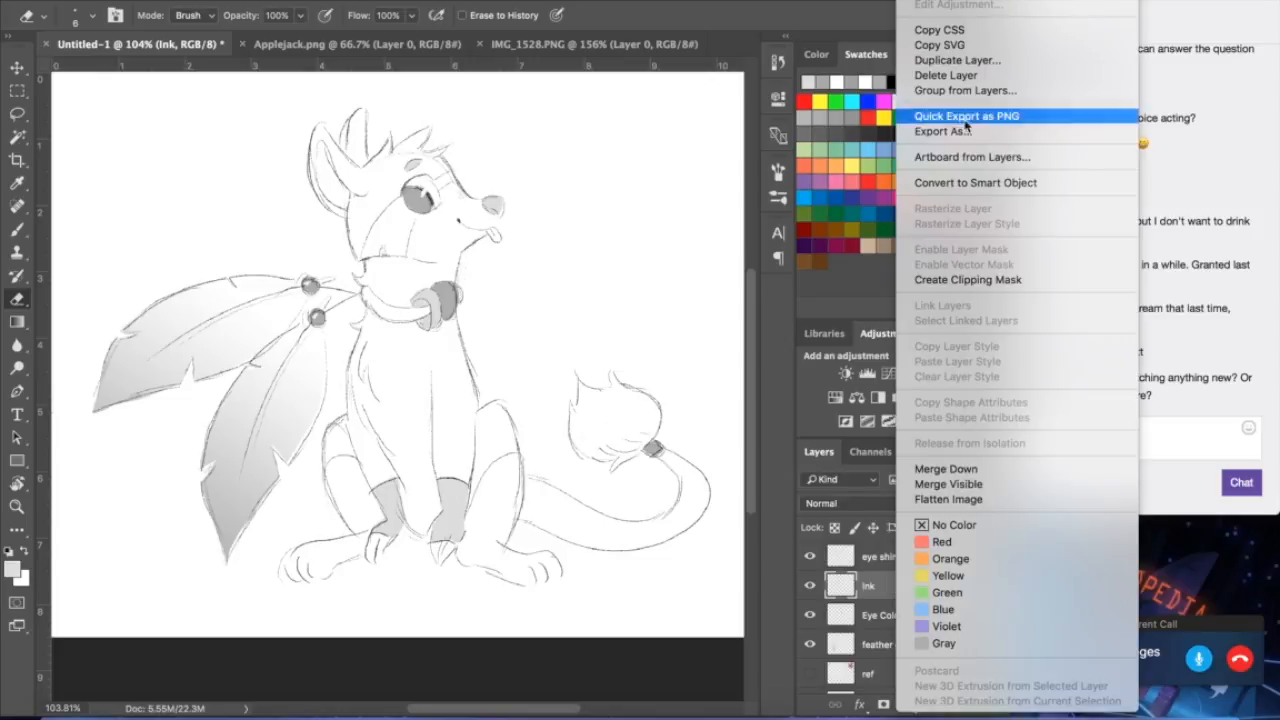
{"action": "left_click", "coordinate": [957, 60]}
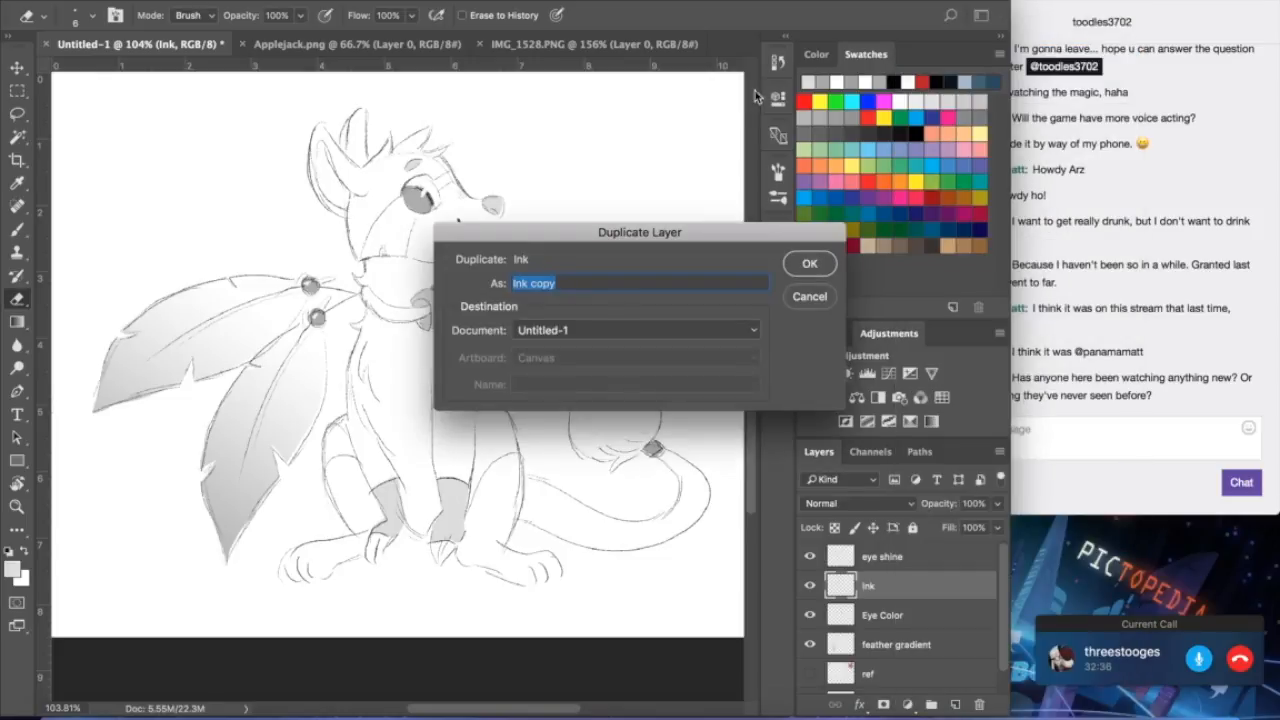
{"action": "left_click", "coordinate": [826, 256]}
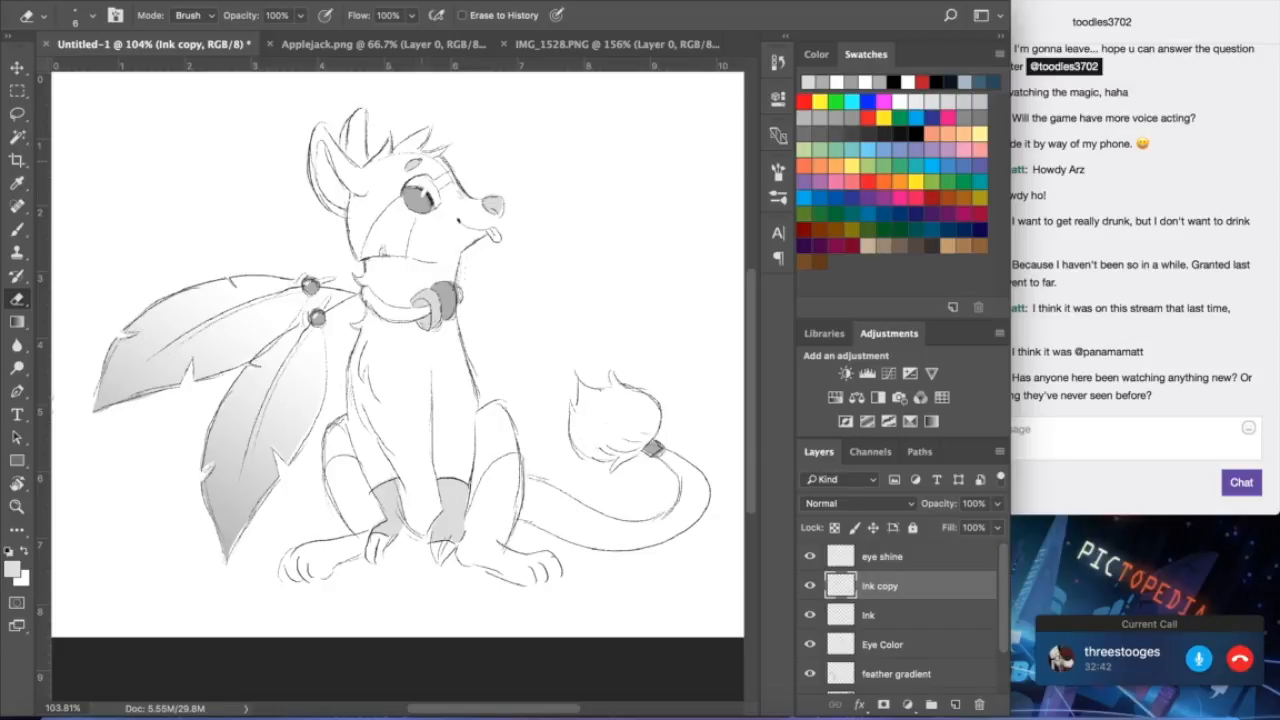
{"action": "left_click", "coordinate": [320, 0]}
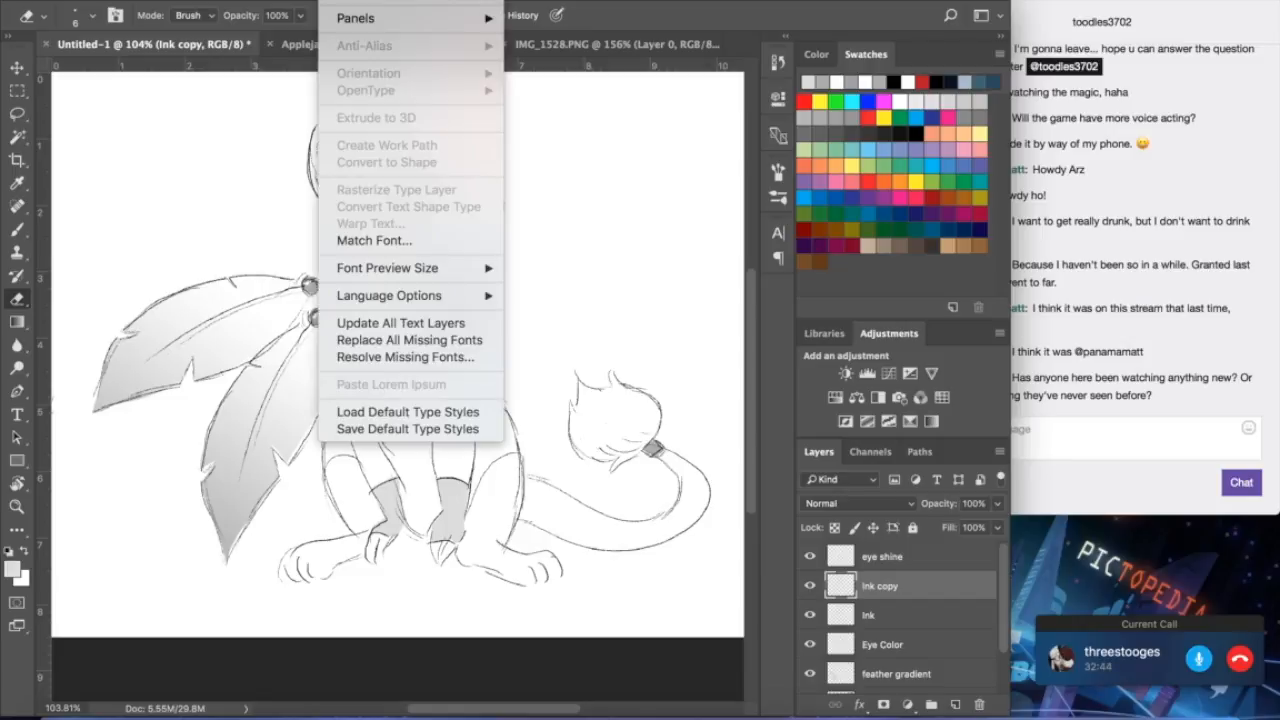
{"action": "mouse_move", "coordinate": [288, 0]}
{"action": "left_click", "coordinate": [297, 626]}
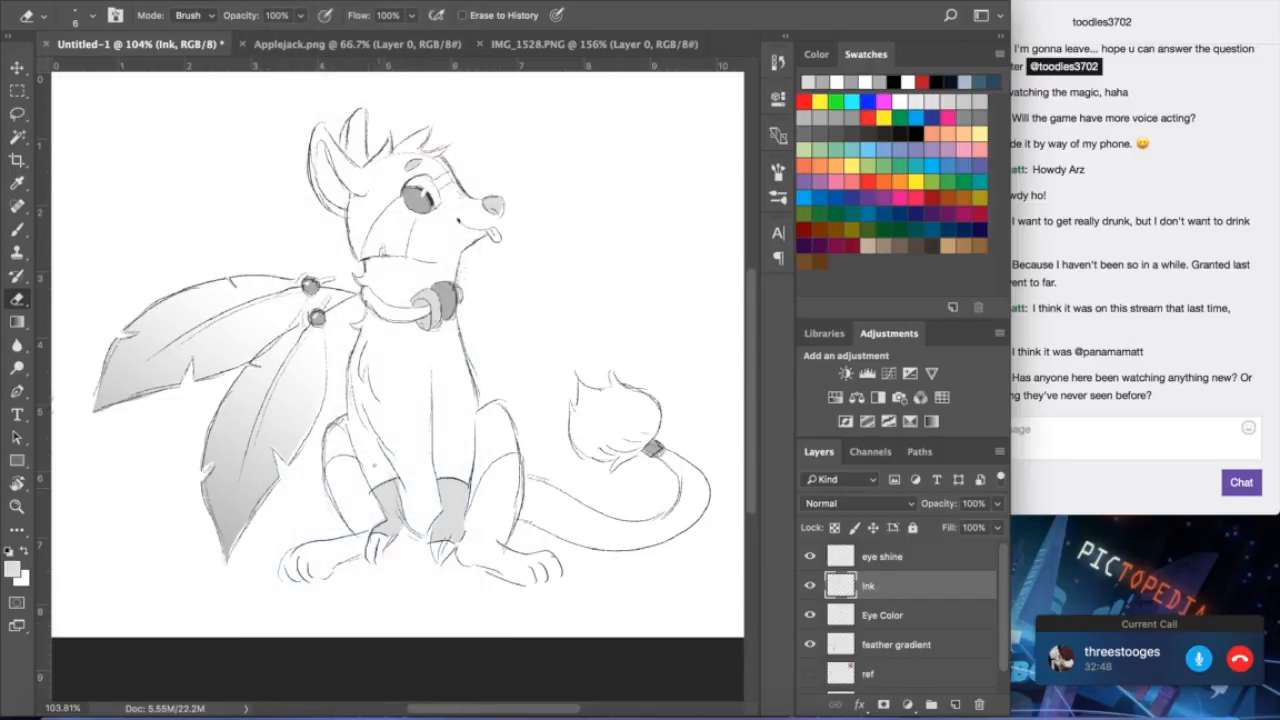
- Draw a short black line just below the nose on the Ink layer with the Brush at size 7
{"action": "key", "text": "b"}
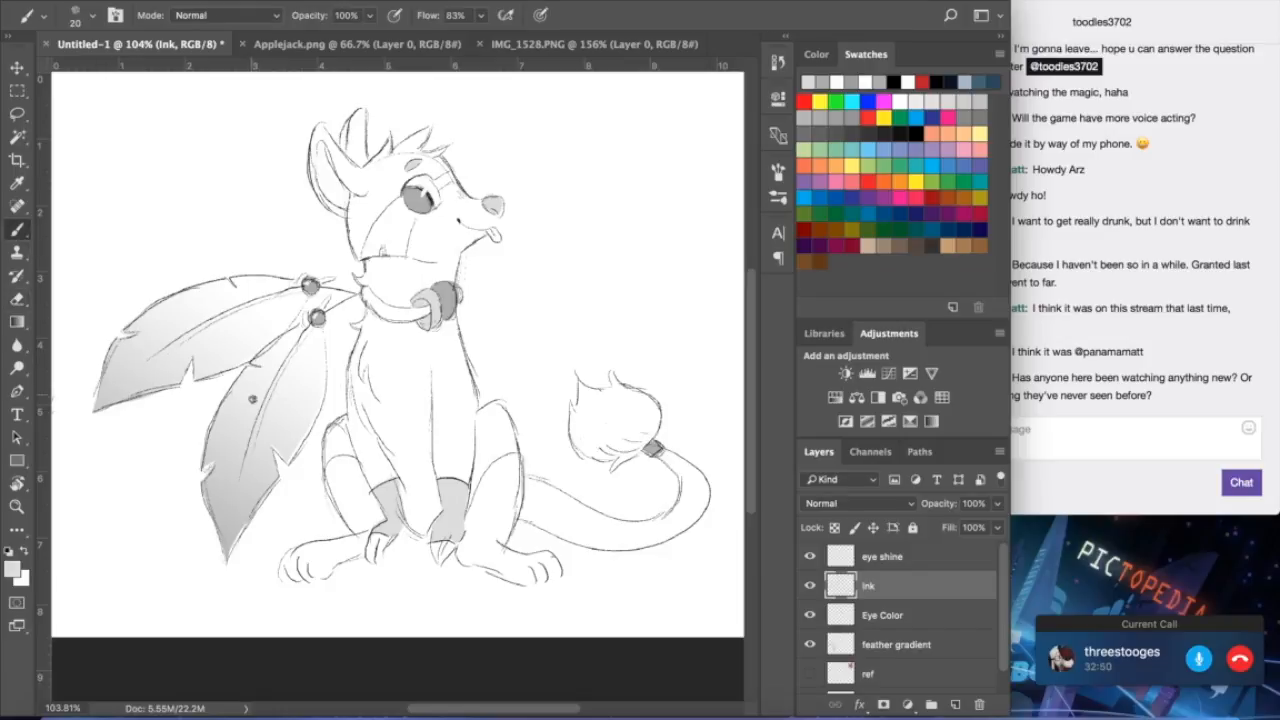
{"action": "key", "text": "x"}
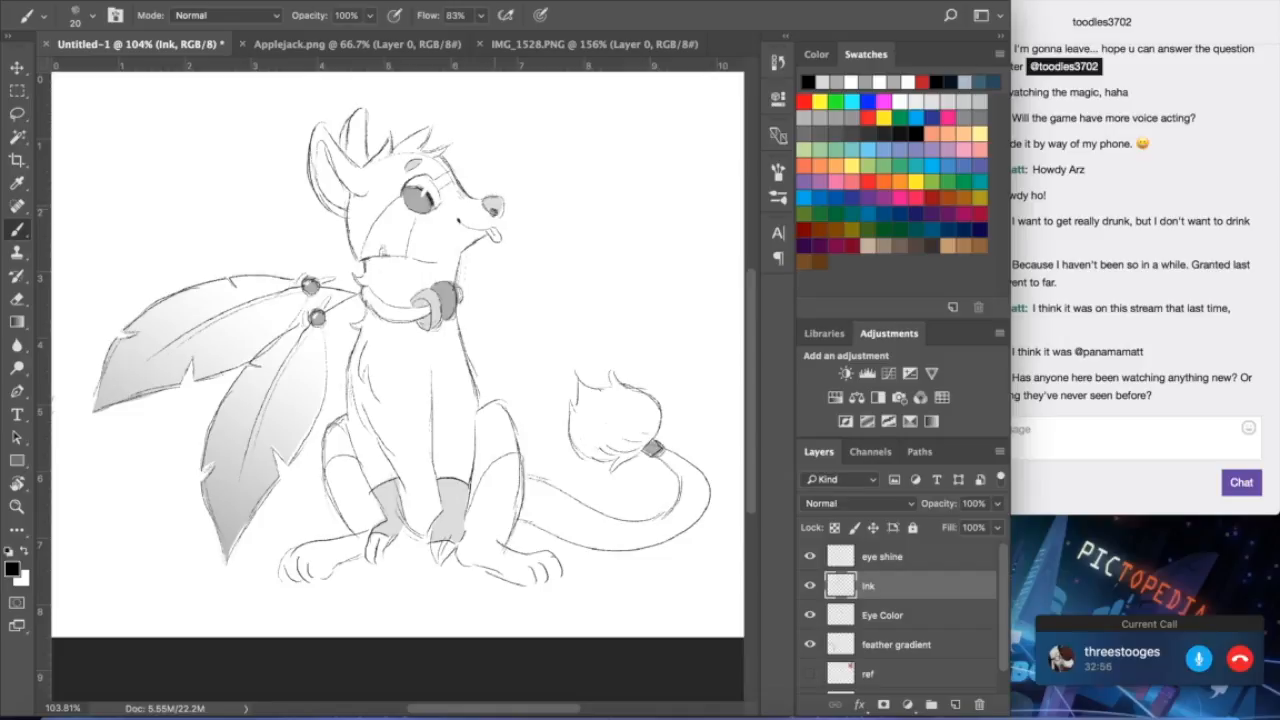
{"action": "key", "text": "bracketleft"}
{"action": "key", "text": "bracketleft"}
{"action": "left_click_drag", "start_coordinate": [498, 216], "coordinate": [499, 228]}
- Save the drawing to the Desktop as OC_Animal_CadetRedshirt in Photoshop format with maximized compatibility
{"action": "left_click", "coordinate": [165, 2]}
{"action": "left_click", "coordinate": [183, 134]}
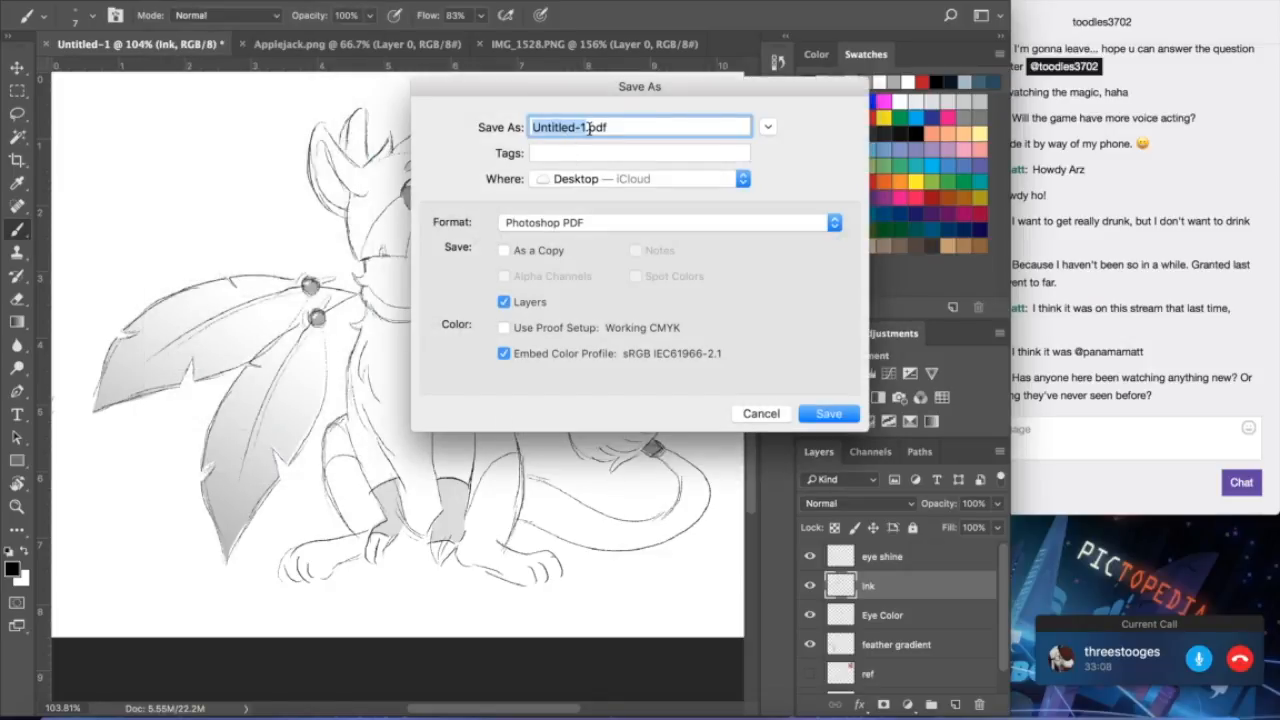
{"action": "type", "text": "OC"}
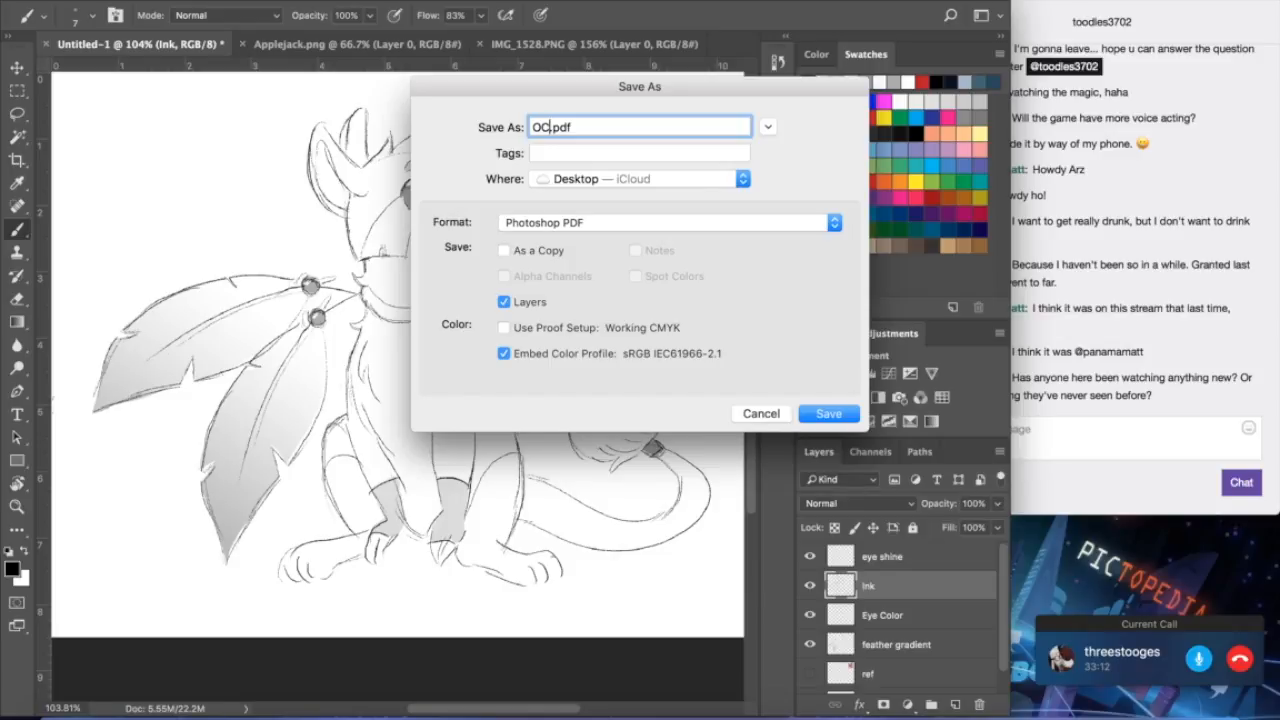
{"action": "type", "text": "_Animal_CadetRedshirt"}
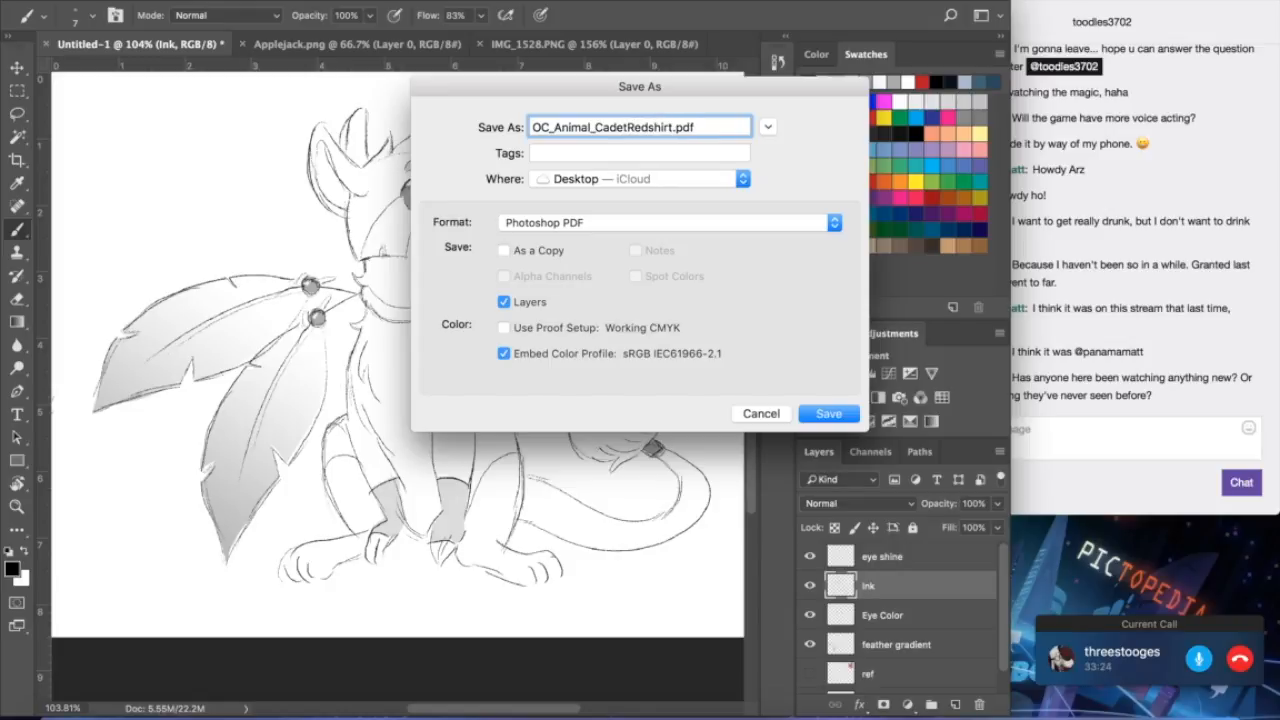
{"action": "left_click", "coordinate": [668, 225]}
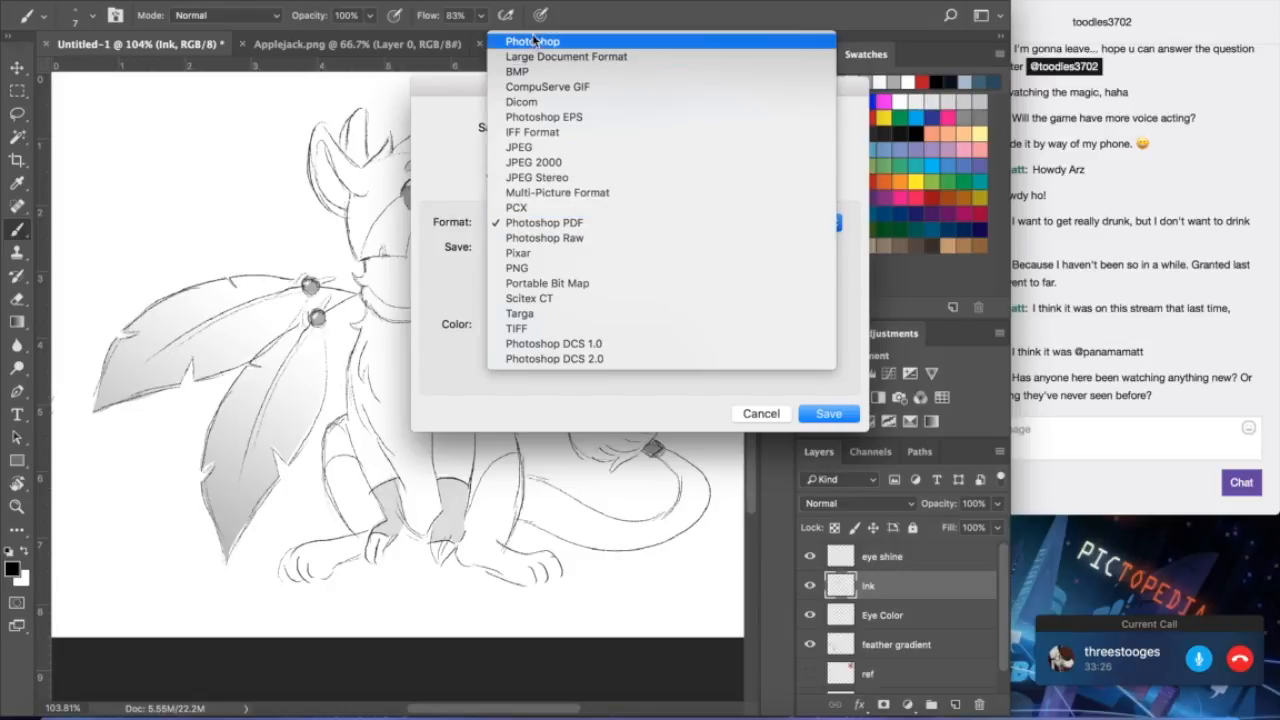
{"action": "left_click", "coordinate": [533, 42]}
{"action": "left_click", "coordinate": [828, 414]}
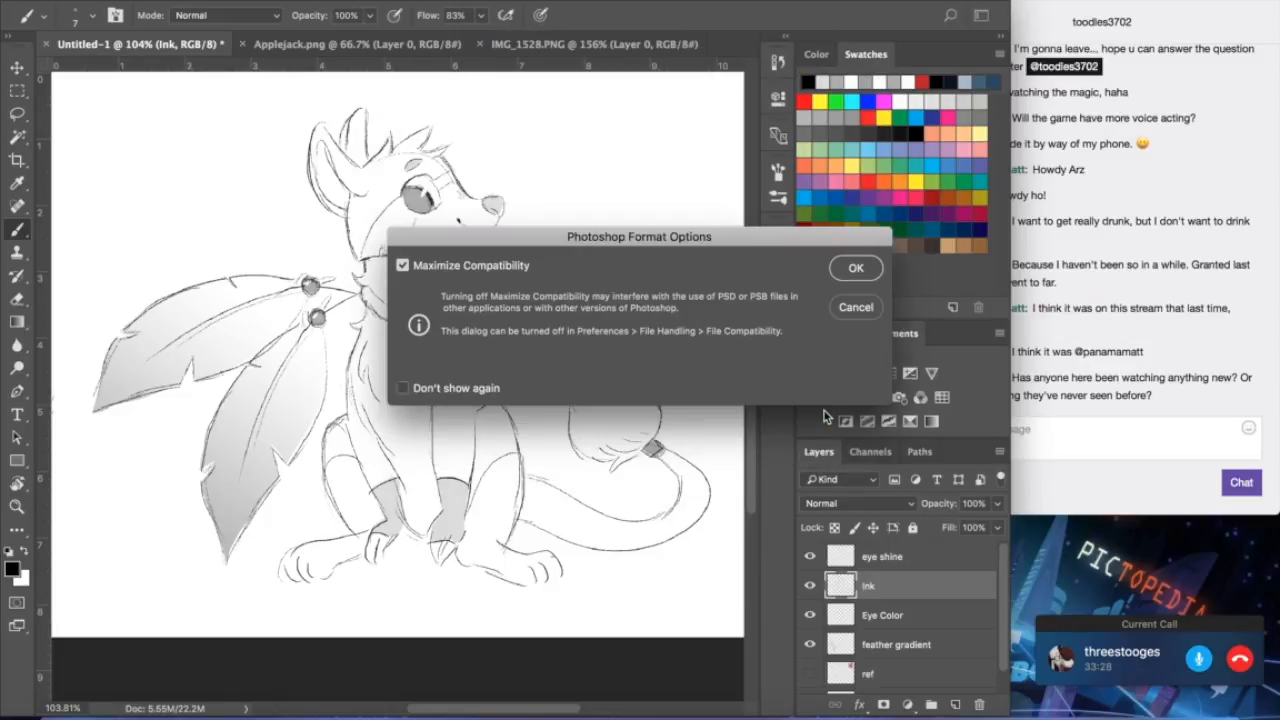
{"action": "left_click", "coordinate": [856, 270]}
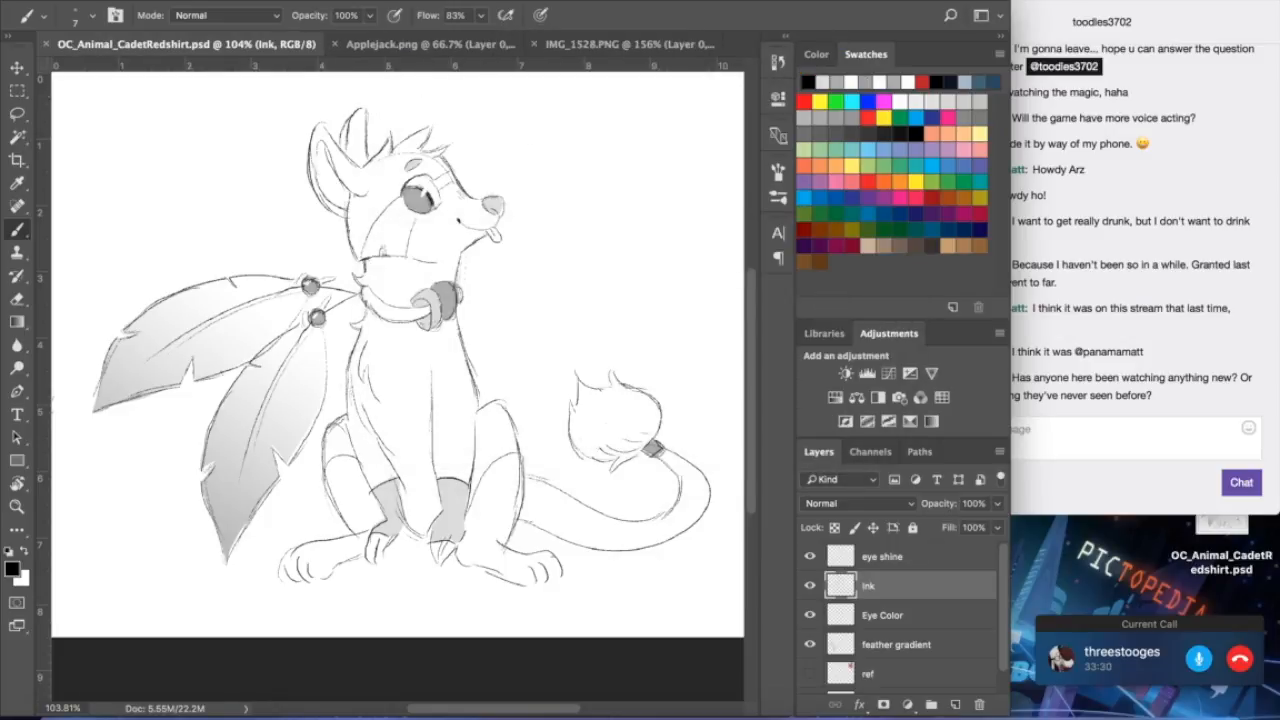
- Save a PNG version of OC_Animal_CadetRedshirt to the Desktop with Smallest / Slow compression and no interlacing
{"action": "left_click", "coordinate": [160, 2]}
{"action": "left_click", "coordinate": [200, 153]}
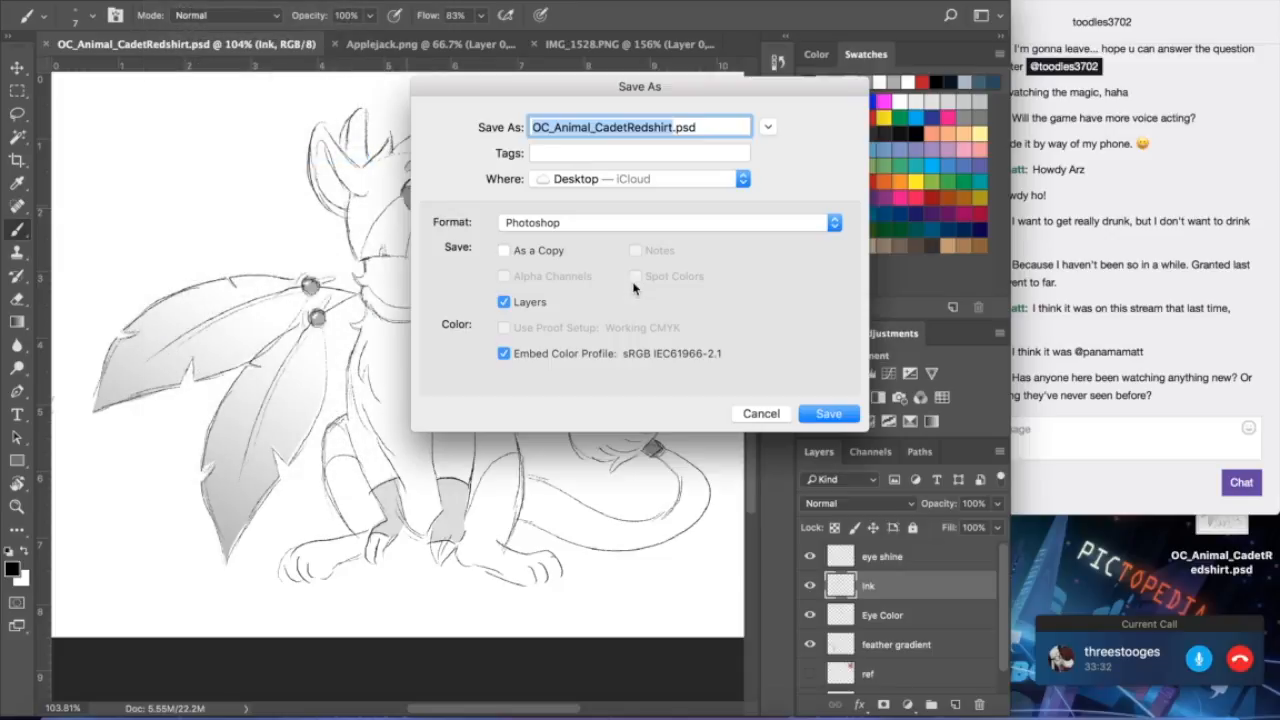
{"action": "left_click", "coordinate": [613, 222]}
{"action": "left_click", "coordinate": [578, 447]}
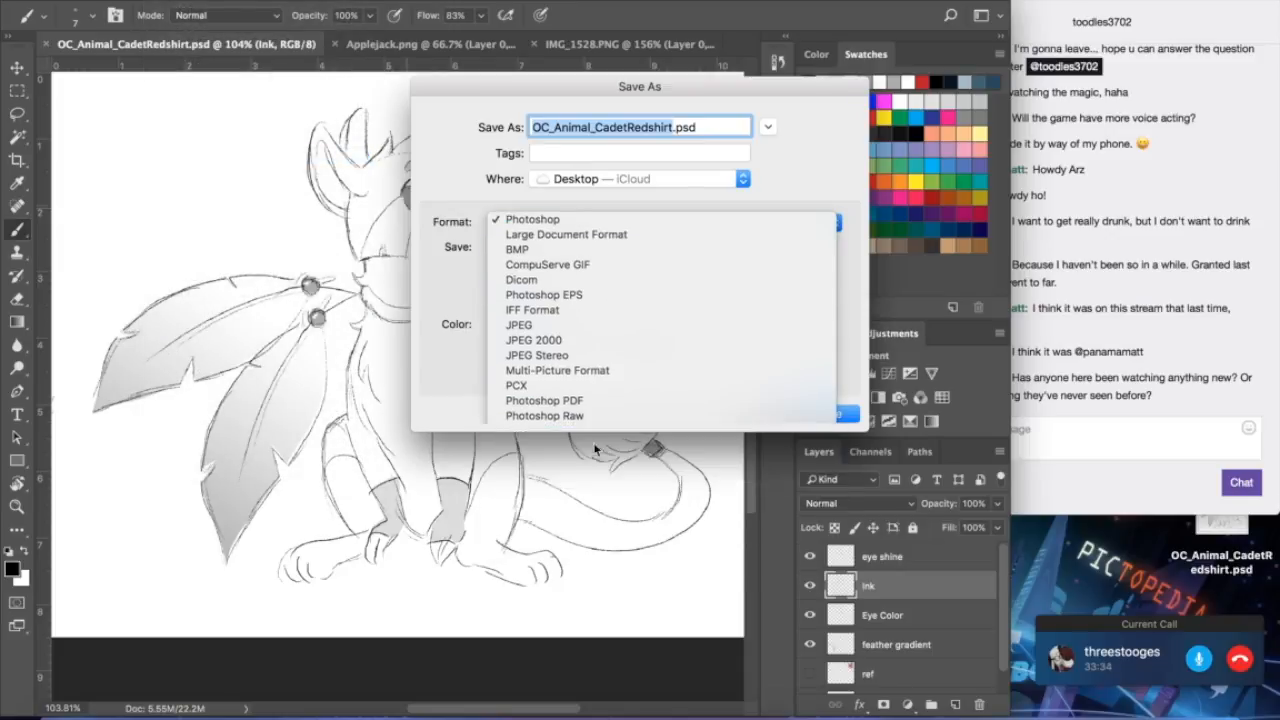
{"action": "left_click", "coordinate": [826, 413]}
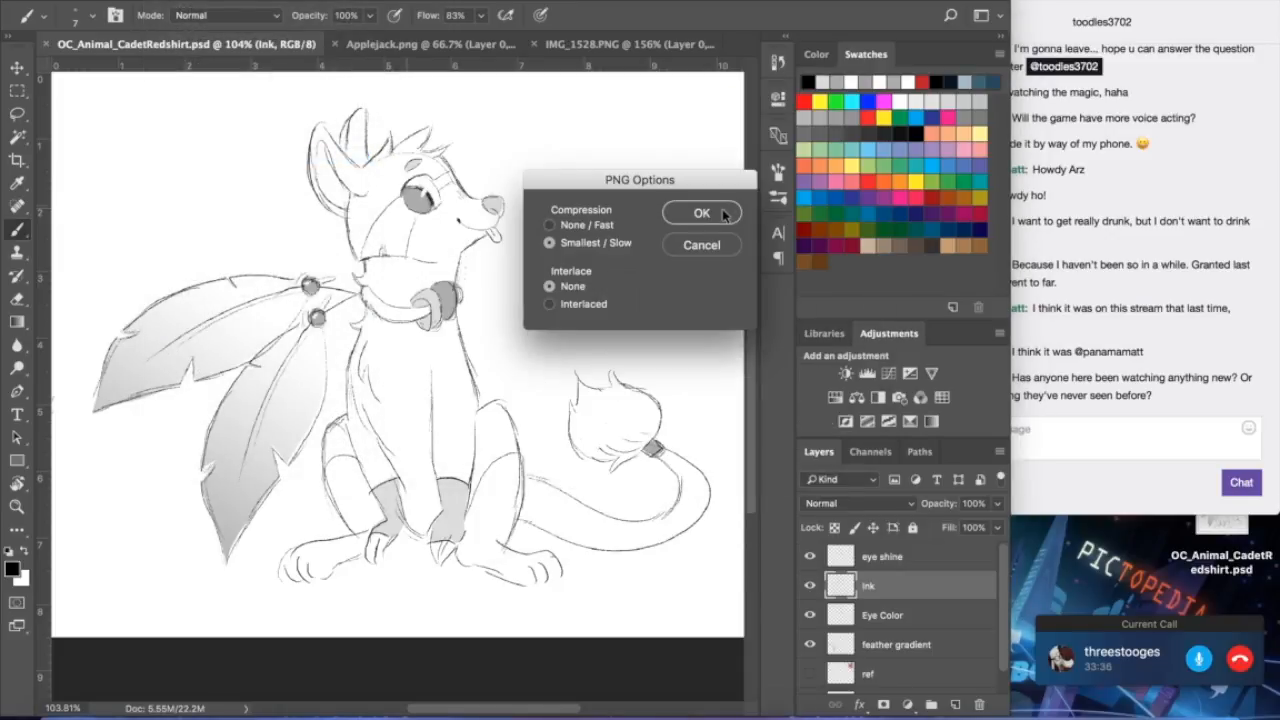
{"action": "left_click", "coordinate": [722, 211]}
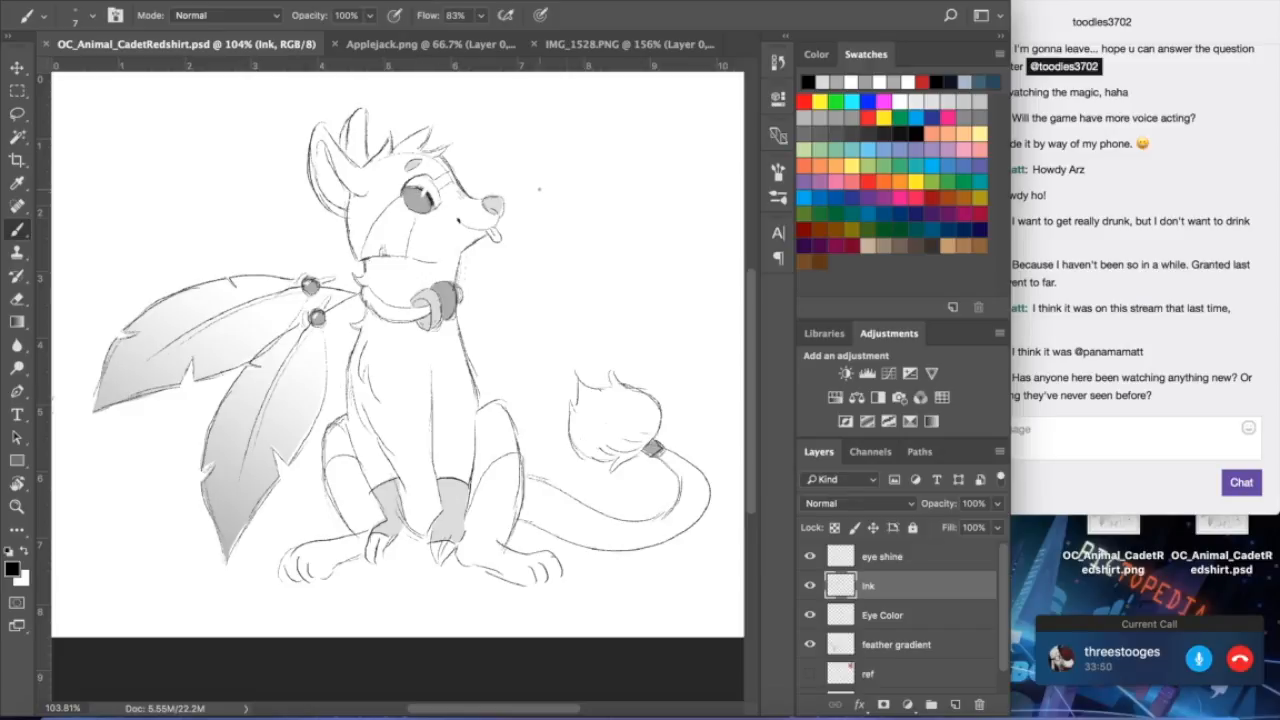
{"action": "left_click", "coordinate": [1130, 431]}
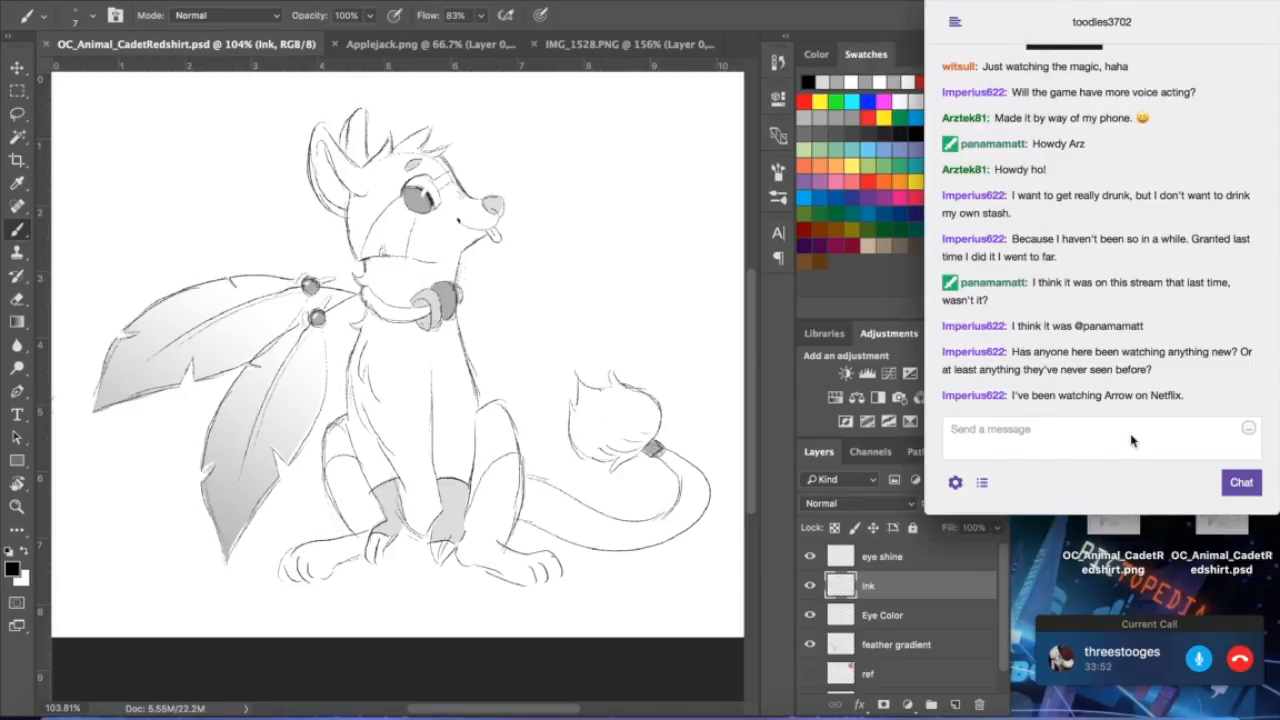
{"action": "left_click", "coordinate": [512, 298]}
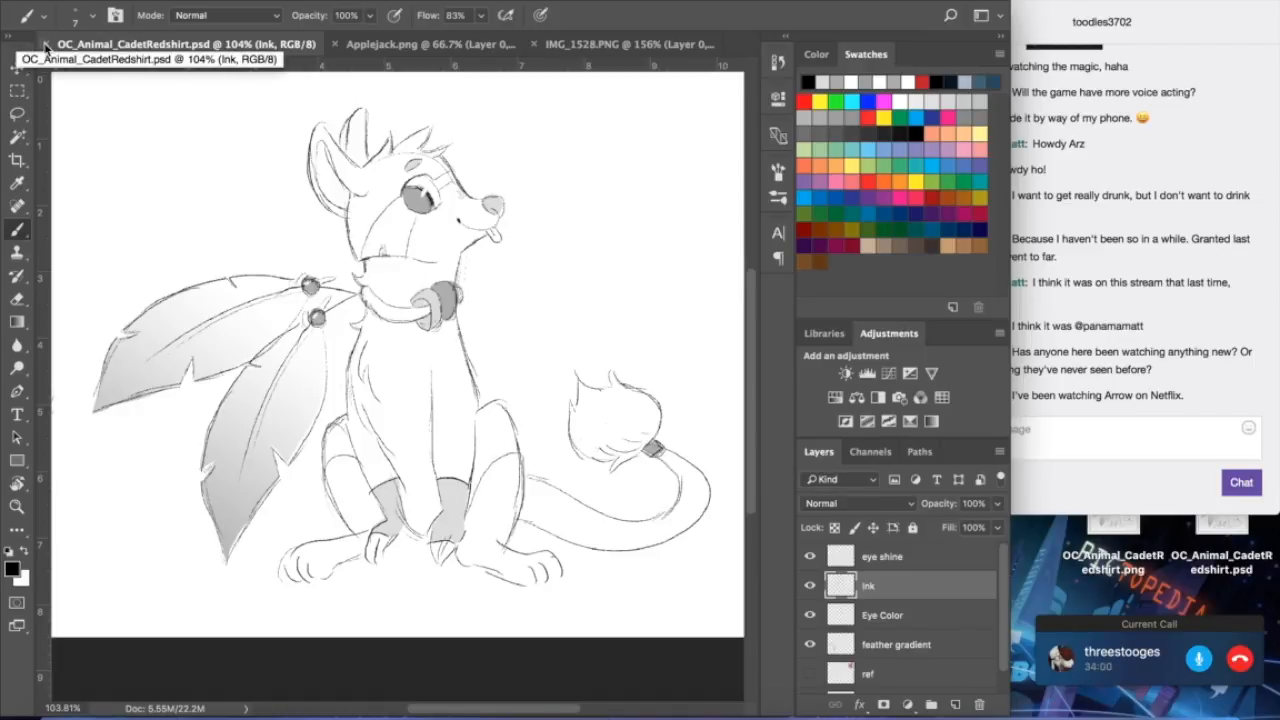
- Close the IMG_1528.PNG reference image
{"action": "left_click", "coordinate": [360, 45]}
{"action": "left_click", "coordinate": [520, 45]}
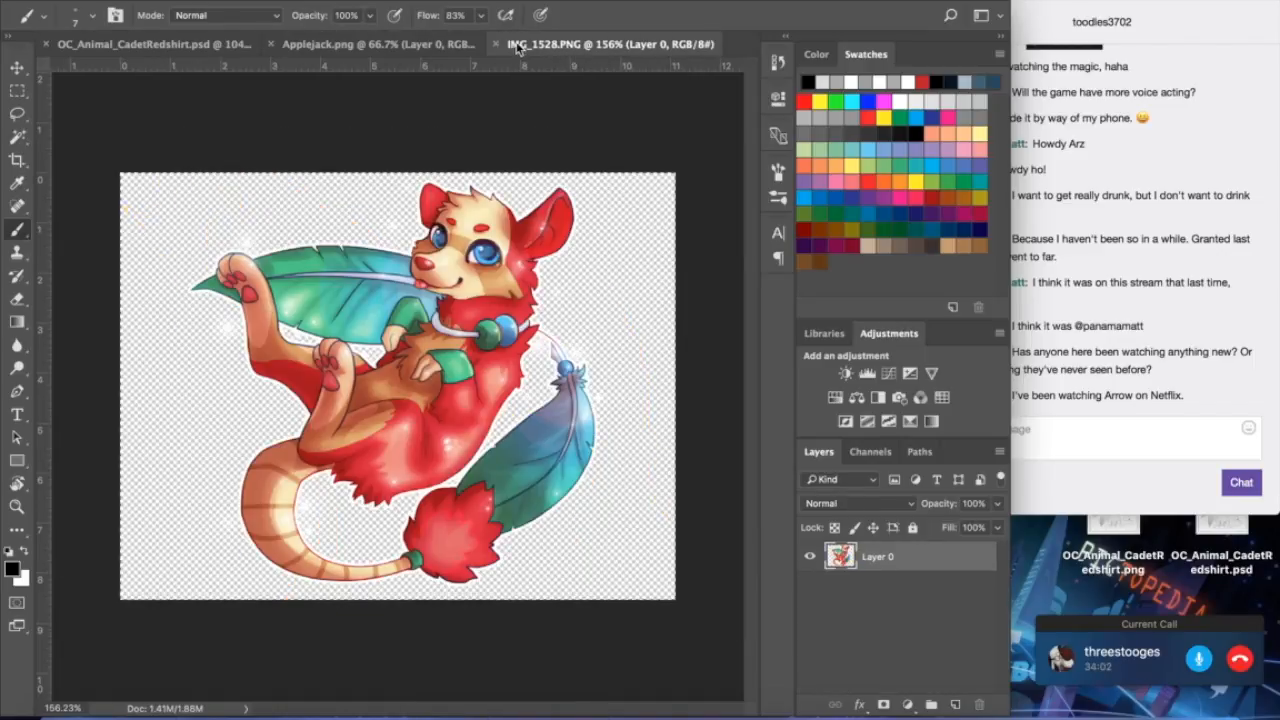
{"action": "left_click", "coordinate": [496, 45]}
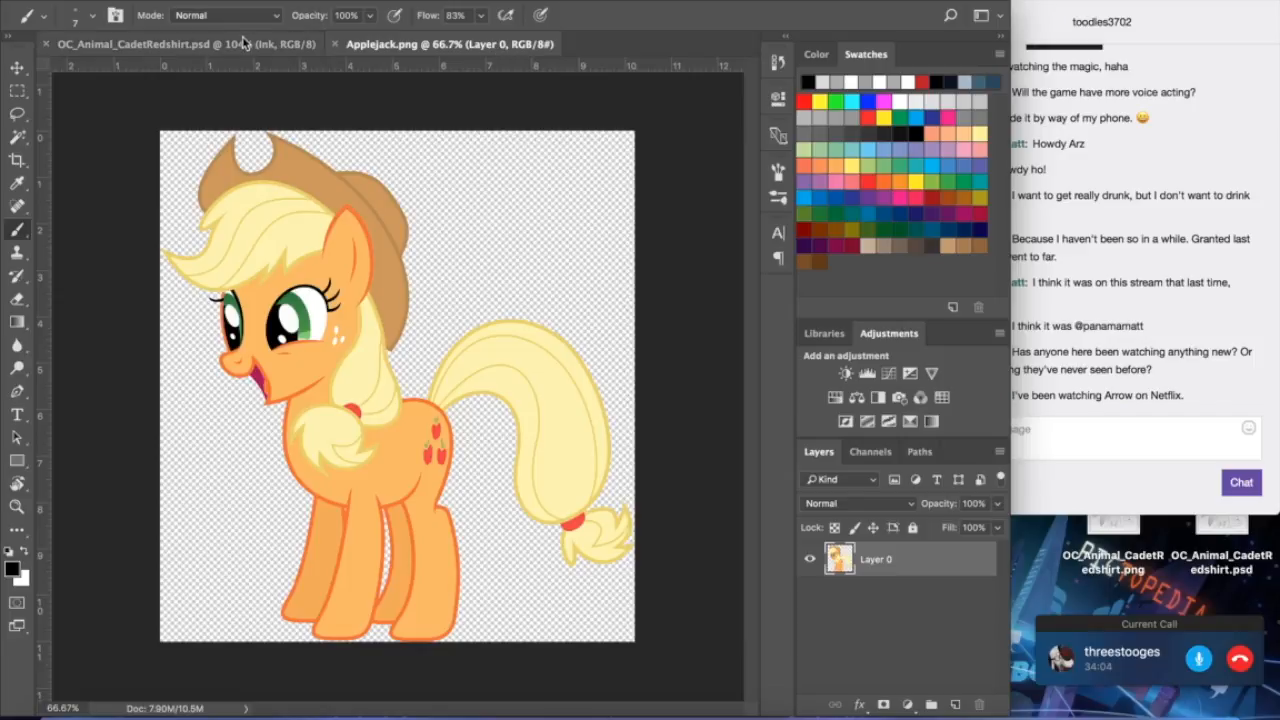
- Create a new document from the recent 11 x 8.5 in, 144 ppi preset and fit it in the window
{"action": "left_click", "coordinate": [213, 49]}
{"action": "left_click", "coordinate": [158, 0]}
{"action": "left_click", "coordinate": [170, 1]}
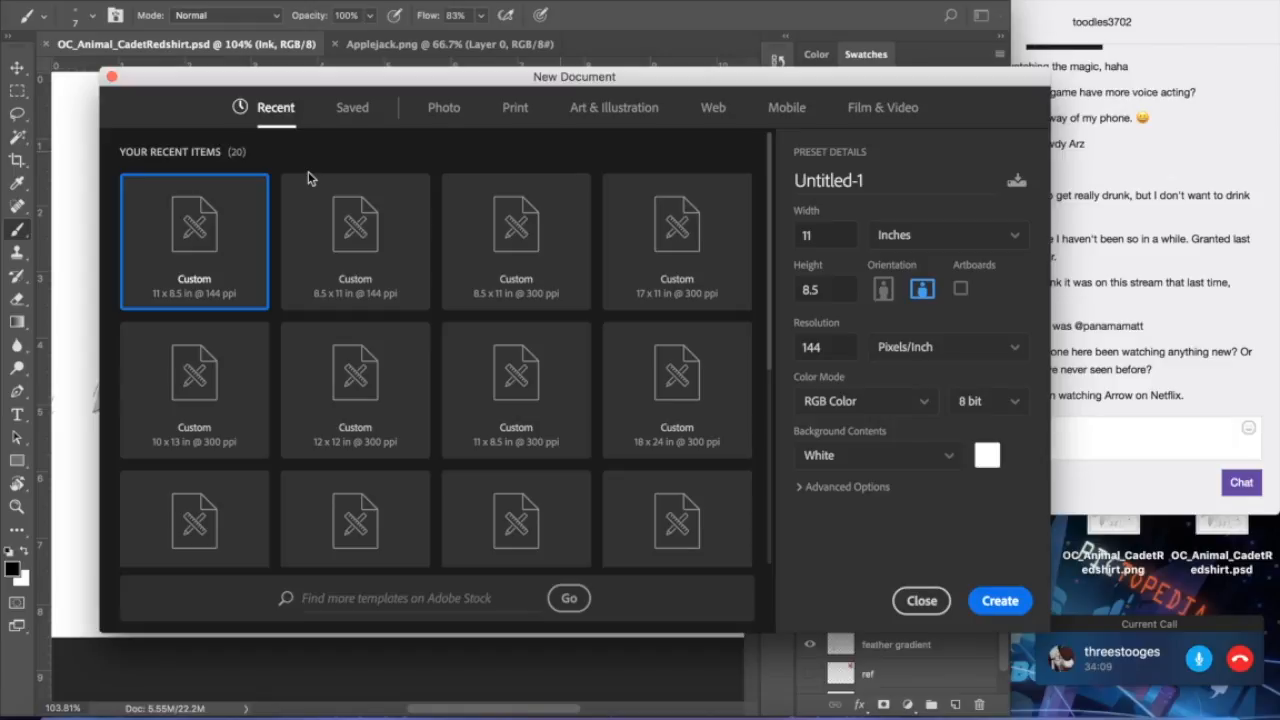
{"action": "double_click", "coordinate": [224, 220]}
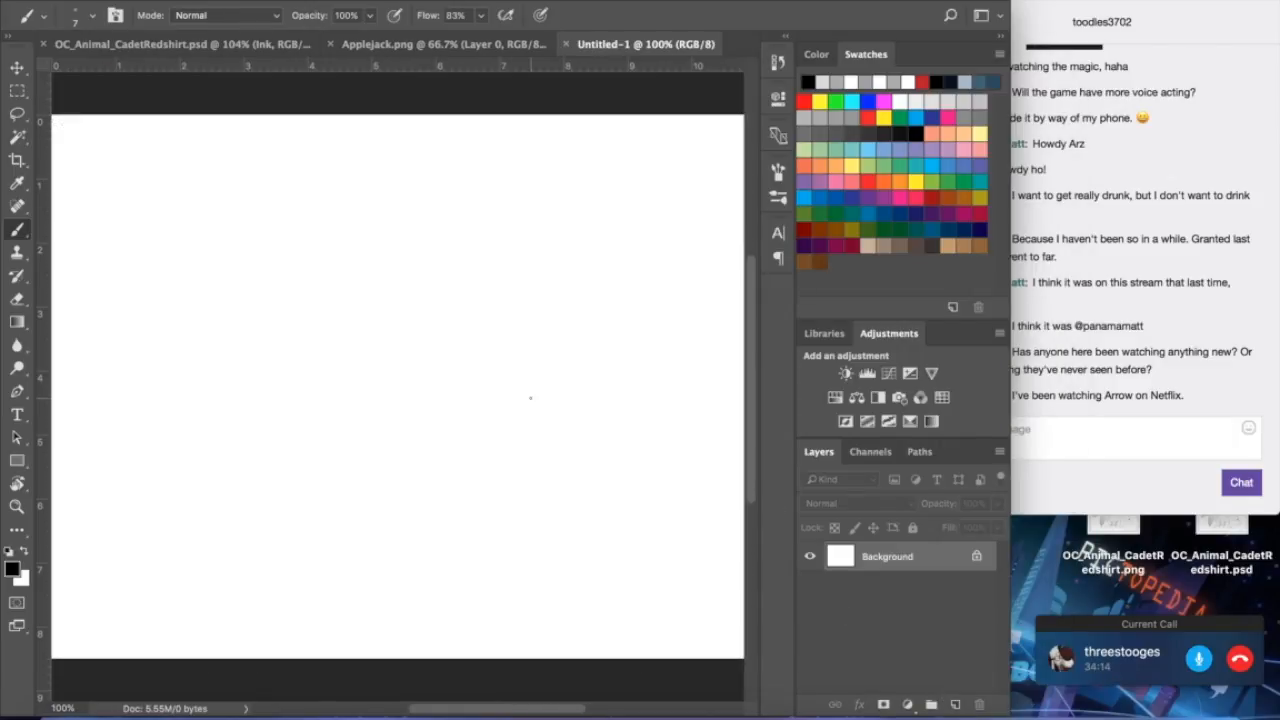
{"action": "key", "text": "super+0"}
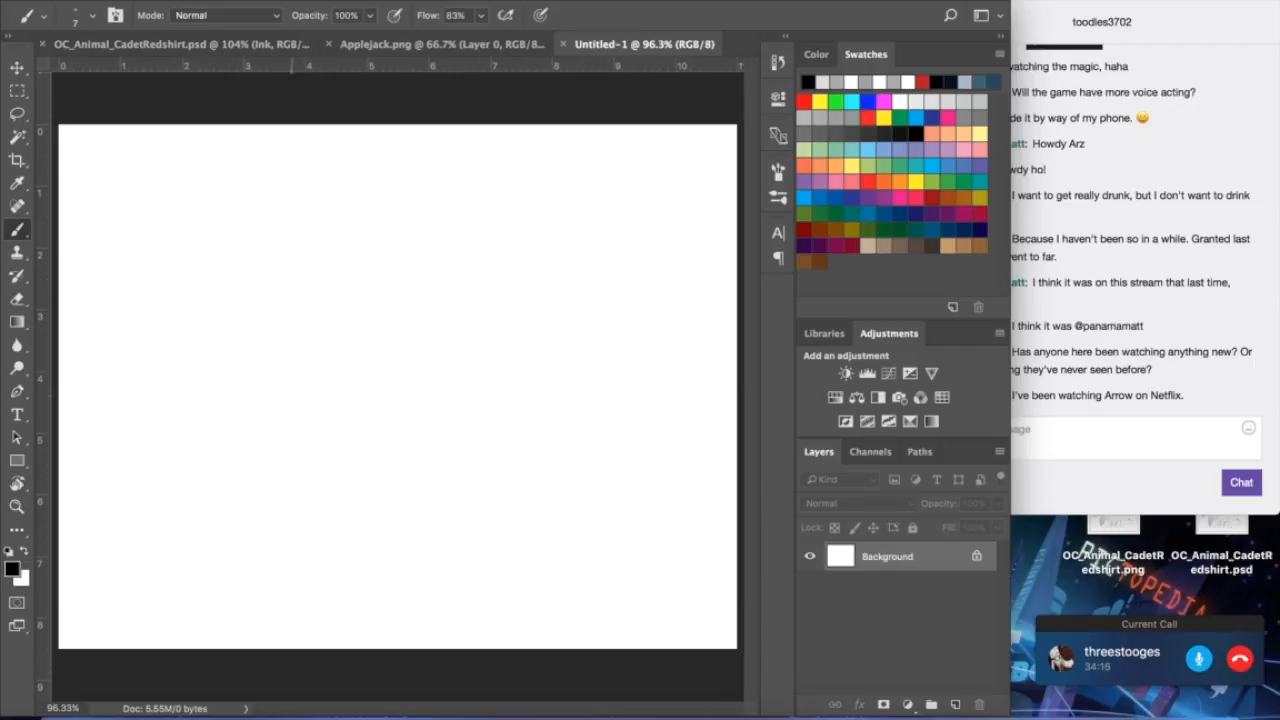
- Review the finished creature drawing as a whole and close OC_Animal_CadetRedshirt.psd
{"action": "left_click", "coordinate": [264, 44]}
{"action": "key", "text": "super+0"}
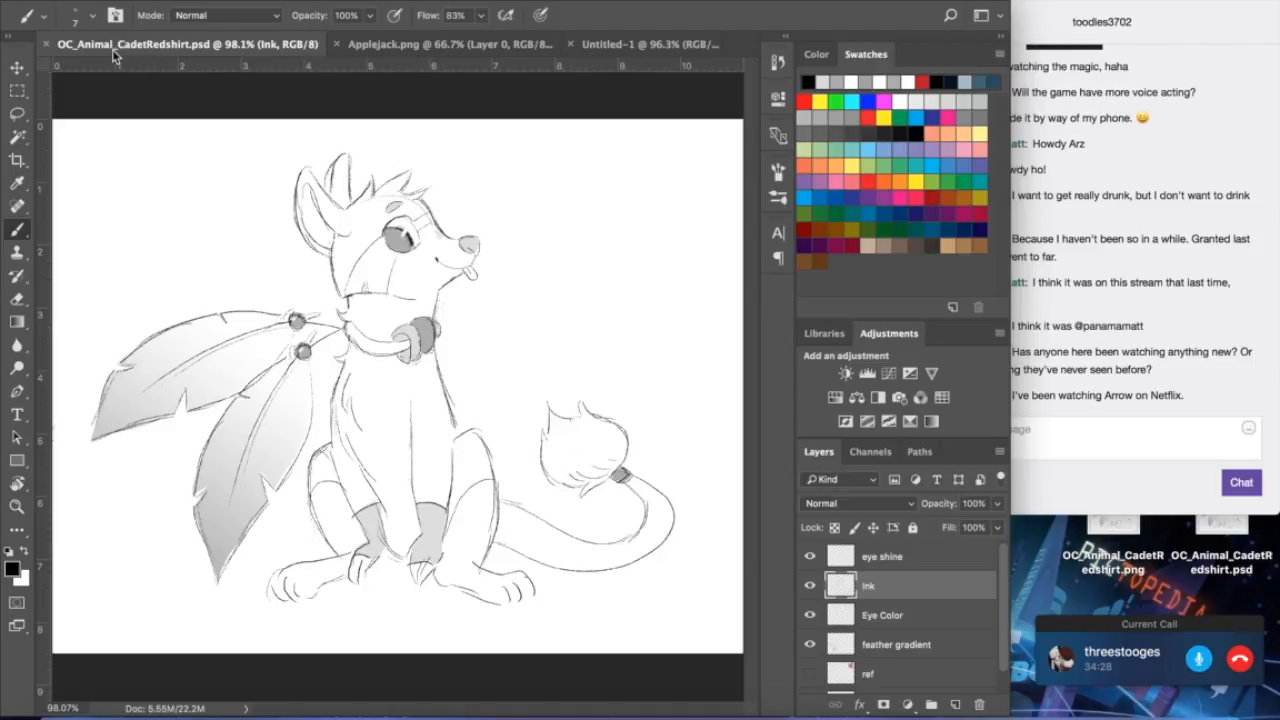
{"action": "left_click", "coordinate": [155, 2]}
{"action": "left_click", "coordinate": [155, 2]}
{"action": "left_click", "coordinate": [47, 46]}
- Copy the pony artwork from Applejack.png into the blank Untitled-1 document with the Move tool
{"action": "left_click", "coordinate": [183, 46]}
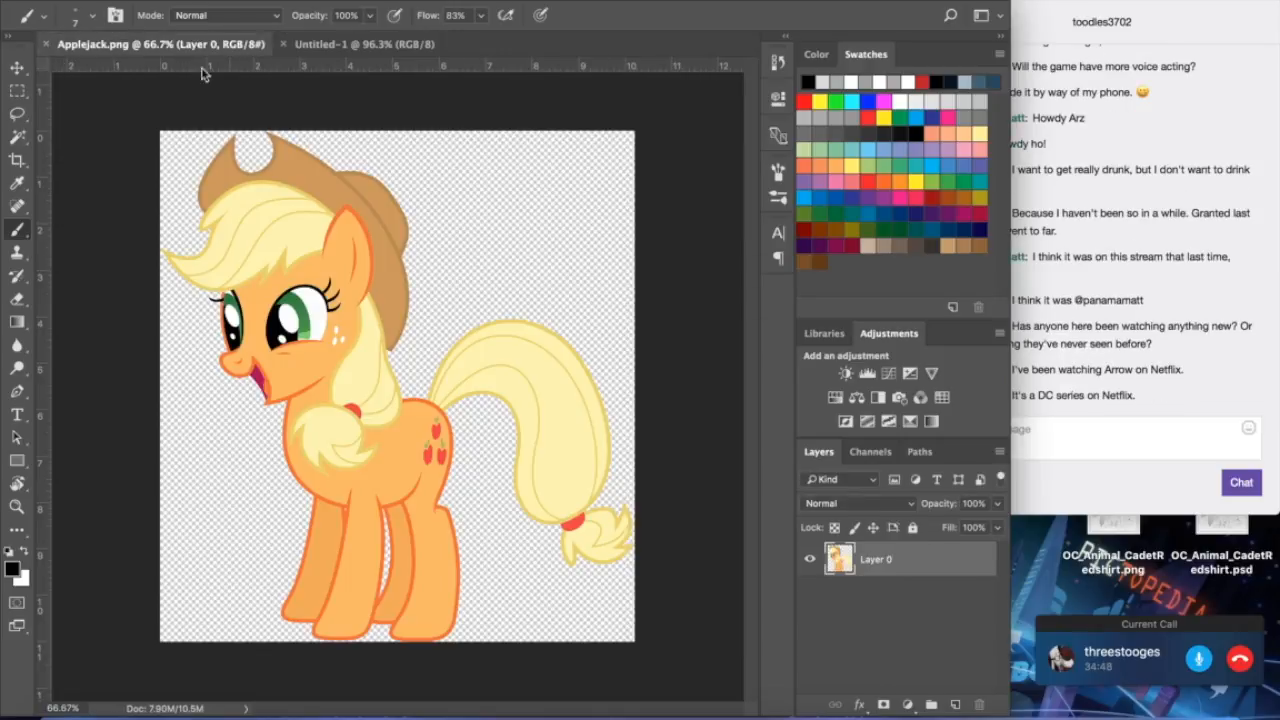
{"action": "left_click", "coordinate": [17, 67]}
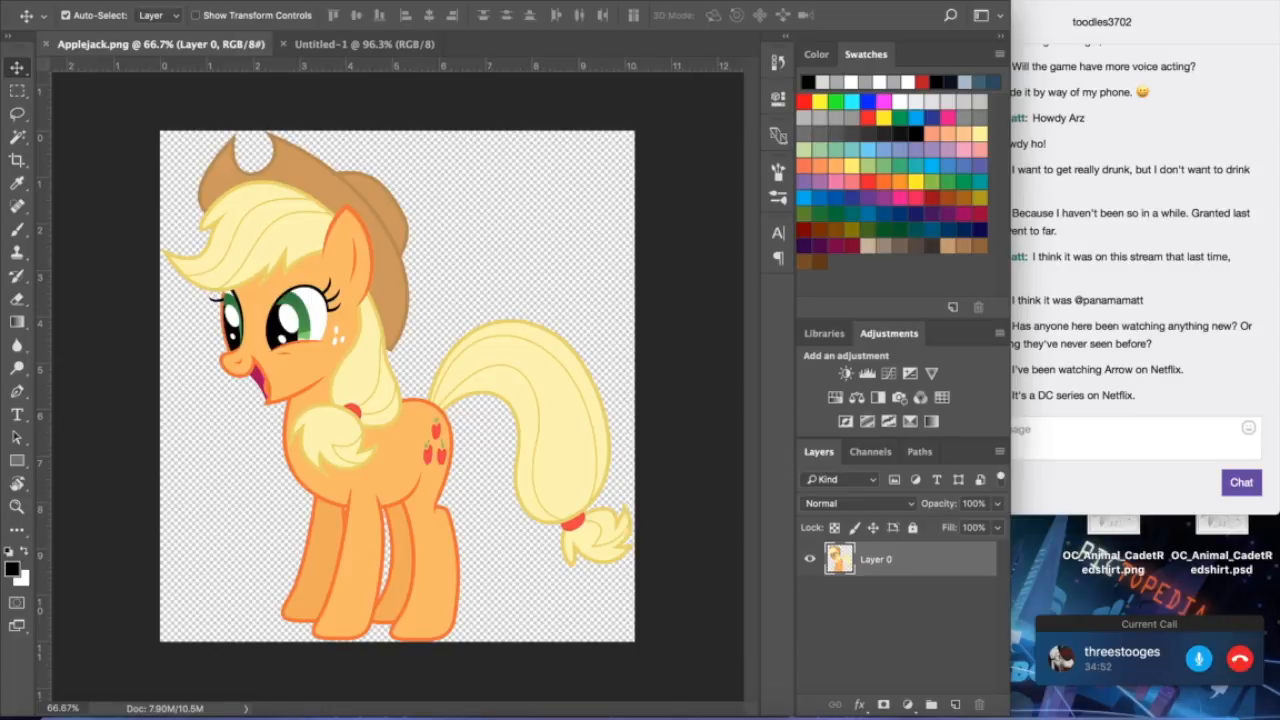
{"action": "left_click", "coordinate": [378, 0]}
{"action": "left_click", "coordinate": [388, 1]}
{"action": "left_click_drag", "start_coordinate": [340, 215], "coordinate": [658, 227]}
- Scale the pony down with Free Transform to about 26% and place it in the canvas's upper right corner
{"action": "left_click", "coordinate": [248, 0]}
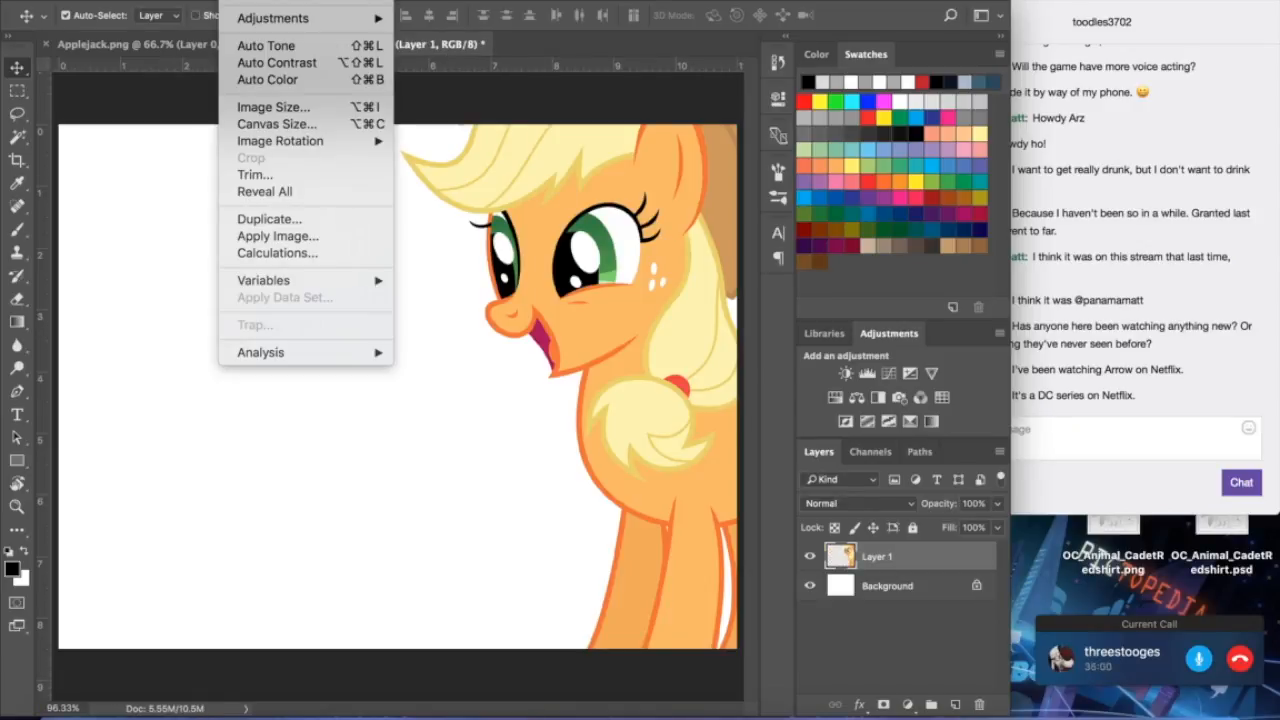
{"action": "mouse_move", "coordinate": [205, 0]}
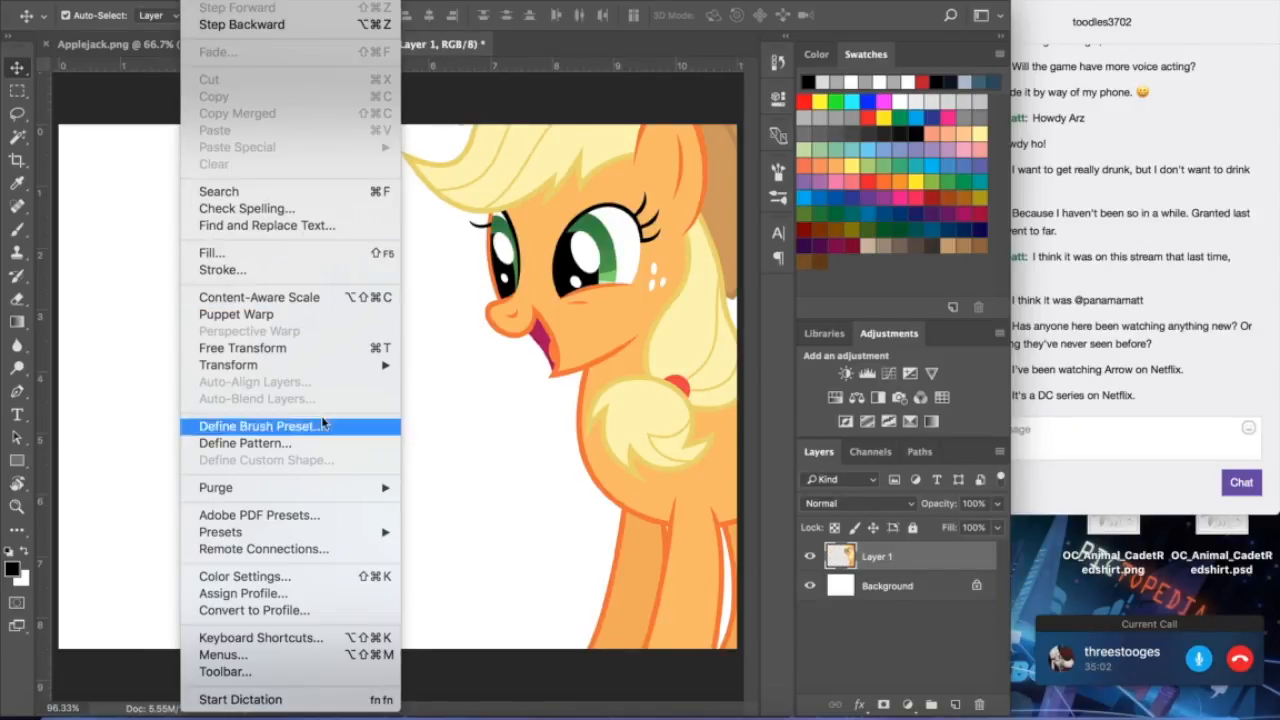
{"action": "left_click", "coordinate": [259, 347]}
{"action": "left_click_drag", "start_coordinate": [560, 290], "coordinate": [465, 425]}
{"action": "left_click_drag", "start_coordinate": [304, 115], "coordinate": [646, 483]}
{"action": "left_click_drag", "start_coordinate": [708, 538], "coordinate": [536, 255]}
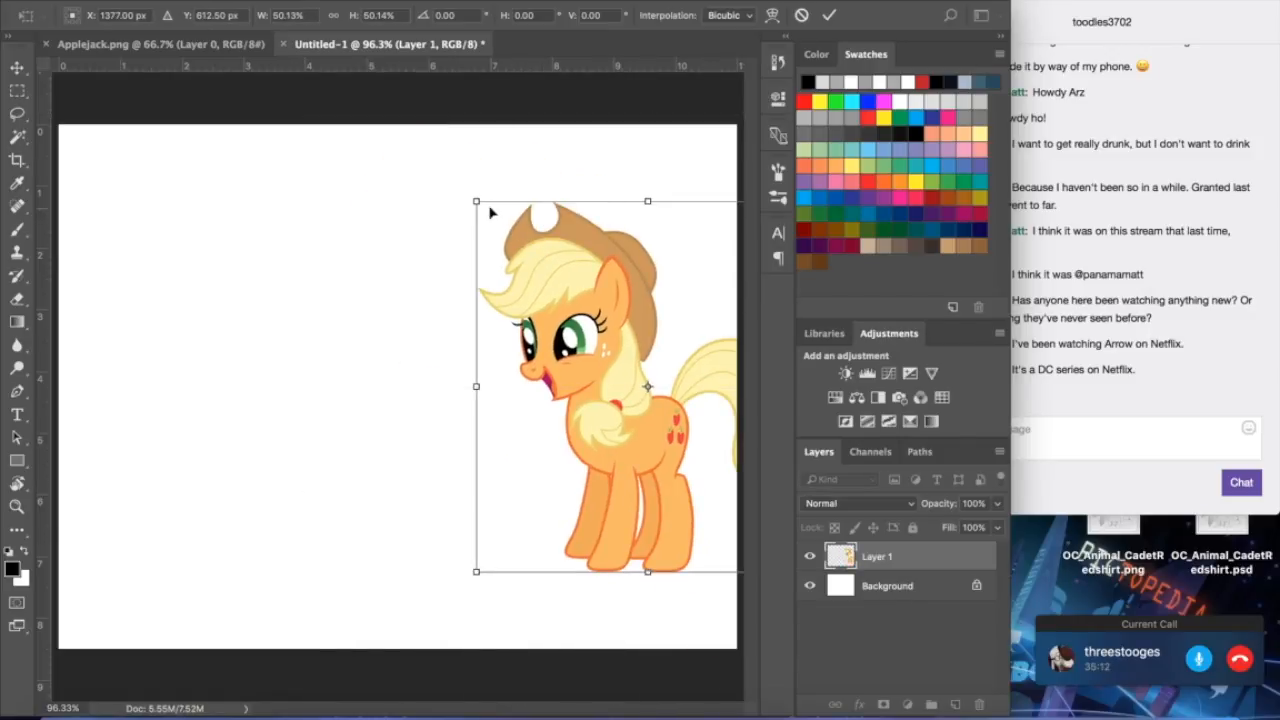
{"action": "left_click_drag", "start_coordinate": [477, 200], "coordinate": [620, 351]}
{"action": "left_click_drag", "start_coordinate": [682, 407], "coordinate": [612, 218]}
{"action": "left_click_drag", "start_coordinate": [551, 163], "coordinate": [571, 186]}
{"action": "left_click_drag", "start_coordinate": [607, 239], "coordinate": [581, 177]}
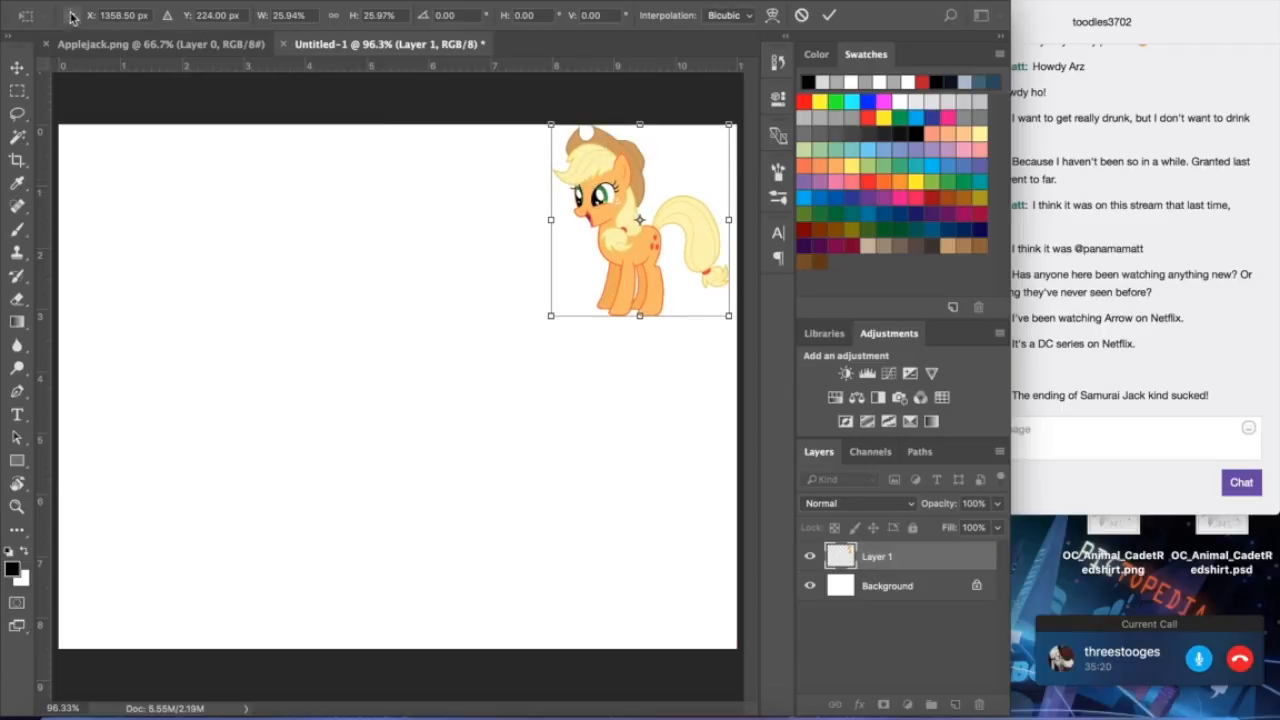
- Nudge the pony slightly down and right to X 1369.5 px, Y 232 px and apply the transformation
{"action": "key", "text": "Down"}
{"action": "key", "text": "Down"}
{"action": "key", "text": "Down"}
{"action": "key", "text": "Down"}
{"action": "key", "text": "Down"}
{"action": "key", "text": "Down"}
{"action": "key", "text": "Right"}
{"action": "key", "text": "Right"}
{"action": "key", "text": "Right"}
{"action": "key", "text": "Right"}
{"action": "key", "text": "Right"}
{"action": "key", "text": "Right"}
{"action": "key", "text": "Right"}
{"action": "key", "text": "Right"}
{"action": "key", "text": "Right"}
{"action": "key", "text": "Right"}
{"action": "key", "text": "Right"}
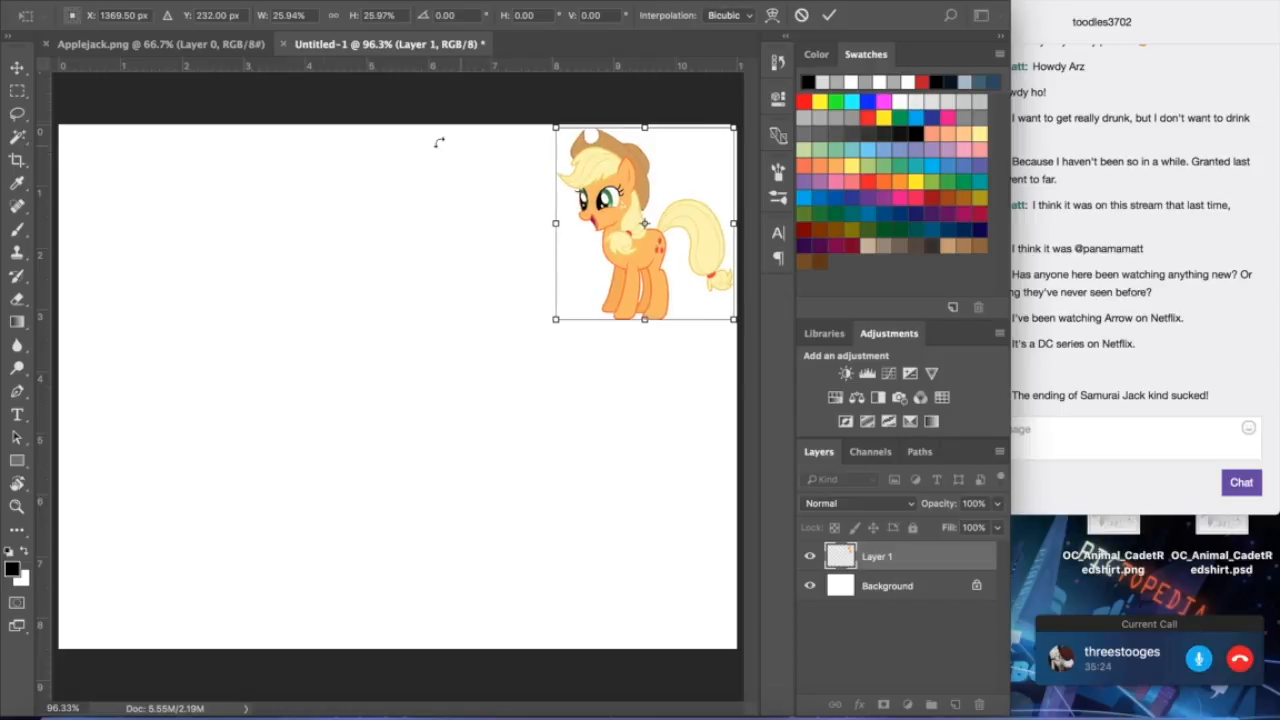
{"action": "left_click", "coordinate": [17, 67]}
{"action": "left_click", "coordinate": [805, 245]}
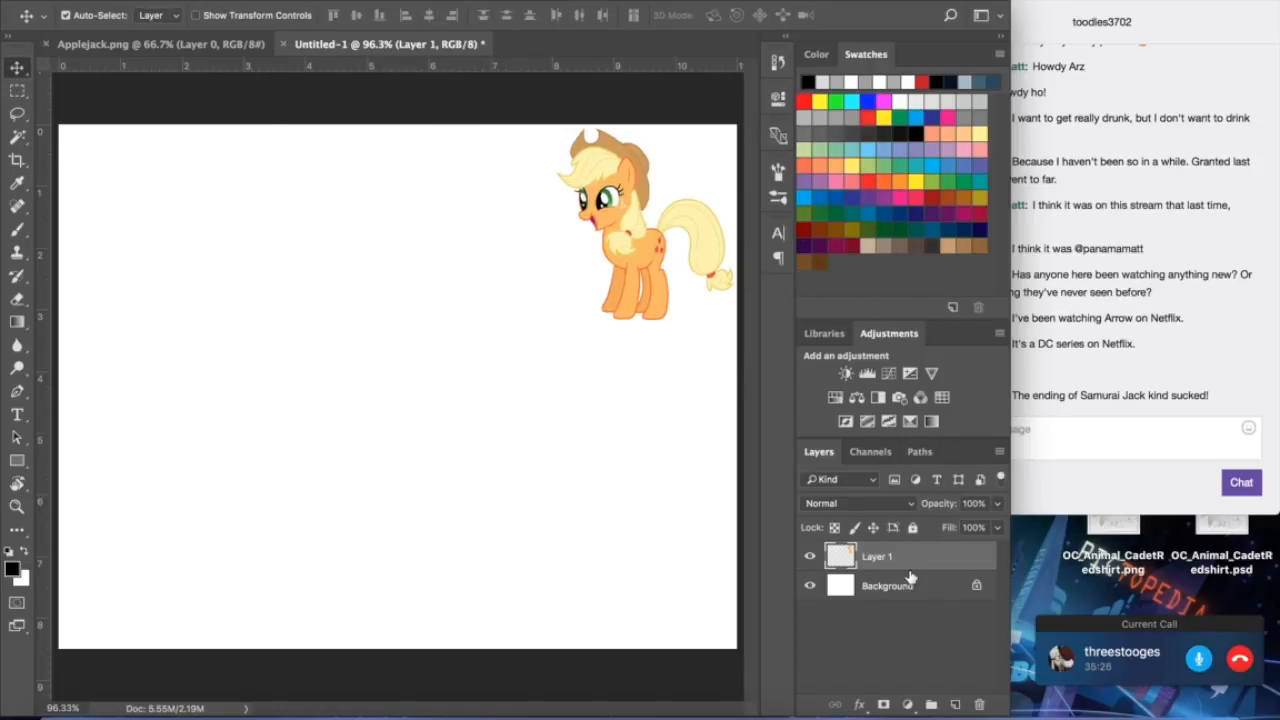
- Add a new empty layer above the pony reference layer
{"action": "left_click", "coordinate": [955, 704]}
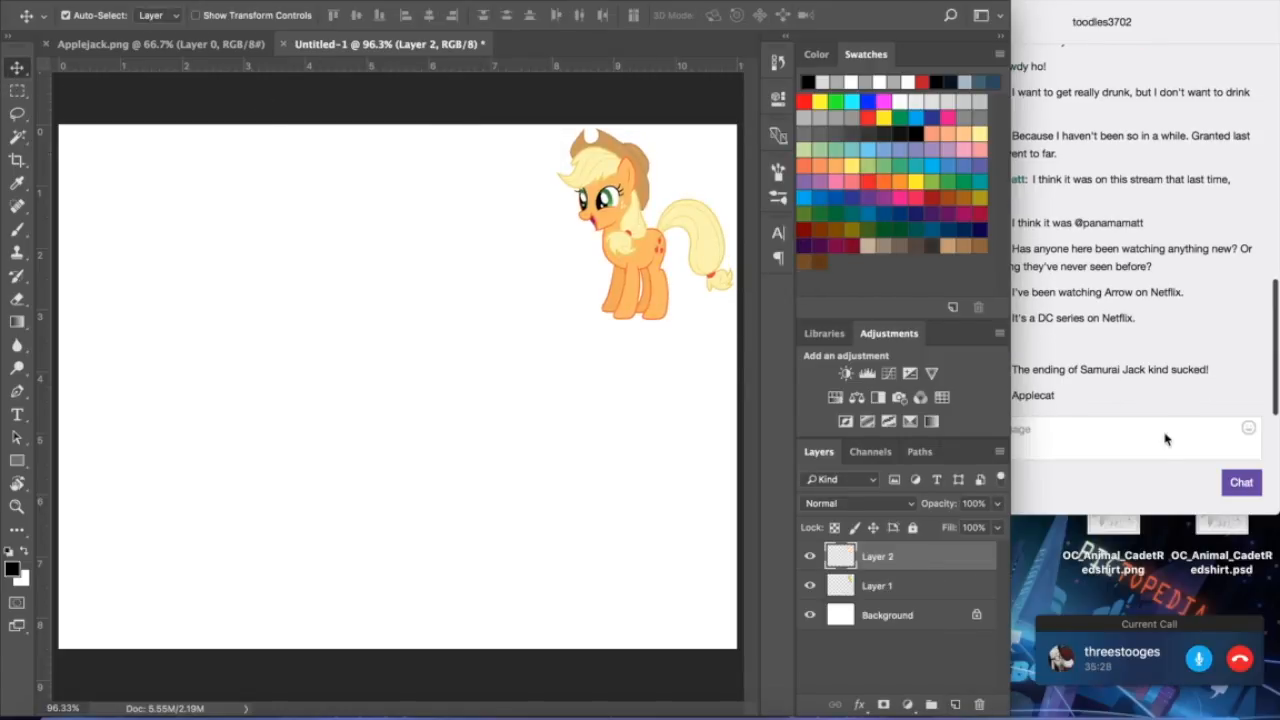
{"action": "left_click", "coordinate": [1162, 436]}
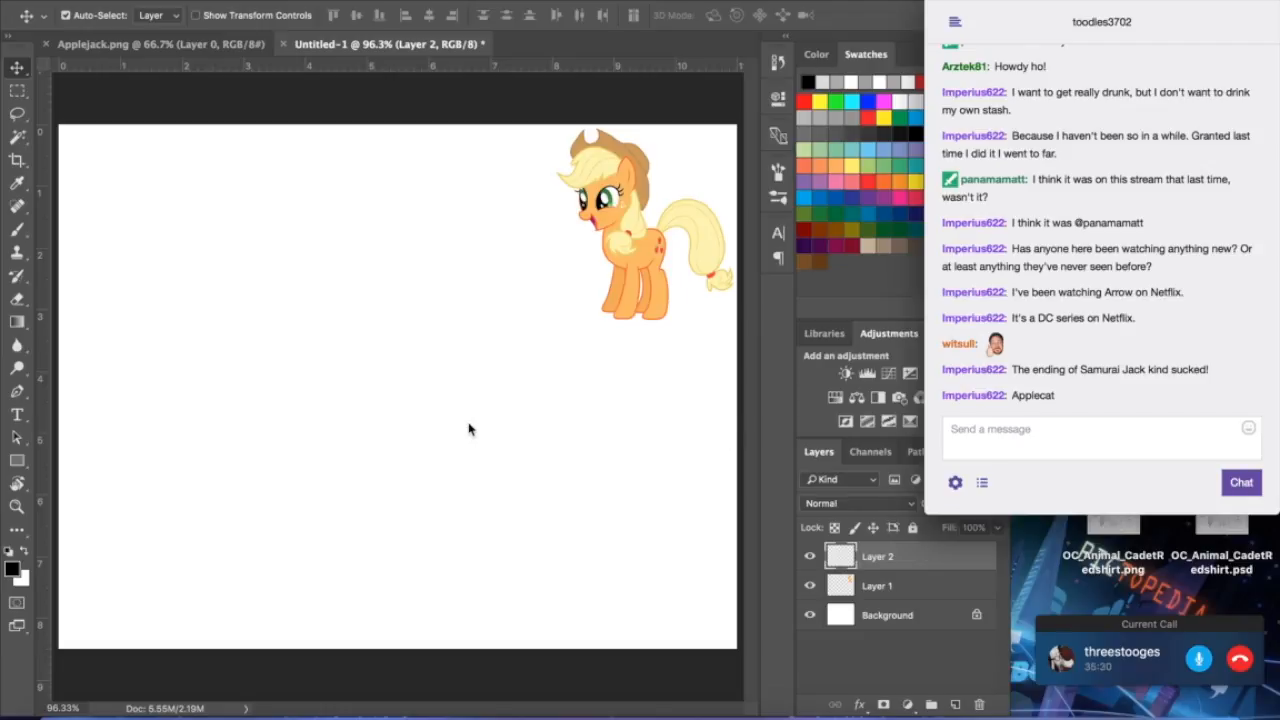
{"action": "left_click", "coordinate": [432, 372]}
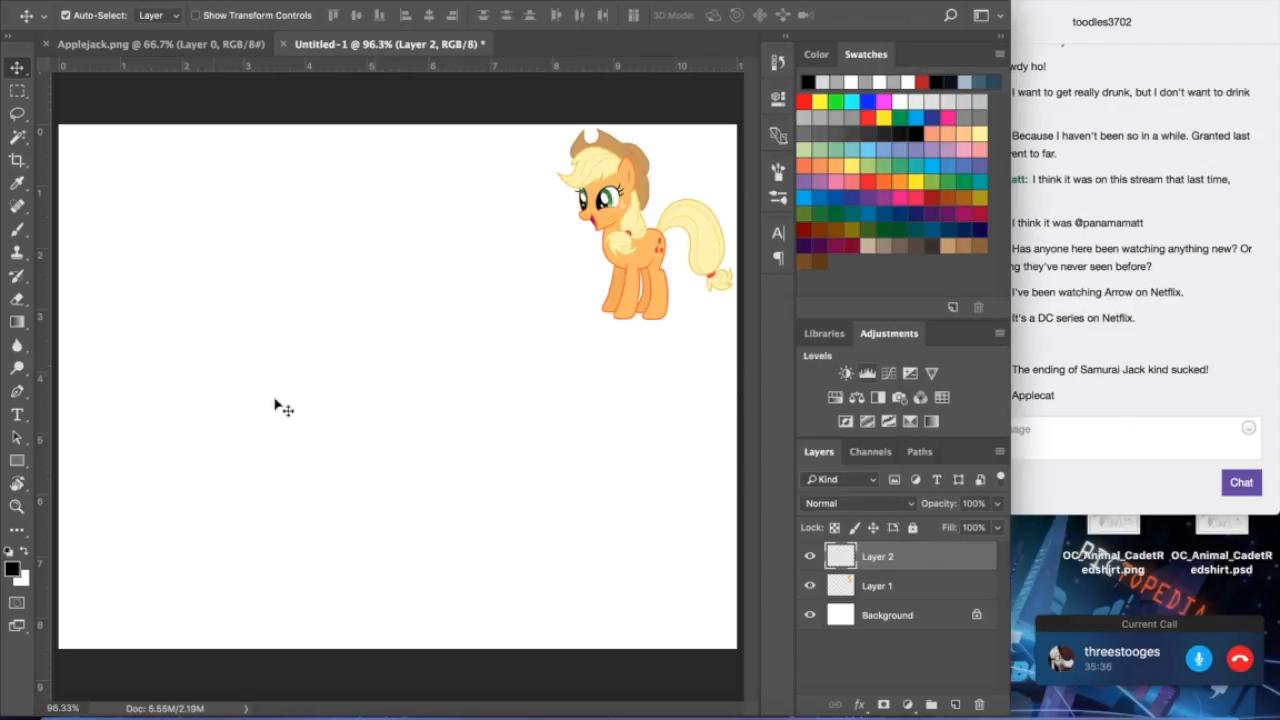
{"action": "left_click", "coordinate": [17, 229]}
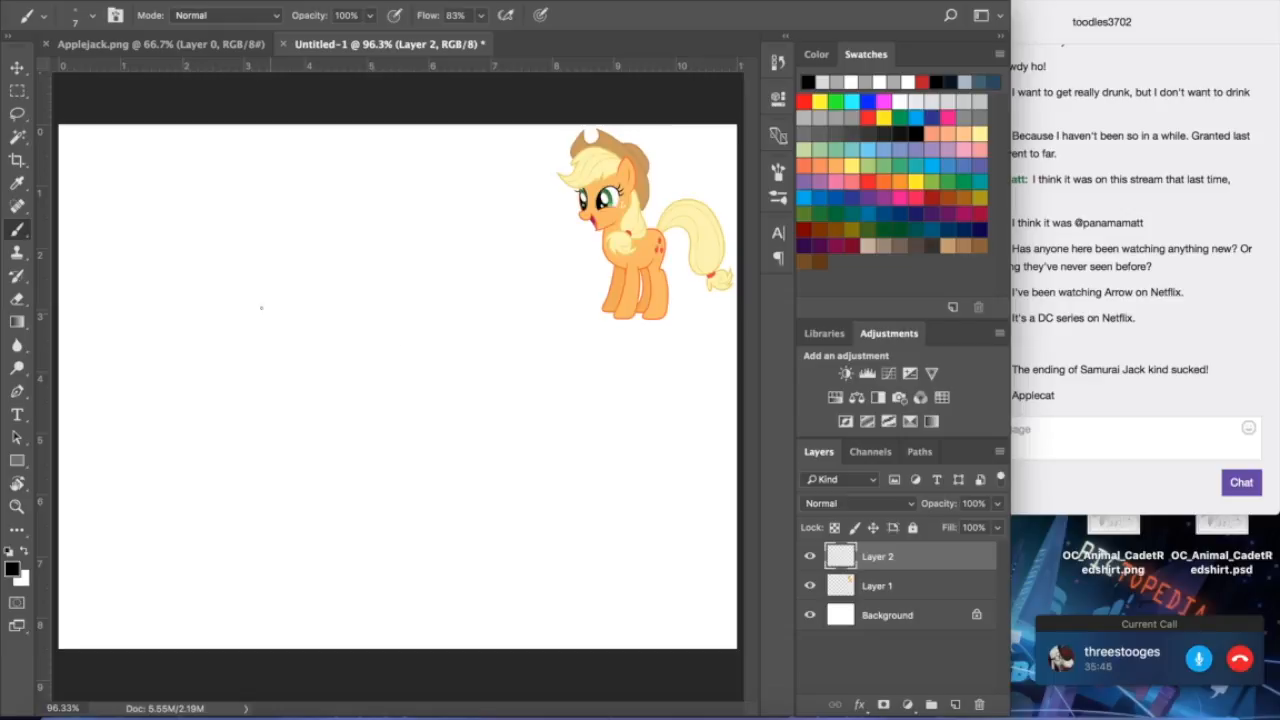
{"action": "mouse_move", "coordinate": [330, 540]}
{"action": "left_mouse_down"}
{"action": "mouse_move", "coordinate": [394, 505]}
{"action": "mouse_move", "coordinate": [432, 530]}
{"action": "left_mouse_up"}
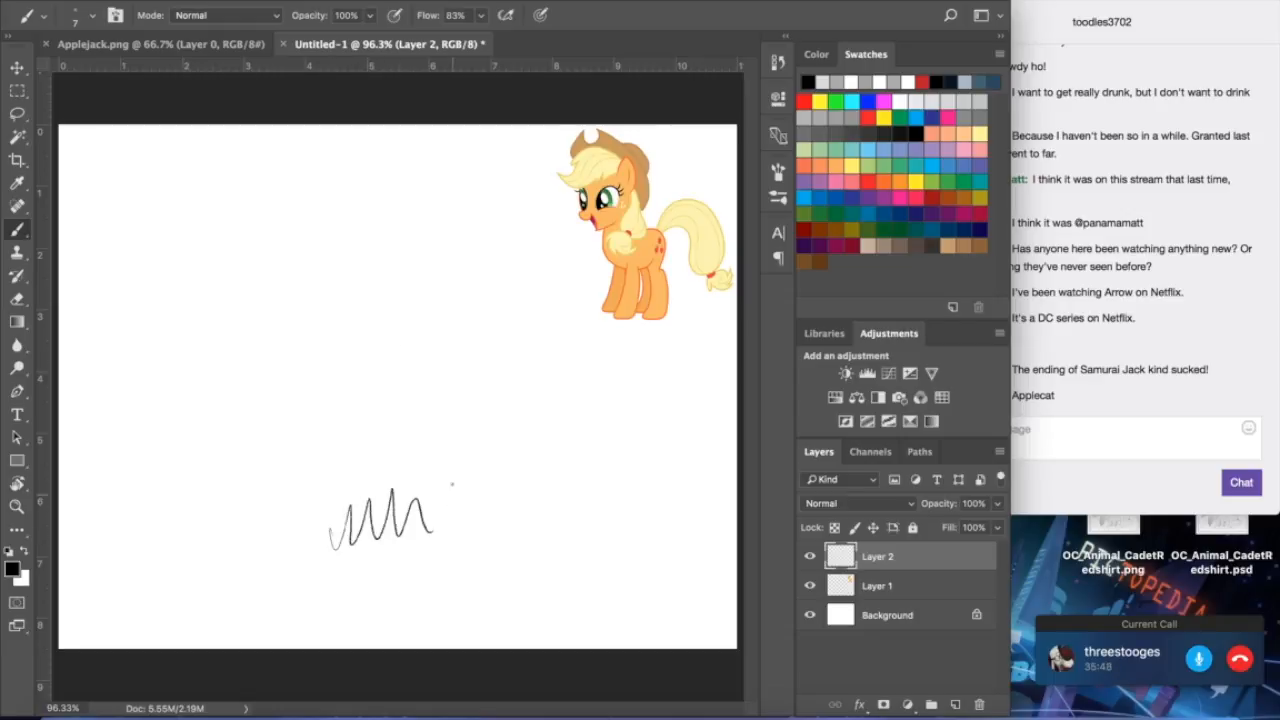
{"action": "key", "text": "ctrl+z"}
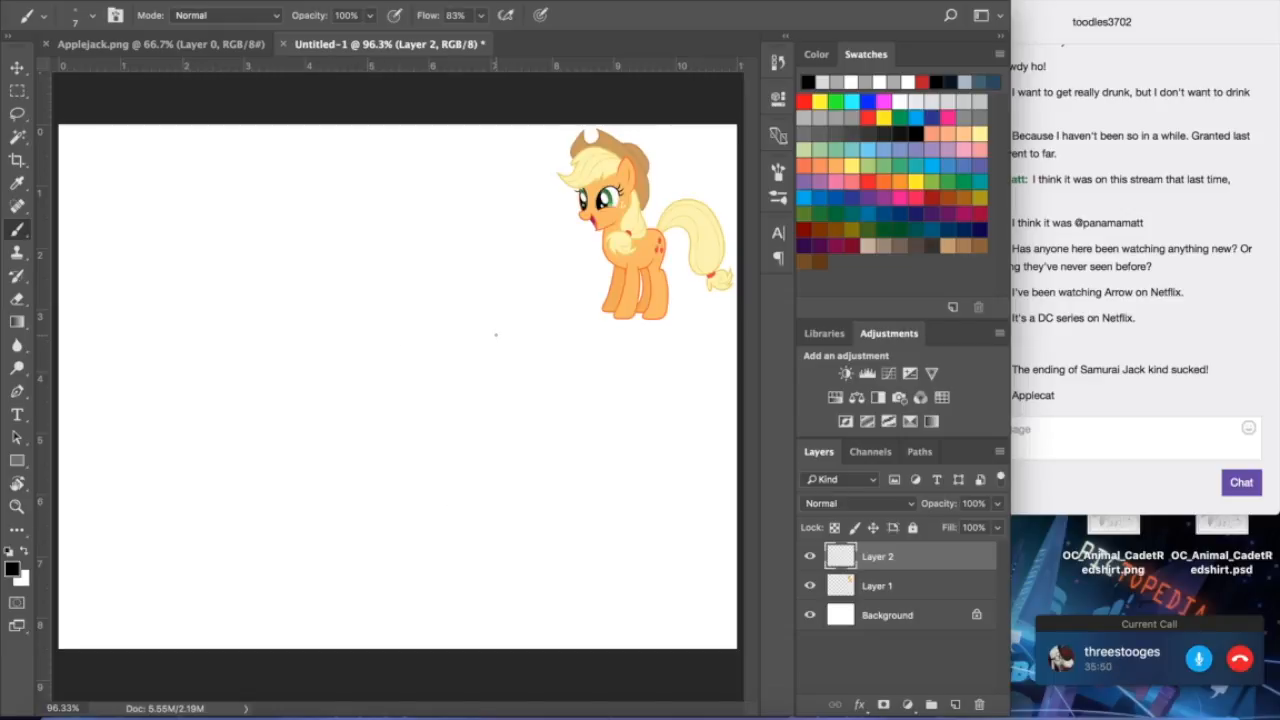
{"action": "mouse_move", "coordinate": [328, 448]}
{"action": "left_mouse_down"}
{"action": "mouse_move", "coordinate": [361, 388]}
{"action": "mouse_move", "coordinate": [471, 378]}
{"action": "mouse_move", "coordinate": [490, 391]}
{"action": "mouse_move", "coordinate": [516, 372]}
{"action": "left_mouse_up"}
{"action": "key", "text": "ctrl+z"}
{"action": "left_click", "coordinate": [1055, 452]}
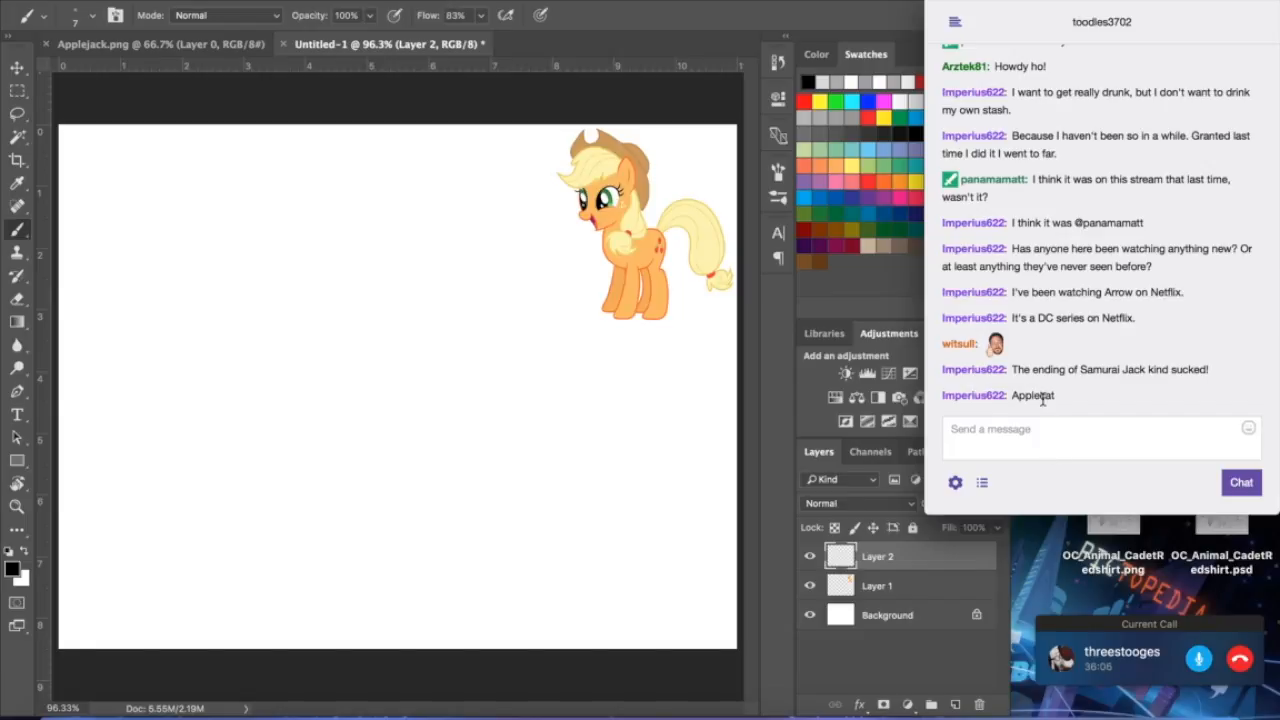
{"action": "left_click", "coordinate": [382, 484]}
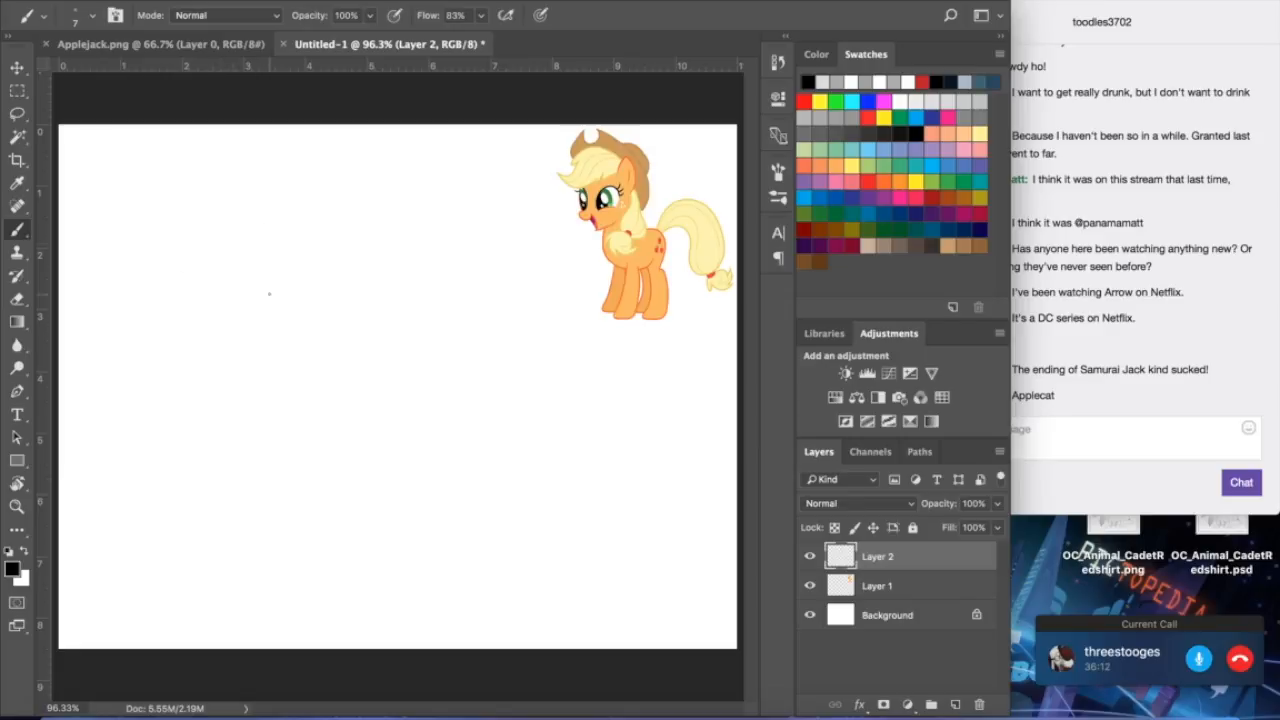
- Sketch a head circle at the canvas's upper left and the long curved chest, belly and back lines with the Brush
{"action": "left_click_drag", "start_coordinate": [265, 213], "coordinate": [218, 352]}
{"action": "mouse_move", "coordinate": [258, 369]}
{"action": "left_mouse_down"}
{"action": "mouse_move", "coordinate": [372, 500]}
{"action": "mouse_move", "coordinate": [488, 535]}
{"action": "left_mouse_up"}
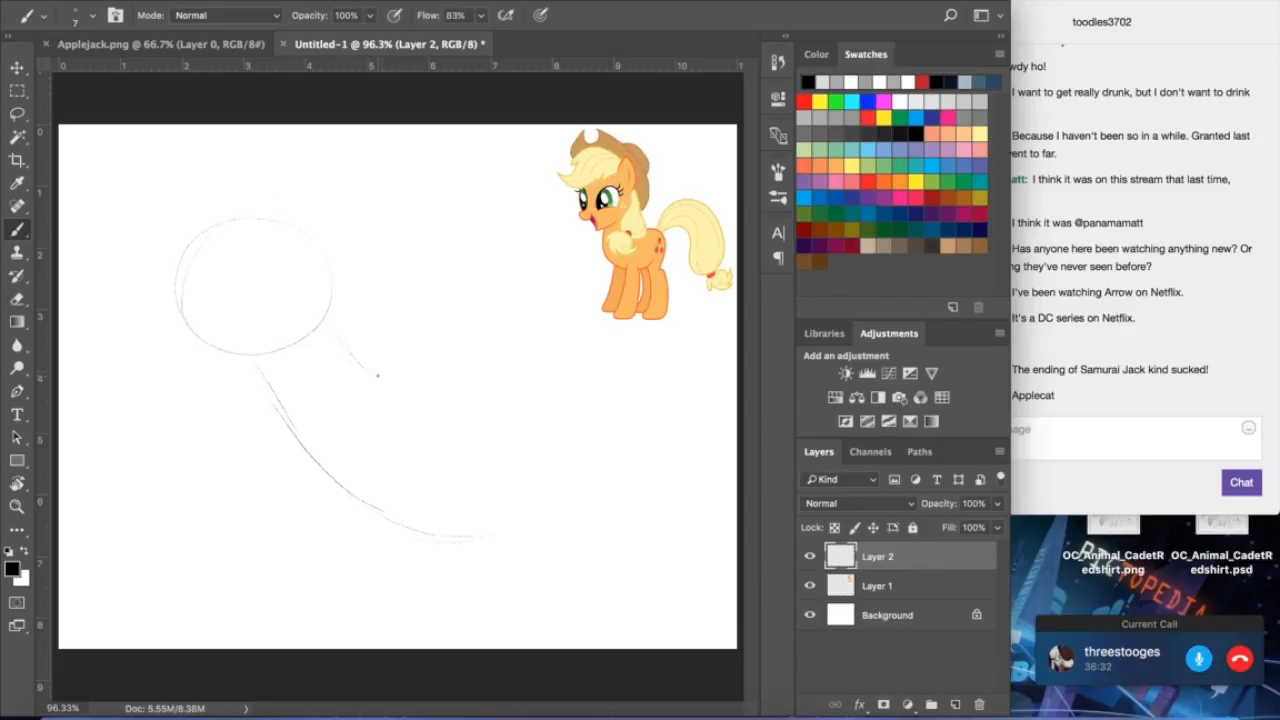
{"action": "mouse_move", "coordinate": [385, 384]}
{"action": "left_mouse_down"}
{"action": "mouse_move", "coordinate": [440, 403]}
{"action": "mouse_move", "coordinate": [530, 402]}
{"action": "mouse_move", "coordinate": [552, 418]}
{"action": "left_mouse_up"}
{"action": "key", "text": "ctrl+z"}
- Sketch the rounded haunch and the outstretched hind leg with its hoof at the end of the back line, tidying the hoof outline
{"action": "mouse_move", "coordinate": [446, 397]}
{"action": "left_mouse_down"}
{"action": "mouse_move", "coordinate": [487, 357]}
{"action": "mouse_move", "coordinate": [559, 384]}
{"action": "left_mouse_up"}
{"action": "mouse_move", "coordinate": [490, 456]}
{"action": "left_mouse_down"}
{"action": "mouse_move", "coordinate": [534, 423]}
{"action": "mouse_move", "coordinate": [558, 431]}
{"action": "left_mouse_up"}
{"action": "left_click_drag", "start_coordinate": [562, 380], "coordinate": [666, 360]}
{"action": "mouse_move", "coordinate": [568, 428]}
{"action": "left_mouse_down"}
{"action": "mouse_move", "coordinate": [628, 391]}
{"action": "mouse_move", "coordinate": [661, 408]}
{"action": "mouse_move", "coordinate": [684, 383]}
{"action": "mouse_move", "coordinate": [664, 406]}
{"action": "left_mouse_up"}
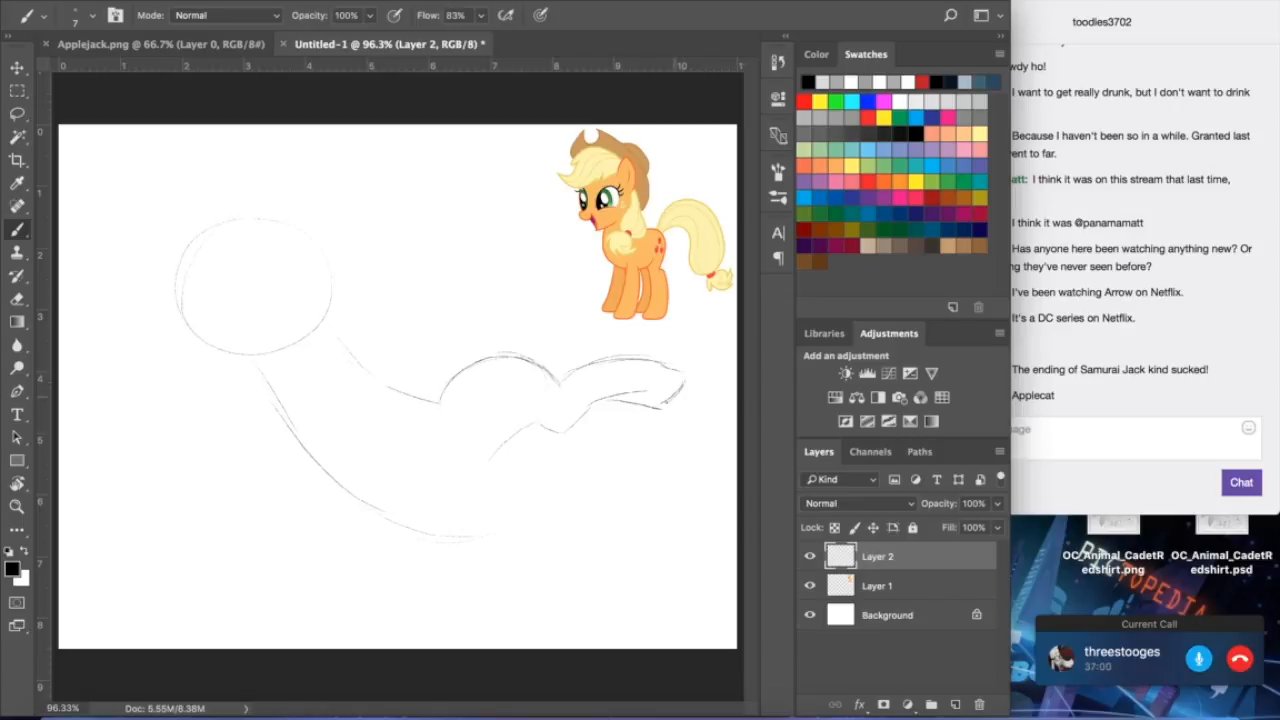
{"action": "mouse_move", "coordinate": [660, 362]}
{"action": "left_mouse_down"}
{"action": "mouse_move", "coordinate": [692, 372]}
{"action": "mouse_move", "coordinate": [630, 358]}
{"action": "left_mouse_up"}
{"action": "left_click", "coordinate": [17, 298]}
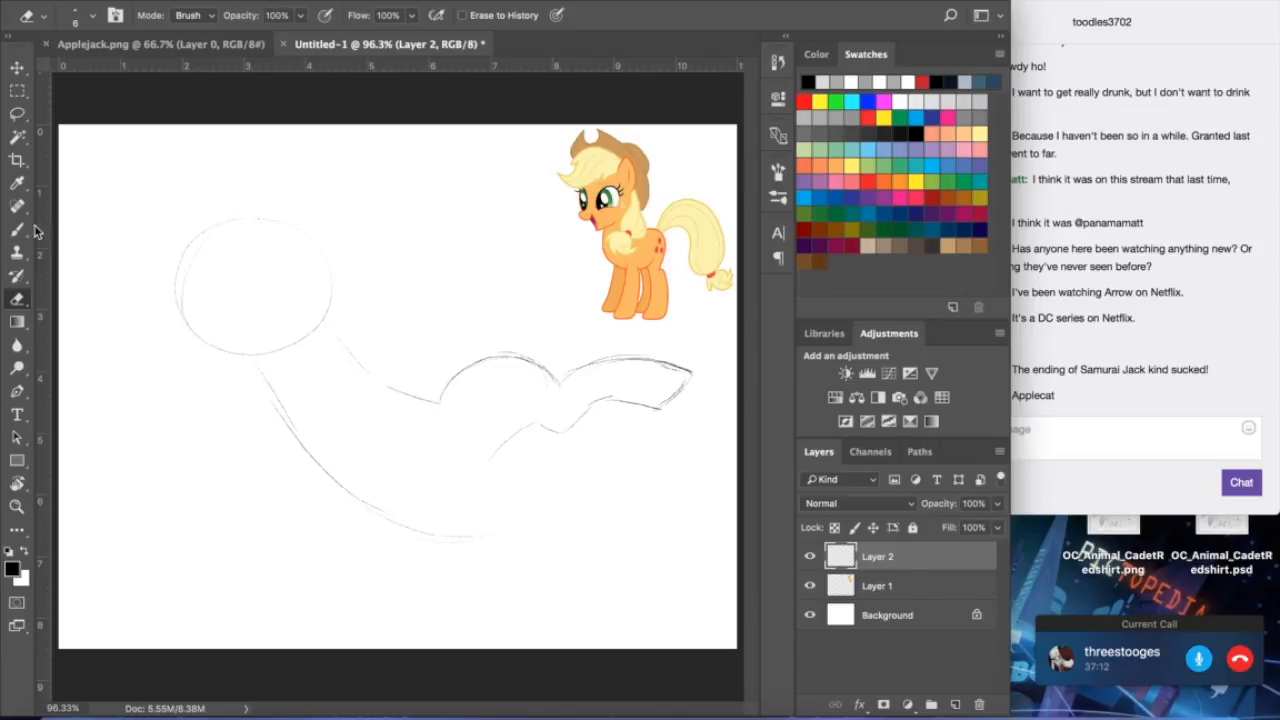
{"action": "key", "text": "b"}
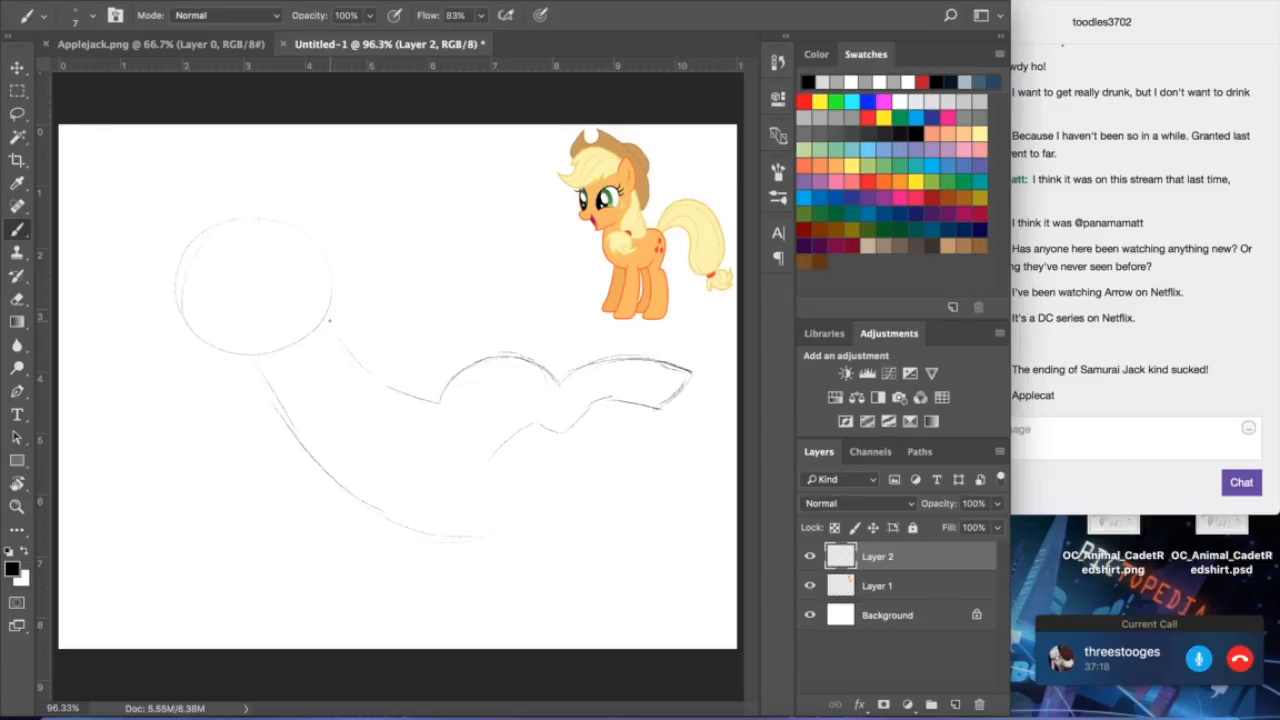
- Extend the back line up to the head circle and erase the stray marks around the neck
{"action": "mouse_move", "coordinate": [343, 322]}
{"action": "left_mouse_down"}
{"action": "mouse_move", "coordinate": [356, 356]}
{"action": "mouse_move", "coordinate": [337, 333]}
{"action": "mouse_move", "coordinate": [320, 347]}
{"action": "mouse_move", "coordinate": [366, 422]}
{"action": "left_mouse_up"}
{"action": "left_click", "coordinate": [17, 298]}
{"action": "mouse_move", "coordinate": [321, 357]}
{"action": "left_mouse_down"}
{"action": "mouse_move", "coordinate": [331, 388]}
{"action": "mouse_move", "coordinate": [323, 345]}
{"action": "mouse_move", "coordinate": [330, 385]}
{"action": "mouse_move", "coordinate": [368, 433]}
{"action": "left_mouse_up"}
{"action": "left_click_drag", "start_coordinate": [355, 340], "coordinate": [349, 332]}
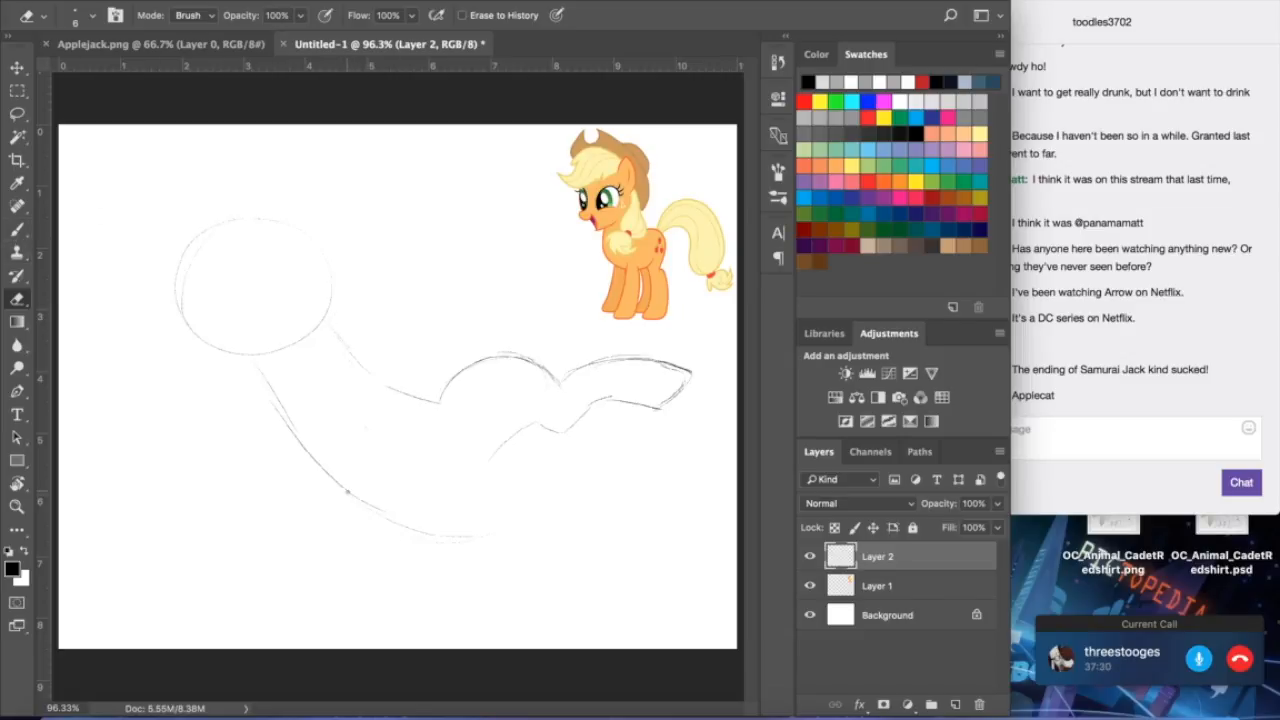
{"action": "left_click", "coordinate": [18, 231]}
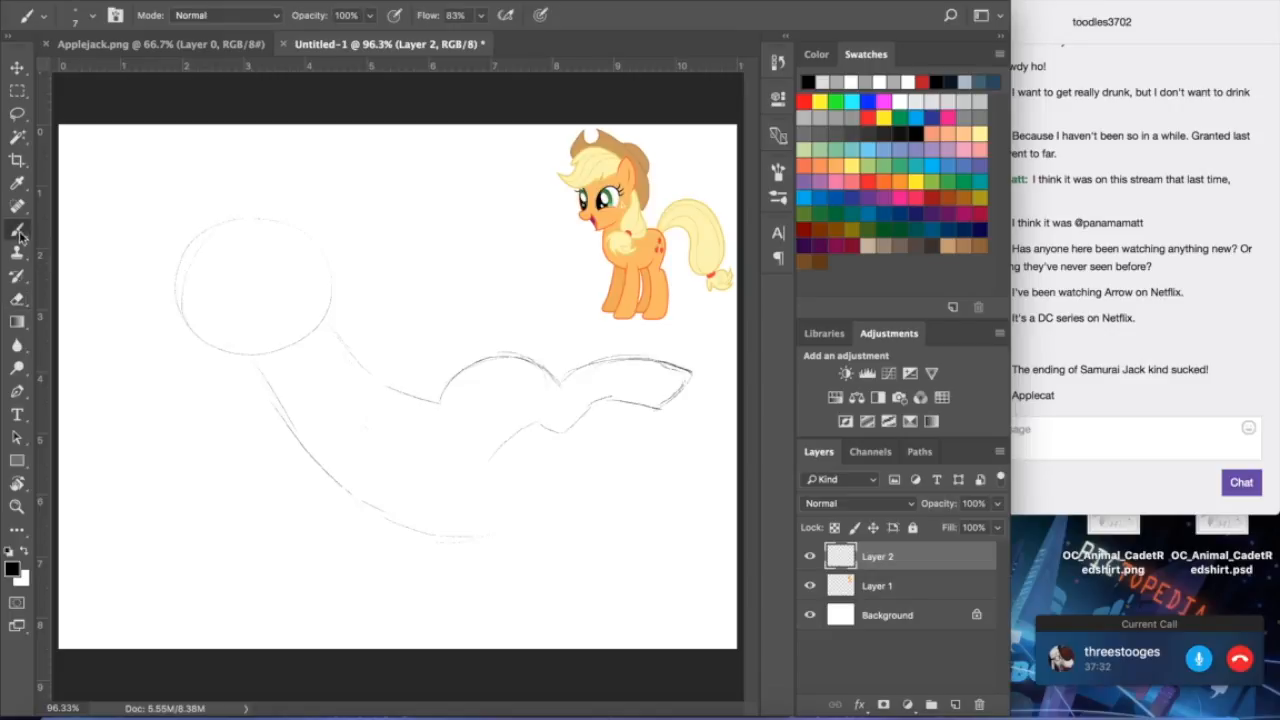
- Redraw the belly as a deeper curve with a rounded rump, add the inner thigh line, and erase the old belly line
{"action": "mouse_move", "coordinate": [355, 497]}
{"action": "left_mouse_down"}
{"action": "mouse_move", "coordinate": [411, 527]}
{"action": "mouse_move", "coordinate": [413, 549]}
{"action": "mouse_move", "coordinate": [453, 536]}
{"action": "mouse_move", "coordinate": [427, 562]}
{"action": "mouse_move", "coordinate": [511, 545]}
{"action": "left_mouse_up"}
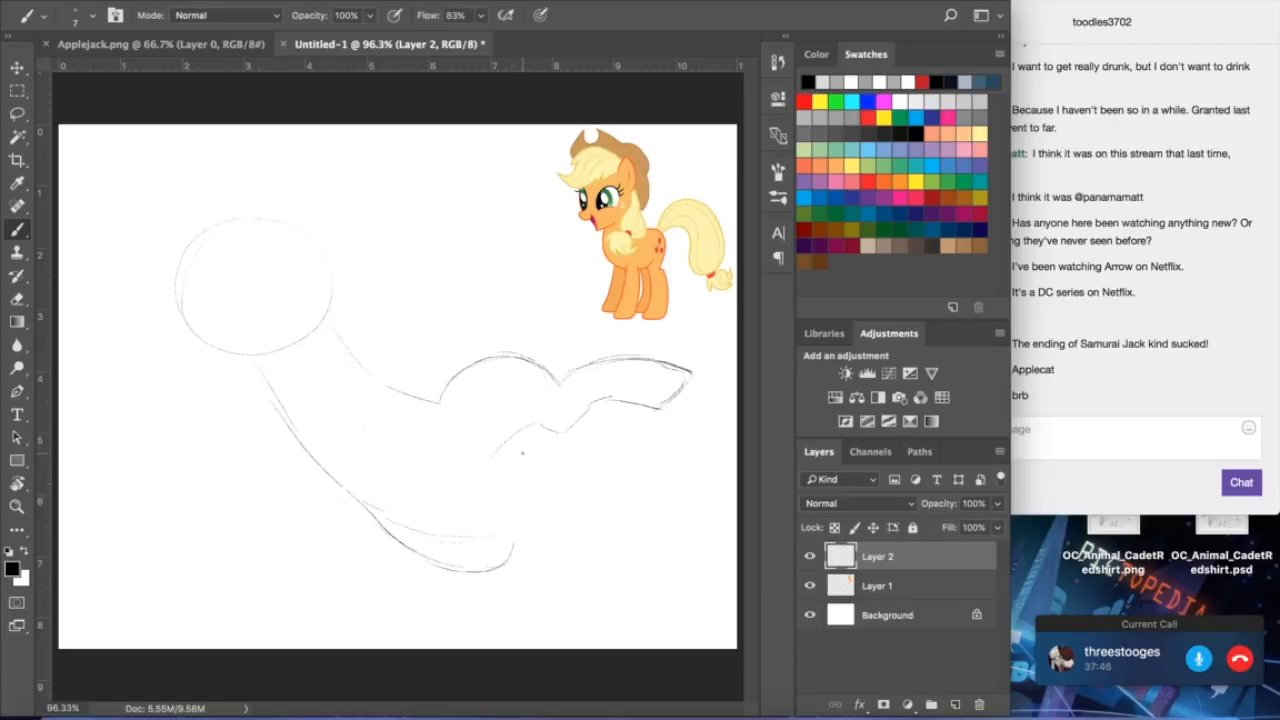
{"action": "left_click_drag", "start_coordinate": [528, 428], "coordinate": [498, 500]}
{"action": "left_click_drag", "start_coordinate": [462, 489], "coordinate": [530, 510]}
{"action": "key", "text": "ctrl+alt+z"}
{"action": "key", "text": "ctrl+alt+z"}
{"action": "key", "text": "ctrl+alt+z"}
{"action": "key", "text": "e"}
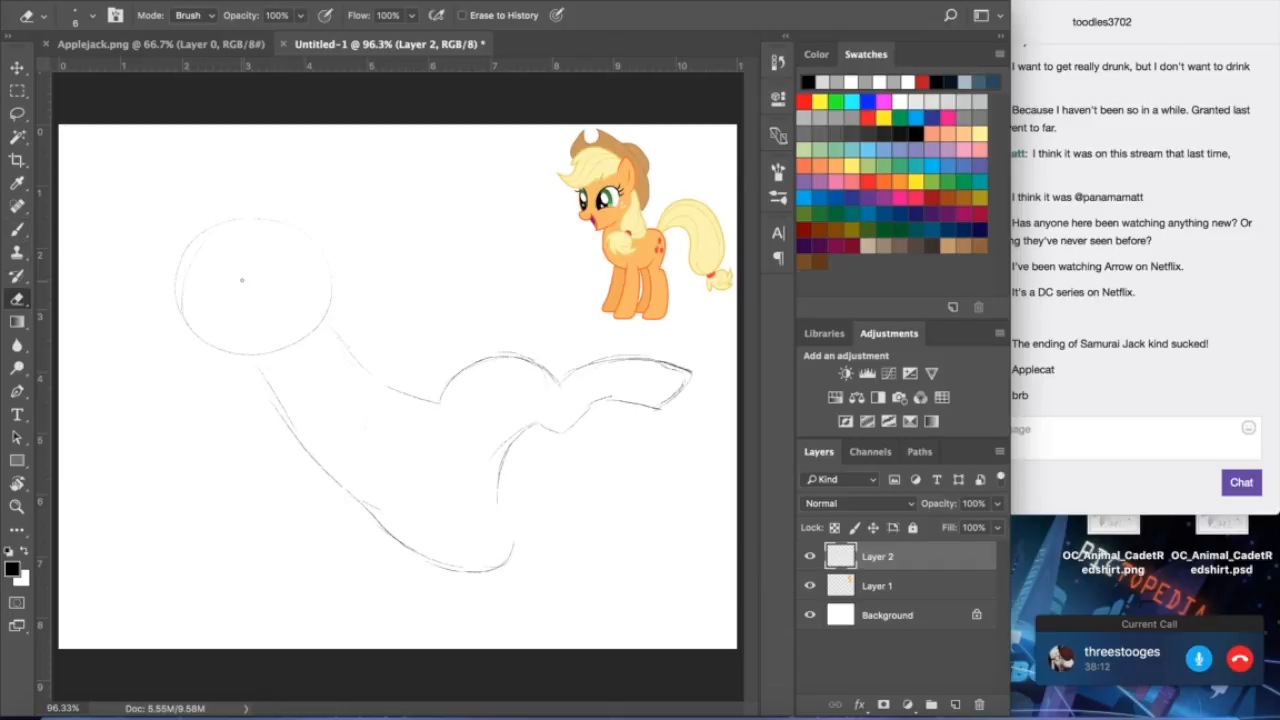
- Sketch a second hind leg extending from the rump at the lower end of the body, and clean up its upper edge
{"action": "key", "text": "b"}
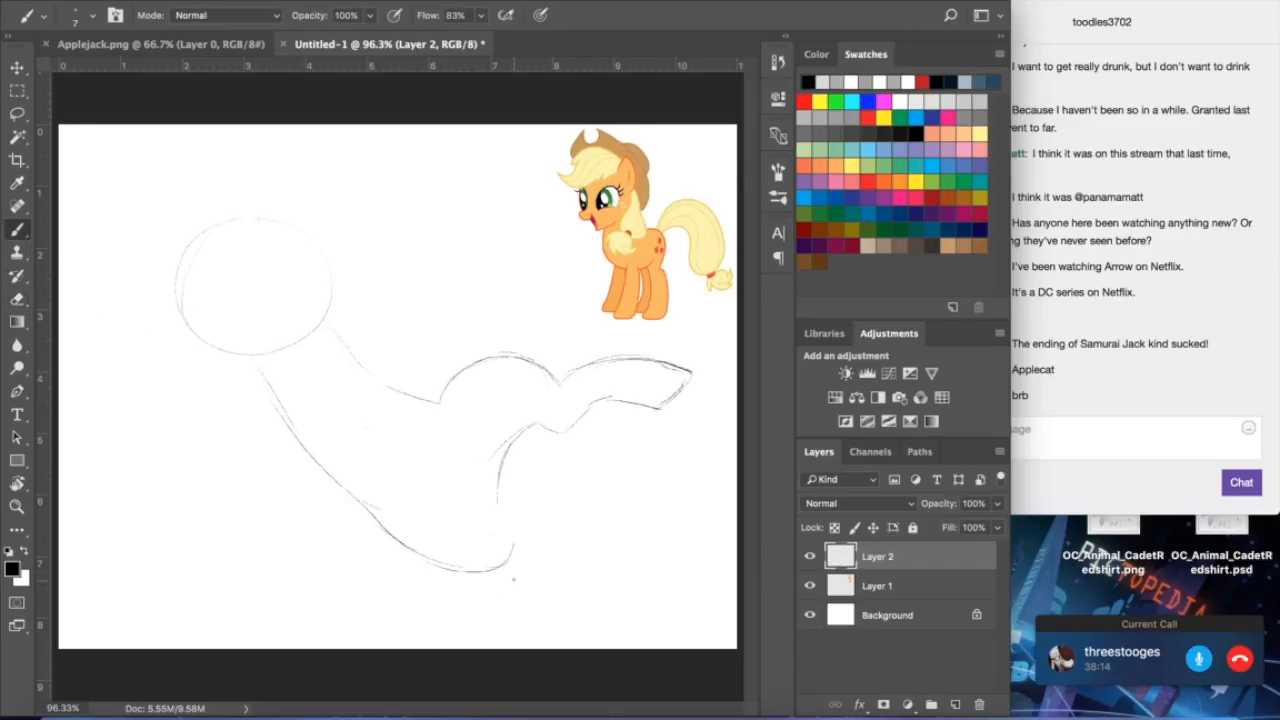
{"action": "left_click_drag", "start_coordinate": [607, 594], "coordinate": [644, 576]}
{"action": "left_click_drag", "start_coordinate": [517, 537], "coordinate": [651, 559]}
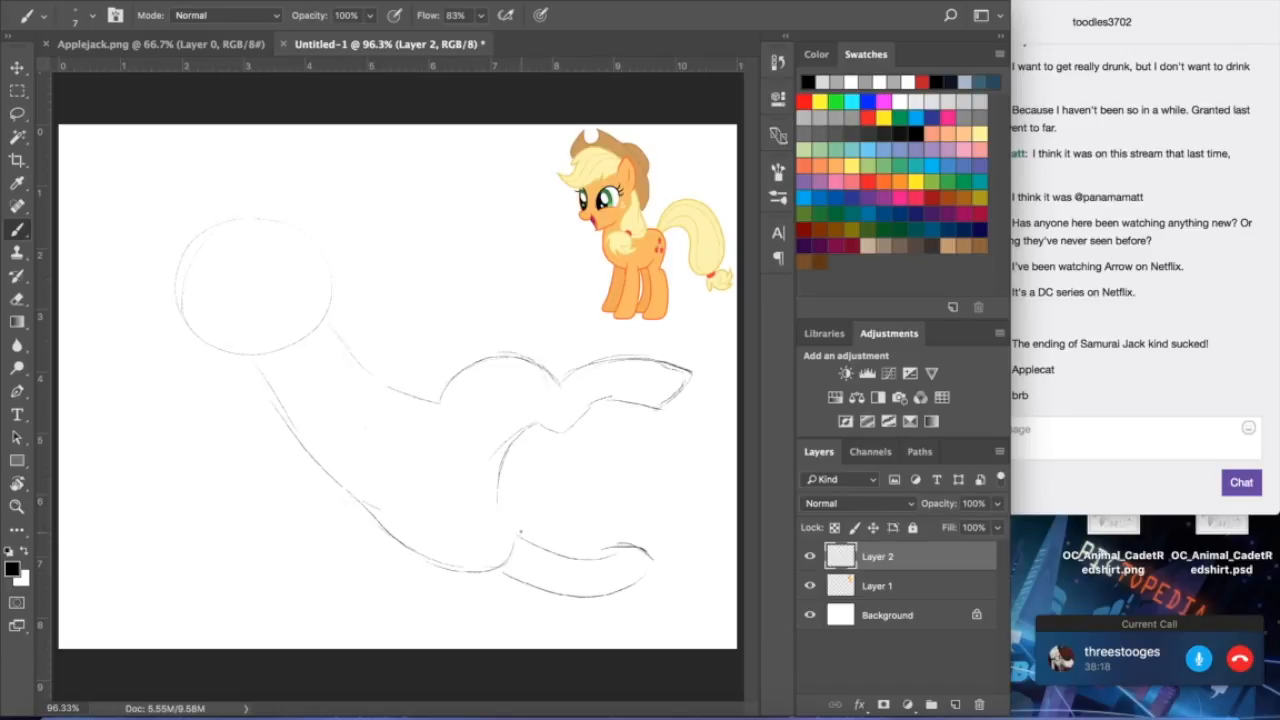
{"action": "left_click_drag", "start_coordinate": [530, 528], "coordinate": [590, 554]}
{"action": "key", "text": "e"}
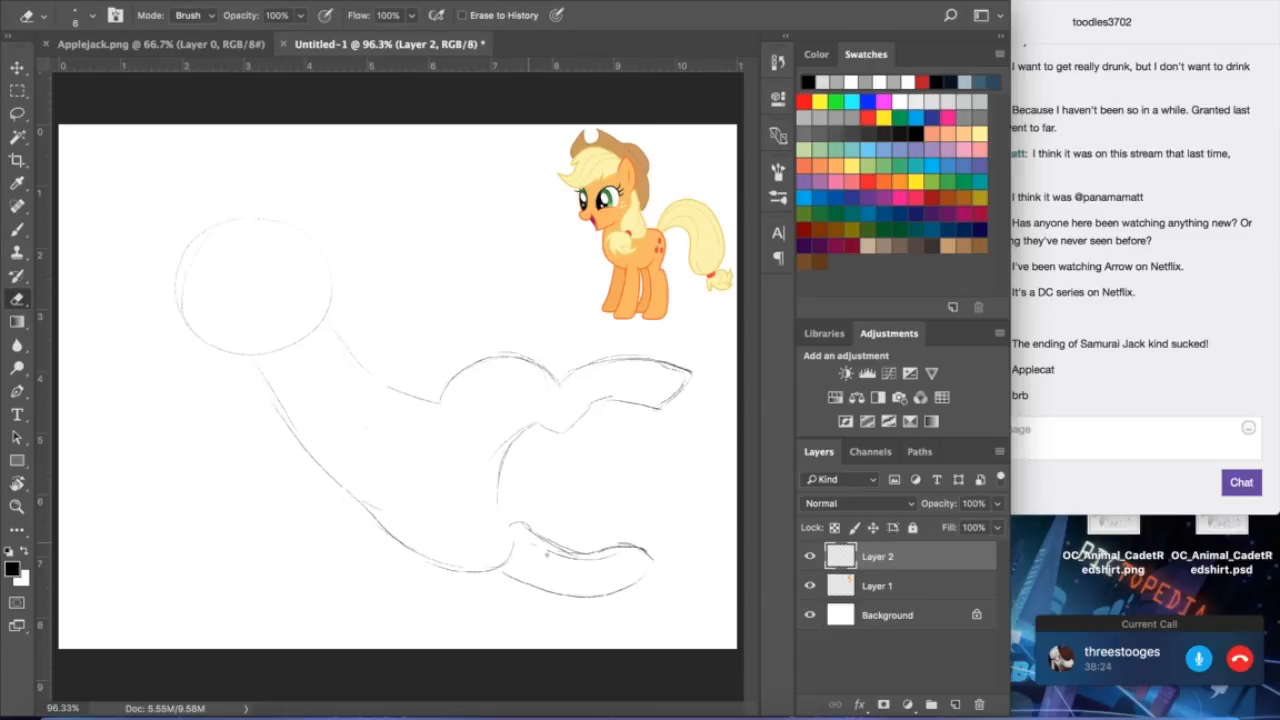
{"action": "left_click_drag", "start_coordinate": [585, 563], "coordinate": [592, 558]}
{"action": "left_click", "coordinate": [17, 229]}
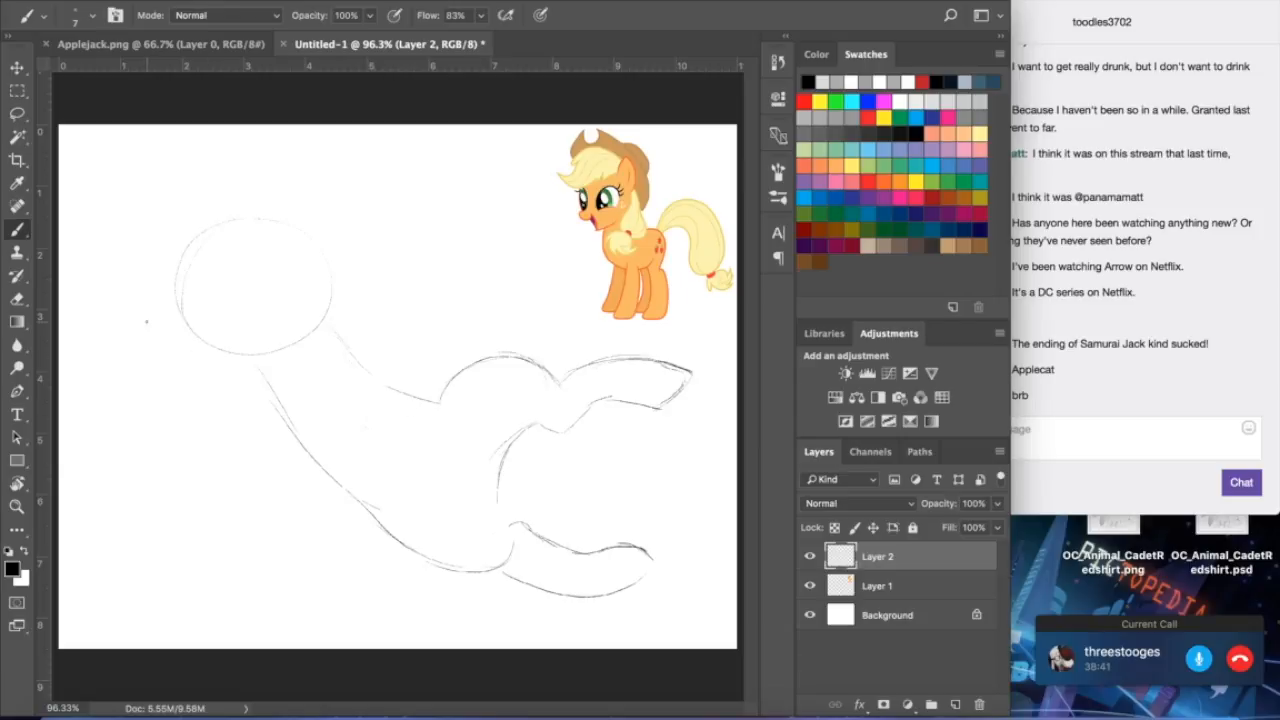
- Enlarge the Eraser to 35 px and erase the lower hind leg, the rump curve and most of the inner thigh line
{"action": "left_click", "coordinate": [17, 298]}
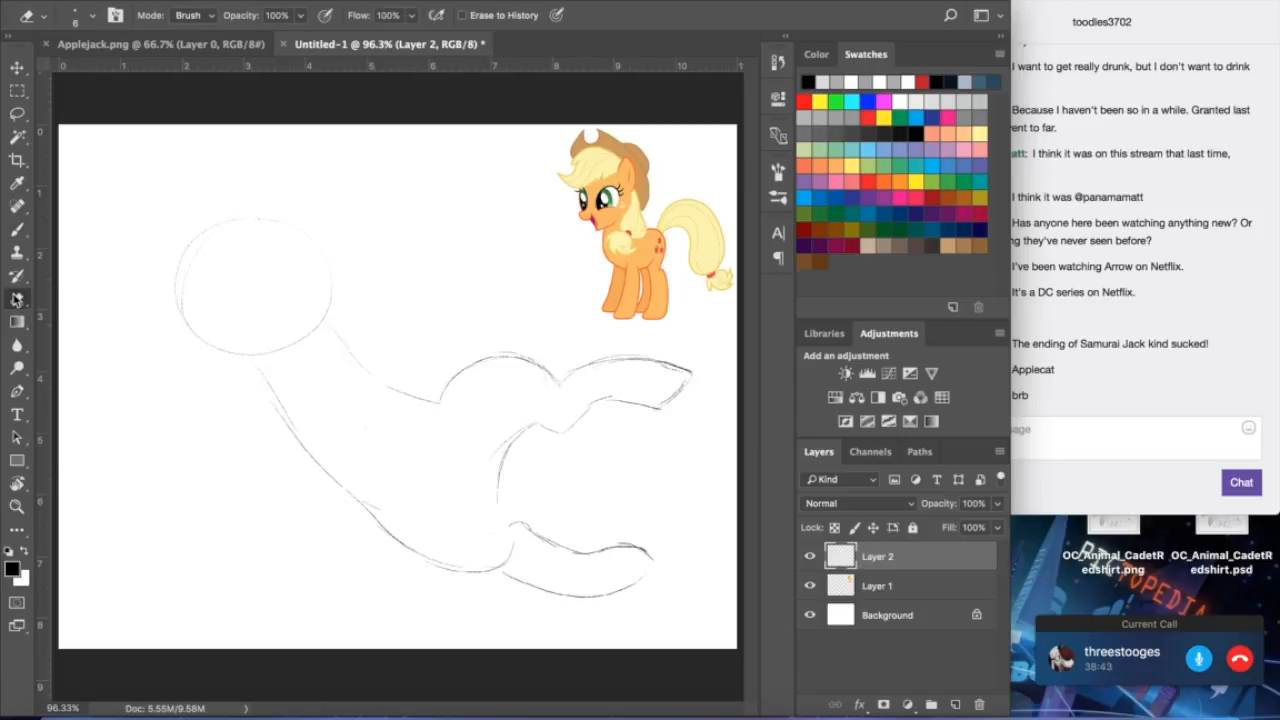
{"action": "left_click", "coordinate": [17, 229]}
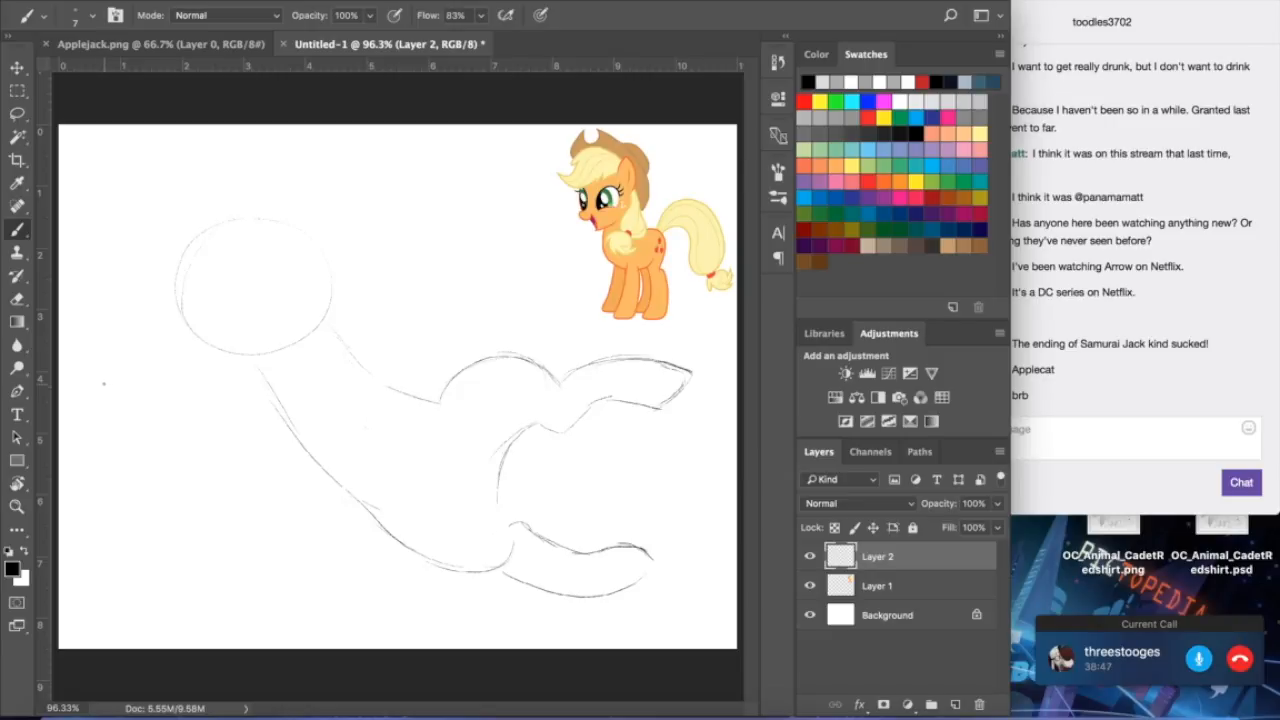
{"action": "left_click", "coordinate": [17, 298]}
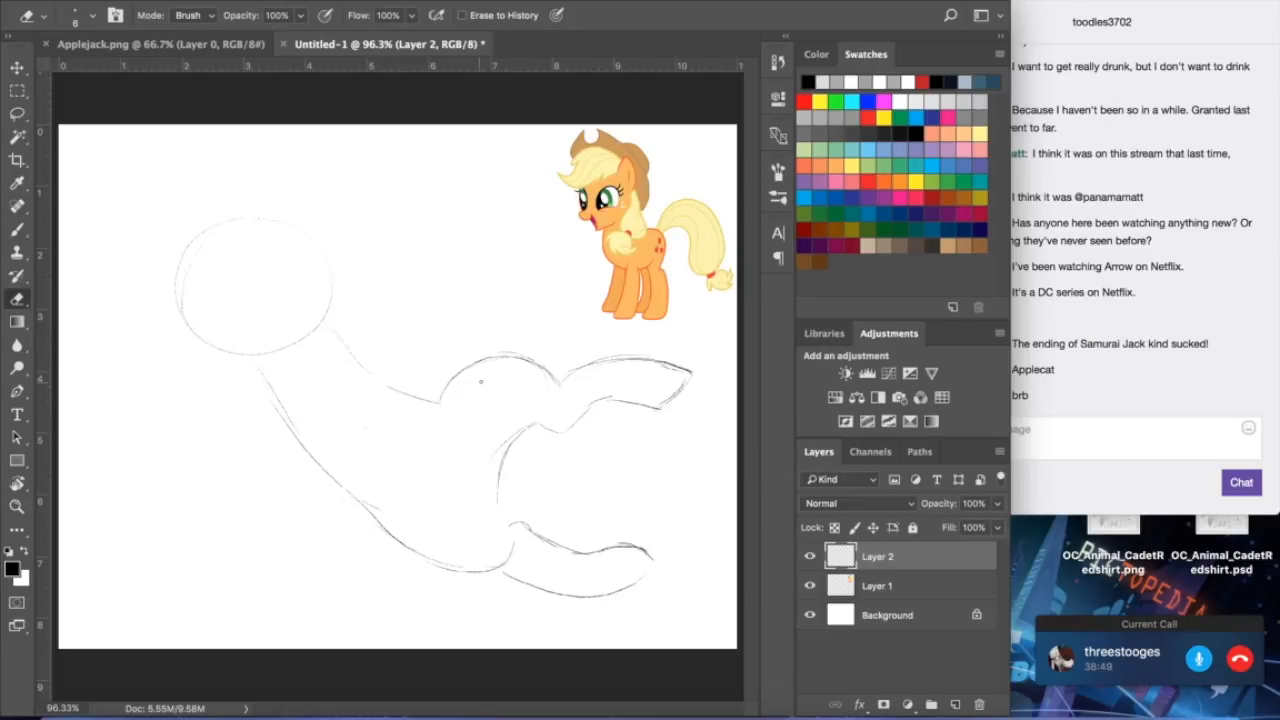
{"action": "key", "text": "bracketright"}
{"action": "key", "text": "bracketright"}
{"action": "key", "text": "bracketright"}
{"action": "key", "text": "bracketright"}
{"action": "key", "text": "bracketright"}
{"action": "mouse_move", "coordinate": [495, 537]}
{"action": "left_mouse_down"}
{"action": "mouse_move", "coordinate": [593, 558]}
{"action": "mouse_move", "coordinate": [642, 562]}
{"action": "mouse_move", "coordinate": [655, 548]}
{"action": "mouse_move", "coordinate": [638, 556]}
{"action": "mouse_move", "coordinate": [642, 578]}
{"action": "mouse_move", "coordinate": [520, 595]}
{"action": "mouse_move", "coordinate": [507, 582]}
{"action": "mouse_move", "coordinate": [624, 595]}
{"action": "left_mouse_up"}
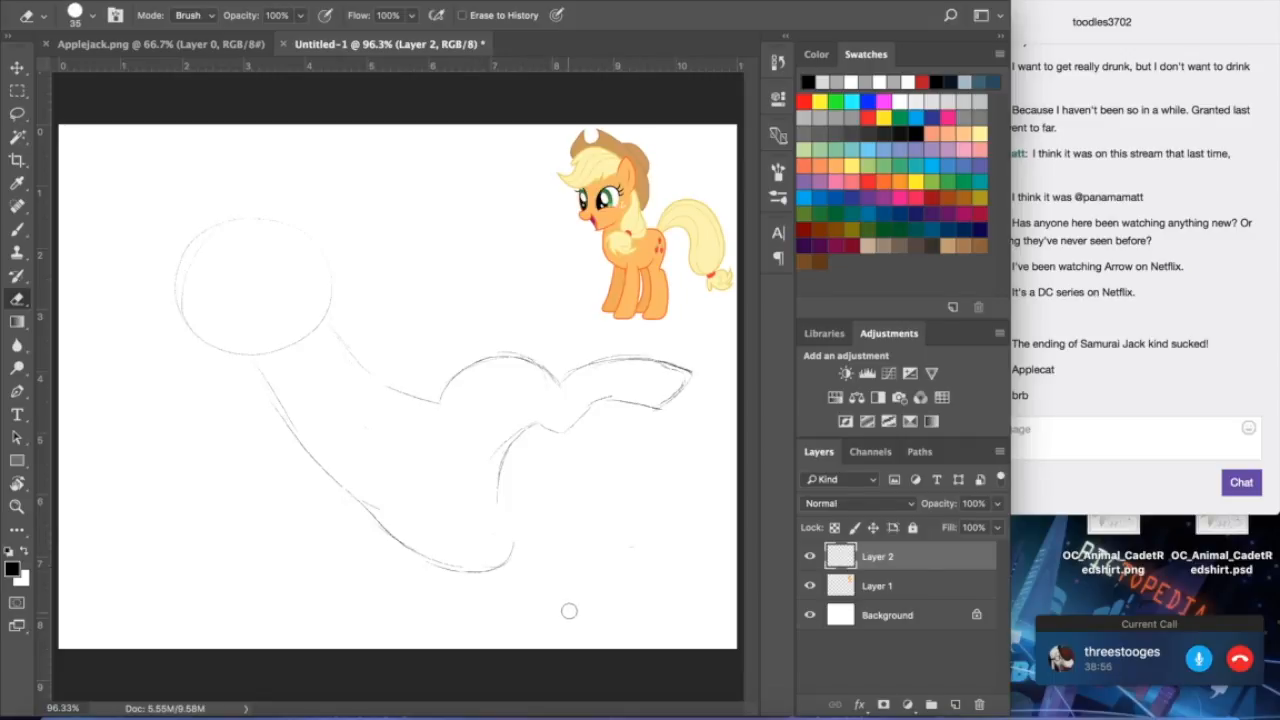
{"action": "key", "text": "ctrl+z"}
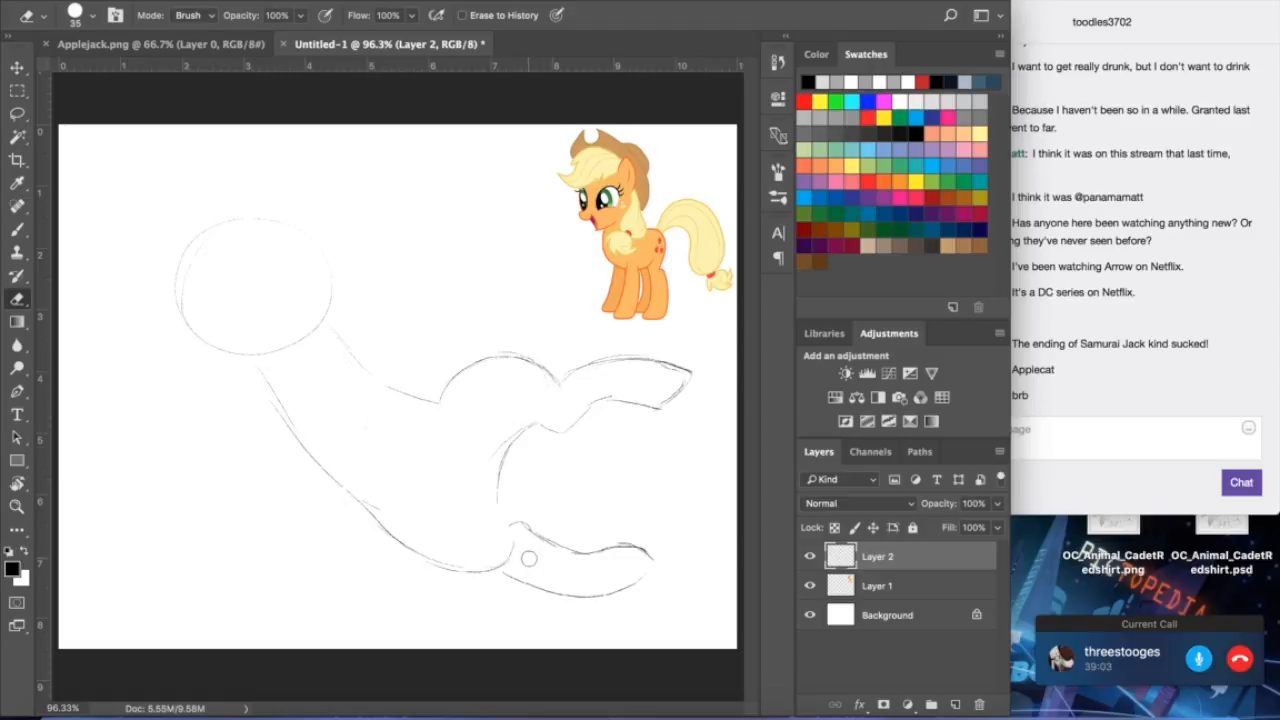
{"action": "mouse_move", "coordinate": [508, 524]}
{"action": "left_mouse_down"}
{"action": "mouse_move", "coordinate": [673, 559]}
{"action": "mouse_move", "coordinate": [620, 546]}
{"action": "mouse_move", "coordinate": [652, 593]}
{"action": "mouse_move", "coordinate": [600, 612]}
{"action": "mouse_move", "coordinate": [511, 580]}
{"action": "mouse_move", "coordinate": [521, 554]}
{"action": "mouse_move", "coordinate": [471, 575]}
{"action": "mouse_move", "coordinate": [435, 560]}
{"action": "mouse_move", "coordinate": [534, 572]}
{"action": "mouse_move", "coordinate": [550, 578]}
{"action": "mouse_move", "coordinate": [523, 586]}
{"action": "mouse_move", "coordinate": [560, 600]}
{"action": "left_mouse_up"}
{"action": "mouse_move", "coordinate": [463, 476]}
{"action": "left_mouse_down"}
{"action": "mouse_move", "coordinate": [485, 469]}
{"action": "mouse_move", "coordinate": [509, 491]}
{"action": "left_mouse_up"}
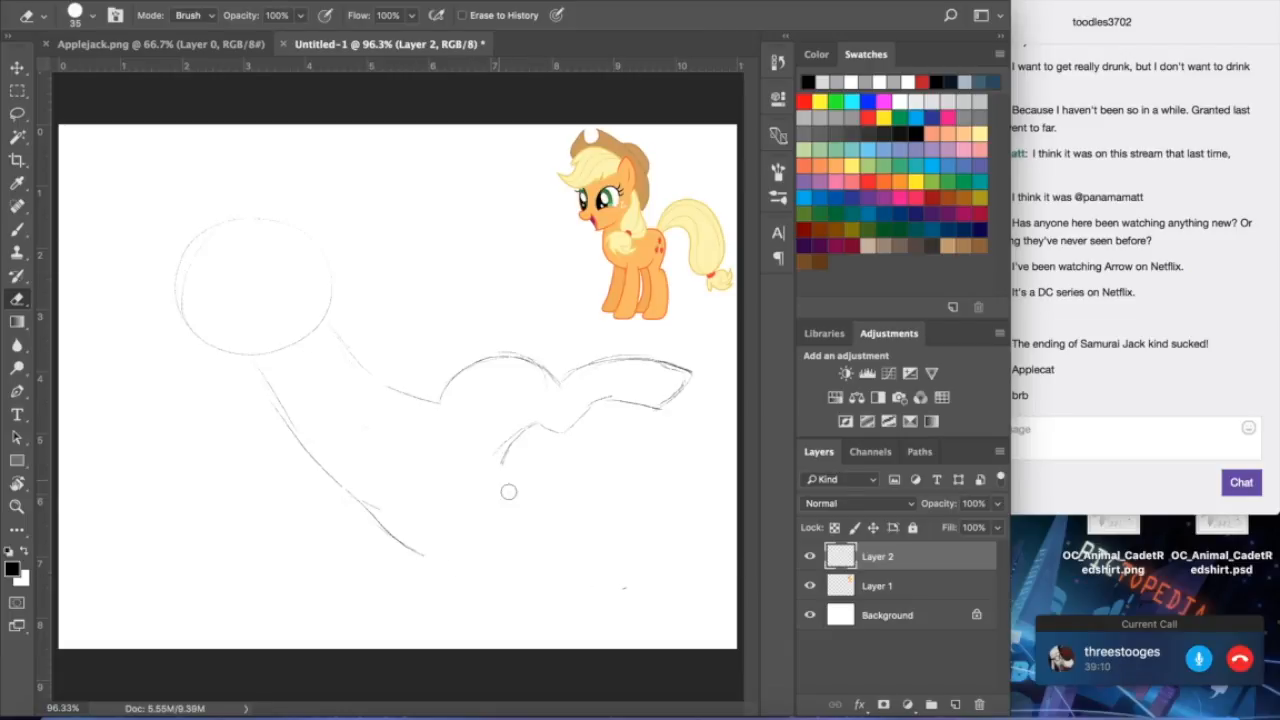
- Lasso the remaining hind leg and haunch and copy the selection to a new layer
{"action": "left_click", "coordinate": [17, 113]}
{"action": "mouse_move", "coordinate": [420, 360]}
{"action": "left_mouse_down"}
{"action": "mouse_move", "coordinate": [486, 465]}
{"action": "mouse_move", "coordinate": [647, 462]}
{"action": "mouse_move", "coordinate": [732, 380]}
{"action": "mouse_move", "coordinate": [609, 344]}
{"action": "mouse_move", "coordinate": [473, 365]}
{"action": "left_mouse_up"}
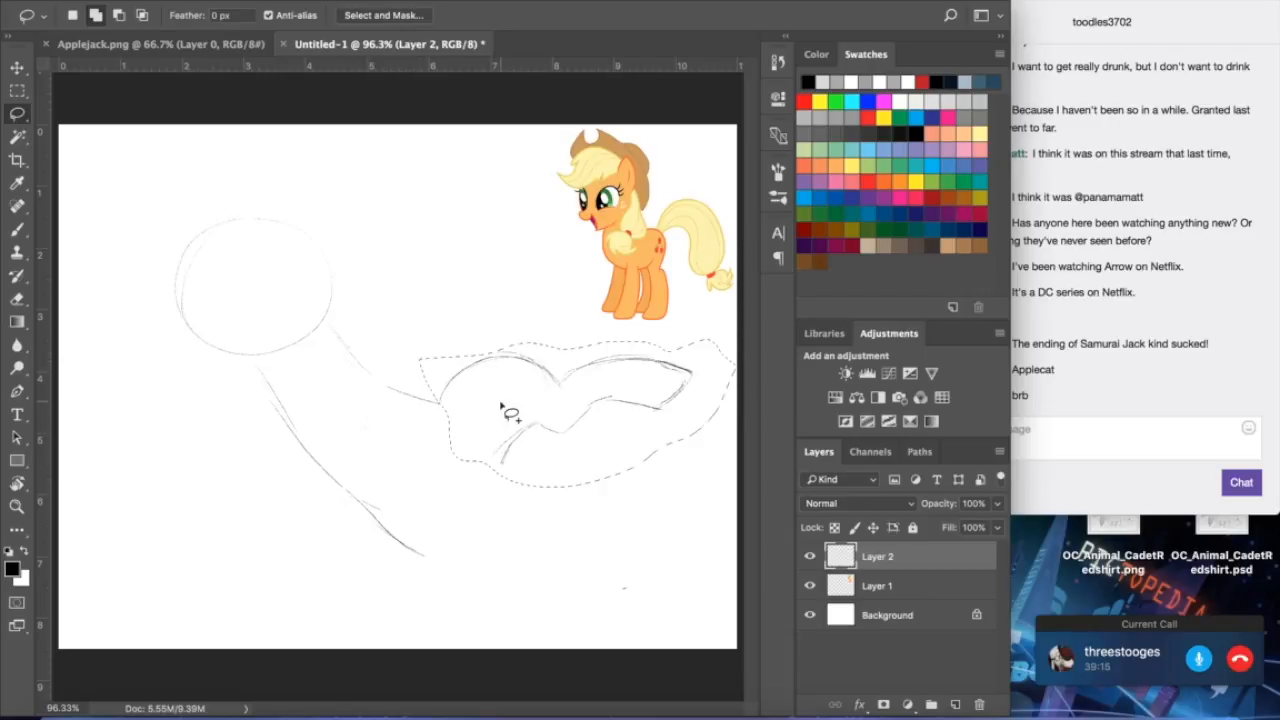
{"action": "right_click", "coordinate": [500, 384]}
{"action": "left_click", "coordinate": [560, 508]}
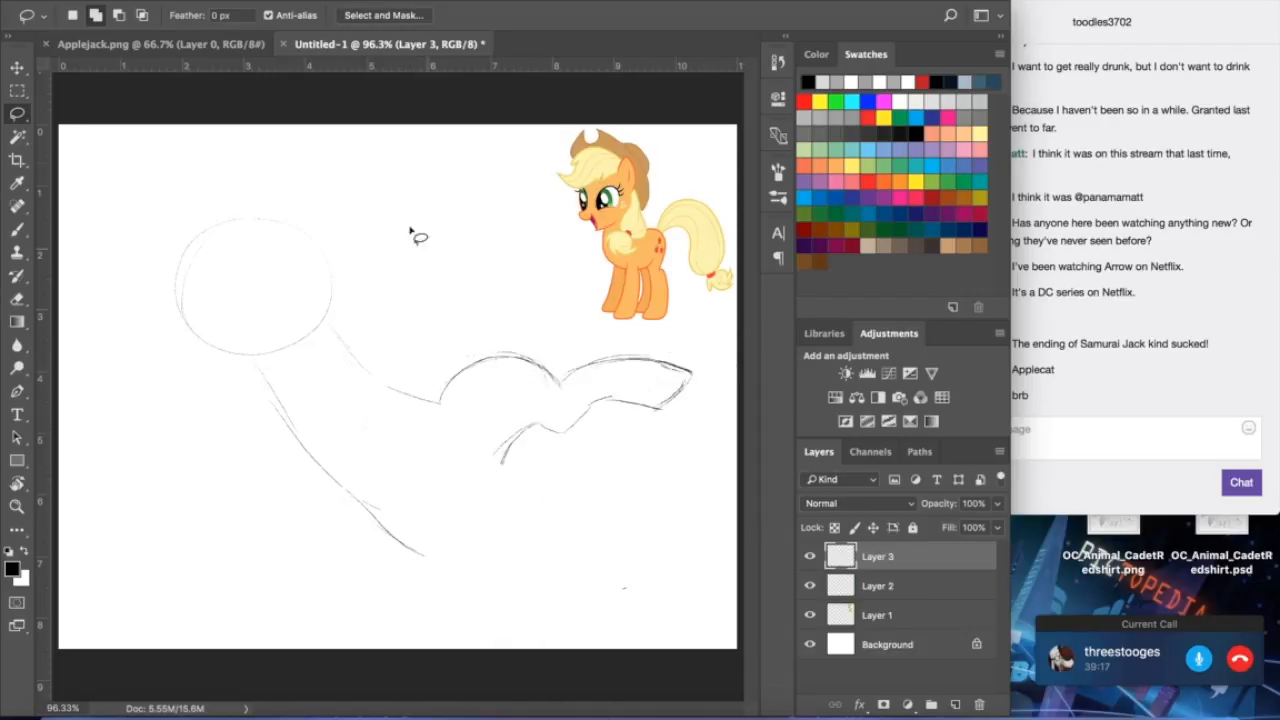
- Free Transform the copied leg, rotating it 13.76° and placing it below the original at X 1136.67 px, Y 862.17 px, and apply it
{"action": "left_click", "coordinate": [17, 68]}
{"action": "left_click", "coordinate": [195, 0]}
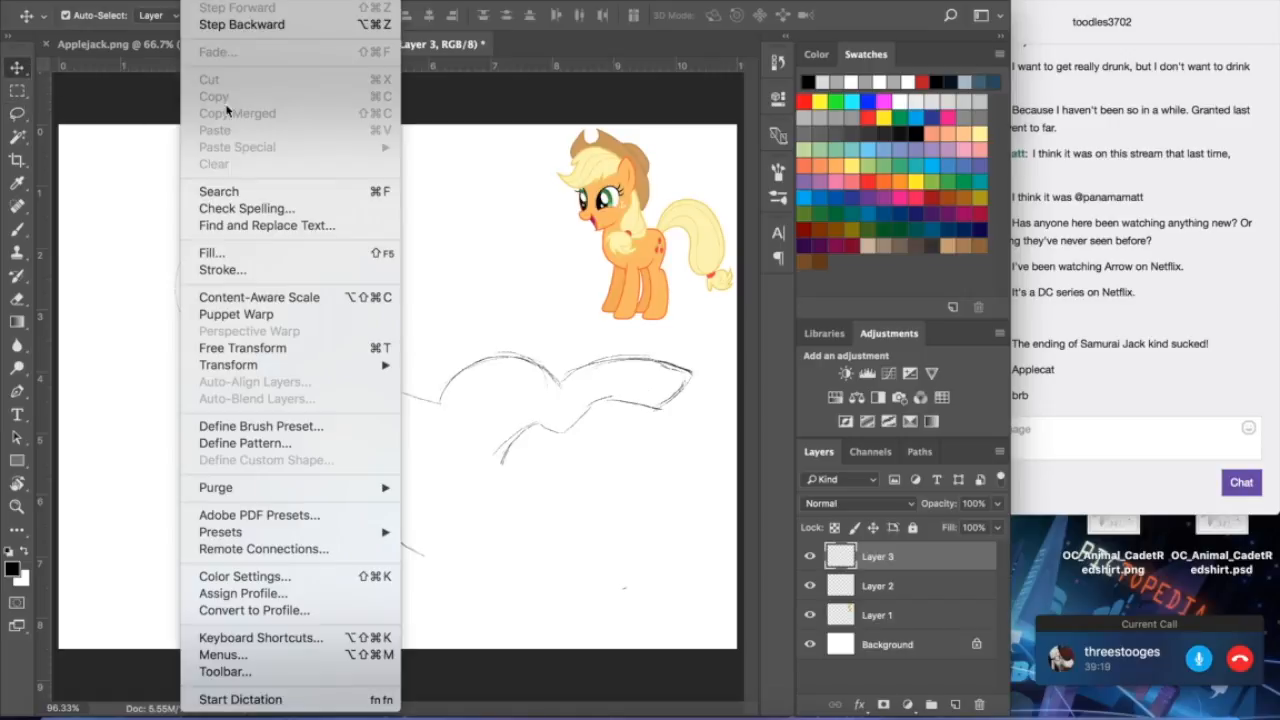
{"action": "left_click", "coordinate": [240, 348]}
{"action": "mouse_move", "coordinate": [537, 426]}
{"action": "left_mouse_down"}
{"action": "mouse_move", "coordinate": [520, 514]}
{"action": "mouse_move", "coordinate": [500, 522]}
{"action": "mouse_move", "coordinate": [519, 504]}
{"action": "left_mouse_up"}
{"action": "left_click_drag", "start_coordinate": [706, 592], "coordinate": [713, 654]}
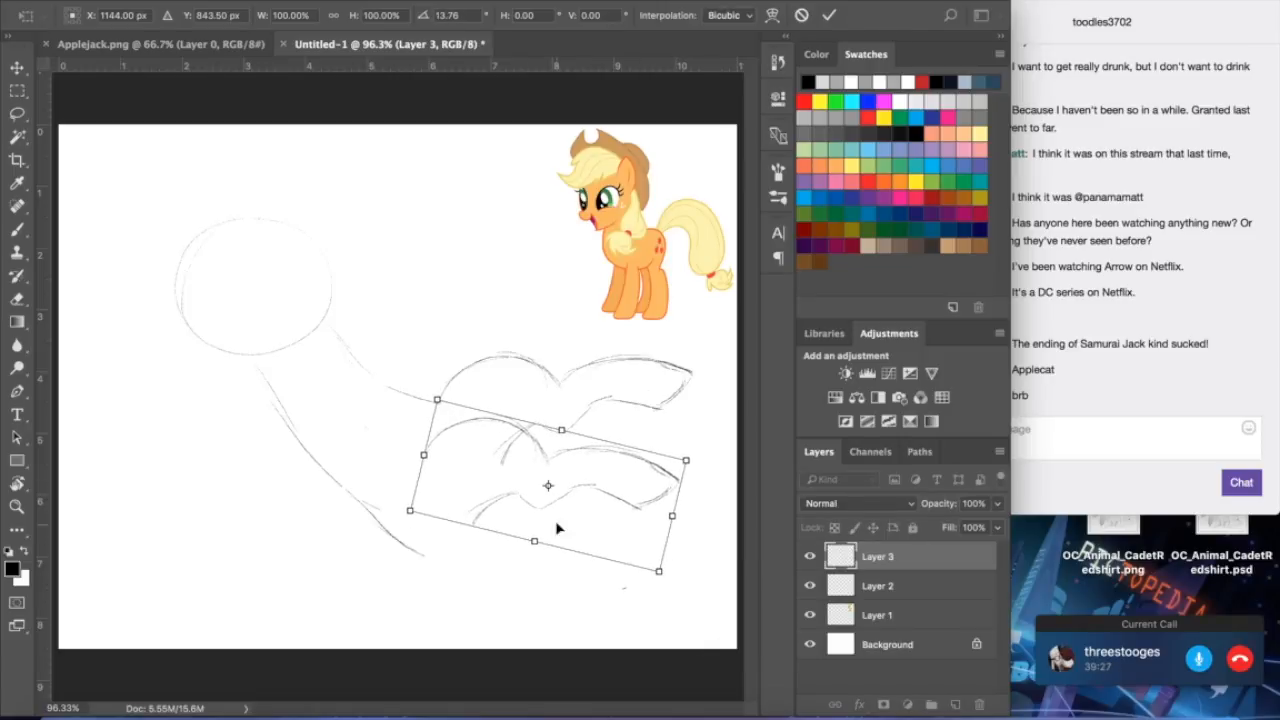
{"action": "mouse_move", "coordinate": [586, 481]}
{"action": "left_mouse_down"}
{"action": "mouse_move", "coordinate": [584, 499]}
{"action": "mouse_move", "coordinate": [583, 474]}
{"action": "mouse_move", "coordinate": [586, 487]}
{"action": "left_mouse_up"}
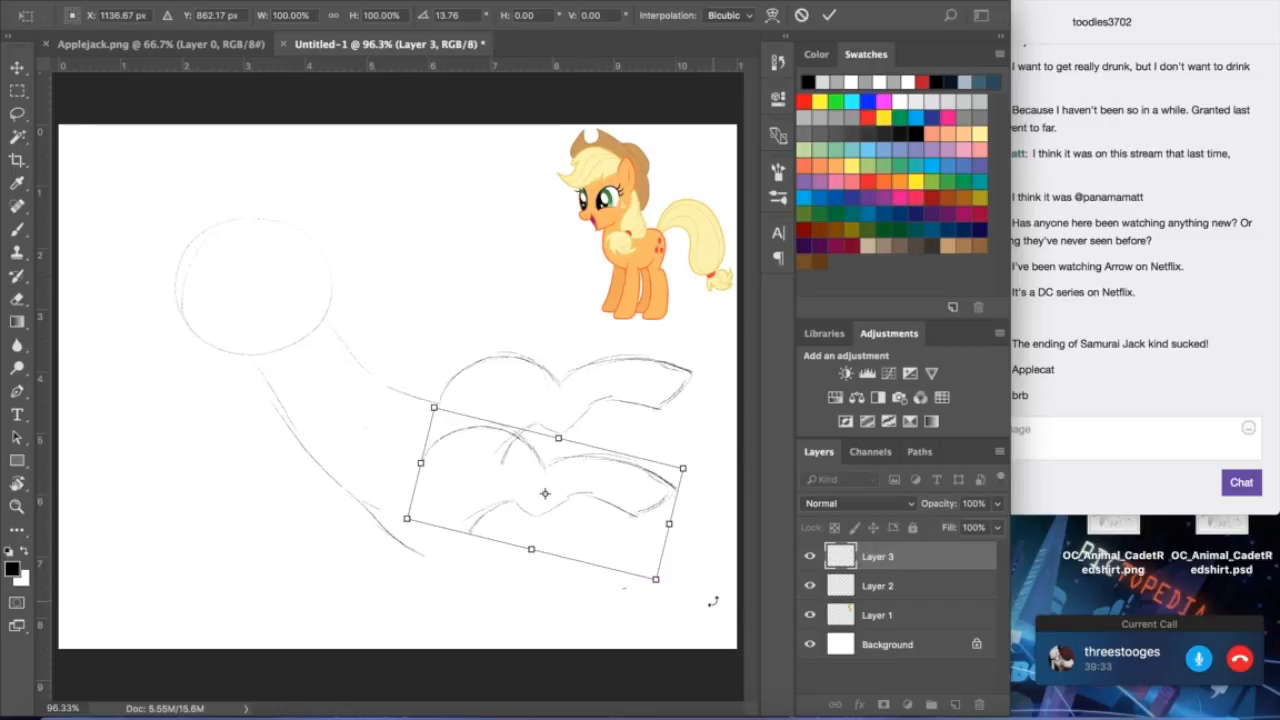
{"action": "left_click", "coordinate": [12, 68]}
{"action": "left_click", "coordinate": [772, 241]}
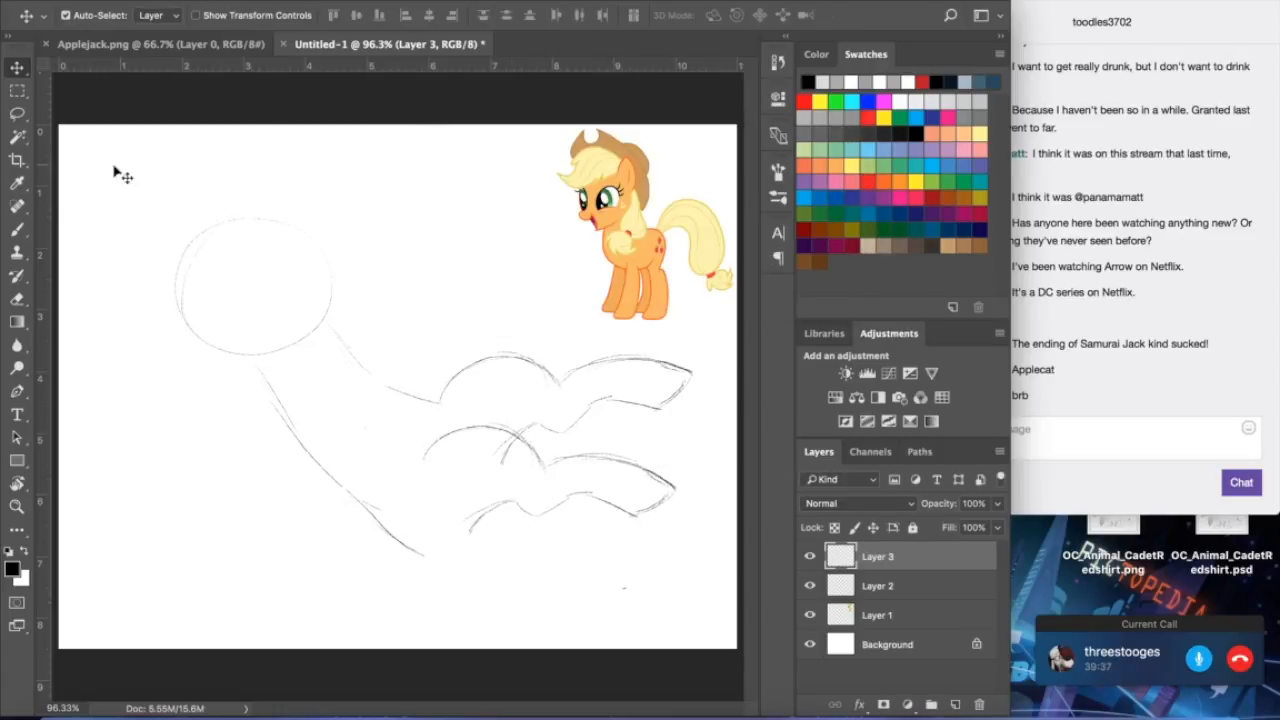
- Merge the copied leg layer down into the sketch layer
{"action": "left_click", "coordinate": [385, 1]}
{"action": "key", "text": "Escape"}
{"action": "left_click", "coordinate": [17, 298]}
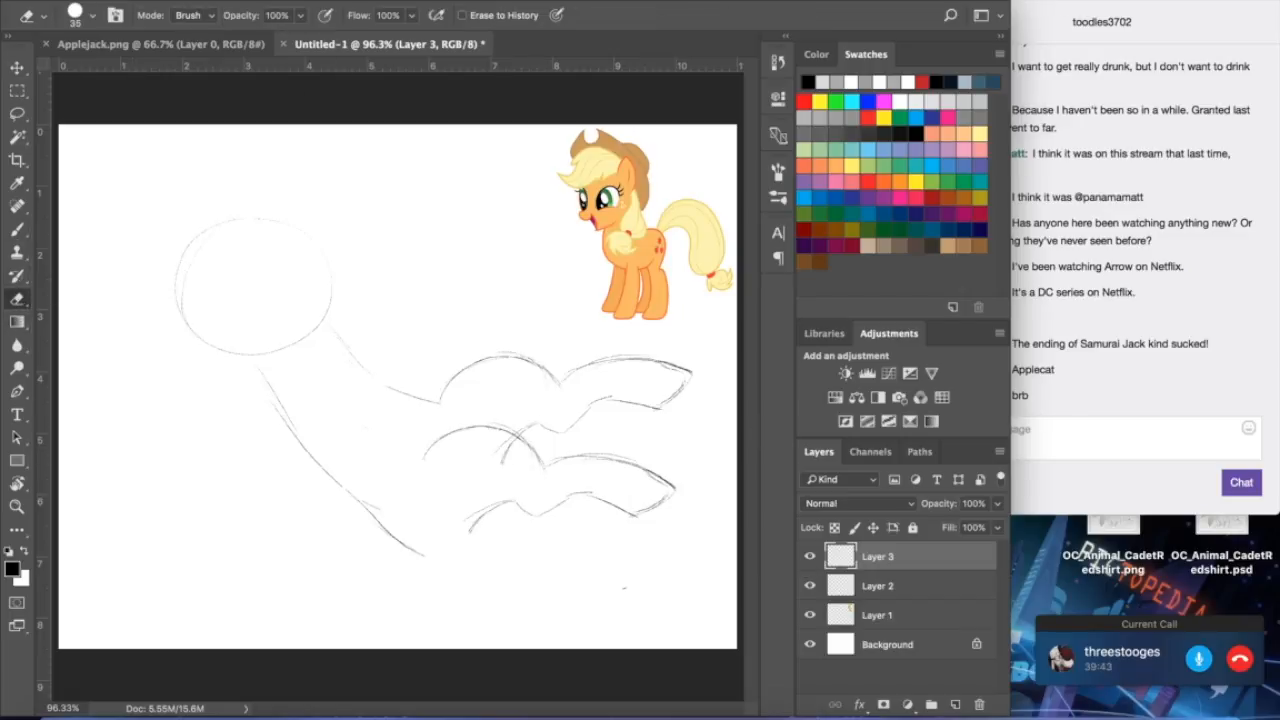
{"action": "left_click", "coordinate": [282, 1]}
{"action": "key", "text": "Escape"}
{"action": "left_click", "coordinate": [282, 1]}
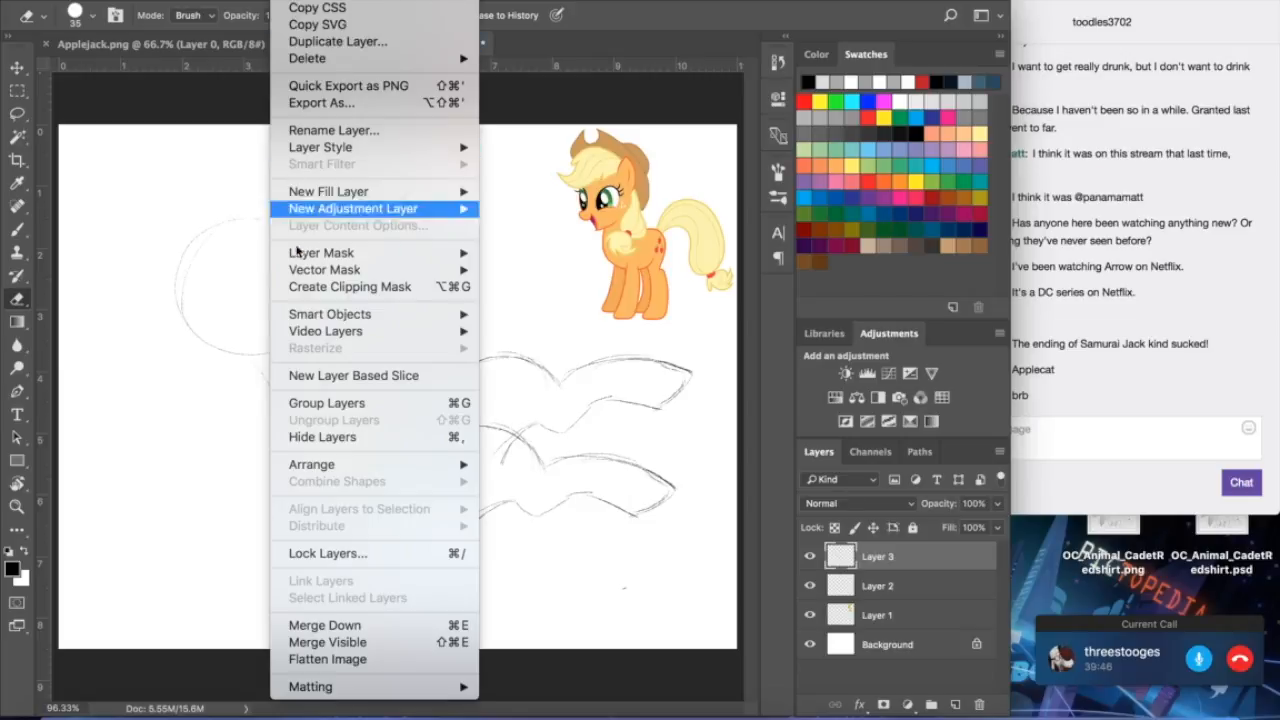
{"action": "left_click", "coordinate": [332, 632]}
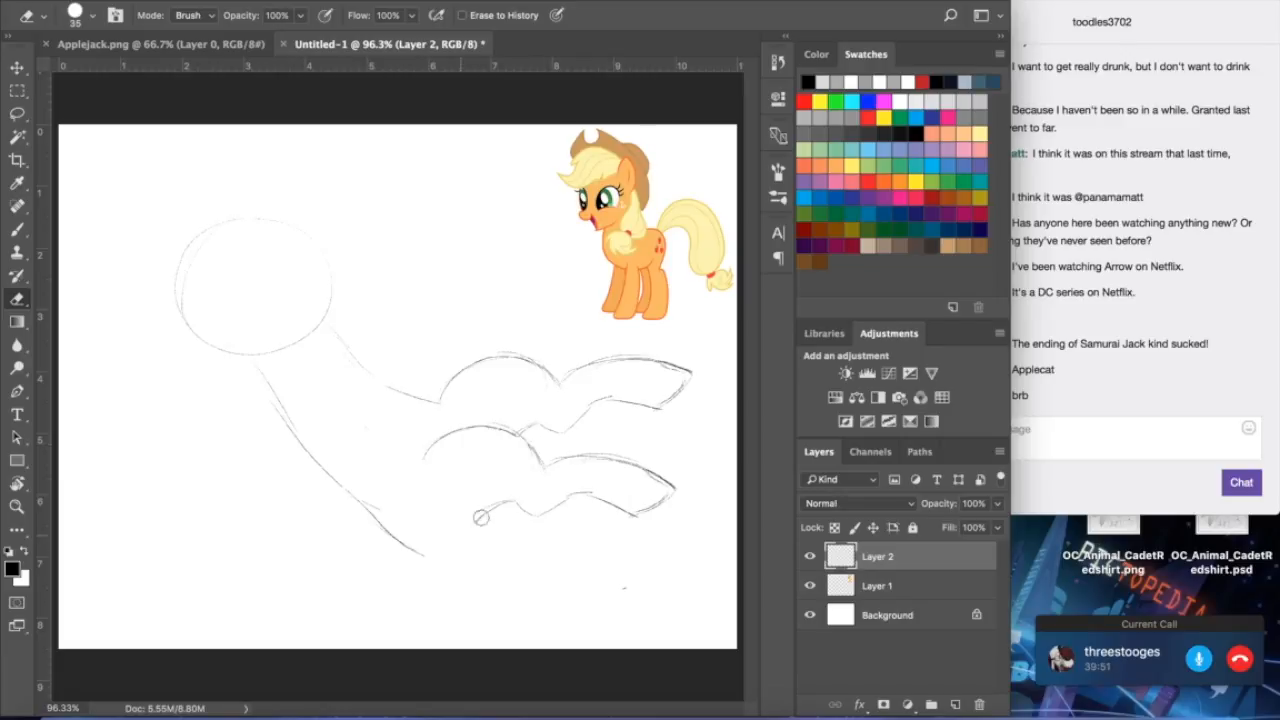
- Erase the old belly end, redraw the belly curve to meet the lower leg, and extend the back line into the haunch
{"action": "mouse_move", "coordinate": [468, 523]}
{"action": "left_mouse_down"}
{"action": "mouse_move", "coordinate": [383, 496]}
{"action": "mouse_move", "coordinate": [409, 546]}
{"action": "mouse_move", "coordinate": [436, 556]}
{"action": "mouse_move", "coordinate": [357, 505]}
{"action": "left_mouse_up"}
{"action": "left_click", "coordinate": [17, 228]}
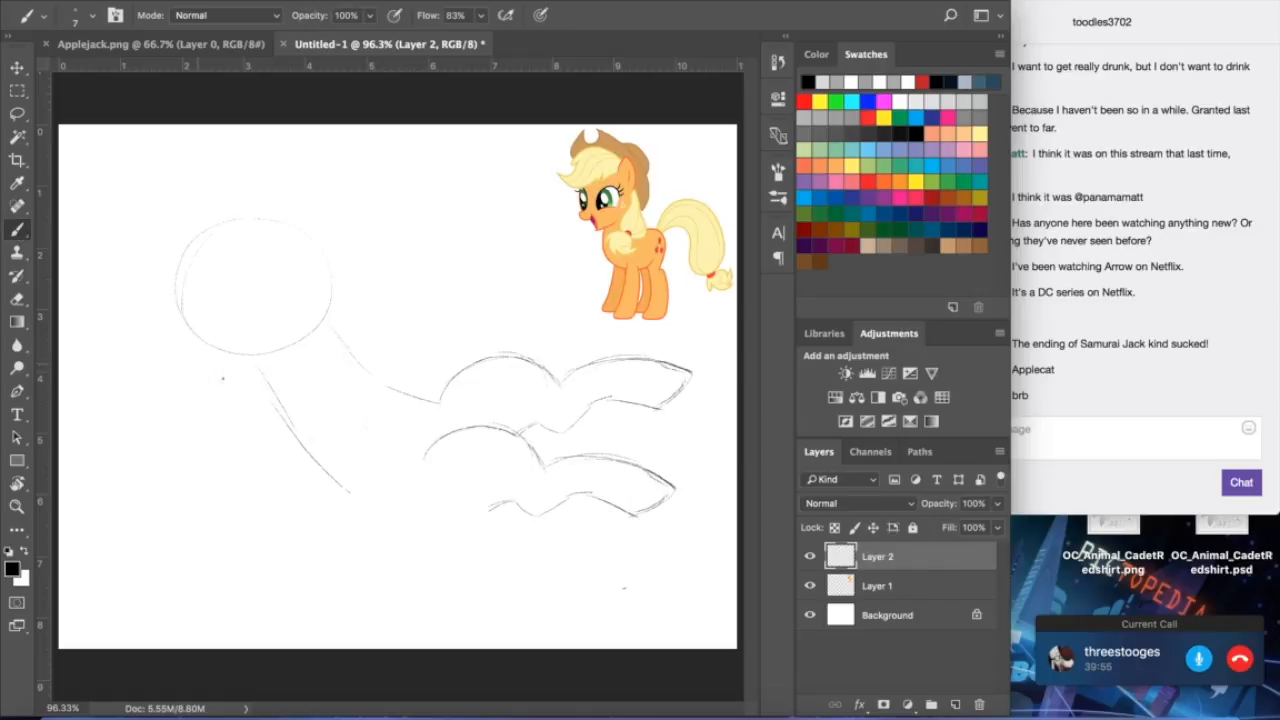
{"action": "left_click_drag", "start_coordinate": [330, 474], "coordinate": [430, 524]}
{"action": "mouse_move", "coordinate": [350, 494]}
{"action": "left_mouse_down"}
{"action": "mouse_move", "coordinate": [454, 511]}
{"action": "mouse_move", "coordinate": [449, 524]}
{"action": "mouse_move", "coordinate": [478, 510]}
{"action": "left_mouse_up"}
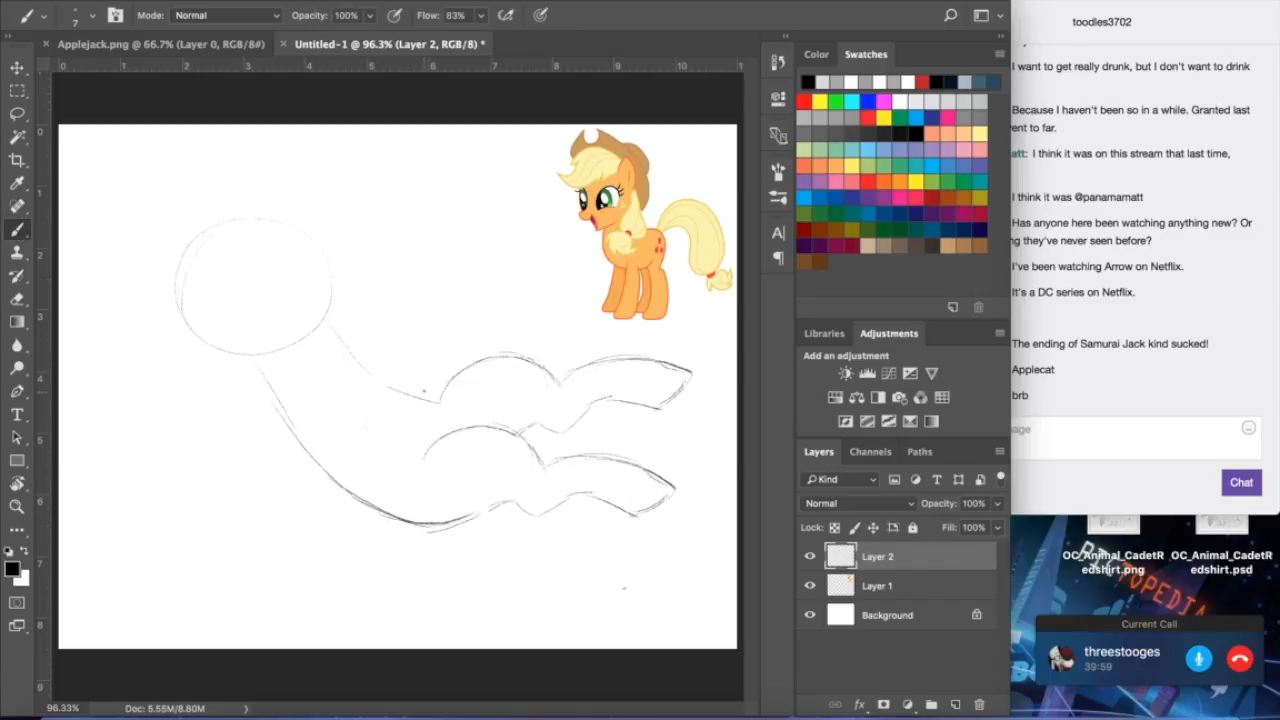
{"action": "left_click_drag", "start_coordinate": [446, 403], "coordinate": [475, 430]}
{"action": "left_click", "coordinate": [1036, 418]}
{"action": "left_click", "coordinate": [523, 432]}
- Lasso the head circle, move it up and to the right of its old place, and deselect it
{"action": "left_click", "coordinate": [17, 113]}
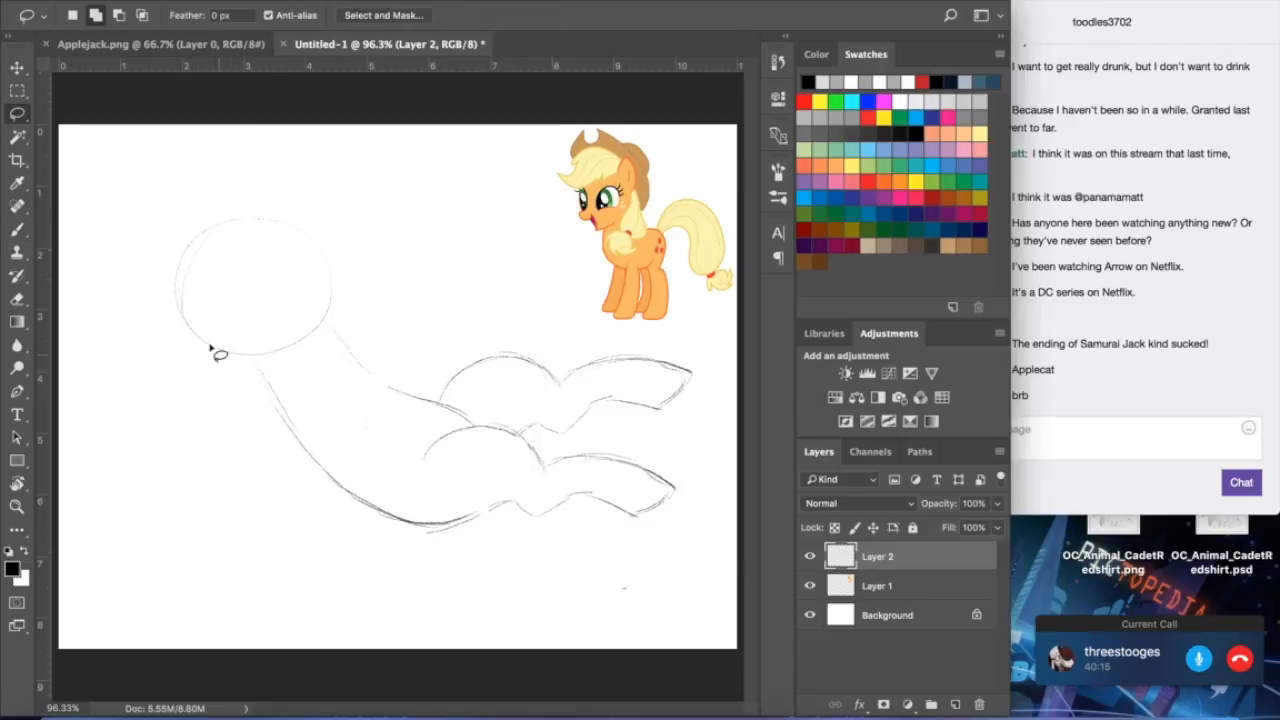
{"action": "mouse_move", "coordinate": [142, 208]}
{"action": "left_mouse_down"}
{"action": "mouse_move", "coordinate": [198, 384]}
{"action": "mouse_move", "coordinate": [310, 355]}
{"action": "mouse_move", "coordinate": [340, 320]}
{"action": "mouse_move", "coordinate": [234, 182]}
{"action": "left_mouse_up"}
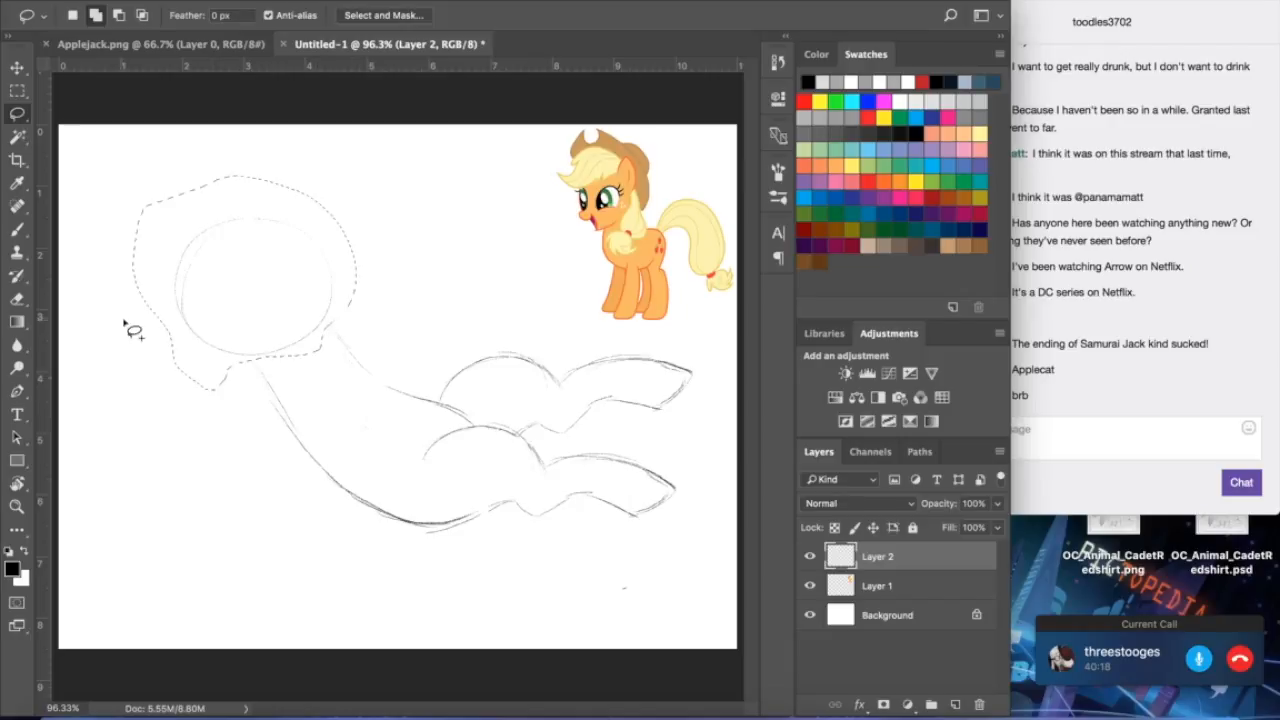
{"action": "left_click", "coordinate": [17, 67]}
{"action": "mouse_move", "coordinate": [199, 244]}
{"action": "left_mouse_down"}
{"action": "mouse_move", "coordinate": [269, 204]}
{"action": "mouse_move", "coordinate": [236, 207]}
{"action": "left_mouse_up"}
{"action": "left_click", "coordinate": [375, 0]}
{"action": "left_click", "coordinate": [400, 9]}
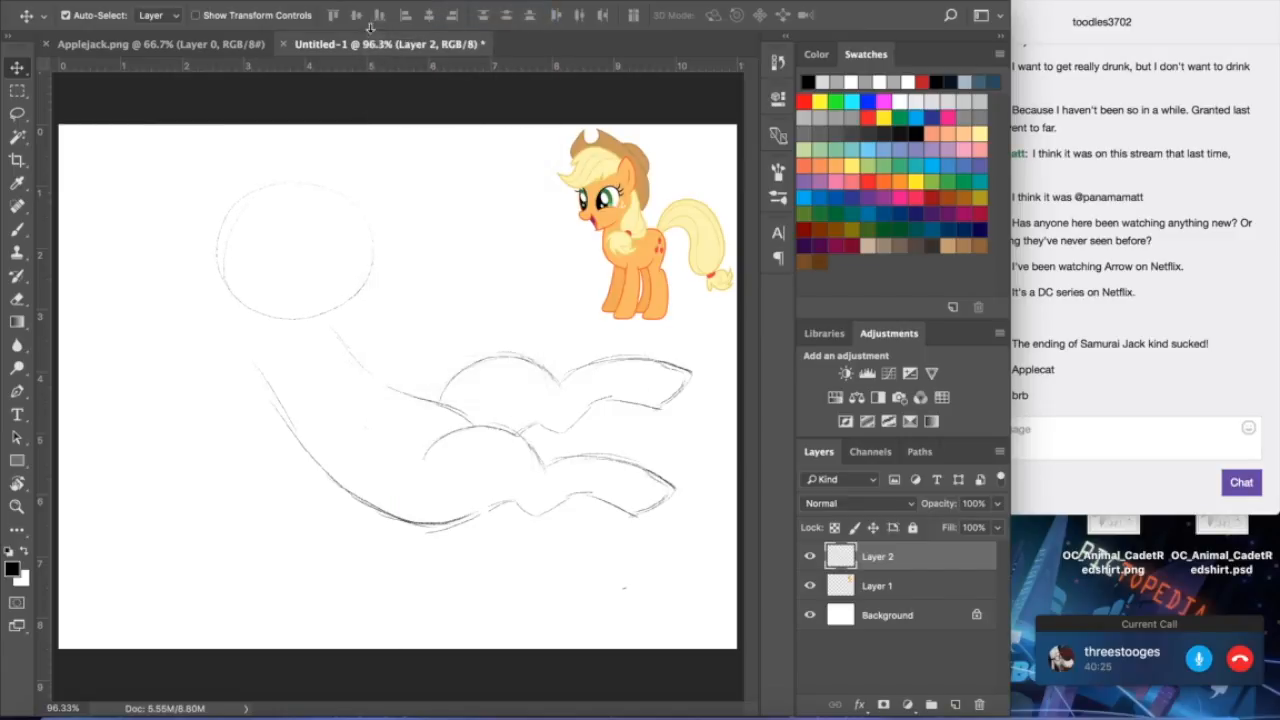
- Redraw the front neck line with the Brush so the chest curve reaches up to the moved head circle
{"action": "left_click", "coordinate": [17, 230]}
{"action": "left_click_drag", "start_coordinate": [258, 322], "coordinate": [278, 420]}
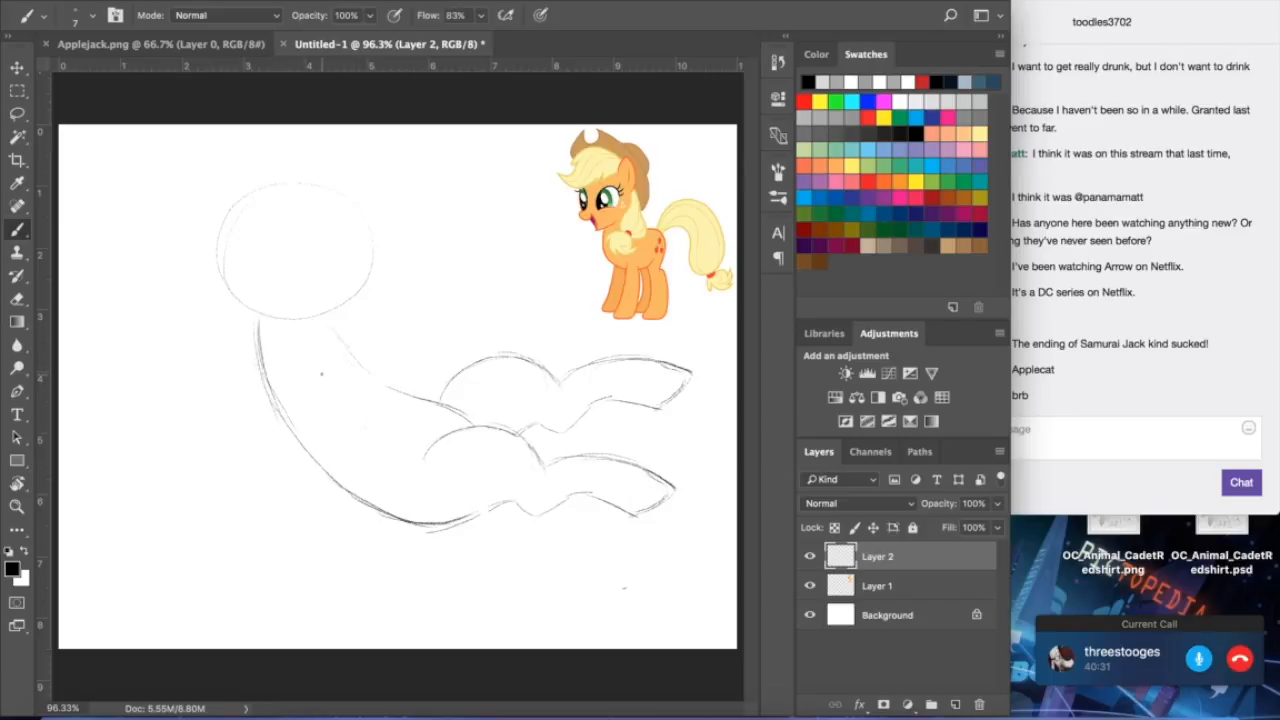
- Sketch the near front leg as a long rounded shape from the shoulder past the belly line, and erase the body line inside it
{"action": "left_click_drag", "start_coordinate": [296, 366], "coordinate": [346, 452]}
{"action": "left_click_drag", "start_coordinate": [286, 402], "coordinate": [320, 492]}
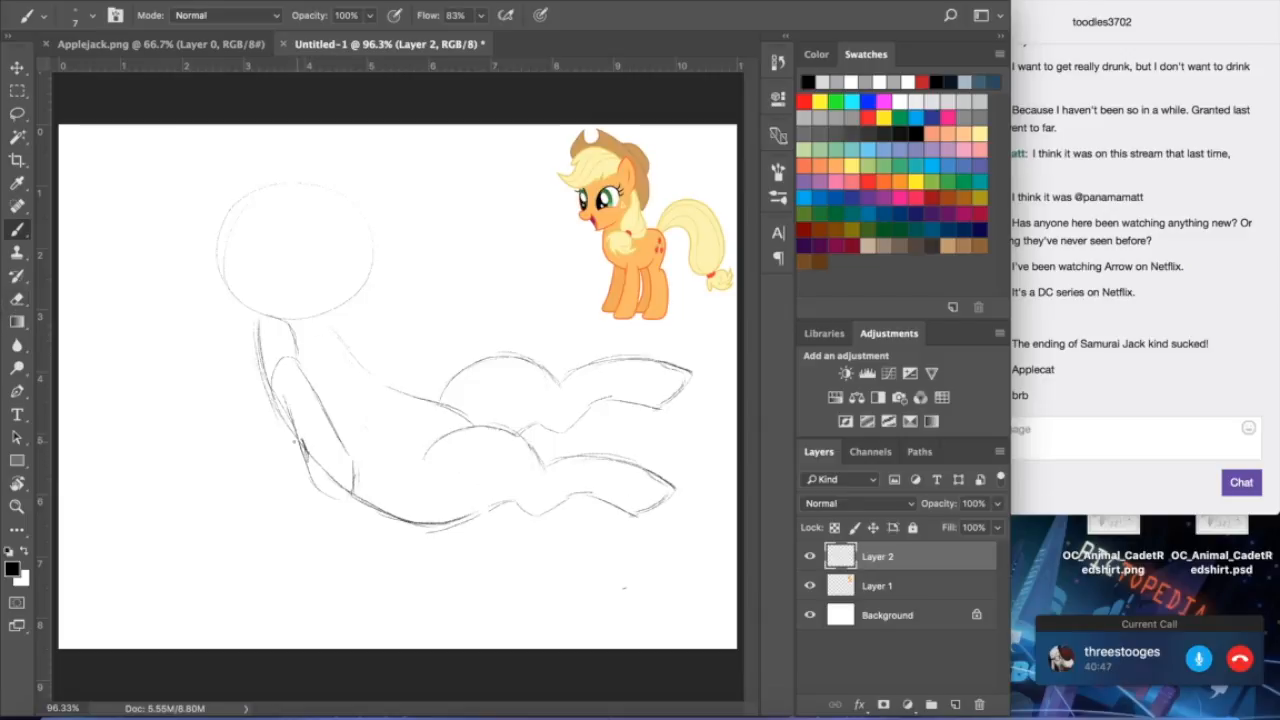
{"action": "left_click", "coordinate": [17, 298]}
{"action": "left_click_drag", "start_coordinate": [316, 455], "coordinate": [341, 482]}
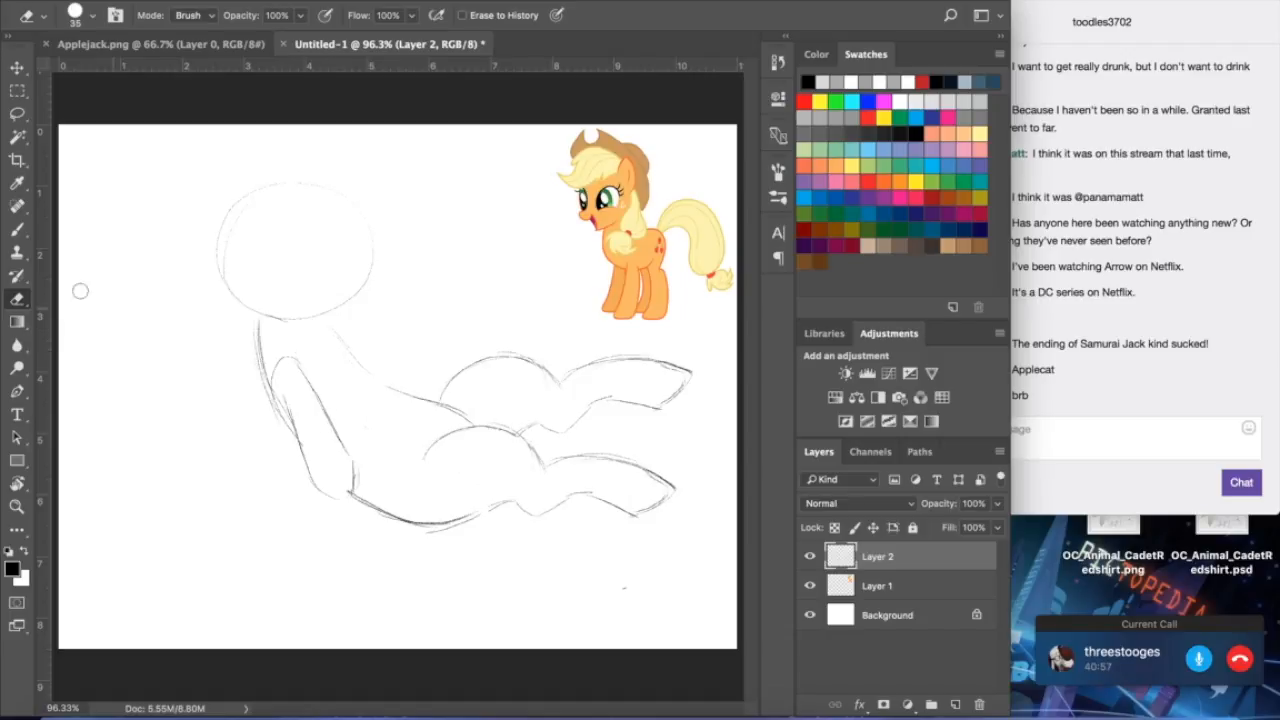
- Refine the back edge of the near front leg, clean up its lower end, and close the hoof curve
{"action": "left_click", "coordinate": [18, 229]}
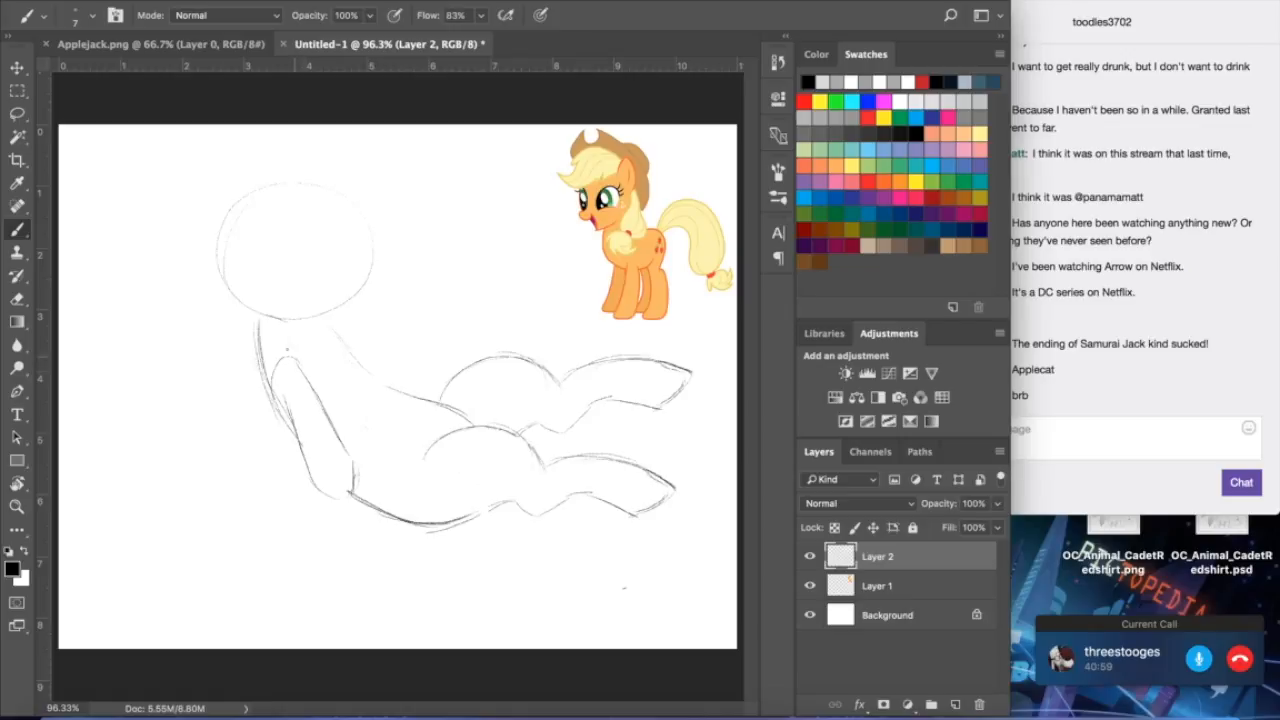
{"action": "left_click_drag", "start_coordinate": [296, 360], "coordinate": [330, 412]}
{"action": "left_click", "coordinate": [18, 298]}
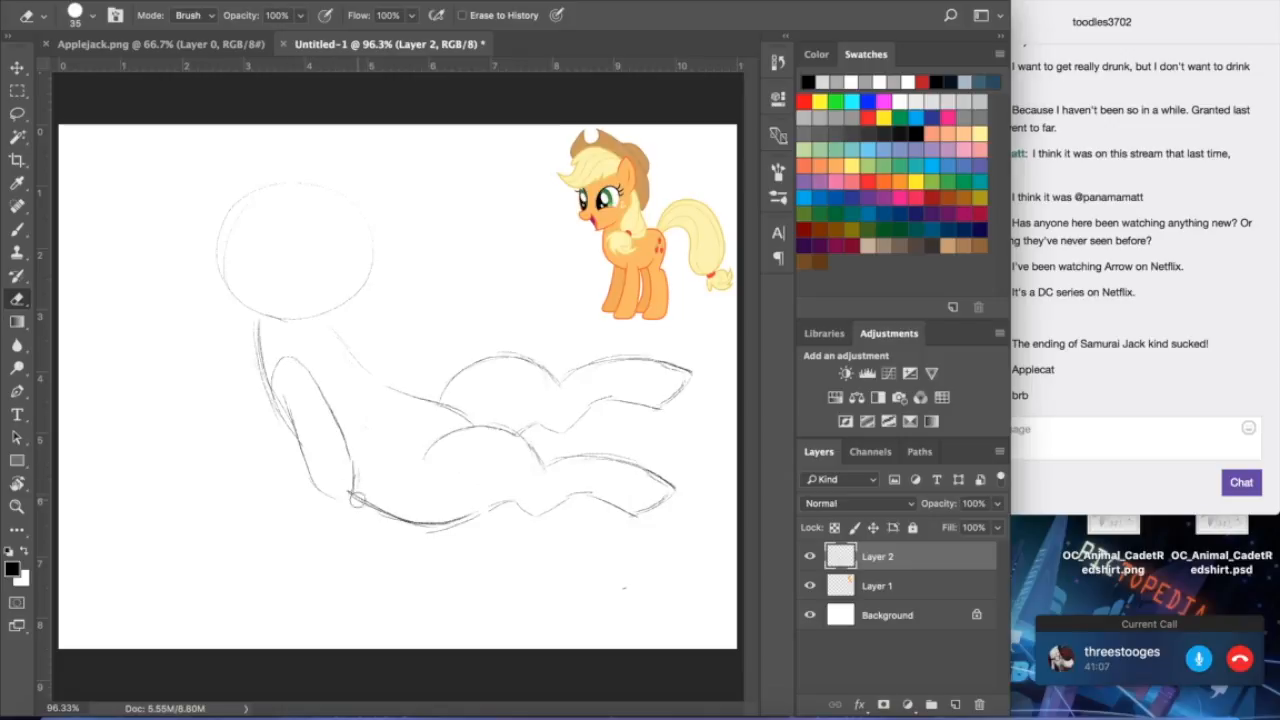
{"action": "left_click", "coordinate": [17, 229]}
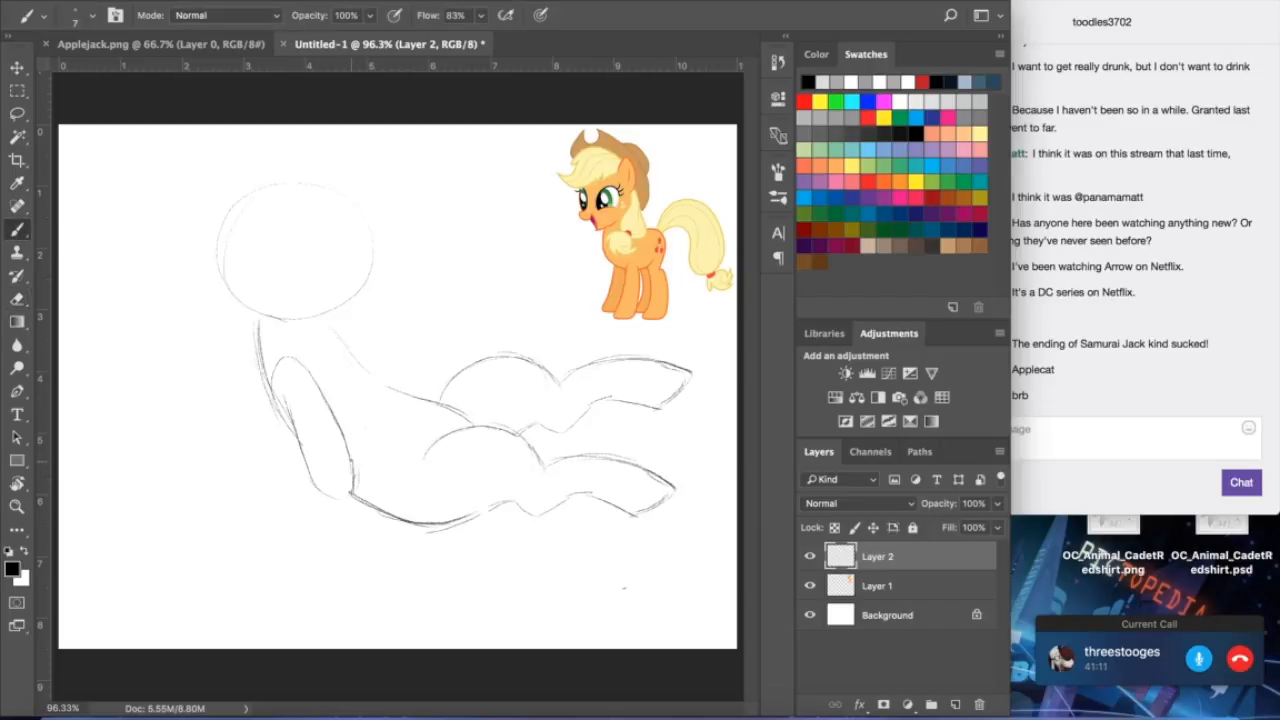
{"action": "left_click_drag", "start_coordinate": [320, 493], "coordinate": [350, 500]}
- Redraw the chest line from the neck down to the near front leg, undoing the first attempt
{"action": "left_click_drag", "start_coordinate": [251, 359], "coordinate": [284, 436]}
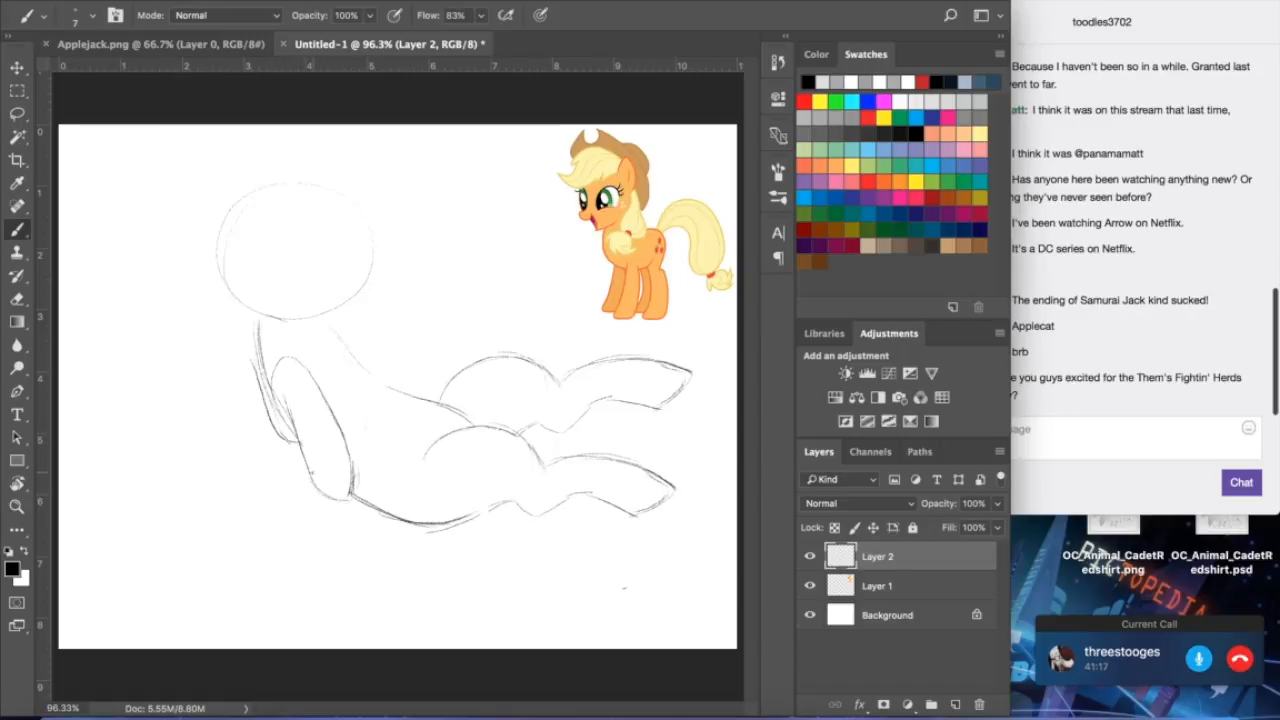
{"action": "left_click", "coordinate": [1092, 407]}
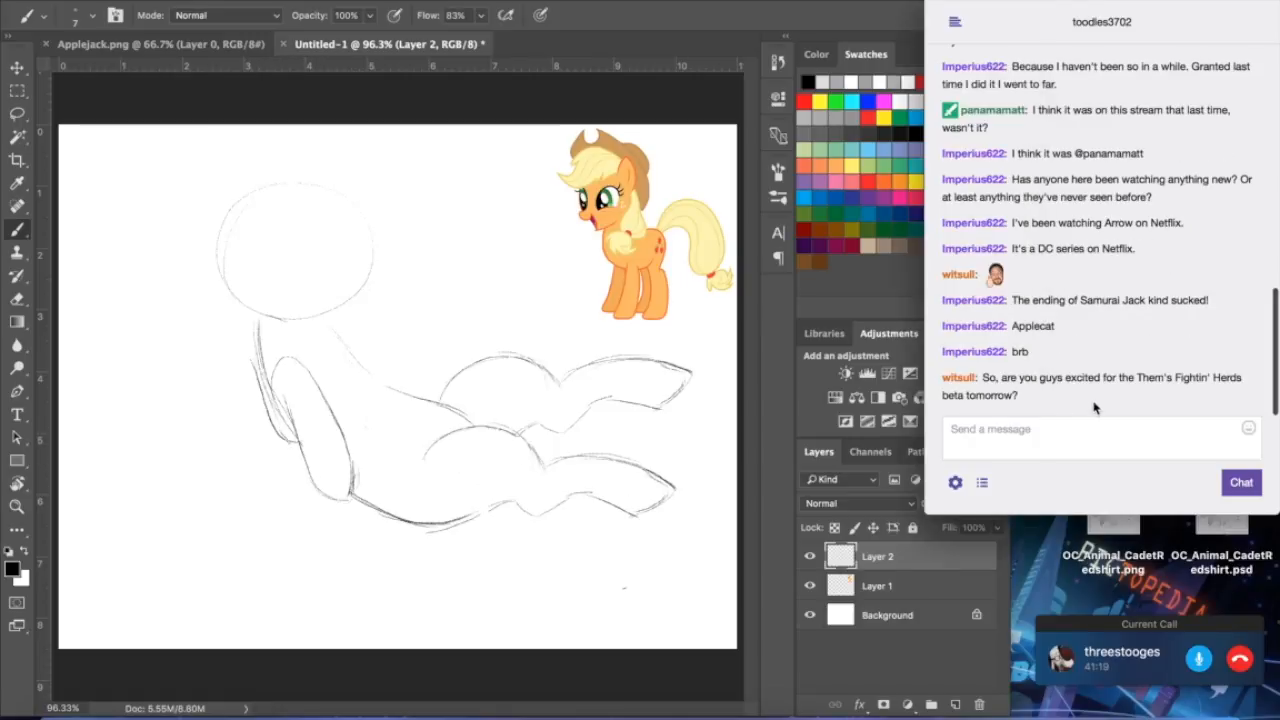
{"action": "left_click", "coordinate": [447, 345]}
{"action": "key", "text": "super+z"}
{"action": "left_click_drag", "start_coordinate": [253, 321], "coordinate": [280, 426]}
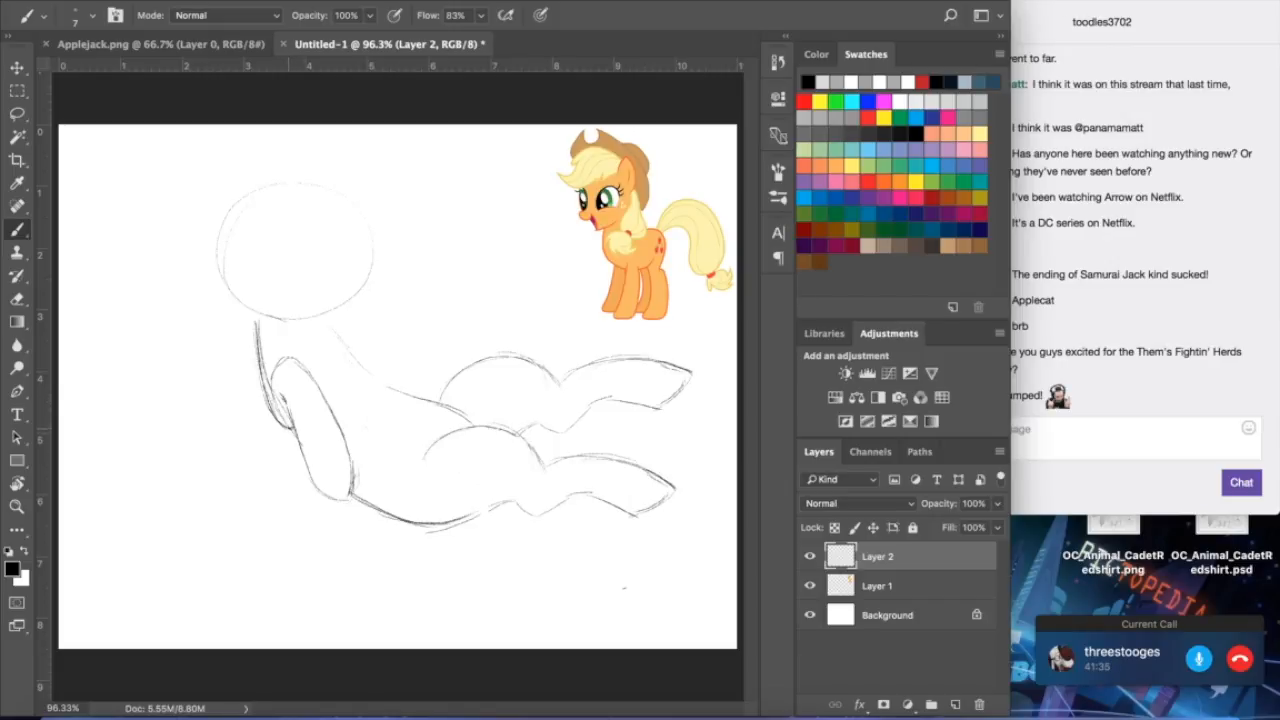
- Shrink the eraser to size 8 and clean up the stray lines where the chest meets the near front leg
{"action": "left_click", "coordinate": [17, 298]}
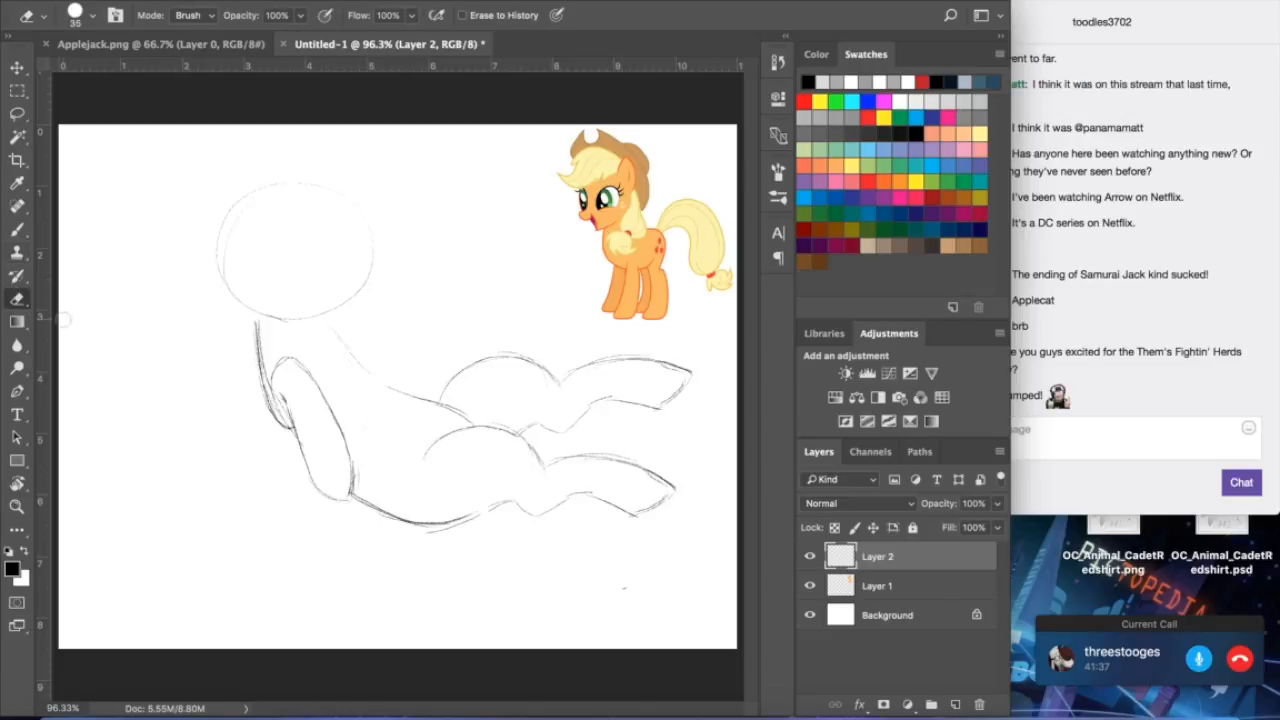
{"action": "key", "text": "bracketleft"}
{"action": "key", "text": "bracketleft"}
{"action": "key", "text": "bracketleft"}
{"action": "key", "text": "bracketleft"}
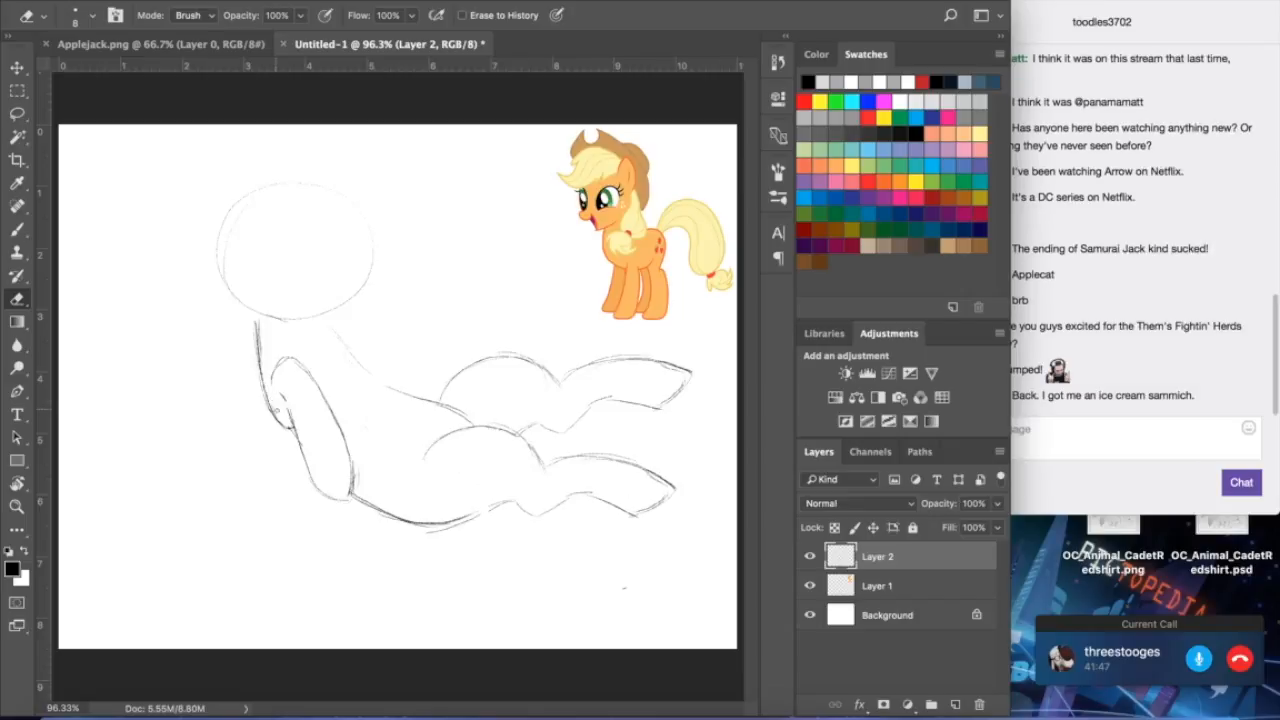
{"action": "key", "text": "b"}
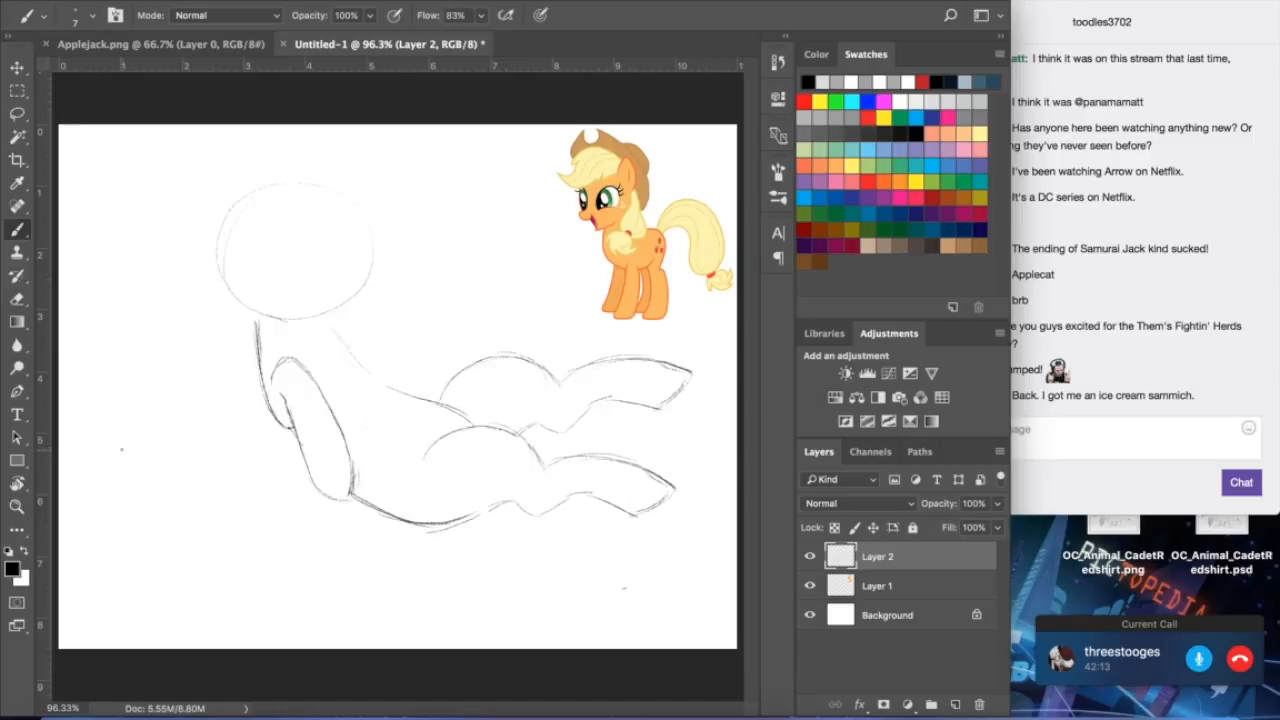
{"action": "left_click", "coordinate": [17, 298]}
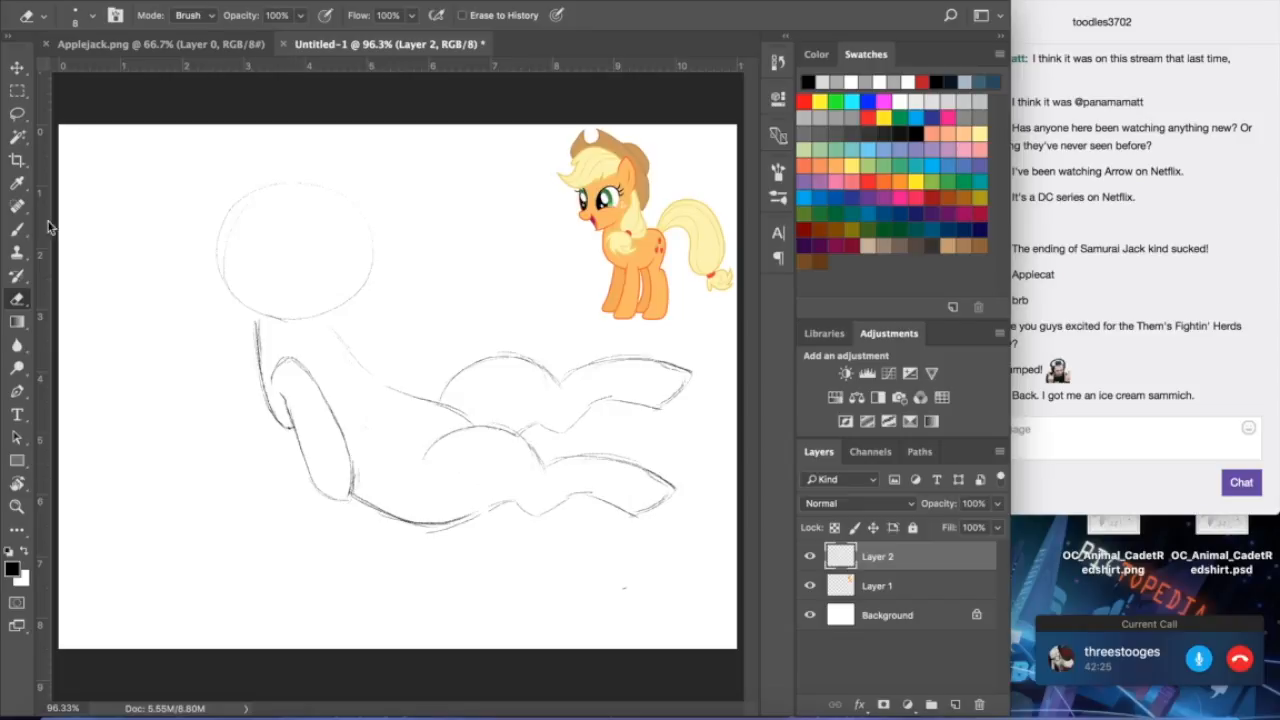
- Sketch a second front leg hanging down behind the near one, with a rounded shoulder and a closed lower end
{"action": "key", "text": "b"}
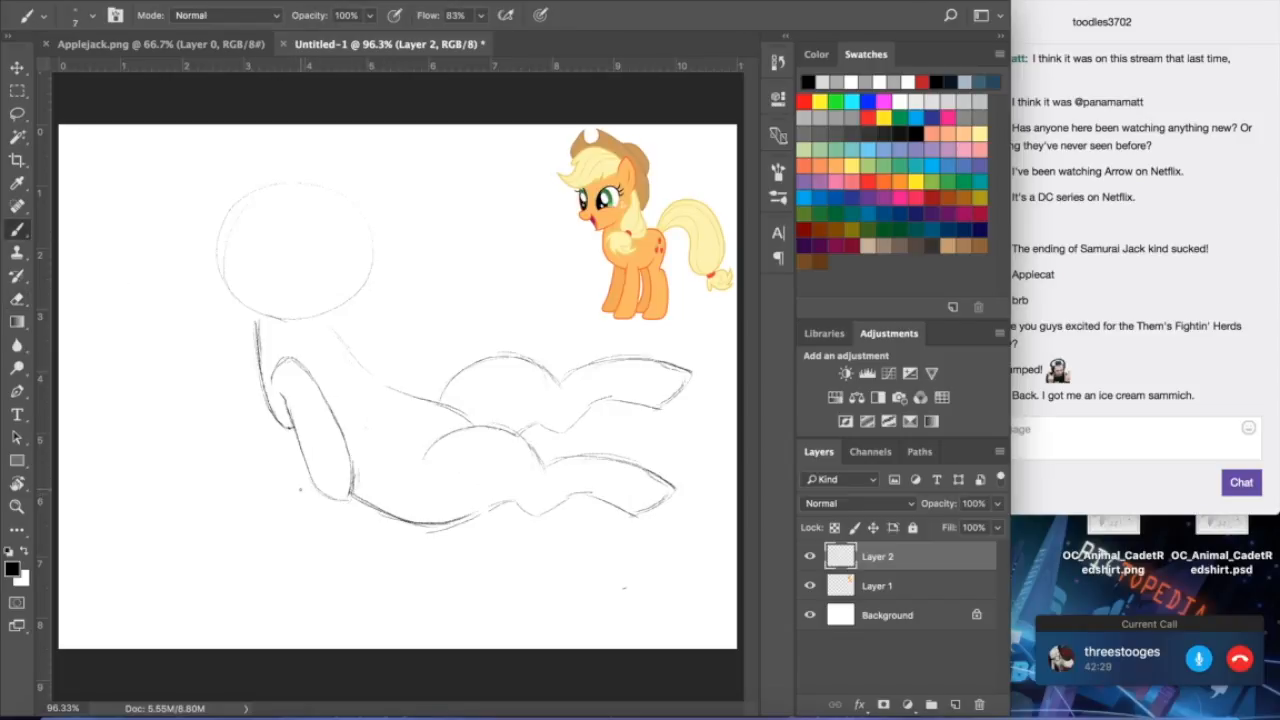
{"action": "mouse_move", "coordinate": [348, 333]}
{"action": "left_mouse_down"}
{"action": "mouse_move", "coordinate": [377, 404]}
{"action": "mouse_move", "coordinate": [375, 452]}
{"action": "left_mouse_up"}
{"action": "left_click_drag", "start_coordinate": [370, 374], "coordinate": [372, 464]}
{"action": "left_click_drag", "start_coordinate": [348, 349], "coordinate": [340, 418]}
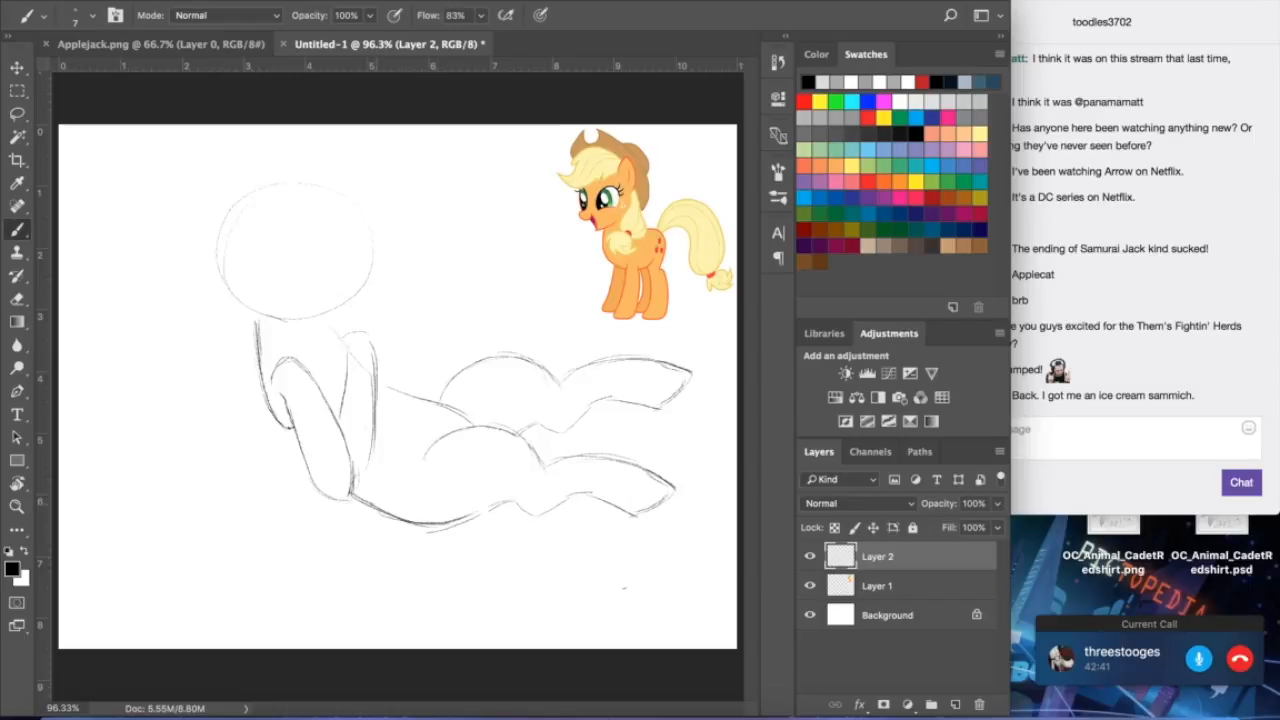
{"action": "mouse_move", "coordinate": [358, 486]}
{"action": "left_mouse_down"}
{"action": "mouse_move", "coordinate": [372, 455]}
{"action": "mouse_move", "coordinate": [370, 473]}
{"action": "left_mouse_up"}
{"action": "mouse_move", "coordinate": [344, 328]}
{"action": "left_mouse_down"}
{"action": "mouse_move", "coordinate": [358, 324]}
{"action": "mouse_move", "coordinate": [373, 356]}
{"action": "left_mouse_up"}
{"action": "key", "text": "e"}
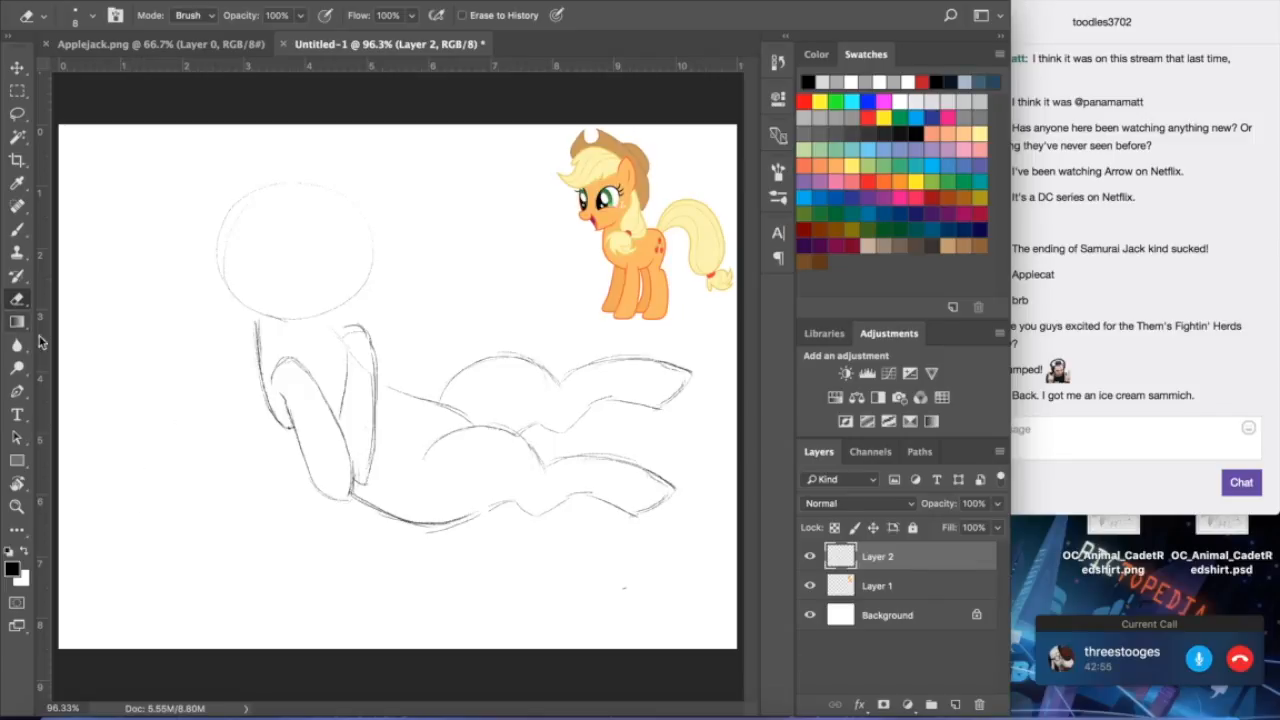
- Lasso the hindquarters and hind legs, scale them to 89.34% width and 93.36% height, apply the transformation, and deselect
{"action": "left_click", "coordinate": [17, 113]}
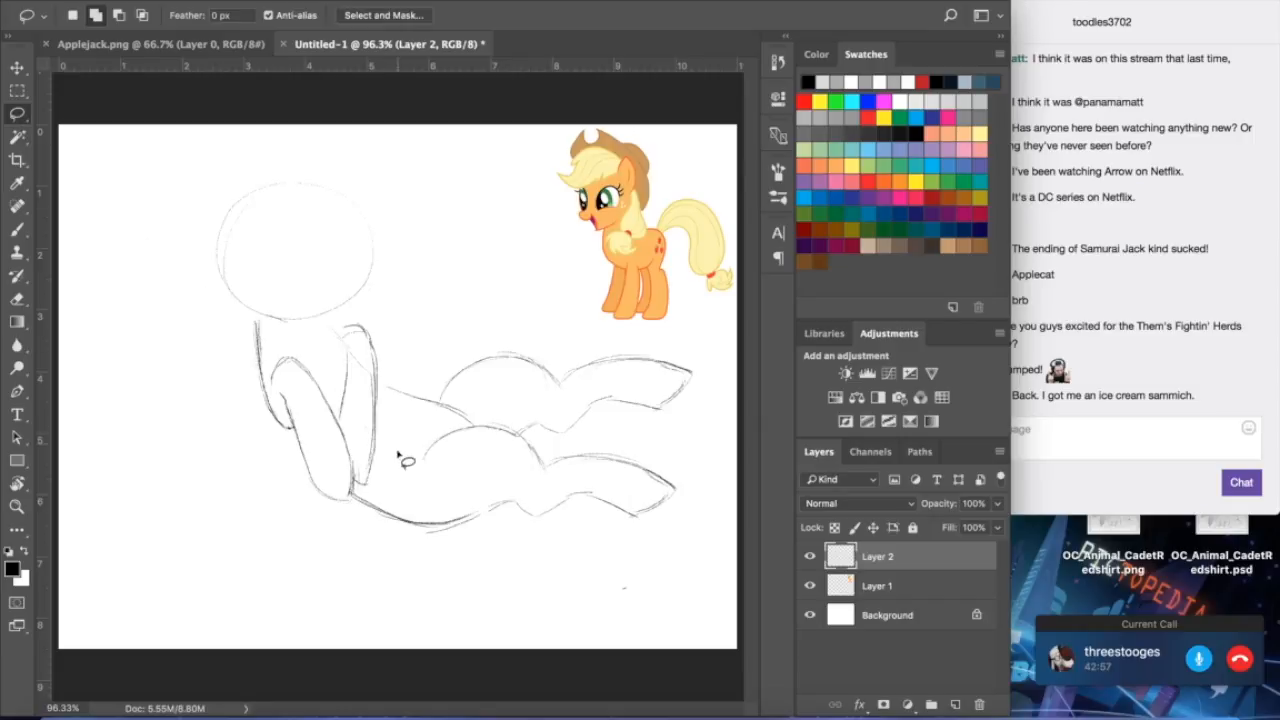
{"action": "mouse_move", "coordinate": [352, 492]}
{"action": "left_mouse_down"}
{"action": "mouse_move", "coordinate": [424, 552]}
{"action": "mouse_move", "coordinate": [685, 517]}
{"action": "mouse_move", "coordinate": [695, 334]}
{"action": "mouse_move", "coordinate": [427, 343]}
{"action": "mouse_move", "coordinate": [389, 380]}
{"action": "mouse_move", "coordinate": [393, 458]}
{"action": "mouse_move", "coordinate": [384, 491]}
{"action": "mouse_move", "coordinate": [354, 492]}
{"action": "left_mouse_up"}
{"action": "left_click", "coordinate": [190, 2]}
{"action": "left_click", "coordinate": [286, 344]}
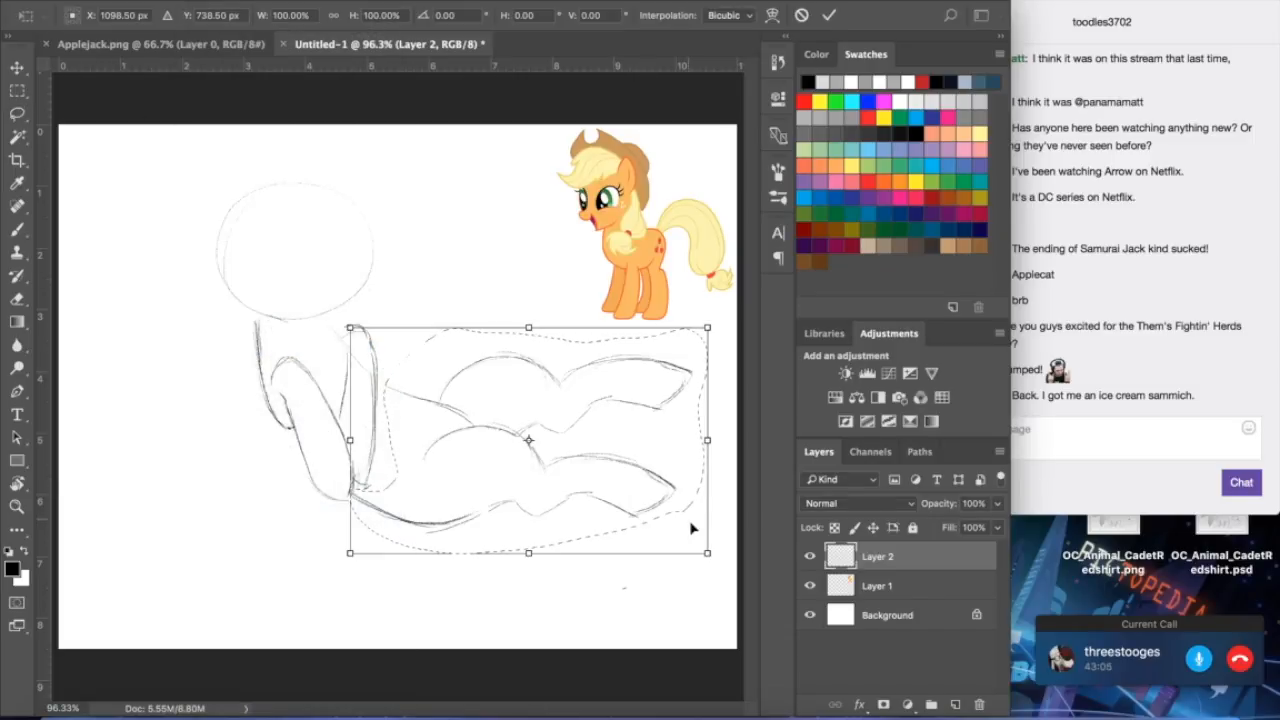
{"action": "left_click_drag", "start_coordinate": [707, 552], "coordinate": [669, 538]}
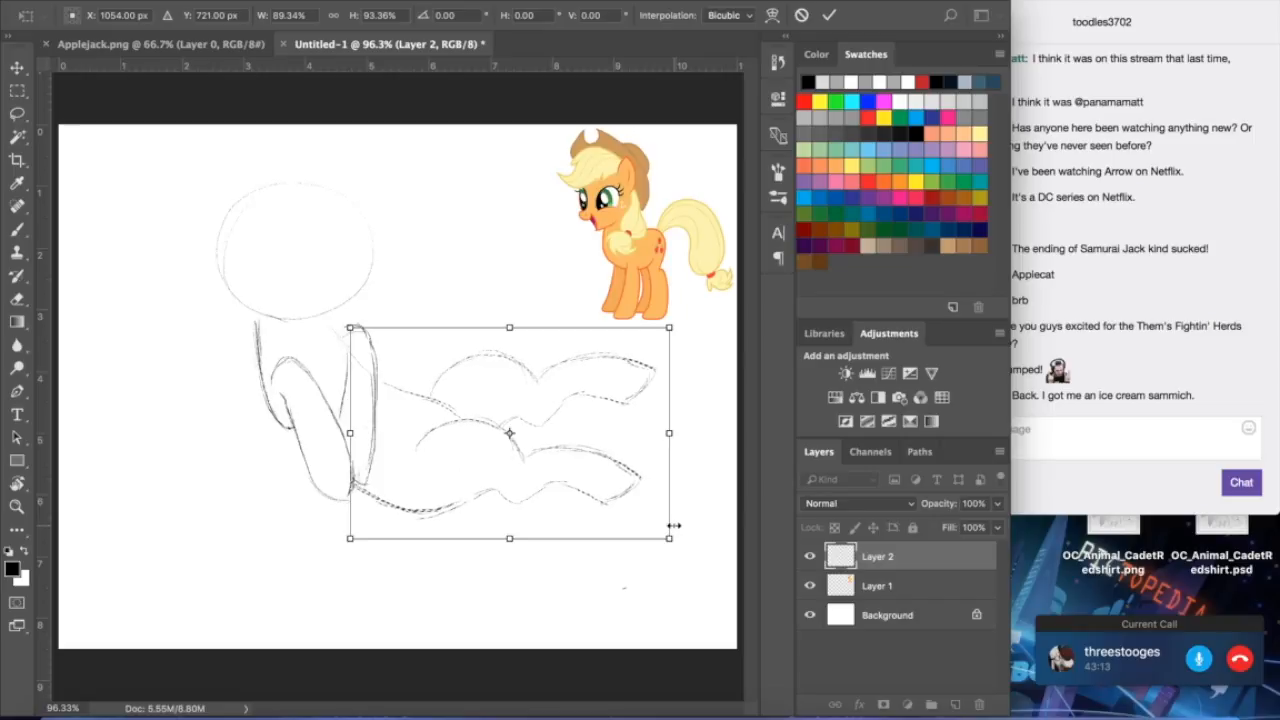
{"action": "key", "text": "v"}
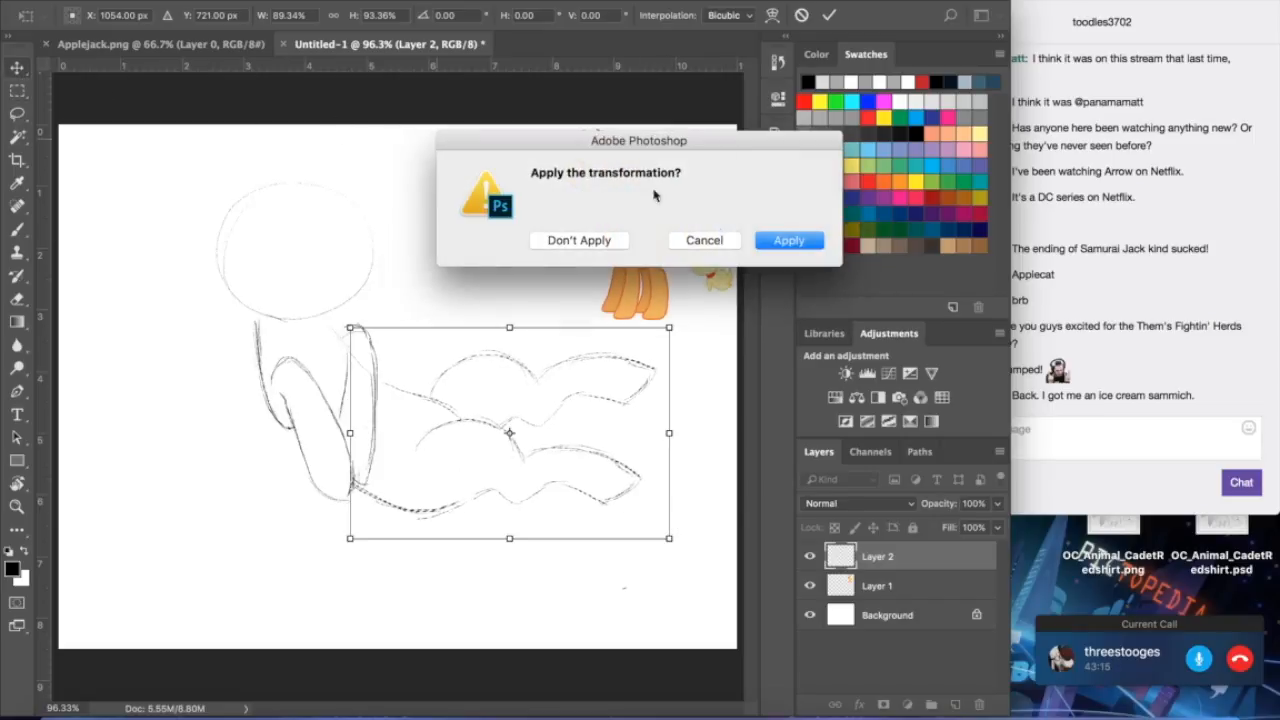
{"action": "left_click", "coordinate": [771, 242]}
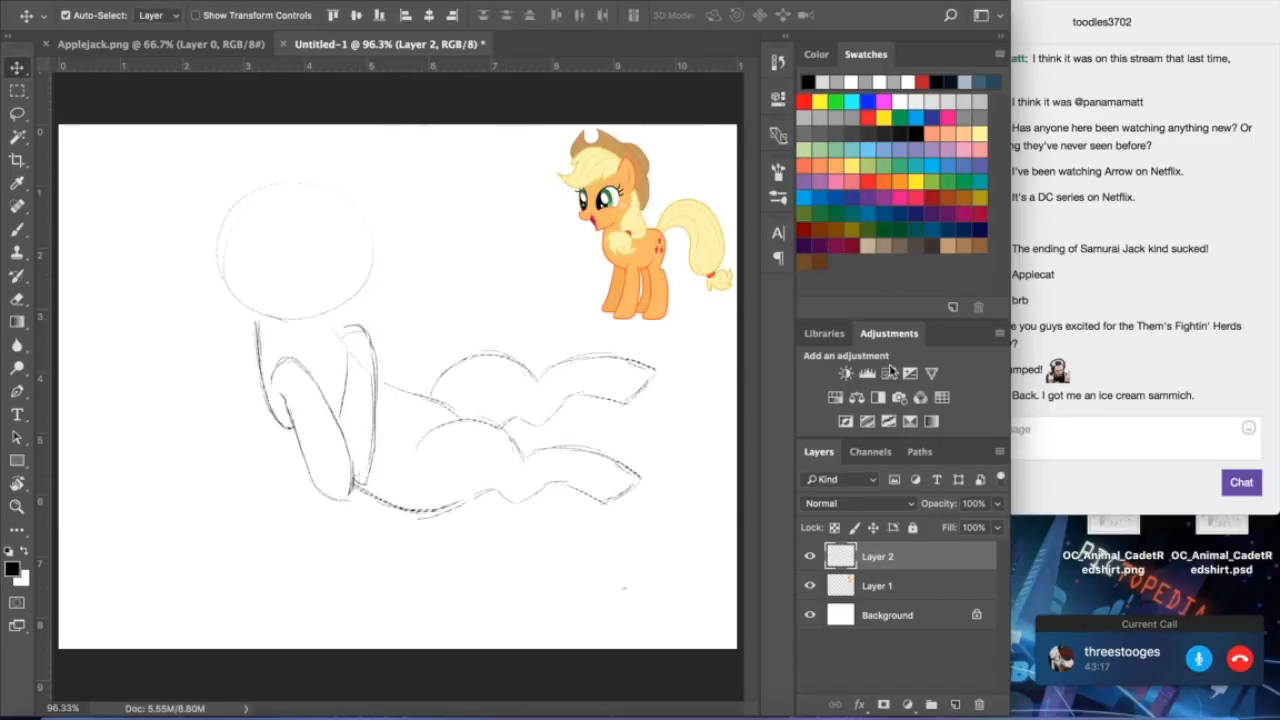
{"action": "left_click", "coordinate": [1052, 424]}
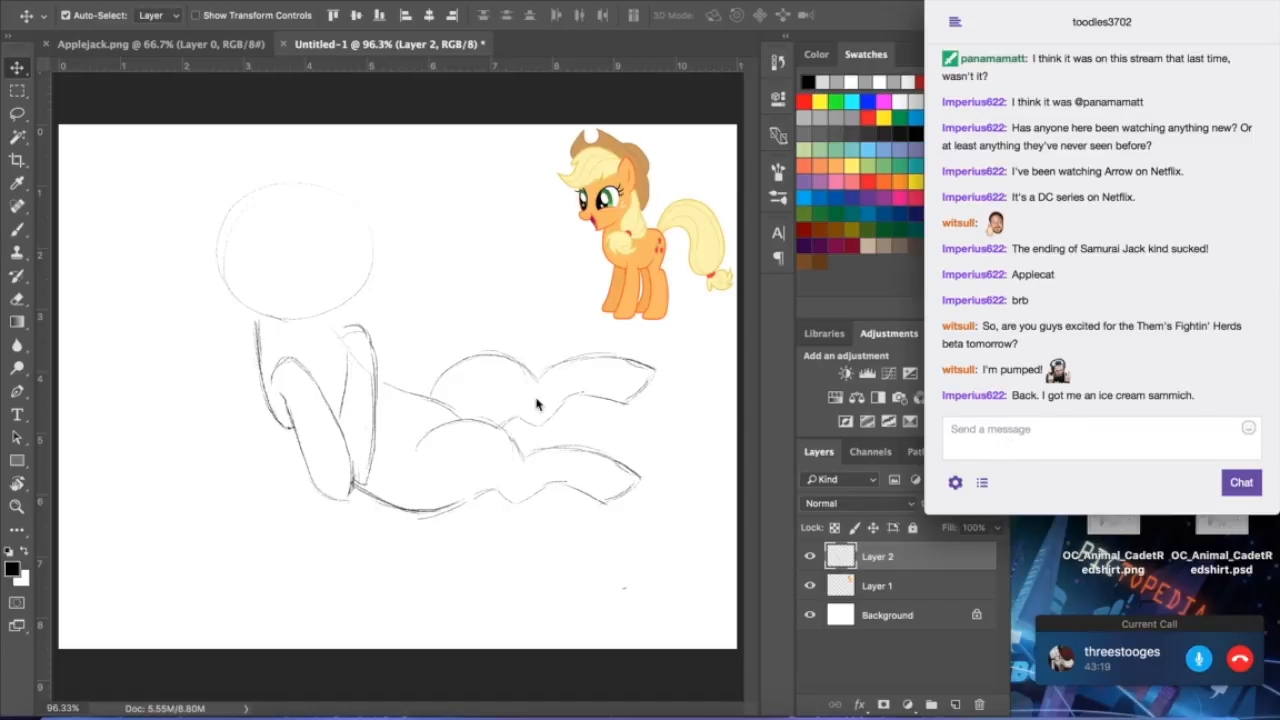
{"action": "left_click", "coordinate": [537, 404]}
{"action": "left_click", "coordinate": [17, 298]}
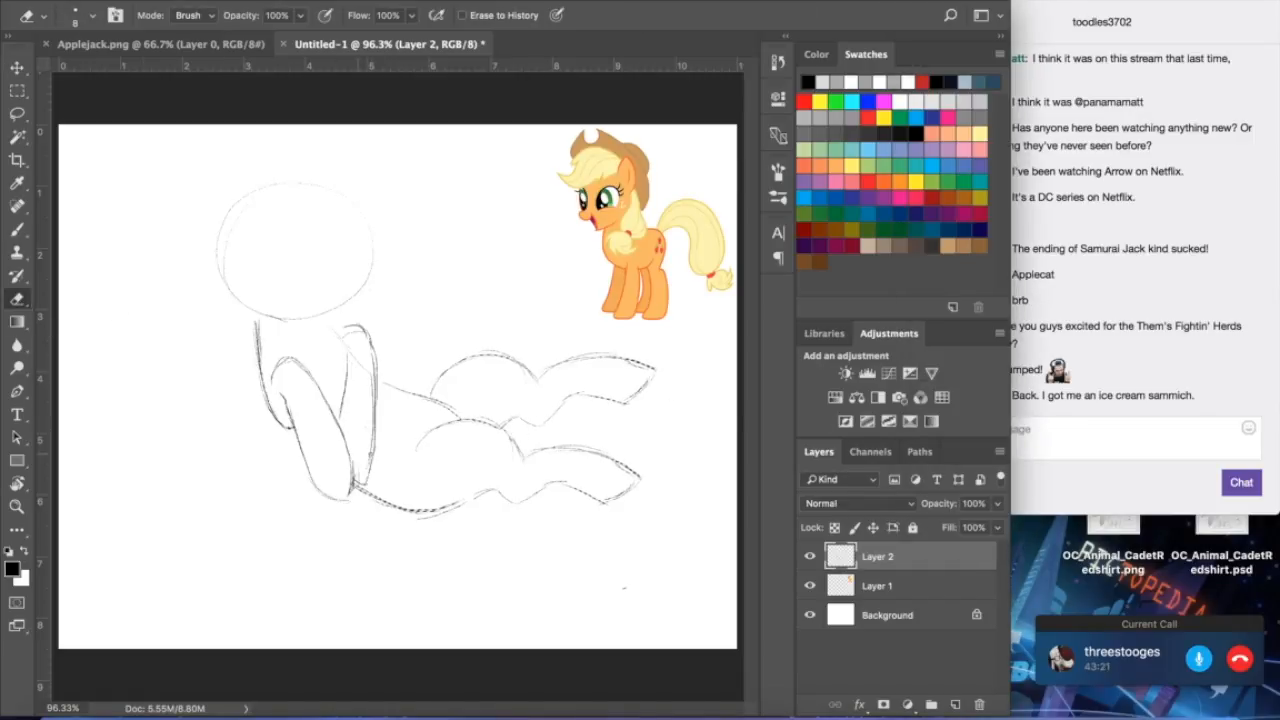
{"action": "left_click", "coordinate": [386, 0]}
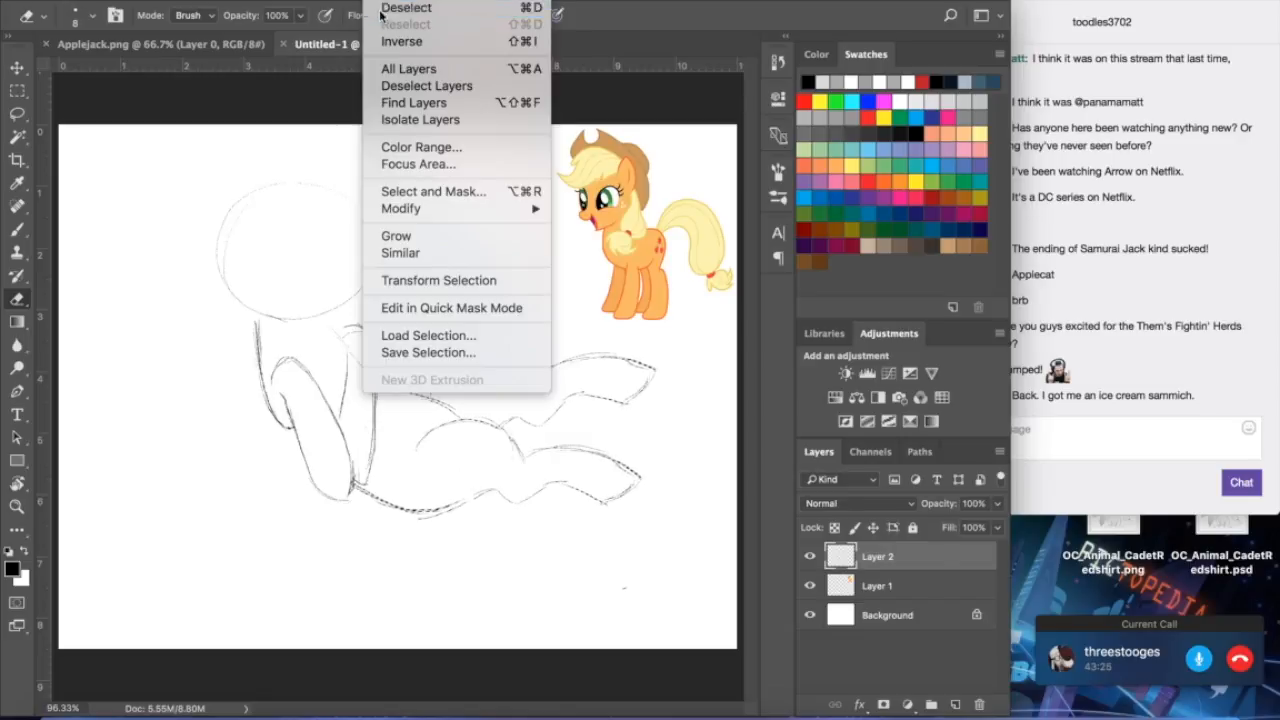
{"action": "left_click", "coordinate": [380, 12]}
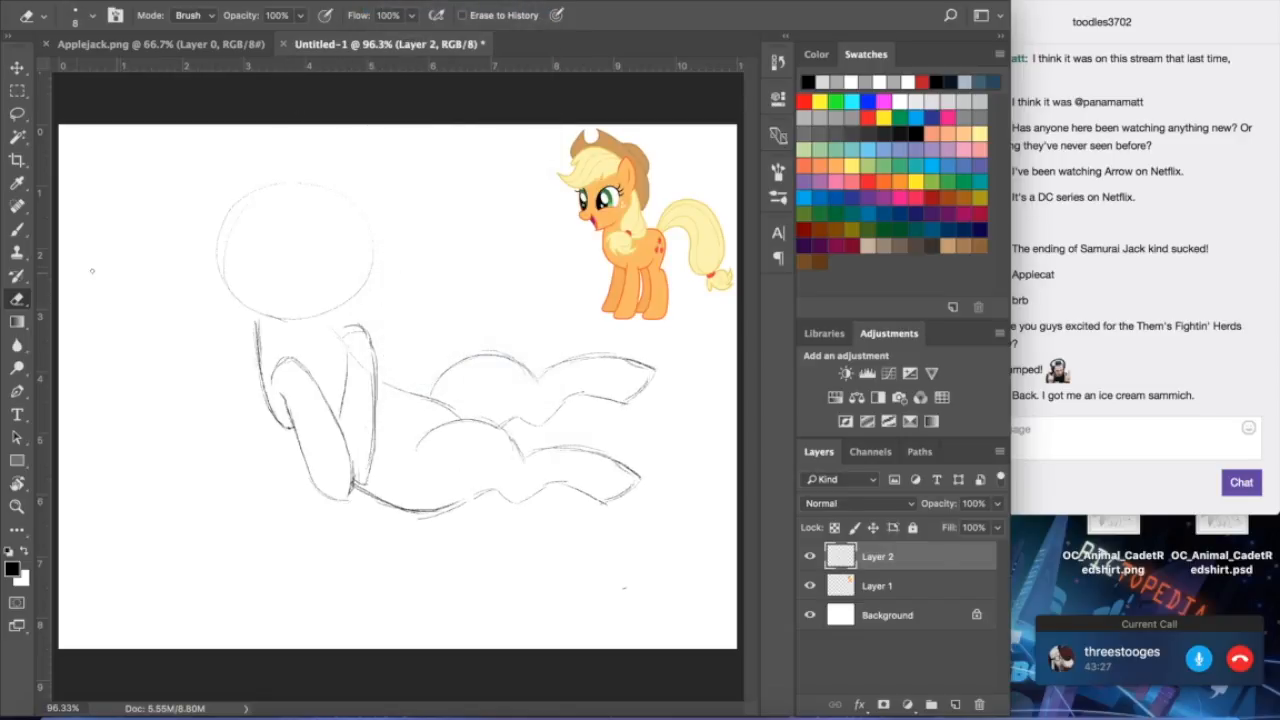
- Redraw the back of the neck with the Brush from the head circle down toward the shoulder
{"action": "key", "text": "b"}
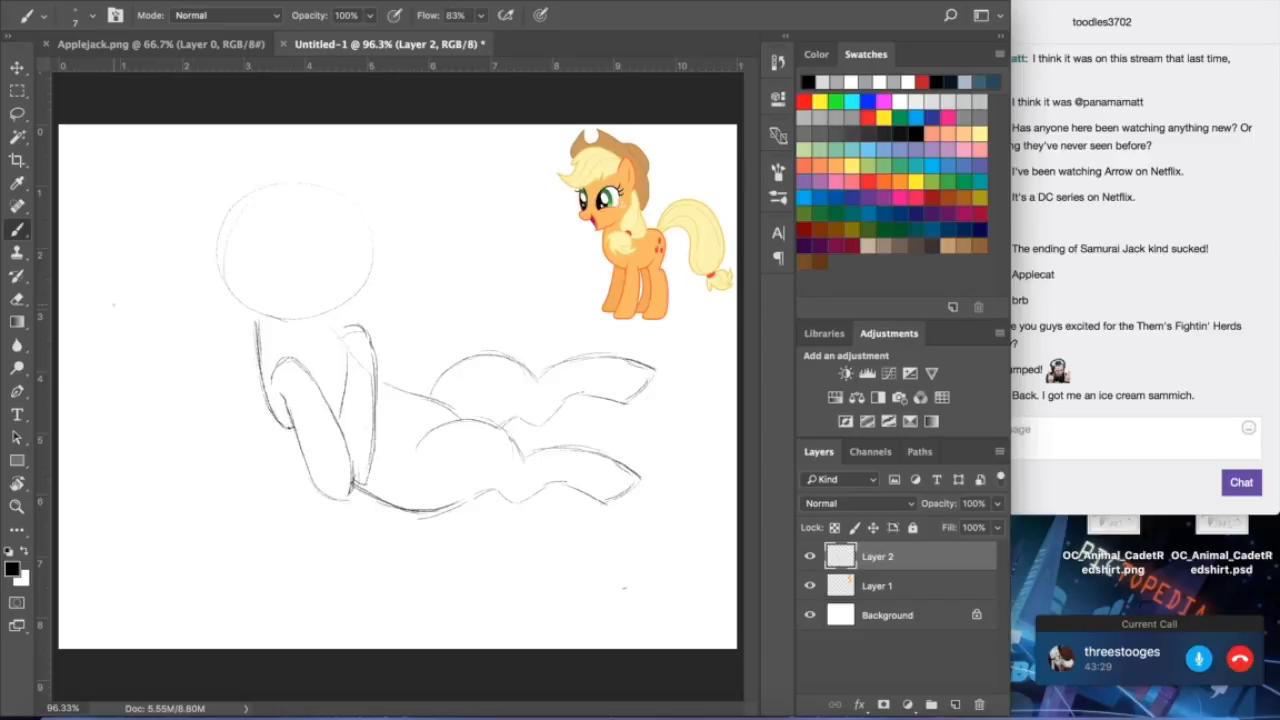
{"action": "left_click_drag", "start_coordinate": [350, 306], "coordinate": [342, 324]}
{"action": "key", "text": "ctrl+z"}
{"action": "left_click_drag", "start_coordinate": [322, 317], "coordinate": [346, 357]}
{"action": "left_click", "coordinate": [17, 299]}
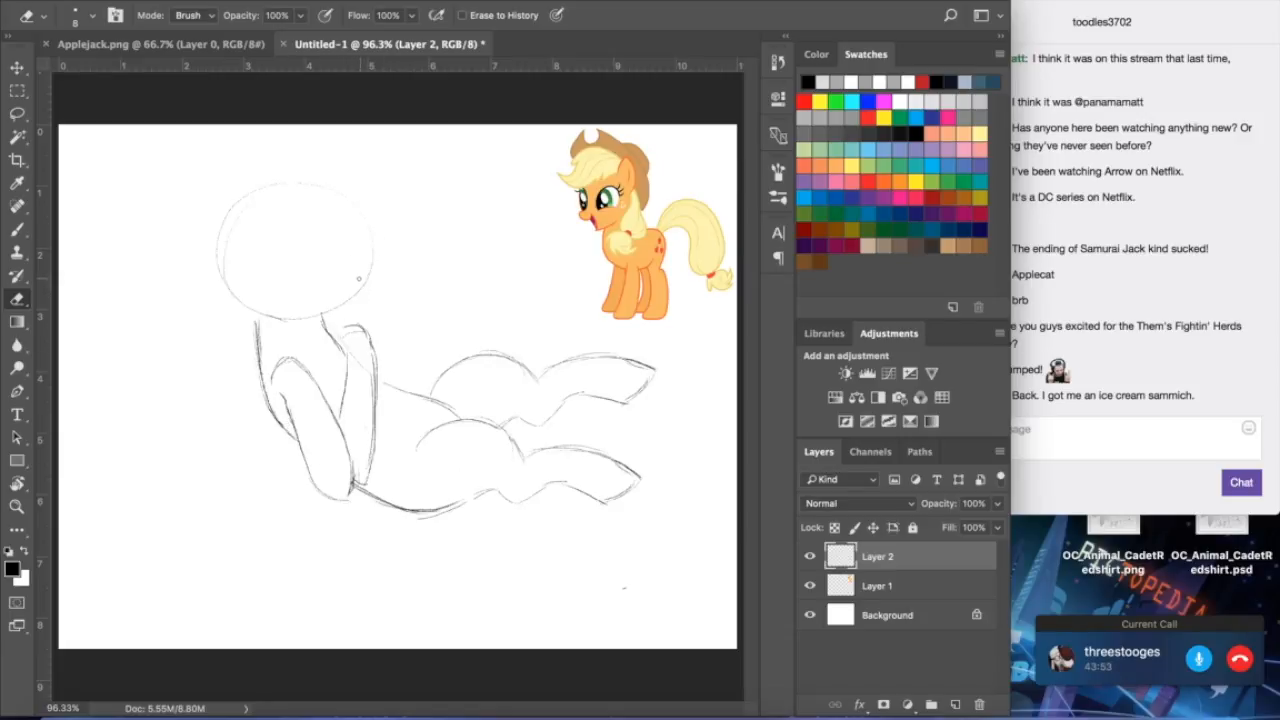
- Add a short shoulder line above the near front leg and trim its upper end with the Eraser
{"action": "key", "text": "b"}
{"action": "left_click_drag", "start_coordinate": [289, 335], "coordinate": [307, 372]}
{"action": "key", "text": "e"}
{"action": "left_click_drag", "start_coordinate": [290, 331], "coordinate": [301, 338]}
- Enlarge the eraser to size 20 and erase the second front leg behind the near one
{"action": "key", "text": "bracketright"}
{"action": "key", "text": "bracketright"}
{"action": "key", "text": "bracketright"}
{"action": "key", "text": "bracketright"}
{"action": "mouse_move", "coordinate": [340, 322]}
{"action": "left_mouse_down"}
{"action": "mouse_move", "coordinate": [378, 393]}
{"action": "mouse_move", "coordinate": [370, 371]}
{"action": "mouse_move", "coordinate": [350, 374]}
{"action": "mouse_move", "coordinate": [344, 424]}
{"action": "mouse_move", "coordinate": [374, 409]}
{"action": "mouse_move", "coordinate": [368, 477]}
{"action": "left_mouse_up"}
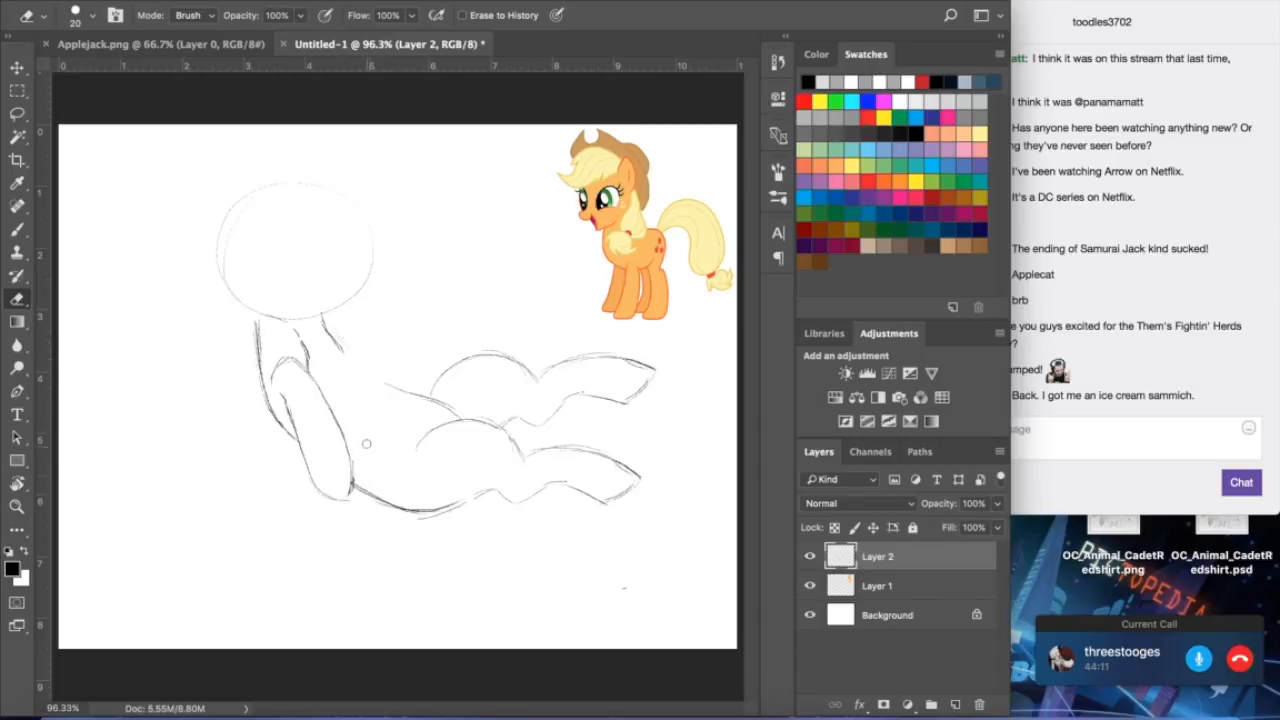
- Draw the back line from the neck down to the haunch with the Brush and reinforce the chest line beside the front leg
{"action": "left_click", "coordinate": [16, 234]}
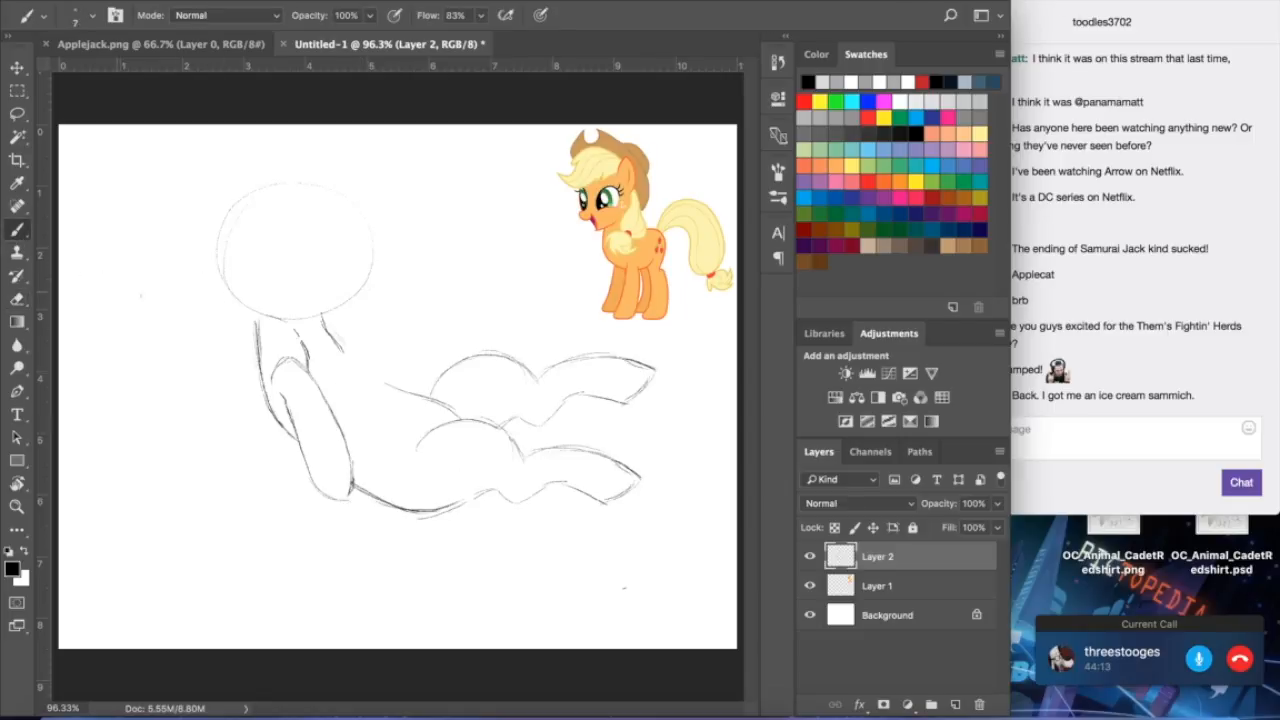
{"action": "mouse_move", "coordinate": [354, 356]}
{"action": "left_mouse_down"}
{"action": "mouse_move", "coordinate": [432, 398]}
{"action": "mouse_move", "coordinate": [390, 385]}
{"action": "left_mouse_up"}
{"action": "left_click_drag", "start_coordinate": [263, 378], "coordinate": [287, 419]}
- Sketch the other front leg stretching out behind the back, with its upper and lower edges and hoof end
{"action": "mouse_move", "coordinate": [334, 328]}
{"action": "left_mouse_down"}
{"action": "mouse_move", "coordinate": [360, 347]}
{"action": "mouse_move", "coordinate": [398, 311]}
{"action": "mouse_move", "coordinate": [480, 302]}
{"action": "left_mouse_up"}
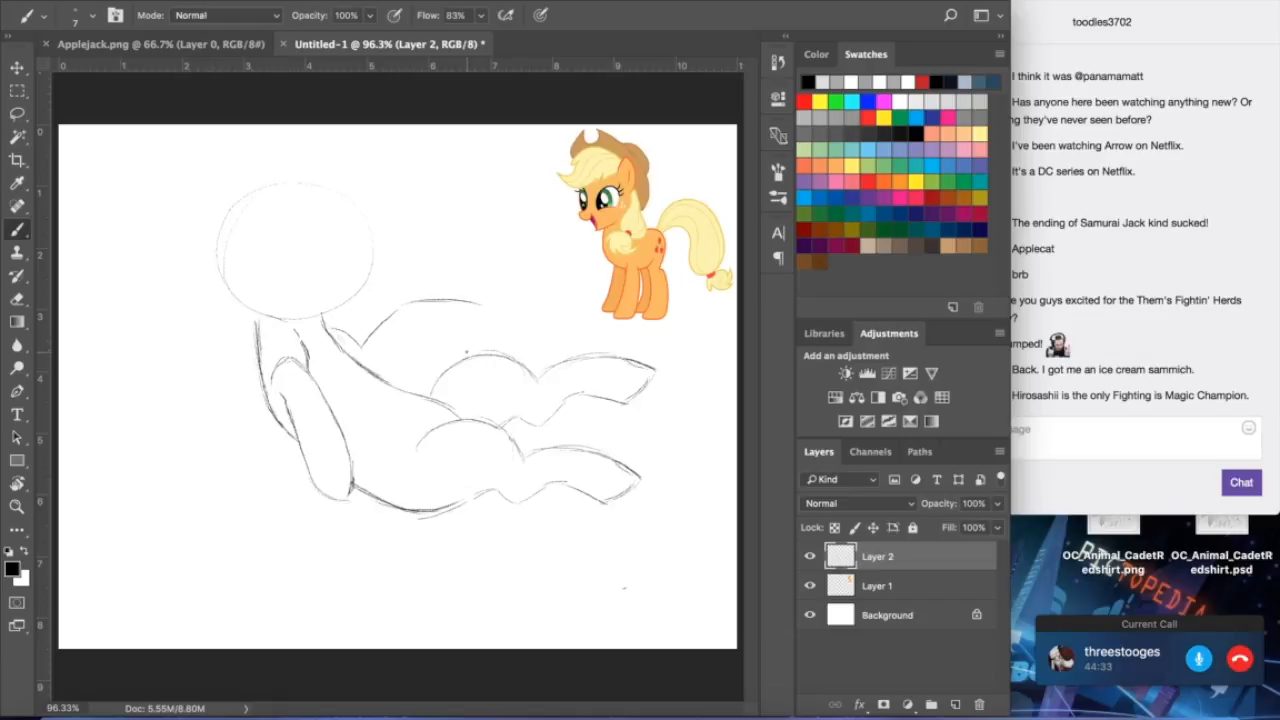
{"action": "left_click", "coordinate": [998, 437]}
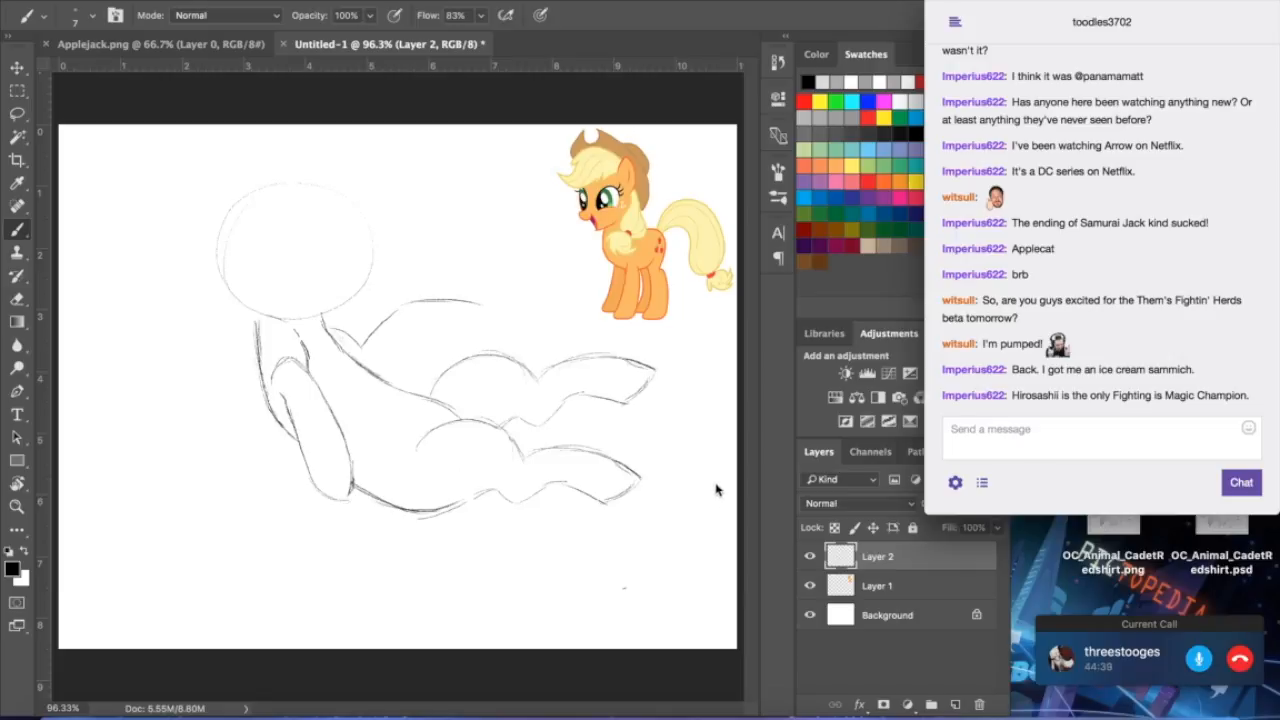
{"action": "left_click", "coordinate": [408, 329]}
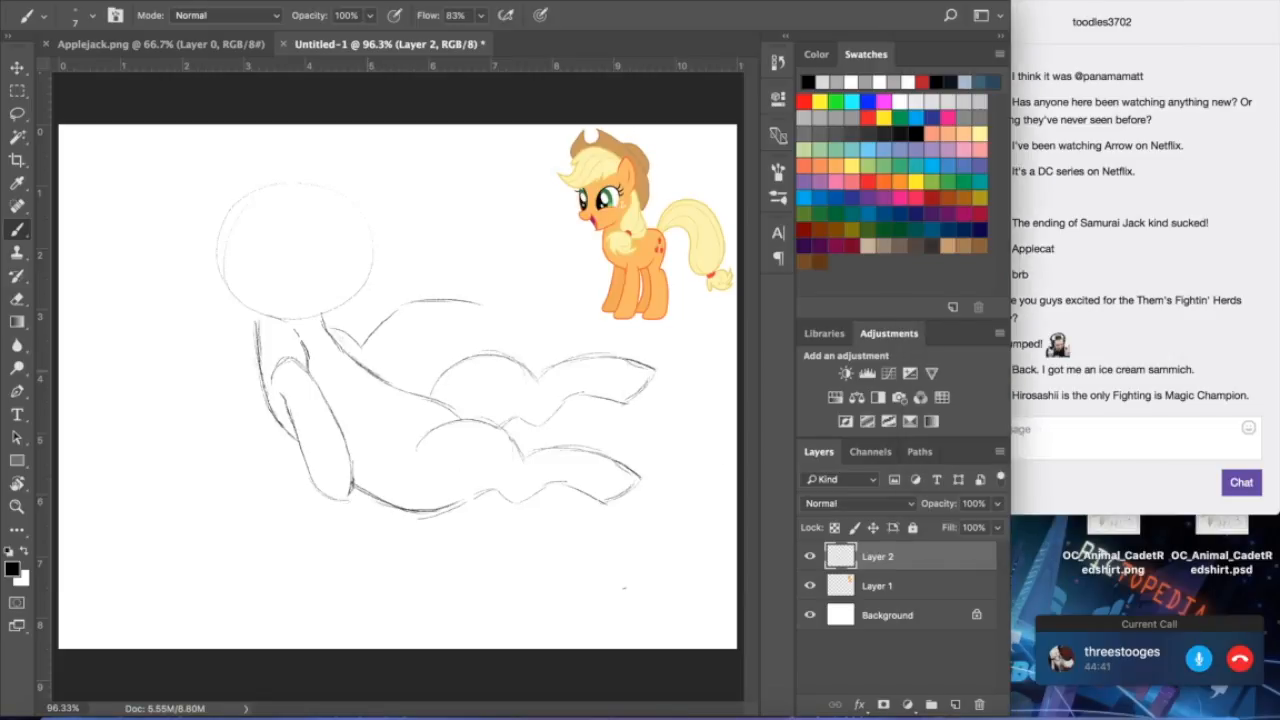
{"action": "mouse_move", "coordinate": [380, 361]}
{"action": "left_mouse_down"}
{"action": "mouse_move", "coordinate": [407, 335]}
{"action": "mouse_move", "coordinate": [458, 334]}
{"action": "mouse_move", "coordinate": [463, 335]}
{"action": "left_mouse_up"}
- Lasso the whole pony sketch, rotate it 9.08° clockwise, move it slightly down and to the left, and apply the transformation
{"action": "left_click", "coordinate": [17, 113]}
{"action": "mouse_move", "coordinate": [173, 232]}
{"action": "left_mouse_down"}
{"action": "mouse_move", "coordinate": [335, 515]}
{"action": "mouse_move", "coordinate": [557, 531]}
{"action": "mouse_move", "coordinate": [686, 414]}
{"action": "mouse_move", "coordinate": [318, 173]}
{"action": "mouse_move", "coordinate": [160, 265]}
{"action": "left_mouse_up"}
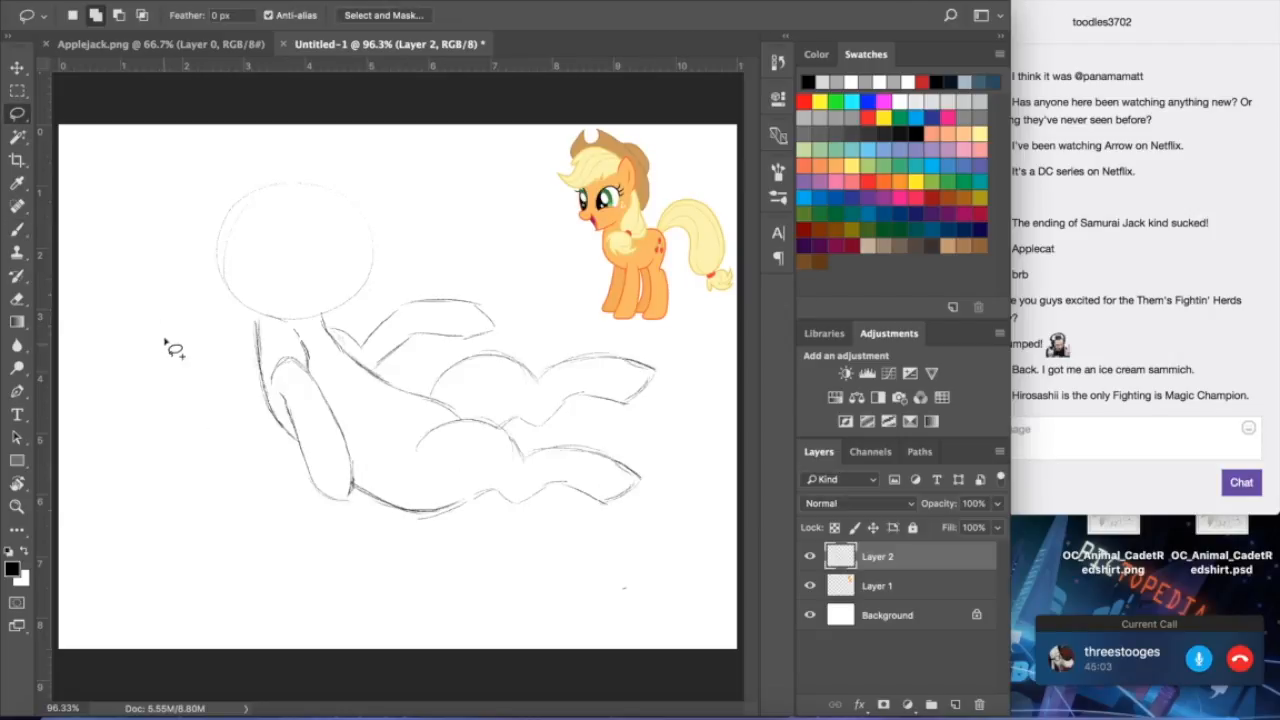
{"action": "left_click_drag", "start_coordinate": [325, 518], "coordinate": [432, 446]}
{"action": "mouse_move", "coordinate": [369, 503]}
{"action": "left_mouse_down"}
{"action": "mouse_move", "coordinate": [439, 520]}
{"action": "mouse_move", "coordinate": [437, 446]}
{"action": "mouse_move", "coordinate": [388, 522]}
{"action": "mouse_move", "coordinate": [425, 474]}
{"action": "left_mouse_up"}
{"action": "left_click", "coordinate": [200, 2]}
{"action": "left_click", "coordinate": [250, 350]}
{"action": "left_click", "coordinate": [211, 1]}
{"action": "left_click", "coordinate": [232, 325]}
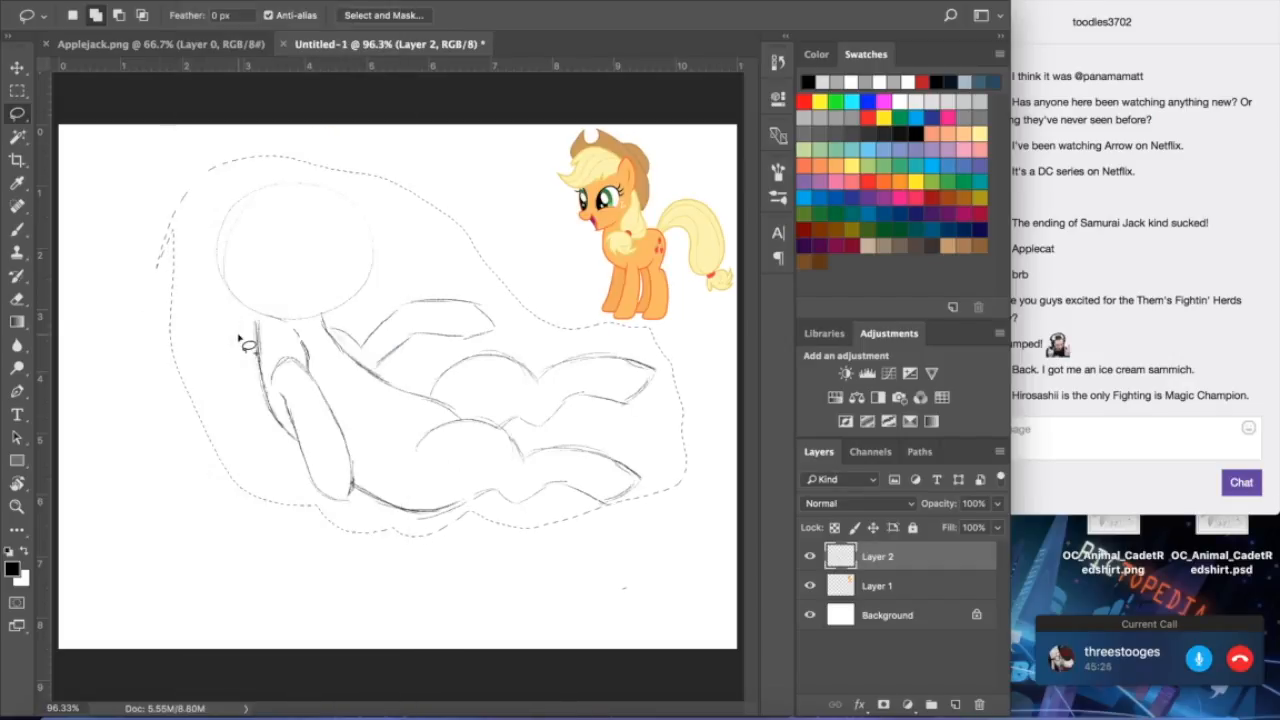
{"action": "left_click", "coordinate": [211, 1]}
{"action": "left_click", "coordinate": [217, 352]}
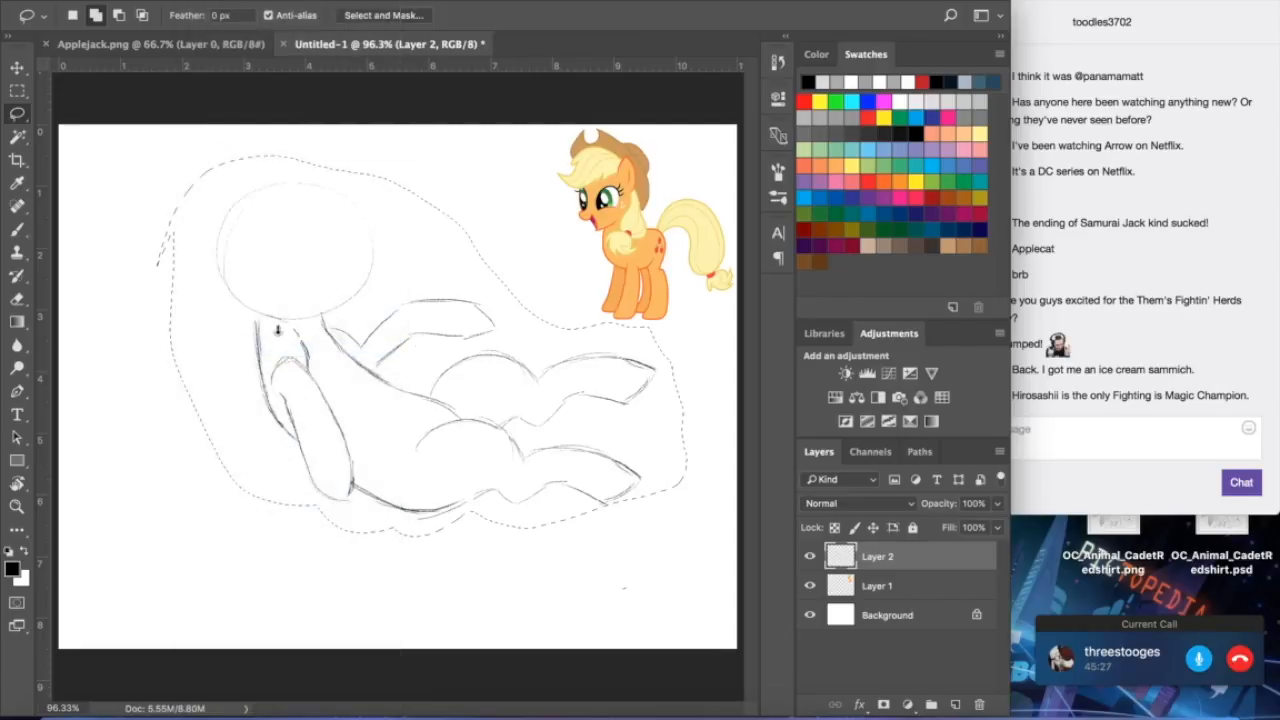
{"action": "mouse_move", "coordinate": [556, 557]}
{"action": "left_mouse_down"}
{"action": "mouse_move", "coordinate": [566, 697]}
{"action": "mouse_move", "coordinate": [563, 626]}
{"action": "left_mouse_up"}
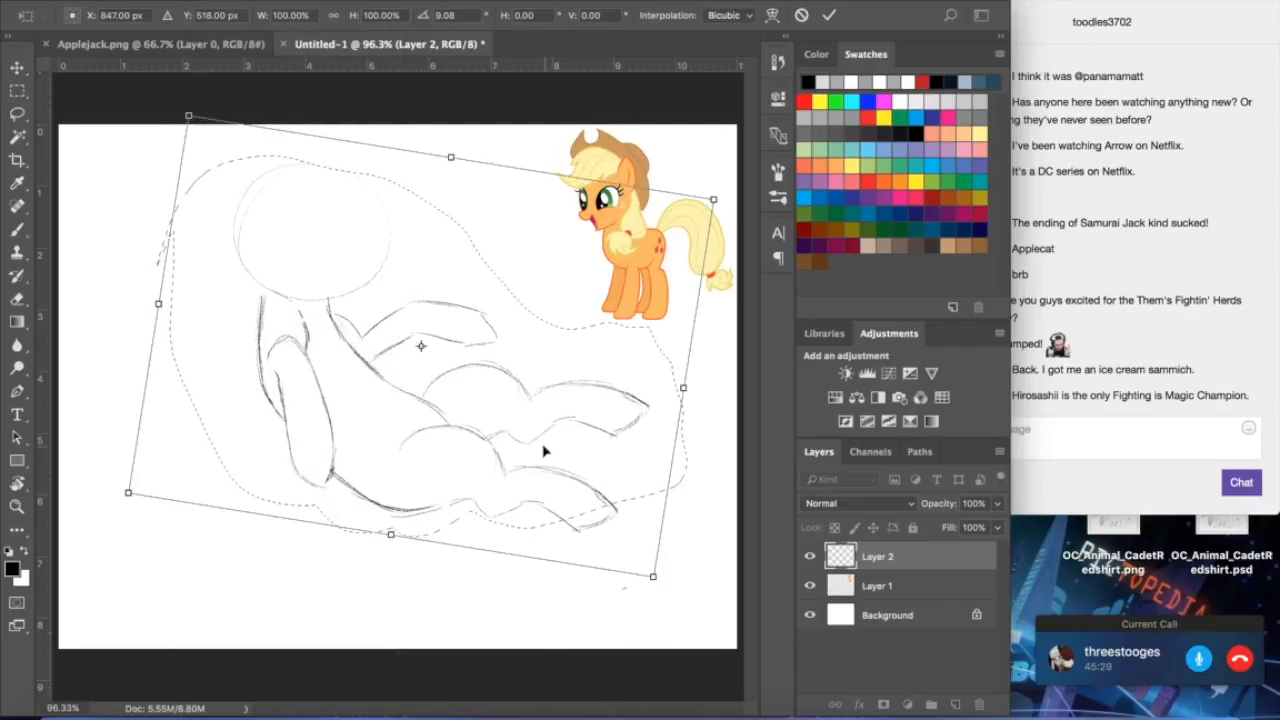
{"action": "mouse_move", "coordinate": [536, 441]}
{"action": "left_mouse_down"}
{"action": "mouse_move", "coordinate": [528, 538]}
{"action": "mouse_move", "coordinate": [534, 462]}
{"action": "left_mouse_up"}
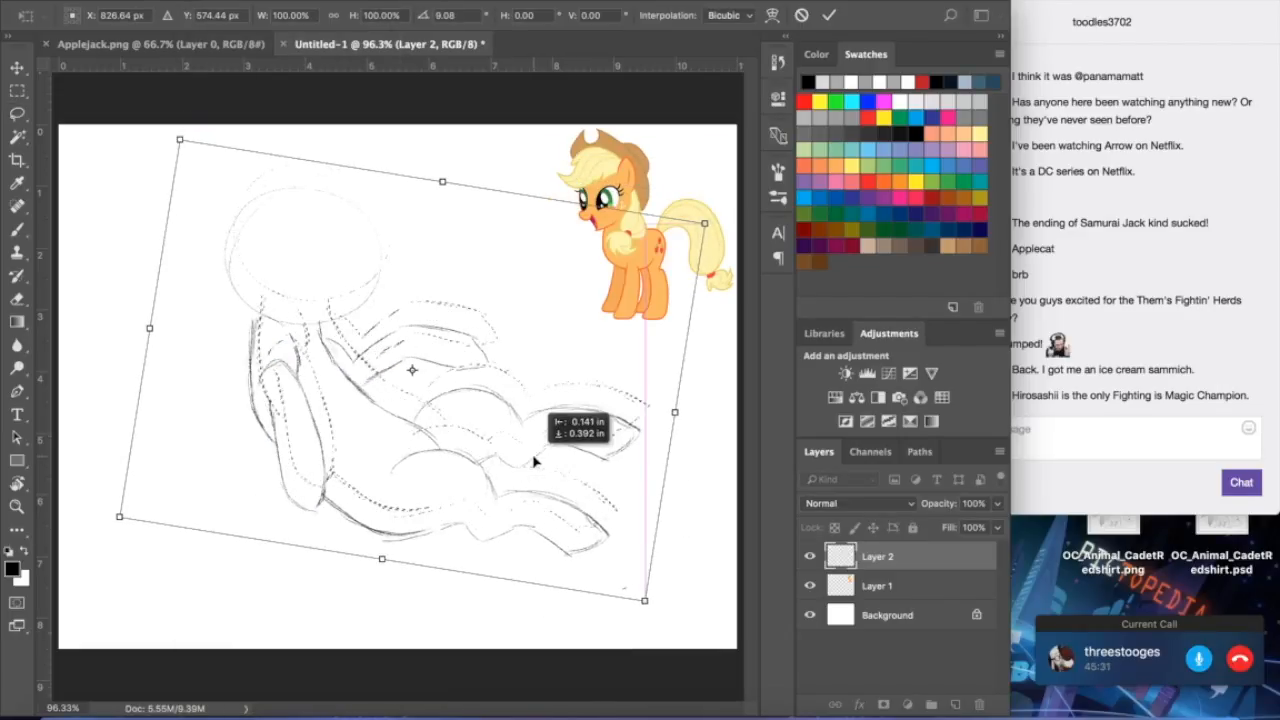
{"action": "left_click_drag", "start_coordinate": [530, 462], "coordinate": [532, 460]}
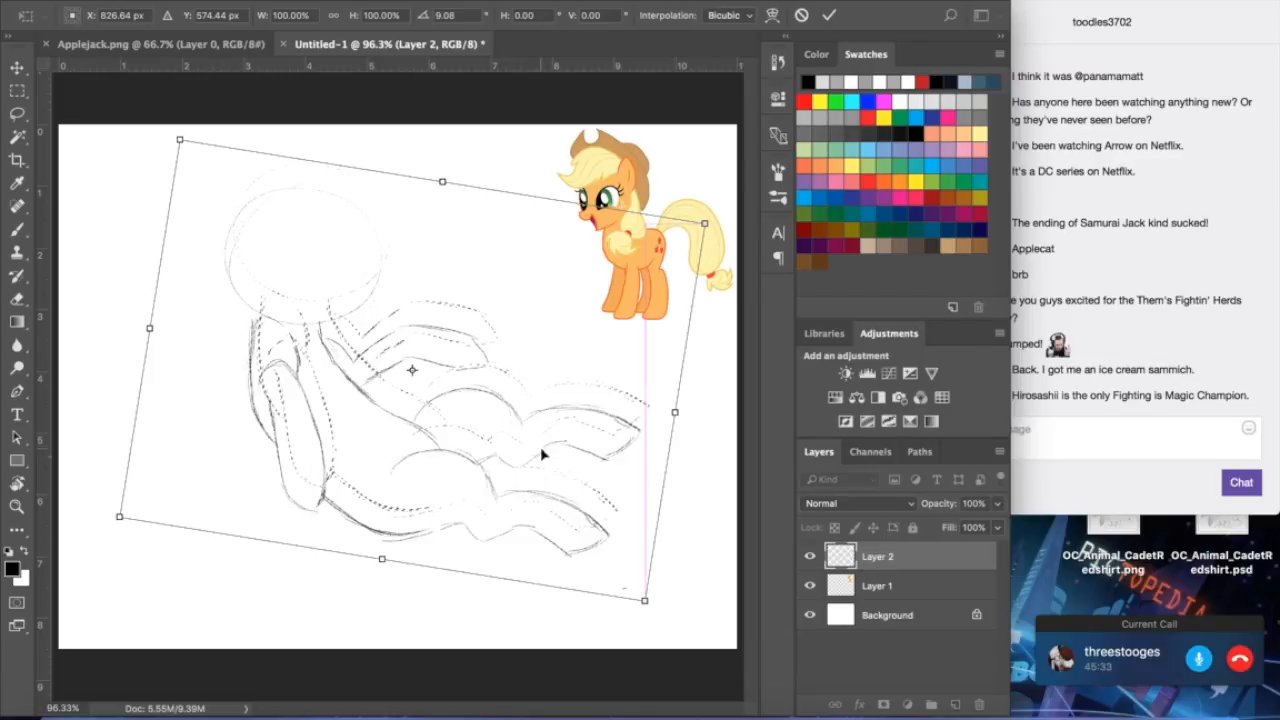
{"action": "left_click", "coordinate": [778, 233]}
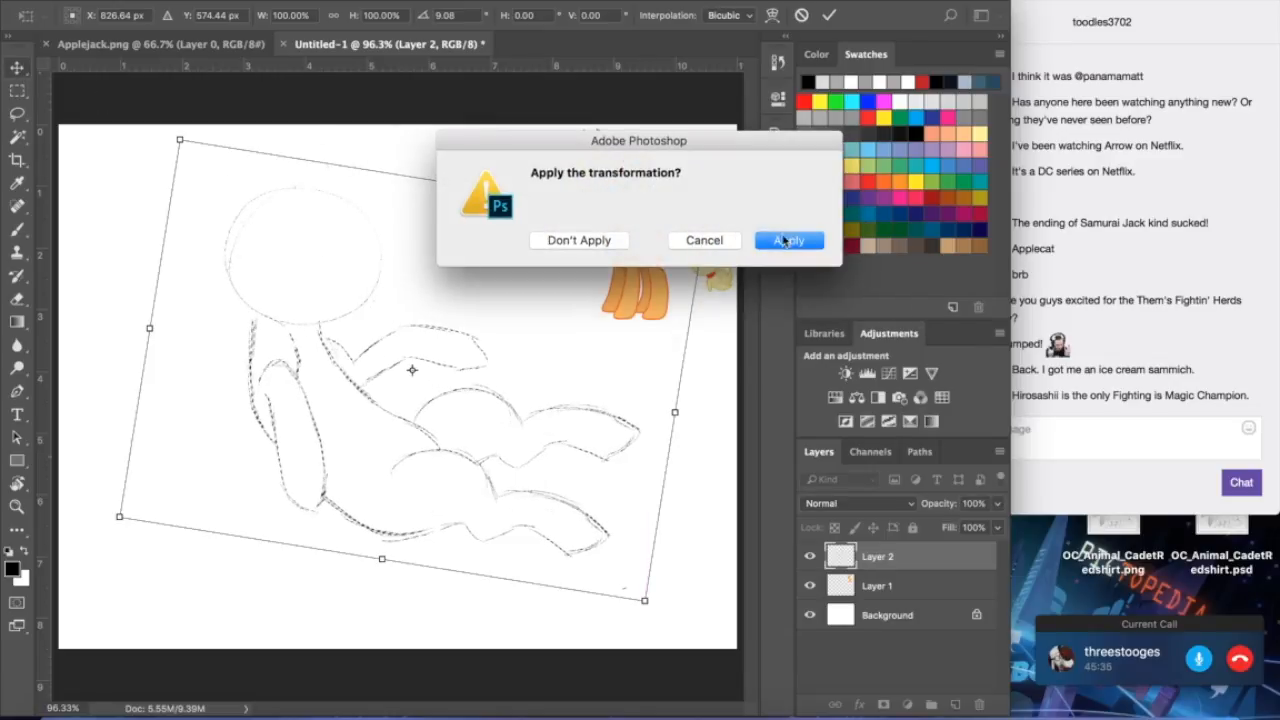
- Apply the 9.08° rotation to the body sketch on Layer 2 and clear the selection
{"action": "left_click", "coordinate": [789, 241]}
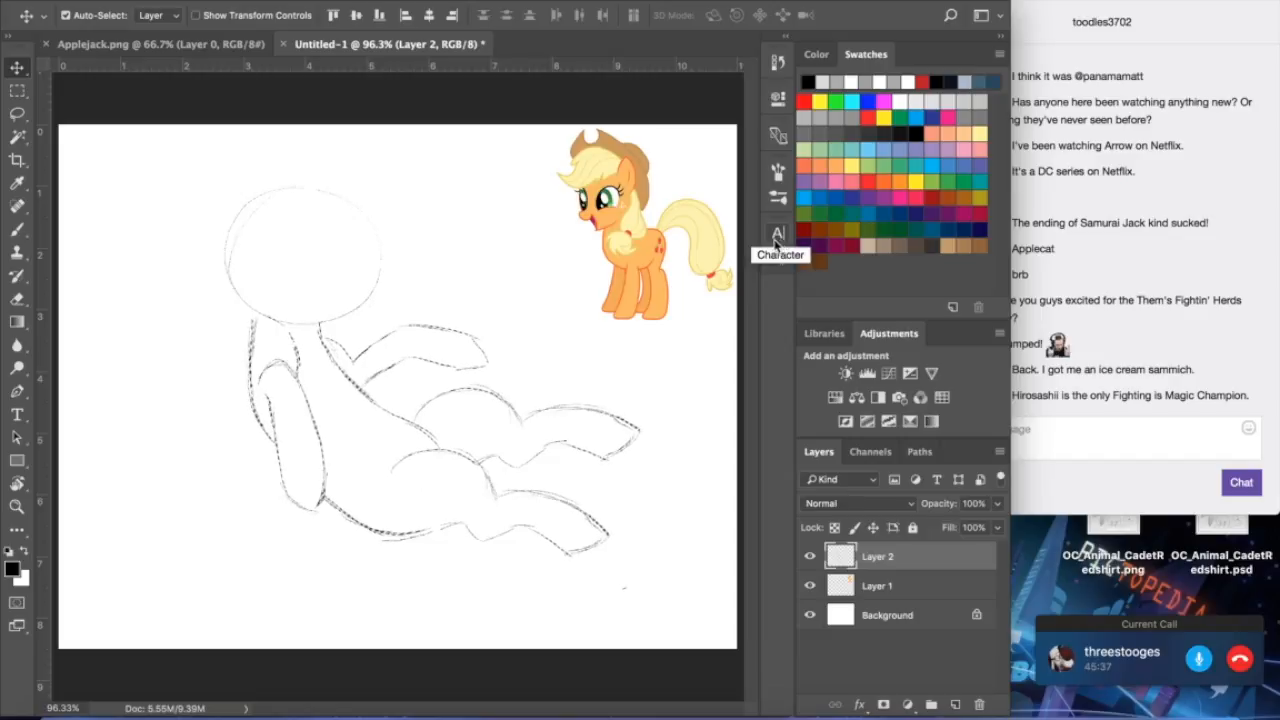
{"action": "left_click", "coordinate": [394, 3]}
{"action": "left_click", "coordinate": [398, 8]}
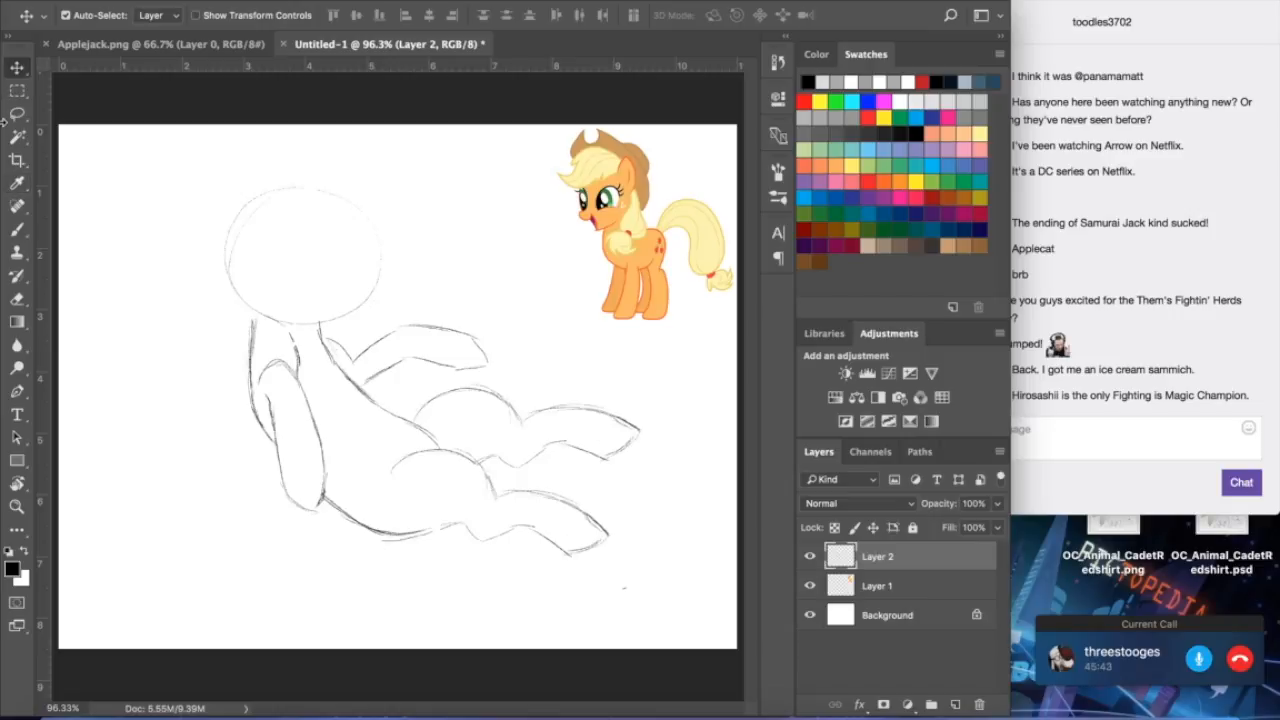
{"action": "left_click", "coordinate": [17, 230]}
{"action": "left_click", "coordinate": [26, 297]}
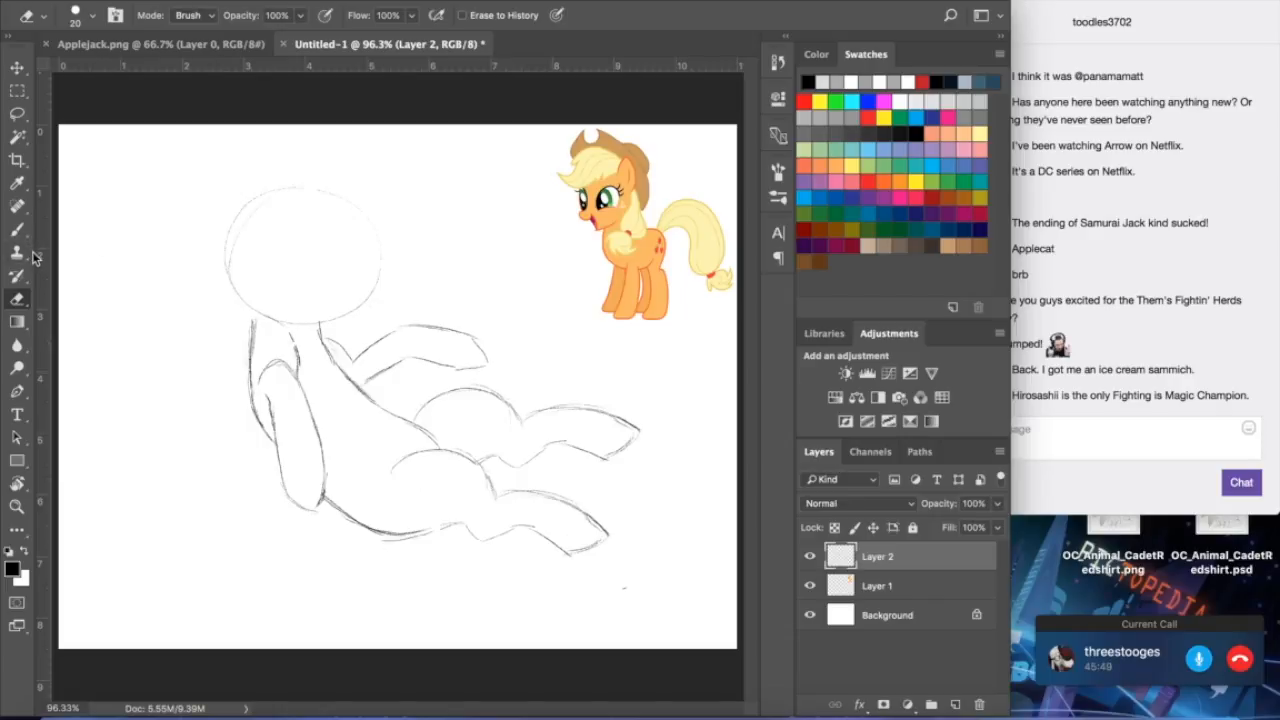
- Lasso the near foreleg in the sketch, then move it onto the torso and rotate it to -19.49° with Free Transform
{"action": "left_click", "coordinate": [17, 114]}
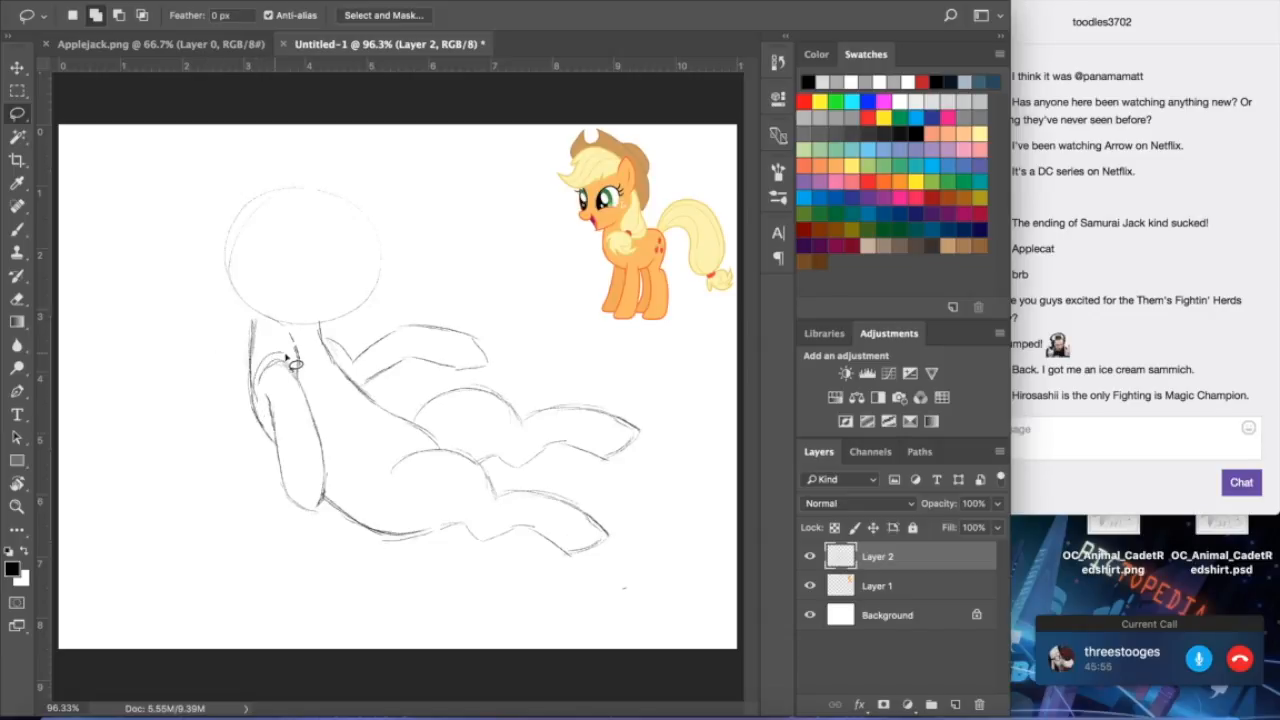
{"action": "mouse_move", "coordinate": [299, 383]}
{"action": "left_mouse_down"}
{"action": "mouse_move", "coordinate": [334, 479]}
{"action": "mouse_move", "coordinate": [322, 508]}
{"action": "mouse_move", "coordinate": [279, 493]}
{"action": "mouse_move", "coordinate": [263, 355]}
{"action": "left_mouse_up"}
{"action": "left_click", "coordinate": [192, 1]}
{"action": "left_click", "coordinate": [249, 400]}
{"action": "left_click", "coordinate": [192, 1]}
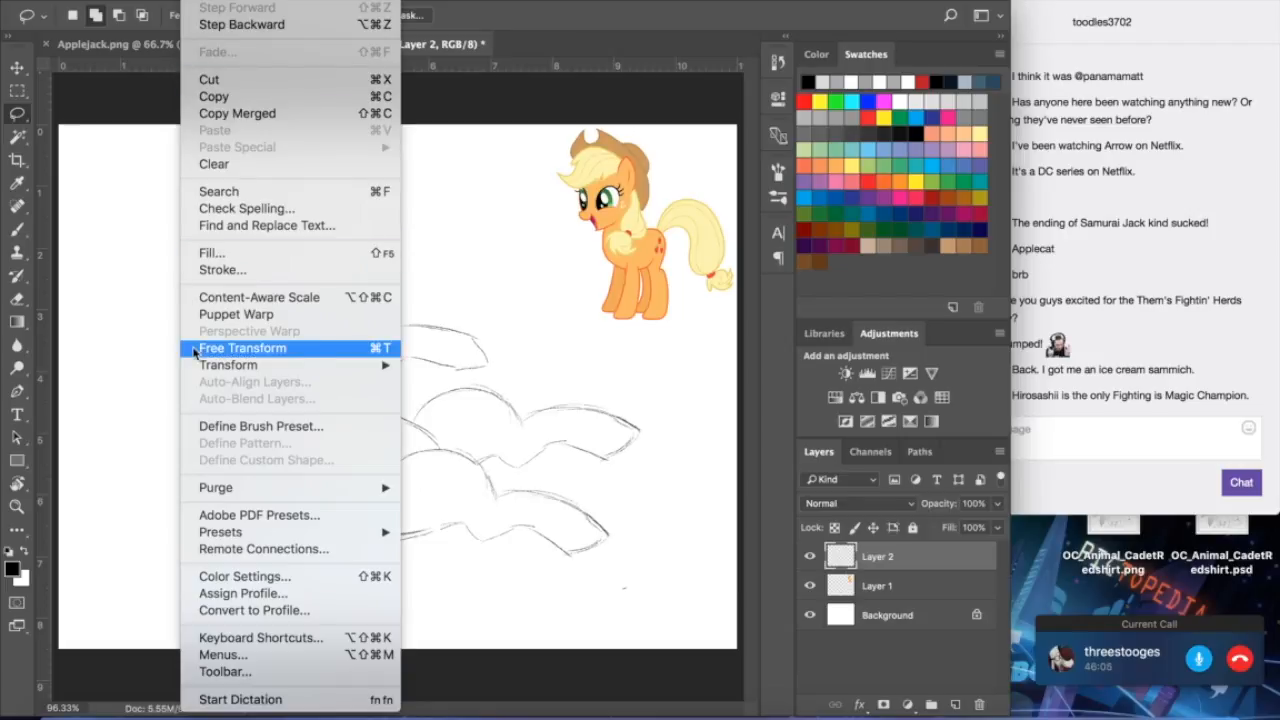
{"action": "left_click", "coordinate": [330, 346]}
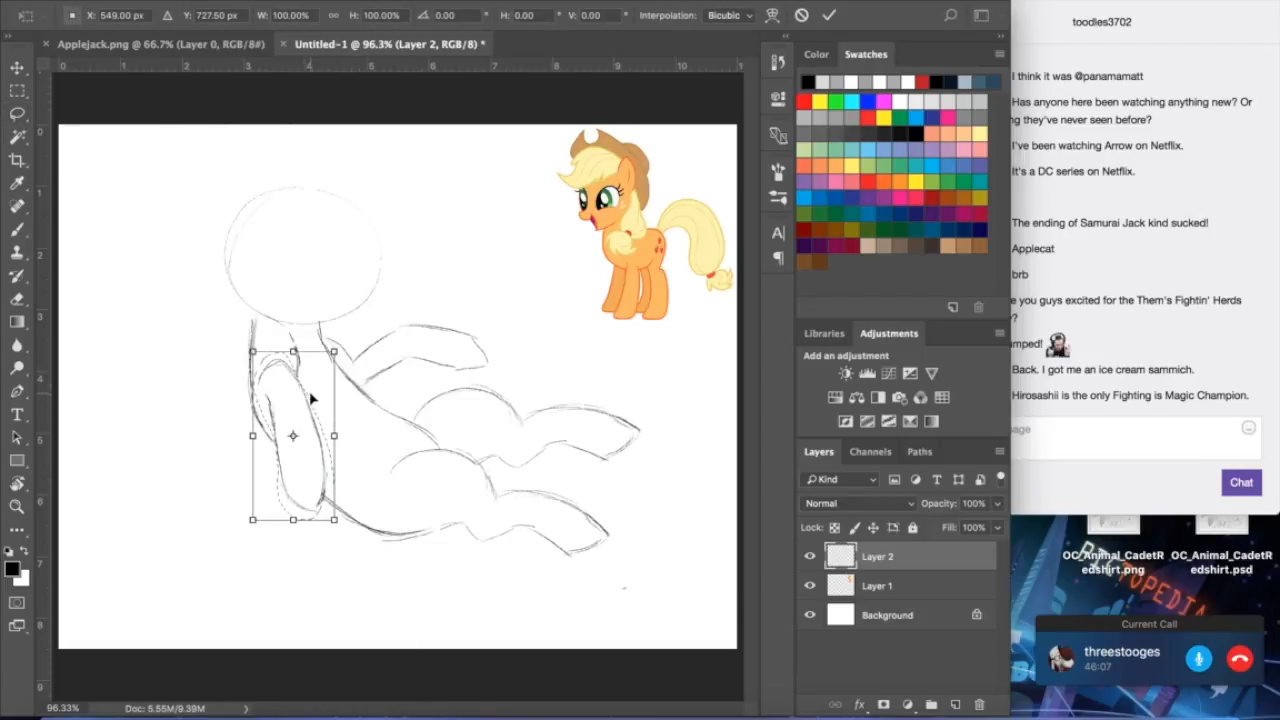
{"action": "left_click_drag", "start_coordinate": [308, 397], "coordinate": [337, 405]}
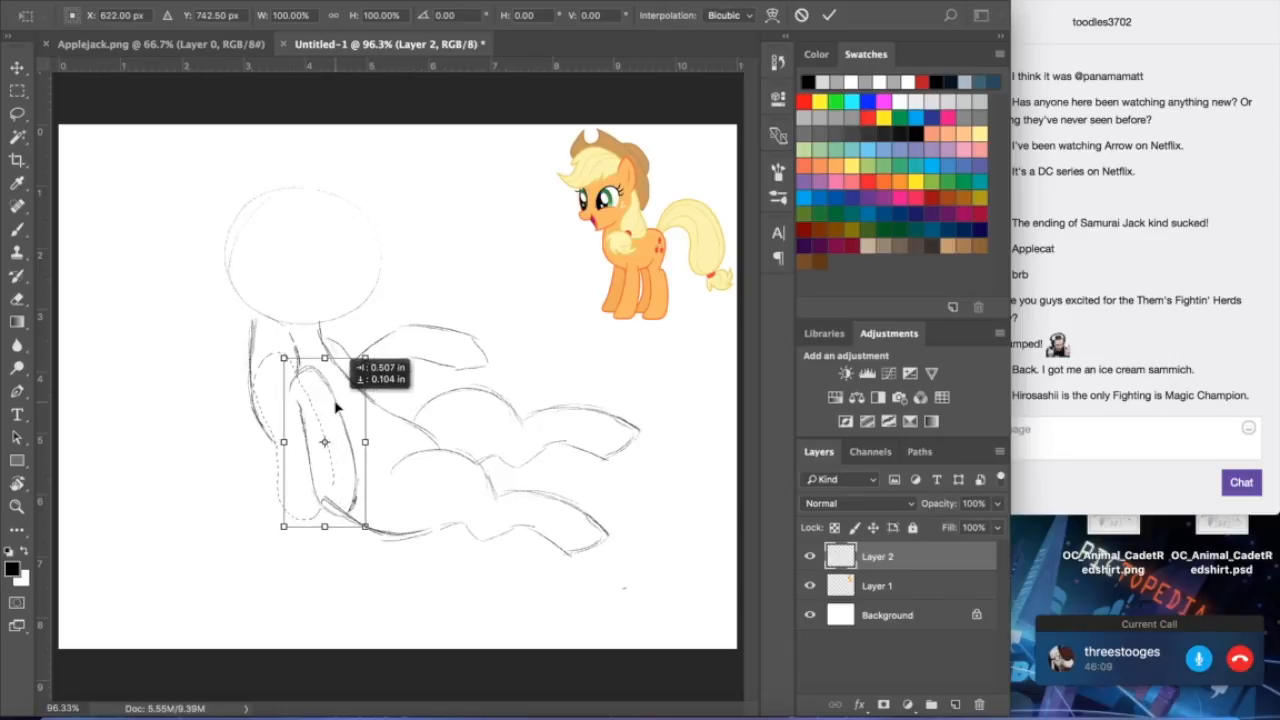
{"action": "left_click_drag", "start_coordinate": [503, 593], "coordinate": [534, 538]}
{"action": "left_click_drag", "start_coordinate": [377, 487], "coordinate": [388, 491]}
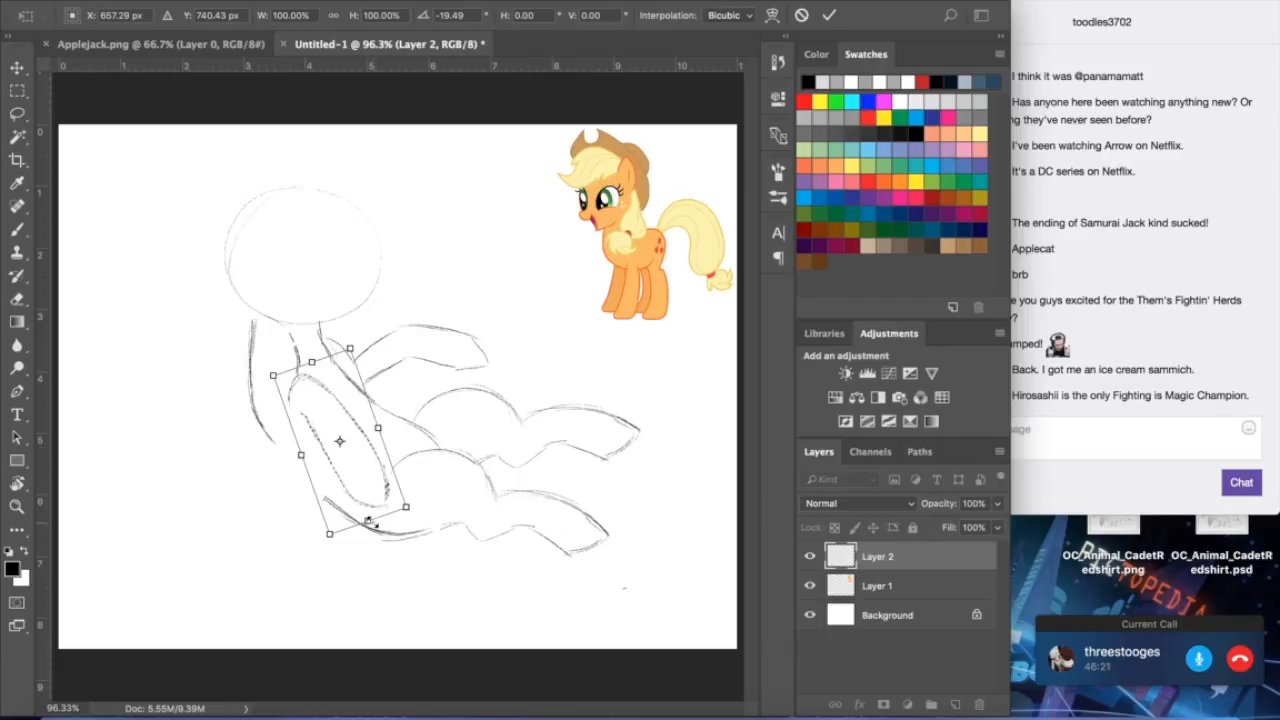
- Shorten the rotated foreleg to 94.29% height, apply the transformation and deselect
{"action": "left_click_drag", "start_coordinate": [367, 521], "coordinate": [364, 512]}
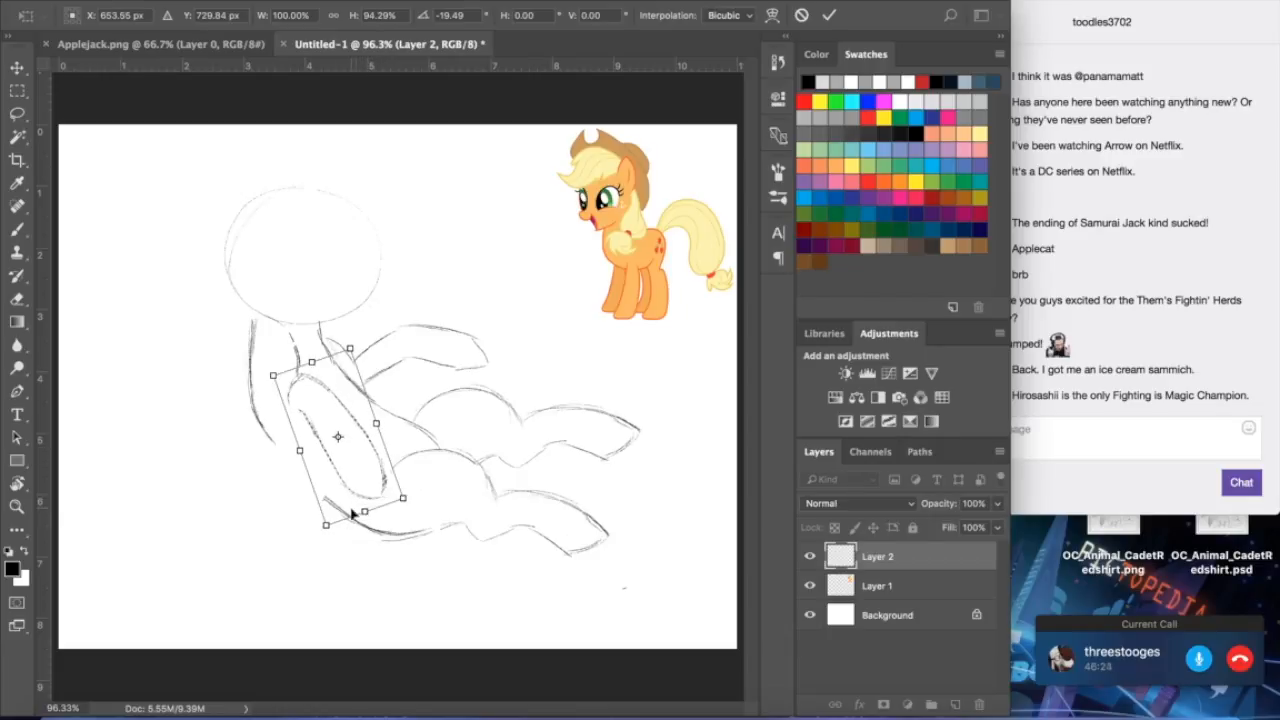
{"action": "left_click", "coordinate": [17, 67]}
{"action": "left_click", "coordinate": [762, 247]}
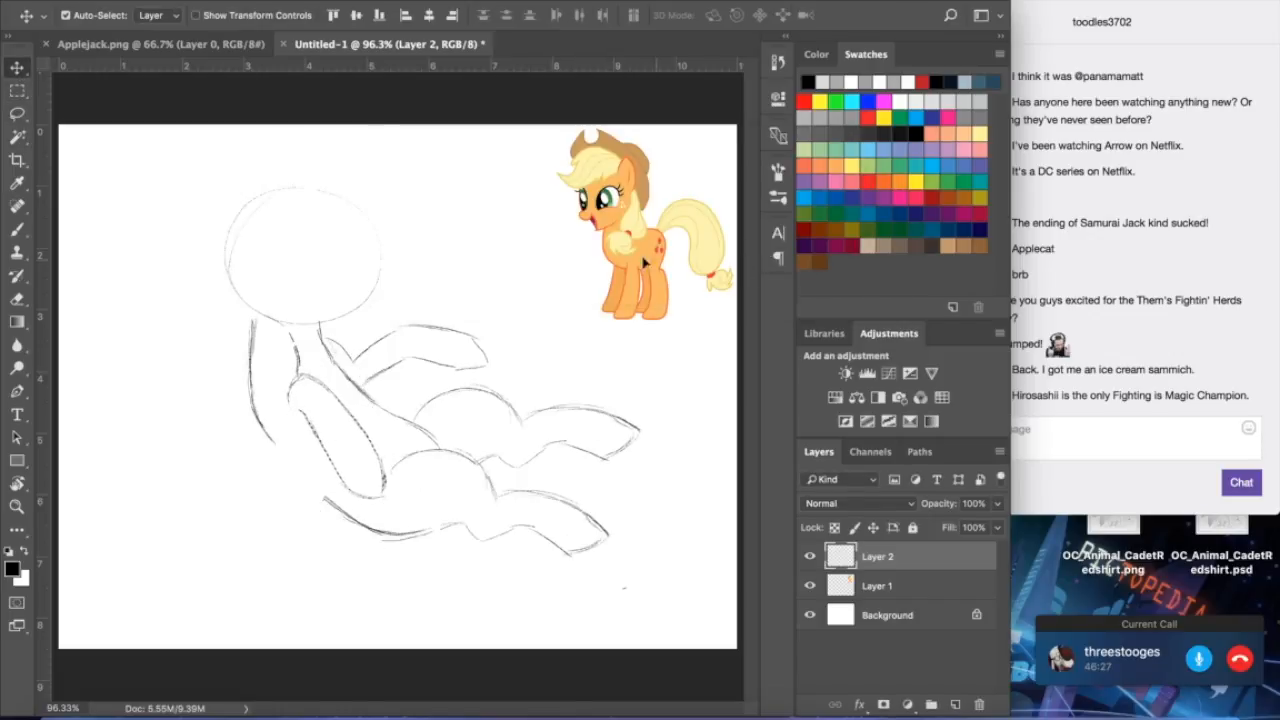
{"action": "left_click", "coordinate": [410, 0]}
{"action": "left_click", "coordinate": [409, 10]}
- With the Brush, sketch a small muzzle inside the head circle and a new back line running from the neck down behind the foreleg
{"action": "key", "text": "b"}
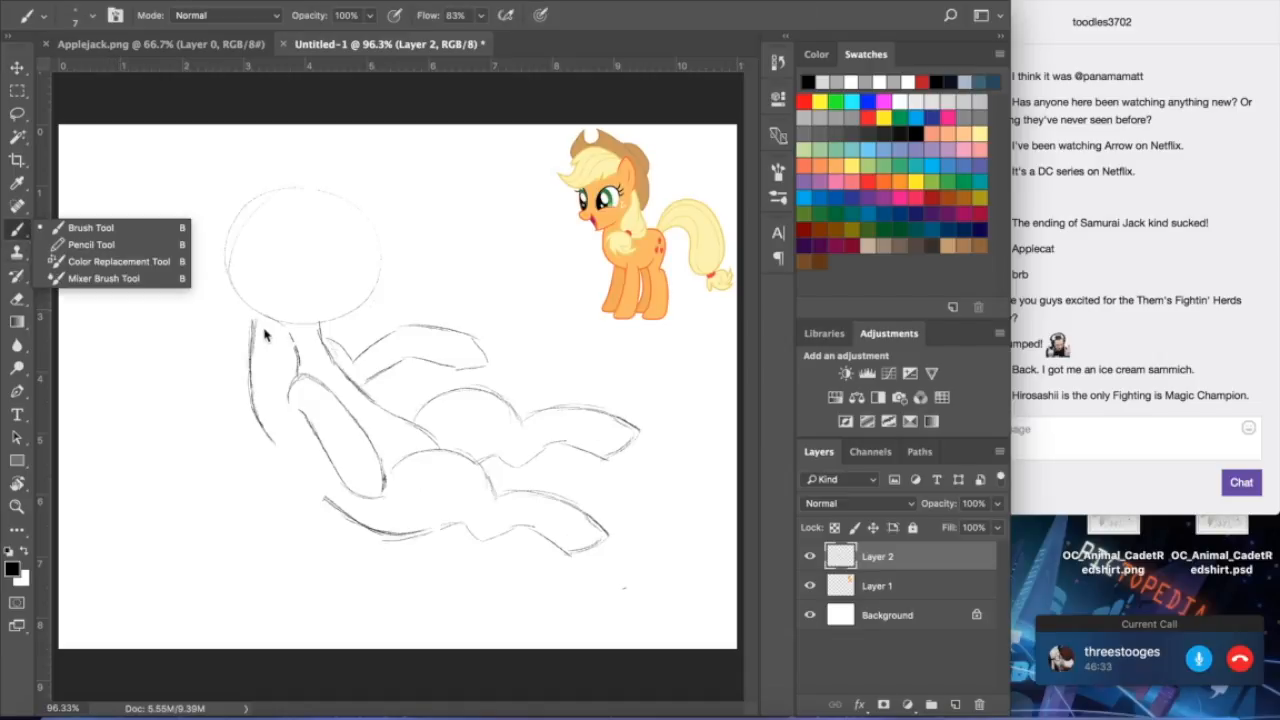
{"action": "key", "text": "e"}
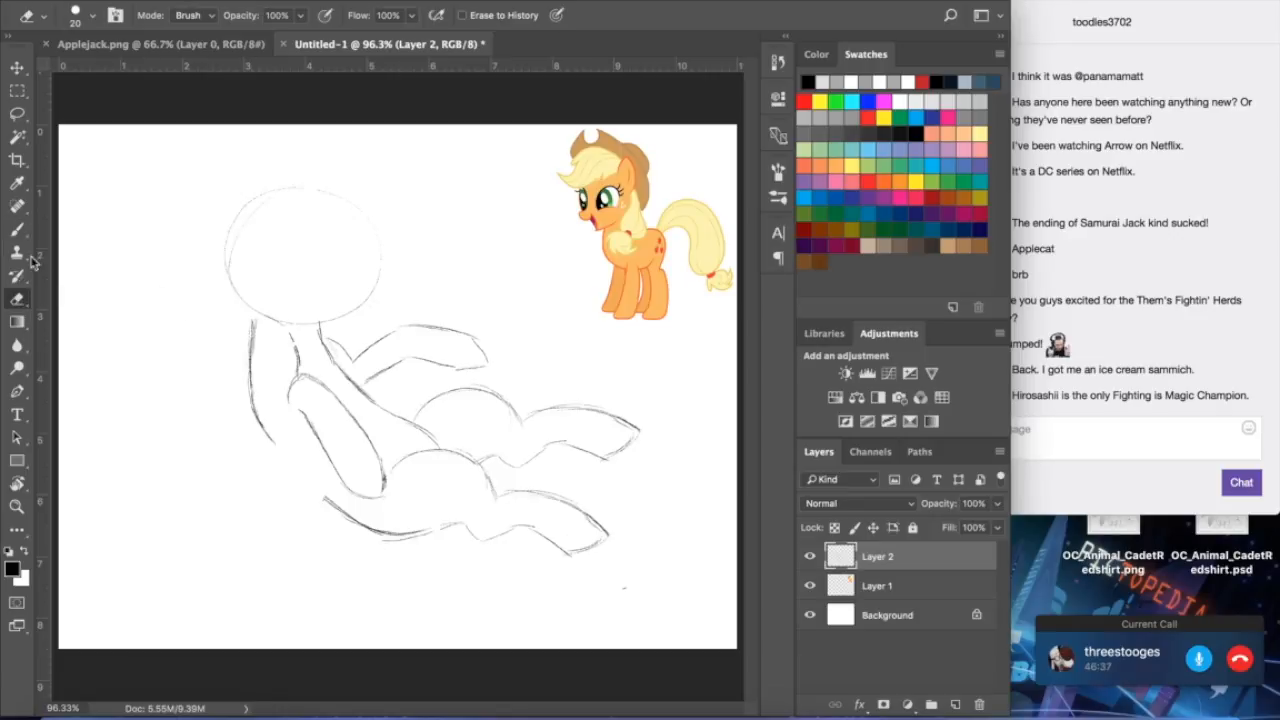
{"action": "left_click", "coordinate": [18, 229]}
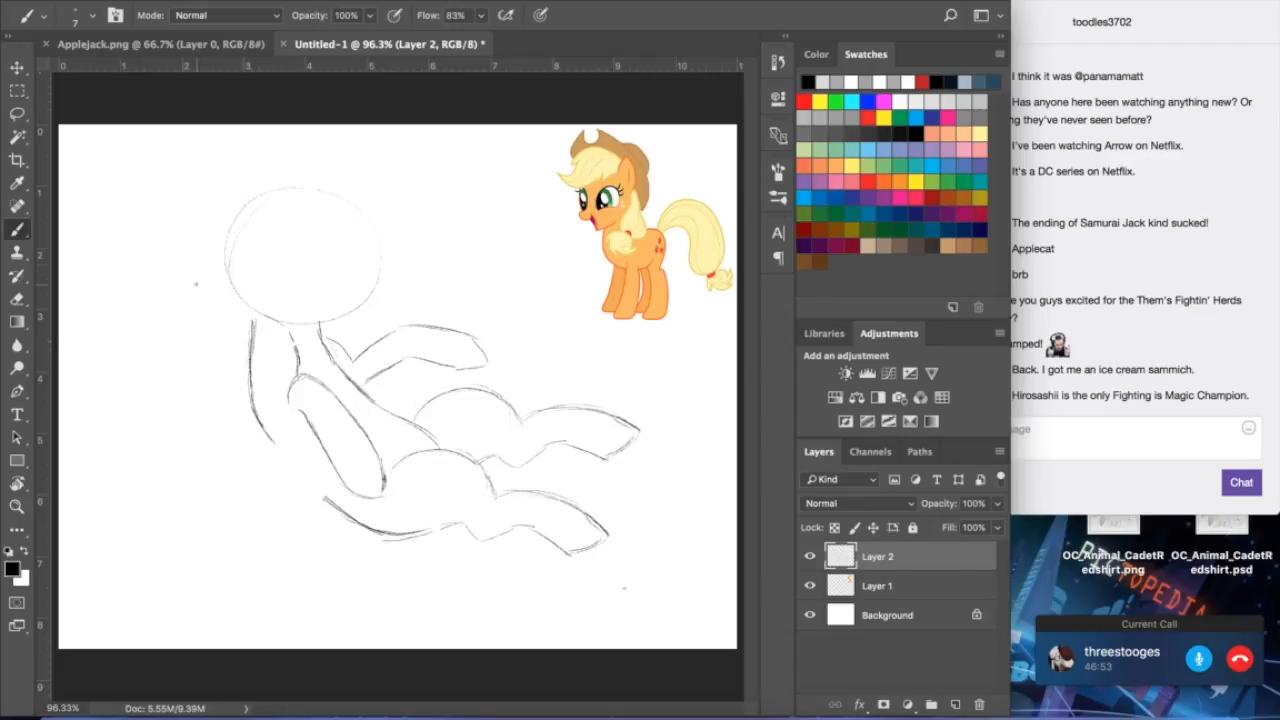
{"action": "left_click_drag", "start_coordinate": [289, 285], "coordinate": [316, 280]}
{"action": "left_click_drag", "start_coordinate": [258, 313], "coordinate": [274, 432]}
{"action": "left_click_drag", "start_coordinate": [262, 369], "coordinate": [309, 486]}
{"action": "mouse_move", "coordinate": [275, 422]}
{"action": "left_mouse_down"}
{"action": "mouse_move", "coordinate": [328, 500]}
{"action": "mouse_move", "coordinate": [321, 491]}
{"action": "left_mouse_up"}
- Erase the old outer neck and back line beside the newly drawn one
{"action": "left_click", "coordinate": [19, 299]}
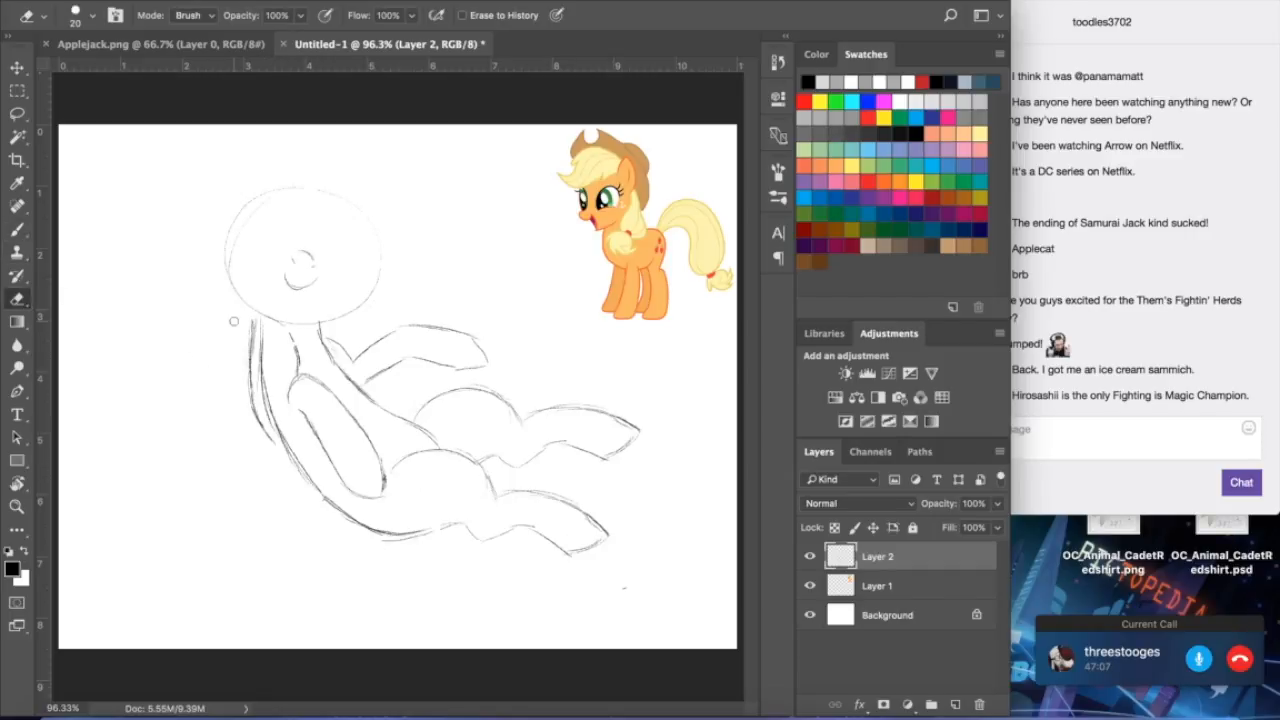
{"action": "left_click_drag", "start_coordinate": [252, 320], "coordinate": [258, 424]}
{"action": "left_click_drag", "start_coordinate": [252, 358], "coordinate": [274, 465]}
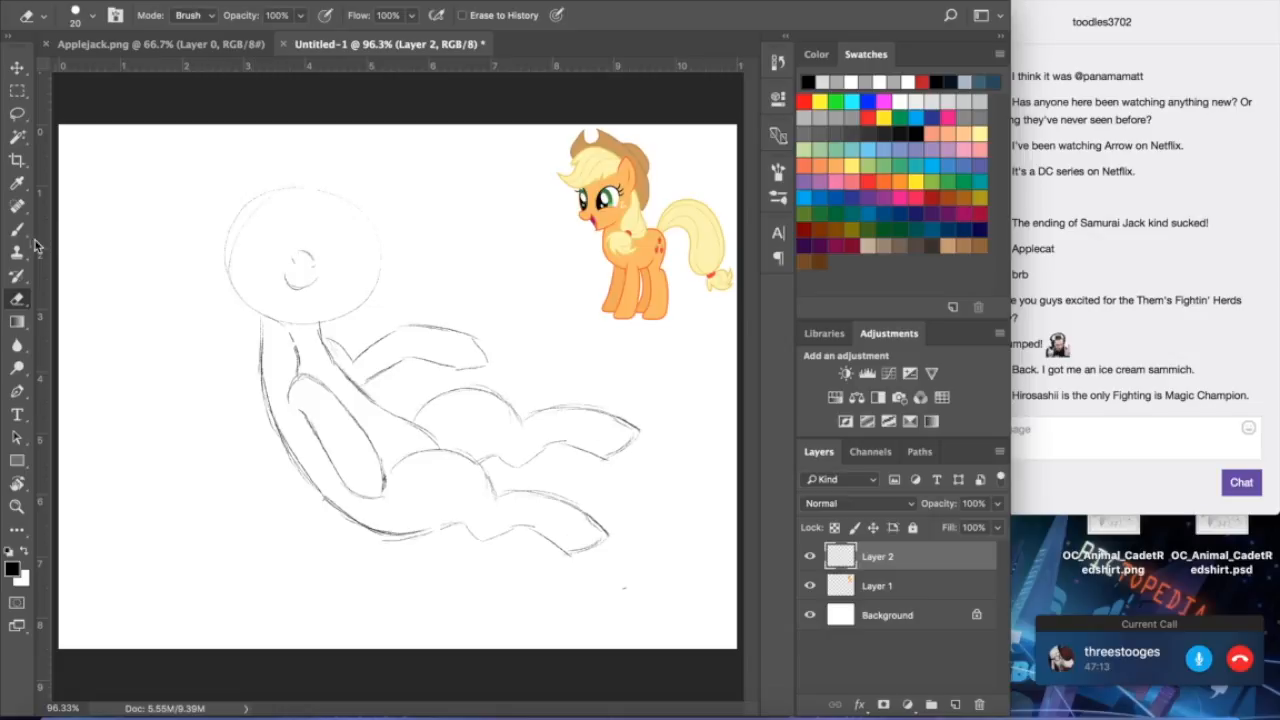
- Redraw the chest line from the neck towards the belly and erase the old line next to it
{"action": "key", "text": "b"}
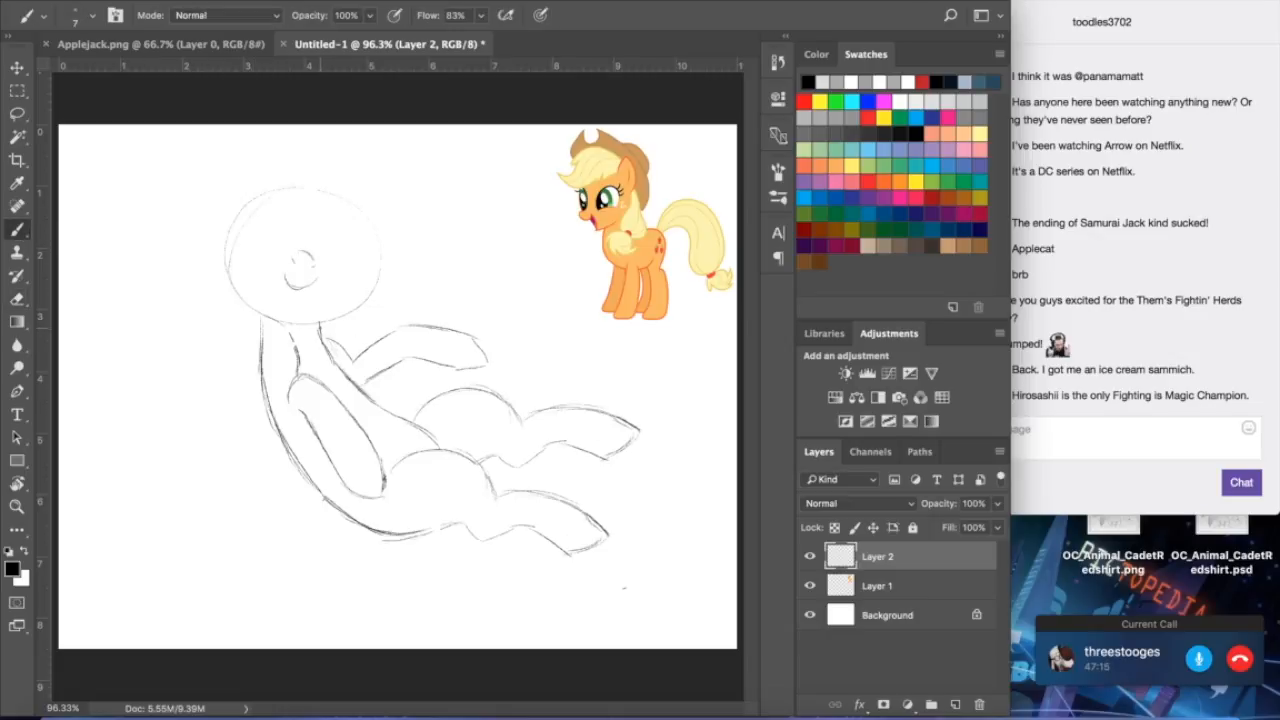
{"action": "left_click_drag", "start_coordinate": [322, 338], "coordinate": [370, 404]}
{"action": "left_click", "coordinate": [17, 298]}
{"action": "left_click_drag", "start_coordinate": [326, 353], "coordinate": [356, 391]}
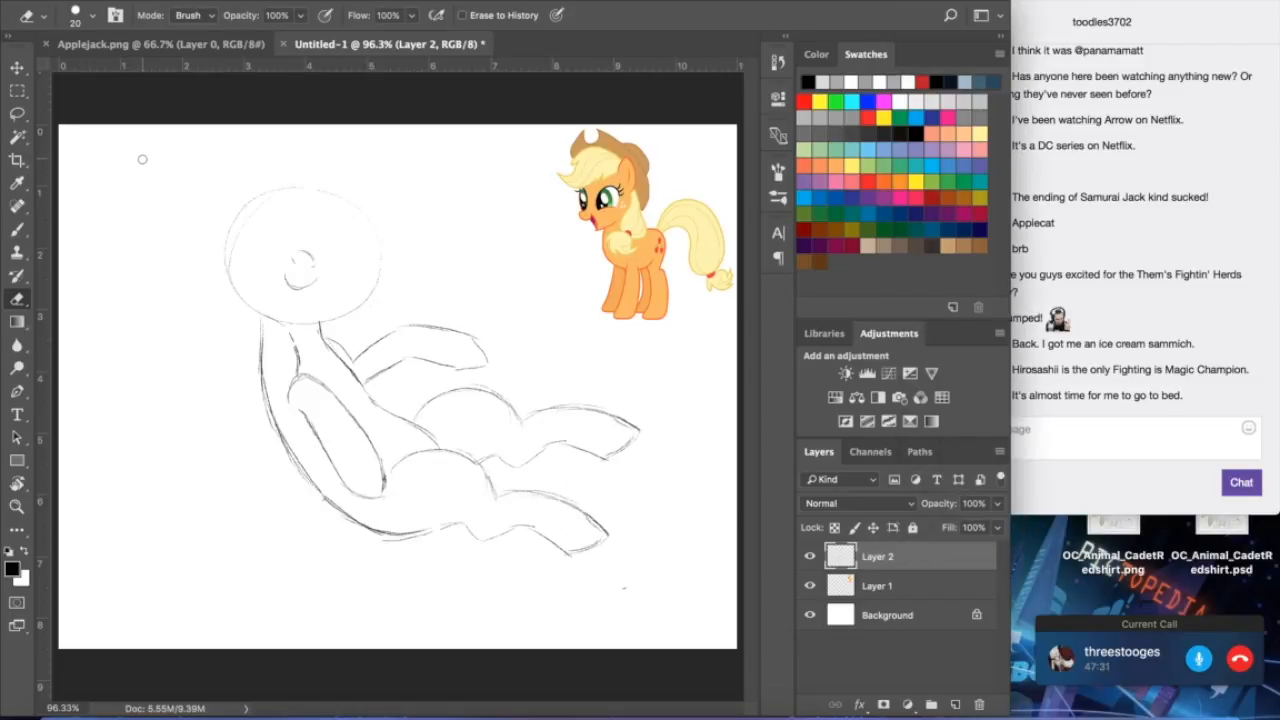
- Sketch a tail curving up from behind the hind legs, with a tie and a round tuft at its end
{"action": "left_click", "coordinate": [16, 231]}
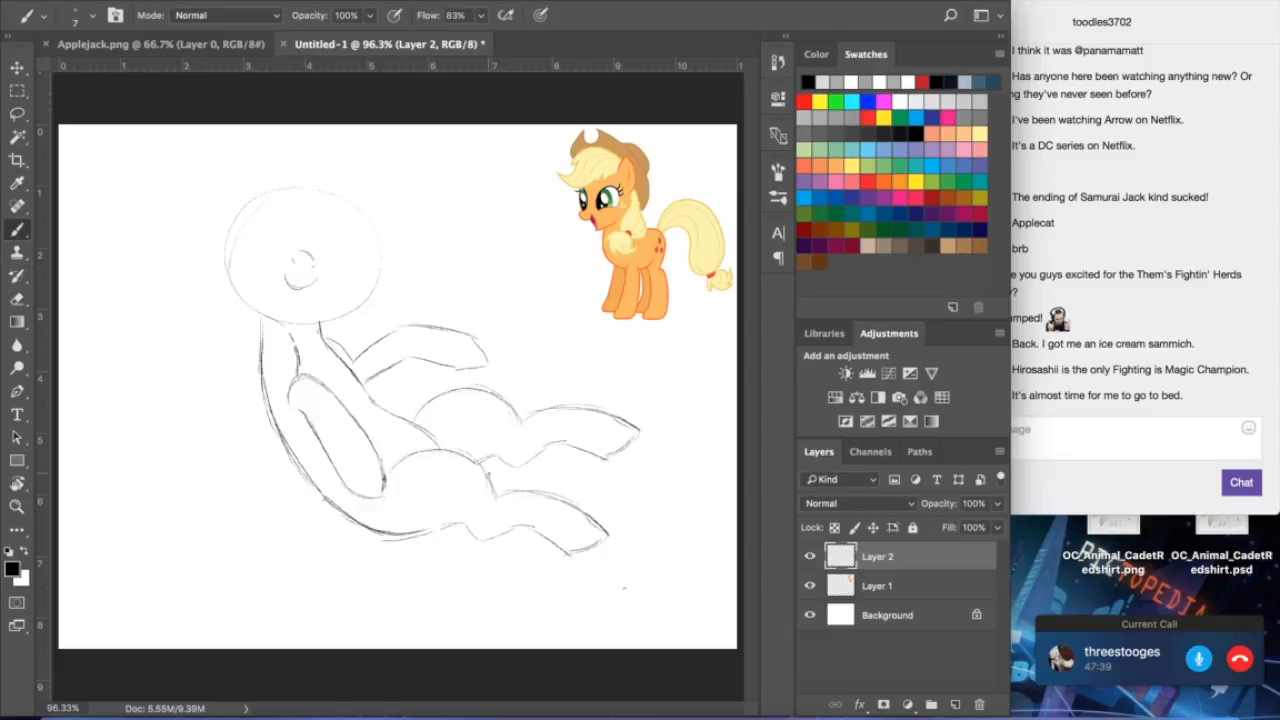
{"action": "mouse_move", "coordinate": [490, 466]}
{"action": "left_mouse_down"}
{"action": "mouse_move", "coordinate": [557, 375]}
{"action": "mouse_move", "coordinate": [632, 322]}
{"action": "left_mouse_up"}
{"action": "left_click_drag", "start_coordinate": [557, 372], "coordinate": [642, 378]}
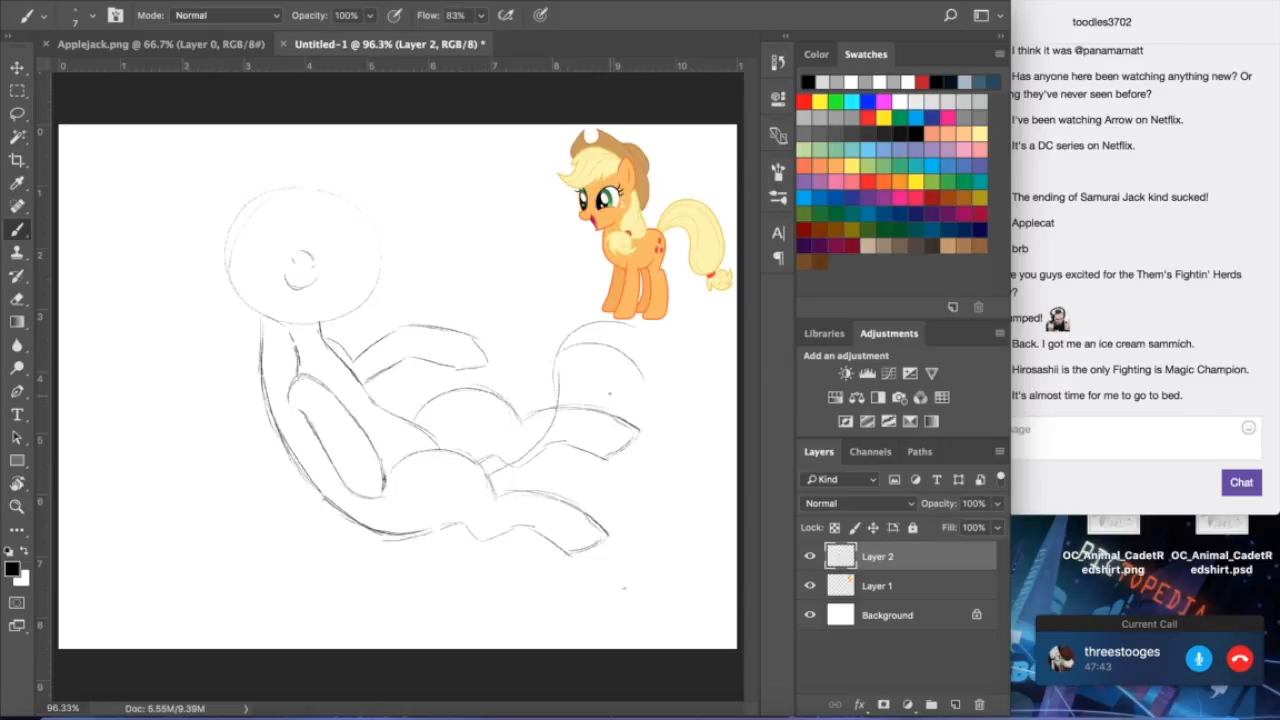
{"action": "mouse_move", "coordinate": [496, 479]}
{"action": "left_mouse_down"}
{"action": "mouse_move", "coordinate": [556, 410]}
{"action": "mouse_move", "coordinate": [578, 354]}
{"action": "mouse_move", "coordinate": [626, 340]}
{"action": "mouse_move", "coordinate": [616, 369]}
{"action": "mouse_move", "coordinate": [656, 400]}
{"action": "mouse_move", "coordinate": [648, 382]}
{"action": "mouse_move", "coordinate": [641, 427]}
{"action": "mouse_move", "coordinate": [564, 486]}
{"action": "left_mouse_up"}
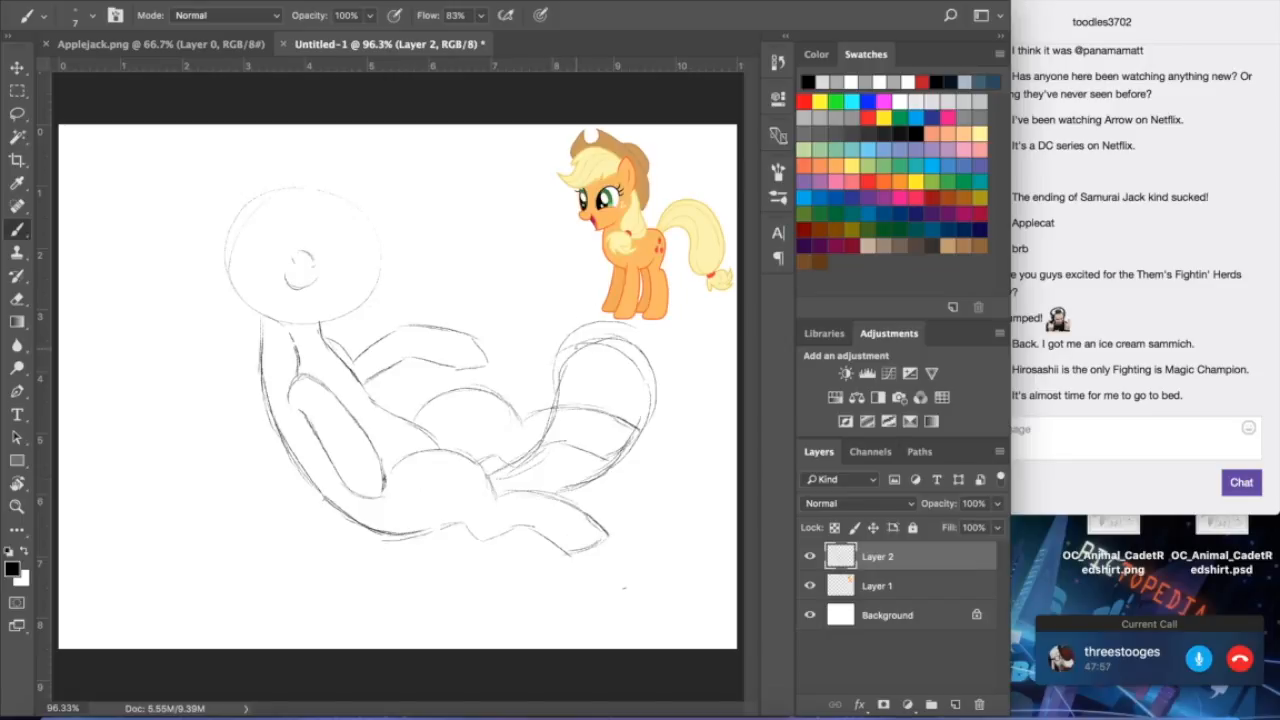
{"action": "left_click_drag", "start_coordinate": [557, 353], "coordinate": [582, 342]}
{"action": "mouse_move", "coordinate": [525, 299]}
{"action": "left_mouse_down"}
{"action": "mouse_move", "coordinate": [560, 321]}
{"action": "mouse_move", "coordinate": [544, 311]}
{"action": "mouse_move", "coordinate": [556, 288]}
{"action": "mouse_move", "coordinate": [585, 297]}
{"action": "mouse_move", "coordinate": [572, 306]}
{"action": "mouse_move", "coordinate": [580, 331]}
{"action": "left_mouse_up"}
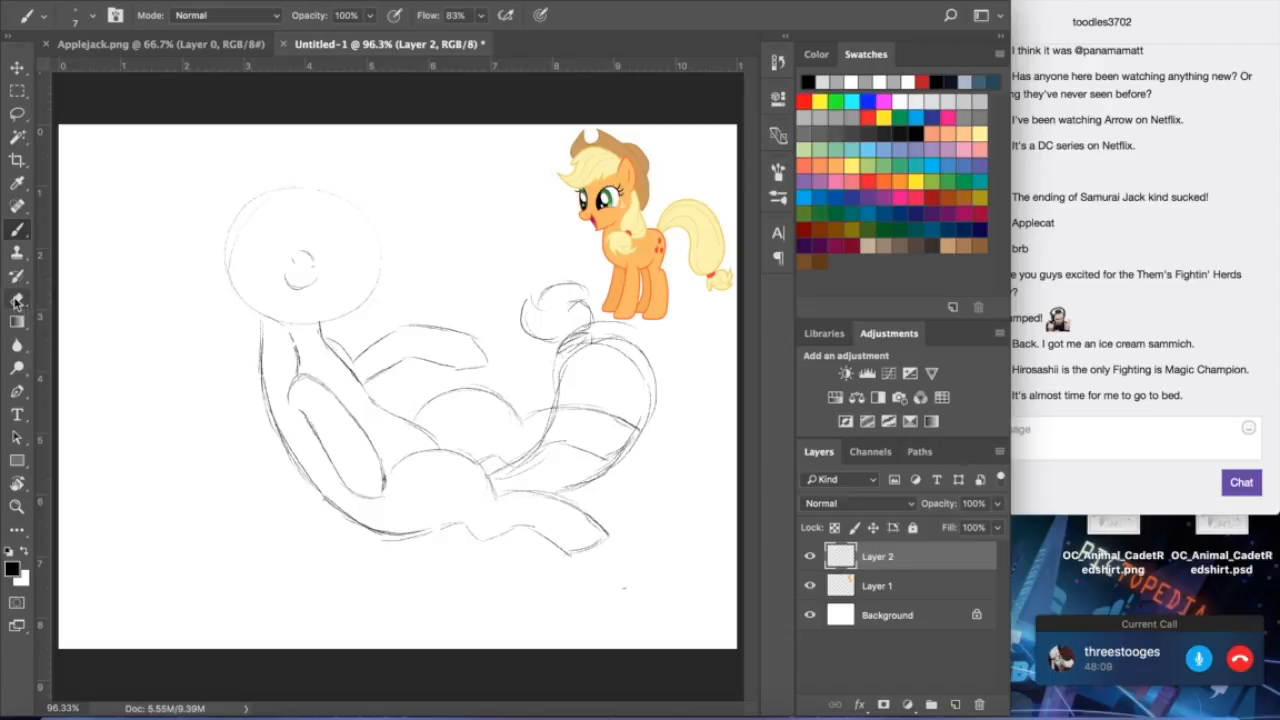
- Strengthen the left edge of the head outline with extra brush strokes
{"action": "left_click", "coordinate": [17, 298]}
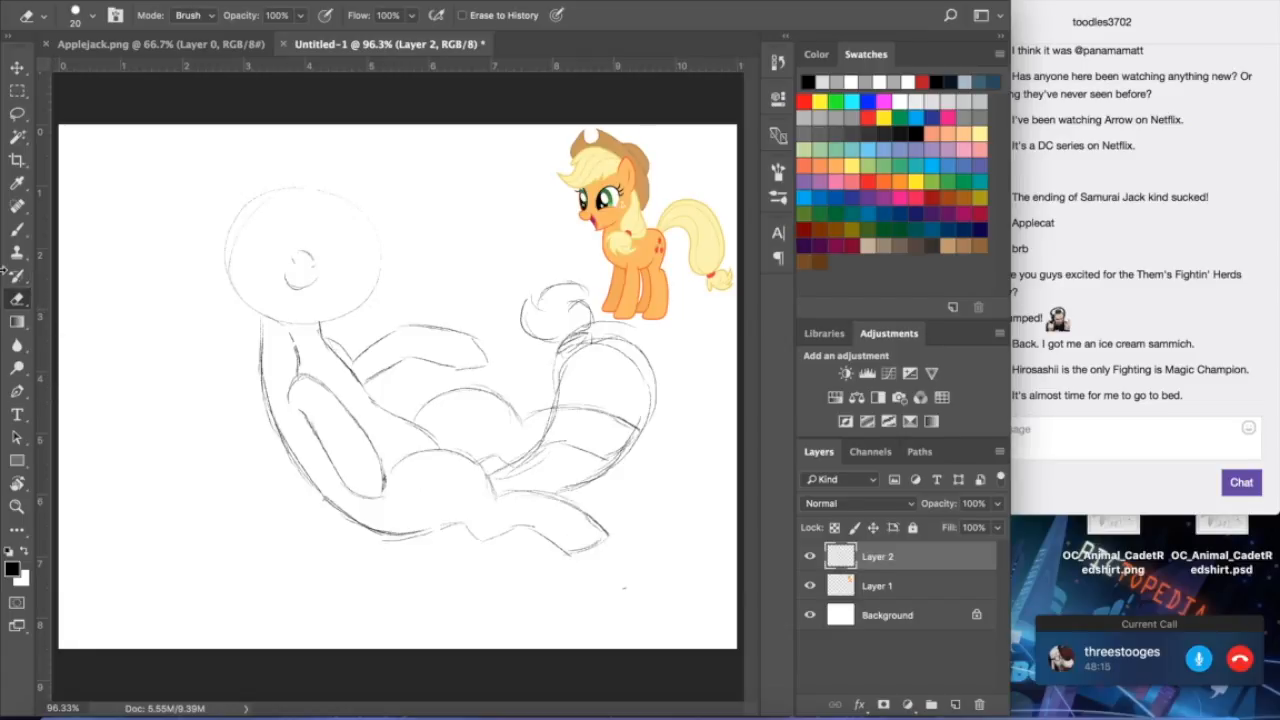
{"action": "left_click", "coordinate": [17, 229]}
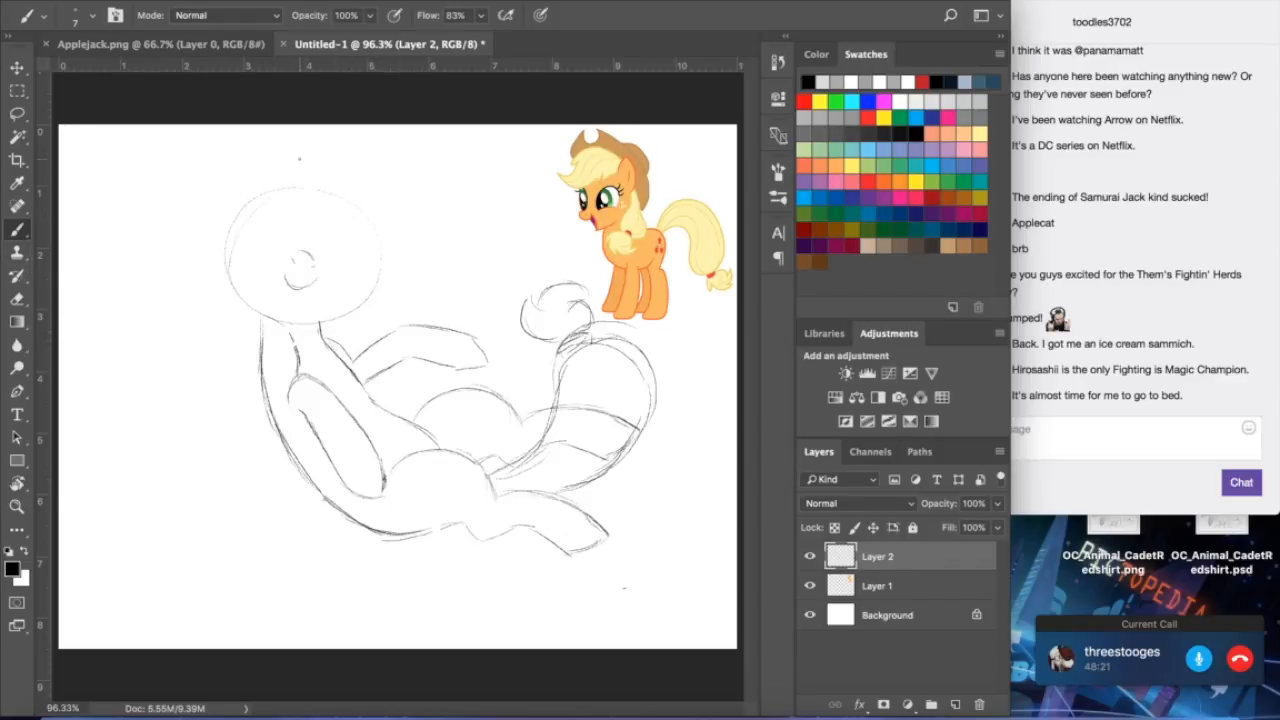
{"action": "mouse_move", "coordinate": [235, 246]}
{"action": "left_mouse_down"}
{"action": "mouse_move", "coordinate": [261, 308]}
{"action": "mouse_move", "coordinate": [249, 295]}
{"action": "left_mouse_up"}
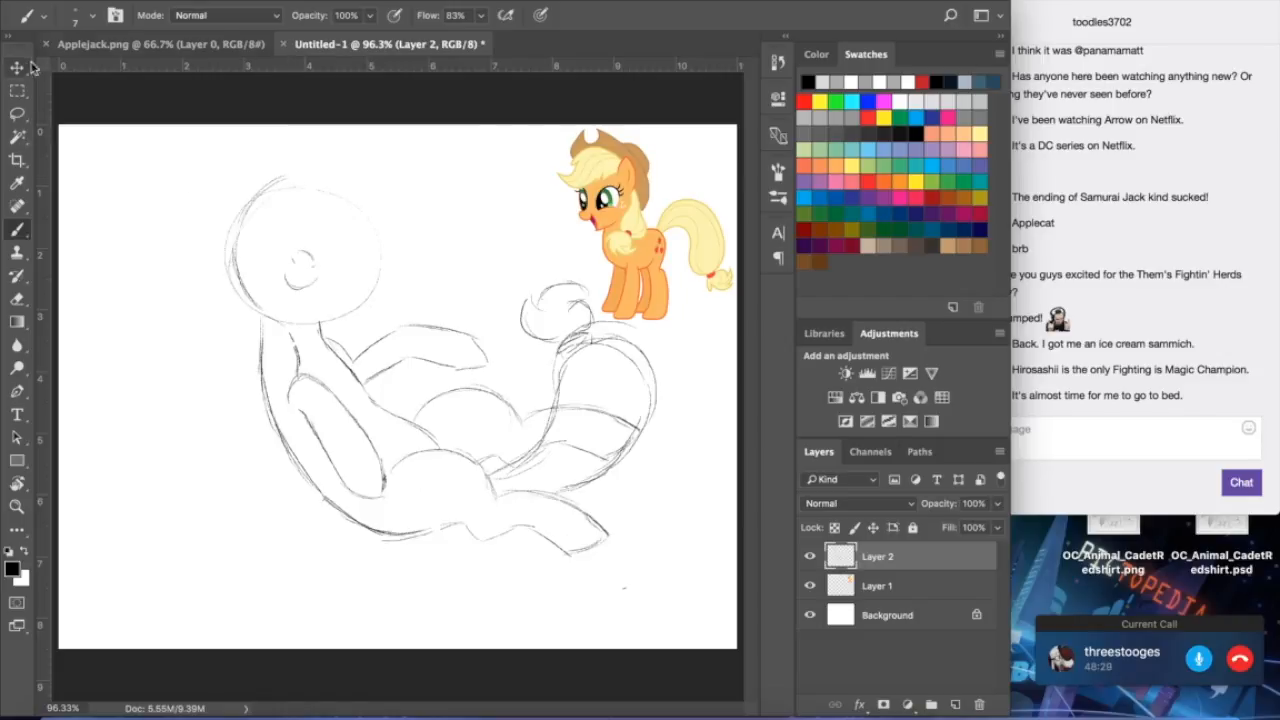
- Select the whole sketch, move it about 0.81 in left and 0.62 in down, and deselect it
{"action": "left_click", "coordinate": [400, 1]}
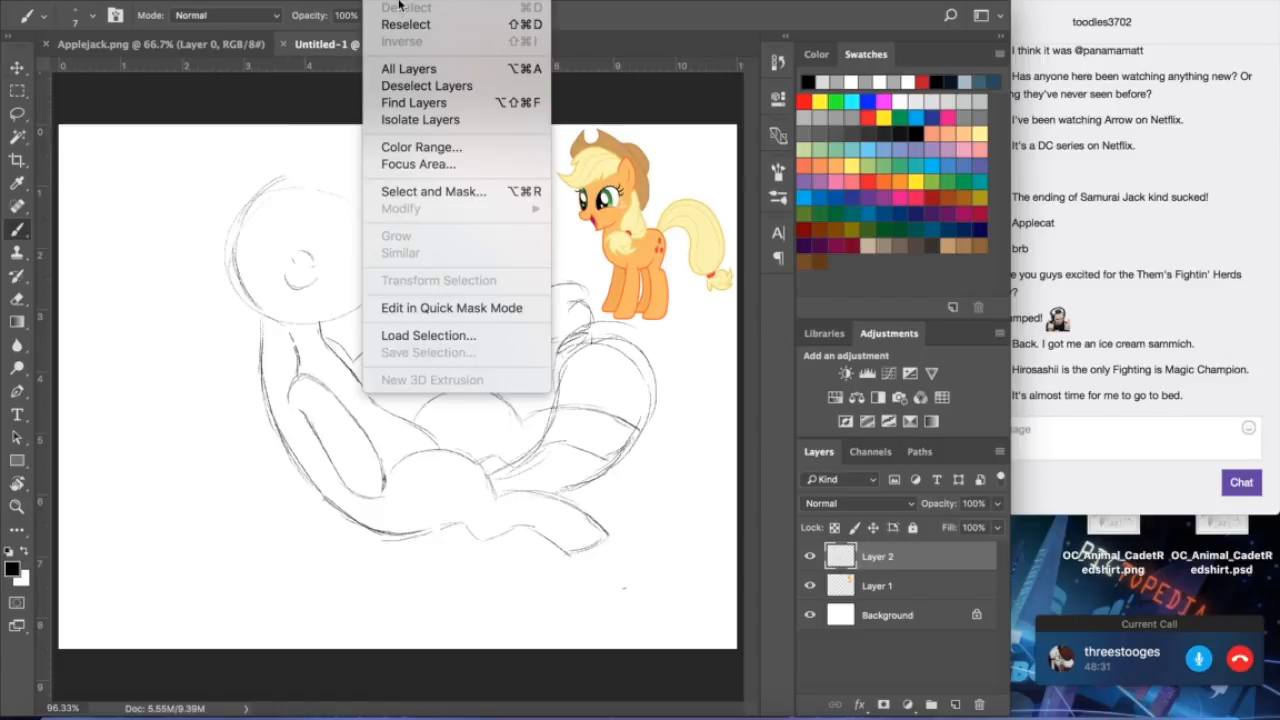
{"action": "left_click", "coordinate": [398, 1]}
{"action": "left_click", "coordinate": [16, 68]}
{"action": "left_click_drag", "start_coordinate": [290, 286], "coordinate": [235, 334]}
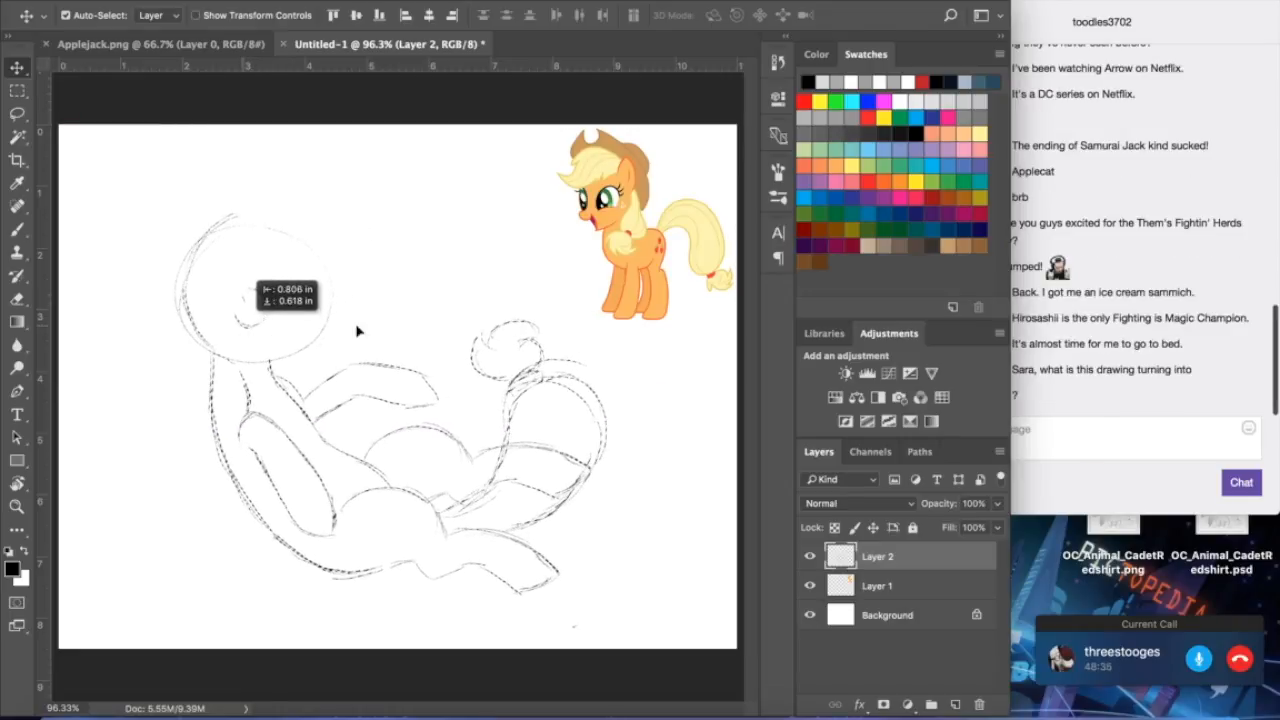
{"action": "left_click", "coordinate": [1100, 446]}
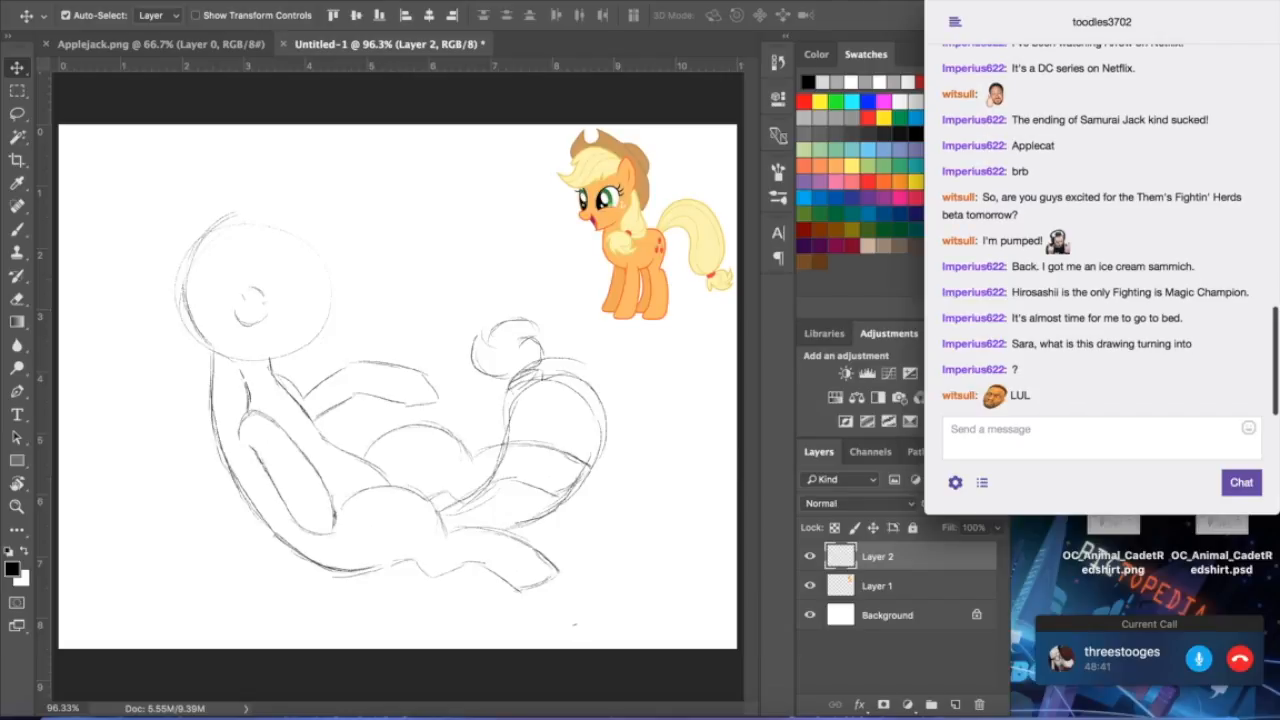
{"action": "left_click", "coordinate": [320, 12]}
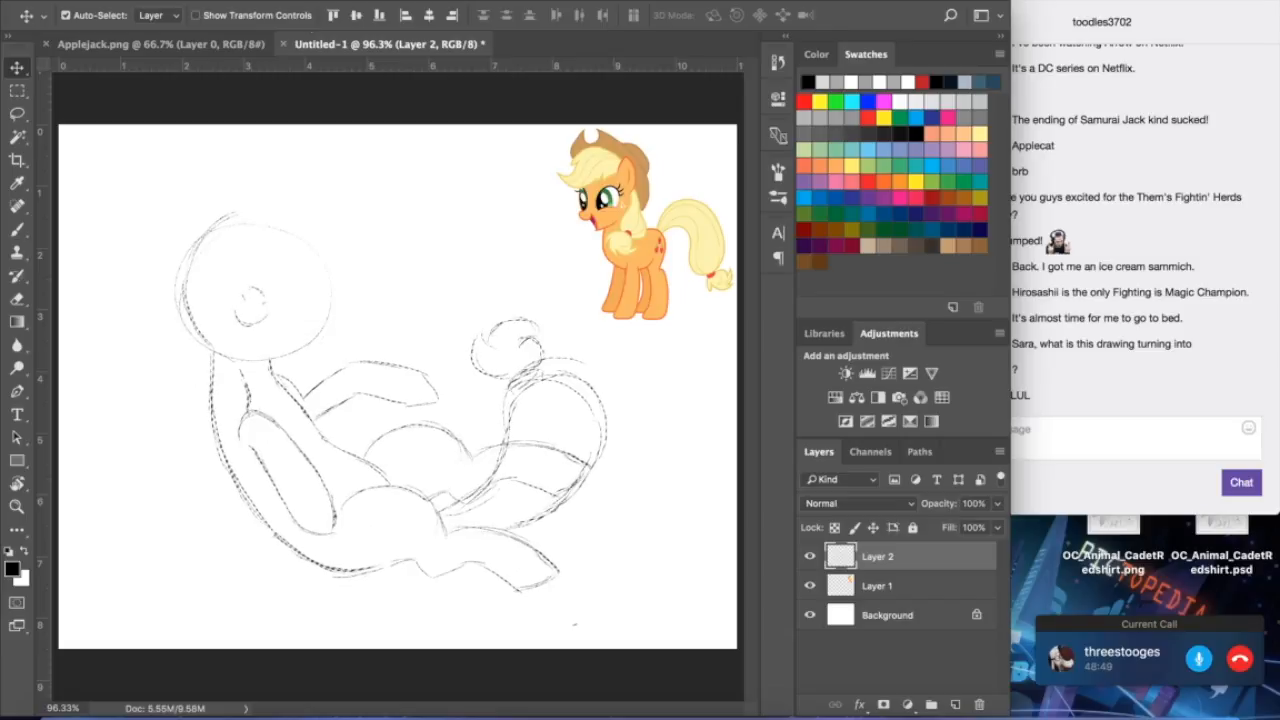
{"action": "left_click", "coordinate": [410, 2]}
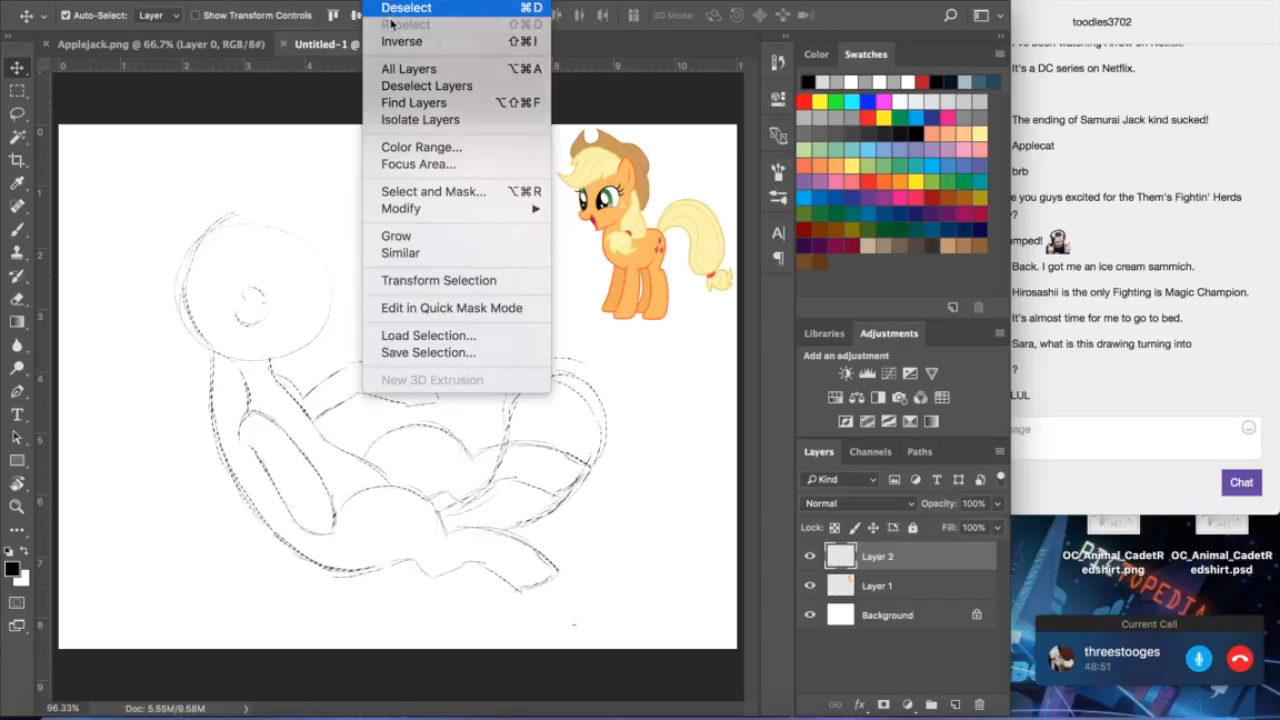
{"action": "left_click", "coordinate": [394, 7]}
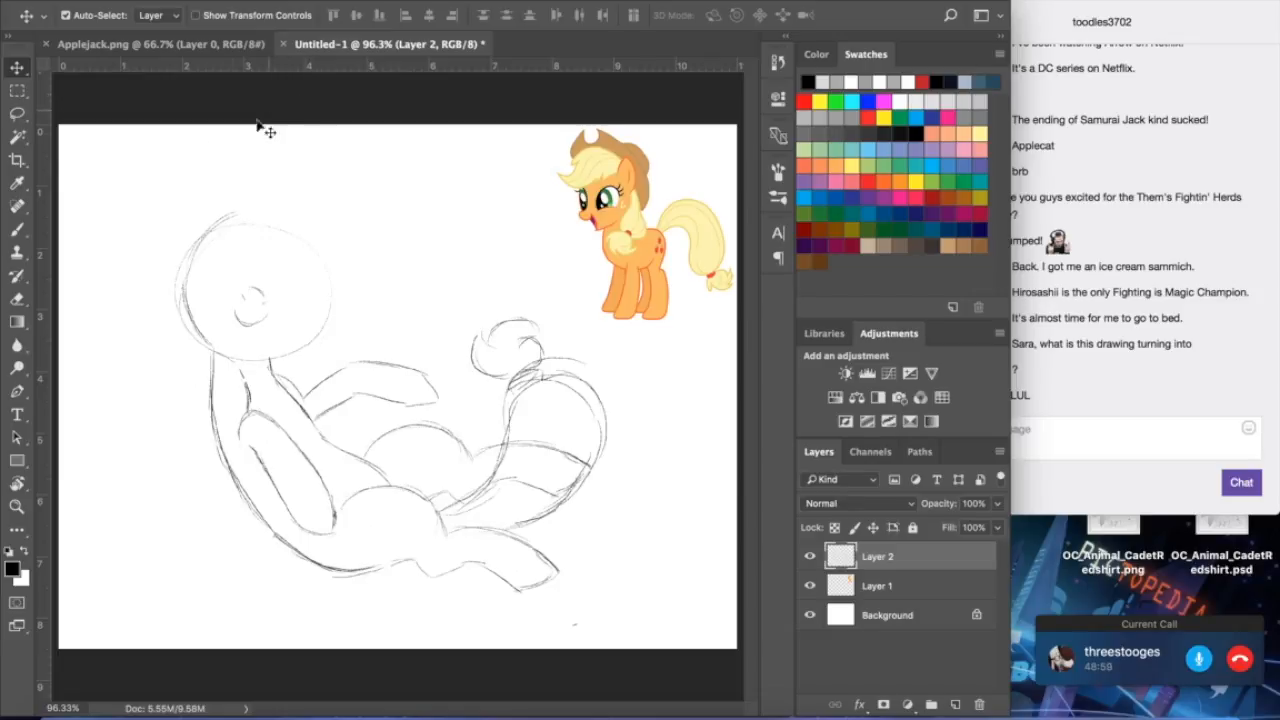
- Sketch a rounded form overlapping the upper right of the head circle, with a curved lower edge and short strokes along its right side
{"action": "left_click", "coordinate": [18, 251]}
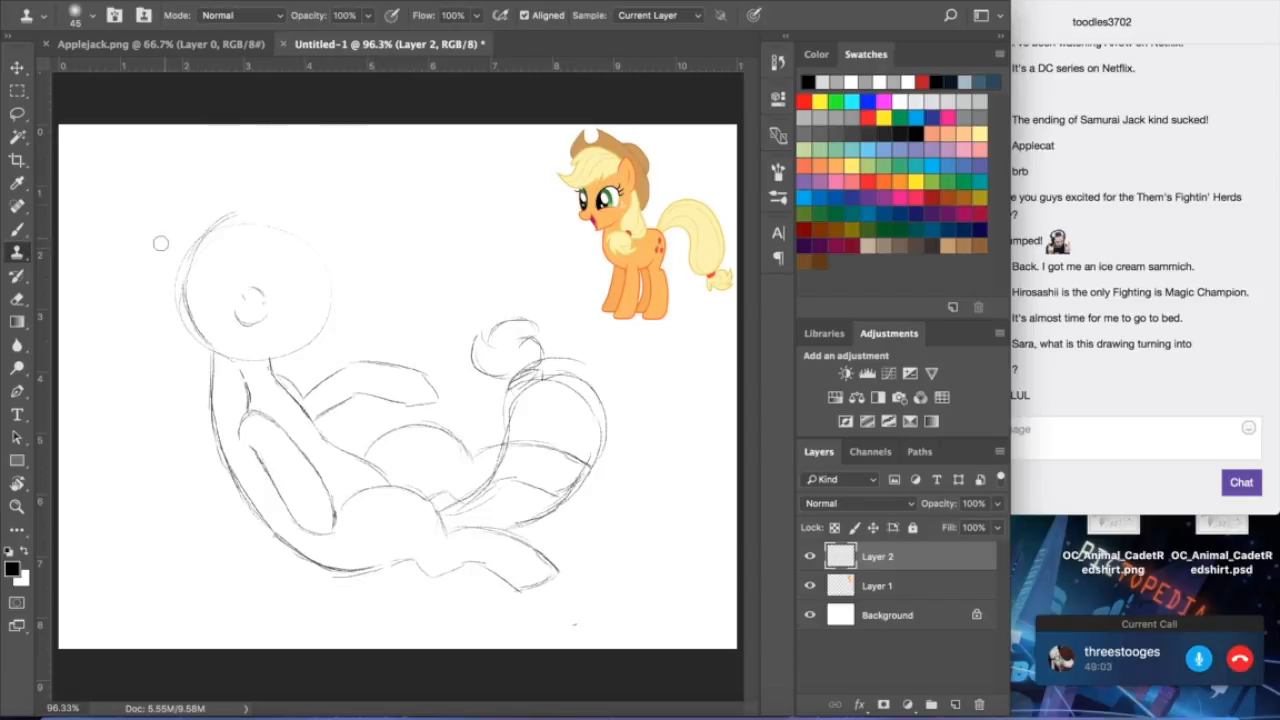
{"action": "left_click", "coordinate": [17, 228]}
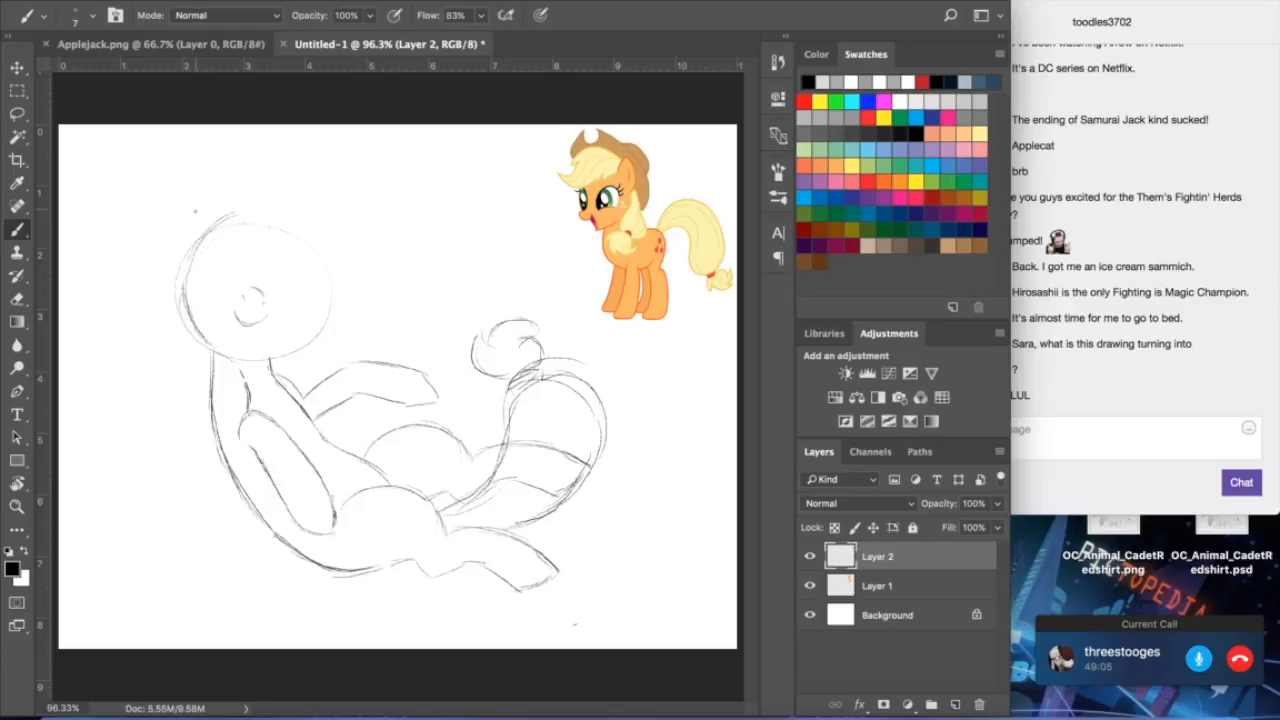
{"action": "mouse_move", "coordinate": [258, 203]}
{"action": "left_mouse_down"}
{"action": "mouse_move", "coordinate": [297, 181]}
{"action": "mouse_move", "coordinate": [312, 244]}
{"action": "left_mouse_up"}
{"action": "mouse_move", "coordinate": [256, 216]}
{"action": "left_mouse_down"}
{"action": "mouse_move", "coordinate": [318, 258]}
{"action": "mouse_move", "coordinate": [329, 238]}
{"action": "left_mouse_up"}
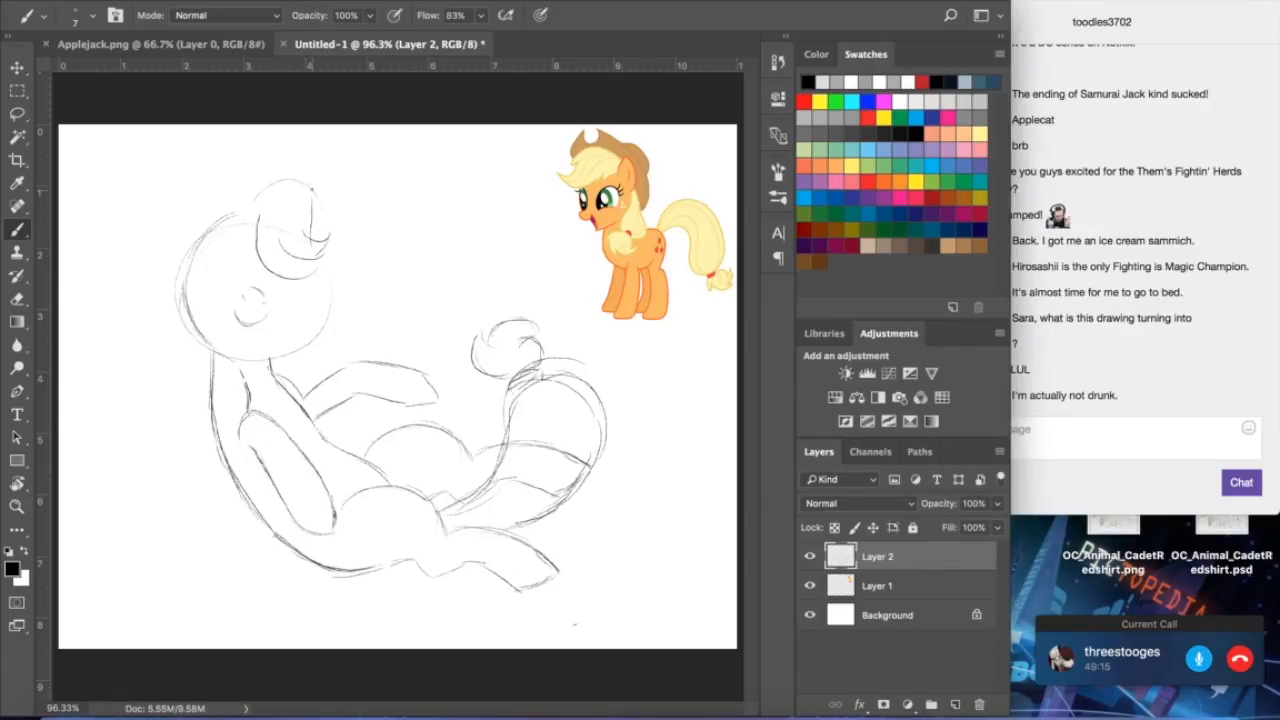
{"action": "left_click_drag", "start_coordinate": [314, 192], "coordinate": [320, 240]}
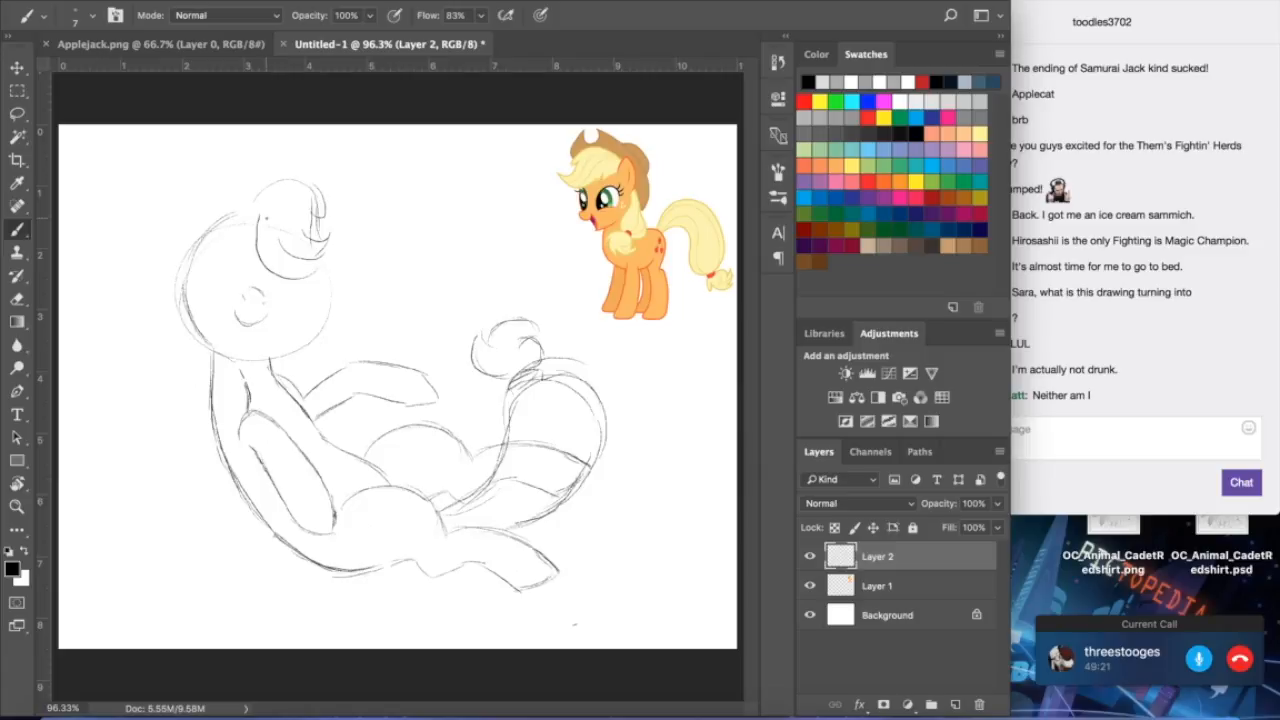
- Sketch a tall oval eye to the upper left of the muzzle, with short lashes above it
{"action": "mouse_move", "coordinate": [246, 276]}
{"action": "left_mouse_down"}
{"action": "mouse_move", "coordinate": [222, 238]}
{"action": "mouse_move", "coordinate": [206, 292]}
{"action": "left_mouse_up"}
{"action": "left_click_drag", "start_coordinate": [222, 228], "coordinate": [204, 262]}
{"action": "left_click_drag", "start_coordinate": [230, 238], "coordinate": [248, 262]}
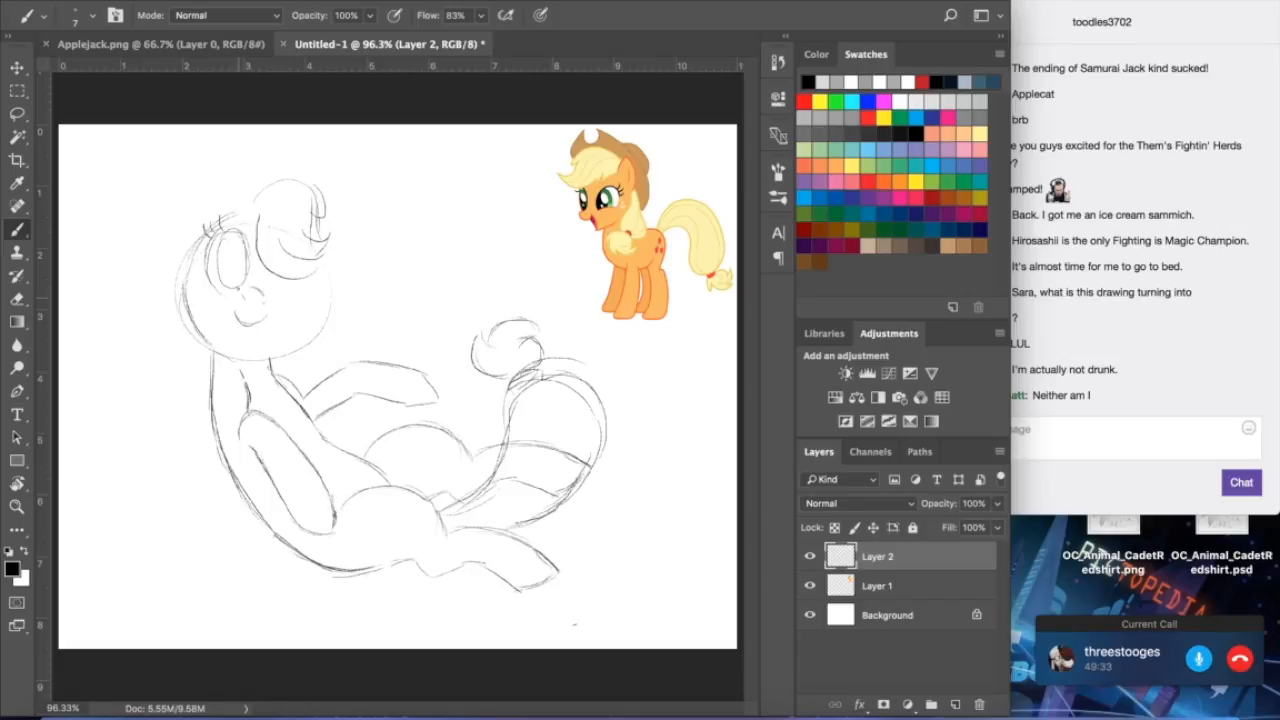
- Darken the eye's upper outline and add small freckles on the cheek beneath it
{"action": "left_click_drag", "start_coordinate": [224, 234], "coordinate": [218, 278]}
{"action": "left_click", "coordinate": [216, 301]}
{"action": "left_click", "coordinate": [211, 307]}
{"action": "left_click_drag", "start_coordinate": [214, 238], "coordinate": [247, 238]}
- Select the eye with its lashes and freckles and copy it to a new layer
{"action": "left_click", "coordinate": [17, 113]}
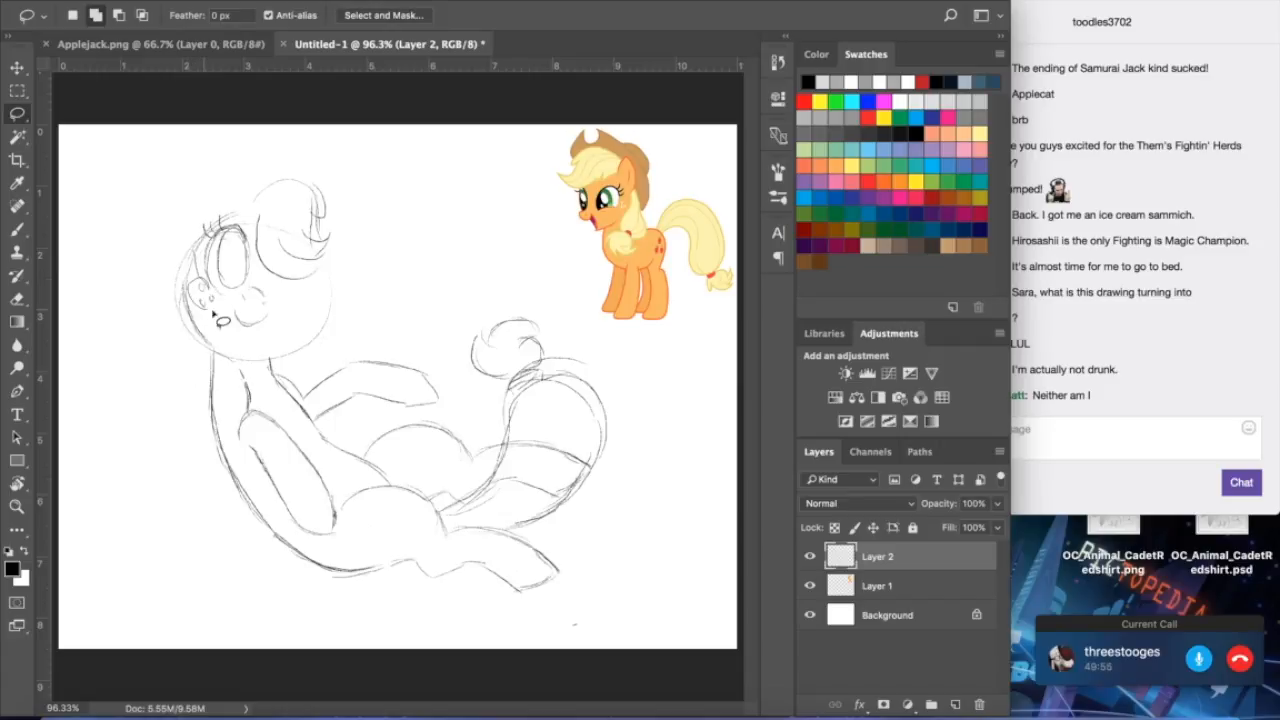
{"action": "mouse_move", "coordinate": [253, 244]}
{"action": "left_mouse_down"}
{"action": "mouse_move", "coordinate": [243, 215]}
{"action": "mouse_move", "coordinate": [221, 212]}
{"action": "mouse_move", "coordinate": [197, 211]}
{"action": "mouse_move", "coordinate": [205, 258]}
{"action": "left_mouse_up"}
{"action": "right_click", "coordinate": [211, 252]}
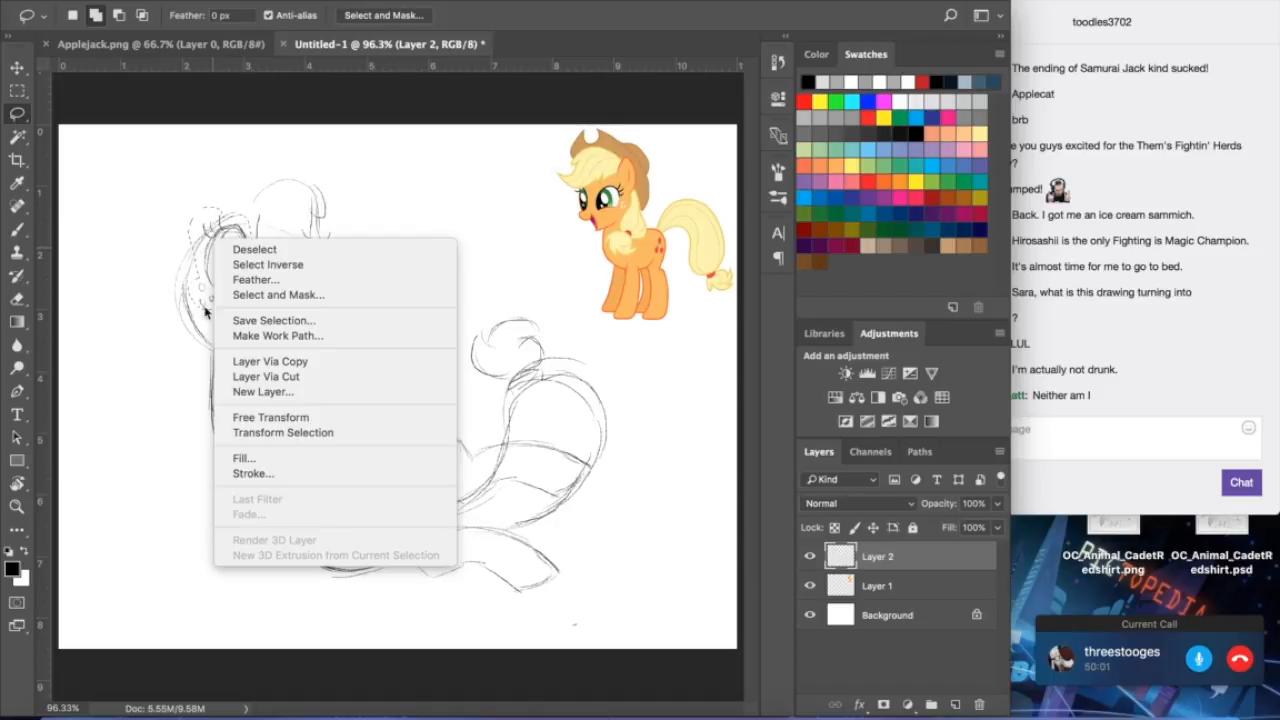
{"action": "left_click", "coordinate": [293, 362]}
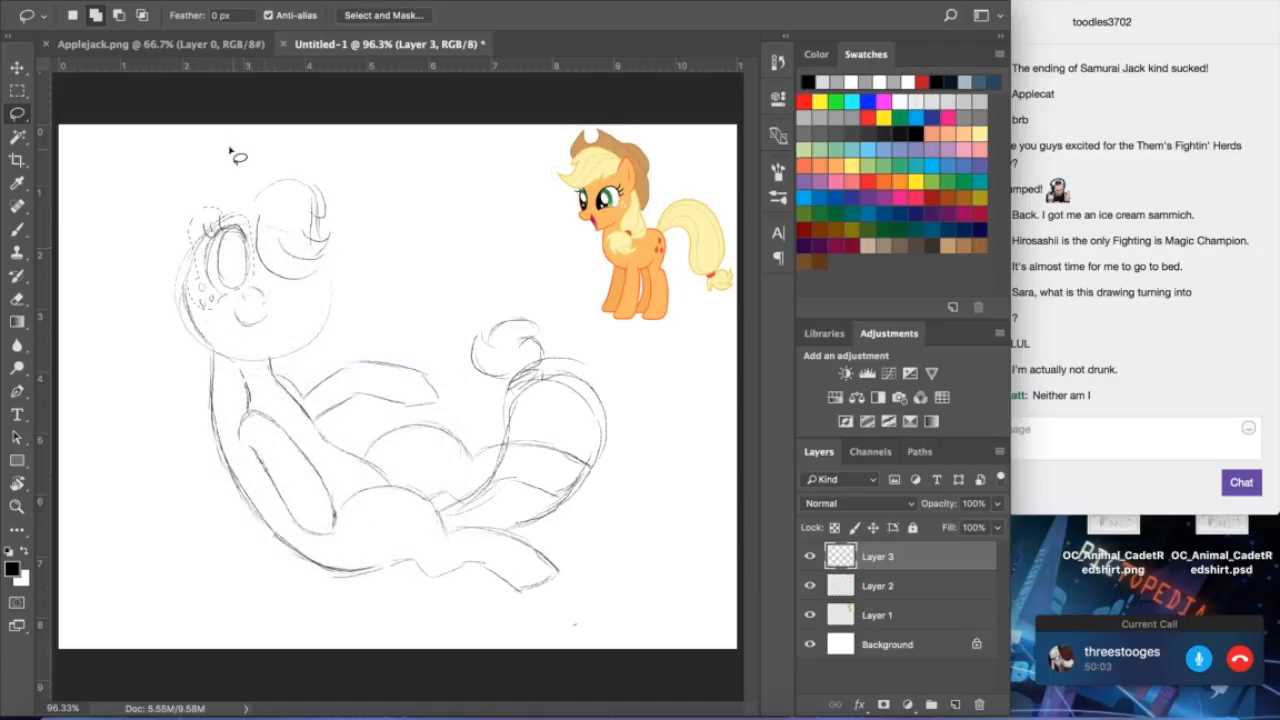
- Mirror the copied eye onto the other side of the face, rotate it 7.77°, set its width to 99.63%, and apply the transform
{"action": "left_click", "coordinate": [212, 1]}
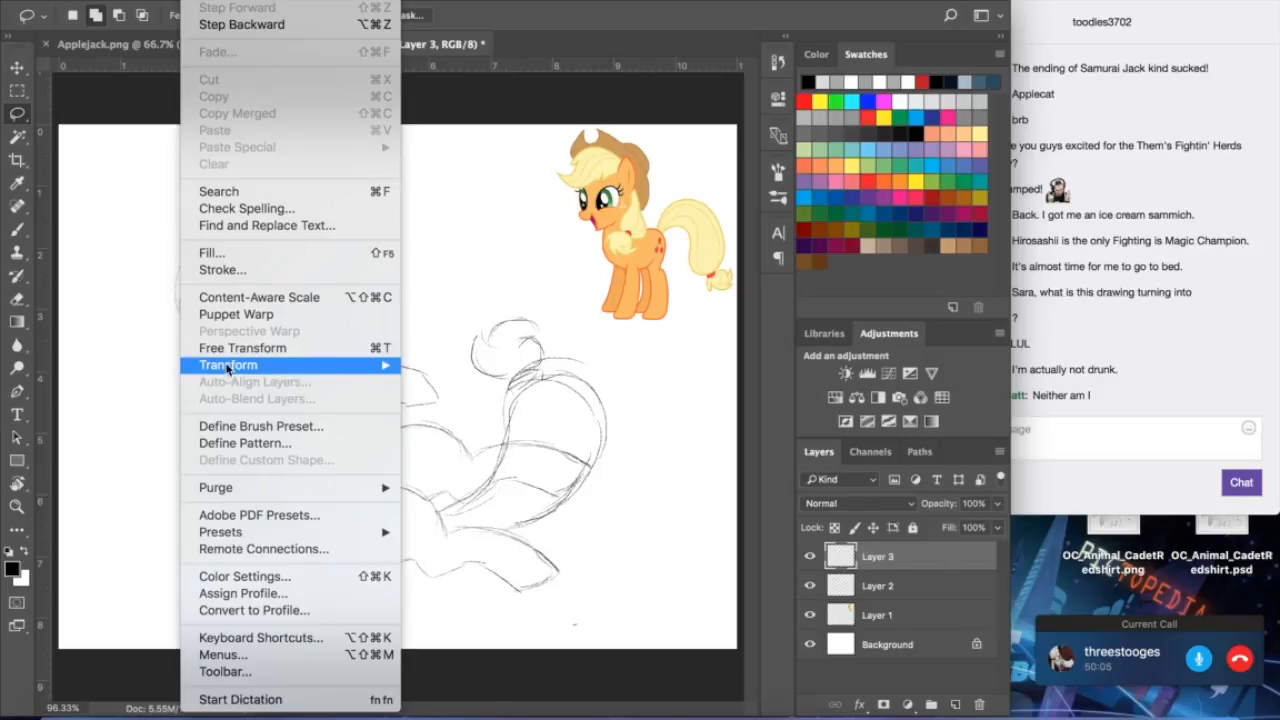
{"action": "left_click", "coordinate": [241, 354]}
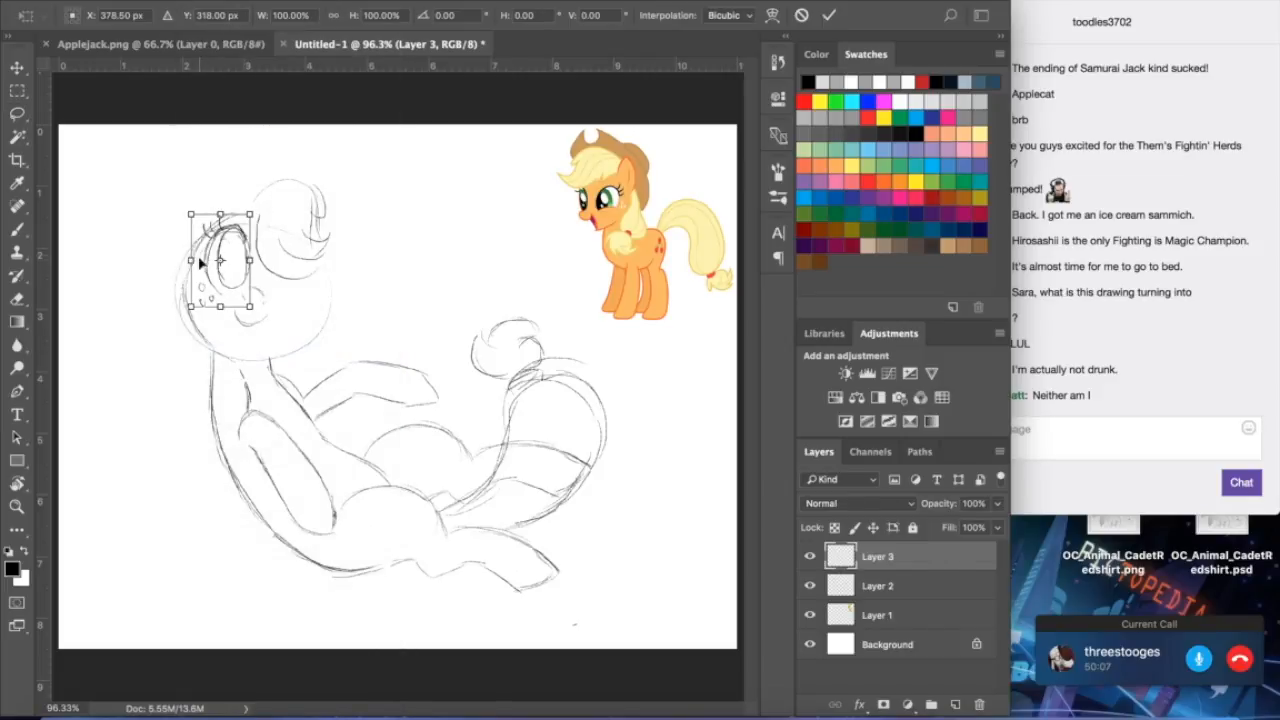
{"action": "left_click_drag", "start_coordinate": [185, 260], "coordinate": [308, 296]}
{"action": "left_click_drag", "start_coordinate": [386, 317], "coordinate": [385, 339]}
{"action": "mouse_move", "coordinate": [311, 281]}
{"action": "left_mouse_down"}
{"action": "mouse_move", "coordinate": [315, 306]}
{"action": "mouse_move", "coordinate": [314, 285]}
{"action": "left_mouse_up"}
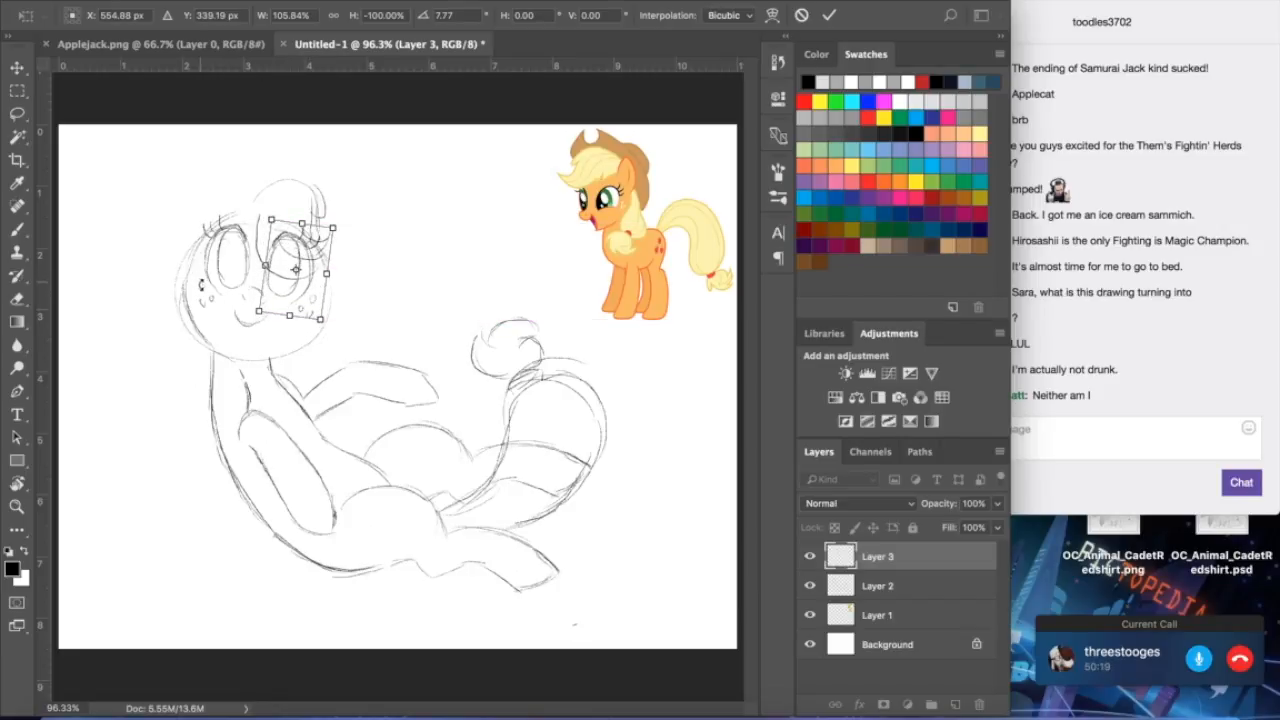
{"action": "left_click_drag", "start_coordinate": [324, 272], "coordinate": [320, 272]}
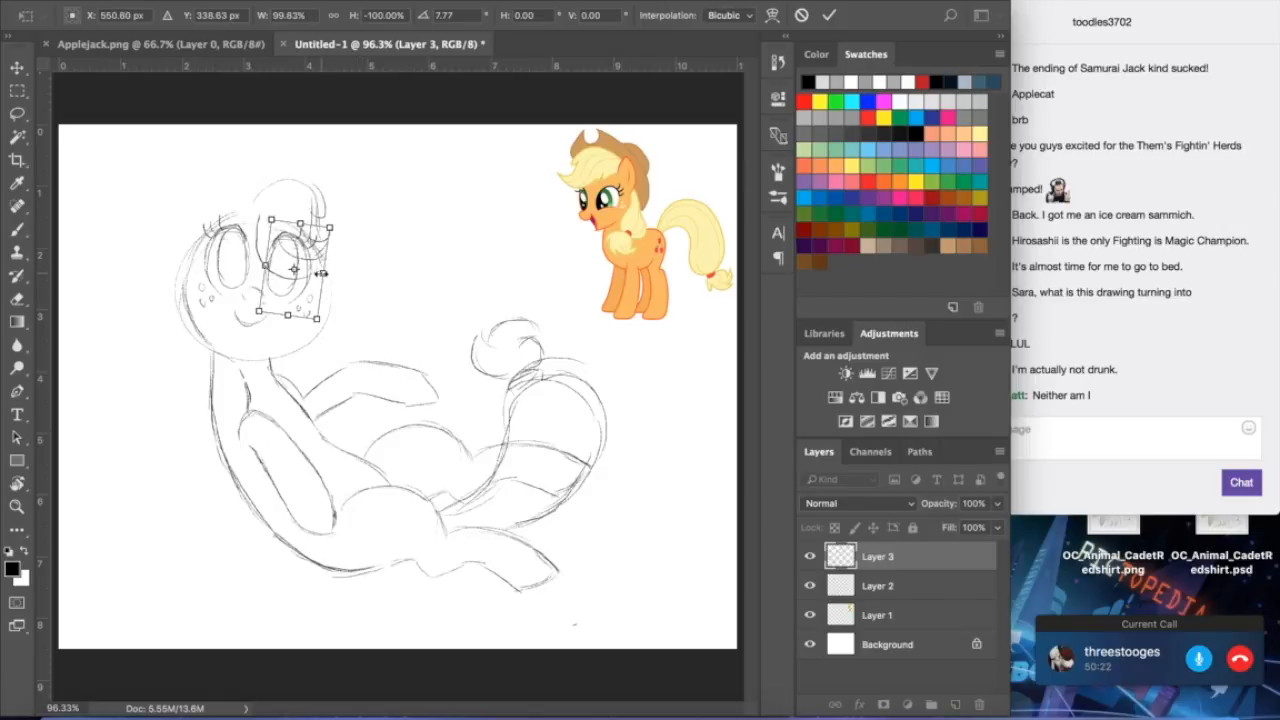
{"action": "left_click", "coordinate": [16, 70]}
{"action": "left_click", "coordinate": [781, 243]}
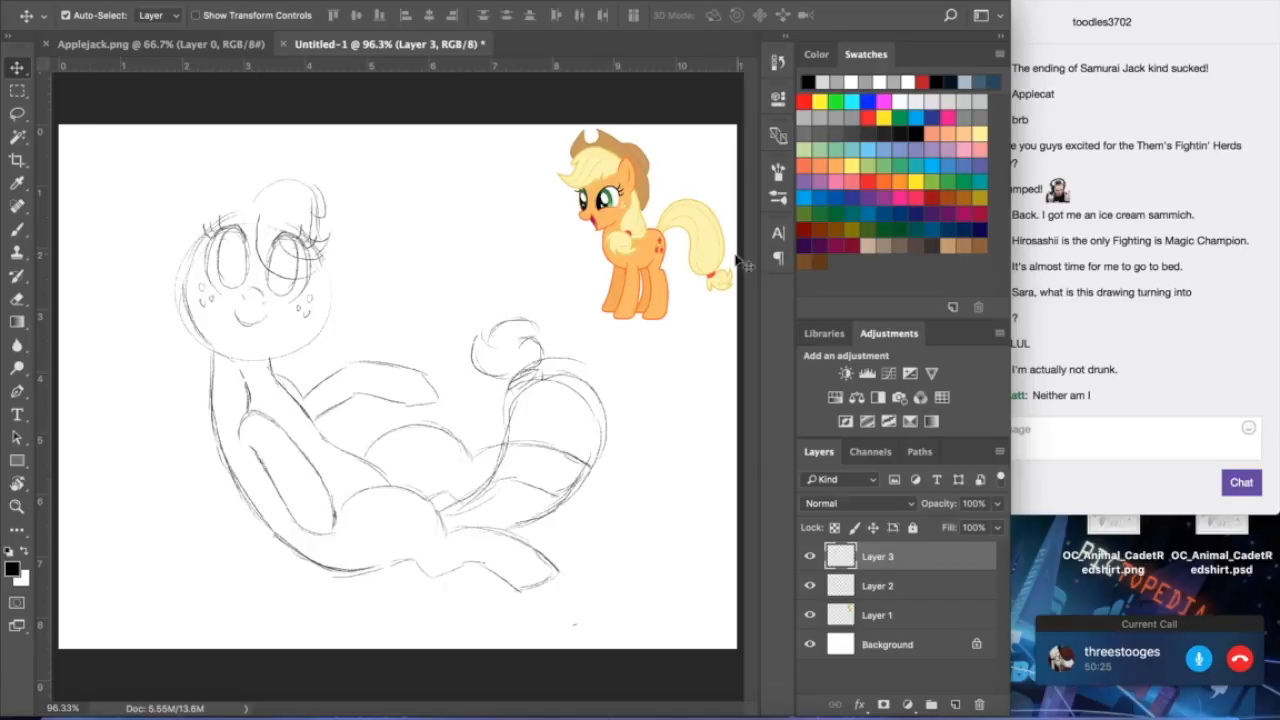
- Touch up the areas beneath both eyes with short brush strokes and the Eraser, keeping Layer 3 active
{"action": "left_click", "coordinate": [17, 229]}
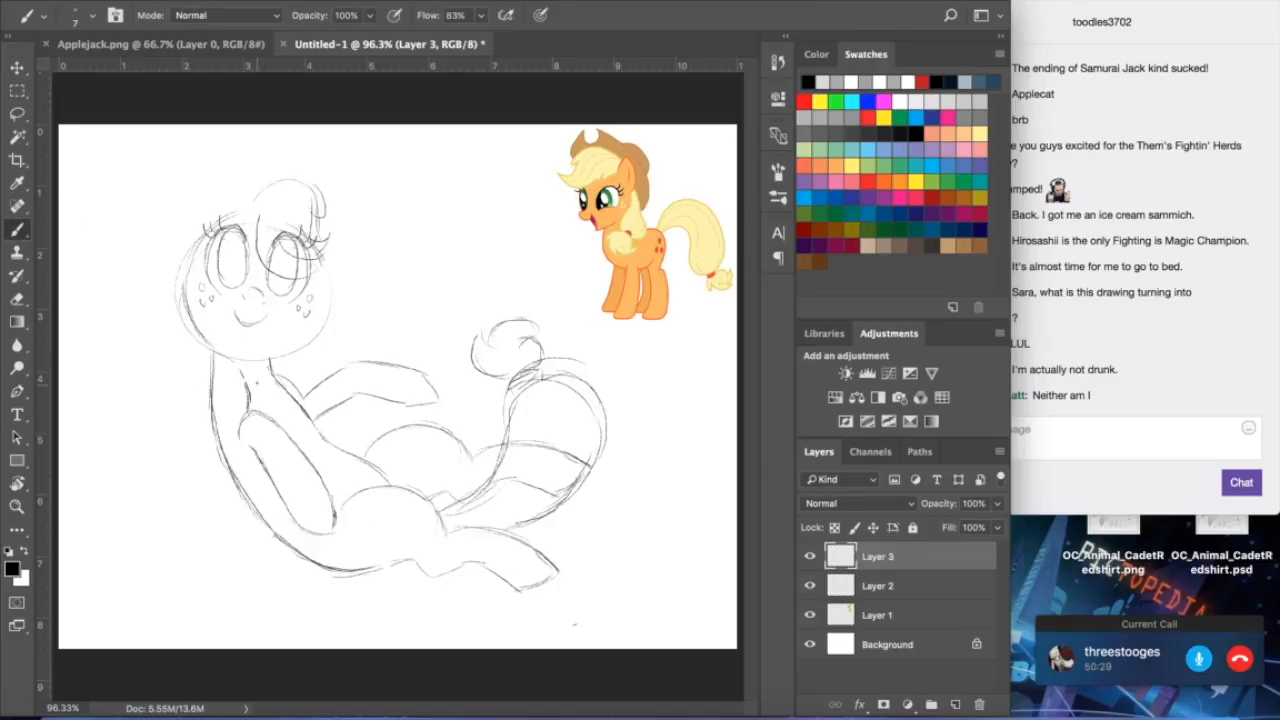
{"action": "left_click_drag", "start_coordinate": [203, 273], "coordinate": [230, 290]}
{"action": "left_click_drag", "start_coordinate": [268, 292], "coordinate": [300, 287]}
{"action": "left_click", "coordinate": [17, 299]}
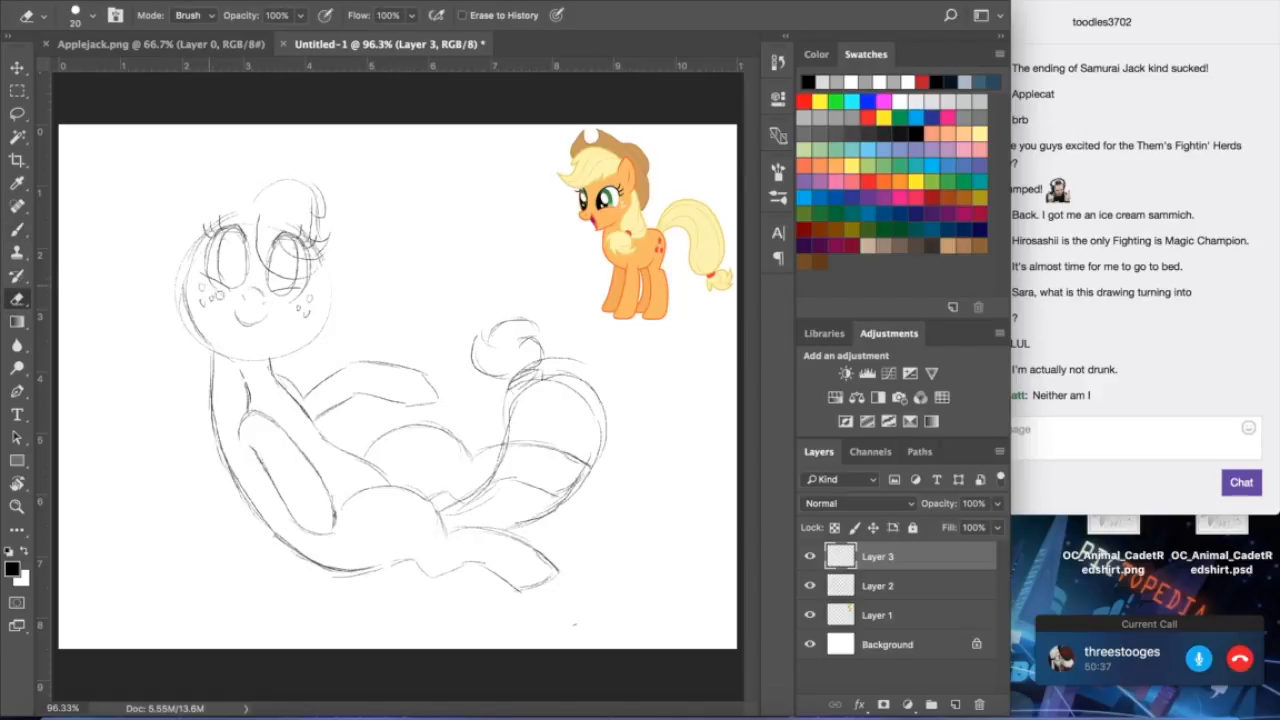
{"action": "left_click", "coordinate": [895, 590]}
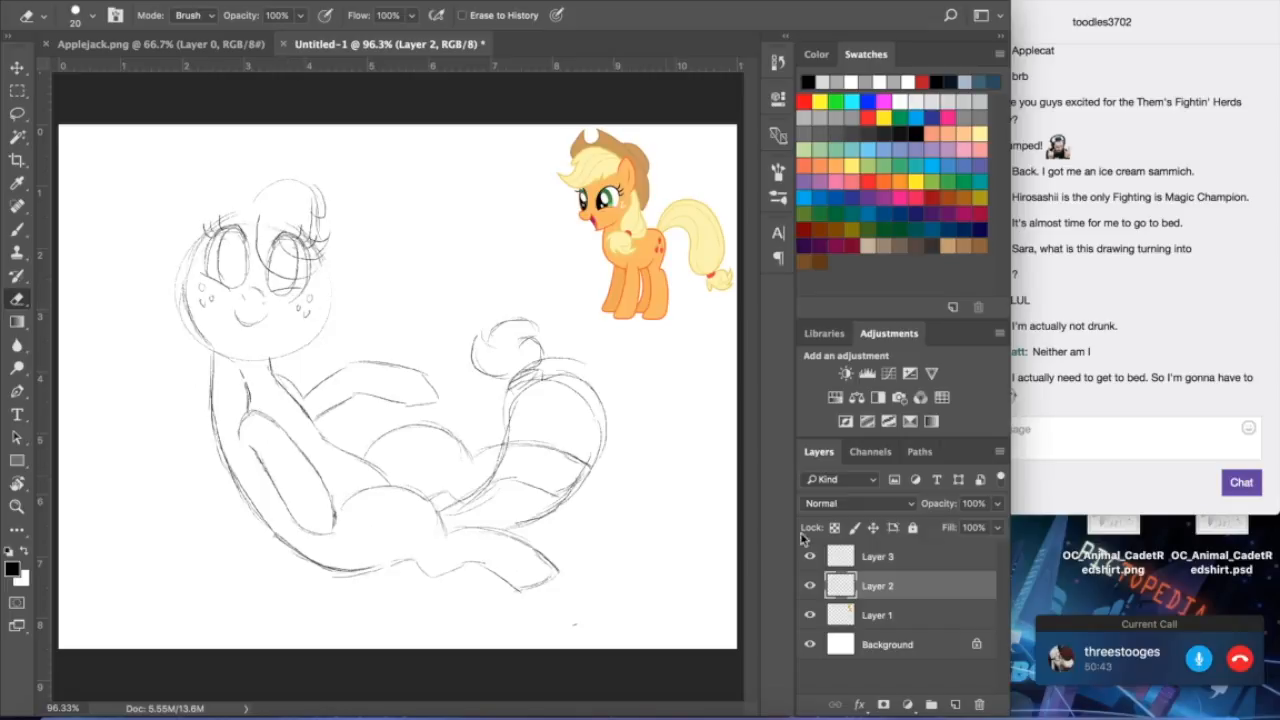
{"action": "left_click", "coordinate": [879, 556]}
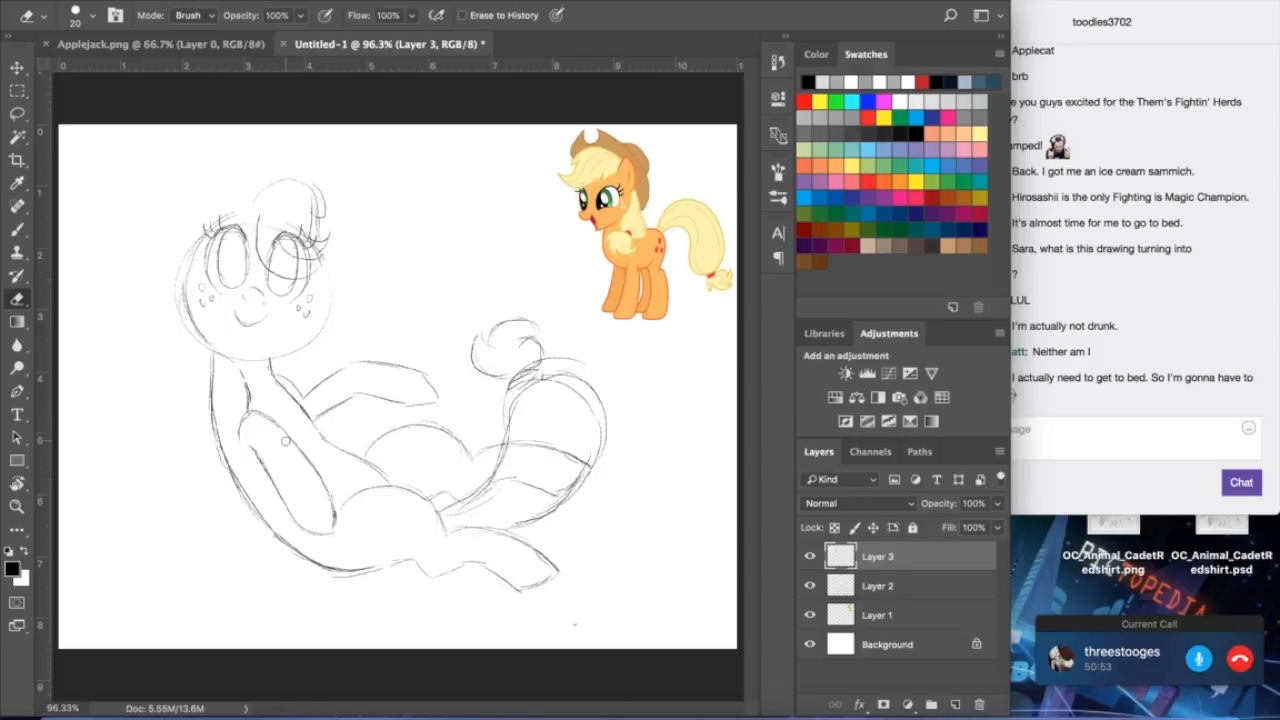
- Sketch the forelock with a strand falling between the eyes and a curved outline above the left side of the head
{"action": "left_click", "coordinate": [20, 229]}
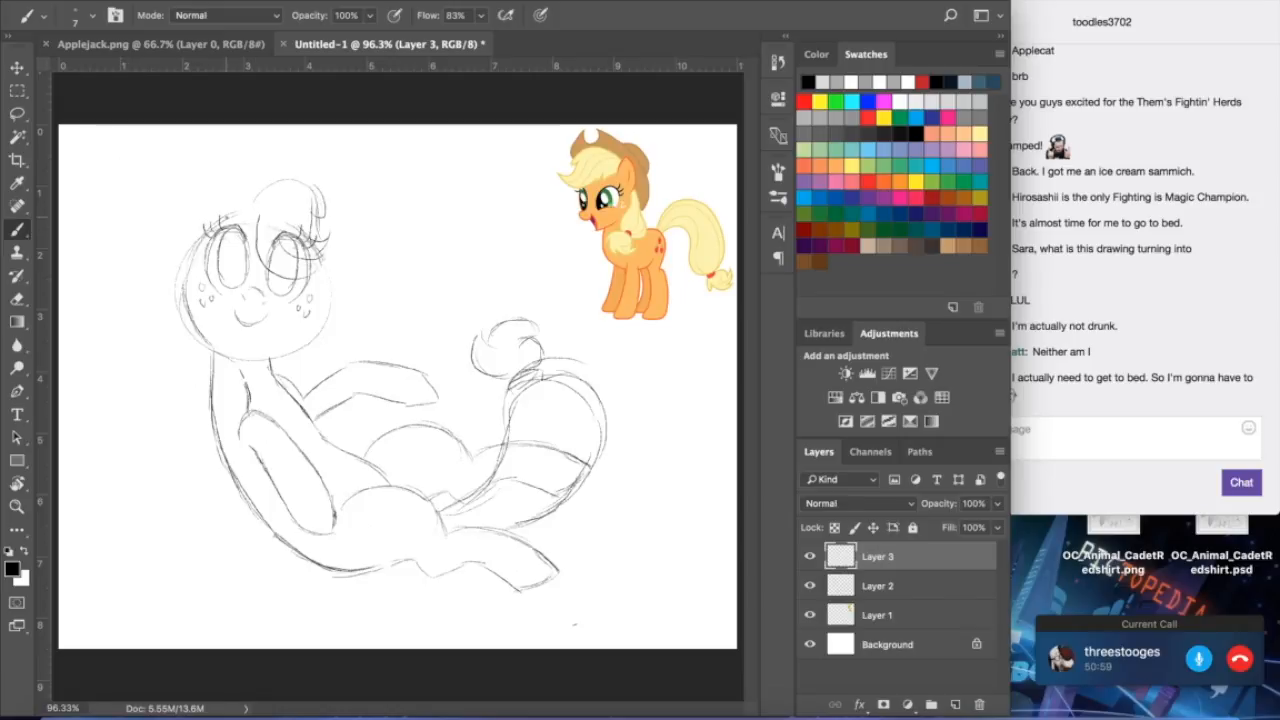
{"action": "left_click_drag", "start_coordinate": [258, 218], "coordinate": [250, 261]}
{"action": "mouse_move", "coordinate": [196, 246]}
{"action": "left_mouse_down"}
{"action": "mouse_move", "coordinate": [224, 182]}
{"action": "mouse_move", "coordinate": [226, 202]}
{"action": "left_mouse_up"}
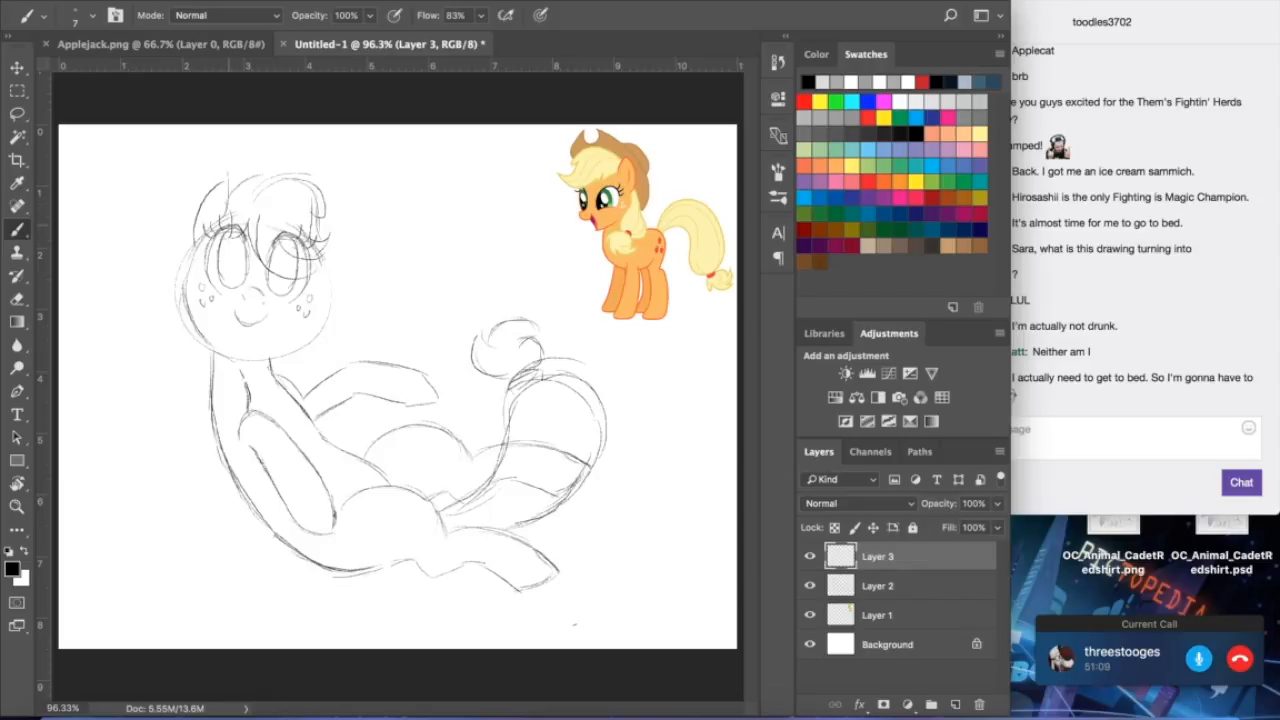
- Redraw both sides and the lower curve of the head with darker strokes just inside the original circle
{"action": "mouse_move", "coordinate": [322, 258]}
{"action": "left_mouse_down"}
{"action": "mouse_move", "coordinate": [311, 321]}
{"action": "mouse_move", "coordinate": [323, 313]}
{"action": "mouse_move", "coordinate": [285, 345]}
{"action": "left_mouse_up"}
{"action": "left_click_drag", "start_coordinate": [294, 348], "coordinate": [262, 356]}
{"action": "left_click_drag", "start_coordinate": [193, 242], "coordinate": [198, 334]}
{"action": "left_click_drag", "start_coordinate": [185, 268], "coordinate": [208, 343]}
{"action": "mouse_move", "coordinate": [318, 247]}
{"action": "left_mouse_down"}
{"action": "mouse_move", "coordinate": [325, 291]}
{"action": "mouse_move", "coordinate": [308, 335]}
{"action": "left_mouse_up"}
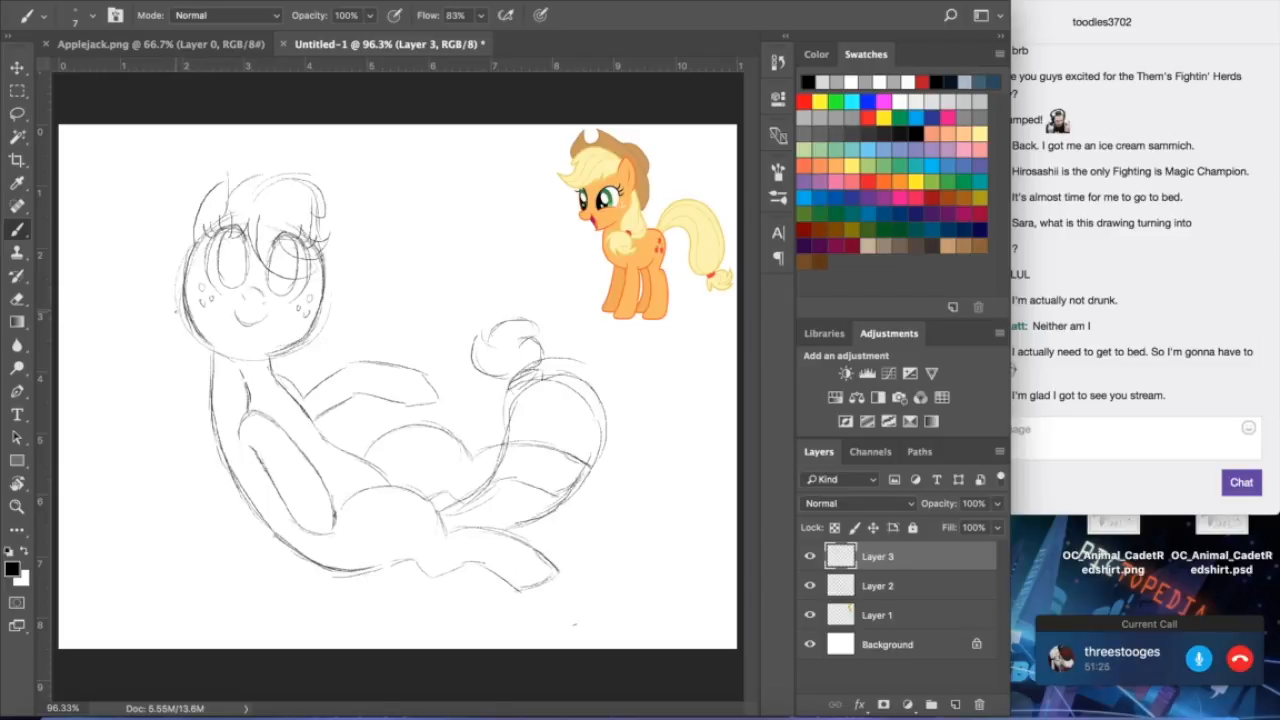
{"action": "left_click", "coordinate": [1080, 390]}
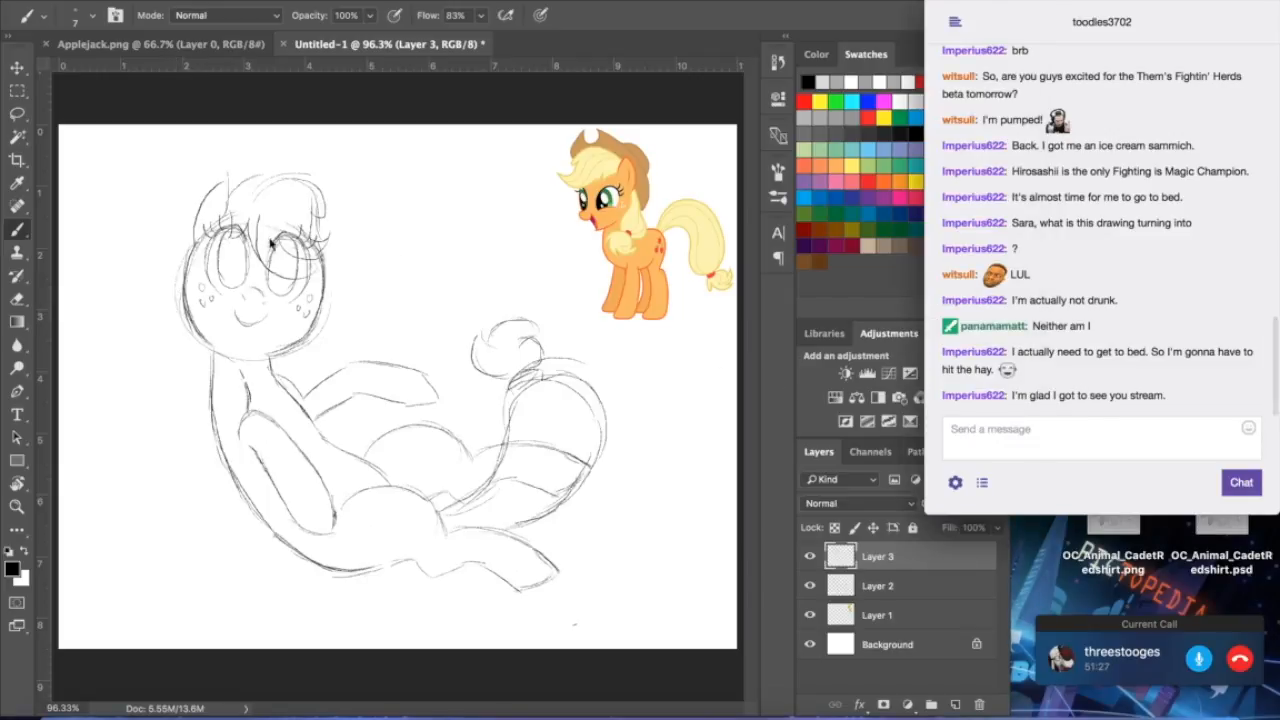
{"action": "left_click", "coordinate": [272, 310]}
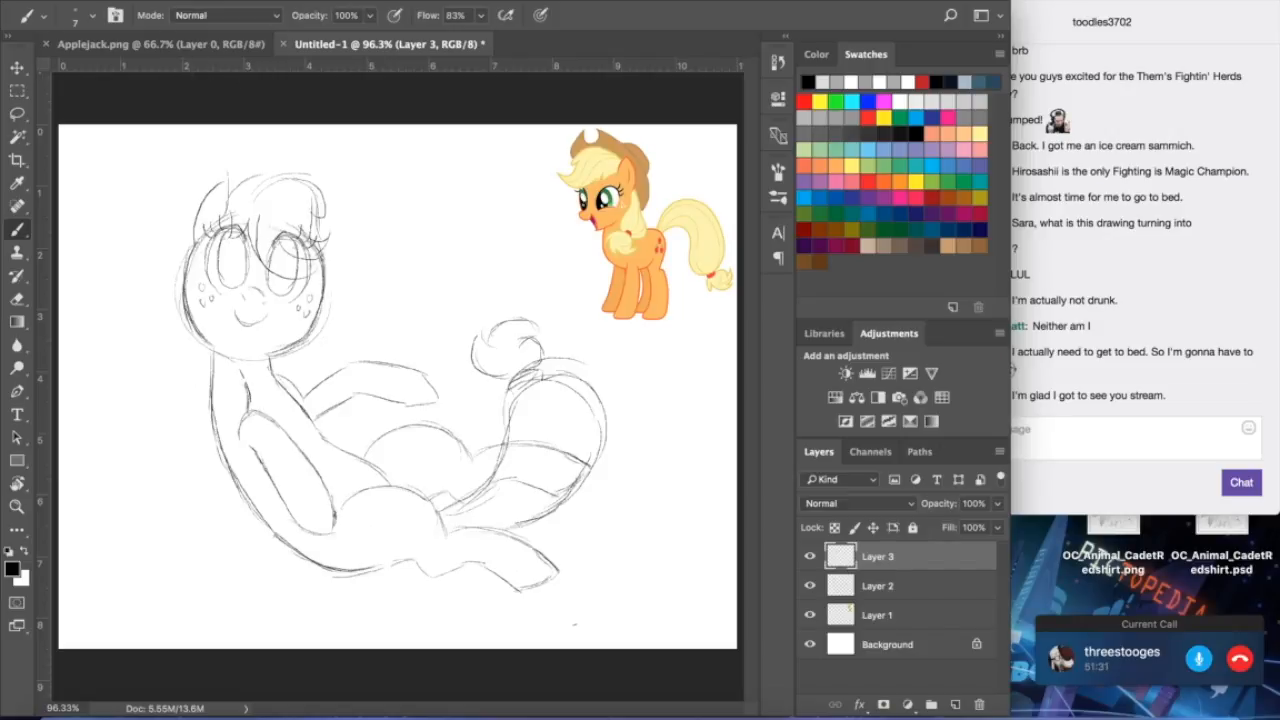
{"action": "left_click", "coordinate": [375, 0]}
{"action": "left_click", "coordinate": [346, 54]}
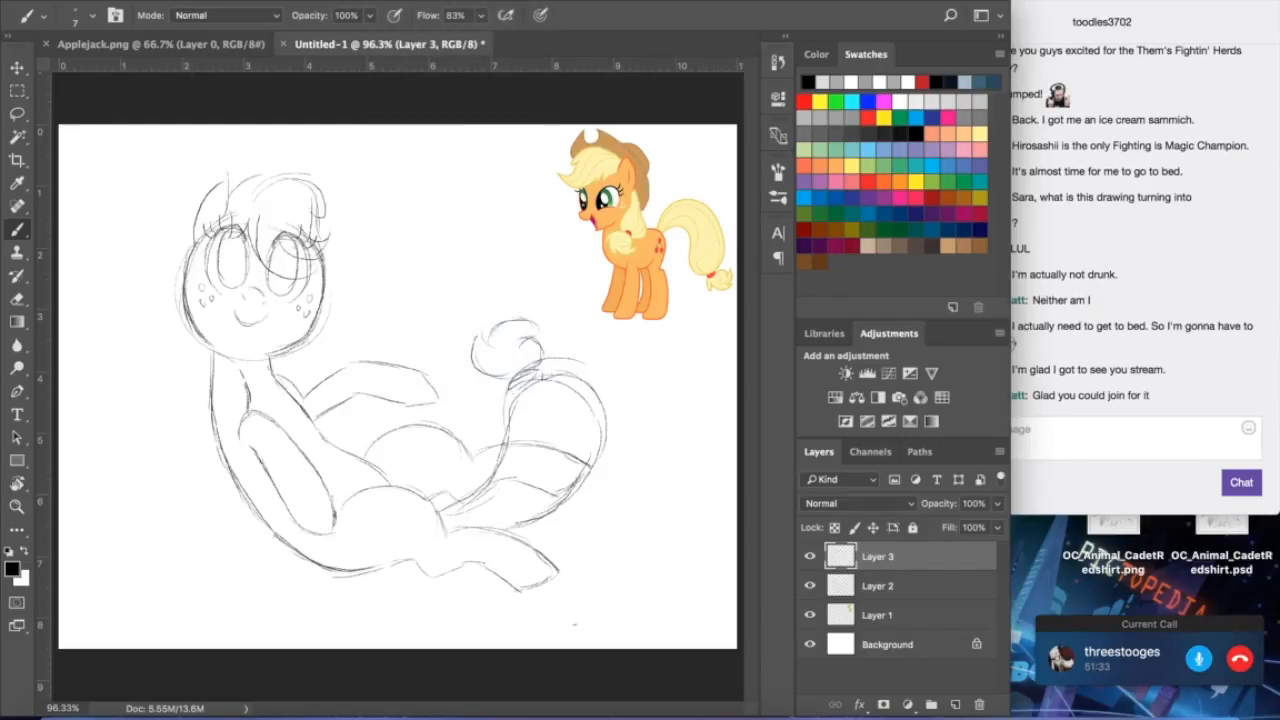
- Merge Layer 3 down into Layer 2 and move the merged sketch slightly right and down
{"action": "left_click", "coordinate": [295, 0]}
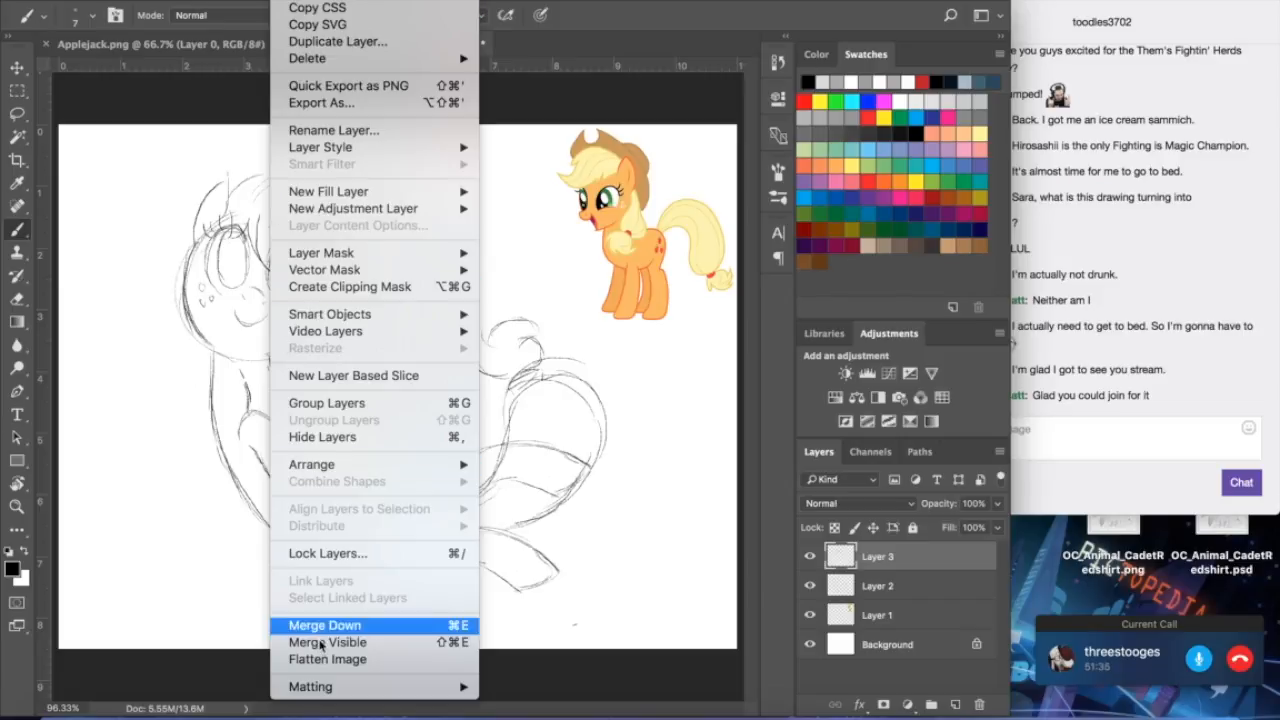
{"action": "left_click", "coordinate": [355, 625]}
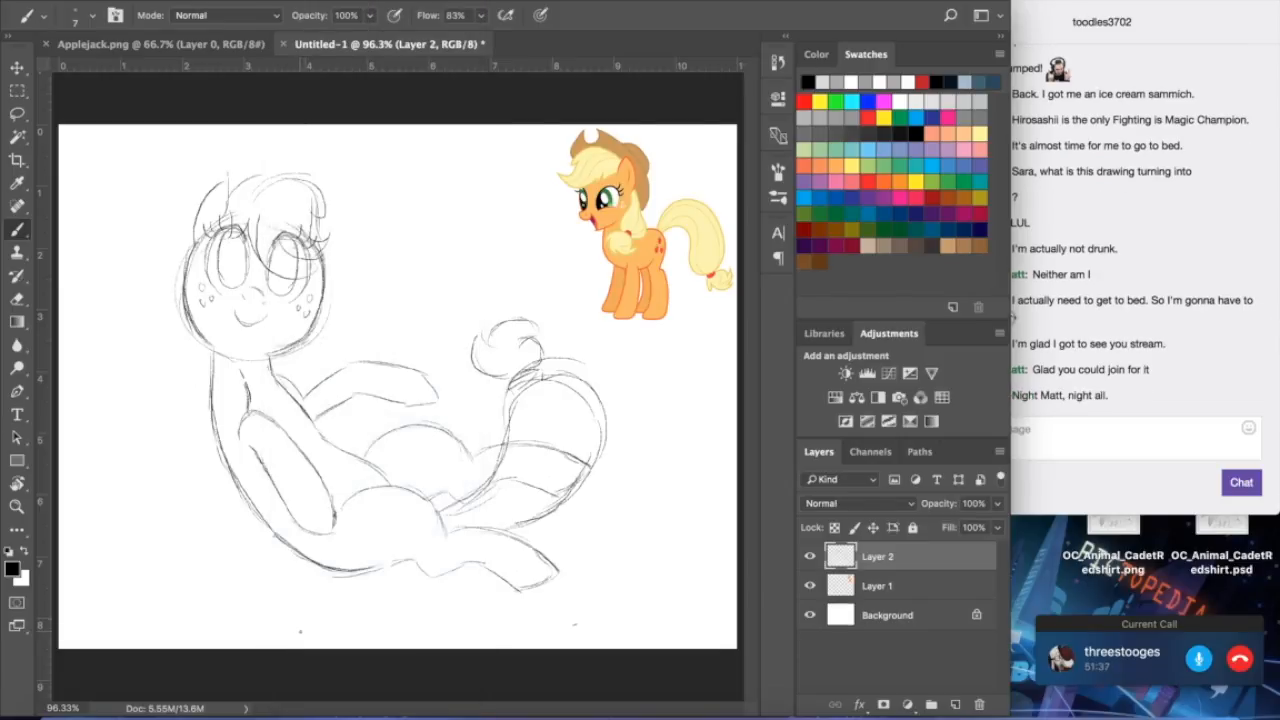
{"action": "left_click", "coordinate": [17, 67]}
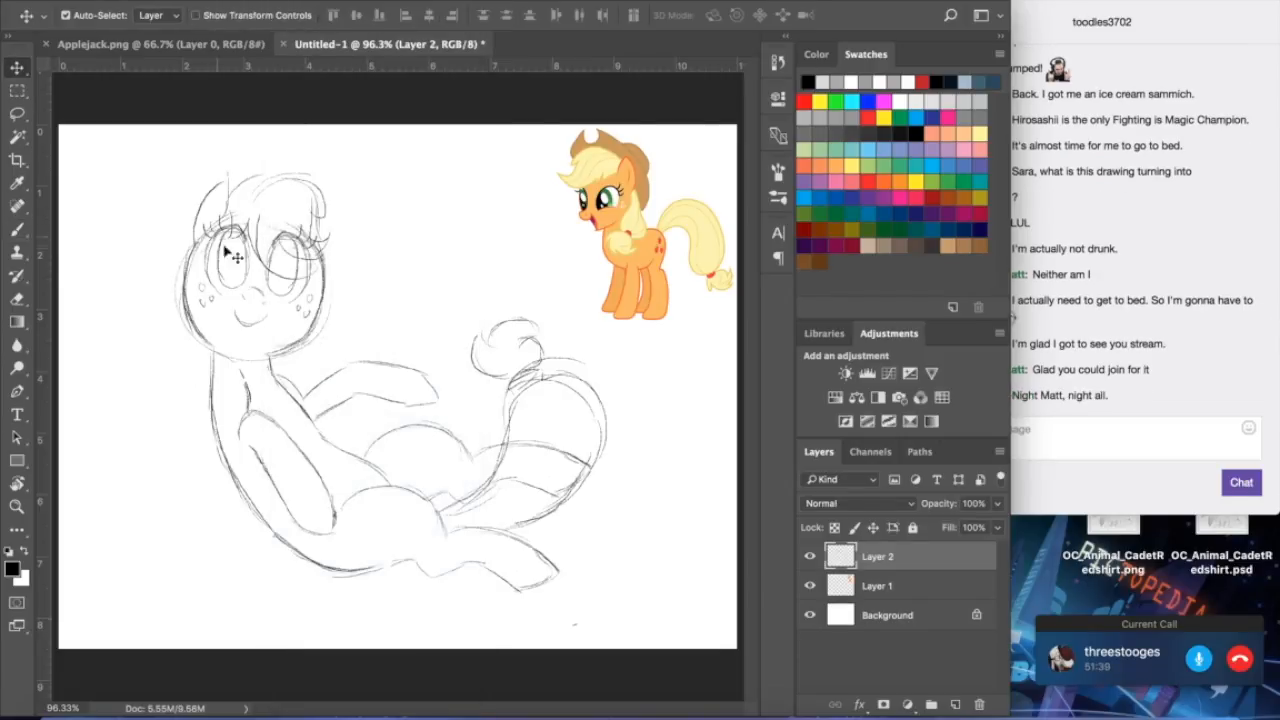
{"action": "left_click_drag", "start_coordinate": [281, 235], "coordinate": [289, 260]}
{"action": "left_click", "coordinate": [17, 229]}
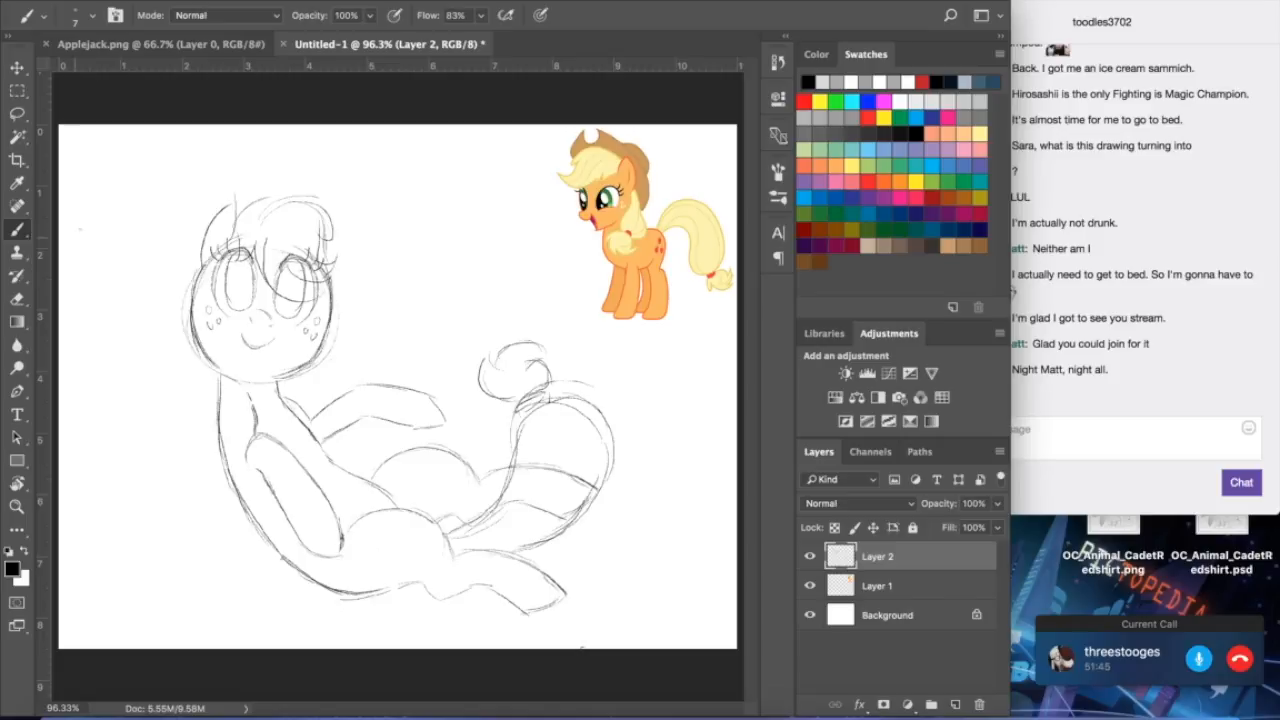
{"action": "left_click", "coordinate": [382, 0]}
{"action": "left_click", "coordinate": [382, 0]}
- Erase the hind leg lines that cross the inside of the tail
{"action": "left_click", "coordinate": [17, 298]}
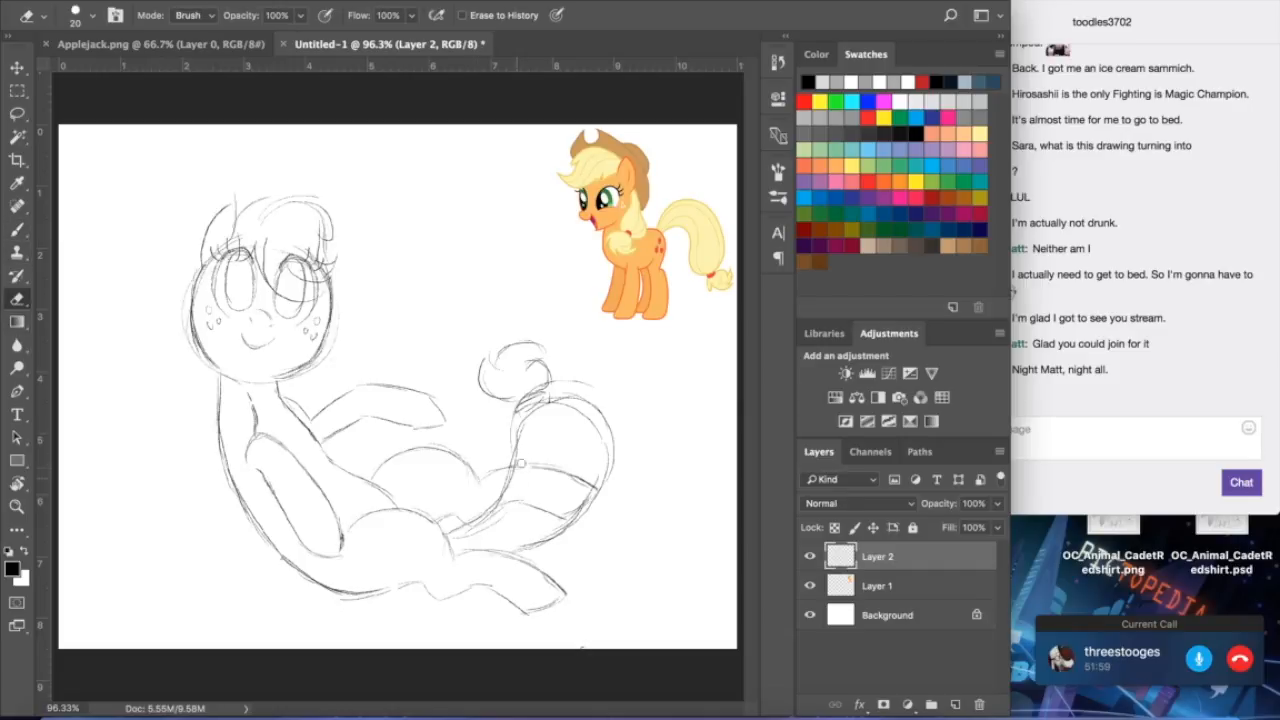
{"action": "mouse_move", "coordinate": [527, 462]}
{"action": "left_mouse_down"}
{"action": "mouse_move", "coordinate": [566, 486]}
{"action": "mouse_move", "coordinate": [598, 486]}
{"action": "mouse_move", "coordinate": [560, 514]}
{"action": "mouse_move", "coordinate": [511, 500]}
{"action": "left_mouse_up"}
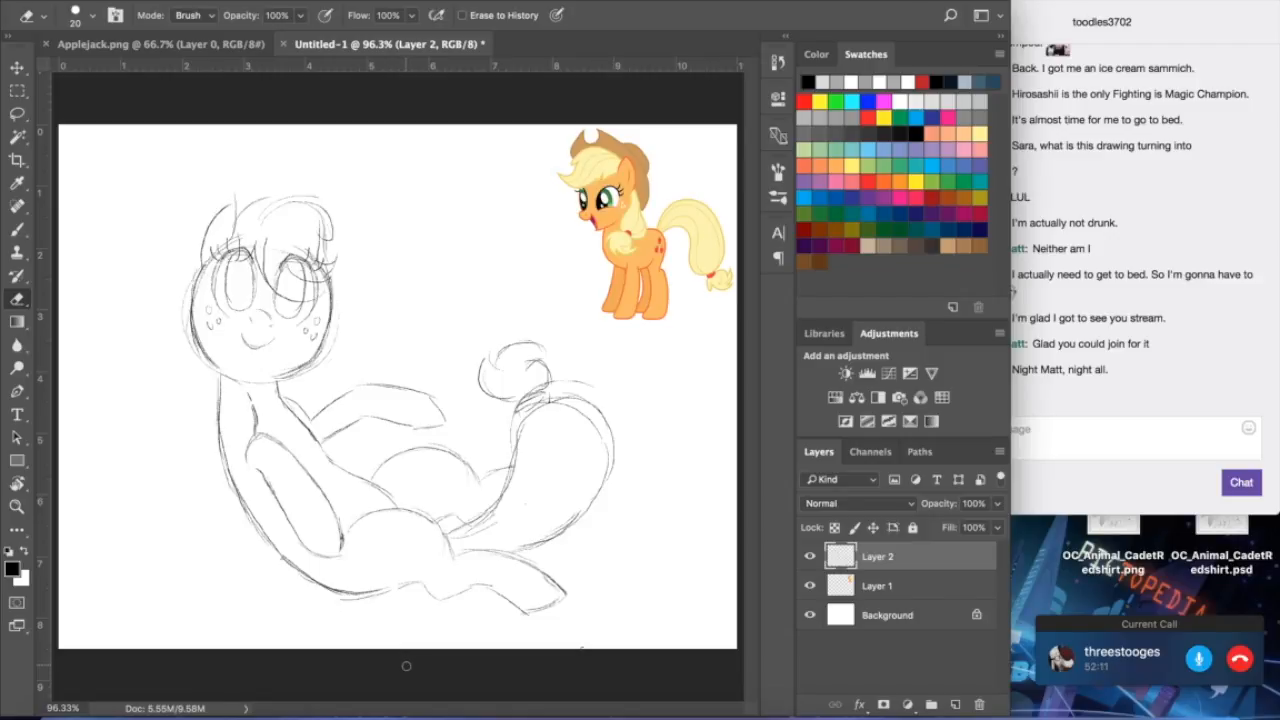
- Sketch the tied mane sweeping behind the right side of the head and neck, ending in a flared tuft beyond the band
{"action": "left_click", "coordinate": [17, 228]}
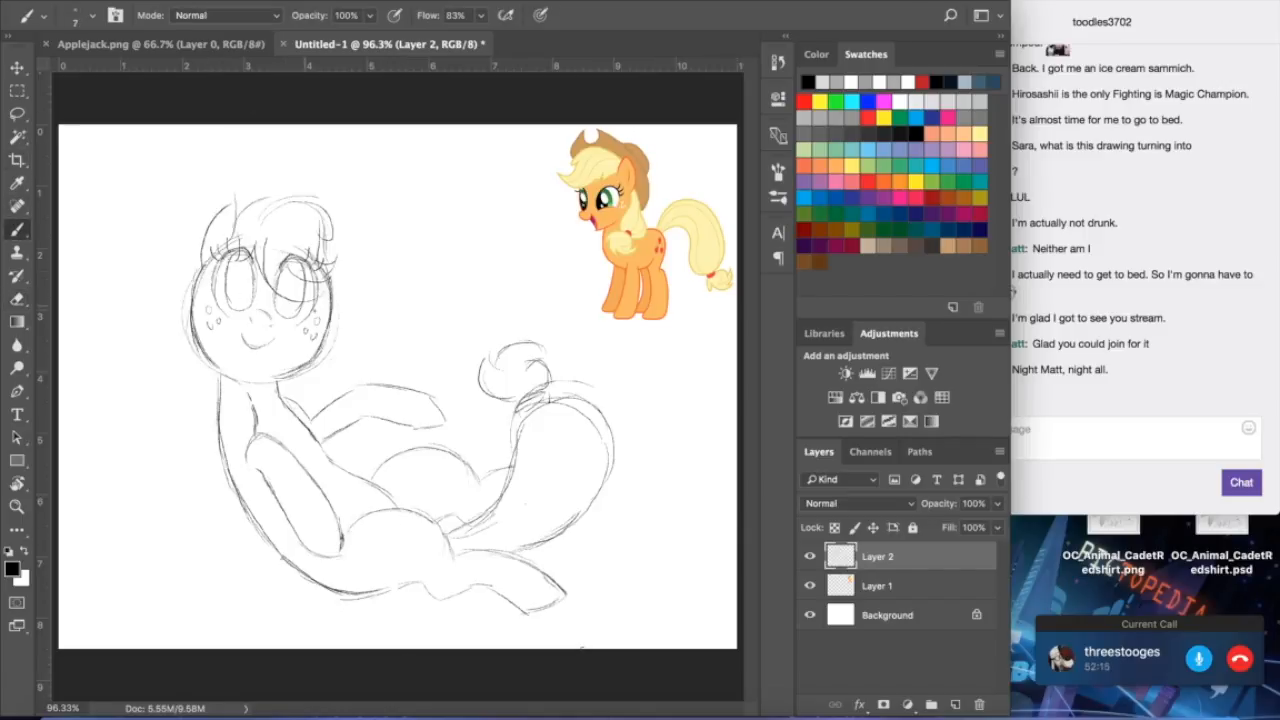
{"action": "mouse_move", "coordinate": [334, 328]}
{"action": "left_mouse_down"}
{"action": "mouse_move", "coordinate": [382, 354]}
{"action": "mouse_move", "coordinate": [376, 384]}
{"action": "left_mouse_up"}
{"action": "left_click_drag", "start_coordinate": [393, 346], "coordinate": [382, 375]}
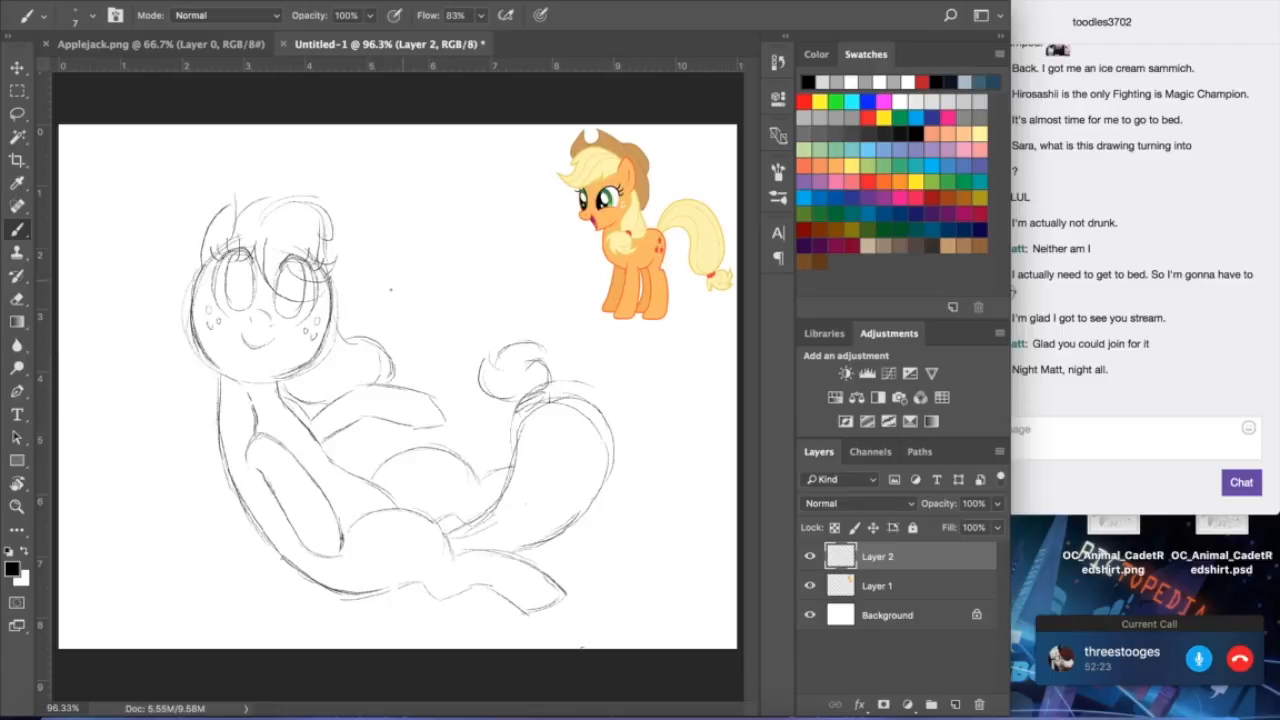
{"action": "mouse_move", "coordinate": [377, 332]}
{"action": "left_mouse_down"}
{"action": "mouse_move", "coordinate": [413, 309]}
{"action": "mouse_move", "coordinate": [382, 335]}
{"action": "mouse_move", "coordinate": [422, 354]}
{"action": "left_mouse_up"}
{"action": "left_click_drag", "start_coordinate": [412, 324], "coordinate": [418, 350]}
{"action": "mouse_move", "coordinate": [347, 284]}
{"action": "left_mouse_down"}
{"action": "mouse_move", "coordinate": [353, 344]}
{"action": "mouse_move", "coordinate": [385, 341]}
{"action": "mouse_move", "coordinate": [394, 376]}
{"action": "left_mouse_up"}
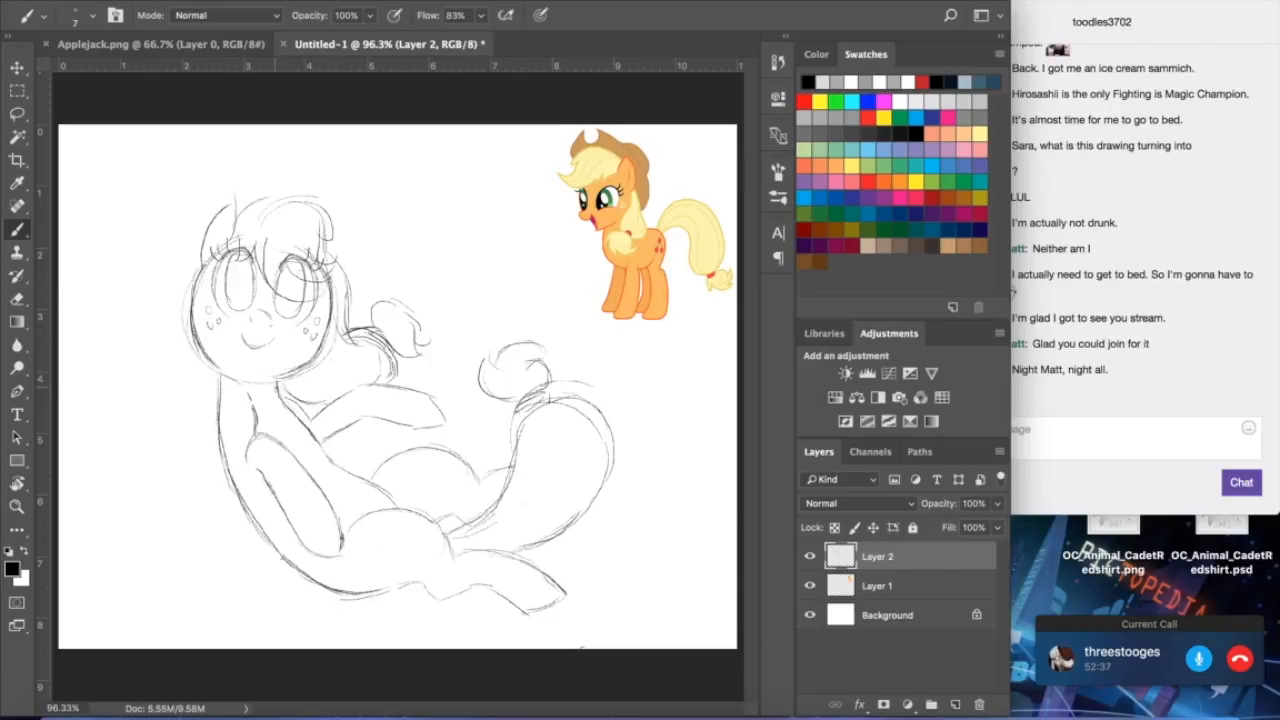
{"action": "left_click_drag", "start_coordinate": [316, 408], "coordinate": [294, 406]}
- Select the head and mane and enlarge them to 104.64% width and 104.03% height
{"action": "left_click", "coordinate": [17, 113]}
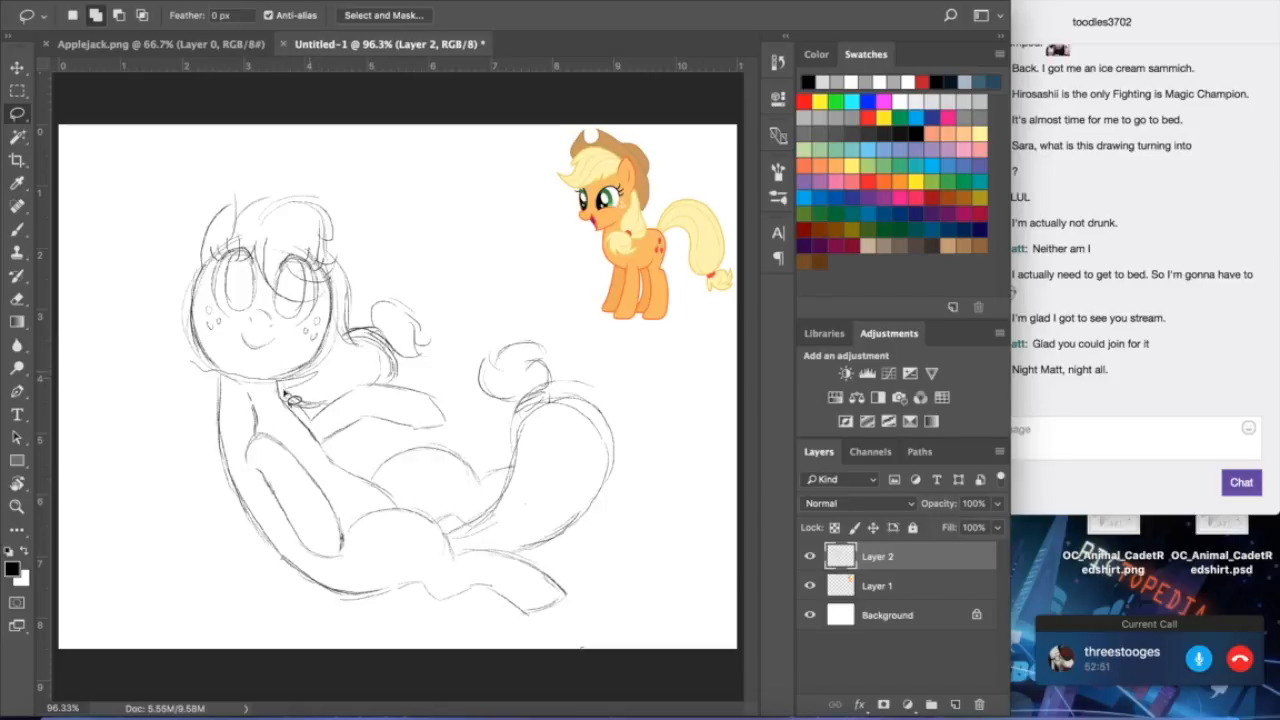
{"action": "mouse_move", "coordinate": [322, 416]}
{"action": "left_mouse_down"}
{"action": "mouse_move", "coordinate": [404, 380]}
{"action": "mouse_move", "coordinate": [451, 312]}
{"action": "mouse_move", "coordinate": [298, 173]}
{"action": "mouse_move", "coordinate": [161, 222]}
{"action": "mouse_move", "coordinate": [218, 388]}
{"action": "left_mouse_up"}
{"action": "left_click", "coordinate": [197, 1]}
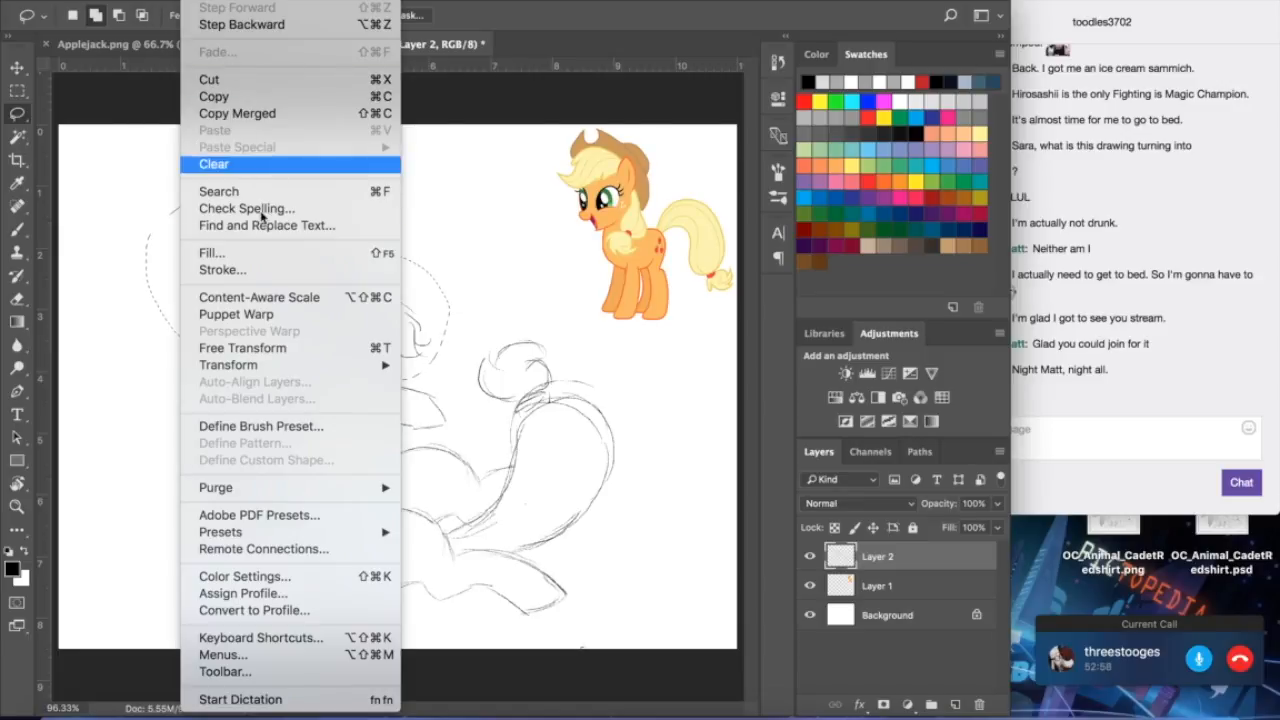
{"action": "left_click", "coordinate": [236, 348]}
{"action": "left_click_drag", "start_coordinate": [450, 162], "coordinate": [463, 154]}
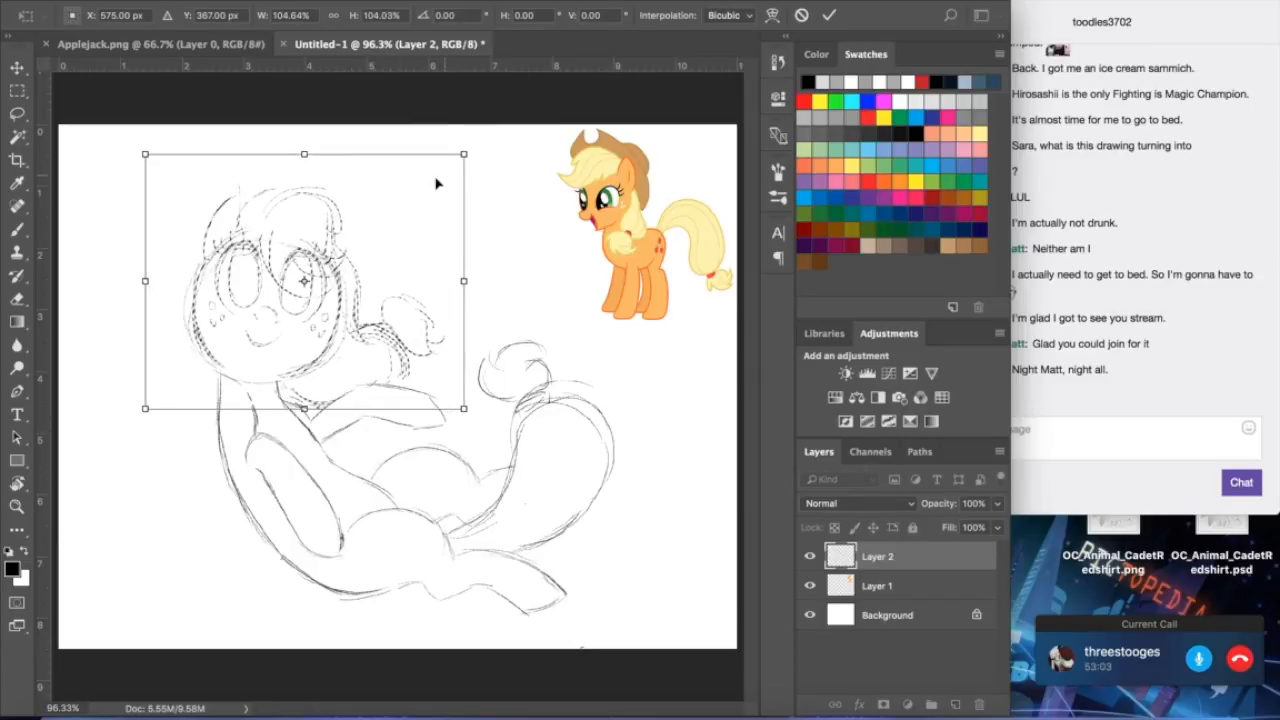
- Nudge the enlarged head 7 px left, apply the transform, and deselect it
{"action": "key", "text": "Left"}
{"action": "key", "text": "Left"}
{"action": "key", "text": "Left"}
{"action": "key", "text": "Left"}
{"action": "key", "text": "Left"}
{"action": "key", "text": "Left"}
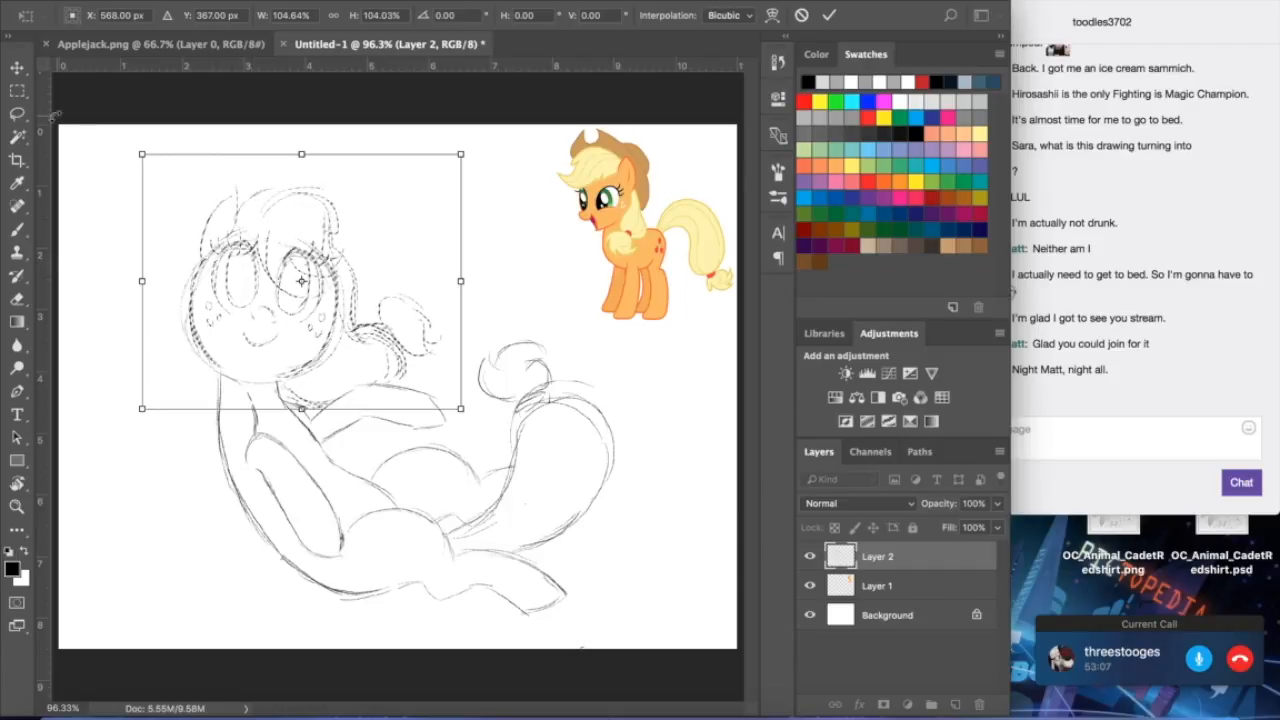
{"action": "left_click", "coordinate": [17, 67]}
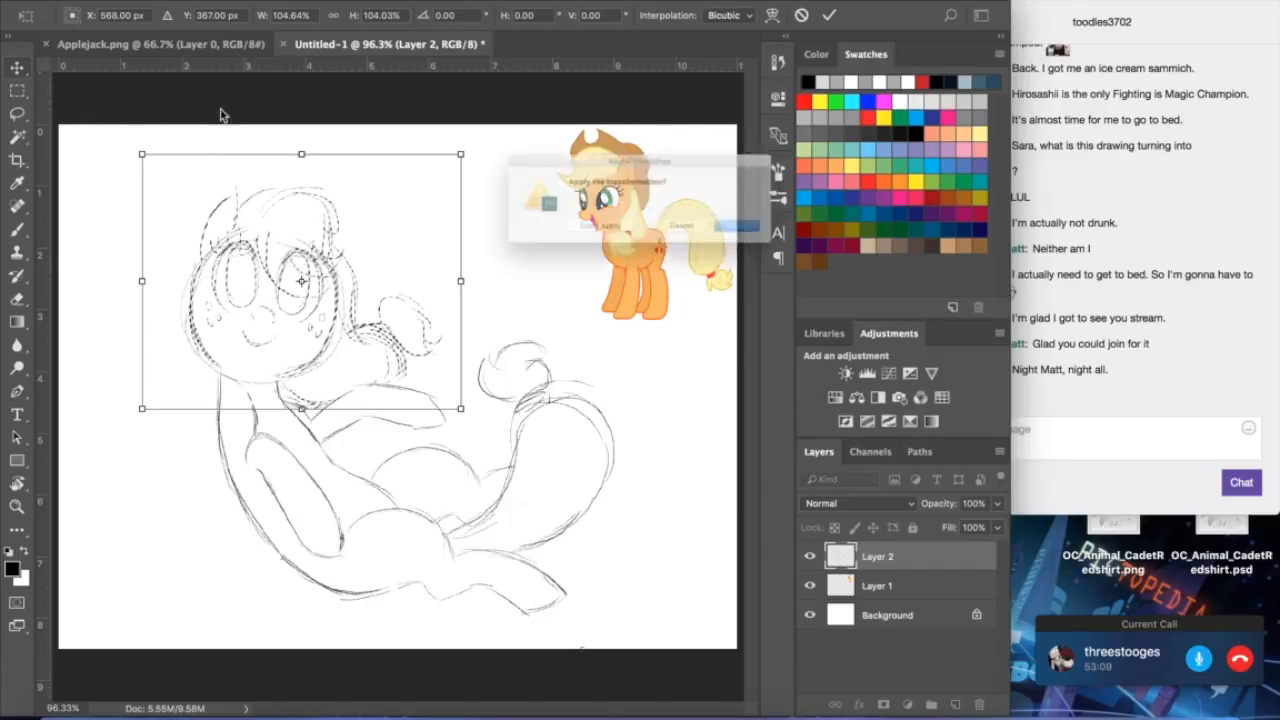
{"action": "left_click", "coordinate": [790, 236]}
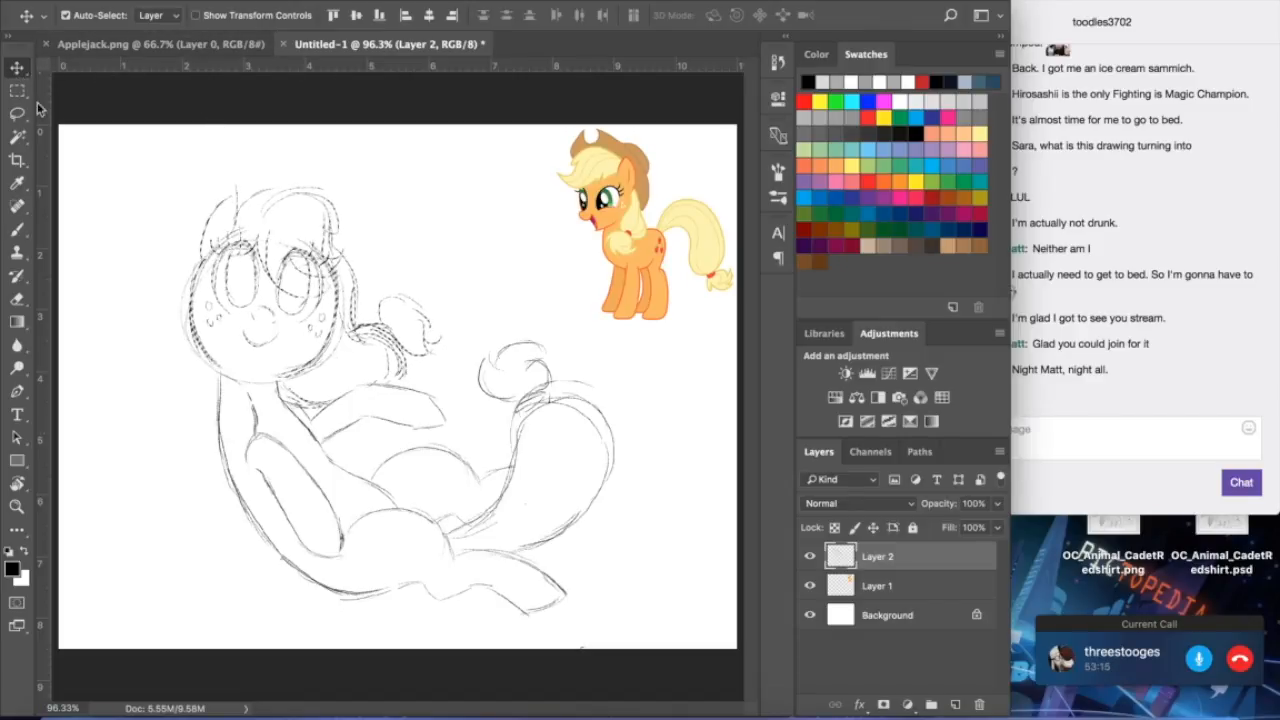
{"action": "left_click", "coordinate": [380, 10]}
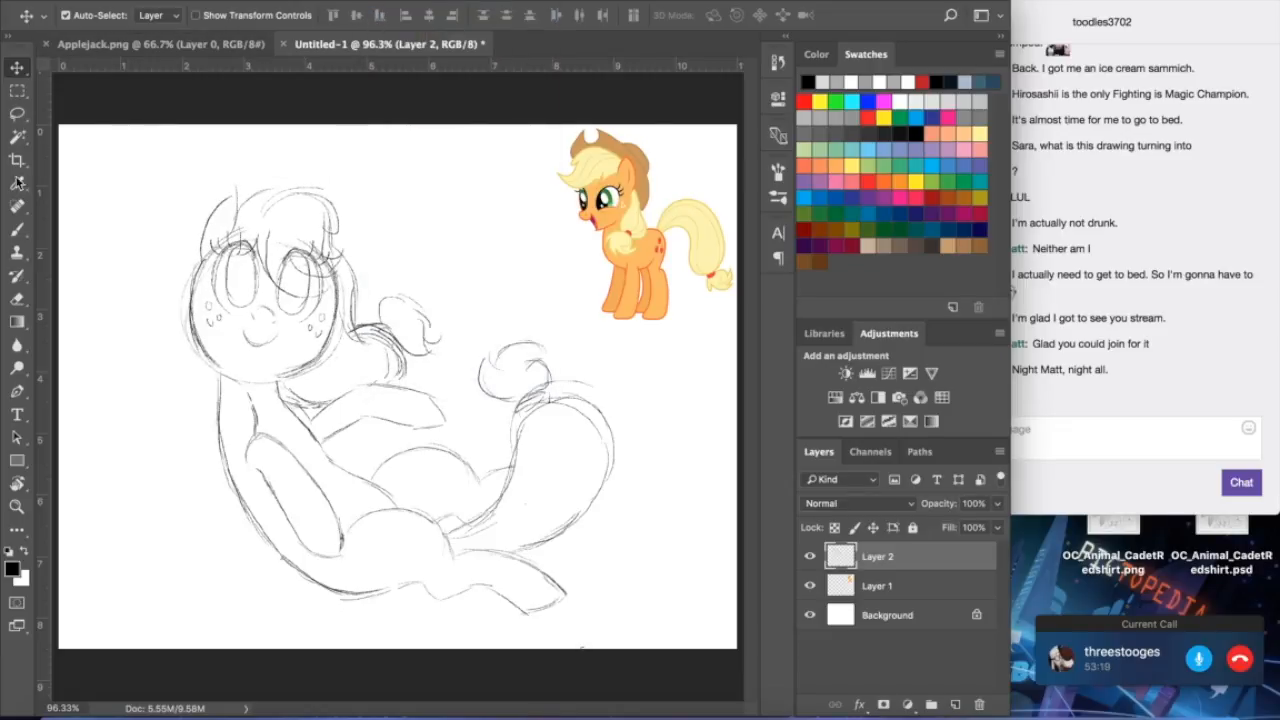
- Erase overlapping sketch lines around the chin and mane, and strengthen the face contour along the right cheek and jaw
{"action": "left_click", "coordinate": [17, 298]}
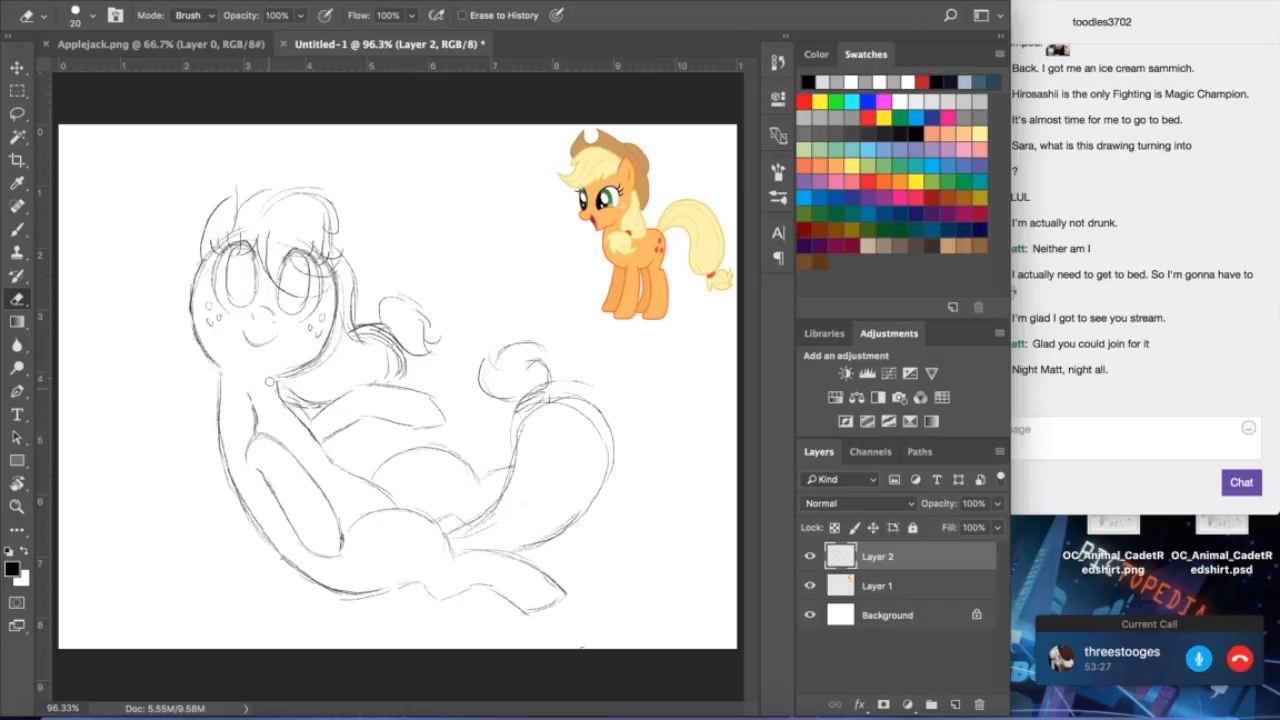
{"action": "key", "text": "b"}
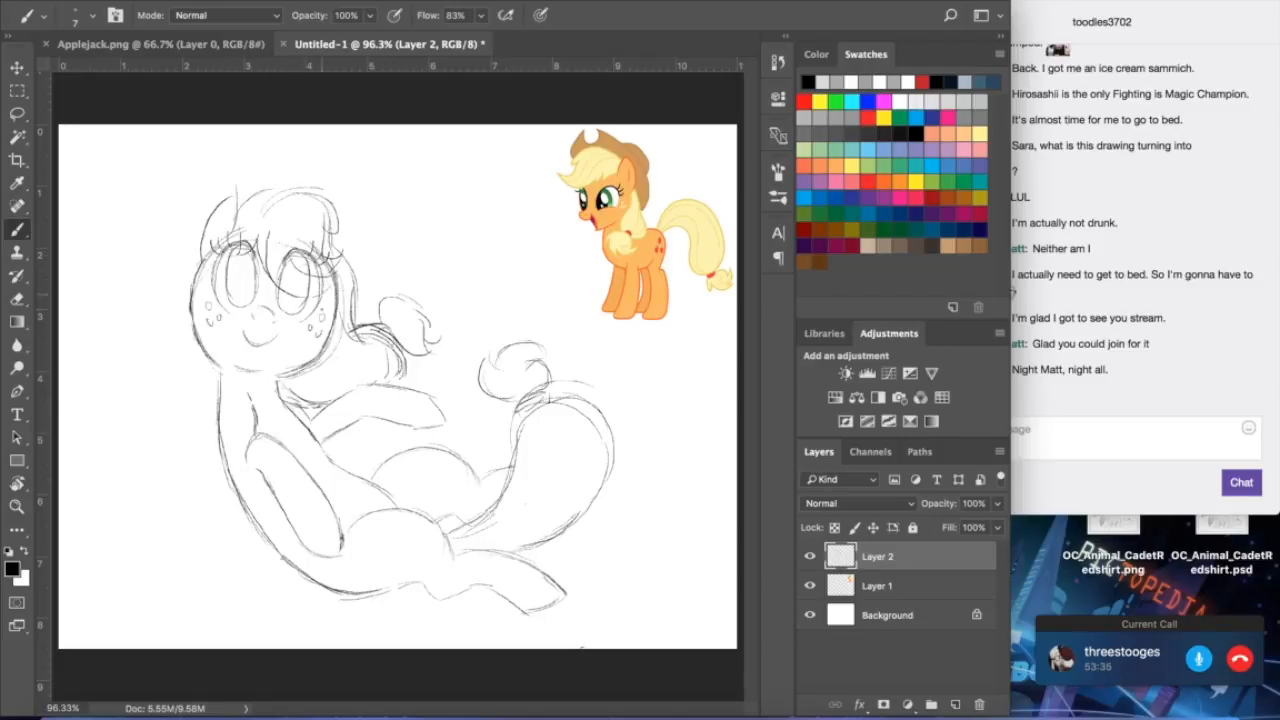
{"action": "mouse_move", "coordinate": [334, 271]}
{"action": "left_mouse_down"}
{"action": "mouse_move", "coordinate": [325, 344]}
{"action": "mouse_move", "coordinate": [286, 372]}
{"action": "left_mouse_up"}
{"action": "left_click", "coordinate": [17, 298]}
{"action": "mouse_move", "coordinate": [305, 384]}
{"action": "left_mouse_down"}
{"action": "mouse_move", "coordinate": [342, 318]}
{"action": "mouse_move", "coordinate": [352, 340]}
{"action": "left_mouse_up"}
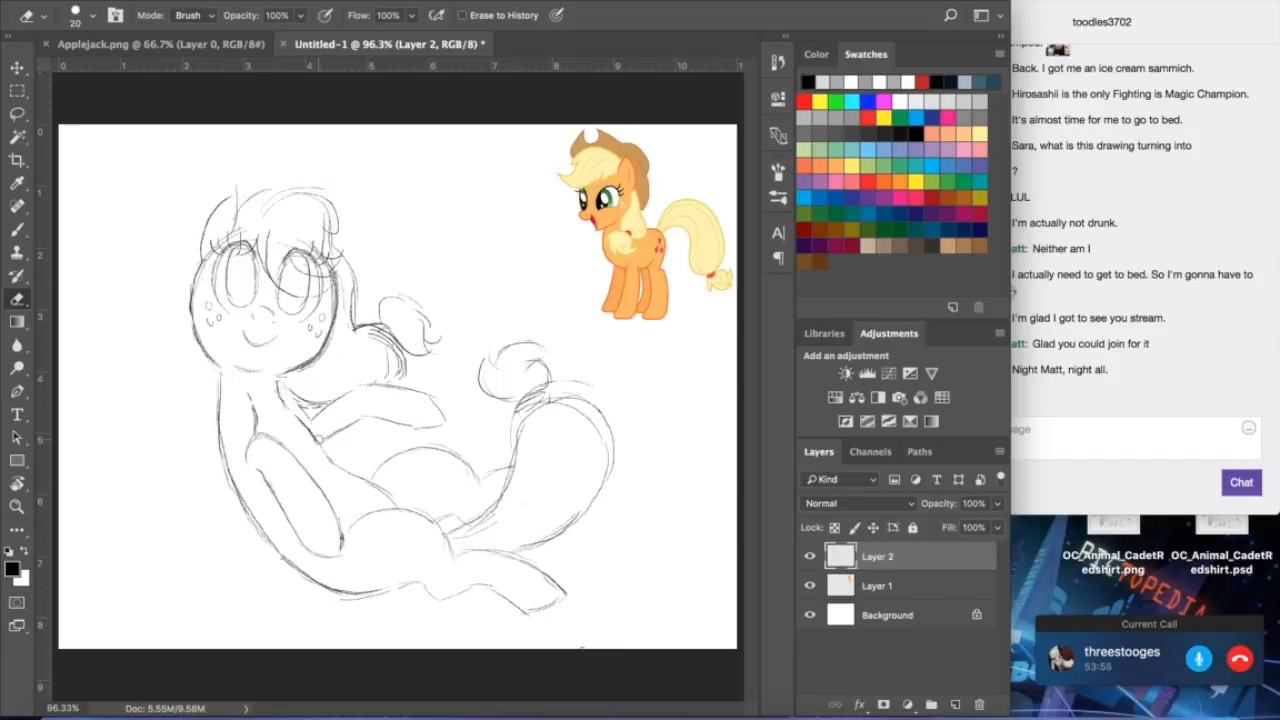
- Sketch a cowboy hat behind the head, with a notched peak and a wide brim curving down past both cheeks
{"action": "left_click", "coordinate": [17, 229]}
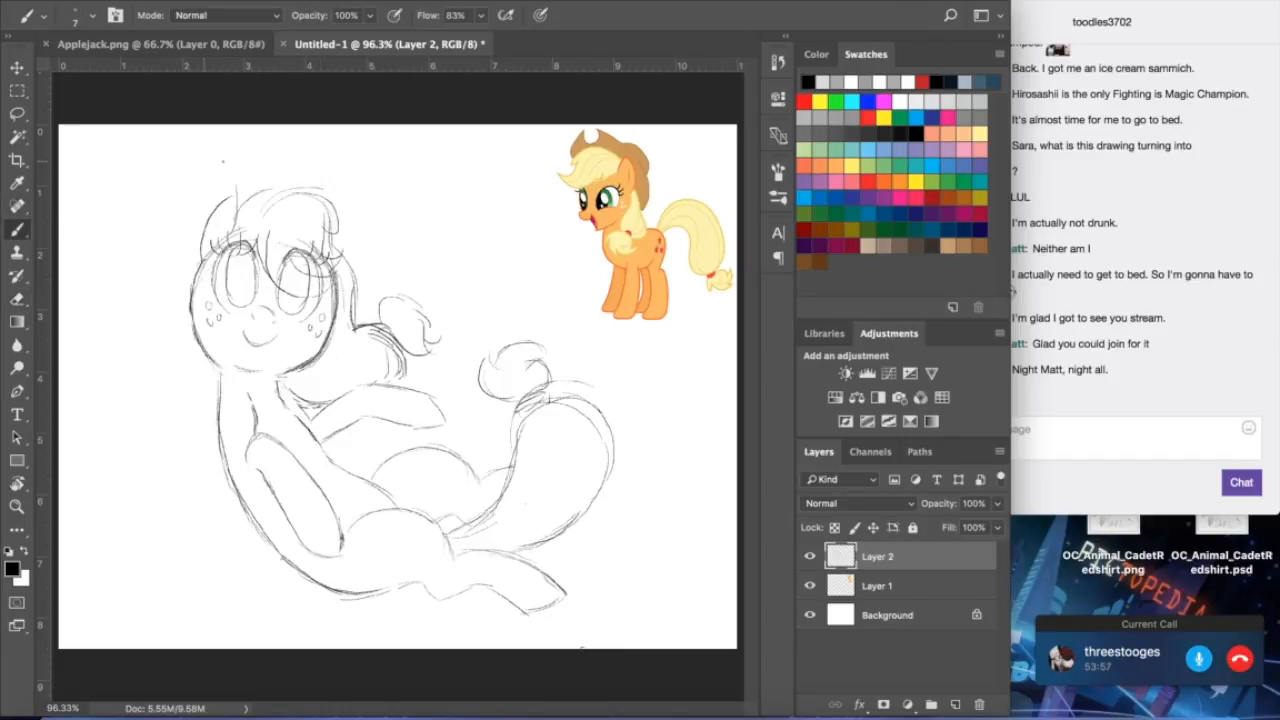
{"action": "mouse_move", "coordinate": [274, 143]}
{"action": "left_mouse_down"}
{"action": "mouse_move", "coordinate": [311, 143]}
{"action": "mouse_move", "coordinate": [175, 305]}
{"action": "left_mouse_up"}
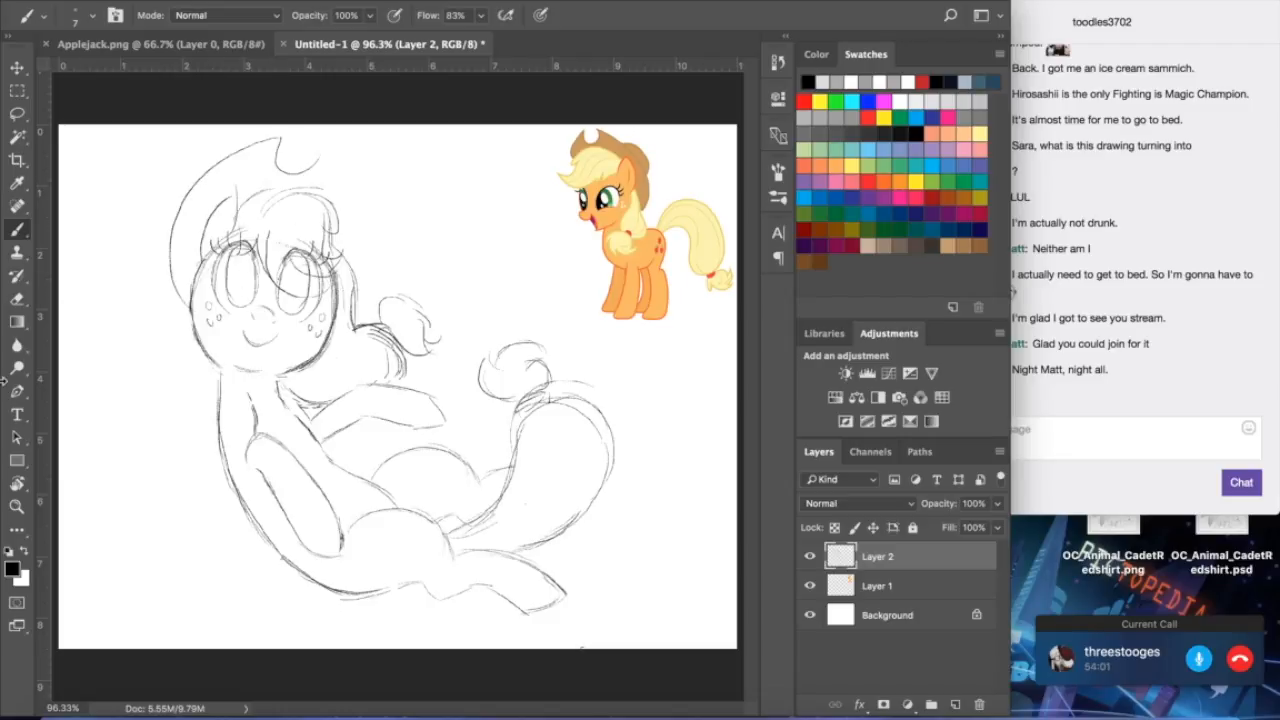
{"action": "key", "text": "ctrl+z"}
{"action": "left_click_drag", "start_coordinate": [280, 140], "coordinate": [183, 300]}
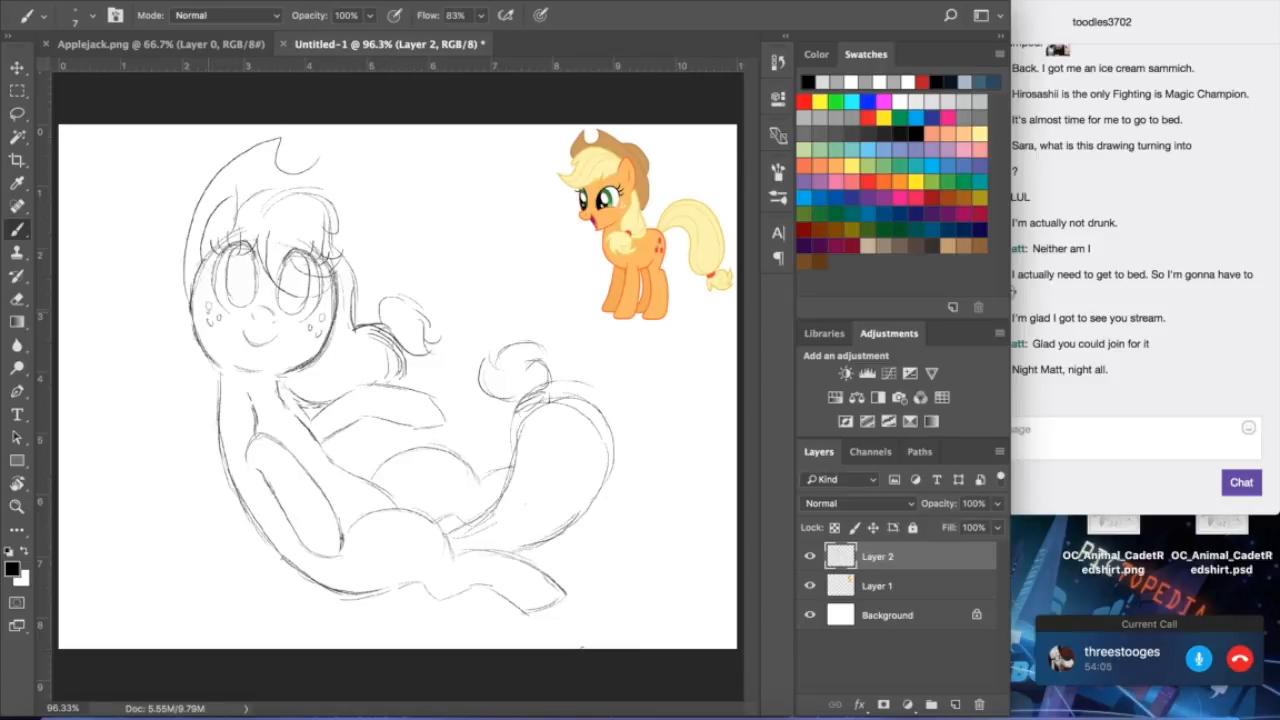
{"action": "key", "text": "ctrl+z"}
{"action": "left_click_drag", "start_coordinate": [284, 136], "coordinate": [182, 305]}
{"action": "key", "text": "ctrl+z"}
{"action": "left_click_drag", "start_coordinate": [279, 137], "coordinate": [190, 372]}
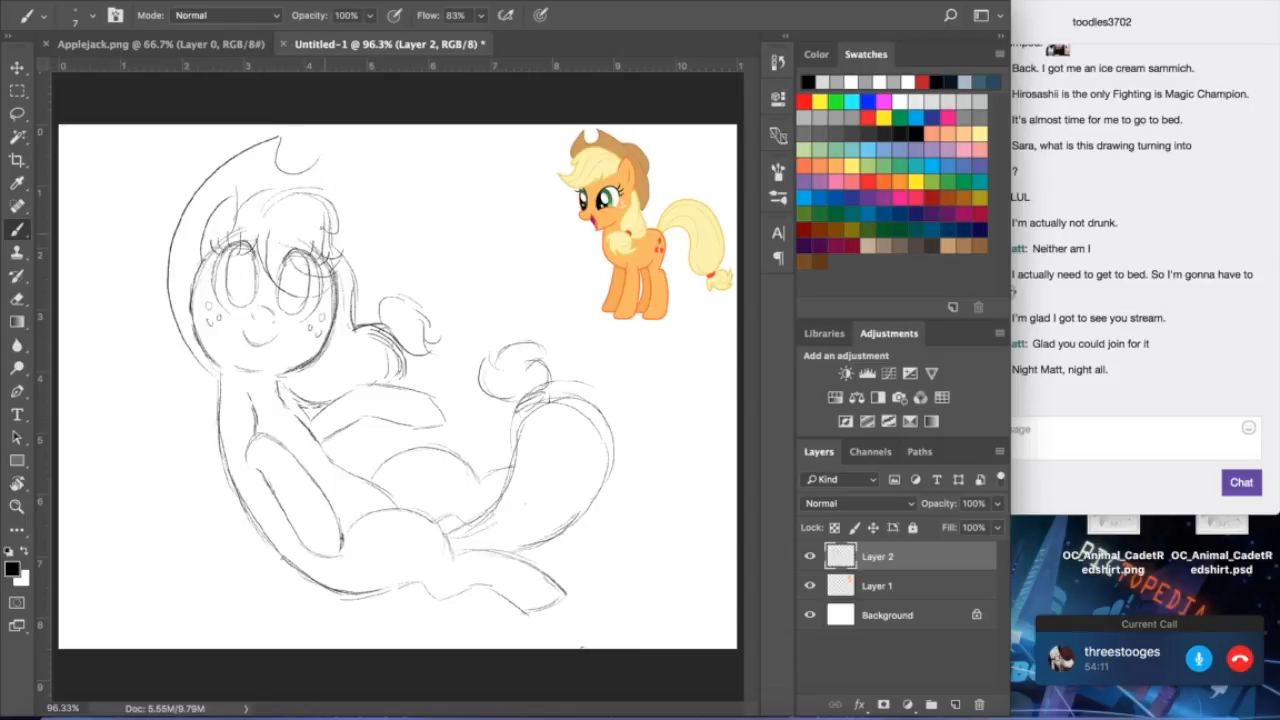
{"action": "left_click_drag", "start_coordinate": [321, 146], "coordinate": [365, 318]}
- Erase the part of the right eye covered by the forelock, and add a short lower lip stroke beneath the smile
{"action": "left_click", "coordinate": [14, 298]}
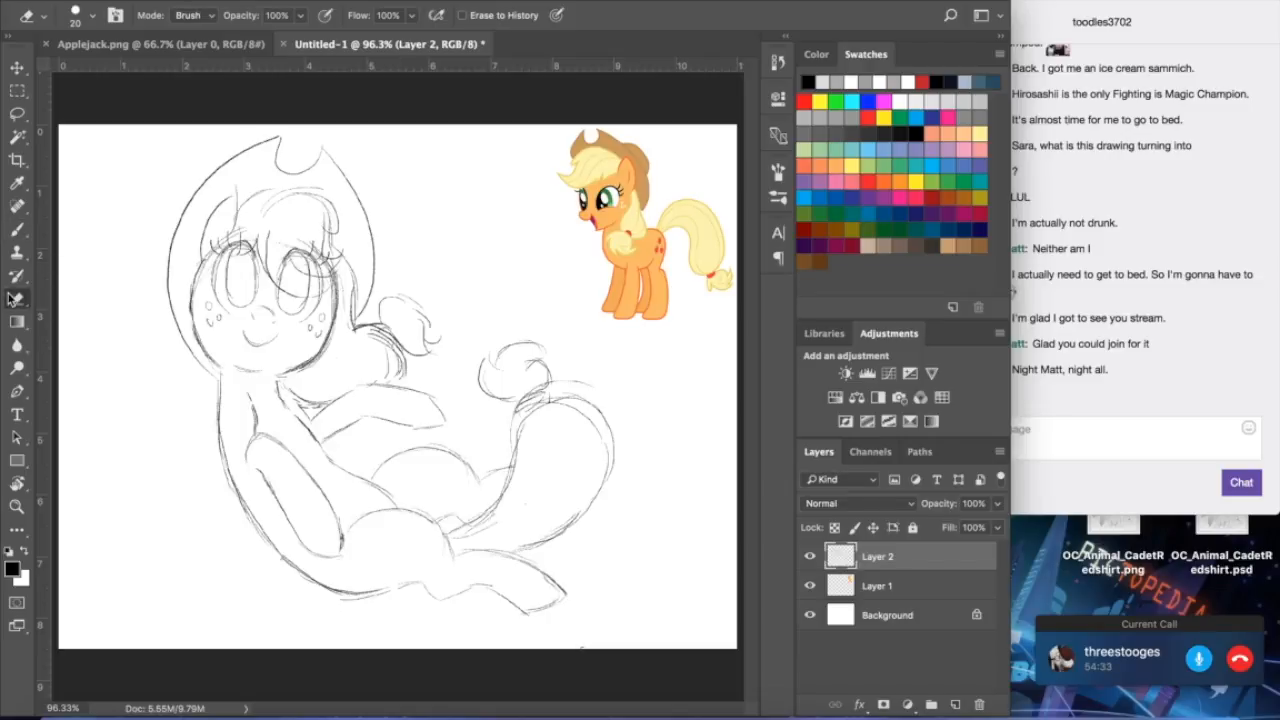
{"action": "mouse_move", "coordinate": [276, 266]}
{"action": "left_mouse_down"}
{"action": "mouse_move", "coordinate": [286, 281]}
{"action": "mouse_move", "coordinate": [283, 252]}
{"action": "mouse_move", "coordinate": [318, 258]}
{"action": "mouse_move", "coordinate": [313, 290]}
{"action": "left_mouse_up"}
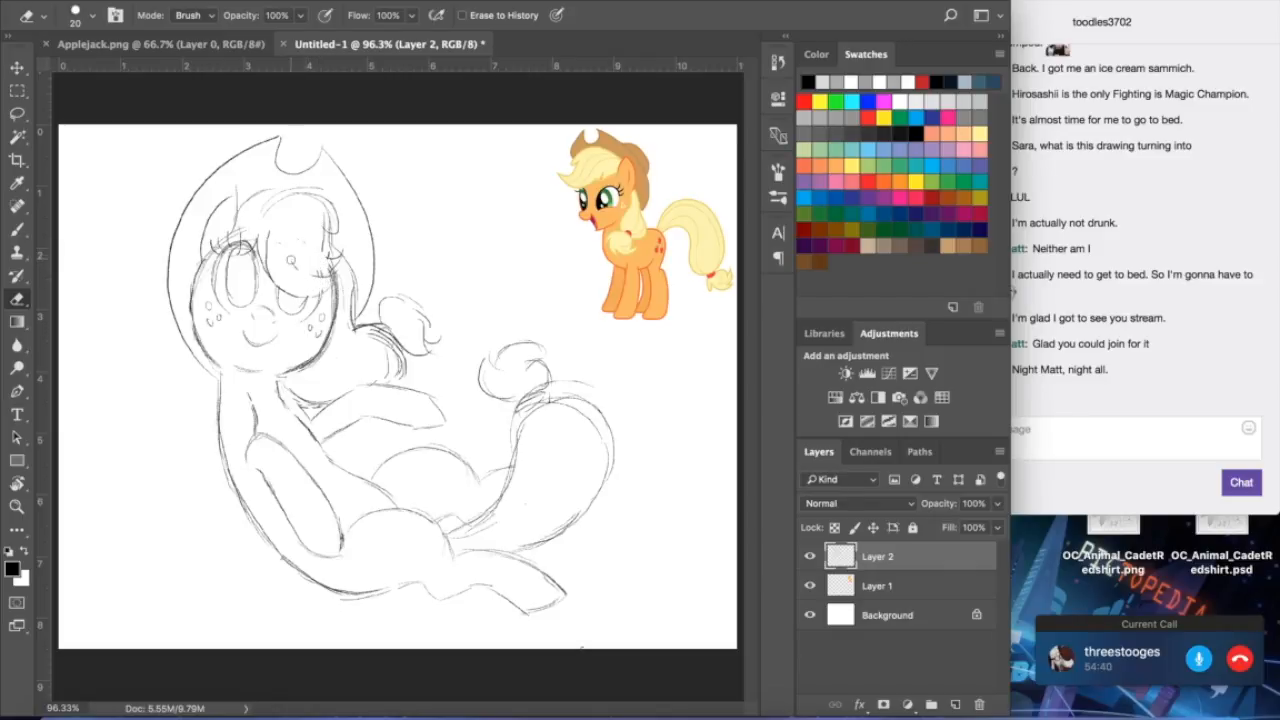
{"action": "left_click", "coordinate": [17, 229]}
{"action": "left_click_drag", "start_coordinate": [248, 347], "coordinate": [264, 351]}
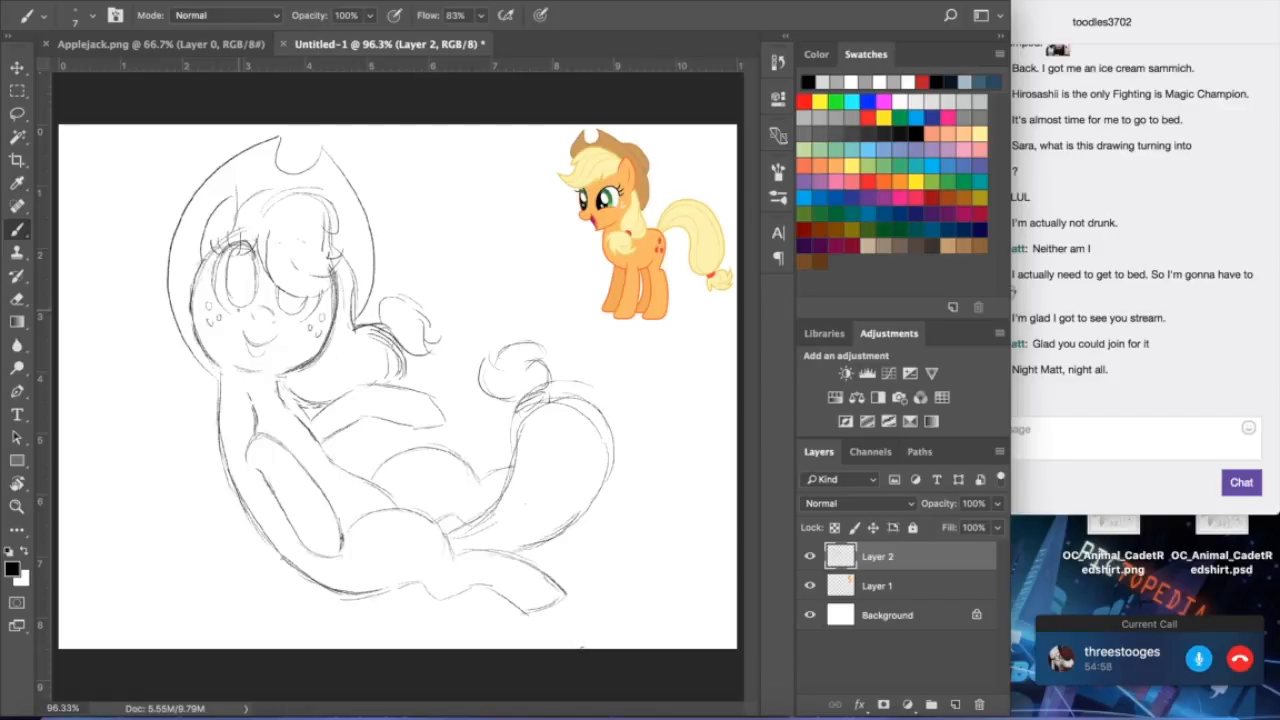
- Try a darker outline and pupil on the left eye, and undo those strokes
{"action": "left_click", "coordinate": [17, 299]}
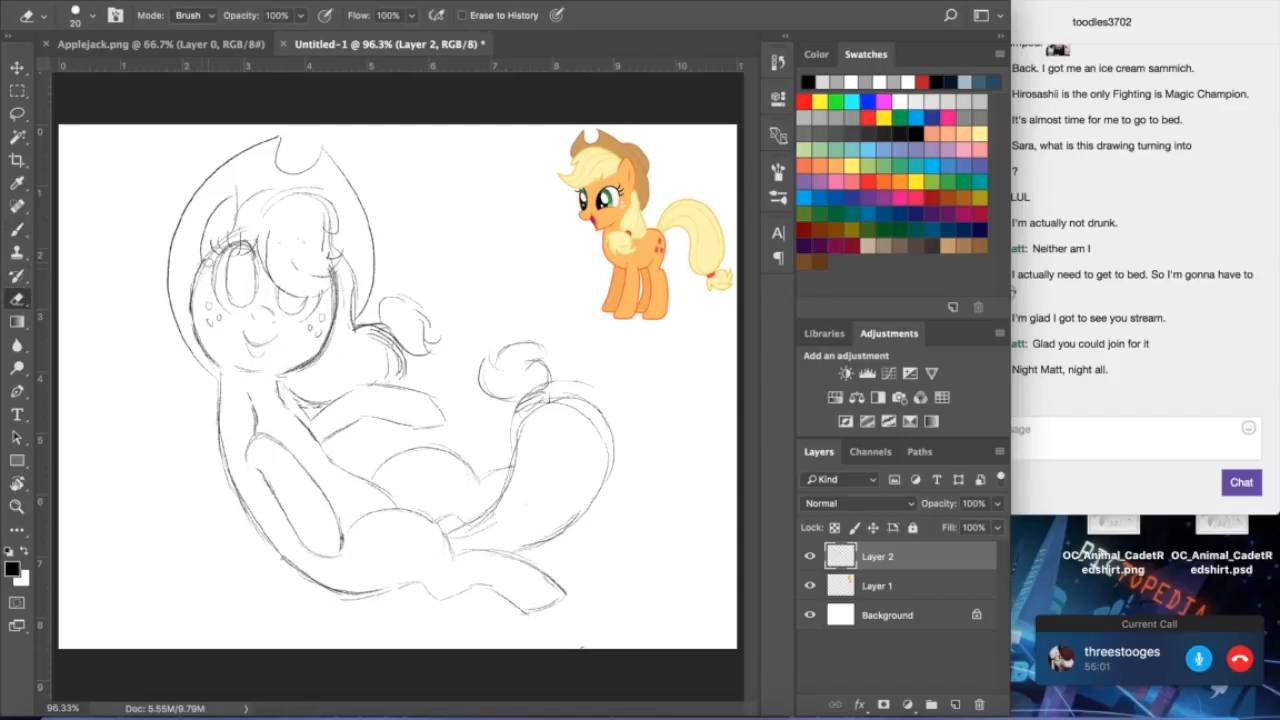
{"action": "left_click", "coordinate": [22, 230]}
{"action": "left_click_drag", "start_coordinate": [237, 246], "coordinate": [225, 305]}
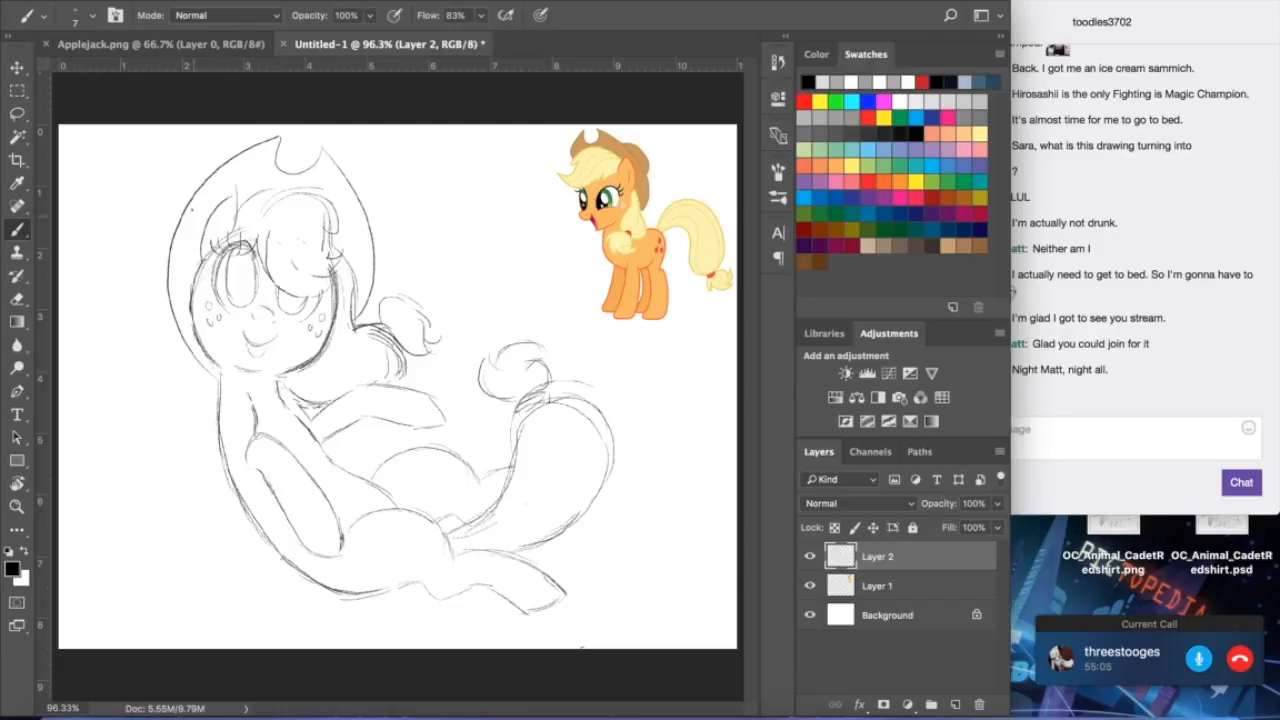
{"action": "key", "text": "ctrl+z"}
{"action": "mouse_move", "coordinate": [236, 248]}
{"action": "left_mouse_down"}
{"action": "mouse_move", "coordinate": [225, 276]}
{"action": "mouse_move", "coordinate": [242, 306]}
{"action": "mouse_move", "coordinate": [254, 282]}
{"action": "mouse_move", "coordinate": [246, 248]}
{"action": "mouse_move", "coordinate": [226, 294]}
{"action": "mouse_move", "coordinate": [252, 258]}
{"action": "left_mouse_up"}
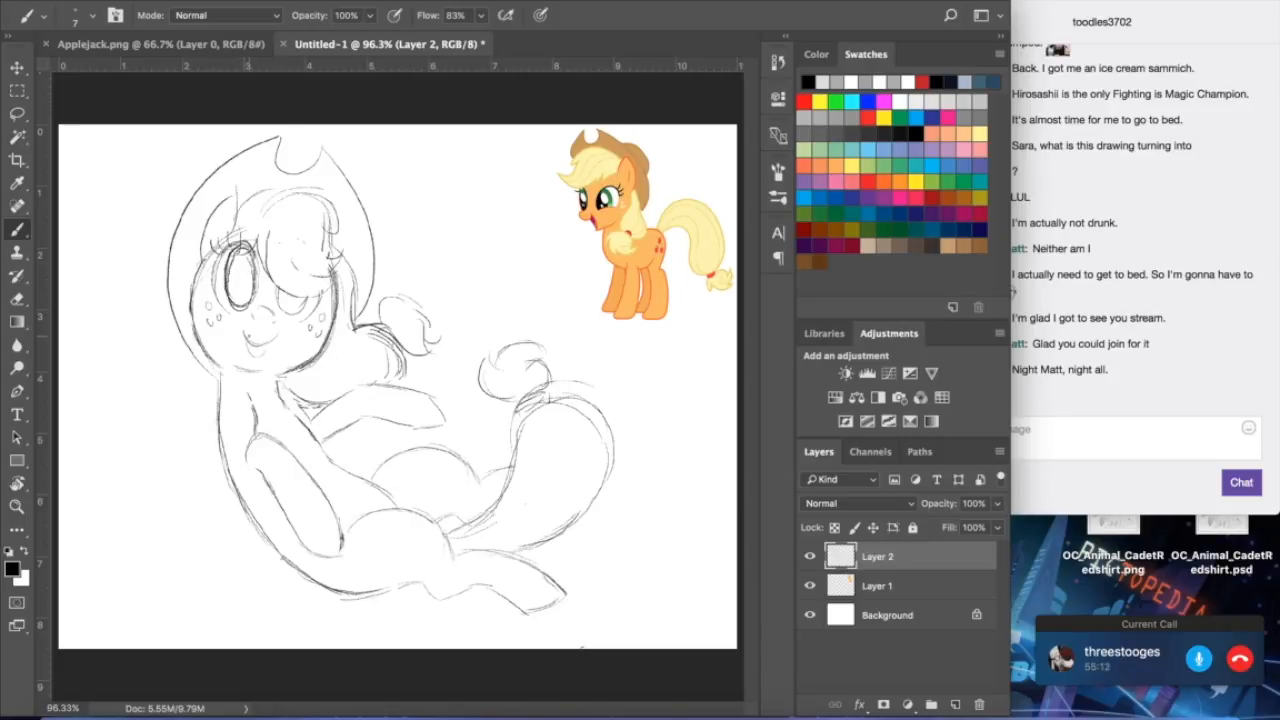
{"action": "mouse_move", "coordinate": [238, 264]}
{"action": "left_mouse_down"}
{"action": "mouse_move", "coordinate": [248, 296]}
{"action": "mouse_move", "coordinate": [244, 260]}
{"action": "mouse_move", "coordinate": [240, 290]}
{"action": "mouse_move", "coordinate": [250, 266]}
{"action": "mouse_move", "coordinate": [440, 250]}
{"action": "mouse_move", "coordinate": [260, 440]}
{"action": "mouse_move", "coordinate": [420, 330]}
{"action": "mouse_move", "coordinate": [520, 405]}
{"action": "left_mouse_up"}
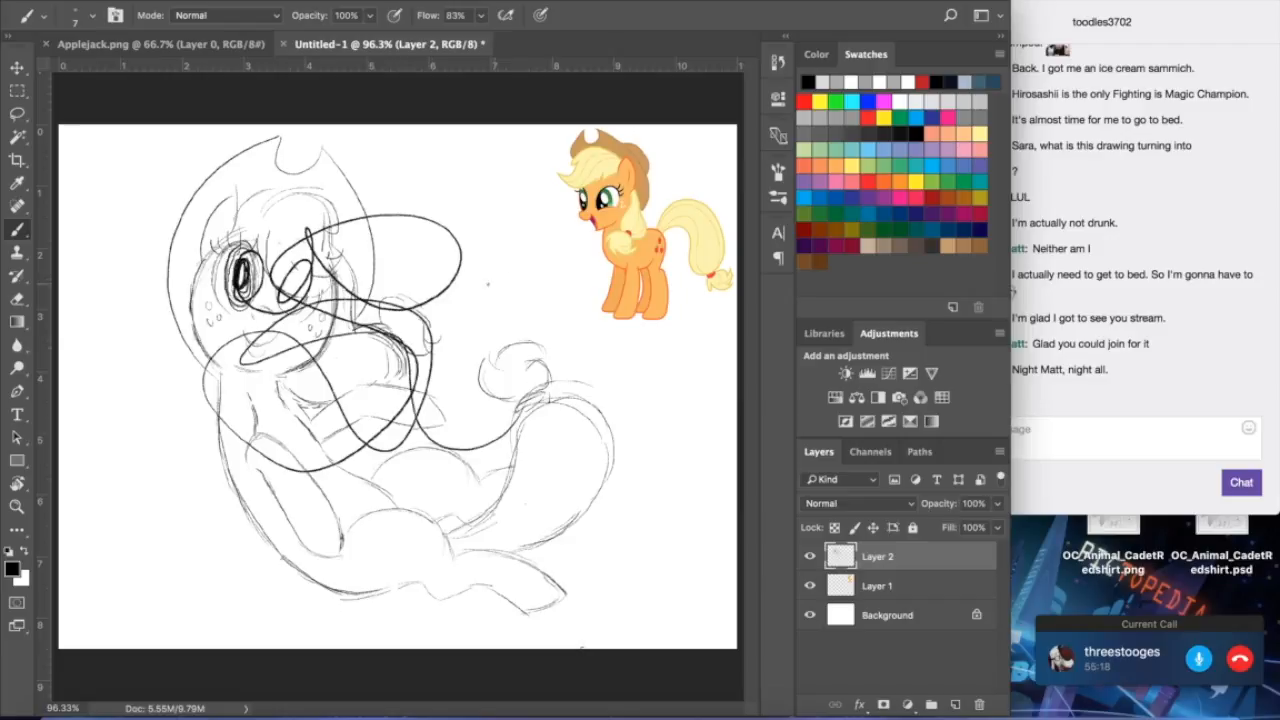
{"action": "key", "text": "ctrl+z"}
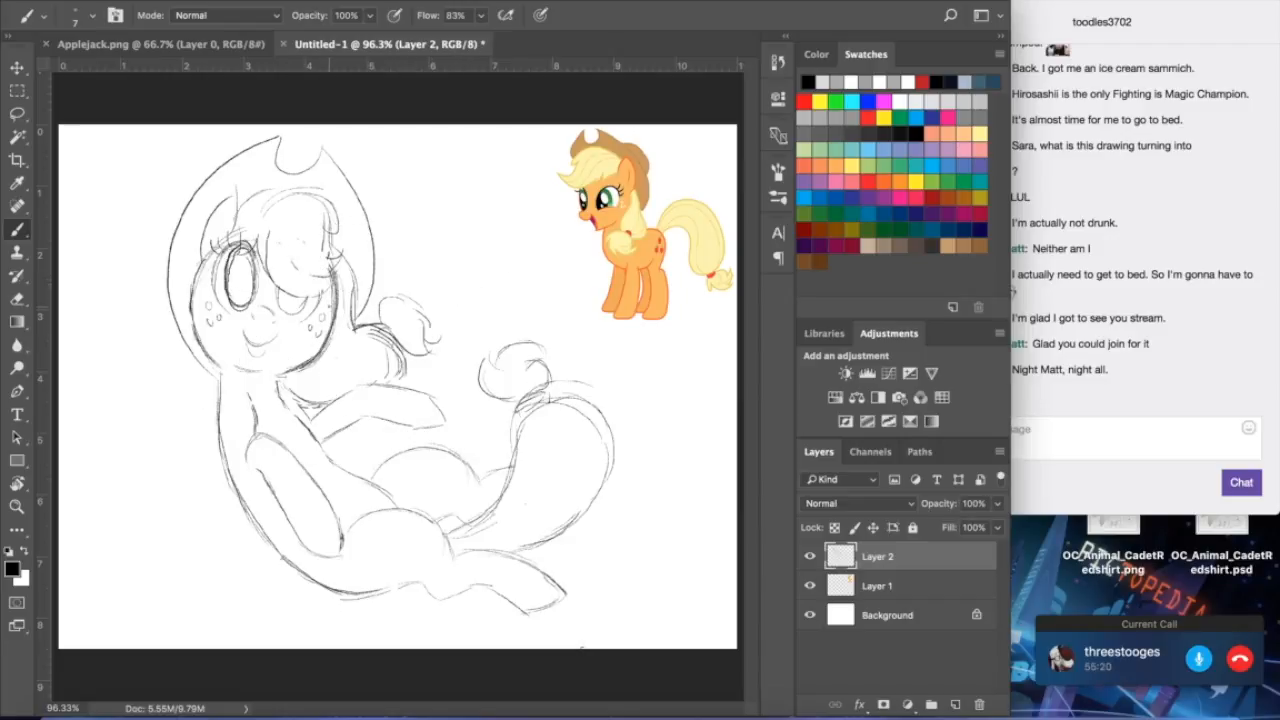
{"action": "key", "text": "ctrl+z"}
- Erase the stray sketch marks along the lower right edge of the jaw
{"action": "left_click", "coordinate": [17, 298]}
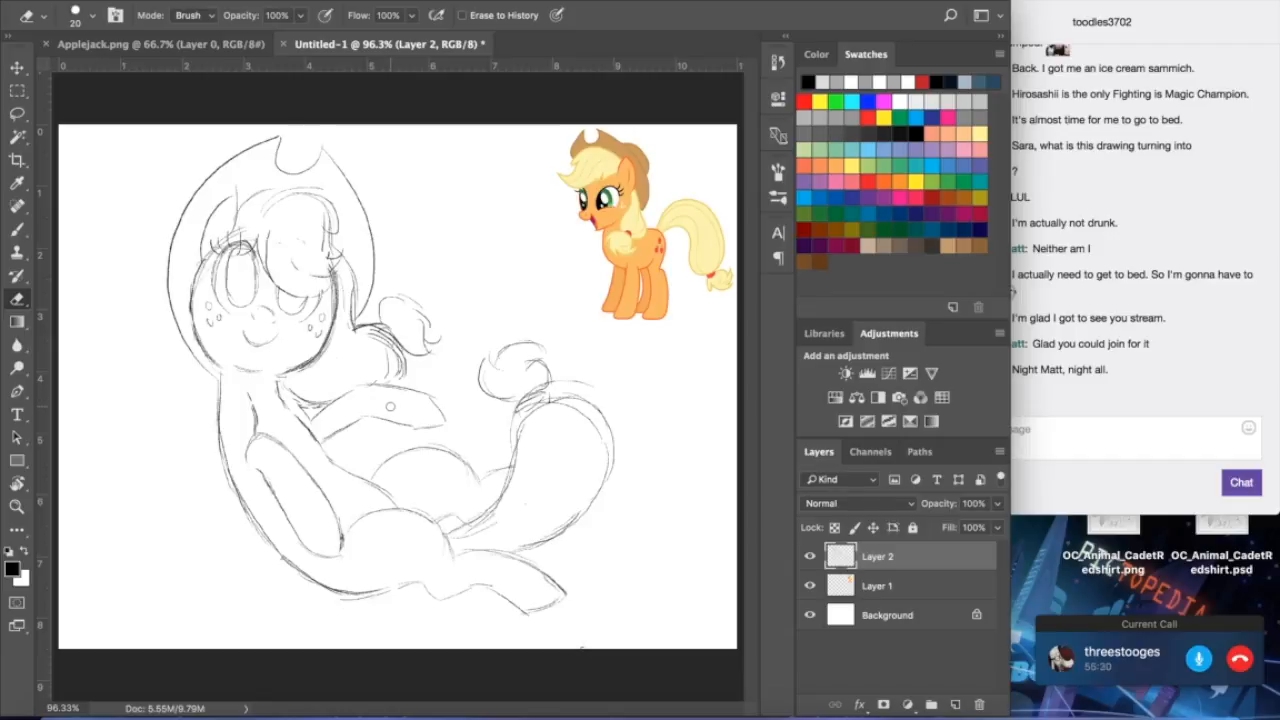
{"action": "left_click_drag", "start_coordinate": [294, 378], "coordinate": [337, 335]}
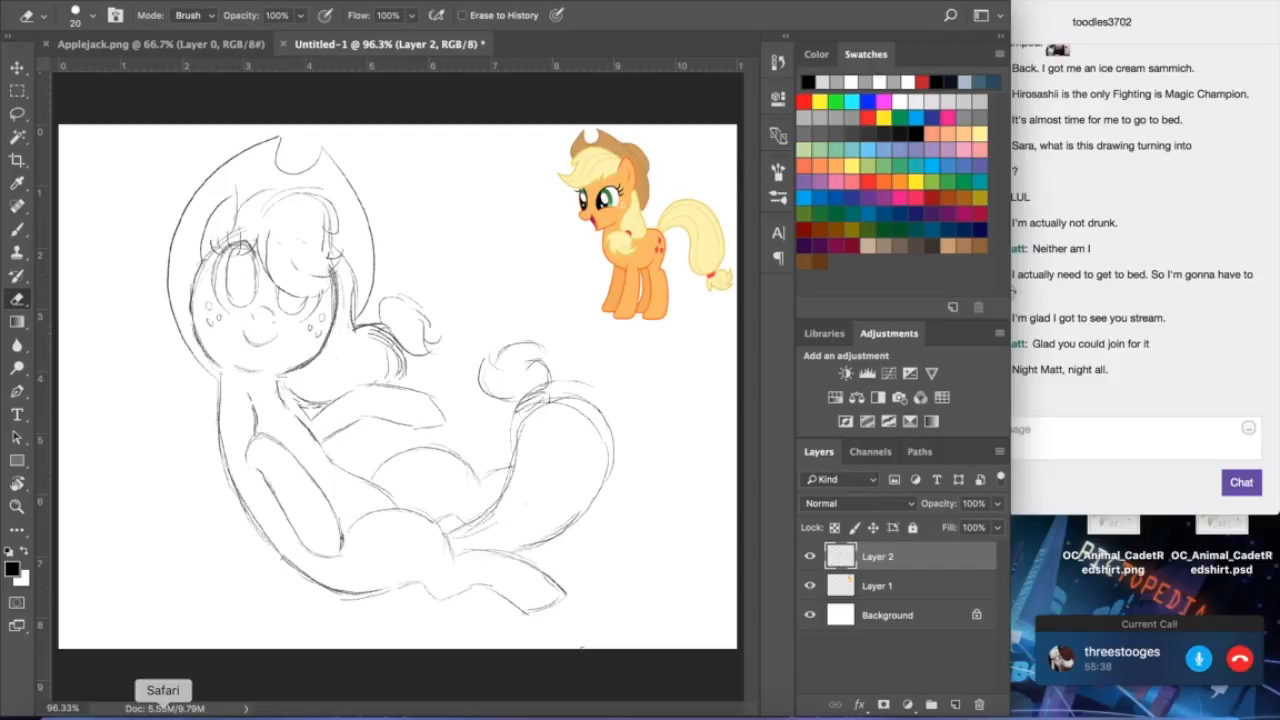
{"action": "left_click", "coordinate": [163, 712]}
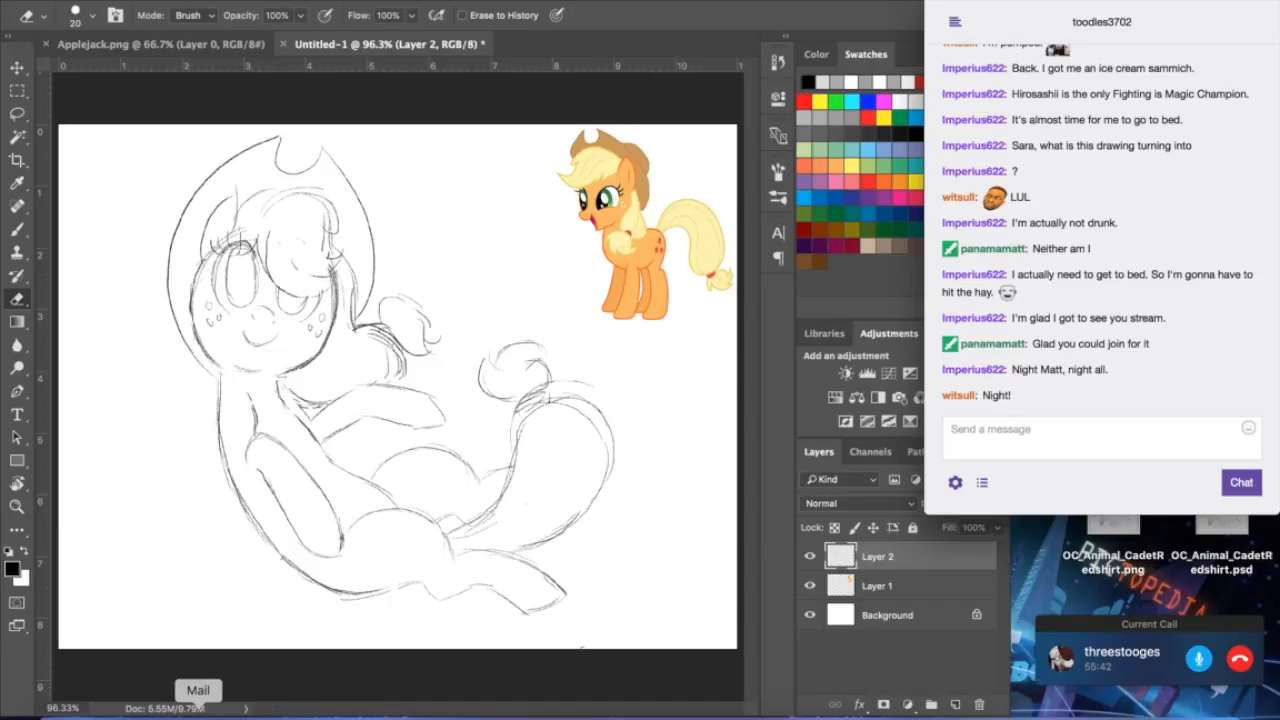
{"action": "left_click", "coordinate": [17, 229]}
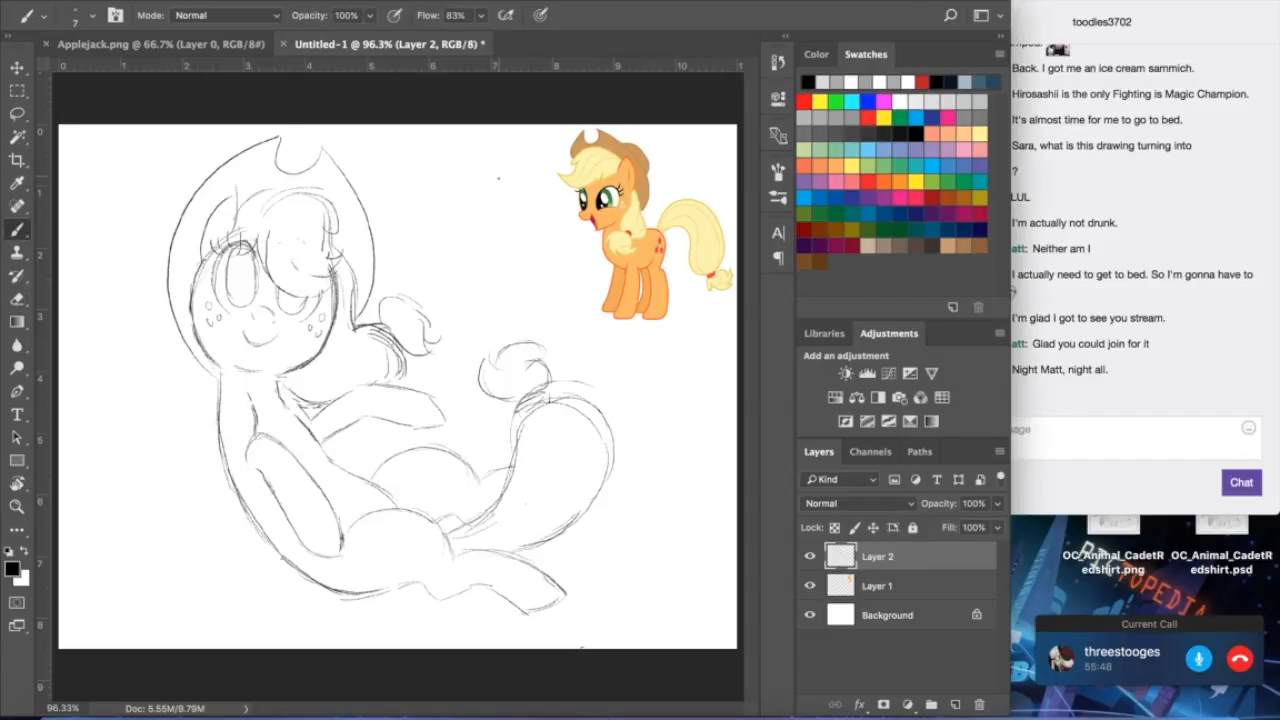
{"action": "left_click", "coordinate": [17, 298]}
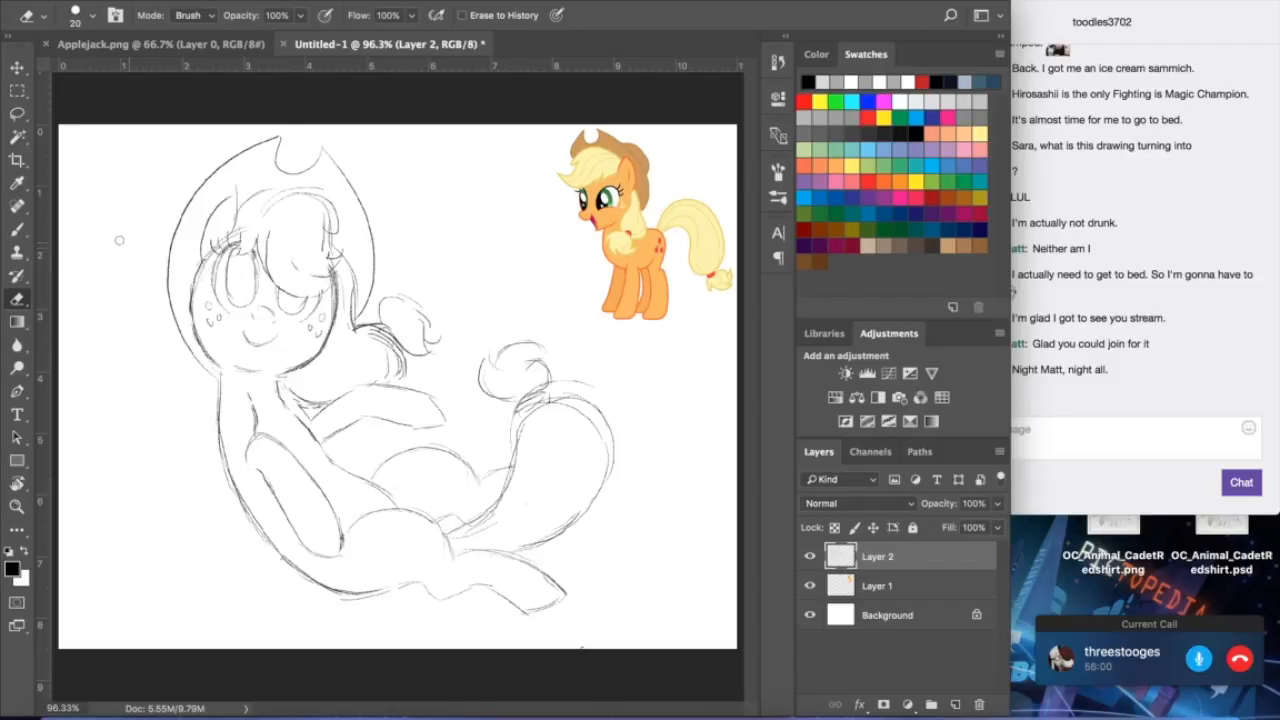
{"action": "left_click", "coordinate": [17, 229]}
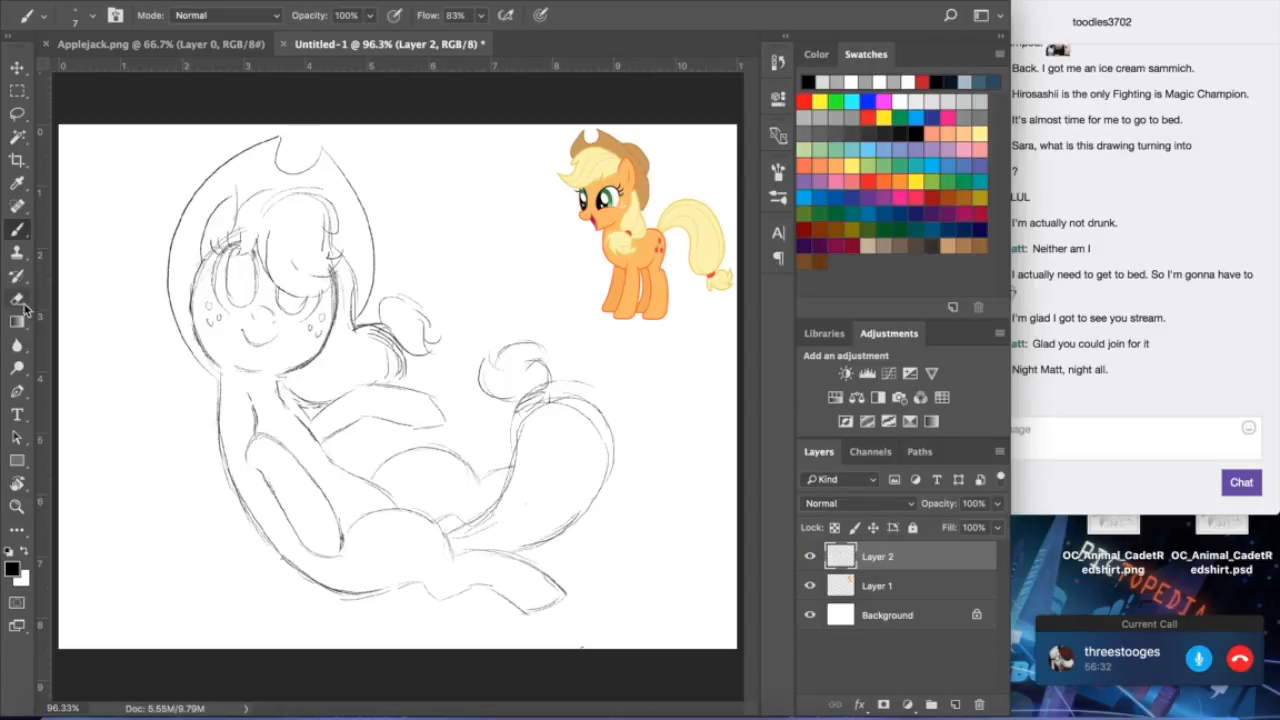
{"action": "key", "text": "e"}
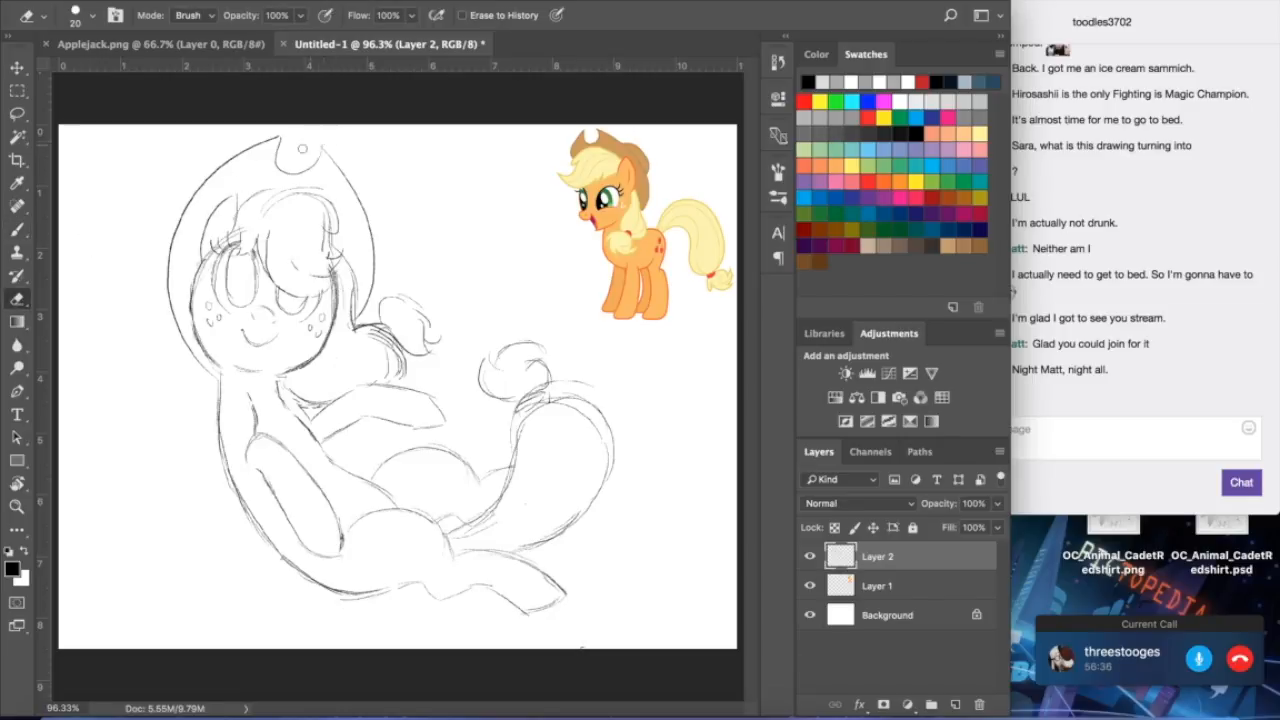
{"action": "left_click", "coordinate": [17, 229]}
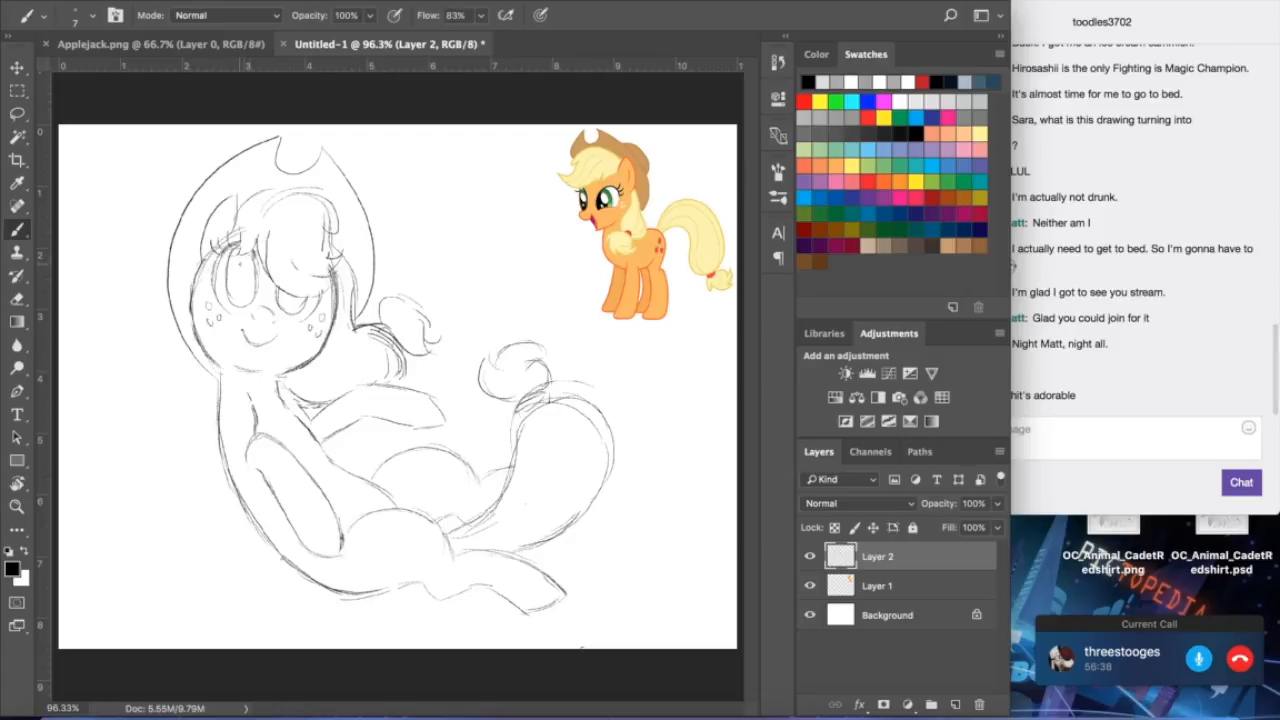
{"action": "left_click", "coordinate": [1108, 444]}
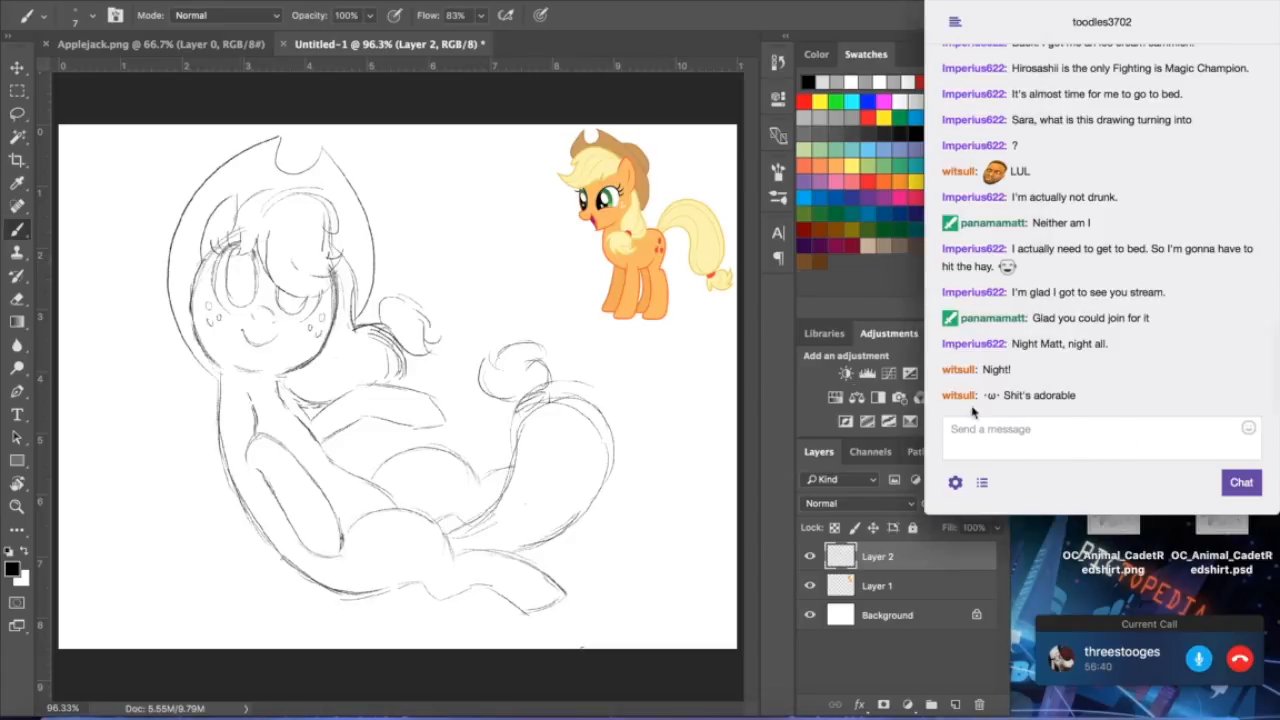
{"action": "left_click", "coordinate": [327, 459]}
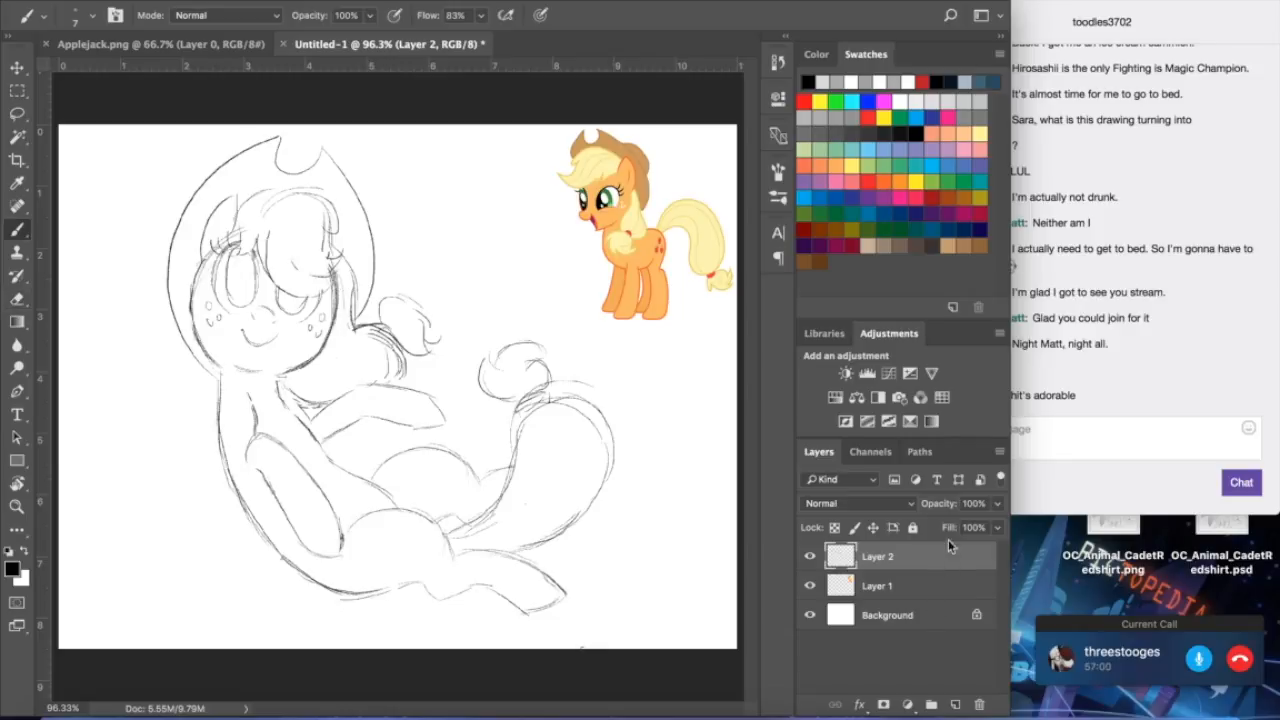
- Lower the sketch layer's opacity to 26% and add a new layer above it for the line art
{"action": "left_click", "coordinate": [997, 503]}
{"action": "left_click", "coordinate": [937, 528]}
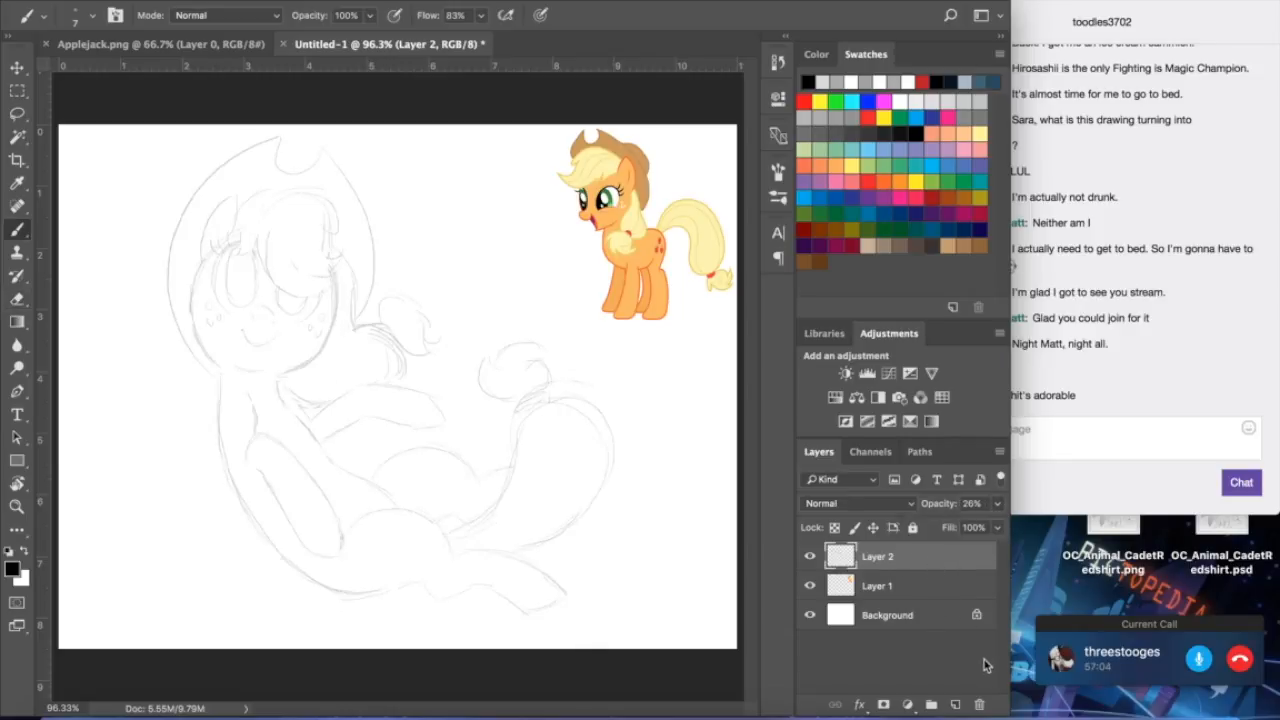
{"action": "left_click", "coordinate": [955, 704]}
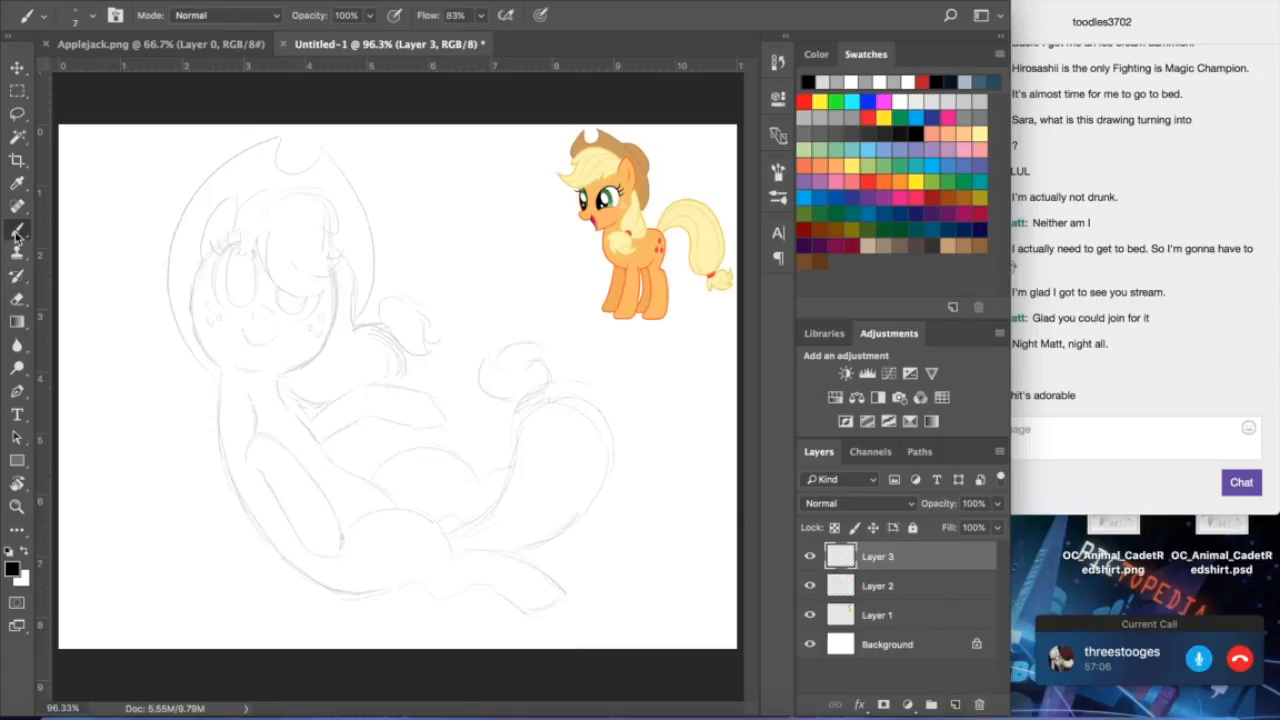
- Ink the left side of the face from the brow down around the cheek to the chin on the new layer
{"action": "scroll", "coordinate": [175, 285], "scroll_direction": "up", "scroll_amount": 5}
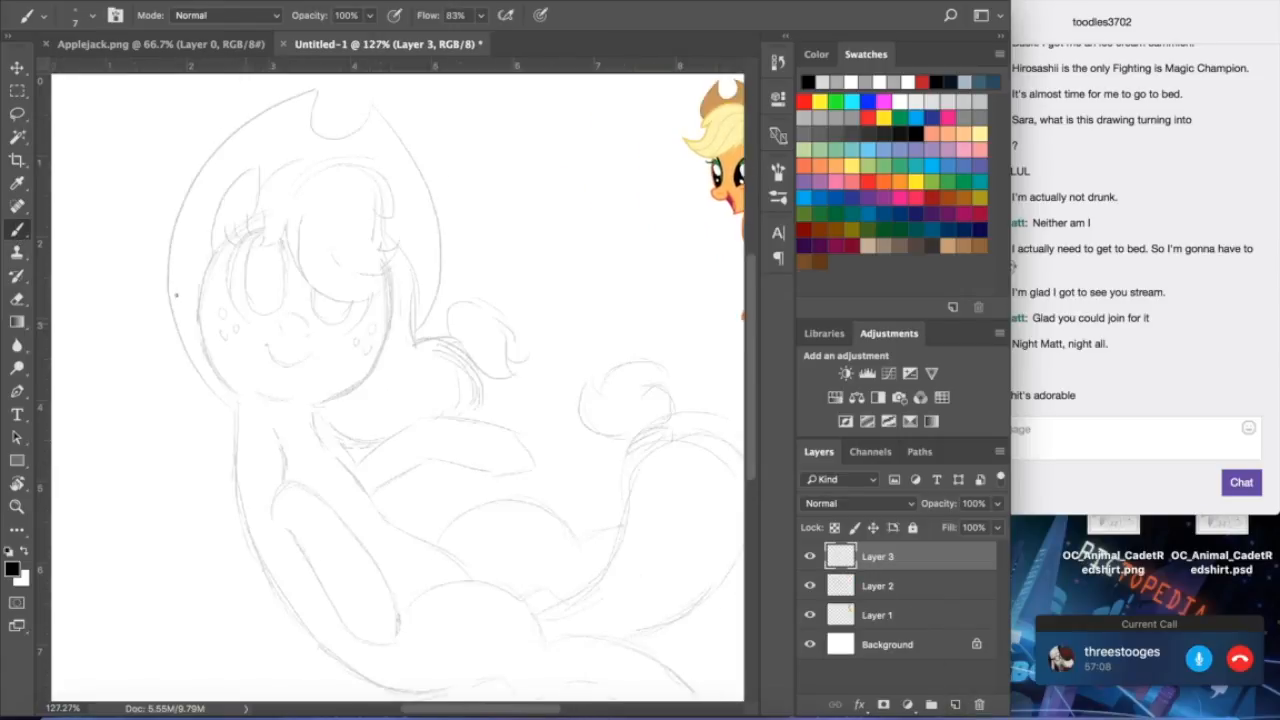
{"action": "left_click_drag", "start_coordinate": [271, 283], "coordinate": [300, 424]}
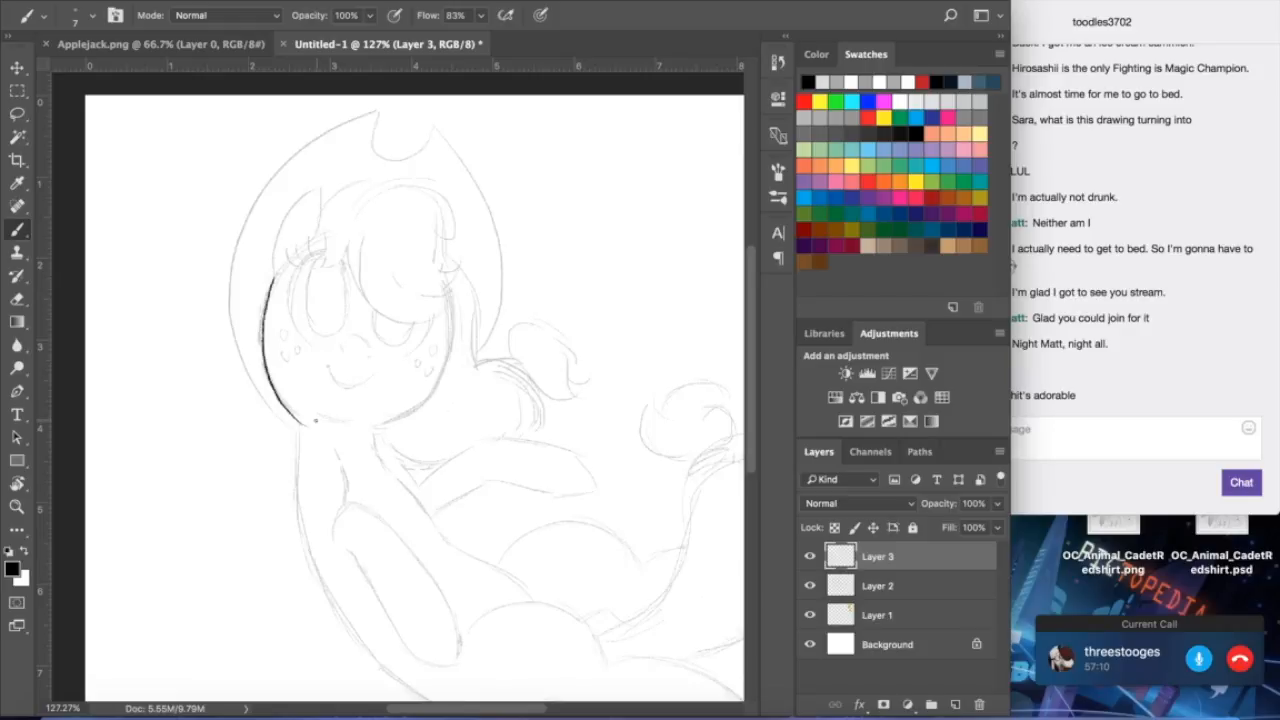
{"action": "key", "text": "ctrl+z"}
{"action": "mouse_move", "coordinate": [270, 274]}
{"action": "left_mouse_down"}
{"action": "mouse_move", "coordinate": [277, 385]}
{"action": "mouse_move", "coordinate": [329, 403]}
{"action": "mouse_move", "coordinate": [355, 422]}
{"action": "left_mouse_up"}
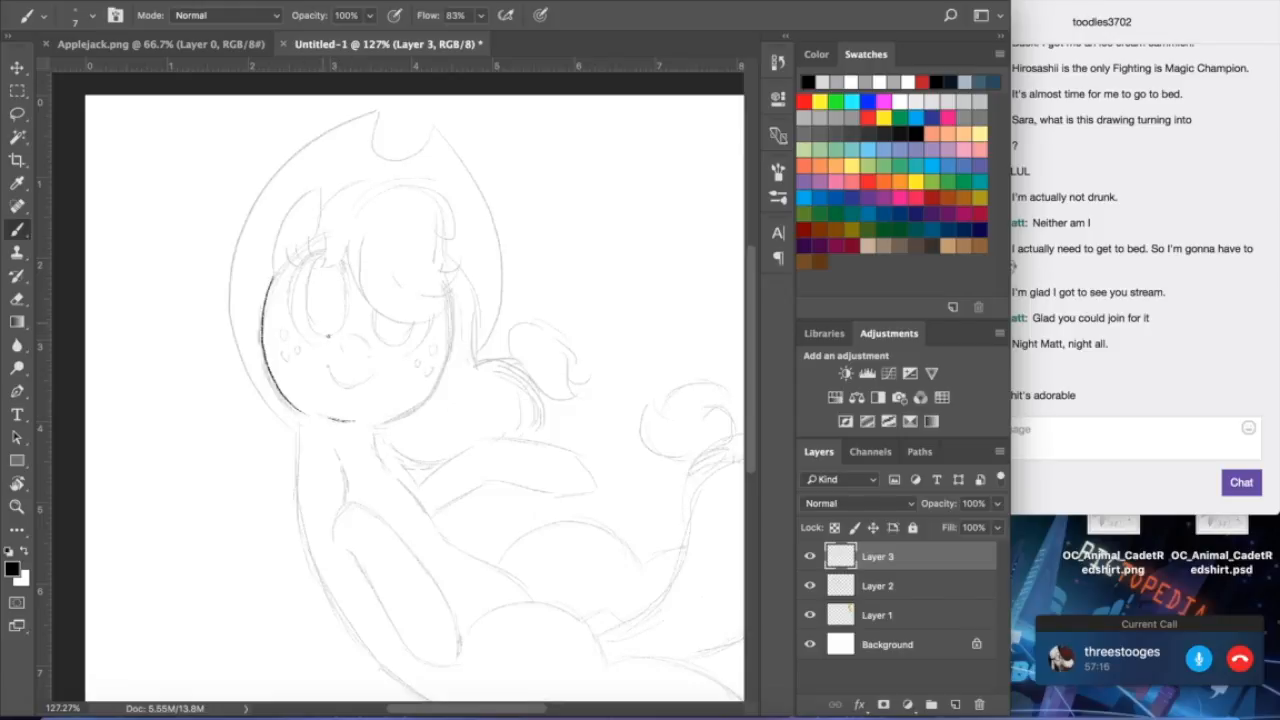
- Ink the muzzle with a small nose curve, a nostril mark and the smile, following the faded sketch
{"action": "left_click_drag", "start_coordinate": [360, 312], "coordinate": [366, 350]}
{"action": "key", "text": "super+z"}
{"action": "mouse_move", "coordinate": [349, 335]}
{"action": "left_mouse_down"}
{"action": "mouse_move", "coordinate": [371, 347]}
{"action": "mouse_move", "coordinate": [346, 354]}
{"action": "left_mouse_up"}
{"action": "left_click", "coordinate": [364, 358]}
{"action": "left_click_drag", "start_coordinate": [328, 368], "coordinate": [369, 375]}
{"action": "key", "text": "super+z"}
{"action": "key", "text": "super+z"}
- Ink the right cheek and jaw line, and outline the left ear with its inner fold
{"action": "left_click_drag", "start_coordinate": [452, 318], "coordinate": [378, 425]}
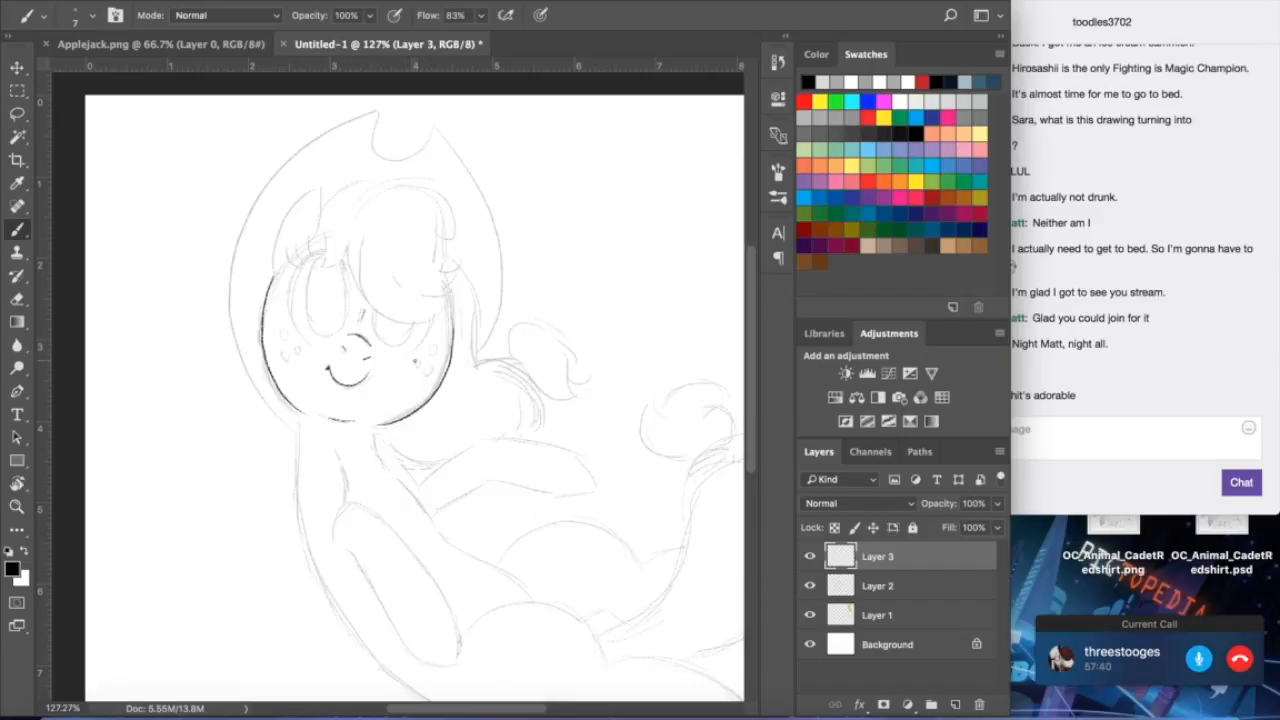
{"action": "key", "text": "ctrl+z"}
{"action": "left_click_drag", "start_coordinate": [370, 422], "coordinate": [447, 303]}
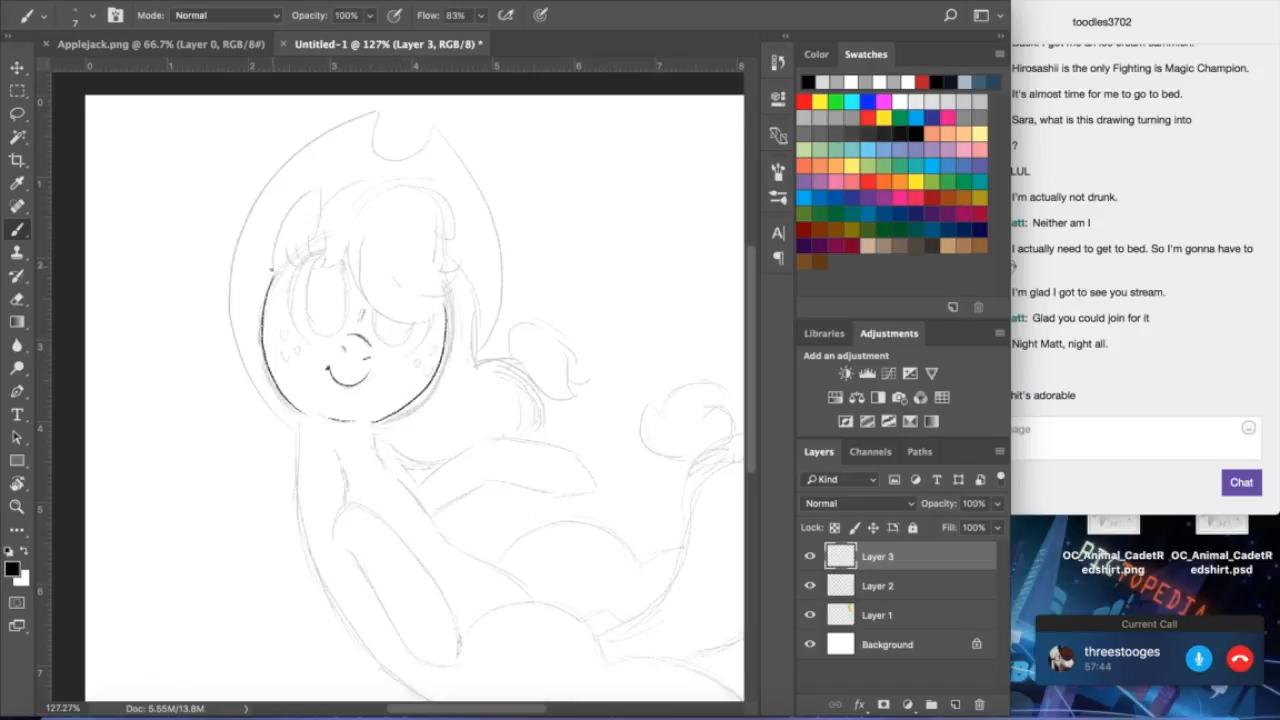
{"action": "mouse_move", "coordinate": [273, 277]}
{"action": "left_mouse_down"}
{"action": "mouse_move", "coordinate": [307, 194]}
{"action": "mouse_move", "coordinate": [320, 247]}
{"action": "mouse_move", "coordinate": [317, 208]}
{"action": "left_mouse_up"}
{"action": "left_click_drag", "start_coordinate": [284, 258], "coordinate": [306, 210]}
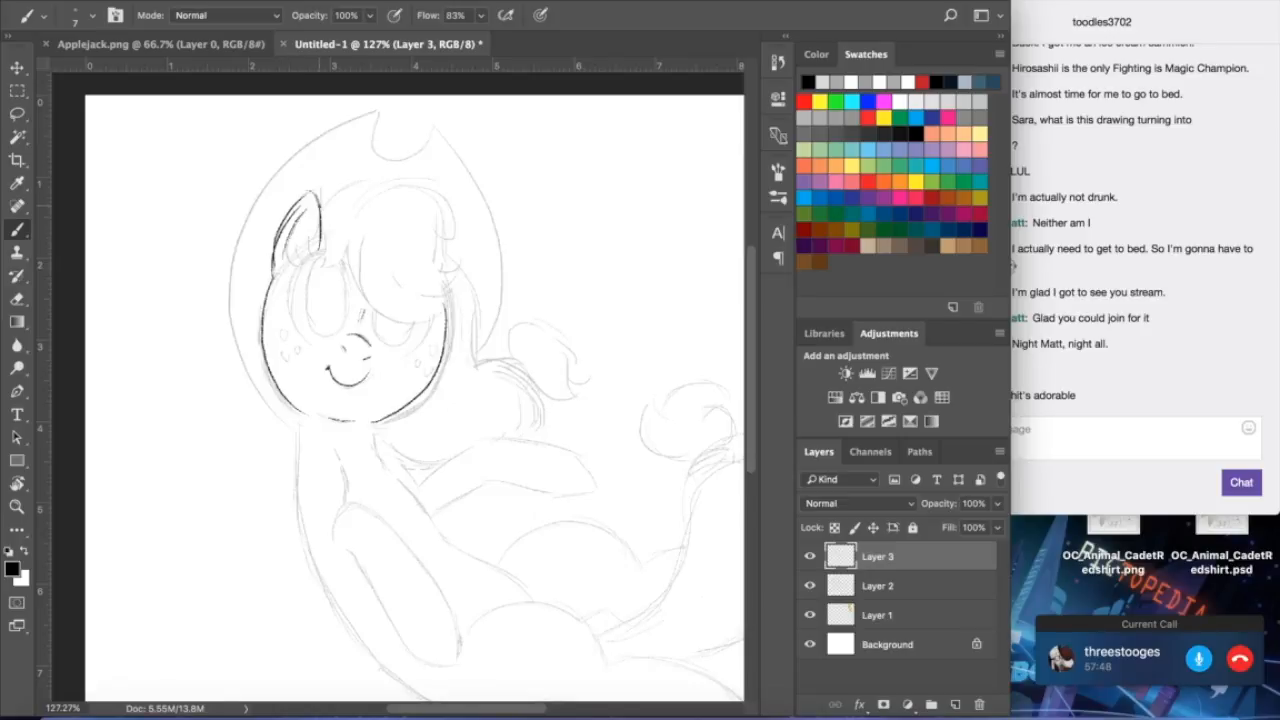
- Ink the top of the mane and the forelock sweeping over the right eye, ending in flicked tips
{"action": "mouse_move", "coordinate": [321, 213]}
{"action": "left_mouse_down"}
{"action": "mouse_move", "coordinate": [436, 212]}
{"action": "mouse_move", "coordinate": [446, 250]}
{"action": "mouse_move", "coordinate": [436, 242]}
{"action": "left_mouse_up"}
{"action": "left_click_drag", "start_coordinate": [432, 240], "coordinate": [440, 248]}
{"action": "mouse_move", "coordinate": [428, 200]}
{"action": "left_mouse_down"}
{"action": "mouse_move", "coordinate": [467, 266]}
{"action": "mouse_move", "coordinate": [420, 286]}
{"action": "left_mouse_up"}
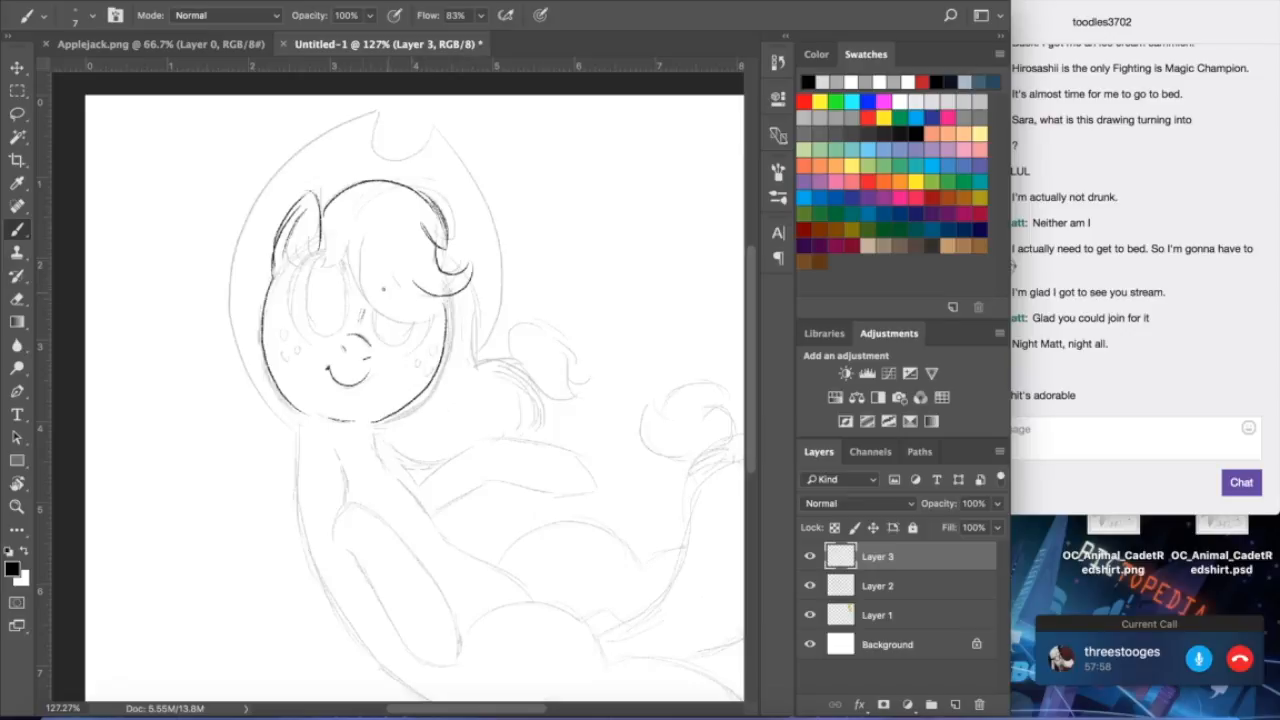
{"action": "mouse_move", "coordinate": [350, 233]}
{"action": "left_mouse_down"}
{"action": "mouse_move", "coordinate": [362, 288]}
{"action": "mouse_move", "coordinate": [446, 322]}
{"action": "mouse_move", "coordinate": [446, 304]}
{"action": "mouse_move", "coordinate": [434, 316]}
{"action": "left_mouse_up"}
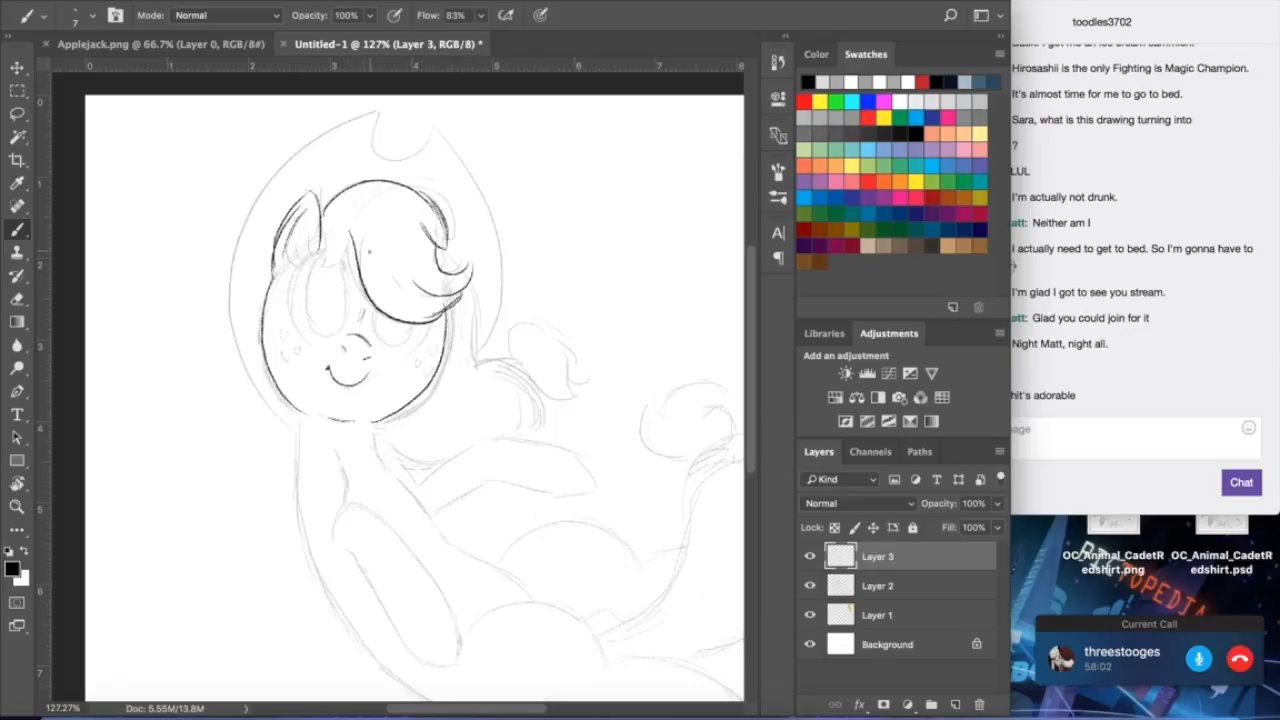
- Ink the strand lines inside the forelock and the small hair tuft beside the left eye
{"action": "left_click_drag", "start_coordinate": [356, 200], "coordinate": [410, 270]}
{"action": "left_click_drag", "start_coordinate": [382, 182], "coordinate": [419, 223]}
{"action": "mouse_move", "coordinate": [326, 228]}
{"action": "left_mouse_down"}
{"action": "mouse_move", "coordinate": [320, 270]}
{"action": "mouse_move", "coordinate": [332, 263]}
{"action": "left_mouse_up"}
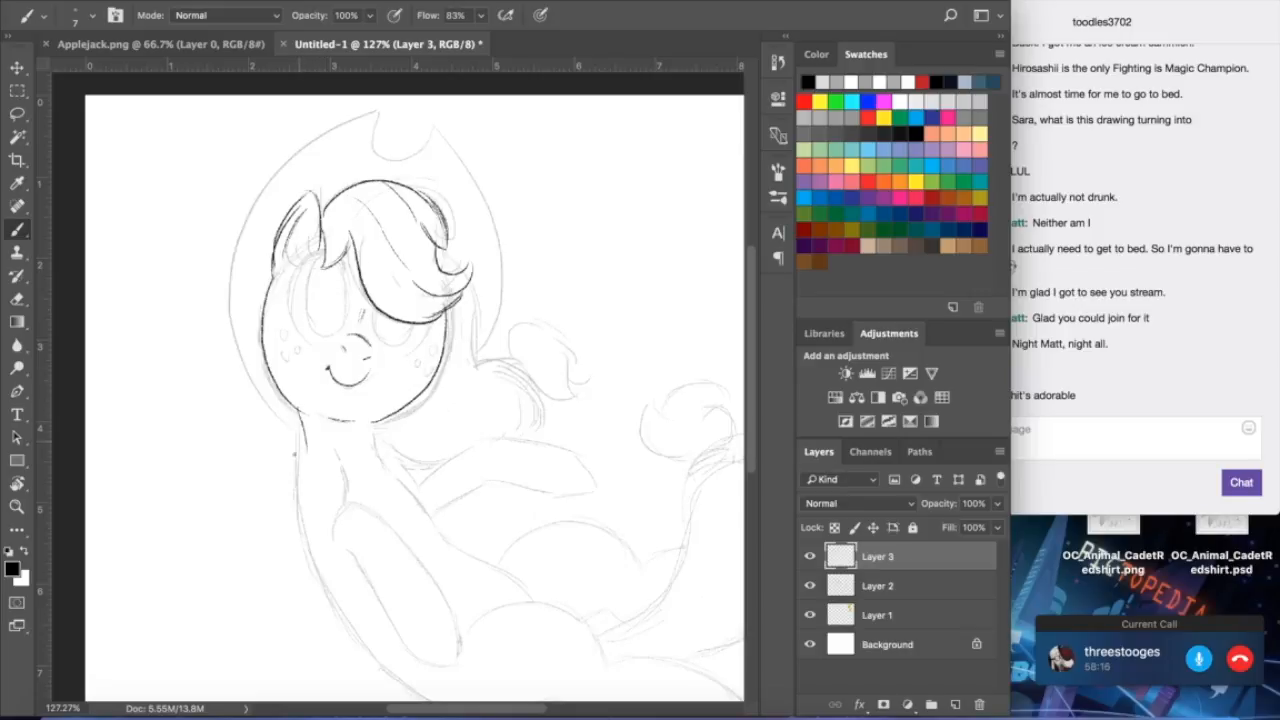
- Ink the left side of the neck below the chin and the freckles on the left cheek
{"action": "left_click_drag", "start_coordinate": [300, 440], "coordinate": [308, 533]}
{"action": "left_click_drag", "start_coordinate": [280, 331], "coordinate": [296, 357]}
{"action": "key", "text": "ctrl+z"}
{"action": "left_click_drag", "start_coordinate": [293, 346], "coordinate": [297, 352]}
- Ink the oval outline of the left eye over the sketch, undoing the strokes that miss the shape
{"action": "mouse_move", "coordinate": [318, 258]}
{"action": "left_mouse_down"}
{"action": "mouse_move", "coordinate": [345, 302]}
{"action": "mouse_move", "coordinate": [340, 326]}
{"action": "left_mouse_up"}
{"action": "left_click", "coordinate": [327, 306]}
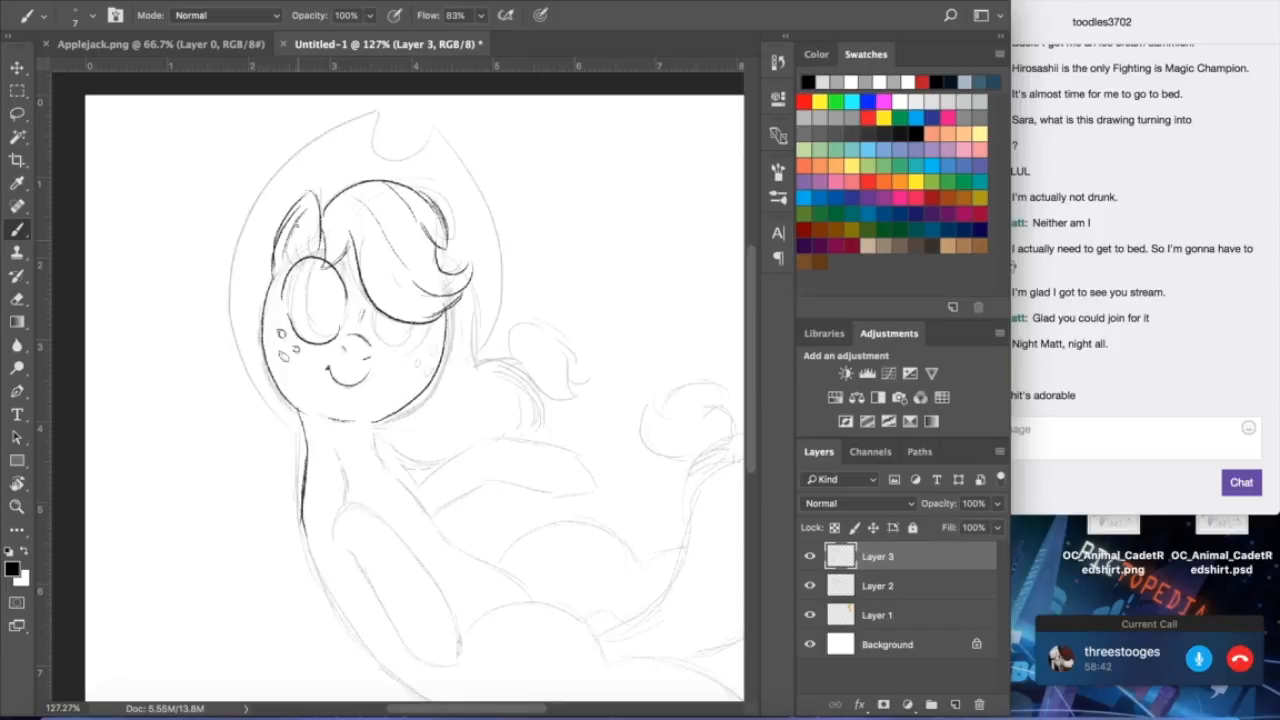
{"action": "left_click_drag", "start_coordinate": [285, 308], "coordinate": [328, 337]}
{"action": "key", "text": "ctrl+z"}
{"action": "key", "text": "ctrl+z"}
{"action": "left_click_drag", "start_coordinate": [320, 266], "coordinate": [344, 312]}
{"action": "key", "text": "ctrl+z"}
- Create a new layer above the line art and enlarge the brush to 40
{"action": "left_click", "coordinate": [955, 705]}
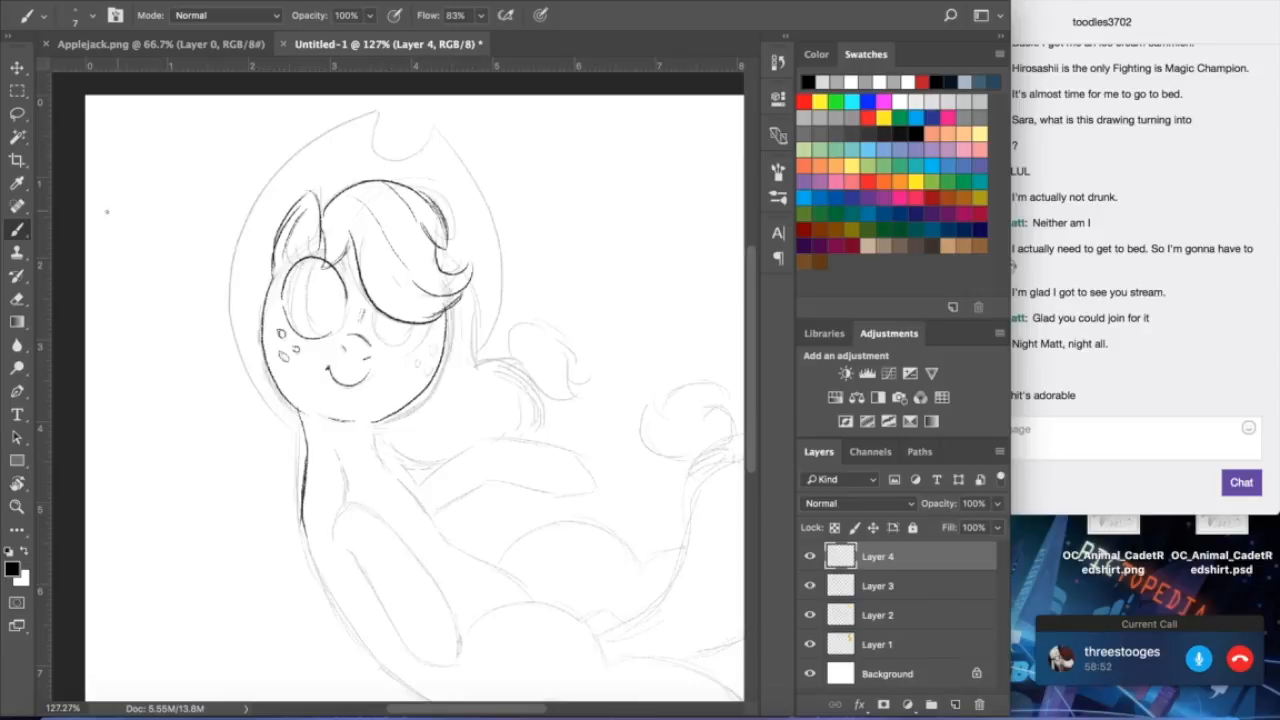
{"action": "key", "text": "bracketright"}
{"action": "key", "text": "bracketright"}
{"action": "key", "text": "bracketright"}
{"action": "key", "text": "bracketright"}
{"action": "key", "text": "bracketright"}
{"action": "key", "text": "bracketright"}
- Paint the left eye's pupil as a black oval on the new layer, undoing the badly placed attempts
{"action": "left_click", "coordinate": [326, 297]}
{"action": "left_click_drag", "start_coordinate": [326, 297], "coordinate": [327, 310]}
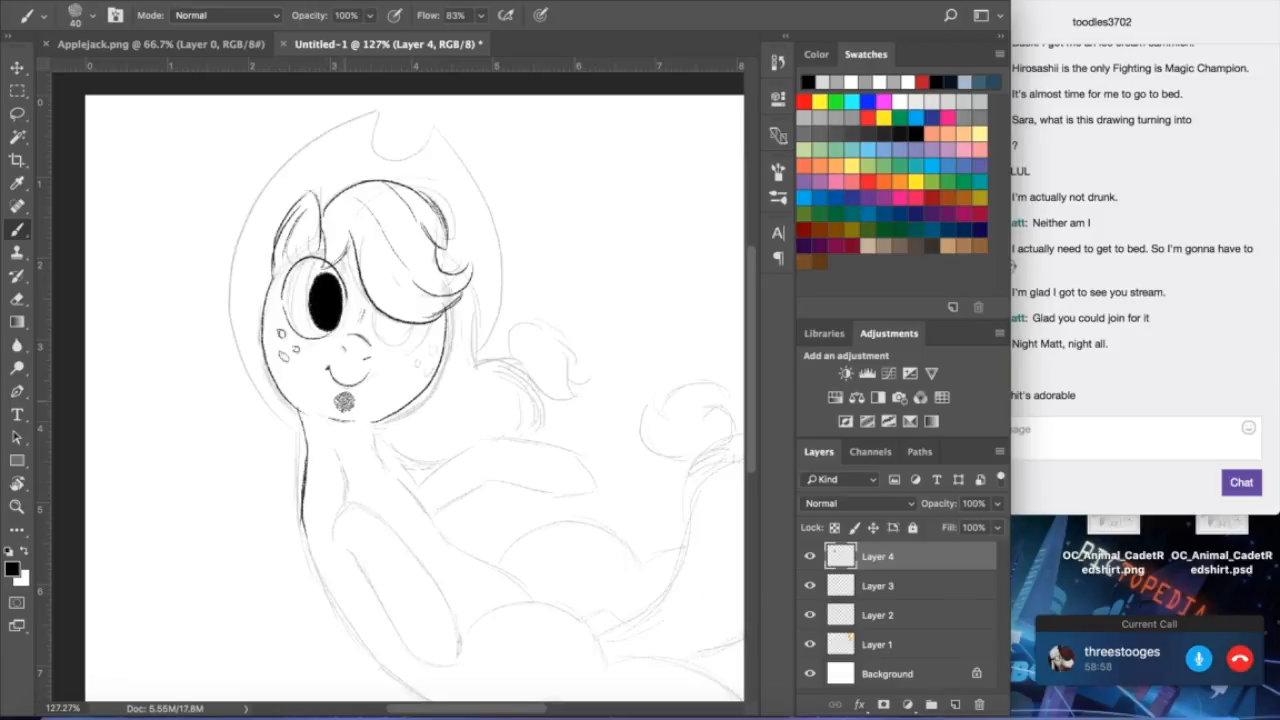
{"action": "key", "text": "alt+super+z"}
{"action": "key", "text": "alt+super+z"}
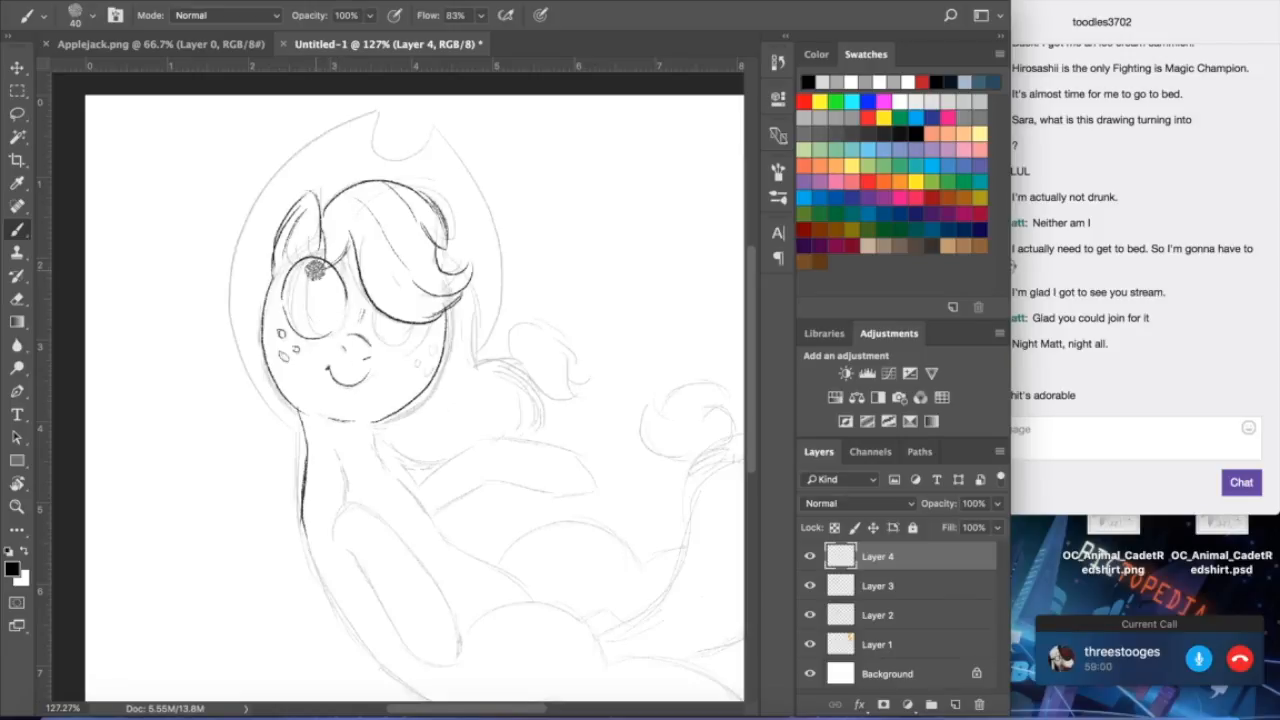
{"action": "mouse_move", "coordinate": [322, 285]}
{"action": "left_mouse_down"}
{"action": "mouse_move", "coordinate": [324, 312]}
{"action": "mouse_move", "coordinate": [313, 294]}
{"action": "left_mouse_up"}
{"action": "key", "text": "alt+super+z"}
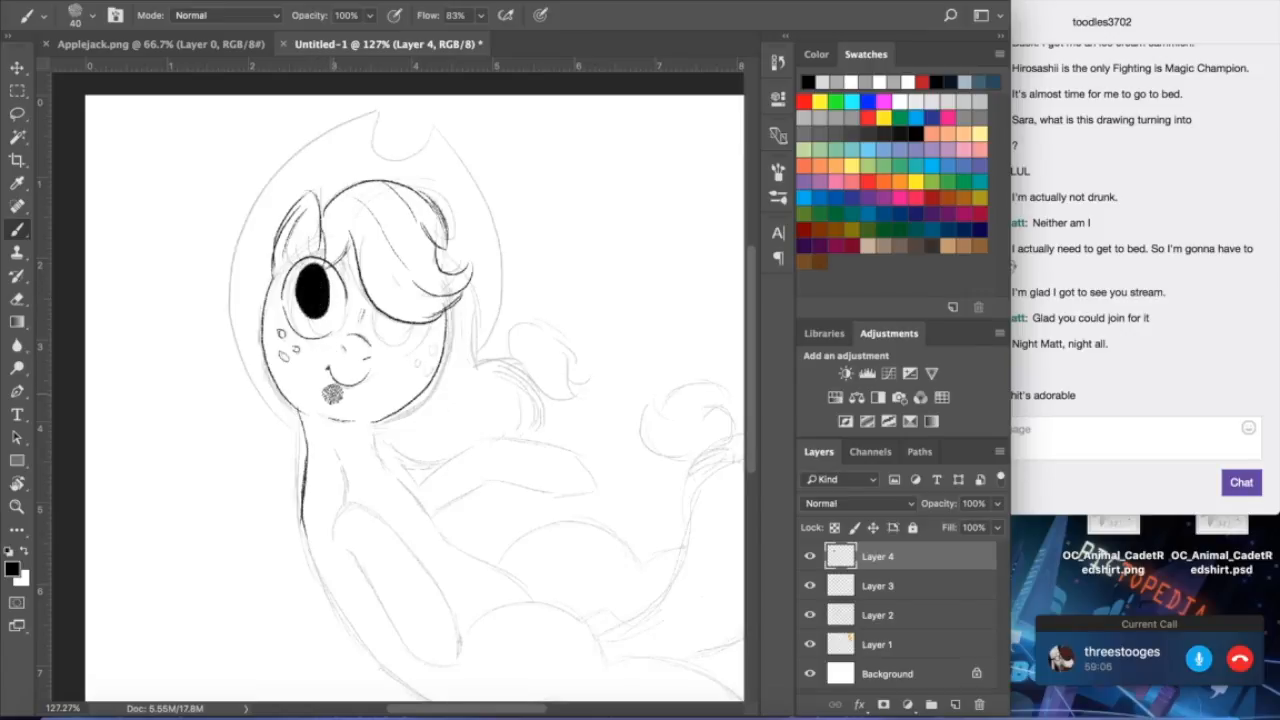
{"action": "key", "text": "alt+super+z"}
{"action": "left_click_drag", "start_coordinate": [308, 272], "coordinate": [317, 312]}
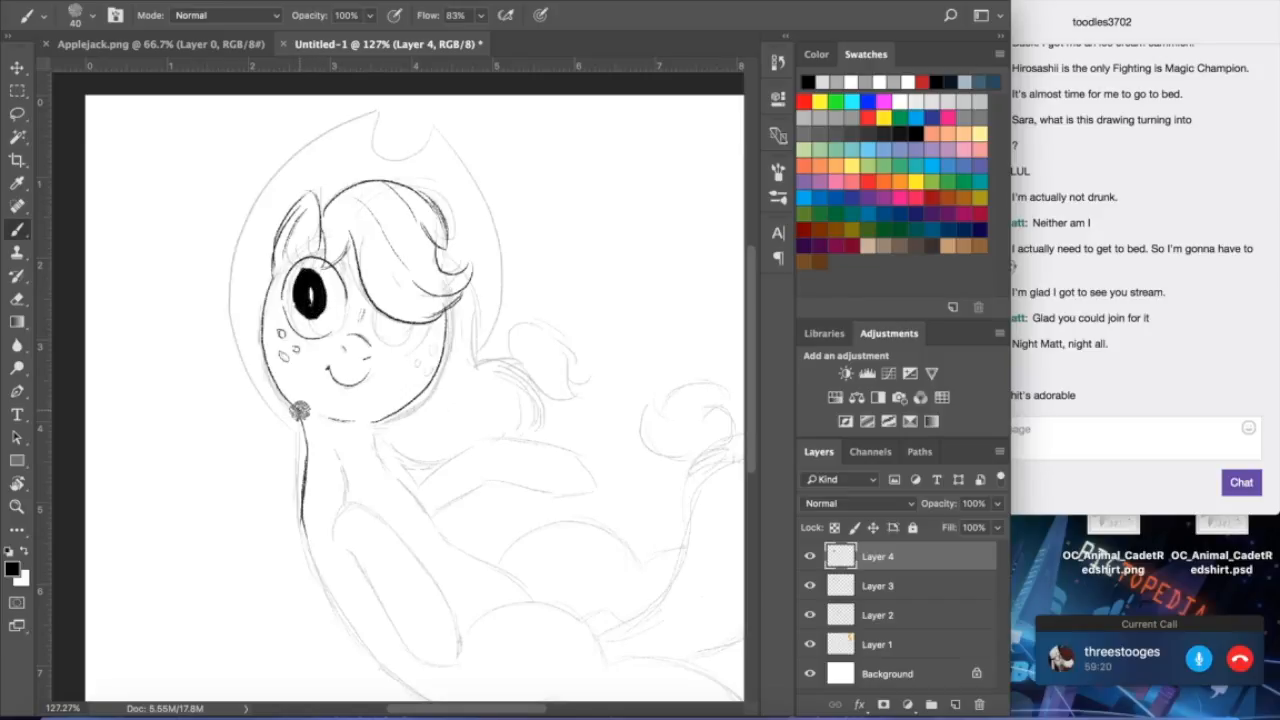
- Try erasing at the pupil's centre, undo the erasure, and reduce the eraser size to 6
{"action": "left_click", "coordinate": [17, 298]}
{"action": "left_click_drag", "start_coordinate": [314, 288], "coordinate": [313, 298]}
{"action": "key", "text": "super+z"}
{"action": "key", "text": "bracketleft"}
{"action": "key", "text": "bracketleft"}
{"action": "key", "text": "bracketleft"}
{"action": "key", "text": "bracketleft"}
{"action": "key", "text": "bracketleft"}
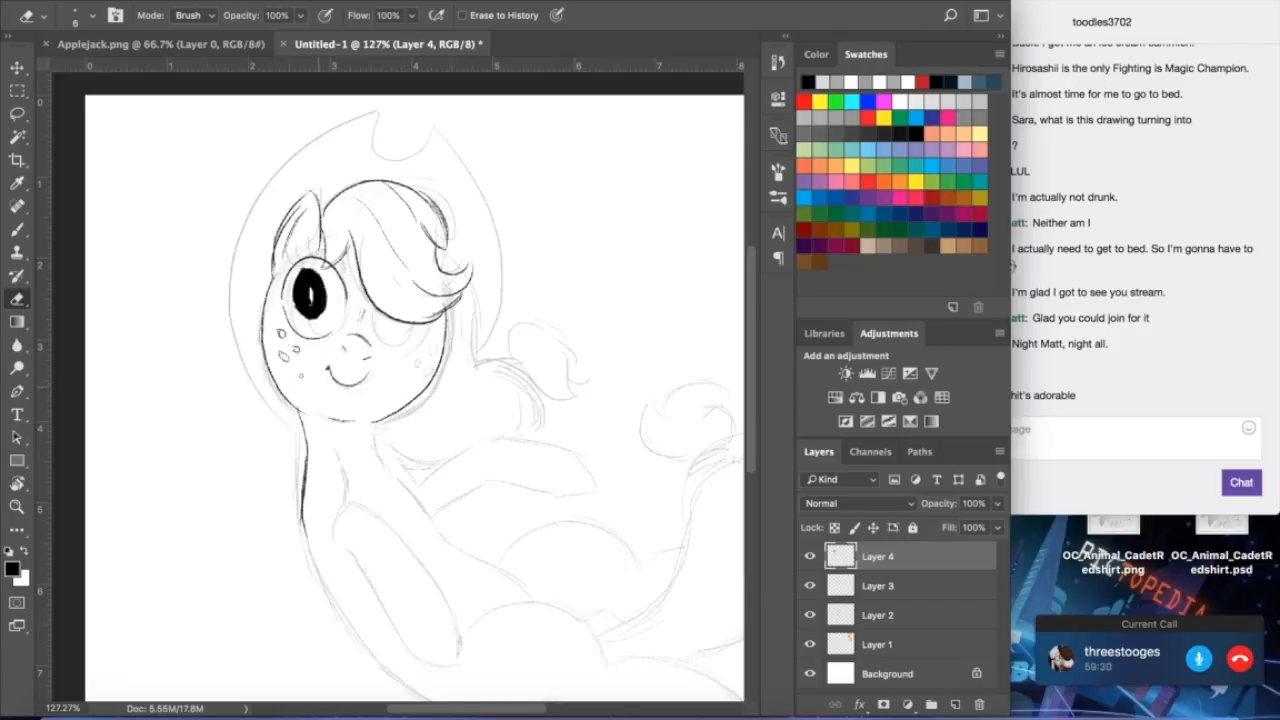
- Fill the pupil solid black and round out its left edge with the brush reduced to 15
{"action": "left_click", "coordinate": [17, 228]}
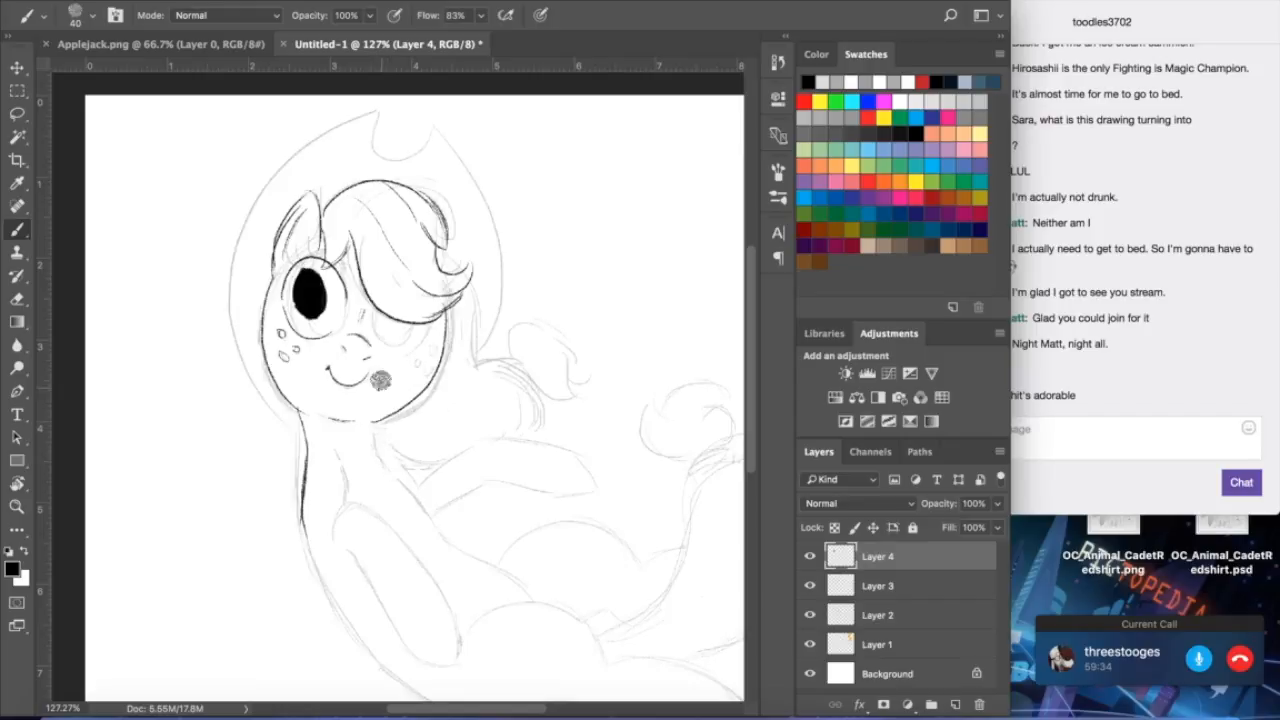
{"action": "key", "text": "bracketleft"}
{"action": "key", "text": "bracketleft"}
{"action": "key", "text": "bracketleft"}
{"action": "key", "text": "bracketleft"}
{"action": "key", "text": "bracketleft"}
{"action": "left_click_drag", "start_coordinate": [300, 276], "coordinate": [298, 306]}
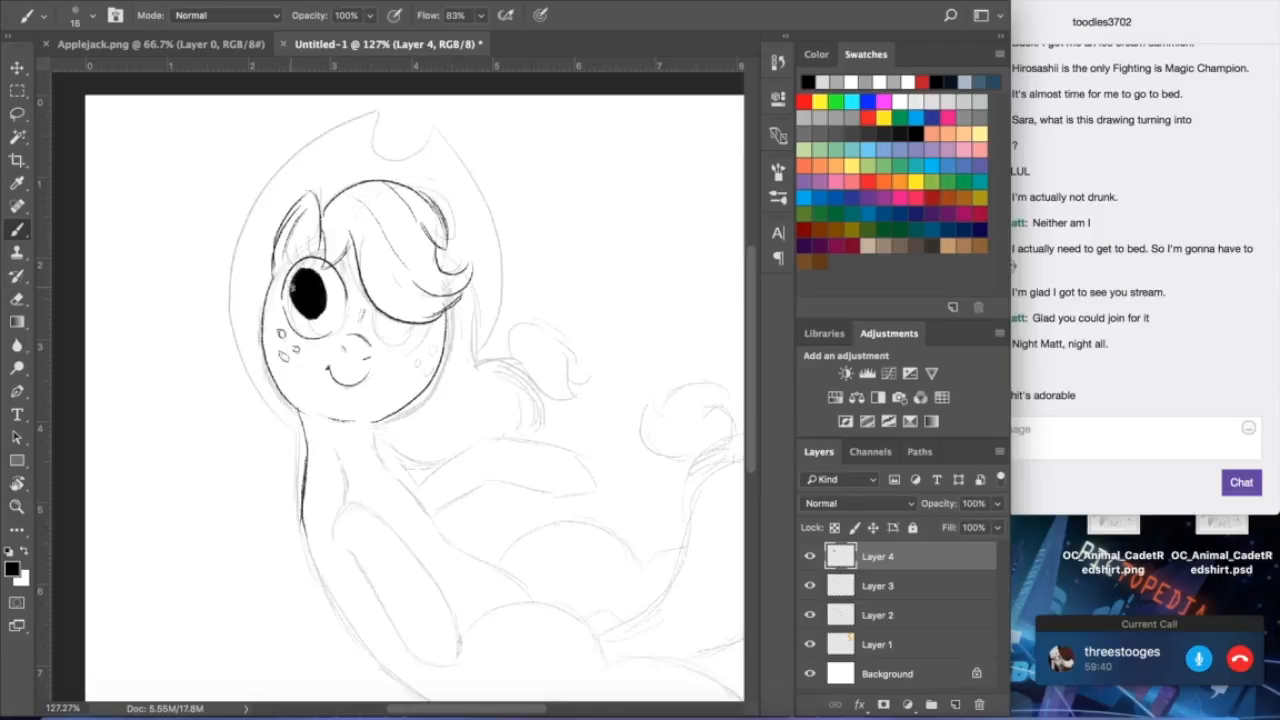
{"action": "mouse_move", "coordinate": [292, 286]}
{"action": "left_mouse_down"}
{"action": "mouse_move", "coordinate": [314, 318]}
{"action": "mouse_move", "coordinate": [318, 276]}
{"action": "mouse_move", "coordinate": [298, 288]}
{"action": "mouse_move", "coordinate": [308, 315]}
{"action": "left_mouse_up"}
- Lasso the left pupil, nudge it slightly to the right inside the eye, and clear the selection
{"action": "left_click", "coordinate": [15, 115]}
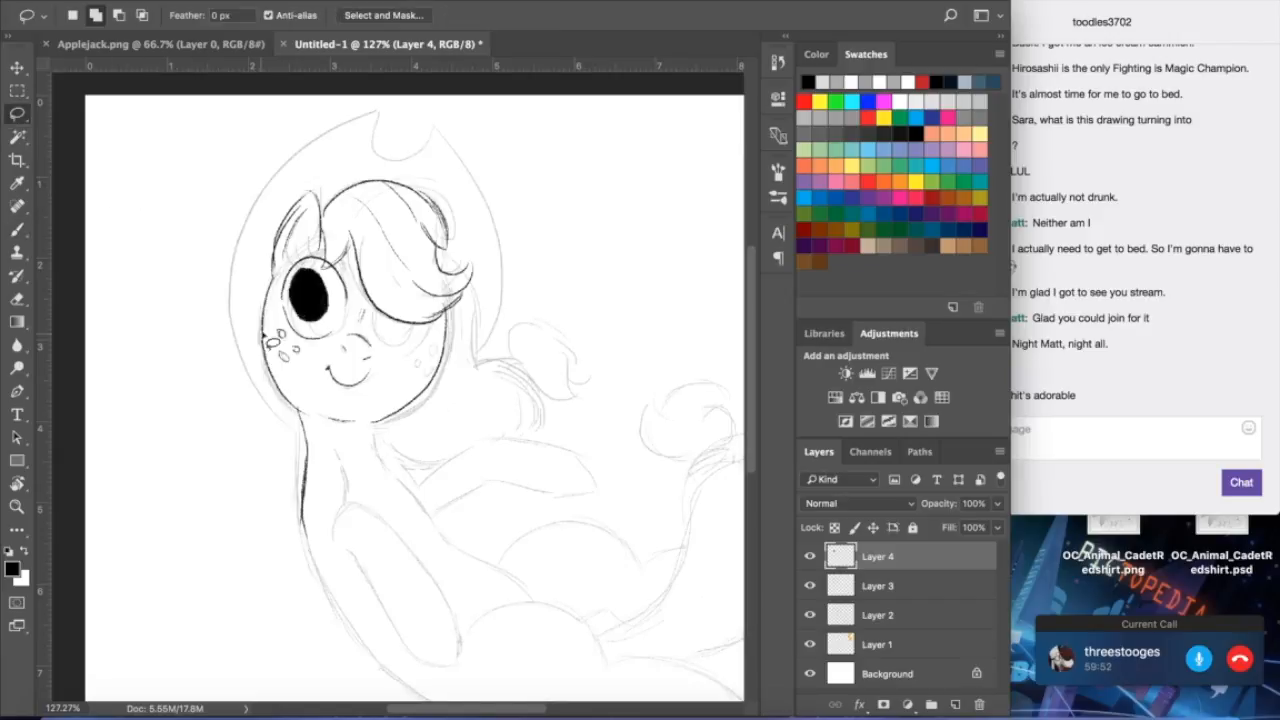
{"action": "mouse_move", "coordinate": [295, 312]}
{"action": "left_mouse_down"}
{"action": "mouse_move", "coordinate": [308, 334]}
{"action": "mouse_move", "coordinate": [338, 338]}
{"action": "mouse_move", "coordinate": [345, 298]}
{"action": "mouse_move", "coordinate": [310, 272]}
{"action": "mouse_move", "coordinate": [292, 285]}
{"action": "mouse_move", "coordinate": [290, 312]}
{"action": "left_mouse_up"}
{"action": "left_click", "coordinate": [16, 68]}
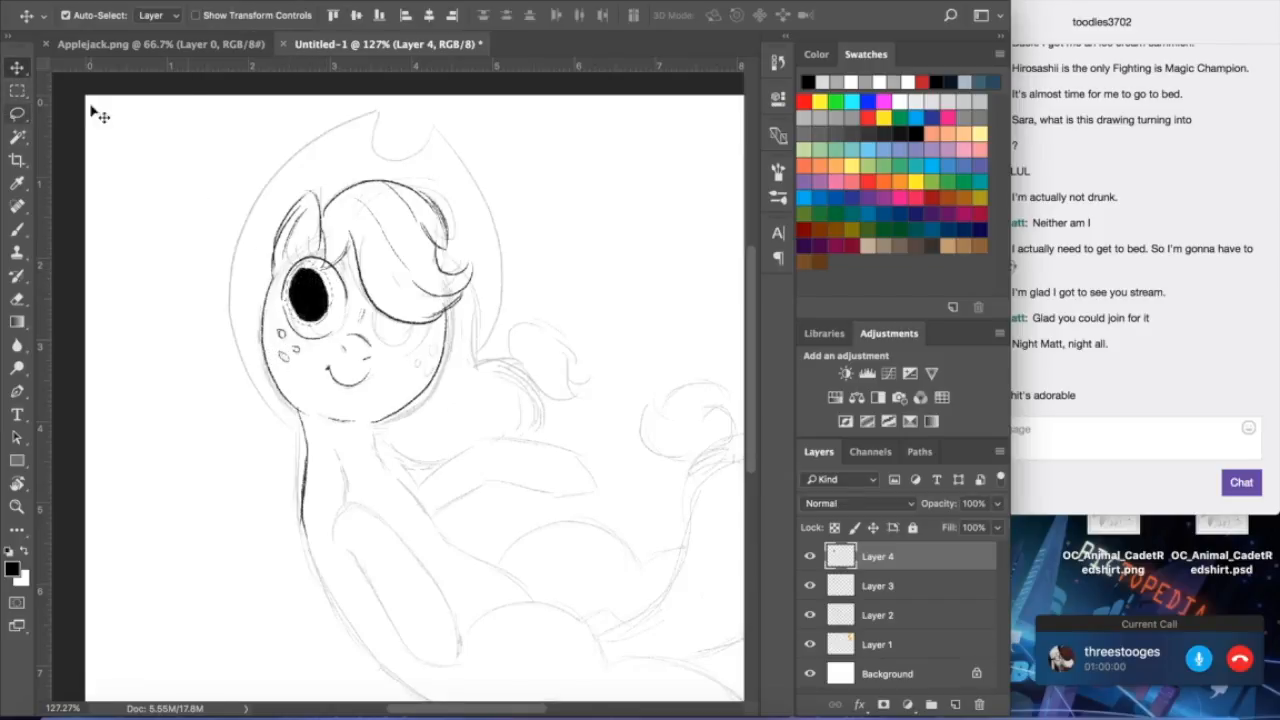
{"action": "key", "text": "Right"}
{"action": "key", "text": "Right"}
{"action": "key", "text": "Right"}
{"action": "key", "text": "Right"}
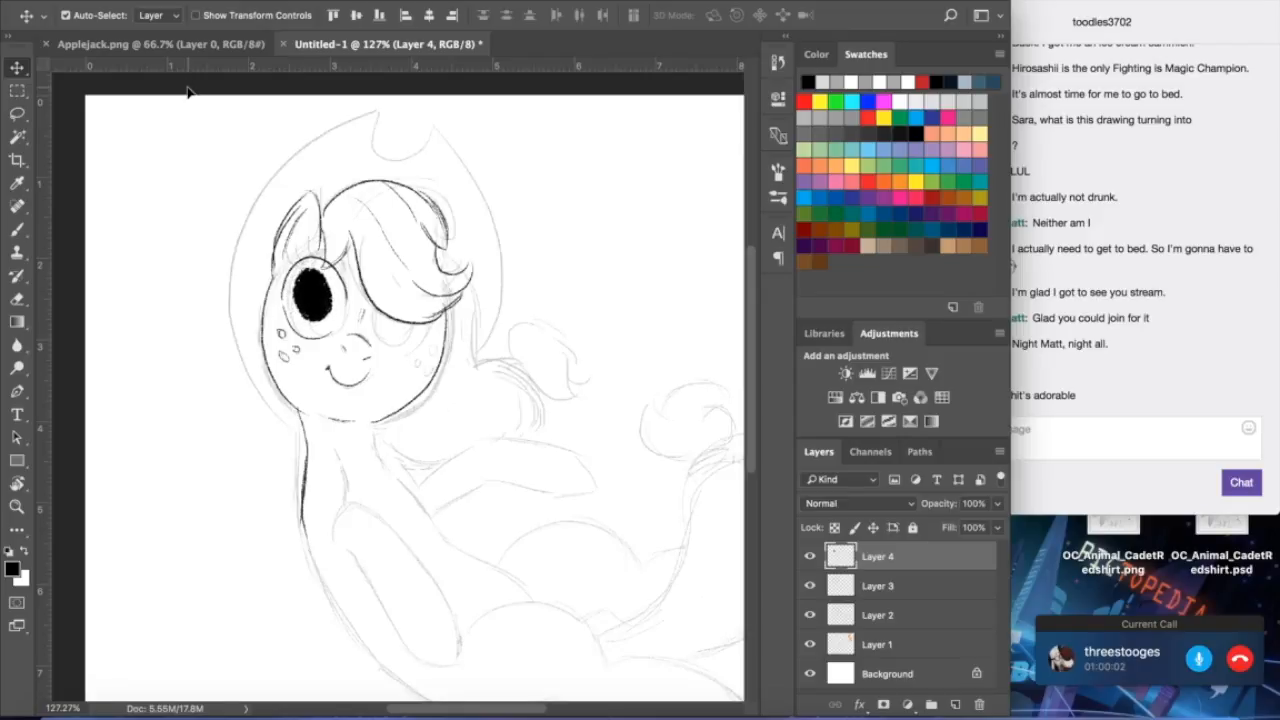
{"action": "key", "text": "Right"}
{"action": "key", "text": "Right"}
{"action": "key", "text": "Right"}
{"action": "key", "text": "Left"}
{"action": "key", "text": "Left"}
{"action": "left_click", "coordinate": [385, 2]}
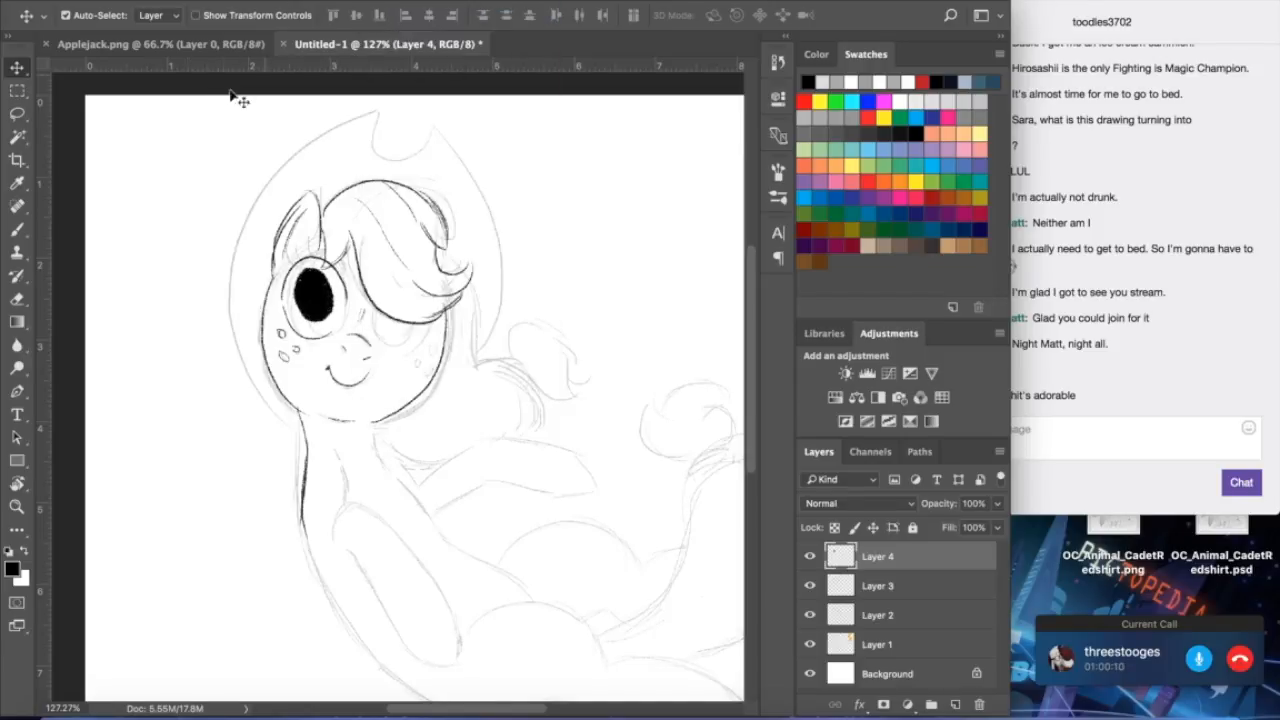
- Round off the left pupil's upper edge with the brush and reduce the brush size to 6
{"action": "left_click", "coordinate": [17, 228]}
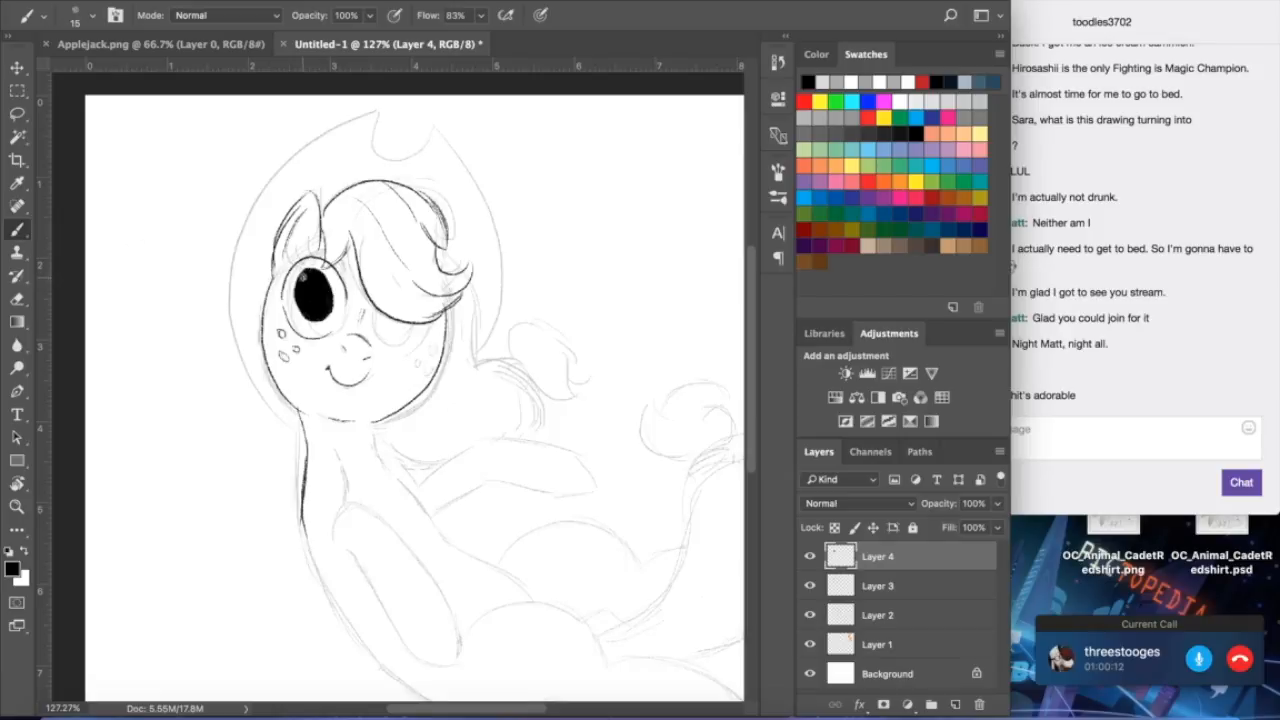
{"action": "left_click_drag", "start_coordinate": [304, 272], "coordinate": [300, 278]}
{"action": "key", "text": "bracketleft"}
{"action": "key", "text": "bracketleft"}
{"action": "key", "text": "bracketleft"}
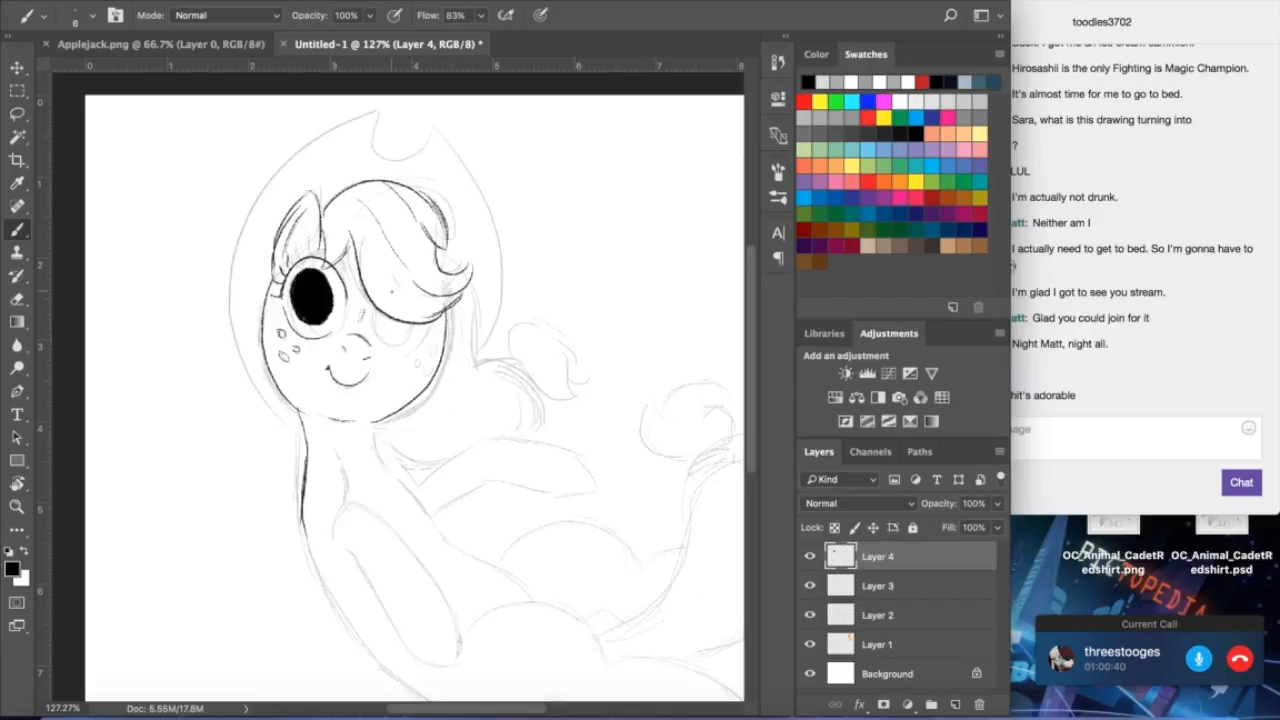
- Ink the short marks on the bridge of the nose and the inner fold of the left ear
{"action": "left_click_drag", "start_coordinate": [361, 311], "coordinate": [365, 310]}
{"action": "left_click_drag", "start_coordinate": [300, 206], "coordinate": [286, 250]}
{"action": "left_click_drag", "start_coordinate": [301, 206], "coordinate": [286, 252]}
- Erase the excess ear line work on Layer 3, and return to the brush on Layer 4
{"action": "key", "text": "e"}
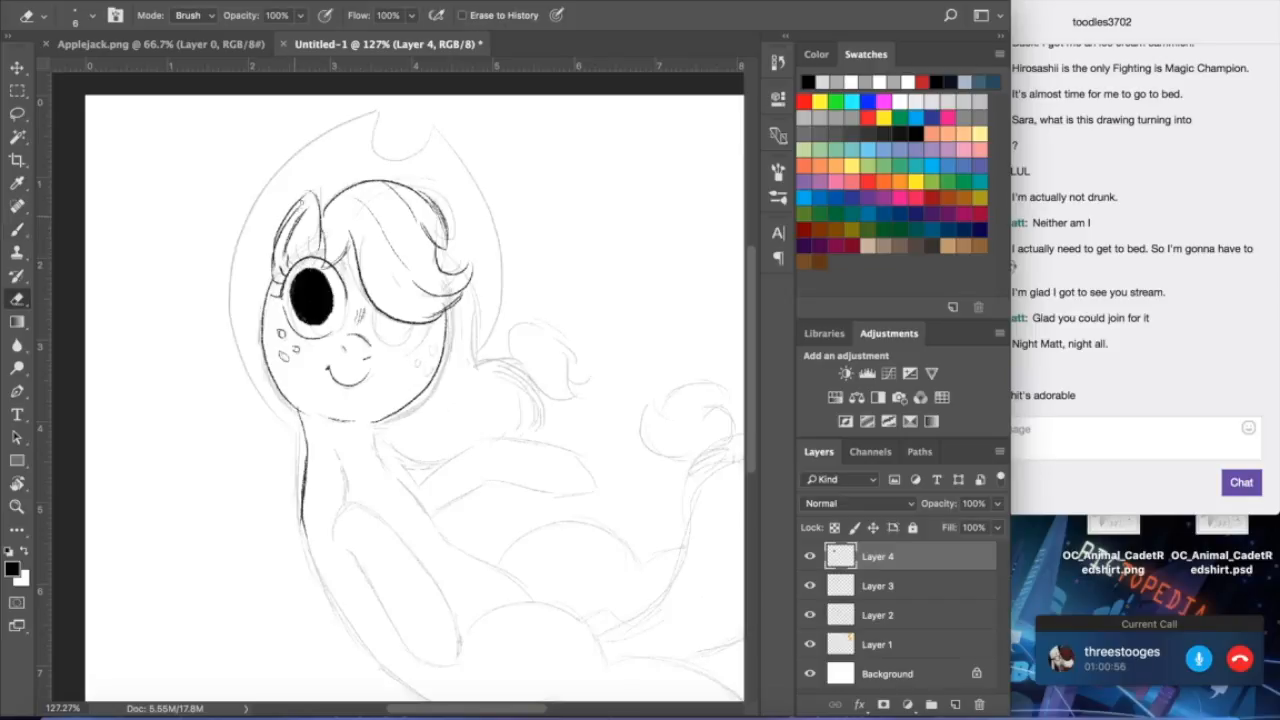
{"action": "left_click", "coordinate": [854, 582]}
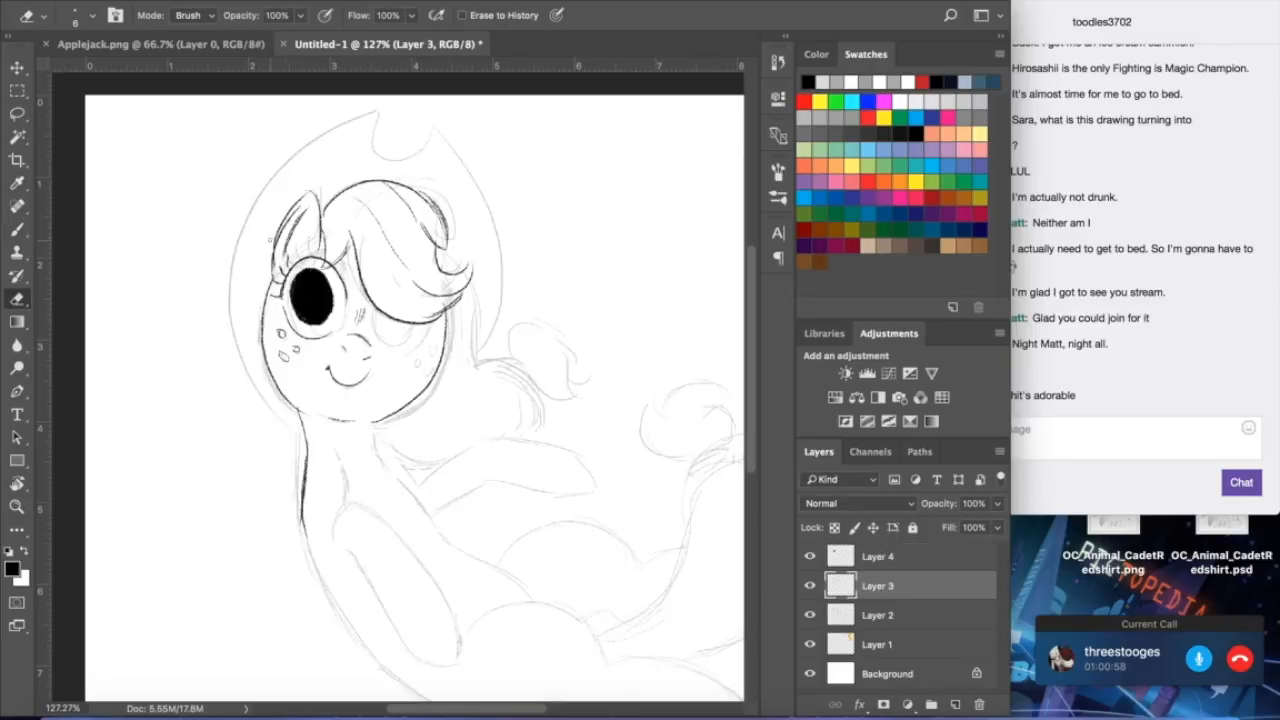
{"action": "mouse_move", "coordinate": [289, 224]}
{"action": "left_mouse_down"}
{"action": "mouse_move", "coordinate": [297, 210]}
{"action": "mouse_move", "coordinate": [275, 271]}
{"action": "mouse_move", "coordinate": [275, 249]}
{"action": "left_mouse_up"}
{"action": "key", "text": "b"}
{"action": "left_click", "coordinate": [913, 560]}
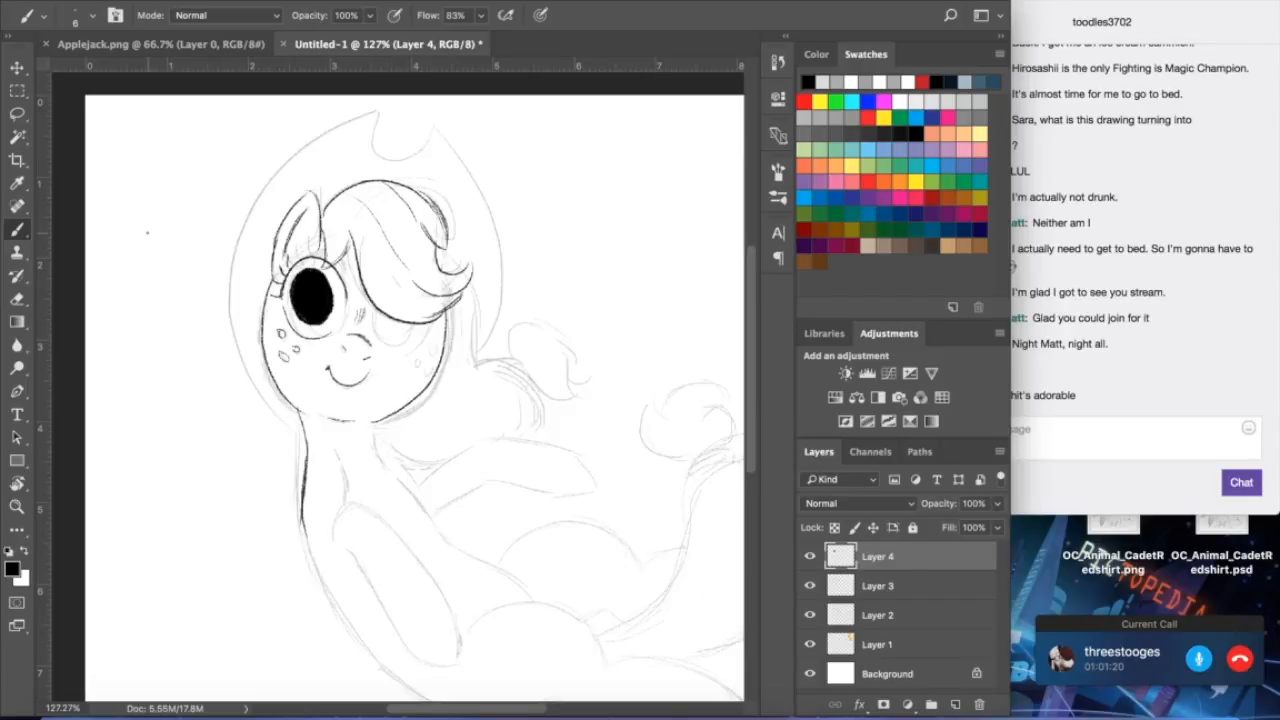
- Merge Layer 4 down into Layer 3
{"action": "left_click", "coordinate": [18, 113]}
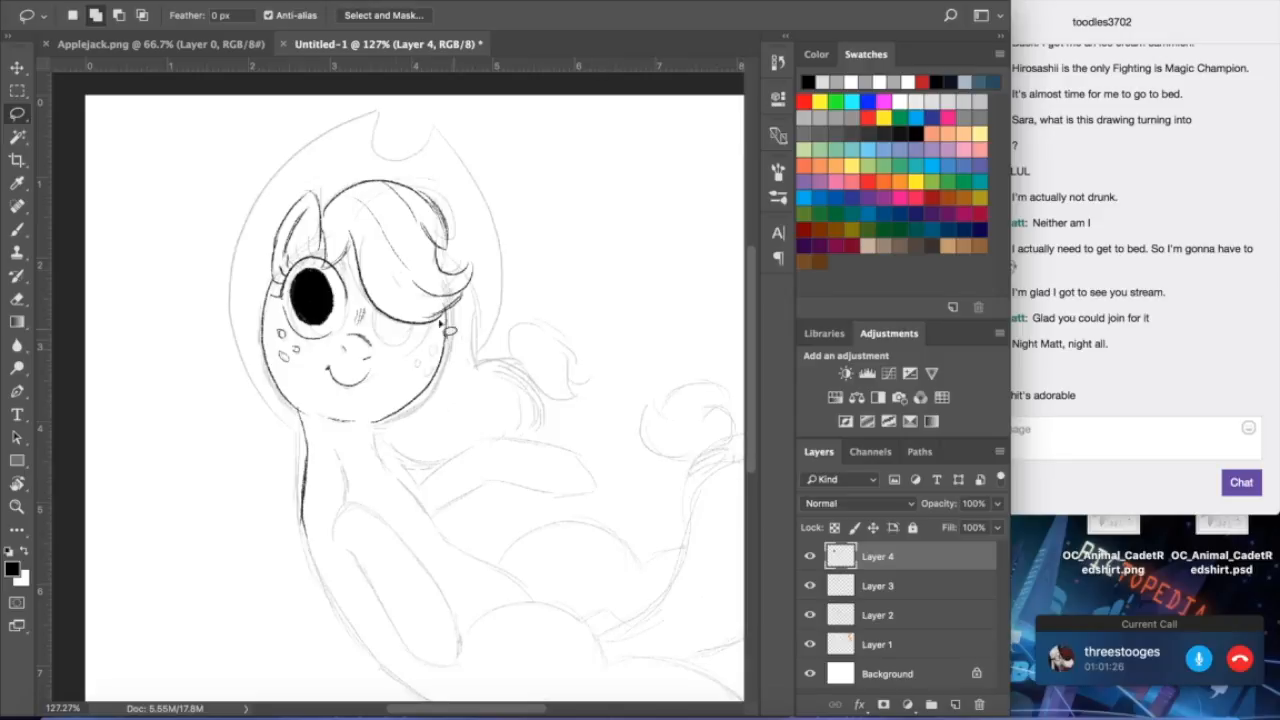
{"action": "left_click", "coordinate": [290, 0]}
{"action": "left_click", "coordinate": [318, 584]}
{"action": "left_click", "coordinate": [290, 0]}
{"action": "left_click", "coordinate": [288, 618]}
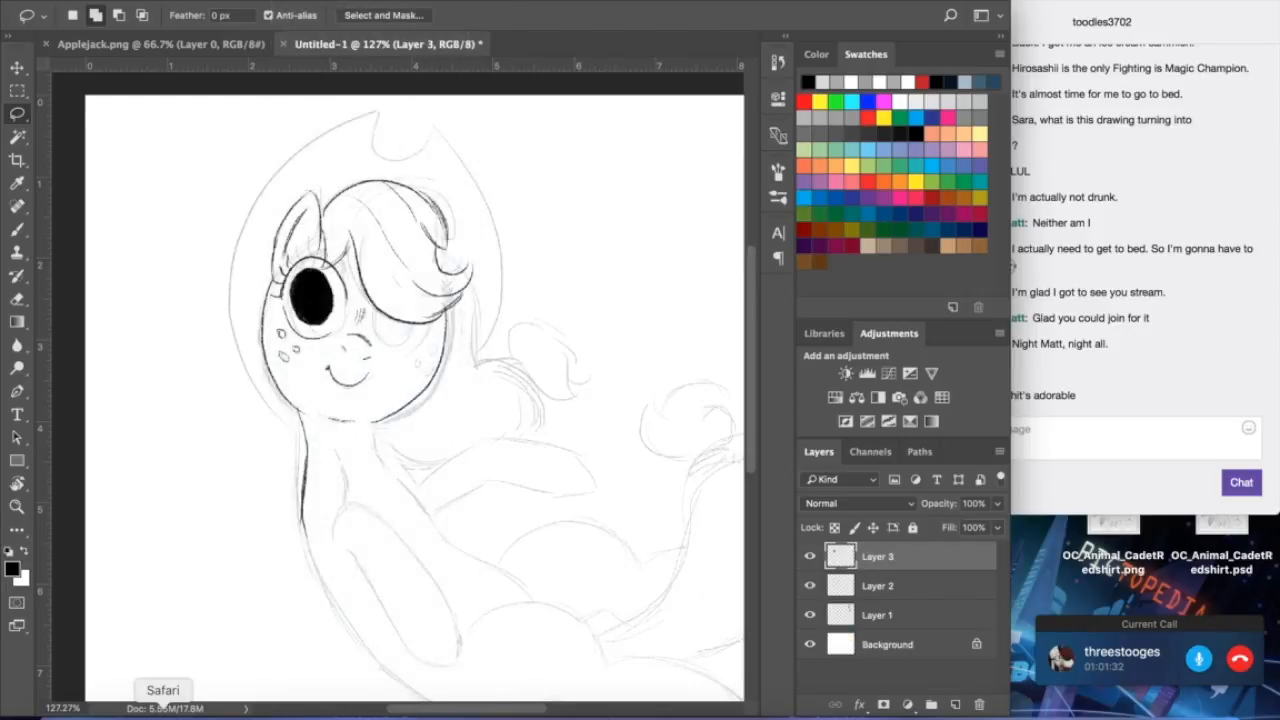
- Switch to Safari, confirm on Pandora Radio that someone is still listening, and return to the Photoshop drawing
{"action": "left_click", "coordinate": [163, 712]}
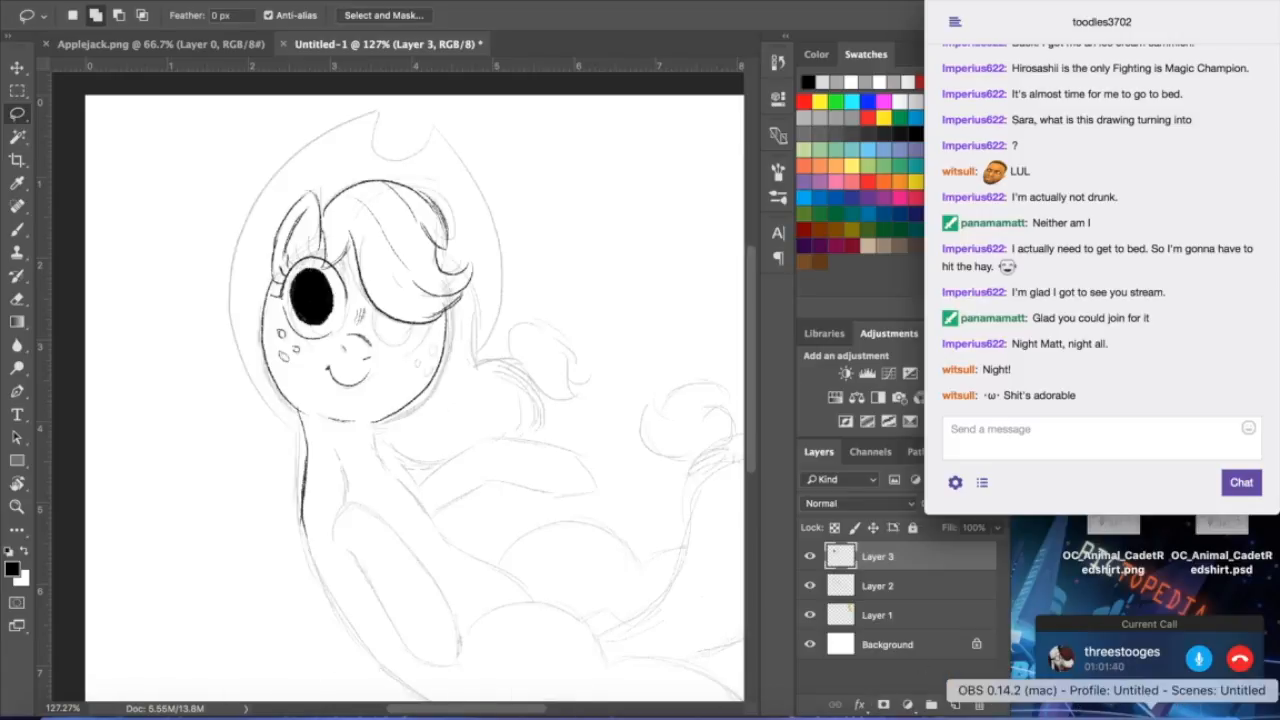
{"action": "left_click", "coordinate": [1115, 710]}
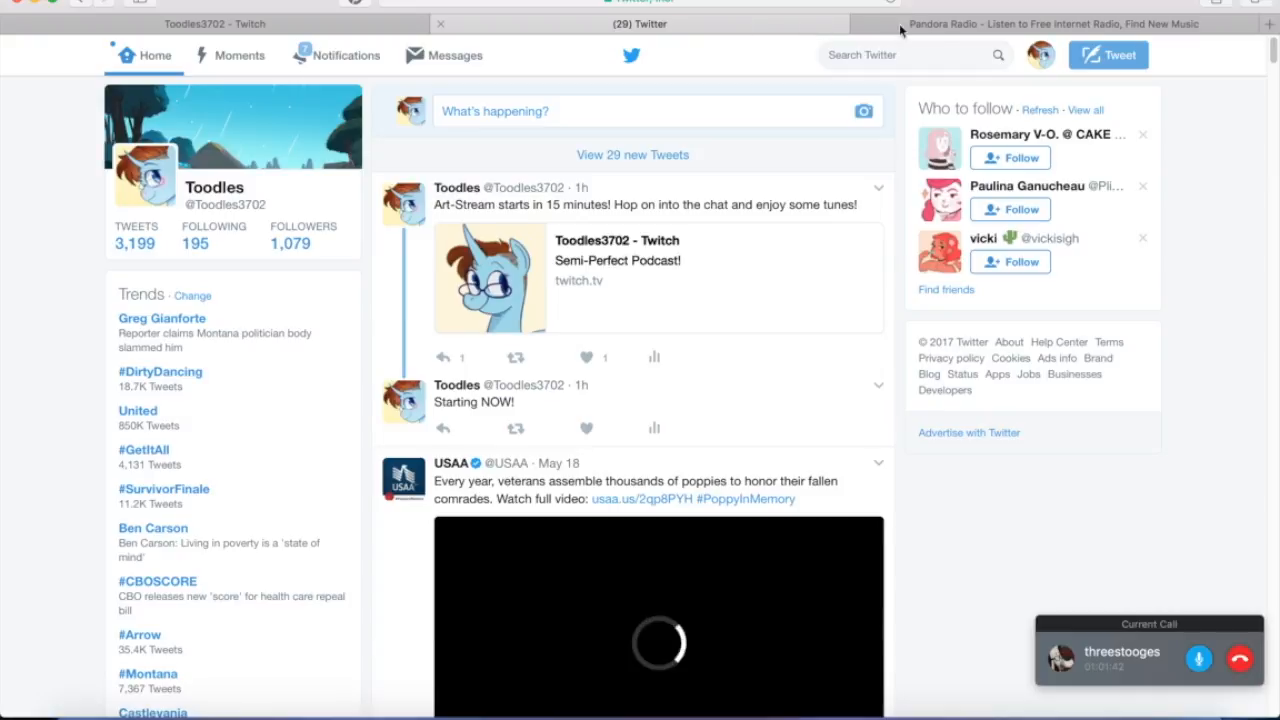
{"action": "left_click", "coordinate": [927, 26]}
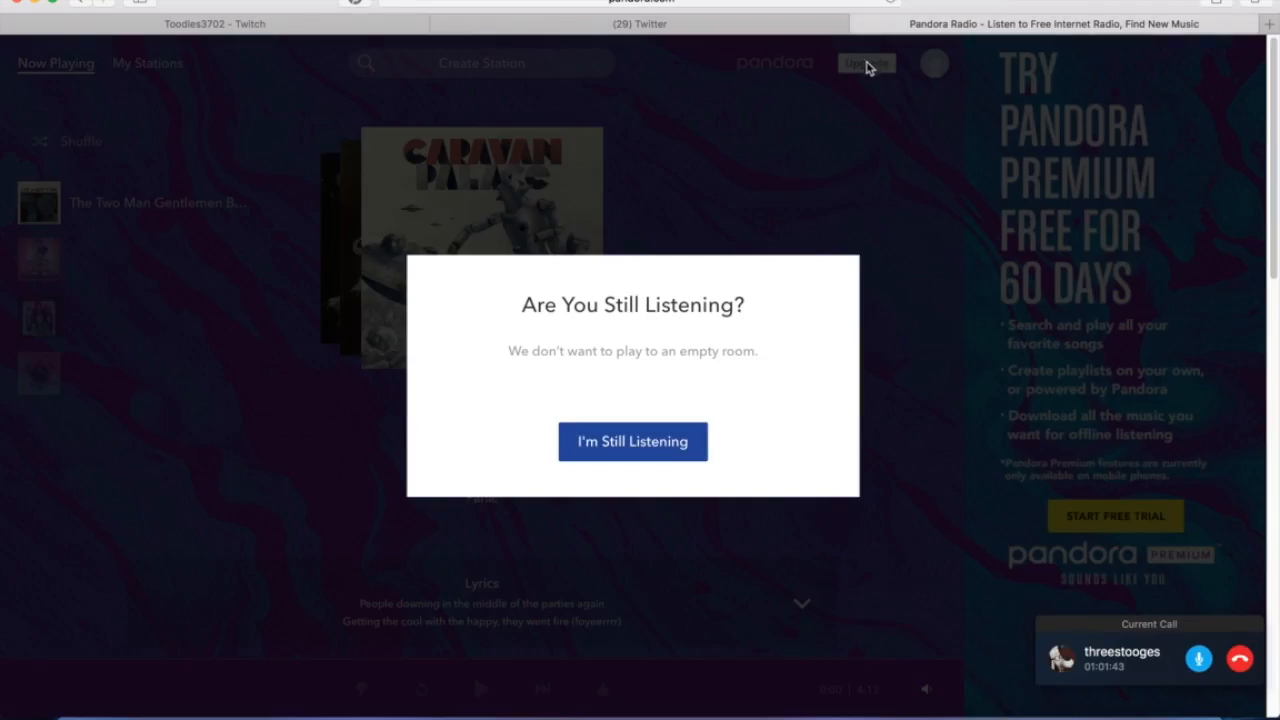
{"action": "left_click", "coordinate": [578, 445]}
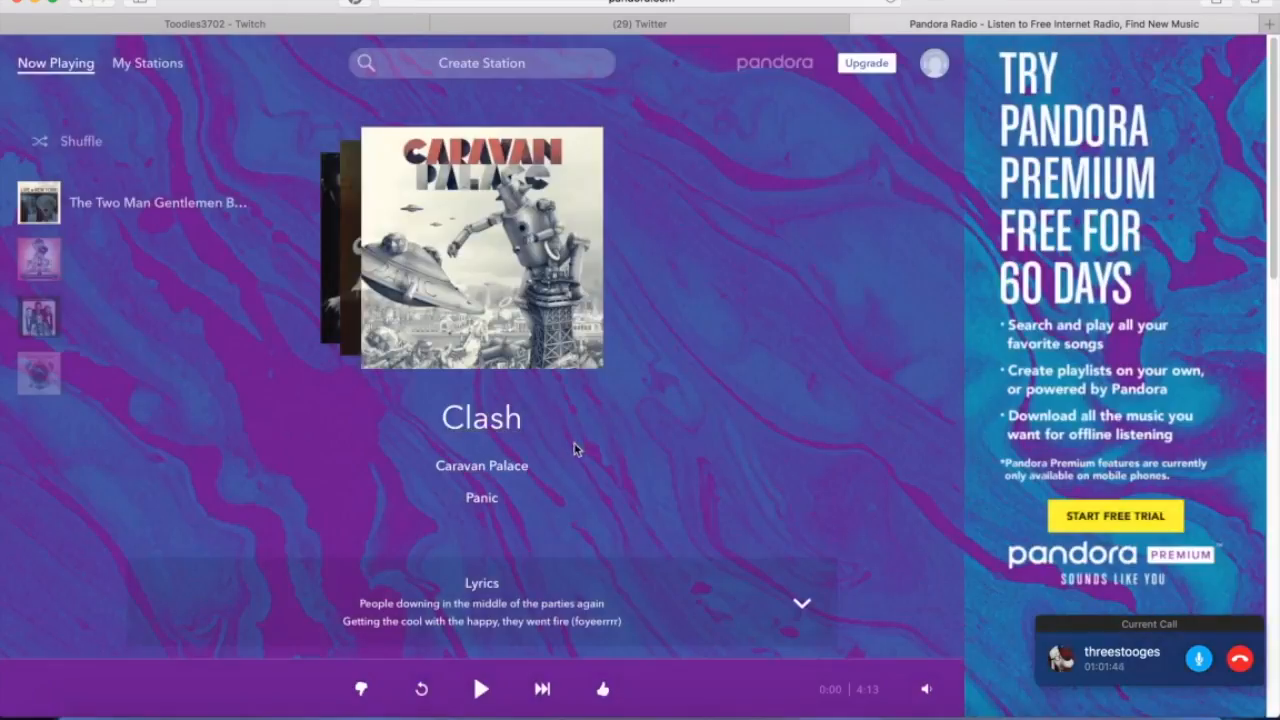
{"action": "left_click", "coordinate": [35, 6]}
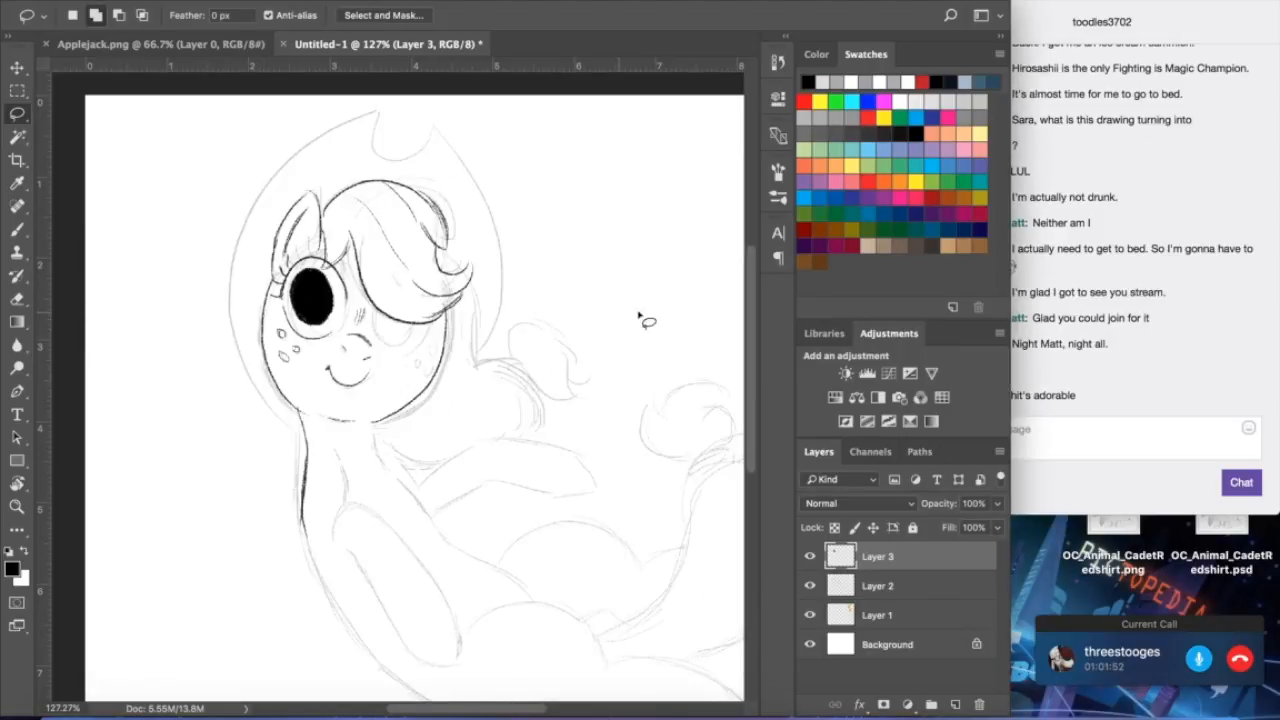
- Ink the visible lower curve of the right eye beneath the forelock, undoing and redrawing unsatisfactory strokes
{"action": "left_click", "coordinate": [18, 228]}
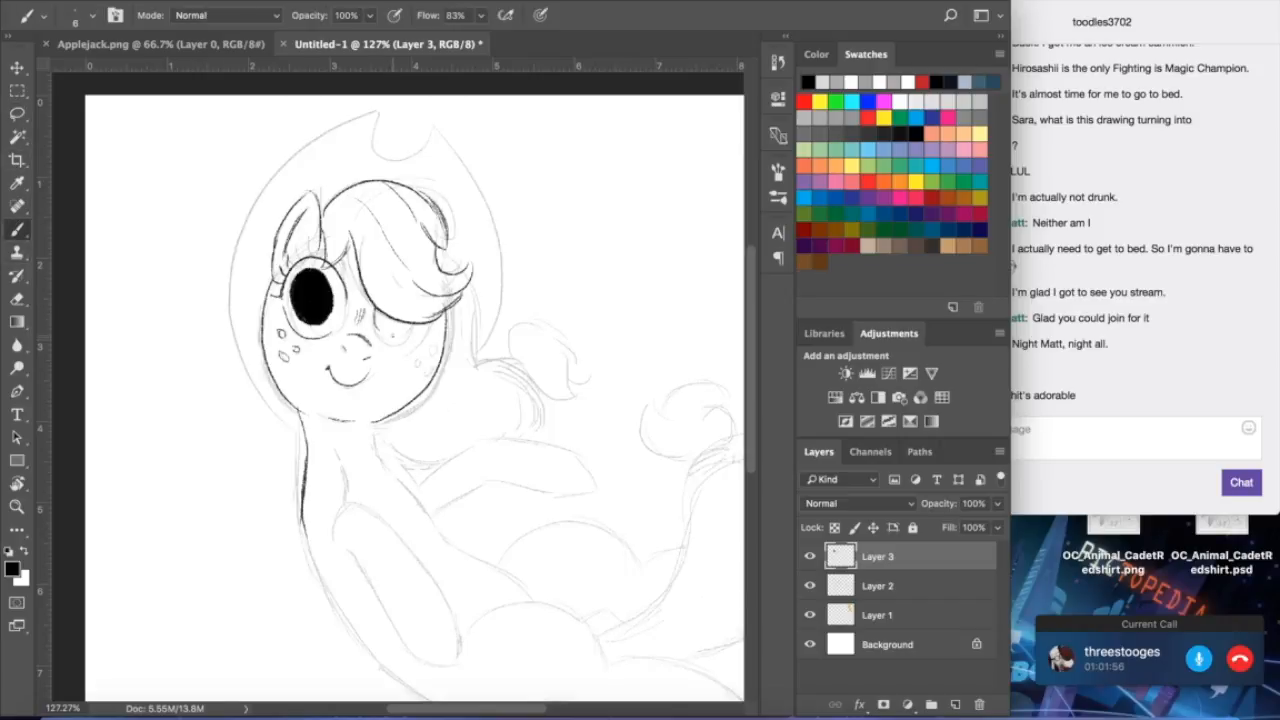
{"action": "left_click_drag", "start_coordinate": [390, 341], "coordinate": [437, 330]}
{"action": "key", "text": "ctrl+z"}
{"action": "left_click", "coordinate": [18, 298]}
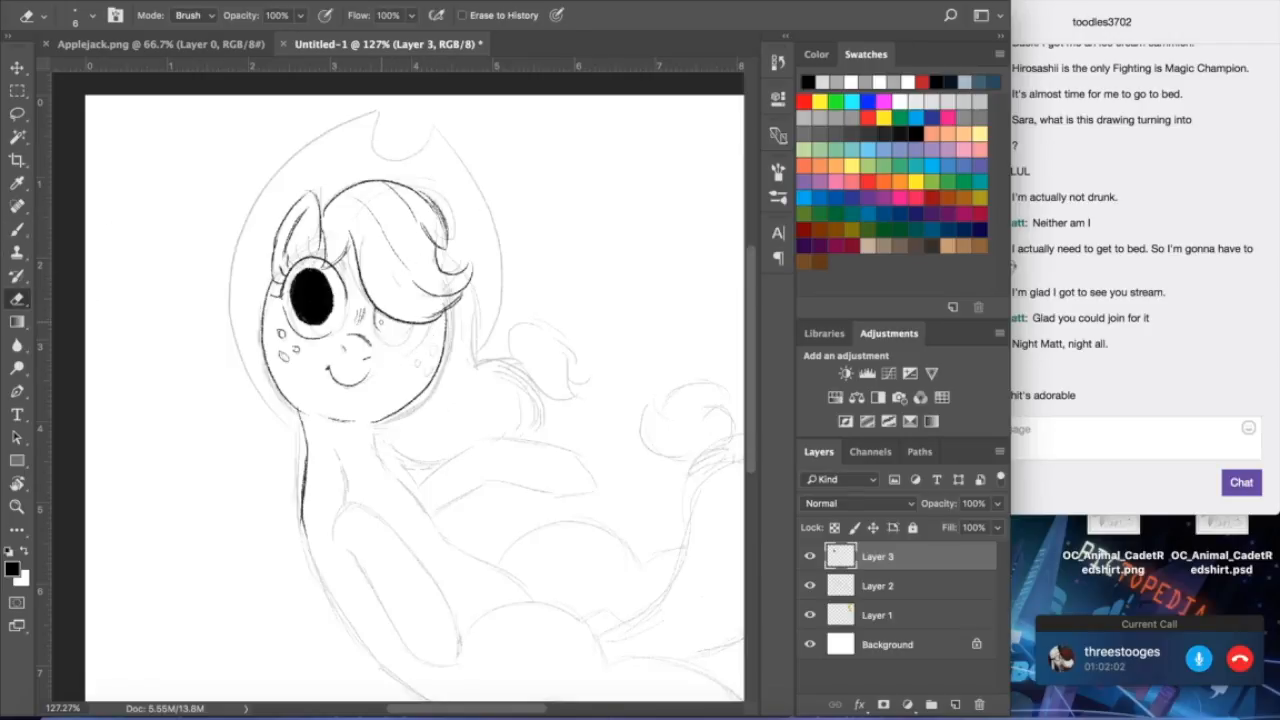
{"action": "left_click", "coordinate": [18, 229]}
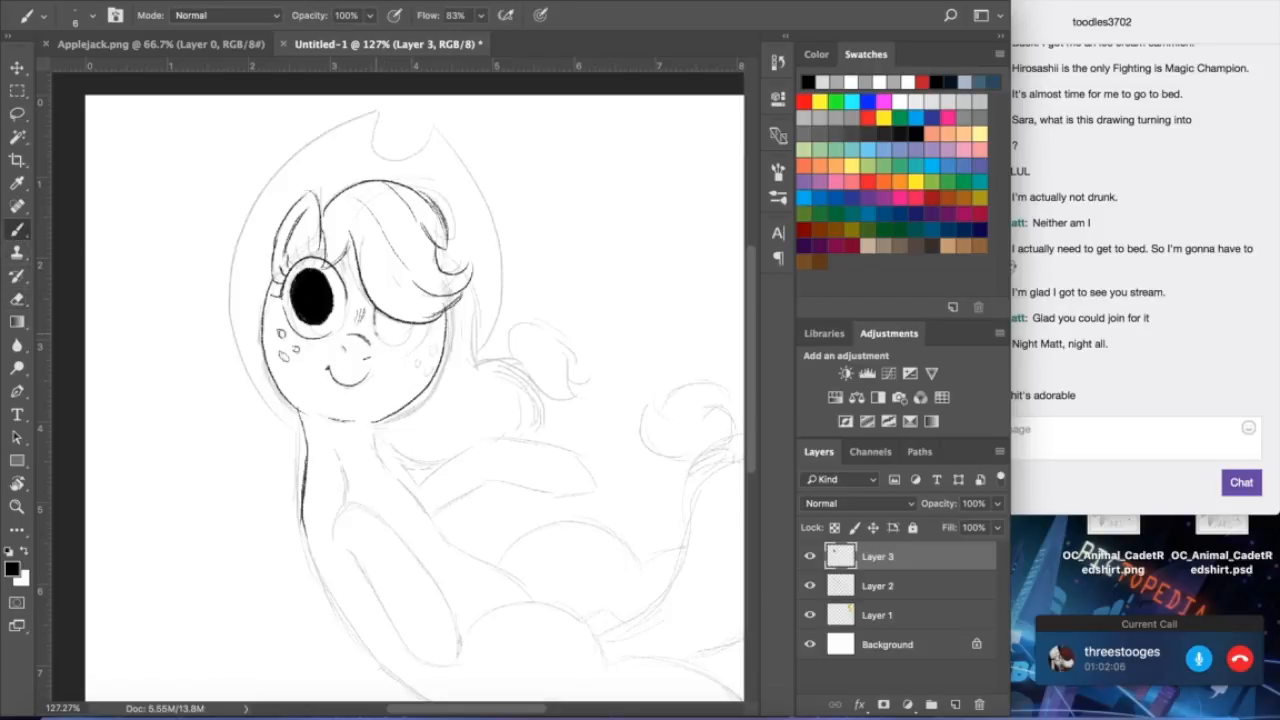
{"action": "mouse_move", "coordinate": [377, 325]}
{"action": "left_mouse_down"}
{"action": "mouse_move", "coordinate": [431, 340]}
{"action": "mouse_move", "coordinate": [424, 322]}
{"action": "left_mouse_up"}
{"action": "key", "text": "ctrl+z"}
{"action": "key", "text": "ctrl+z"}
{"action": "left_click_drag", "start_coordinate": [379, 335], "coordinate": [425, 318]}
{"action": "key", "text": "ctrl+z"}
{"action": "key", "text": "ctrl+alt+z"}
{"action": "key", "text": "ctrl+alt+z"}
{"action": "left_click_drag", "start_coordinate": [403, 368], "coordinate": [428, 318]}
{"action": "key", "text": "ctrl+z"}
- Lasso the left pupil and copy it to a new layer
{"action": "left_click", "coordinate": [17, 113]}
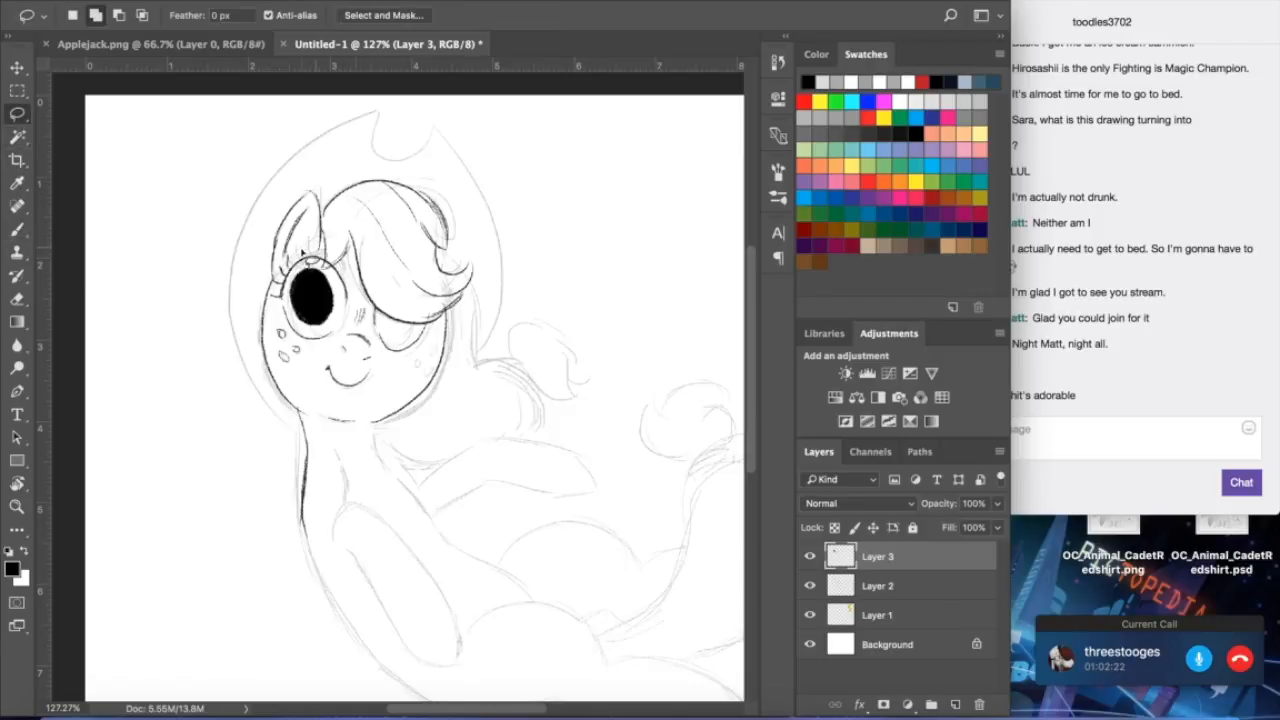
{"action": "mouse_move", "coordinate": [294, 286]}
{"action": "left_mouse_down"}
{"action": "mouse_move", "coordinate": [293, 332]}
{"action": "mouse_move", "coordinate": [330, 342]}
{"action": "mouse_move", "coordinate": [350, 310]}
{"action": "mouse_move", "coordinate": [329, 279]}
{"action": "mouse_move", "coordinate": [308, 266]}
{"action": "mouse_move", "coordinate": [292, 288]}
{"action": "left_mouse_up"}
{"action": "right_click", "coordinate": [315, 300]}
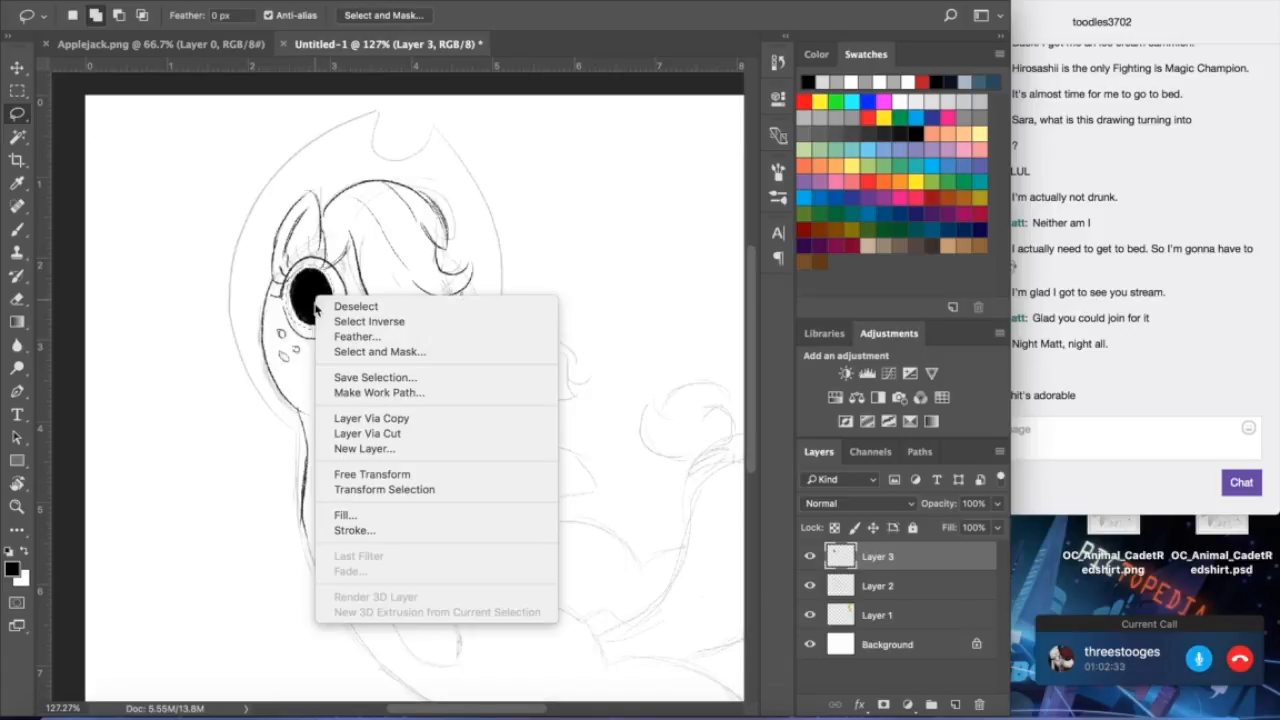
{"action": "left_click", "coordinate": [402, 418]}
- Move the copied pupil into the right eye and nudge it right and slightly down
{"action": "left_click", "coordinate": [17, 67]}
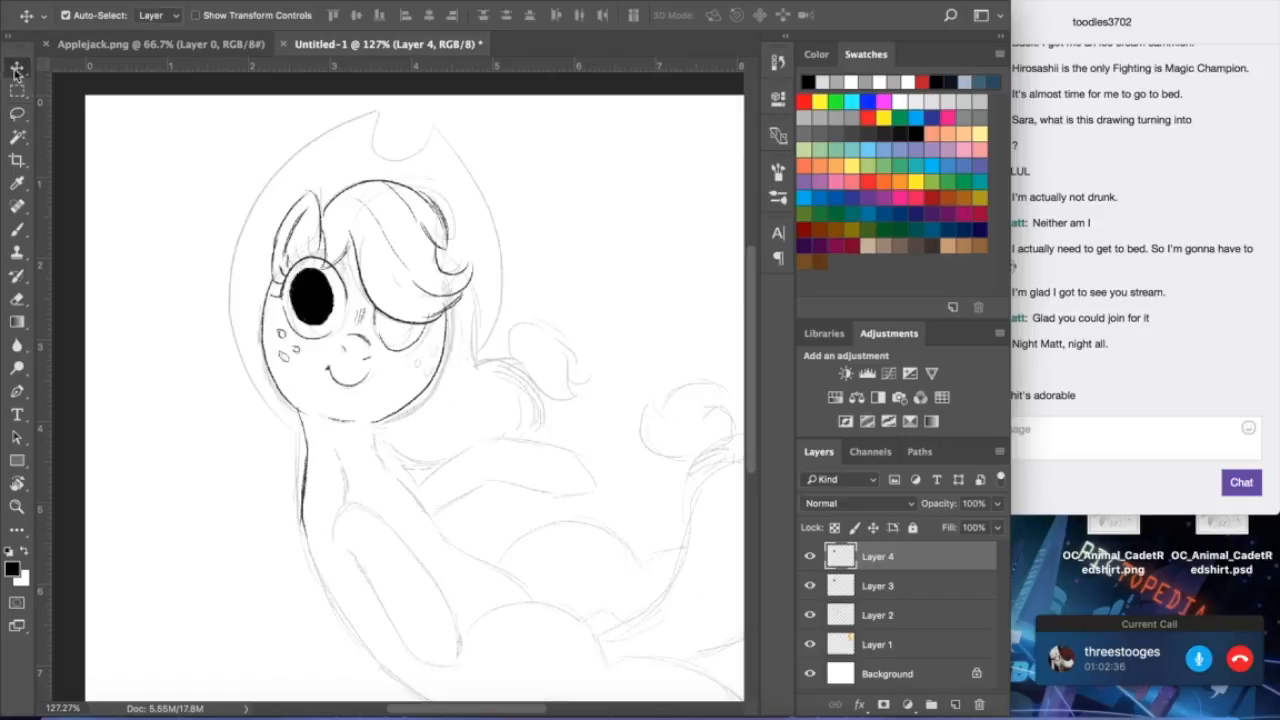
{"action": "mouse_move", "coordinate": [327, 310]}
{"action": "left_mouse_down"}
{"action": "mouse_move", "coordinate": [414, 318]}
{"action": "mouse_move", "coordinate": [400, 326]}
{"action": "mouse_move", "coordinate": [386, 298]}
{"action": "left_mouse_up"}
{"action": "key", "text": "Right"}
{"action": "key", "text": "Right"}
{"action": "key", "text": "Right"}
{"action": "key", "text": "Right"}
{"action": "key", "text": "Right"}
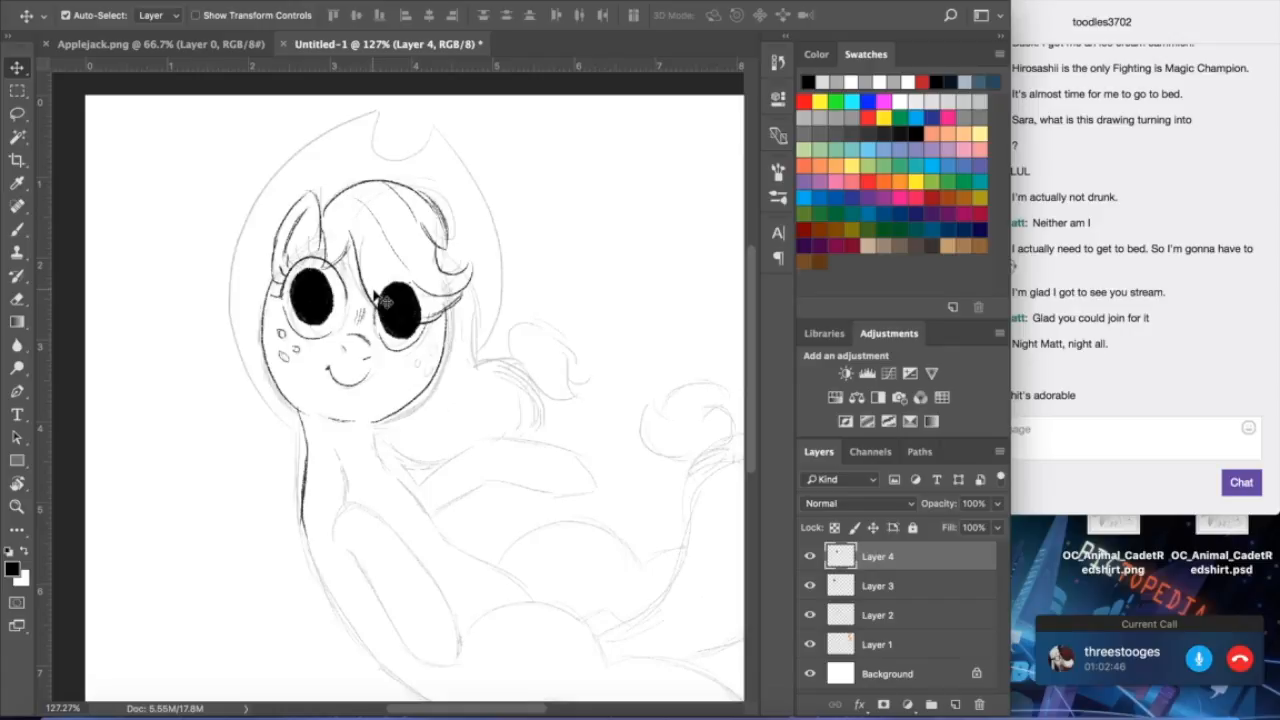
{"action": "key", "text": "Down"}
- Erase the part of the right pupil covering the forelock with a size 25 eraser, leaving only its portion below the hair
{"action": "left_click", "coordinate": [17, 298]}
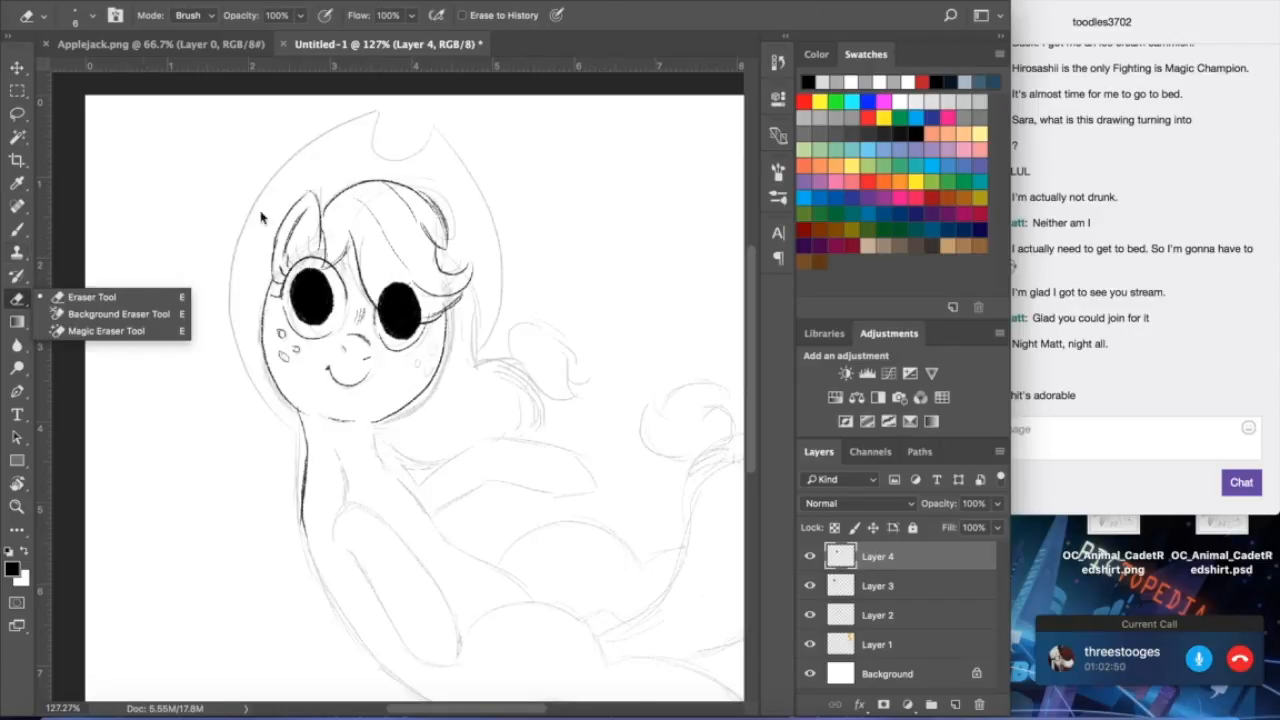
{"action": "left_click", "coordinate": [14, 300]}
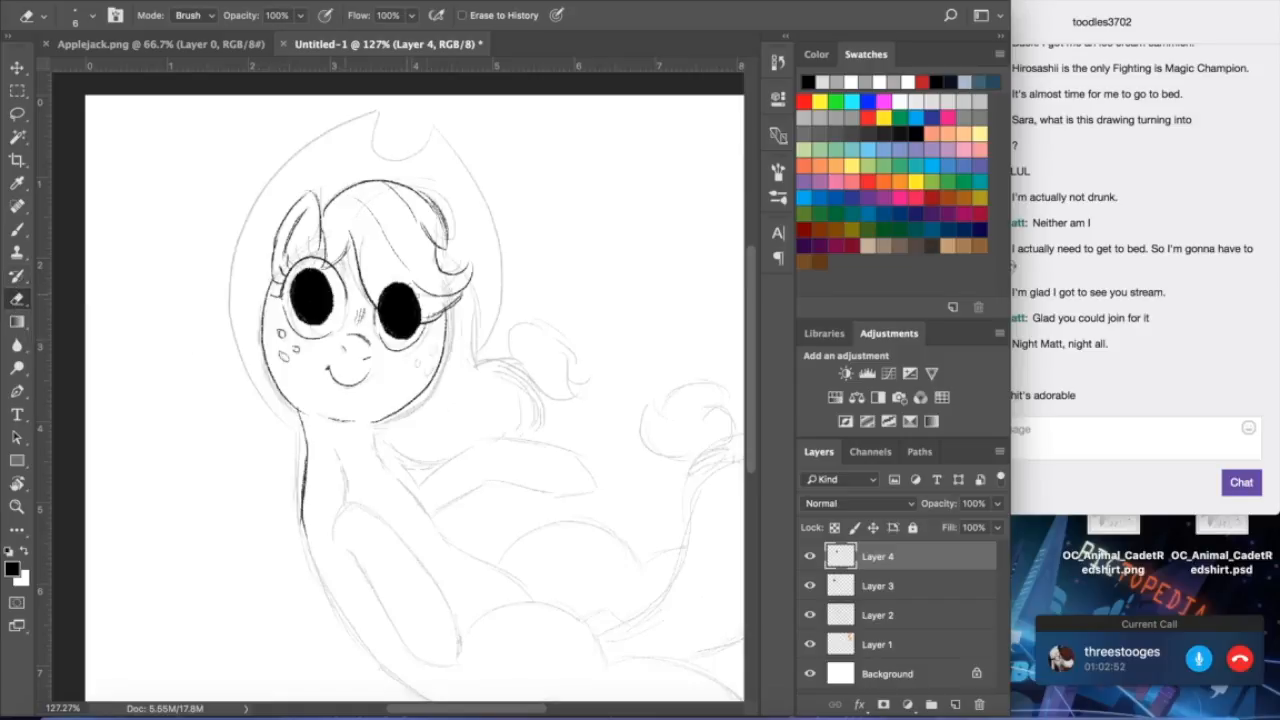
{"action": "left_click_drag", "start_coordinate": [382, 308], "coordinate": [412, 286]}
{"action": "key", "text": "bracketright"}
{"action": "key", "text": "bracketright"}
{"action": "key", "text": "bracketright"}
{"action": "mouse_move", "coordinate": [376, 291]}
{"action": "left_mouse_down"}
{"action": "mouse_move", "coordinate": [406, 311]}
{"action": "mouse_move", "coordinate": [424, 309]}
{"action": "mouse_move", "coordinate": [386, 291]}
{"action": "mouse_move", "coordinate": [399, 309]}
{"action": "mouse_move", "coordinate": [405, 285]}
{"action": "mouse_move", "coordinate": [425, 295]}
{"action": "left_mouse_up"}
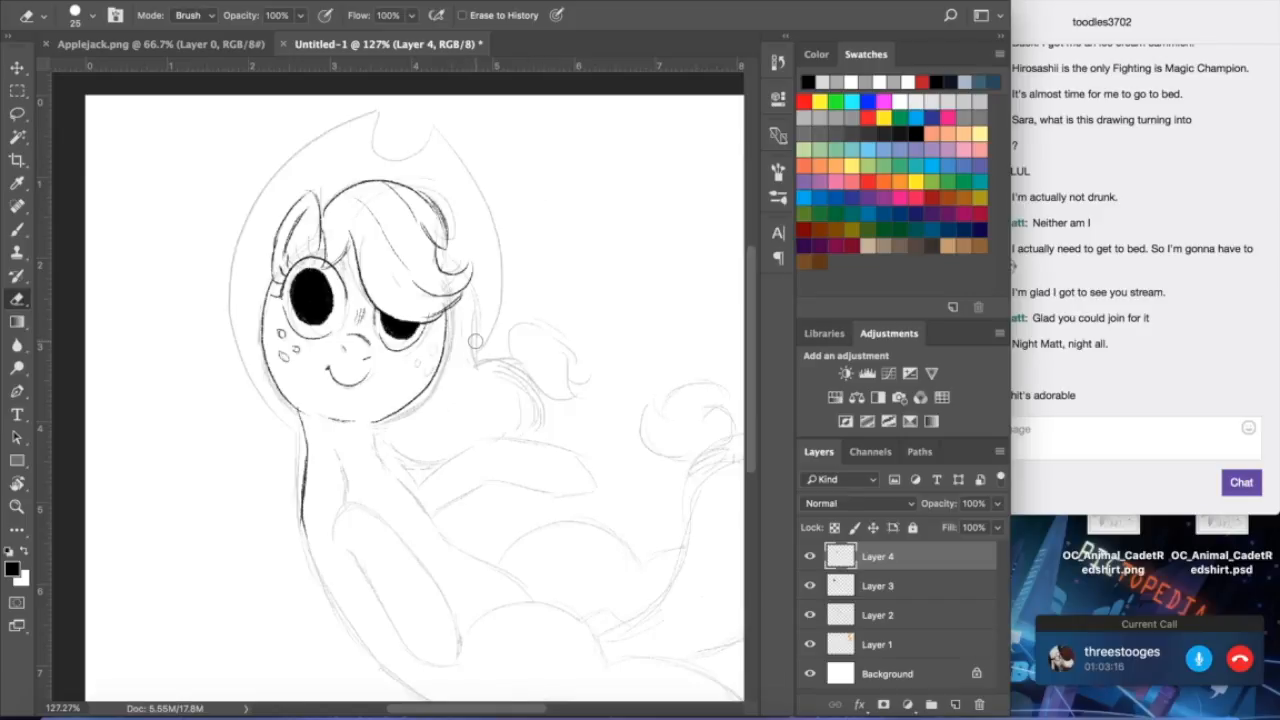
- Ink the three small freckles on the right cheek with the size 6 brush
{"action": "left_click", "coordinate": [17, 67]}
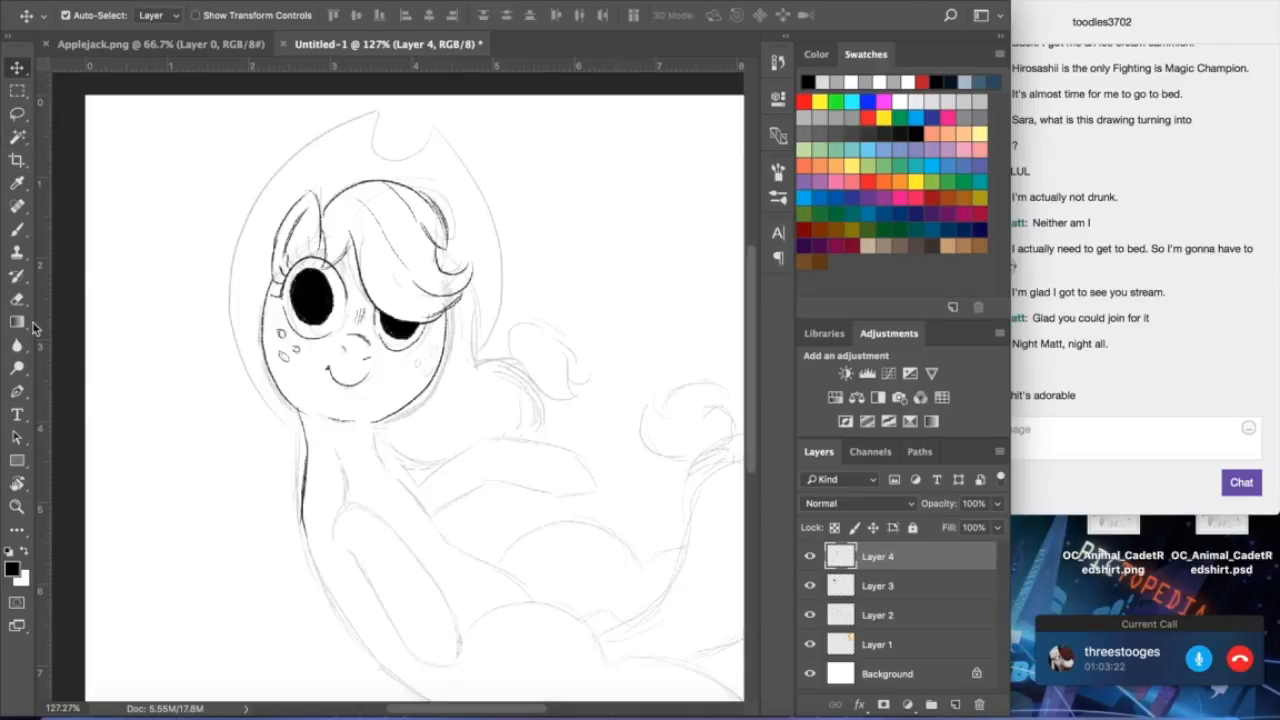
{"action": "left_click", "coordinate": [17, 229]}
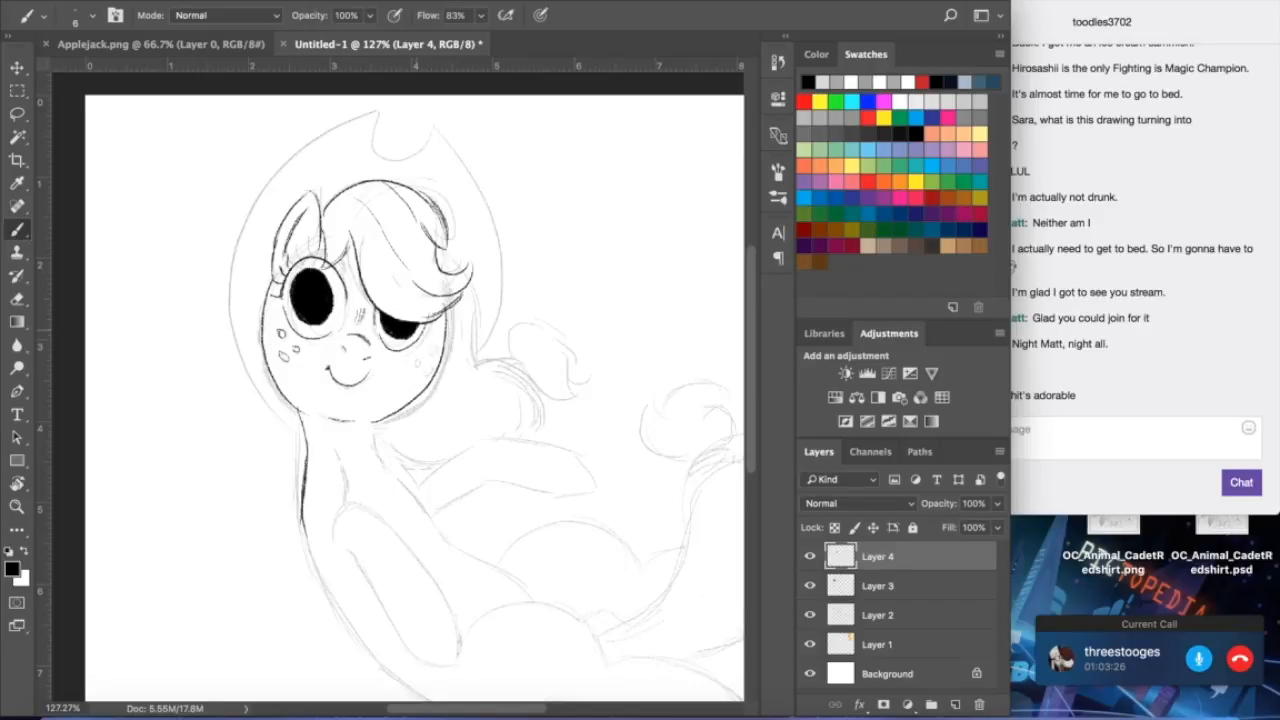
{"action": "left_click", "coordinate": [17, 298]}
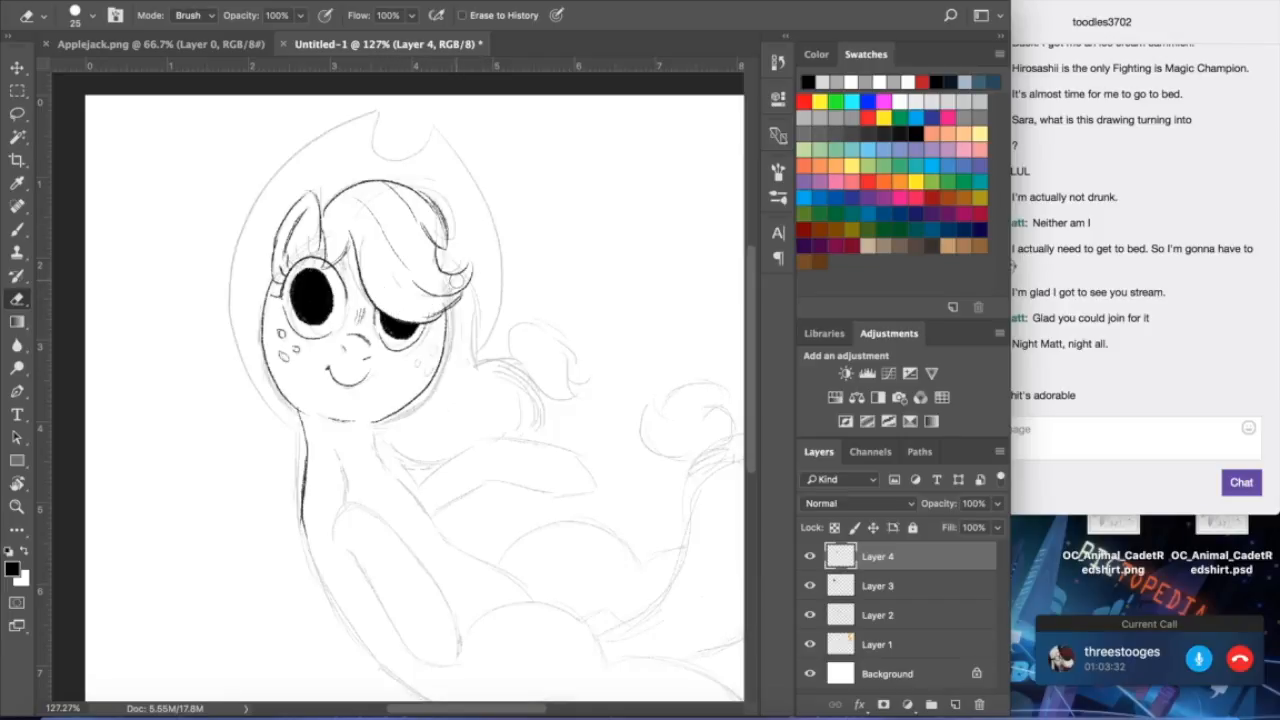
{"action": "left_click", "coordinate": [17, 229]}
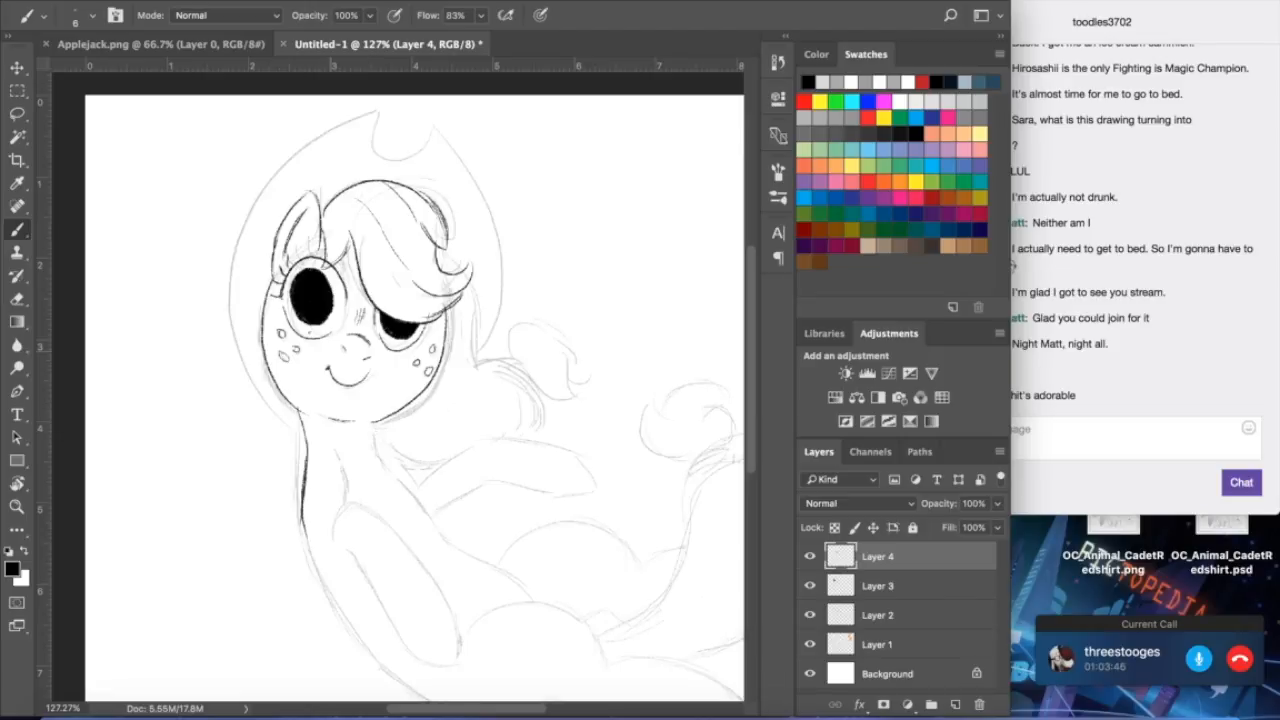
- Reinforce the upper left outline of the face and merge Layer 4 down into Layer 3
{"action": "left_click_drag", "start_coordinate": [272, 283], "coordinate": [262, 331]}
{"action": "left_click", "coordinate": [292, 531]}
{"action": "left_click", "coordinate": [280, 2]}
{"action": "left_click", "coordinate": [269, 322]}
{"action": "left_click", "coordinate": [280, 1]}
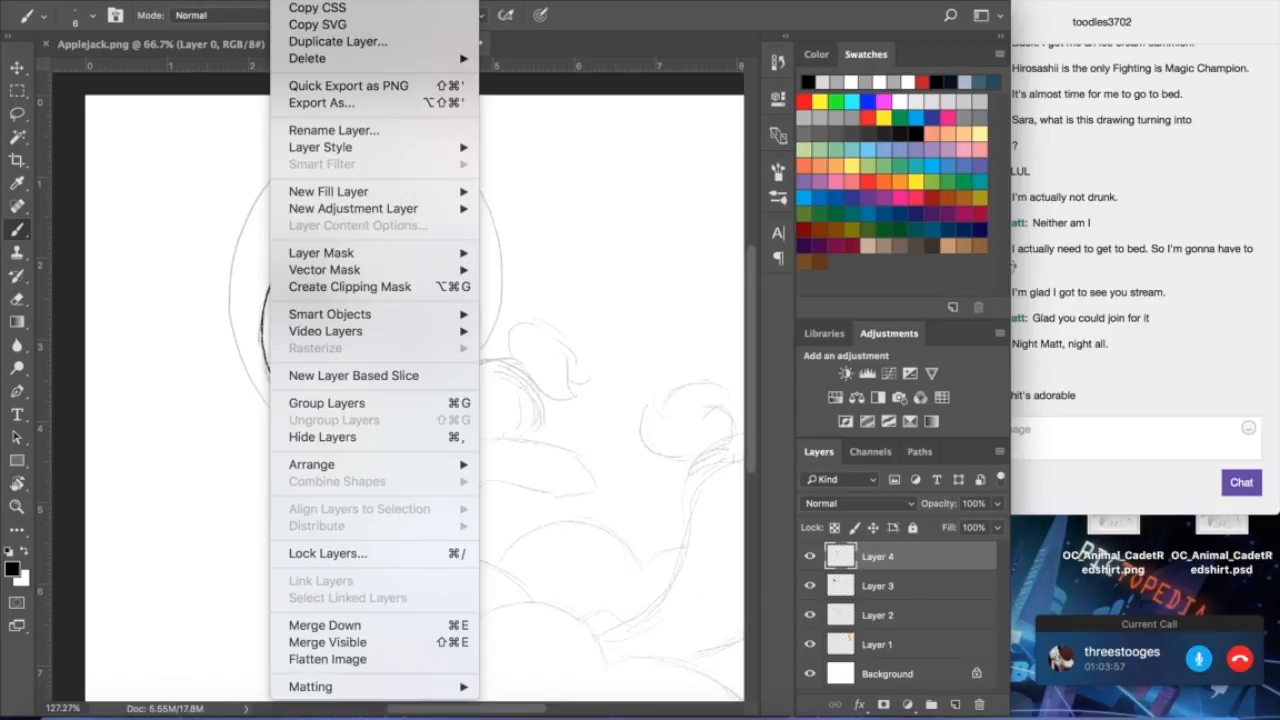
{"action": "left_click", "coordinate": [313, 626]}
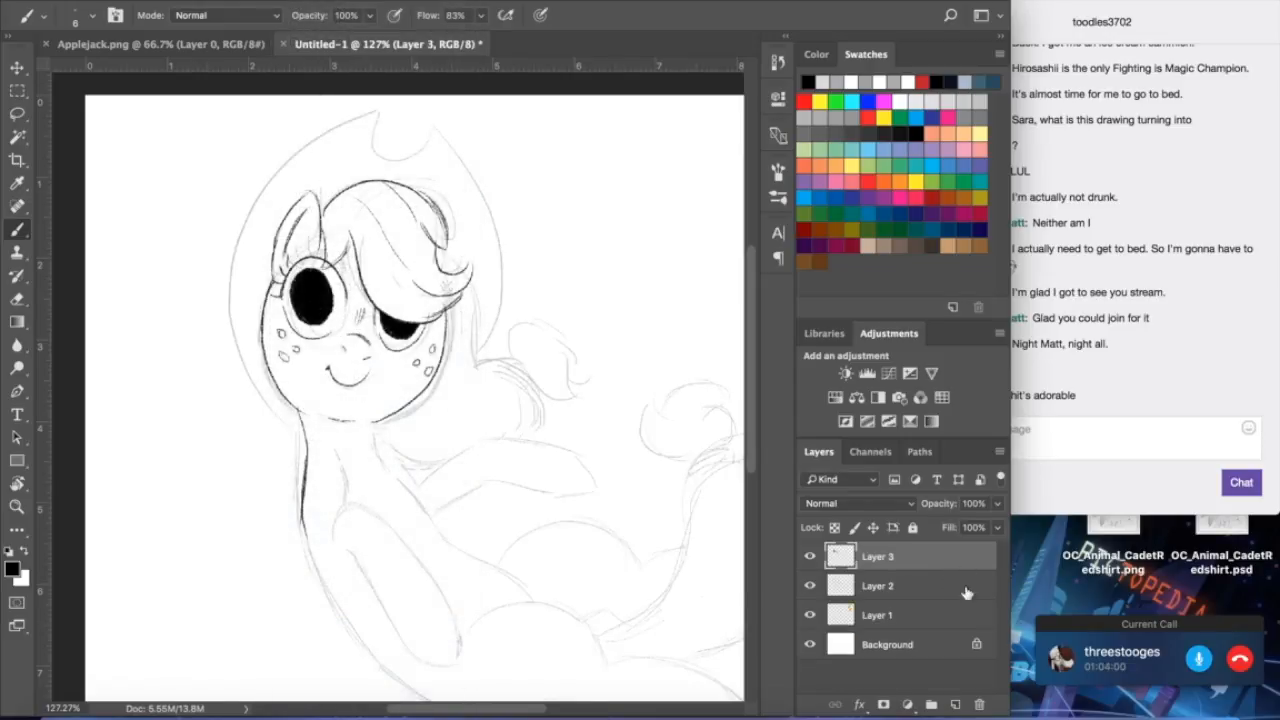
- Add a new layer, paint a white wedge highlight in the left pupil, trim it, and restore black as the painting colour
{"action": "left_click", "coordinate": [955, 705]}
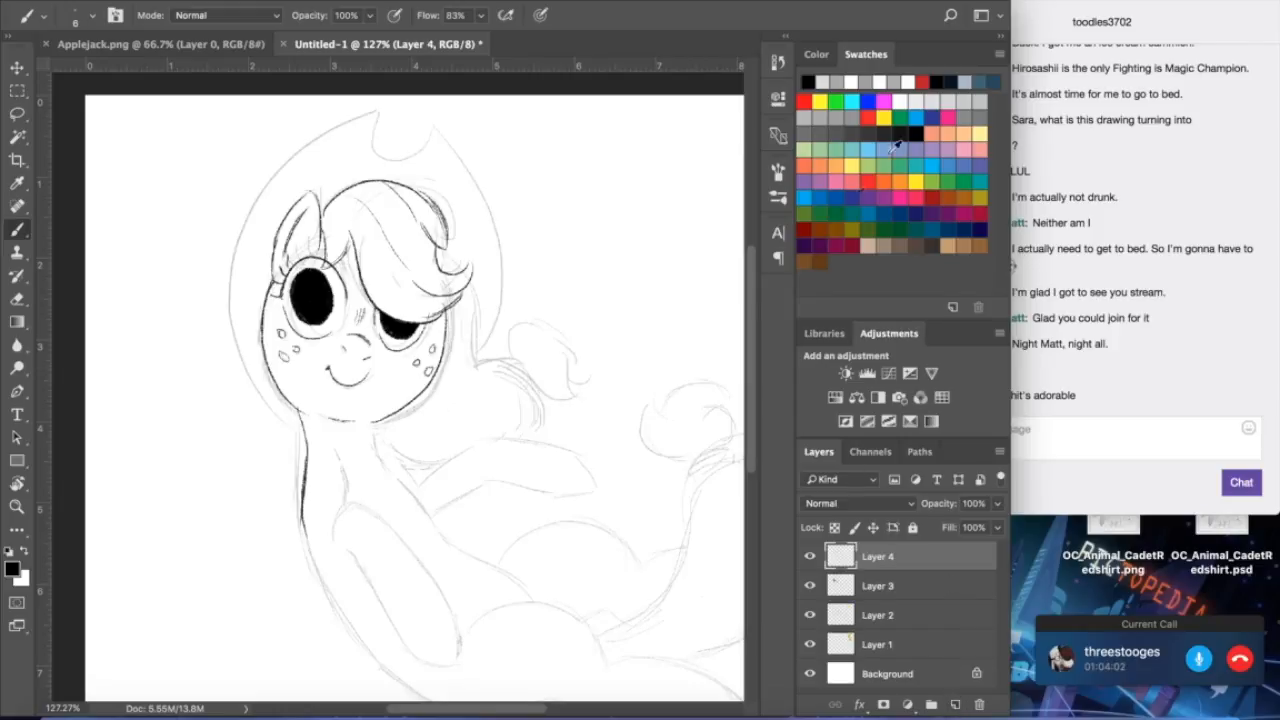
{"action": "left_click", "coordinate": [899, 101]}
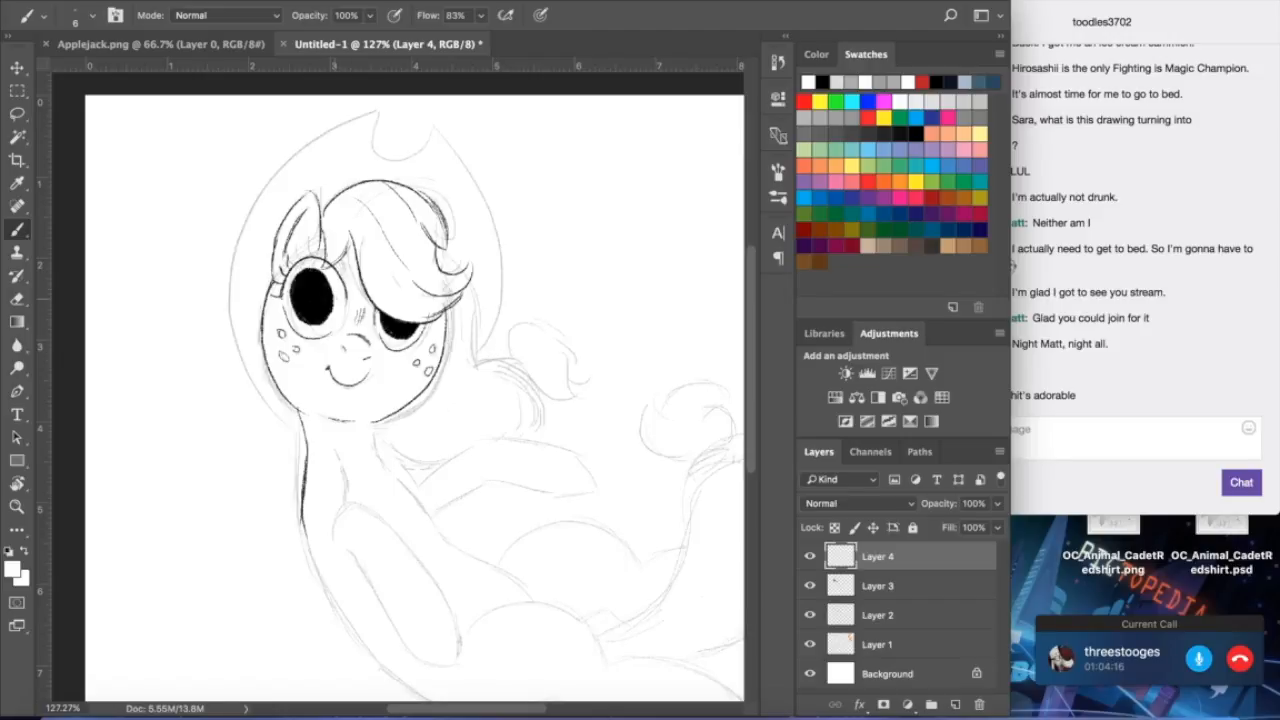
{"action": "left_click_drag", "start_coordinate": [334, 298], "coordinate": [332, 309]}
{"action": "left_click", "coordinate": [17, 298]}
{"action": "left_click_drag", "start_coordinate": [298, 276], "coordinate": [316, 292]}
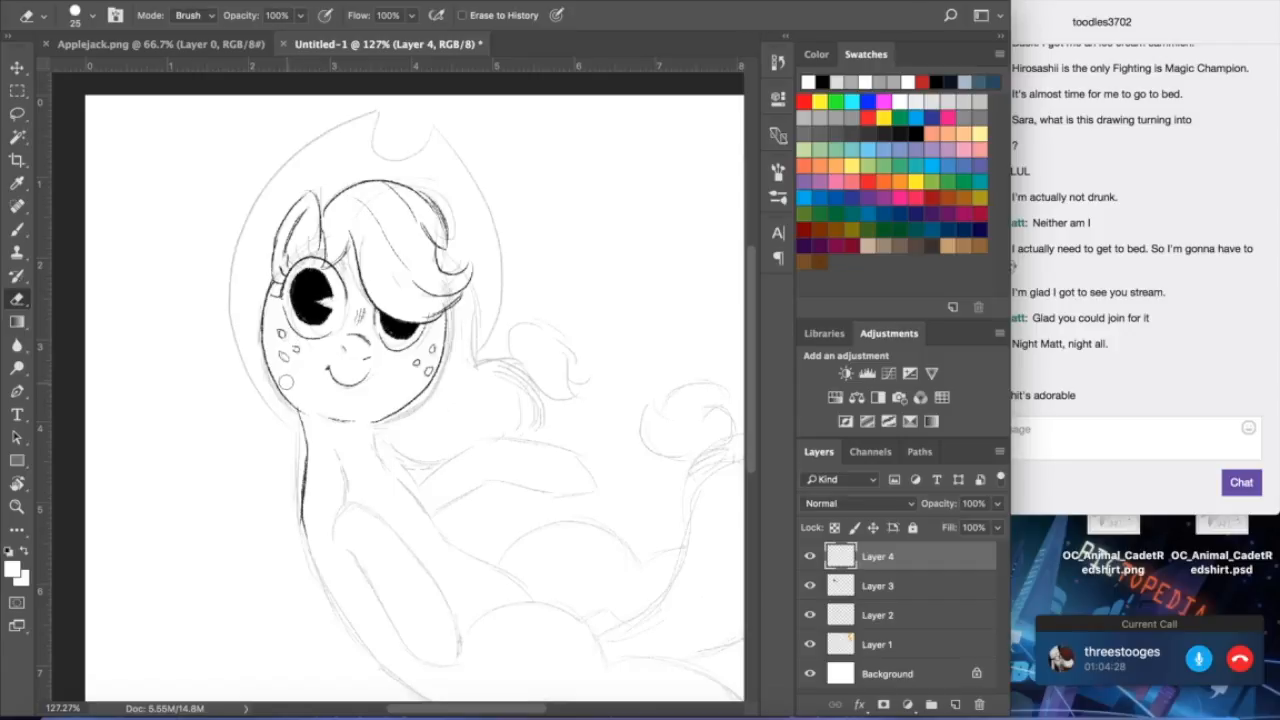
{"action": "left_click", "coordinate": [22, 228]}
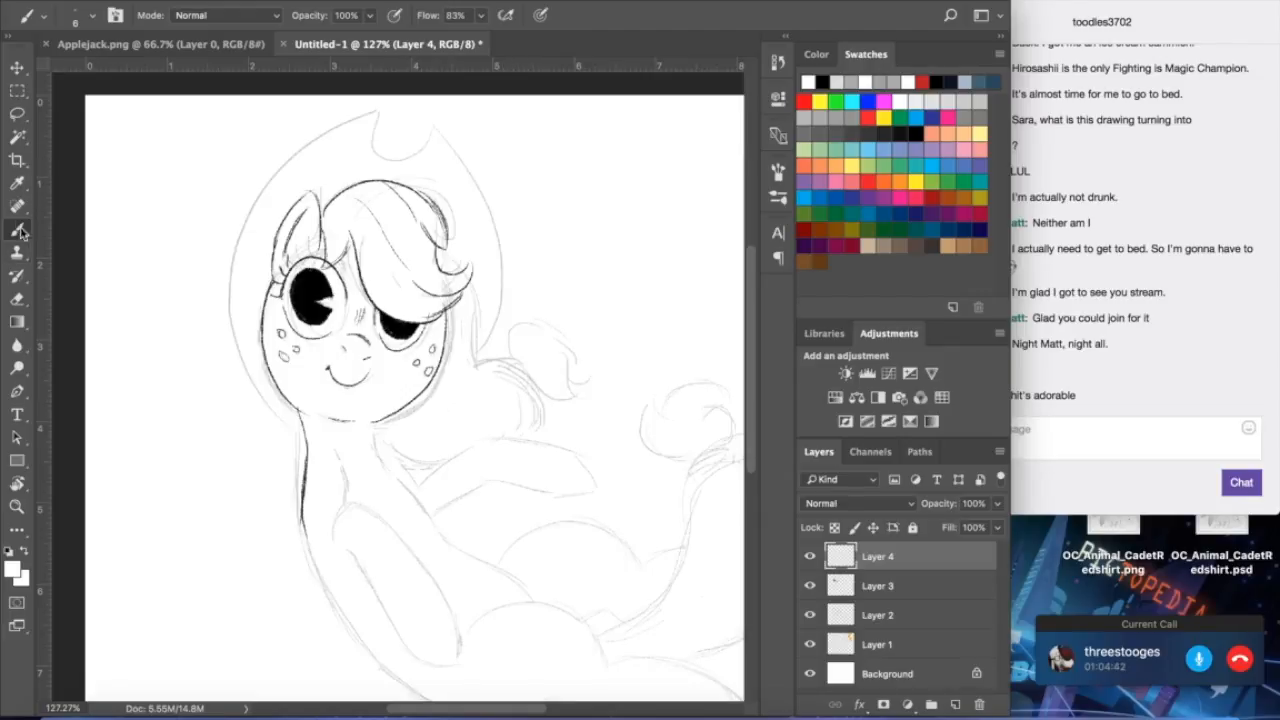
{"action": "key", "text": "x"}
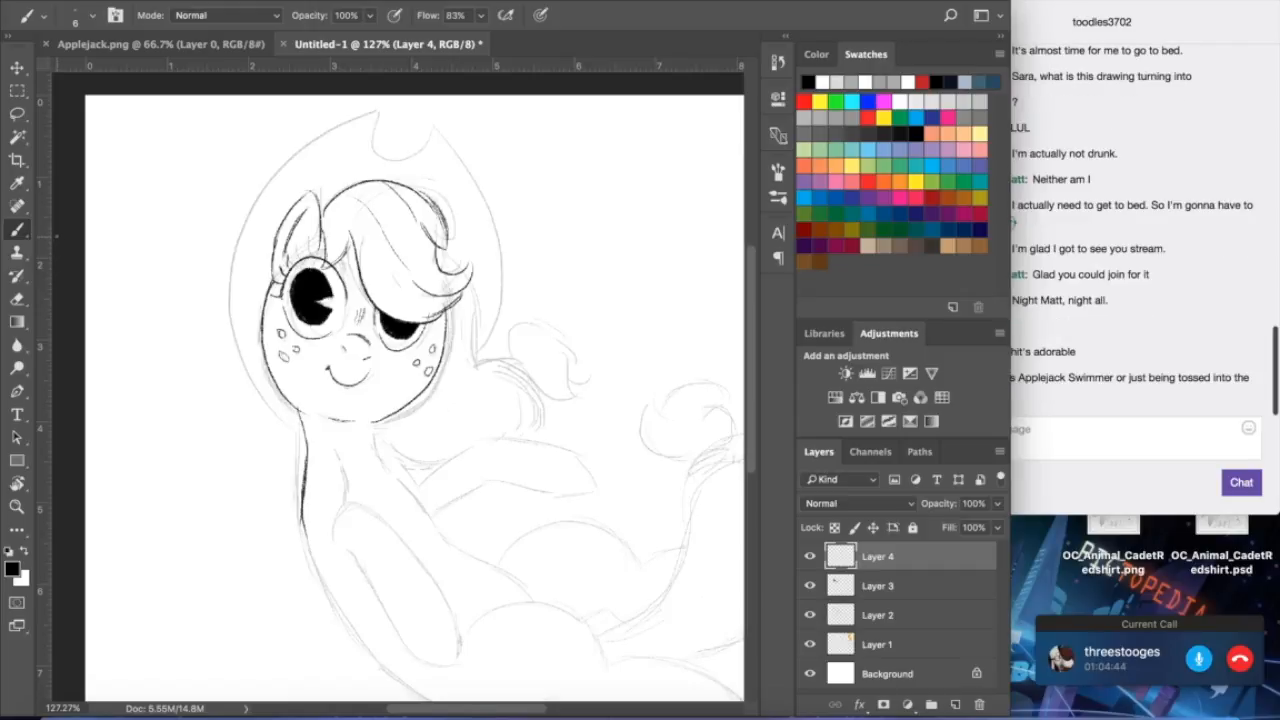
- Bring the stream chat window forward and read the latest viewer messages beside the drawing
{"action": "left_click", "coordinate": [1060, 436]}
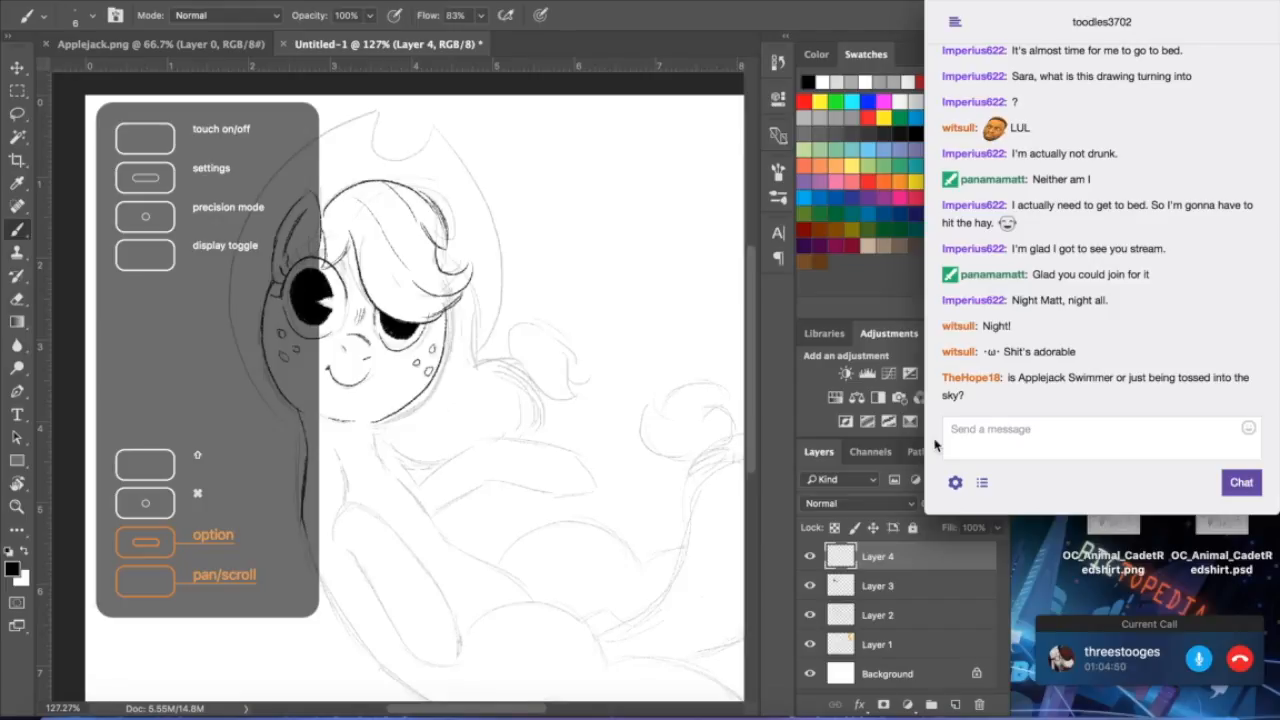
{"action": "left_click", "coordinate": [530, 523]}
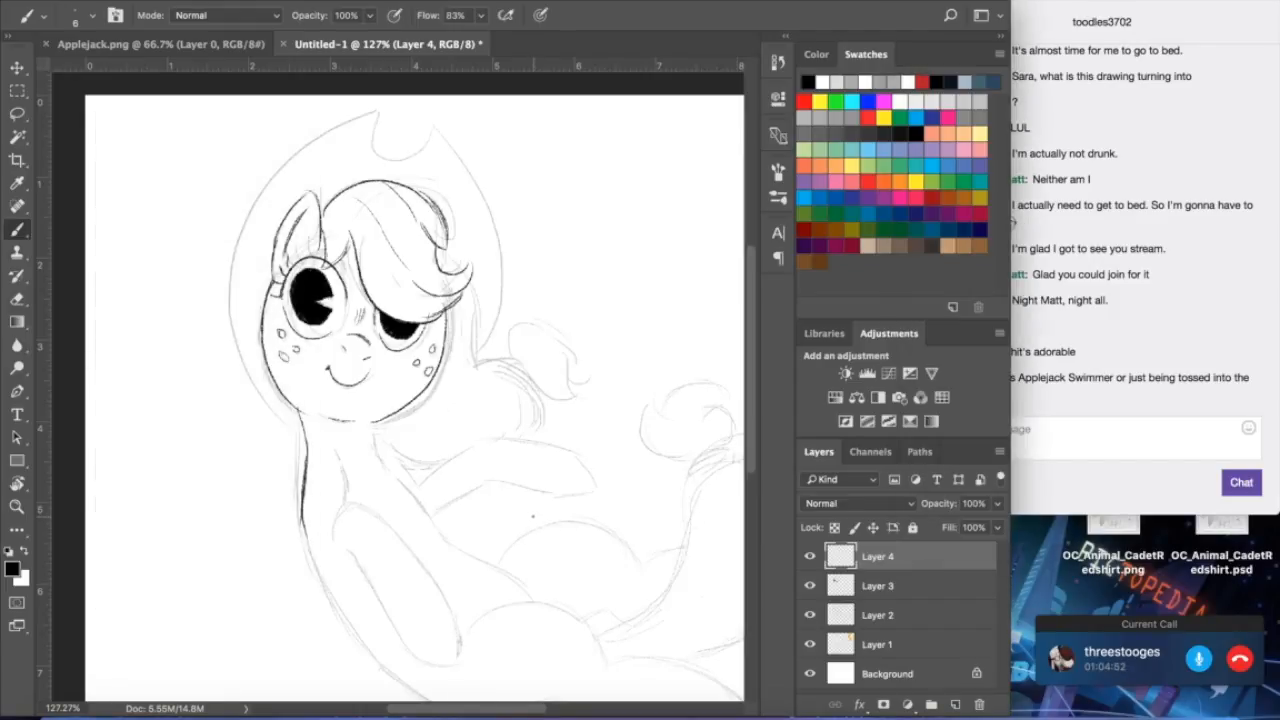
{"action": "left_click", "coordinate": [1055, 445]}
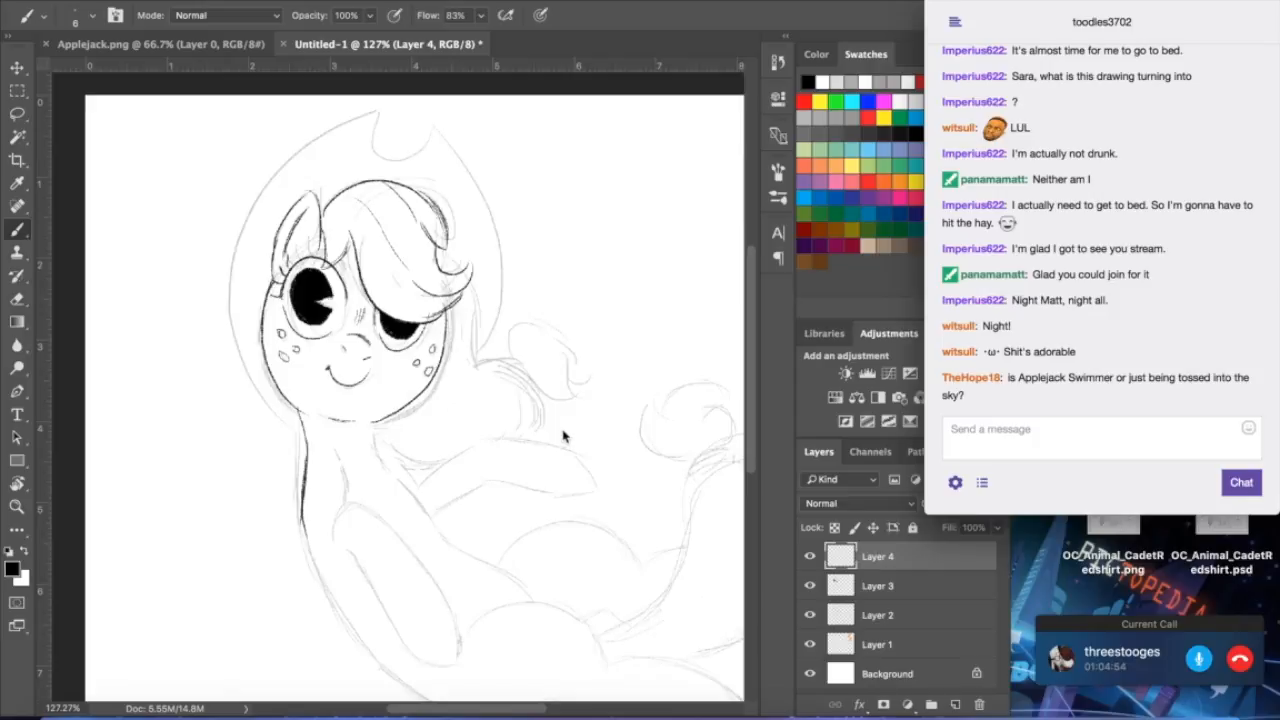
{"action": "scroll", "coordinate": [563, 434], "scroll_direction": "down", "scroll_amount": 2}
{"action": "scroll", "coordinate": [564, 434], "scroll_direction": "up", "scroll_amount": 1}
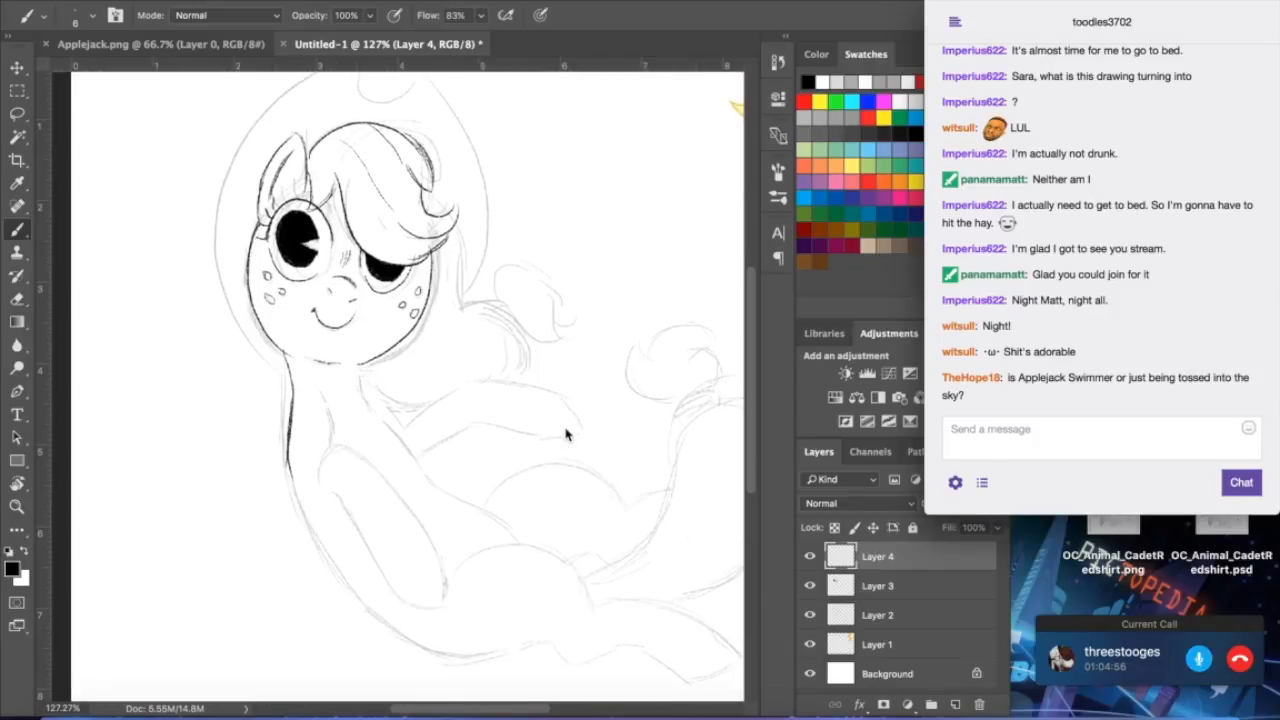
{"action": "scroll", "coordinate": [566, 434], "scroll_direction": "up", "scroll_amount": 2}
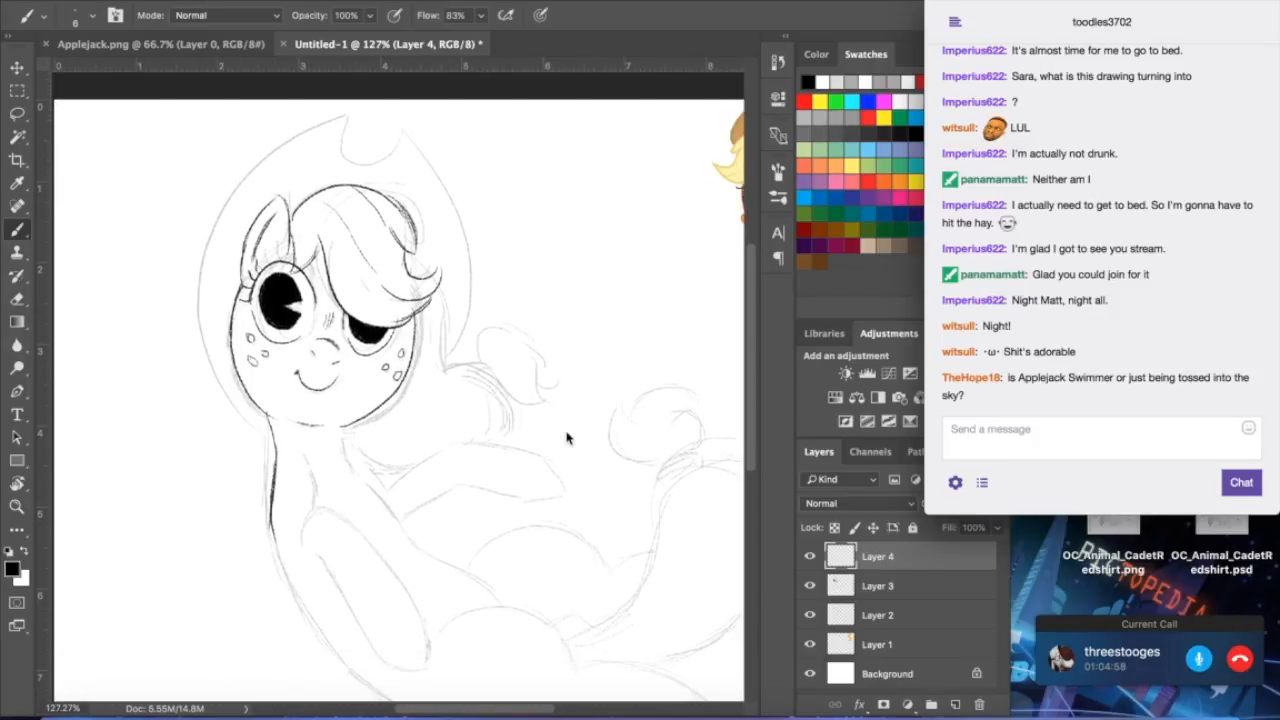
- Undo the stray stroke near the ear and ink the mane from behind the right cheek to its tied end
{"action": "left_click", "coordinate": [22, 232]}
{"action": "left_click_drag", "start_coordinate": [175, 228], "coordinate": [288, 206]}
{"action": "key", "text": "ctrl+z"}
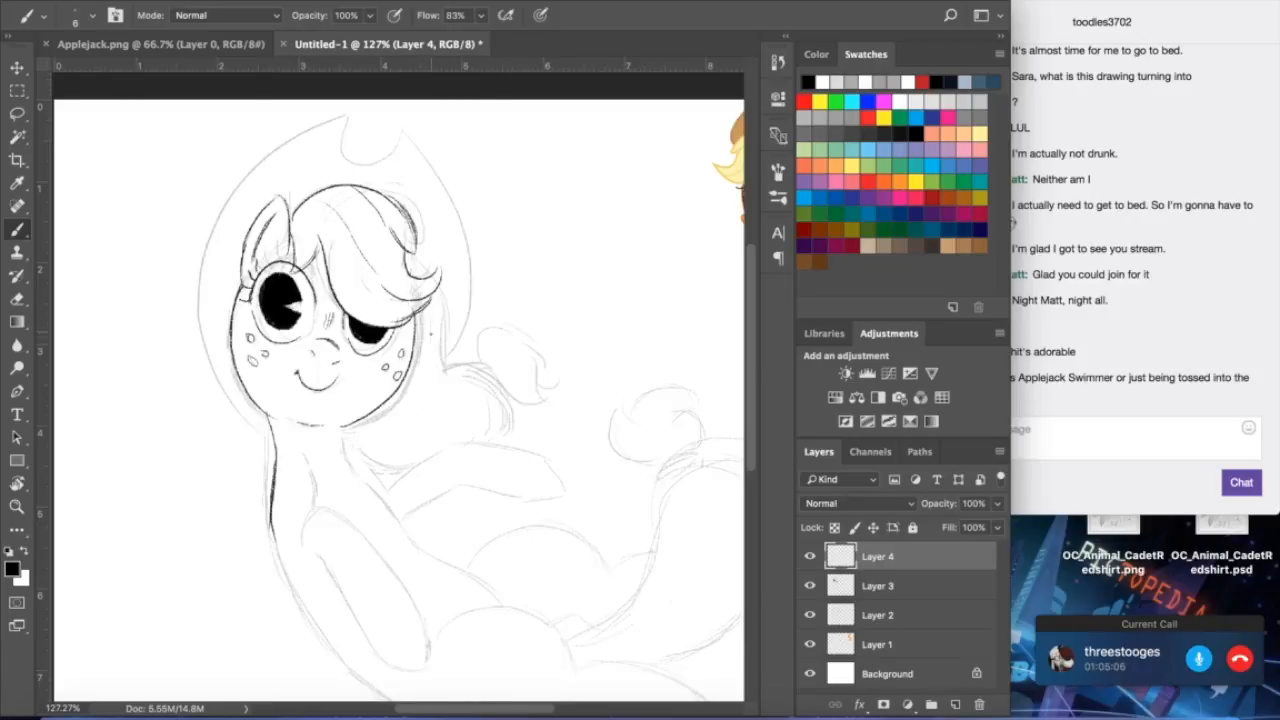
{"action": "mouse_move", "coordinate": [420, 308]}
{"action": "left_mouse_down"}
{"action": "mouse_move", "coordinate": [428, 340]}
{"action": "mouse_move", "coordinate": [516, 436]}
{"action": "left_mouse_up"}
{"action": "left_click_drag", "start_coordinate": [496, 356], "coordinate": [520, 393]}
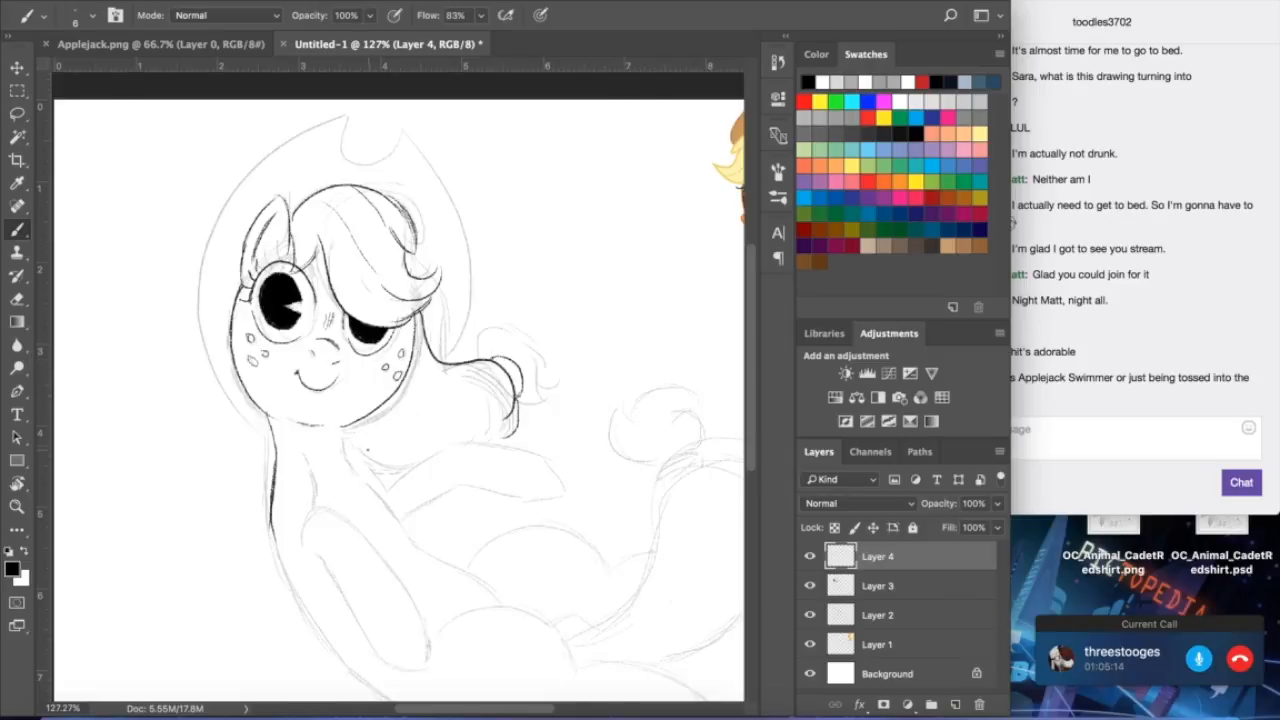
- Ink the mane's lower edge below the chin and the curled tuft of hair beyond the tie
{"action": "left_click_drag", "start_coordinate": [354, 440], "coordinate": [395, 473]}
{"action": "left_click_drag", "start_coordinate": [510, 434], "coordinate": [494, 444]}
{"action": "mouse_move", "coordinate": [486, 358]}
{"action": "left_mouse_down"}
{"action": "mouse_move", "coordinate": [521, 323]}
{"action": "mouse_move", "coordinate": [555, 355]}
{"action": "mouse_move", "coordinate": [516, 396]}
{"action": "mouse_move", "coordinate": [525, 416]}
{"action": "mouse_move", "coordinate": [546, 380]}
{"action": "mouse_move", "coordinate": [540, 426]}
{"action": "left_mouse_up"}
{"action": "left_click_drag", "start_coordinate": [550, 340], "coordinate": [538, 426]}
{"action": "mouse_move", "coordinate": [488, 348]}
{"action": "left_mouse_down"}
{"action": "mouse_move", "coordinate": [554, 348]}
{"action": "mouse_move", "coordinate": [562, 370]}
{"action": "mouse_move", "coordinate": [489, 338]}
{"action": "mouse_move", "coordinate": [502, 321]}
{"action": "mouse_move", "coordinate": [522, 380]}
{"action": "left_mouse_up"}
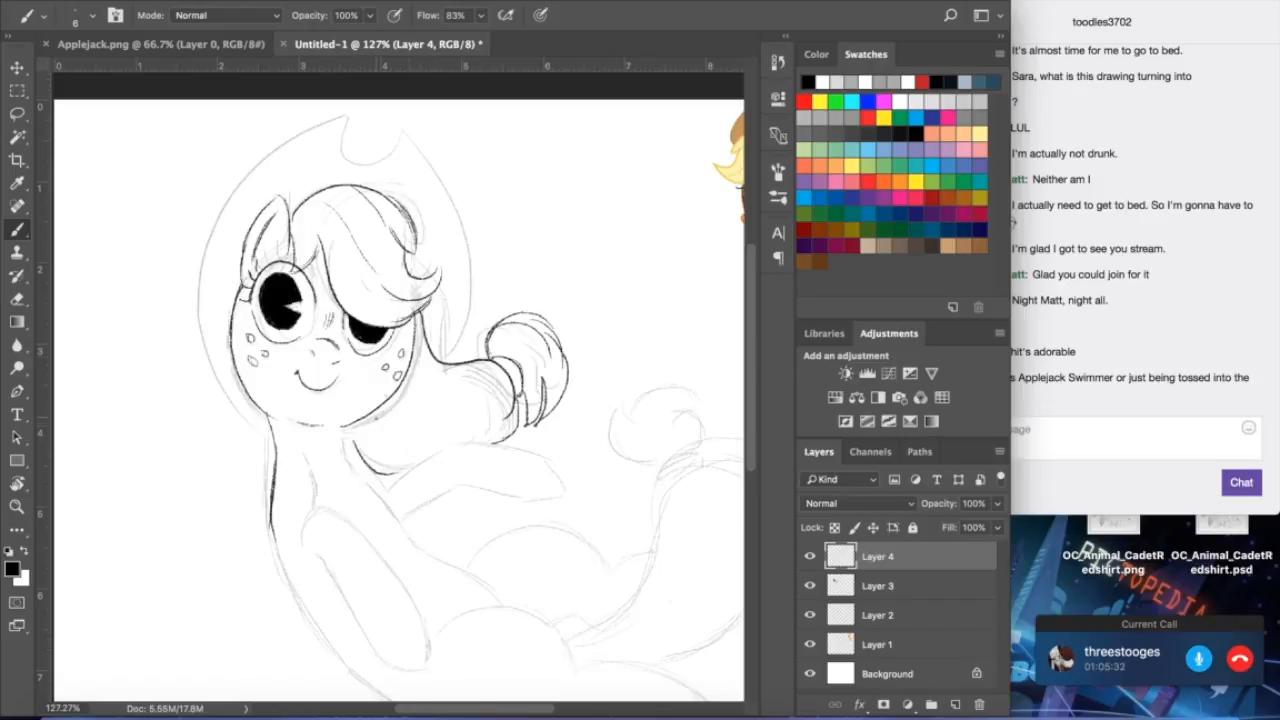
{"action": "key", "text": "e"}
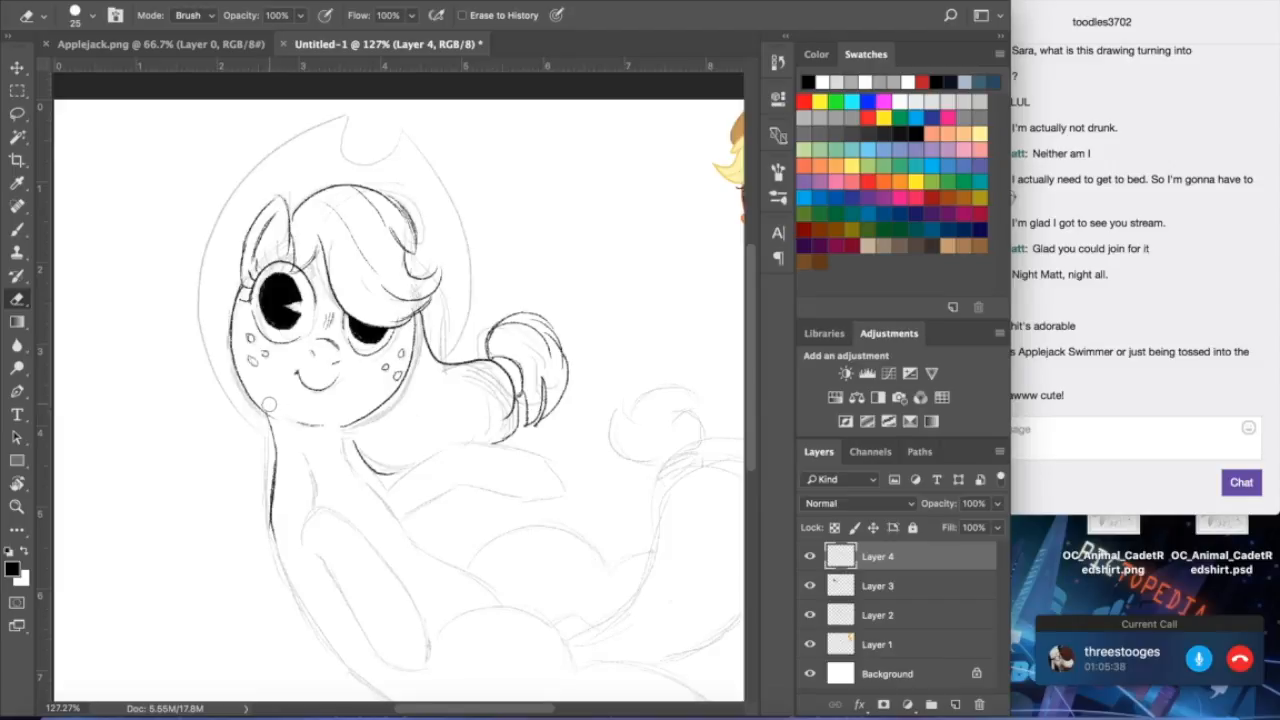
- Create a new layer and place it between Layer 3 and Layer 2
{"action": "left_click", "coordinate": [17, 229]}
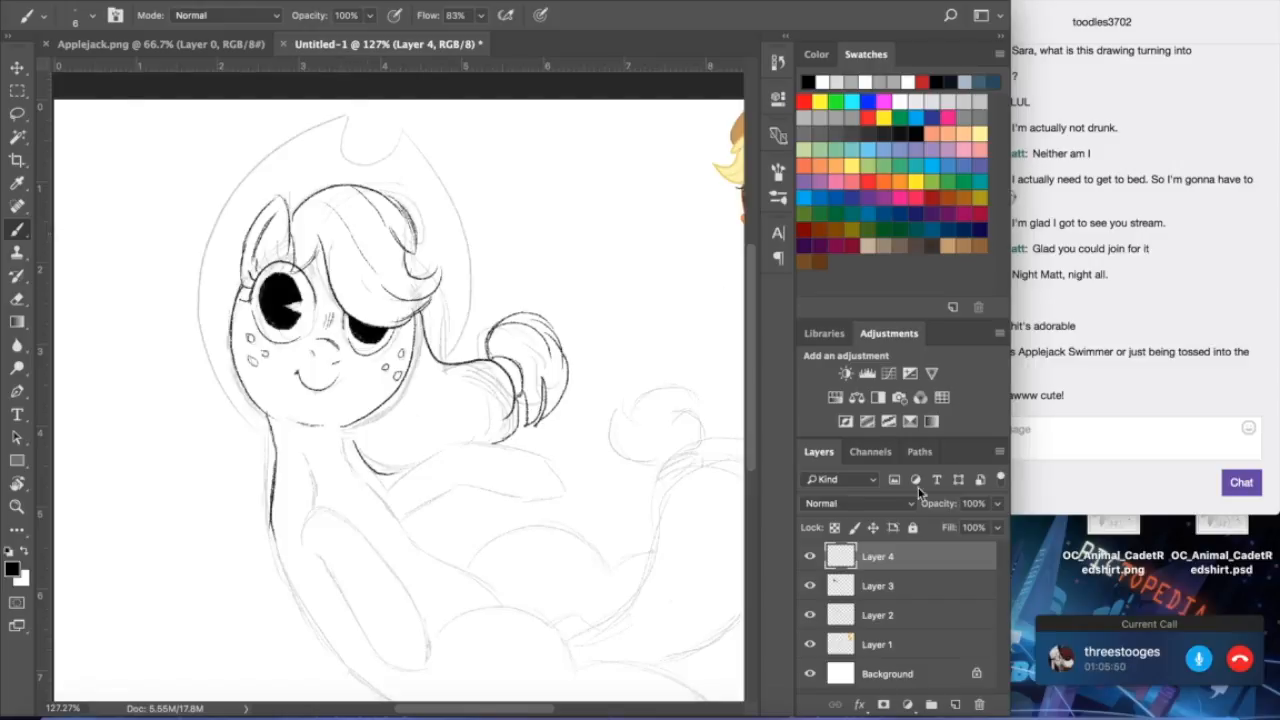
{"action": "left_click", "coordinate": [893, 592]}
{"action": "left_click", "coordinate": [953, 706]}
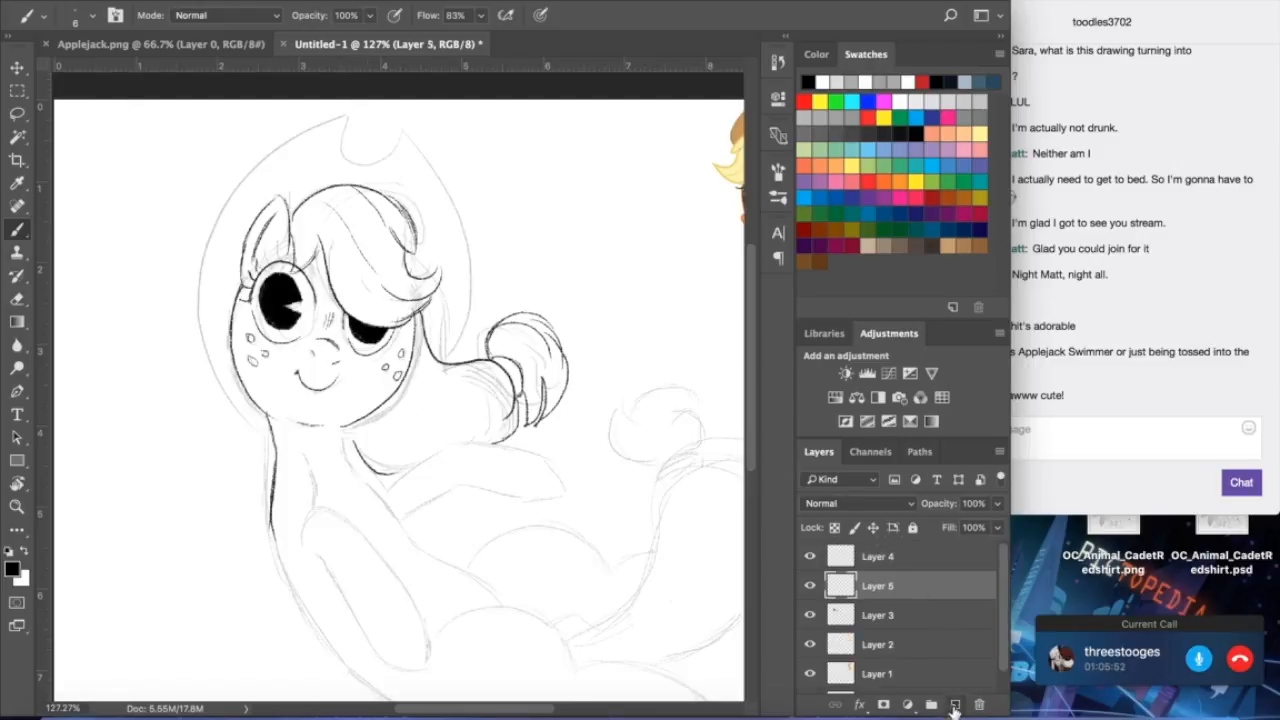
{"action": "left_click_drag", "start_coordinate": [912, 592], "coordinate": [916, 640]}
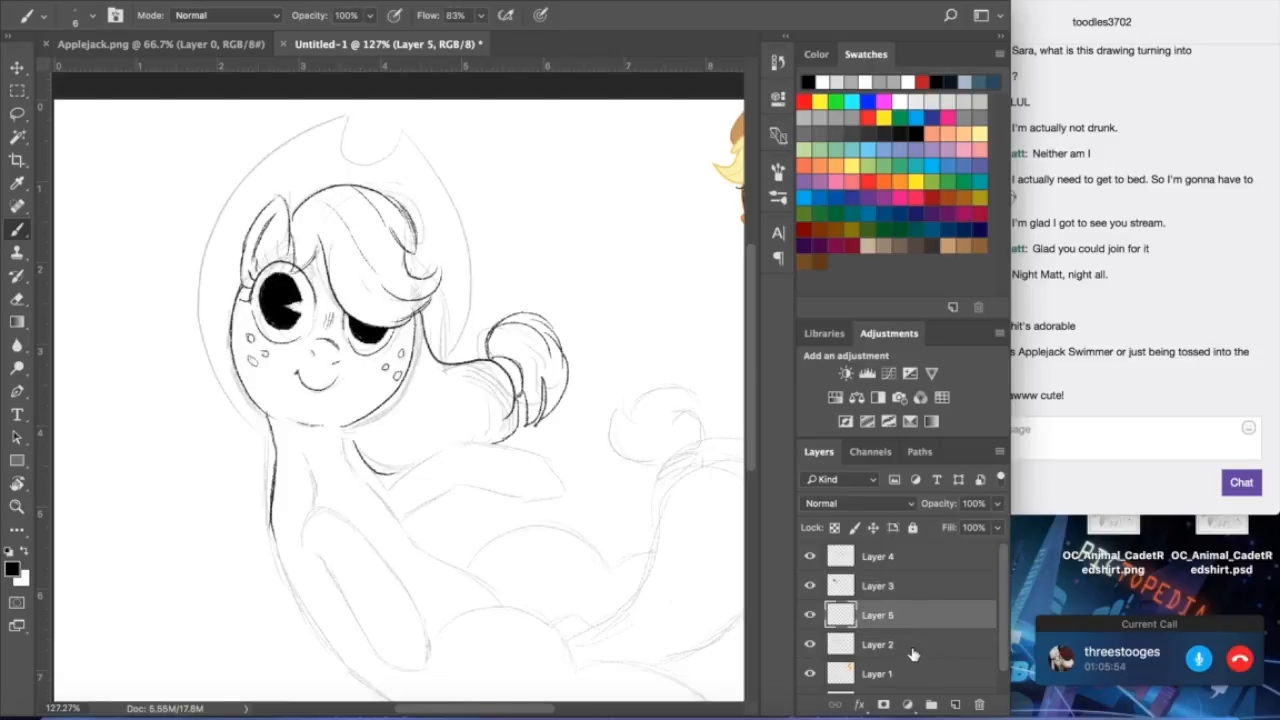
- Paint a grey blush patch on each cheek over the freckles with a size 35 brush
{"action": "left_click", "coordinate": [834, 118]}
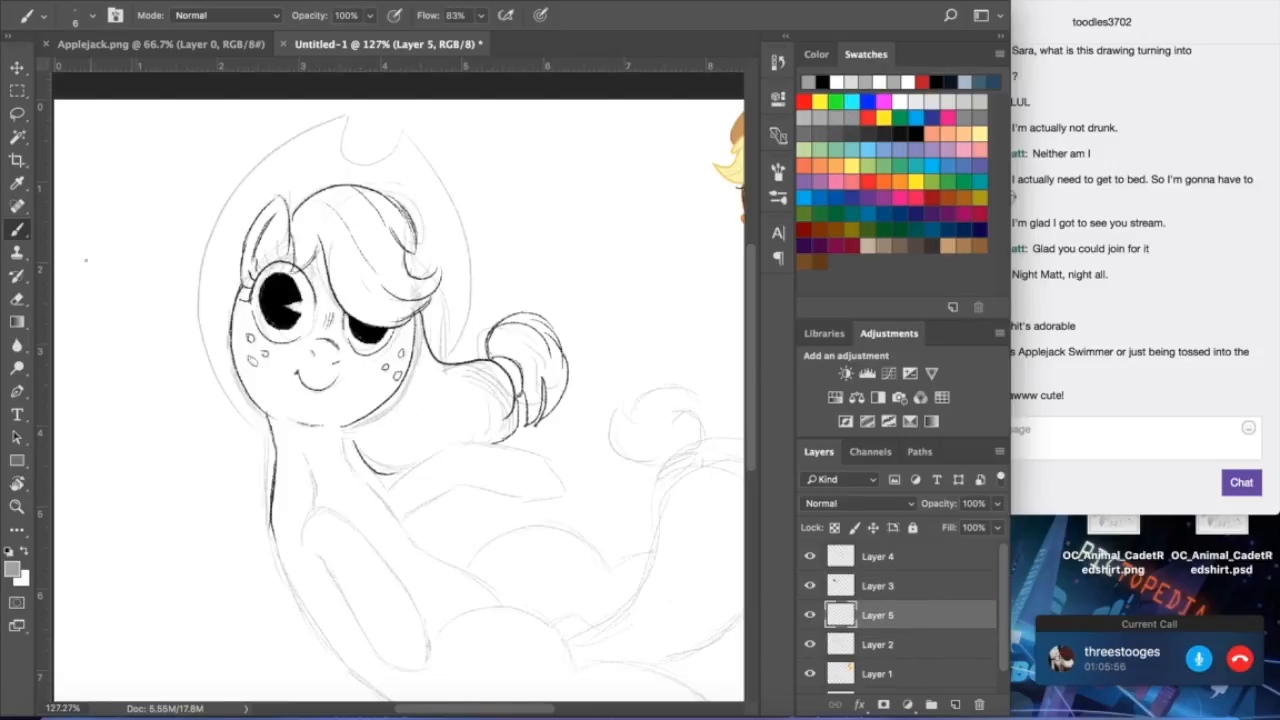
{"action": "key", "text": "bracketright"}
{"action": "key", "text": "bracketright"}
{"action": "key", "text": "bracketright"}
{"action": "key", "text": "bracketright"}
{"action": "key", "text": "bracketright"}
{"action": "key", "text": "bracketright"}
{"action": "key", "text": "bracketright"}
{"action": "left_click_drag", "start_coordinate": [251, 339], "coordinate": [263, 345]}
{"action": "mouse_move", "coordinate": [380, 378]}
{"action": "left_mouse_down"}
{"action": "mouse_move", "coordinate": [390, 362]}
{"action": "mouse_move", "coordinate": [376, 346]}
{"action": "left_mouse_up"}
- Soften the cheek blush with a Gaussian Blur and lower its layer opacity to 78%
{"action": "left_click", "coordinate": [445, 1]}
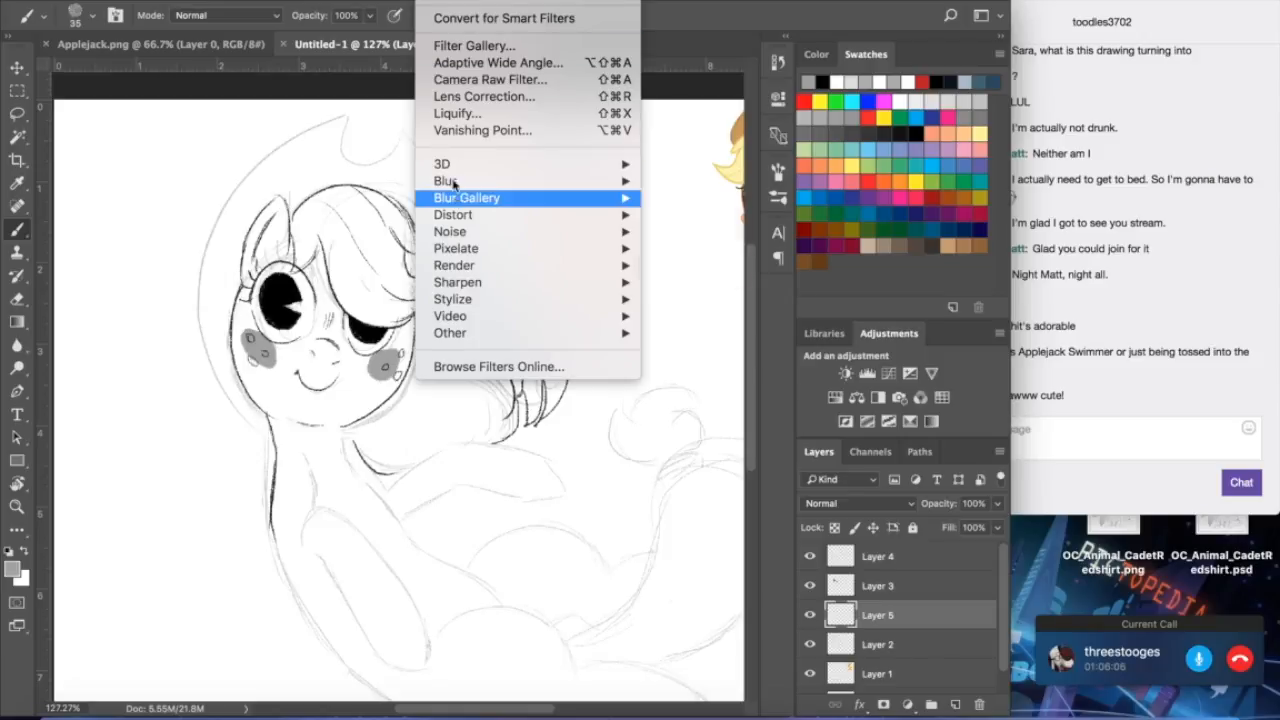
{"action": "mouse_move", "coordinate": [538, 182]}
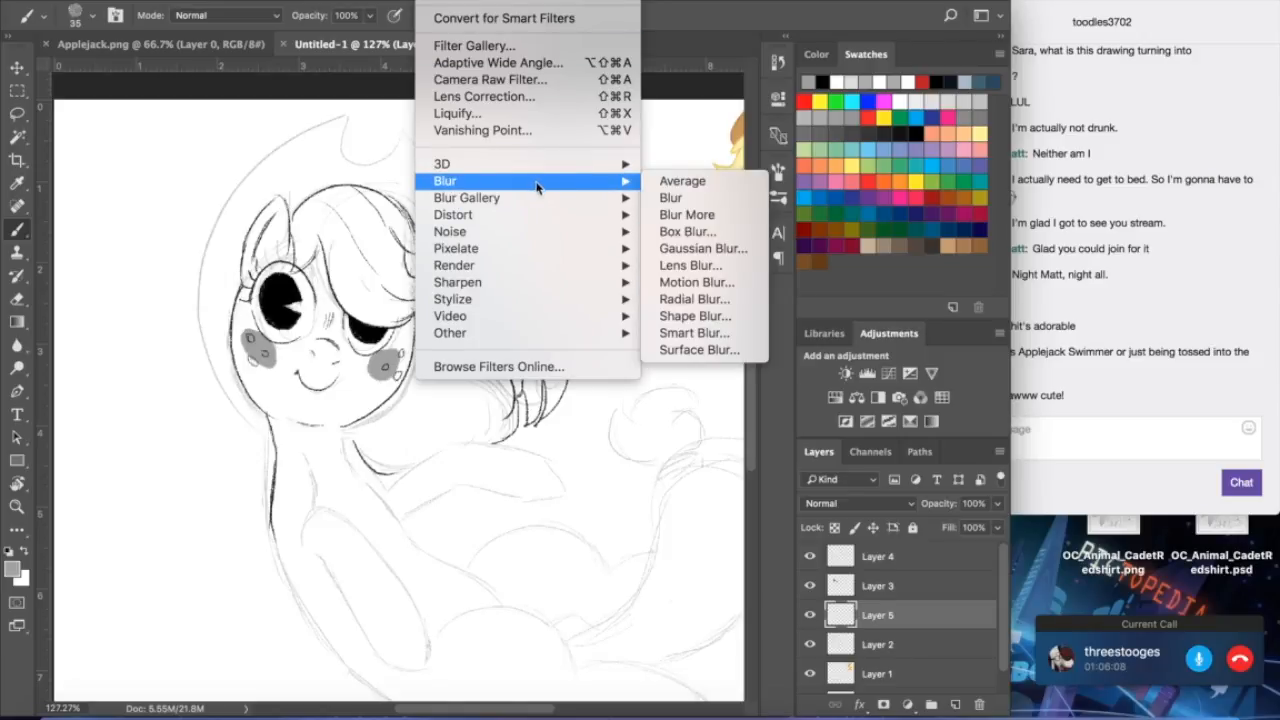
{"action": "left_click", "coordinate": [680, 250]}
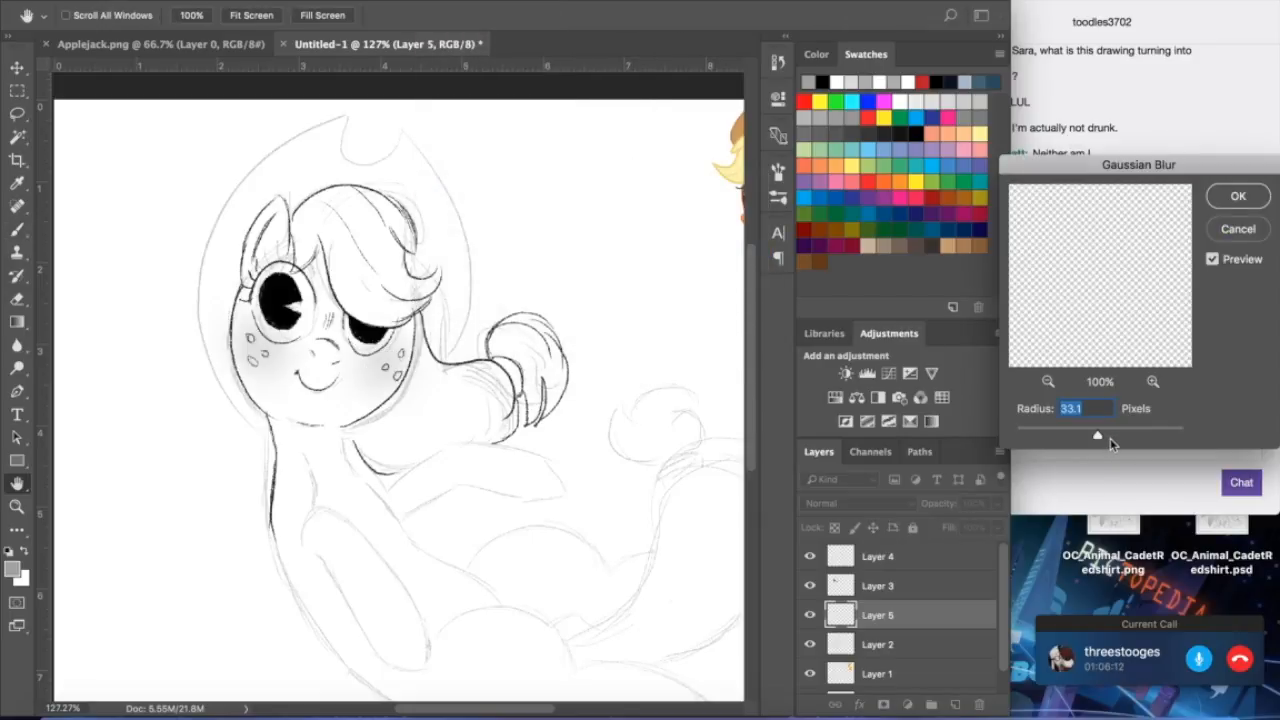
{"action": "mouse_move", "coordinate": [1100, 437]}
{"action": "left_mouse_down"}
{"action": "mouse_move", "coordinate": [1080, 437]}
{"action": "mouse_move", "coordinate": [1093, 437]}
{"action": "left_mouse_up"}
{"action": "left_click", "coordinate": [1238, 196]}
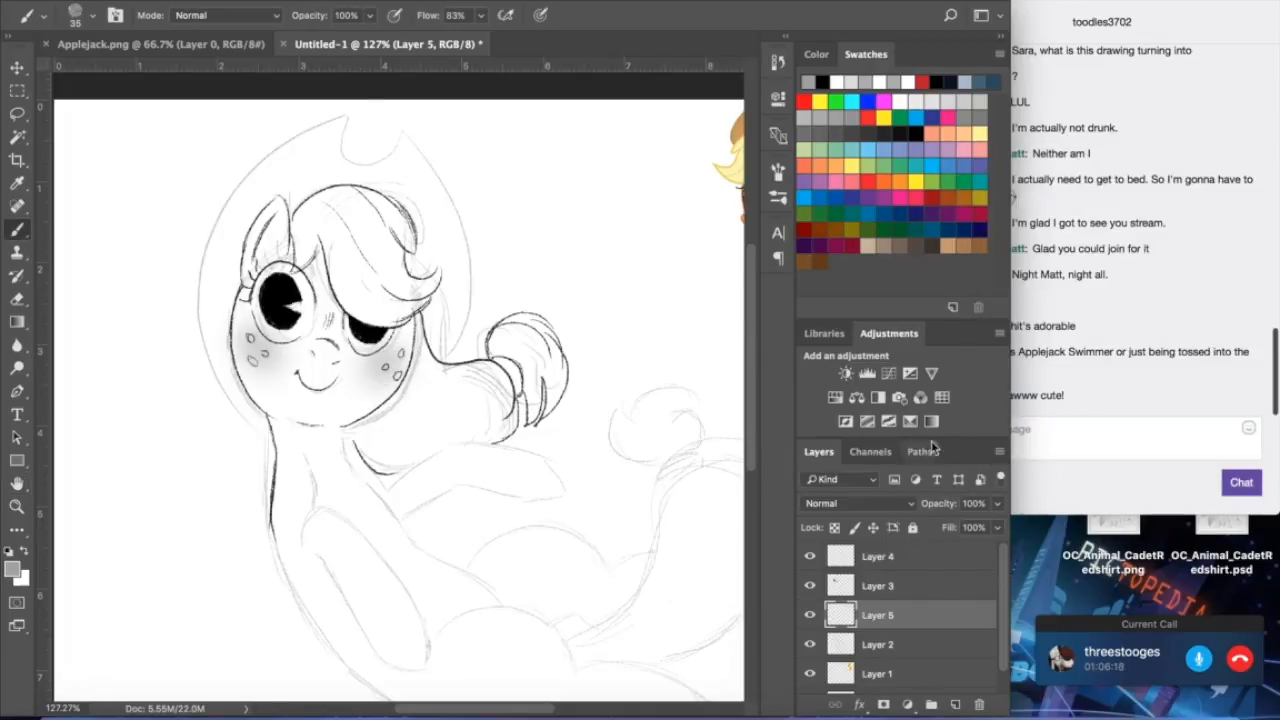
{"action": "left_click", "coordinate": [997, 503]}
{"action": "left_click_drag", "start_coordinate": [1000, 527], "coordinate": [975, 527]}
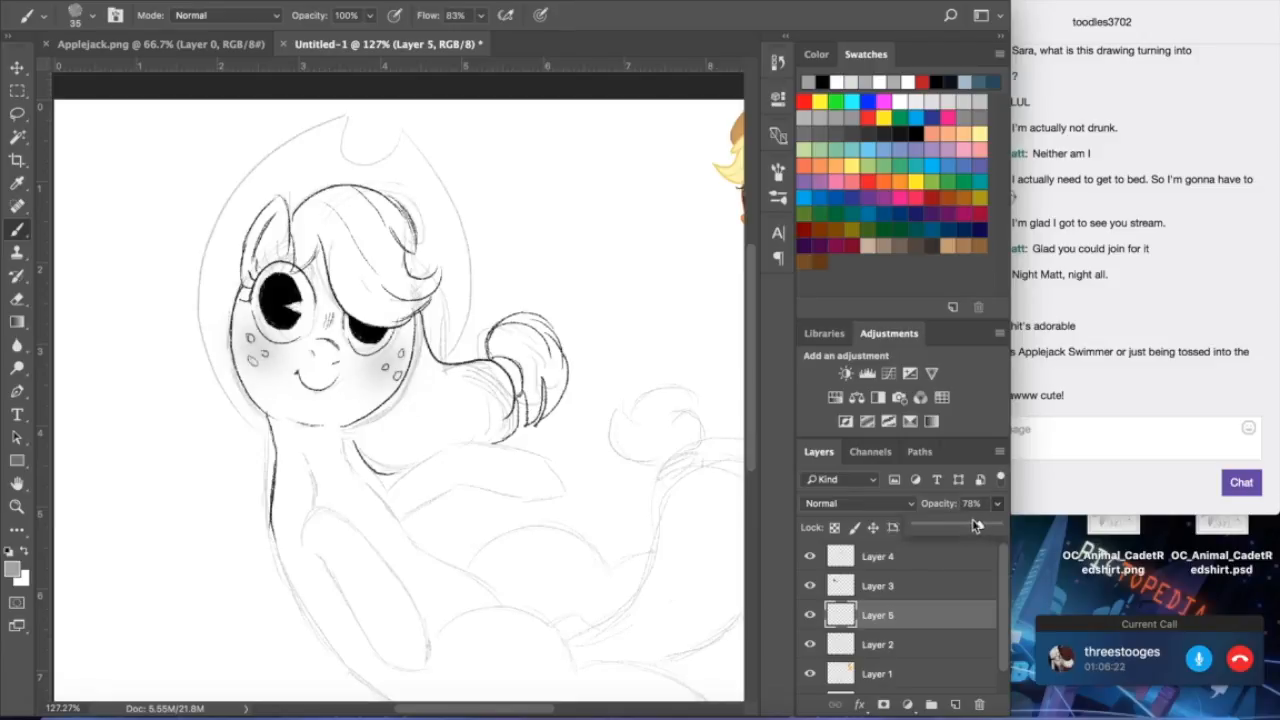
- Erase the blush inside the freckles with a smaller eraser, and return to the brush with black as the painting colour
{"action": "key", "text": "e"}
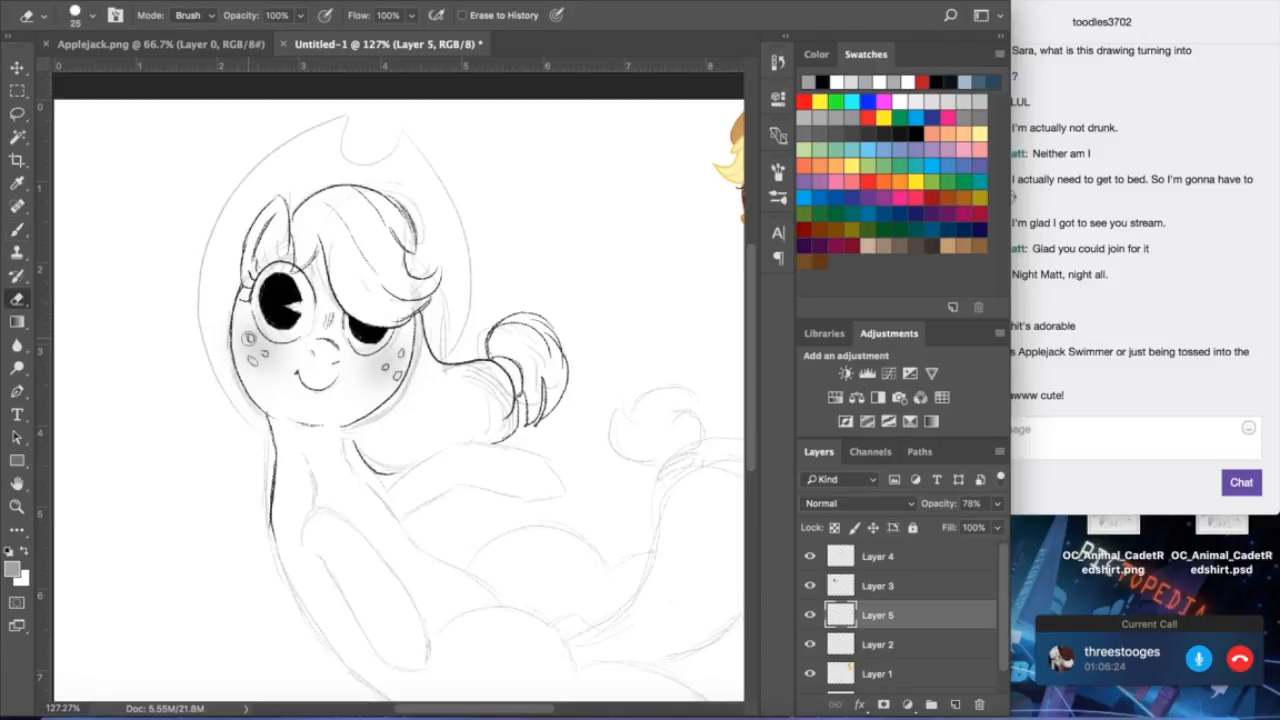
{"action": "key", "text": "bracketleft"}
{"action": "key", "text": "bracketleft"}
{"action": "key", "text": "bracketleft"}
{"action": "key", "text": "bracketleft"}
{"action": "left_click", "coordinate": [22, 230]}
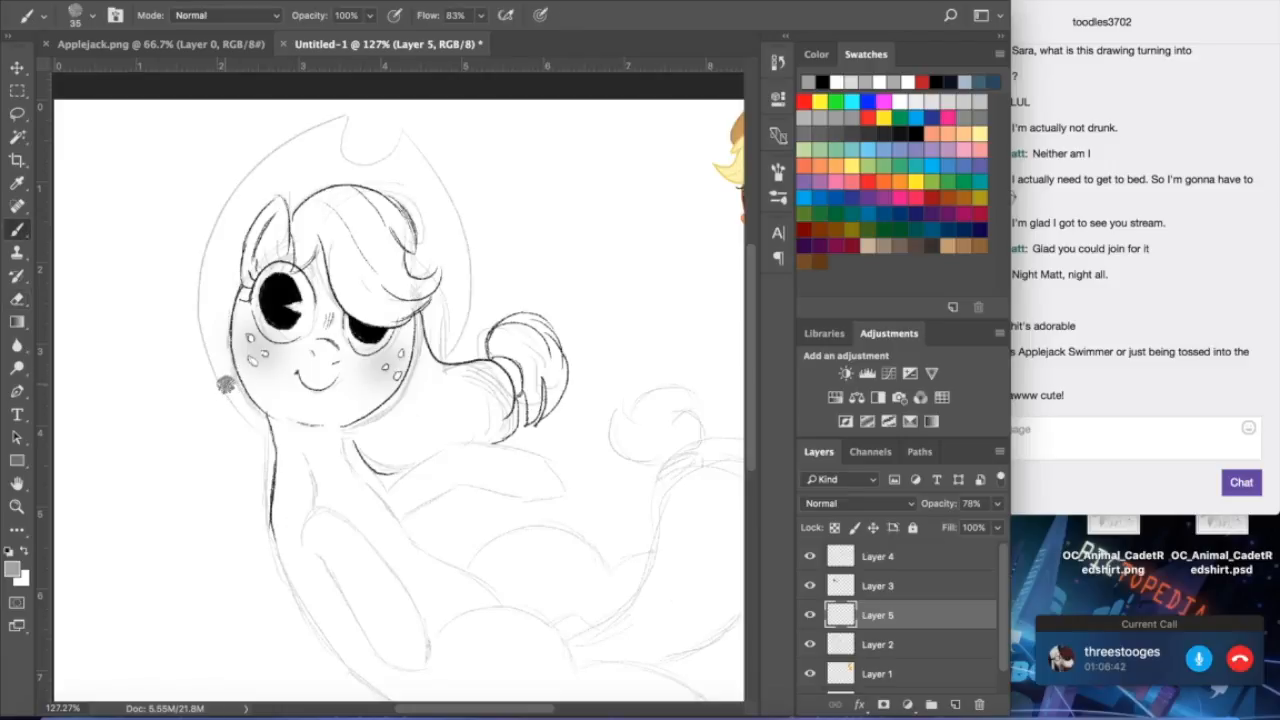
{"action": "key", "text": "d"}
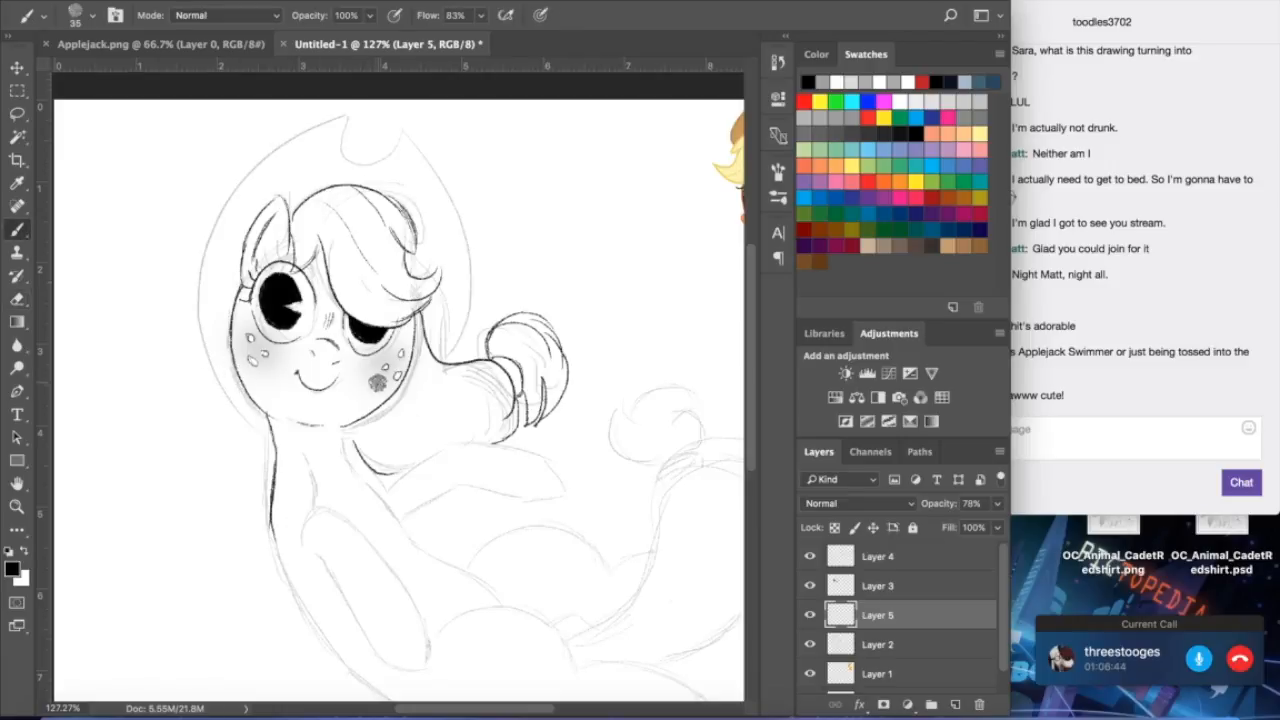
- Reduce the brush to size 7 and bring the whole drawing into view
{"action": "key", "text": "bracketleft"}
{"action": "key", "text": "bracketleft"}
{"action": "key", "text": "bracketleft"}
{"action": "key", "text": "bracketleft"}
{"action": "key", "text": "bracketleft"}
{"action": "scroll", "coordinate": [191, 282], "scroll_direction": "down", "scroll_amount": 3}
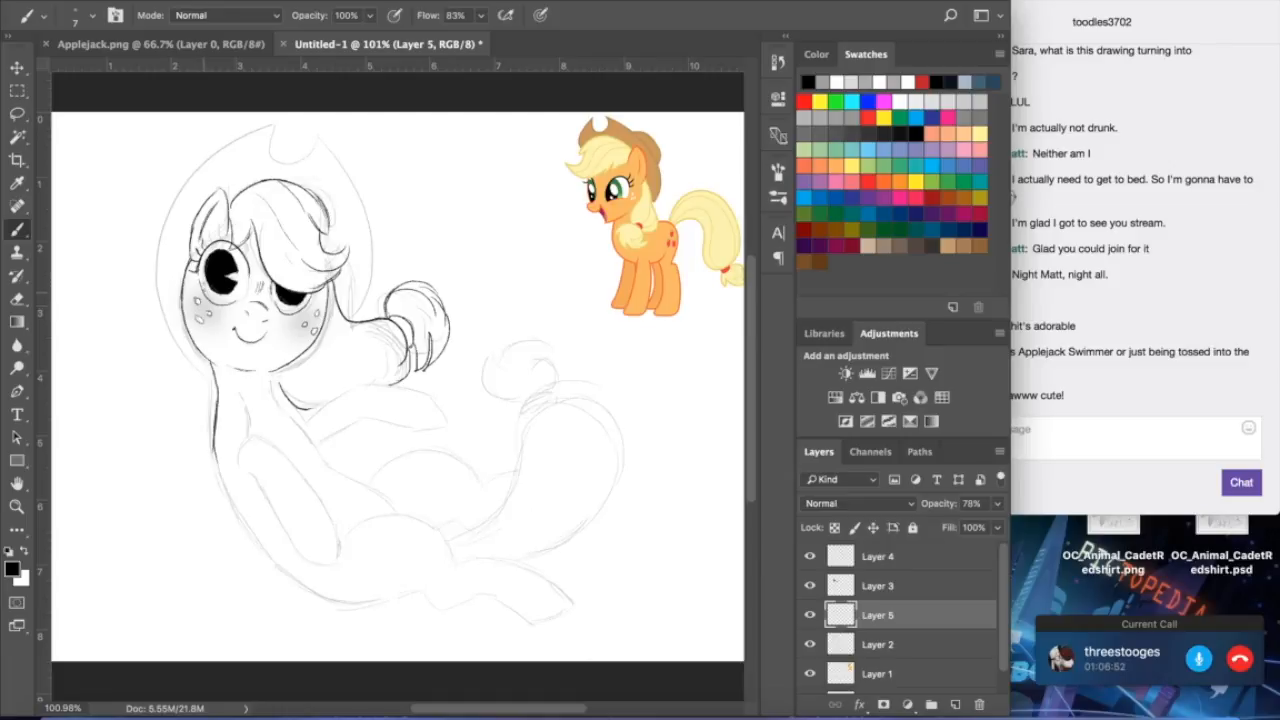
- Try to ink the hat's left outline on Layer 5, from the crown tip around the head to the neck
{"action": "left_click_drag", "start_coordinate": [272, 126], "coordinate": [186, 334]}
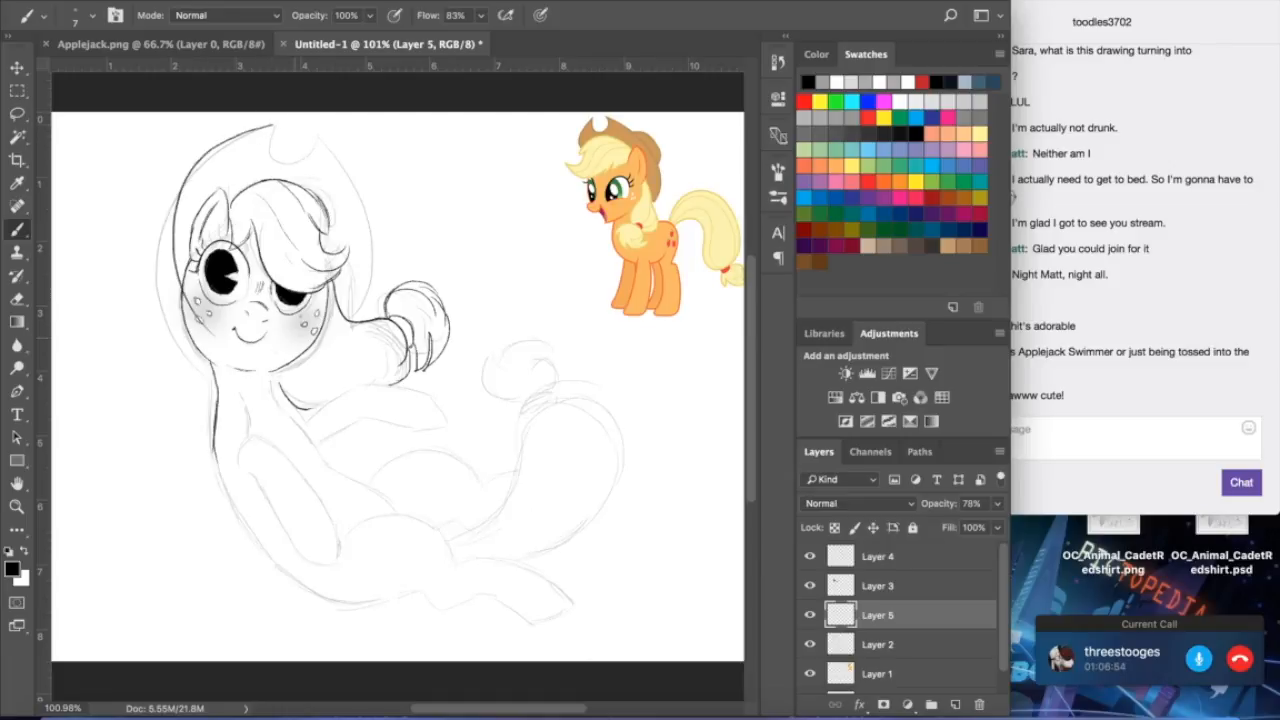
{"action": "key", "text": "ctrl+z"}
{"action": "left_click_drag", "start_coordinate": [274, 125], "coordinate": [168, 384]}
{"action": "key", "text": "ctrl+z"}
{"action": "mouse_move", "coordinate": [274, 124]}
{"action": "left_mouse_down"}
{"action": "mouse_move", "coordinate": [246, 129]}
{"action": "mouse_move", "coordinate": [168, 360]}
{"action": "left_mouse_up"}
{"action": "key", "text": "ctrl+z"}
{"action": "left_click_drag", "start_coordinate": [274, 125], "coordinate": [250, 440]}
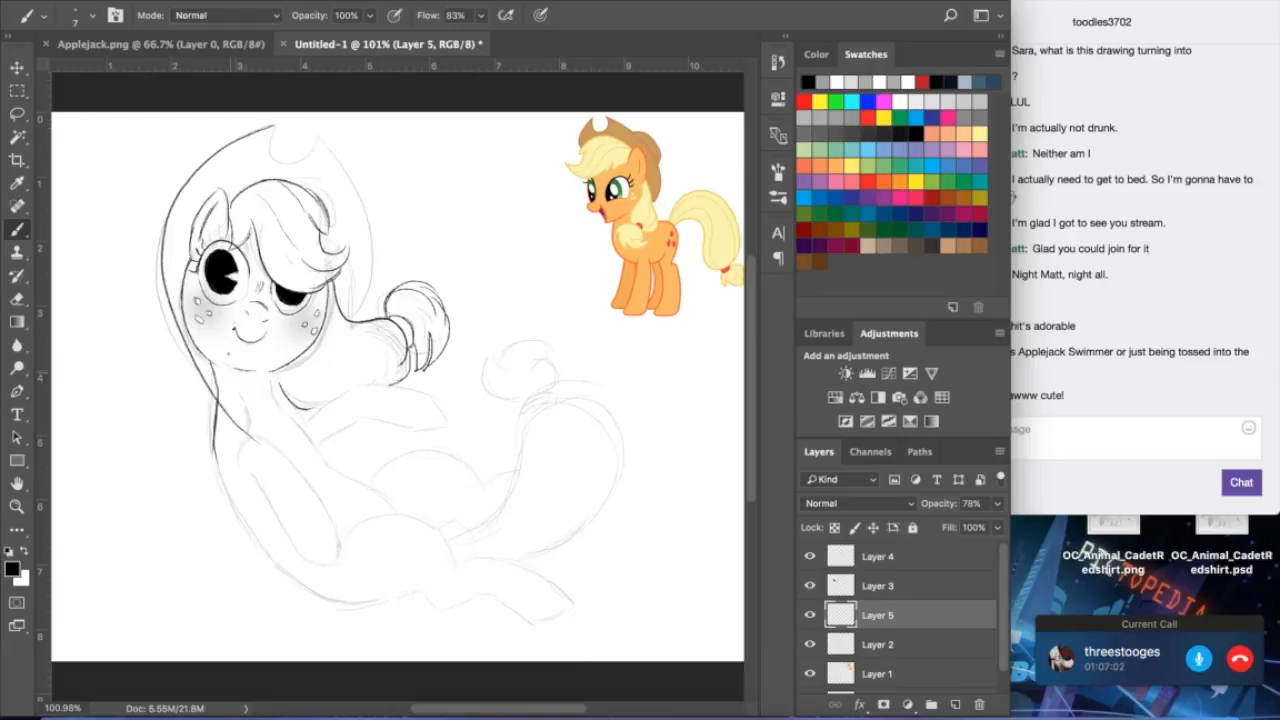
{"action": "key", "text": "ctrl+z"}
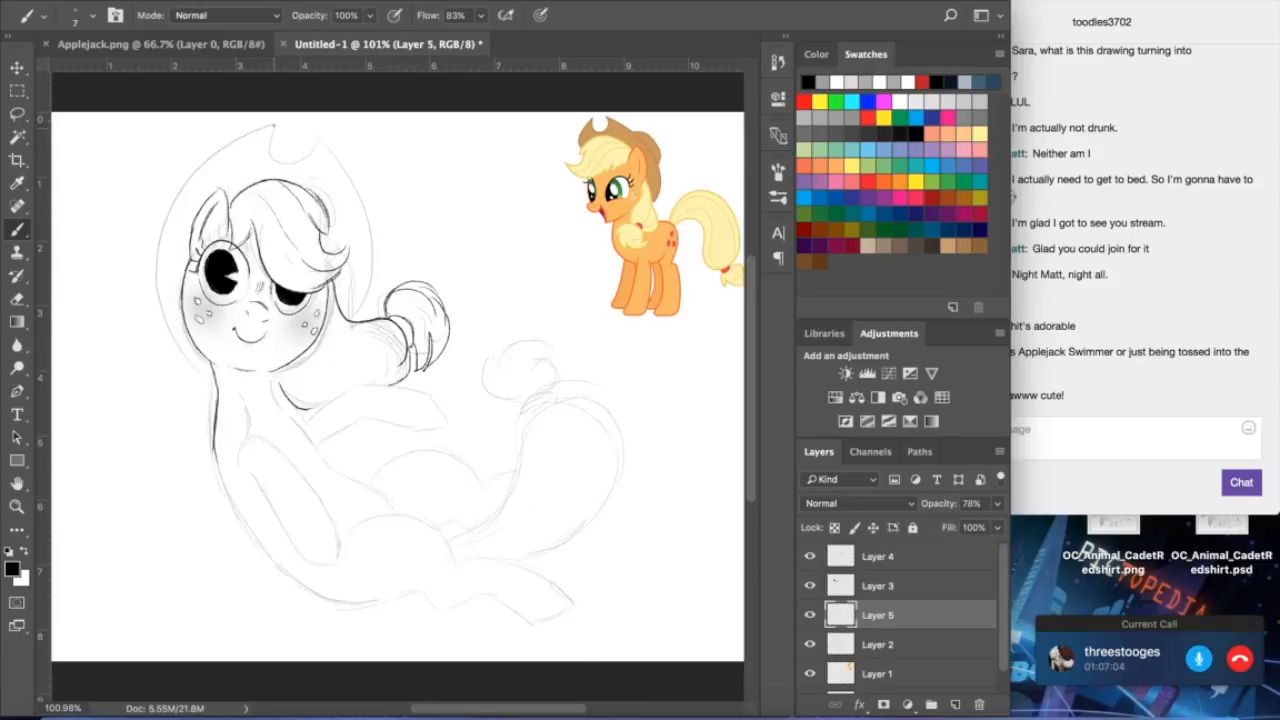
{"action": "mouse_move", "coordinate": [272, 124]}
{"action": "left_mouse_down"}
{"action": "mouse_move", "coordinate": [152, 243]}
{"action": "mouse_move", "coordinate": [195, 430]}
{"action": "left_mouse_up"}
{"action": "key", "text": "ctrl+z"}
{"action": "mouse_move", "coordinate": [274, 124]}
{"action": "left_mouse_down"}
{"action": "mouse_move", "coordinate": [200, 163]}
{"action": "mouse_move", "coordinate": [210, 402]}
{"action": "left_mouse_up"}
{"action": "key", "text": "ctrl+z"}
{"action": "left_click_drag", "start_coordinate": [274, 124], "coordinate": [213, 424]}
{"action": "key", "text": "ctrl+z"}
{"action": "mouse_move", "coordinate": [276, 121]}
{"action": "left_mouse_down"}
{"action": "mouse_move", "coordinate": [200, 168]}
{"action": "mouse_move", "coordinate": [185, 342]}
{"action": "left_mouse_up"}
{"action": "key", "text": "ctrl+z"}
{"action": "left_click_drag", "start_coordinate": [274, 122], "coordinate": [212, 428]}
{"action": "key", "text": "ctrl+z"}
{"action": "mouse_move", "coordinate": [272, 123]}
{"action": "left_mouse_down"}
{"action": "mouse_move", "coordinate": [170, 200]}
{"action": "mouse_move", "coordinate": [212, 424]}
{"action": "left_mouse_up"}
{"action": "key", "text": "ctrl+z"}
{"action": "left_click_drag", "start_coordinate": [272, 124], "coordinate": [213, 390]}
{"action": "key", "text": "ctrl+z"}
- Fade the rough sketch by setting the opacity of Layer 2 to 21%
{"action": "left_click", "coordinate": [912, 650]}
{"action": "left_click", "coordinate": [809, 645]}
{"action": "left_click", "coordinate": [809, 645]}
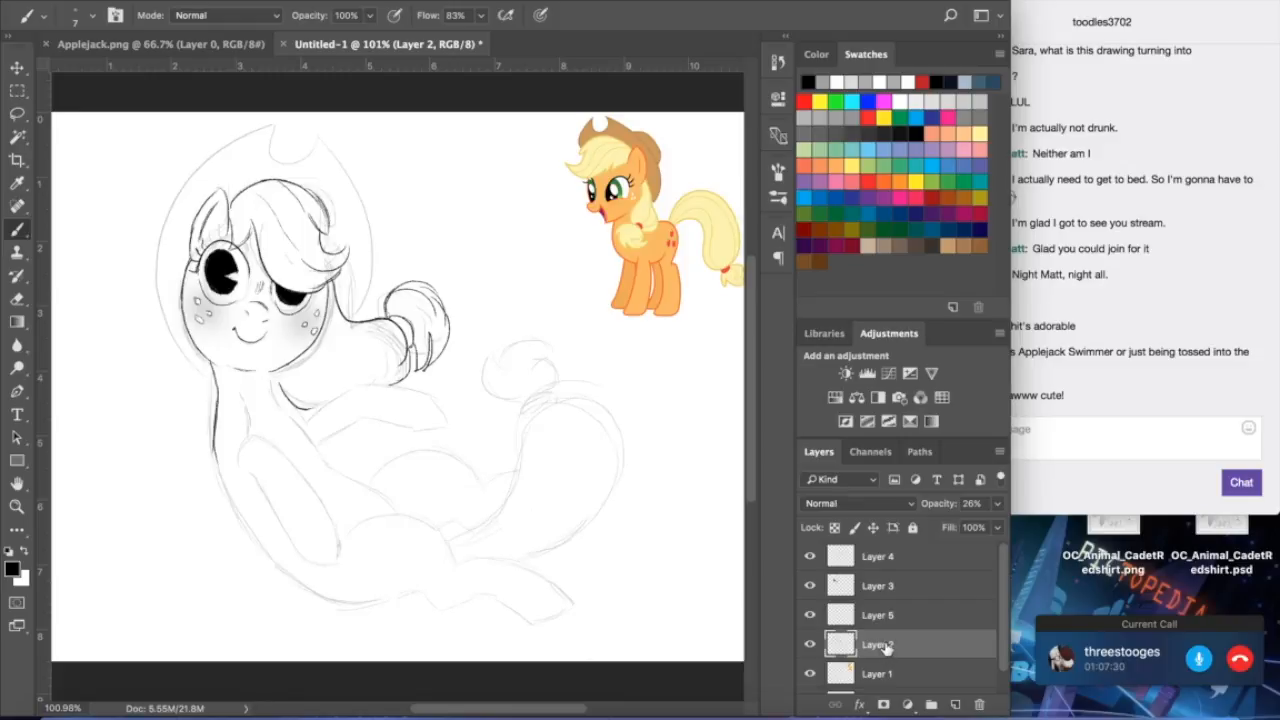
{"action": "left_click", "coordinate": [997, 503]}
{"action": "mouse_move", "coordinate": [938, 533]}
{"action": "left_mouse_down"}
{"action": "mouse_move", "coordinate": [1038, 545]}
{"action": "mouse_move", "coordinate": [830, 480]}
{"action": "left_mouse_up"}
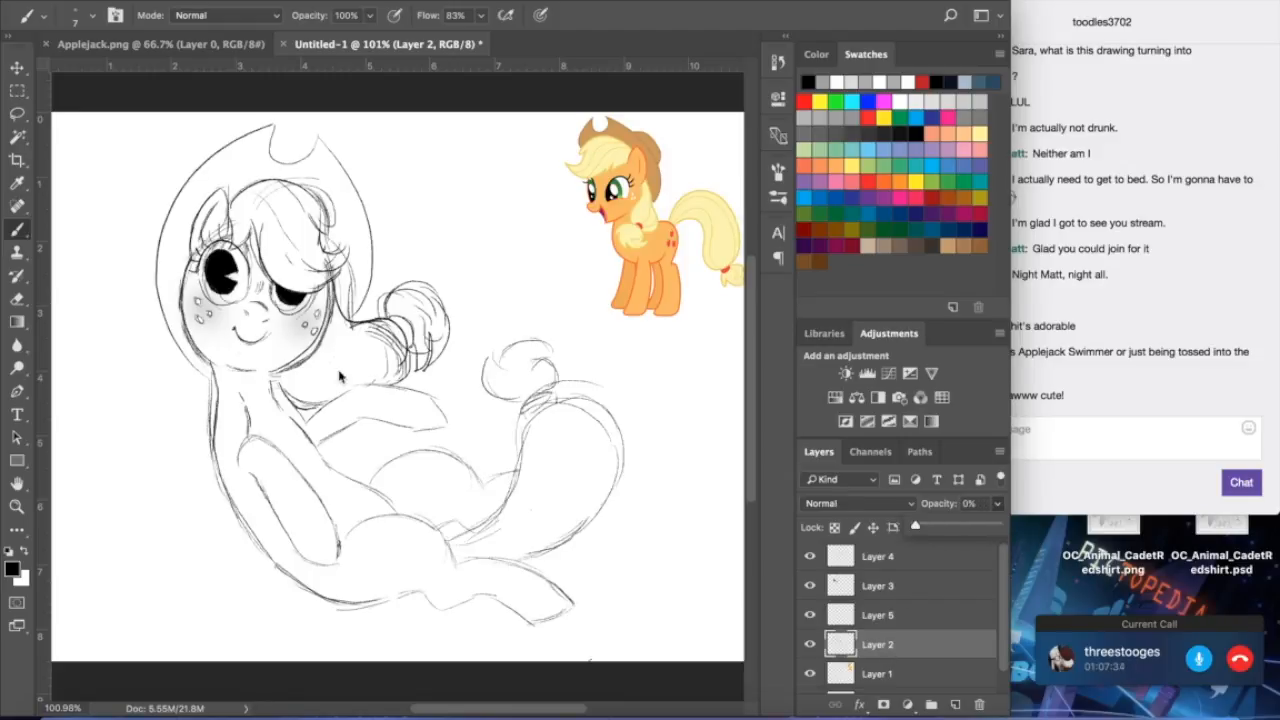
{"action": "mouse_move", "coordinate": [20, 291]}
{"action": "left_mouse_down"}
{"action": "mouse_move", "coordinate": [284, 286]}
{"action": "mouse_move", "coordinate": [991, 483]}
{"action": "mouse_move", "coordinate": [941, 530]}
{"action": "left_mouse_up"}
{"action": "left_click", "coordinate": [933, 528]}
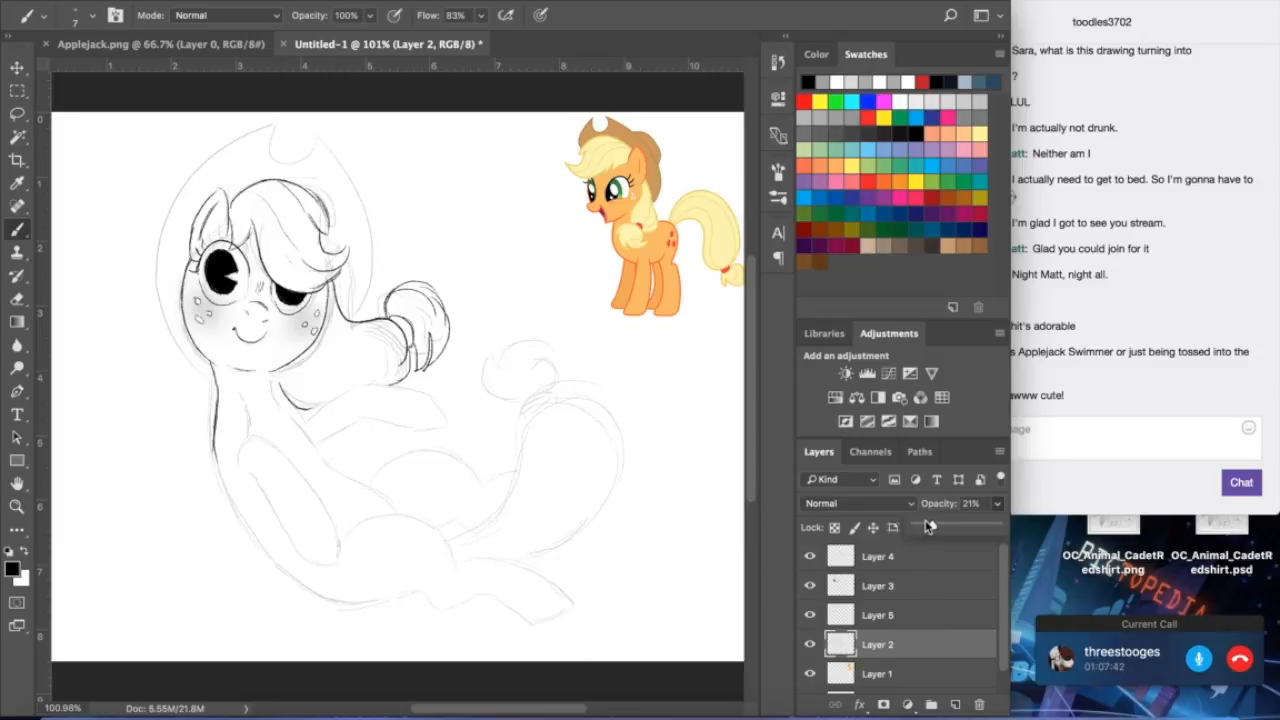
{"action": "left_click", "coordinate": [17, 298]}
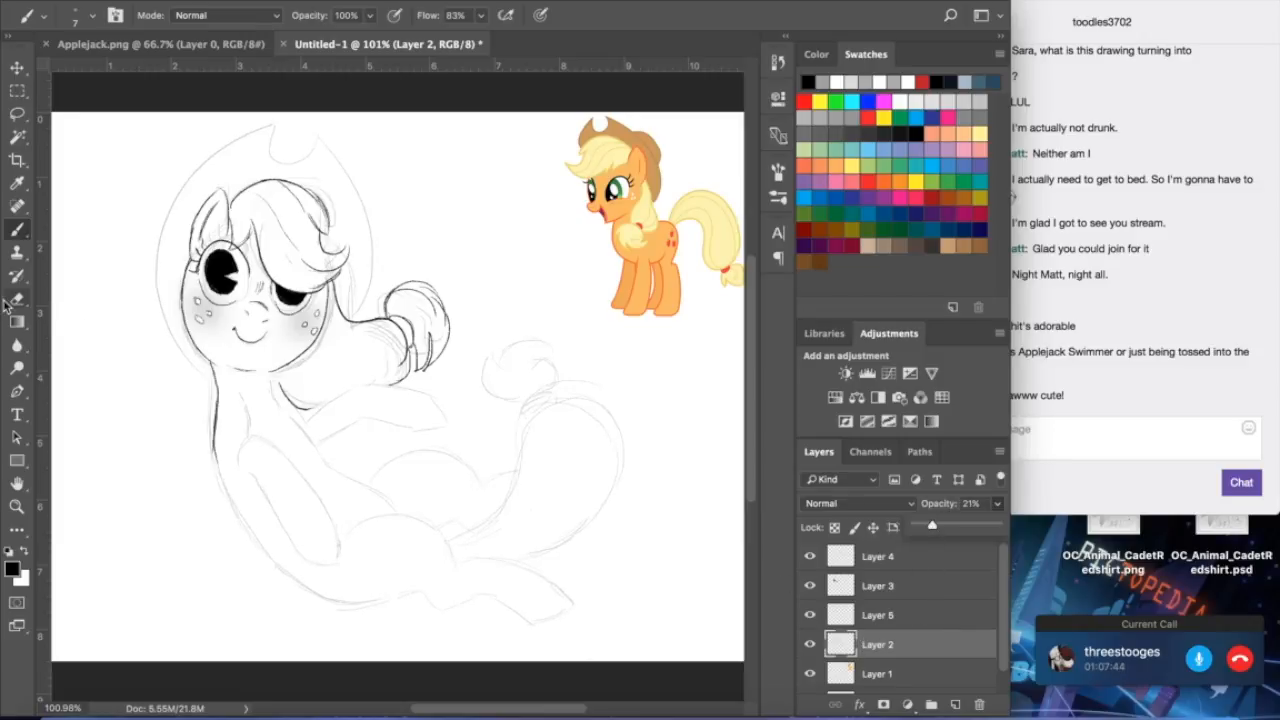
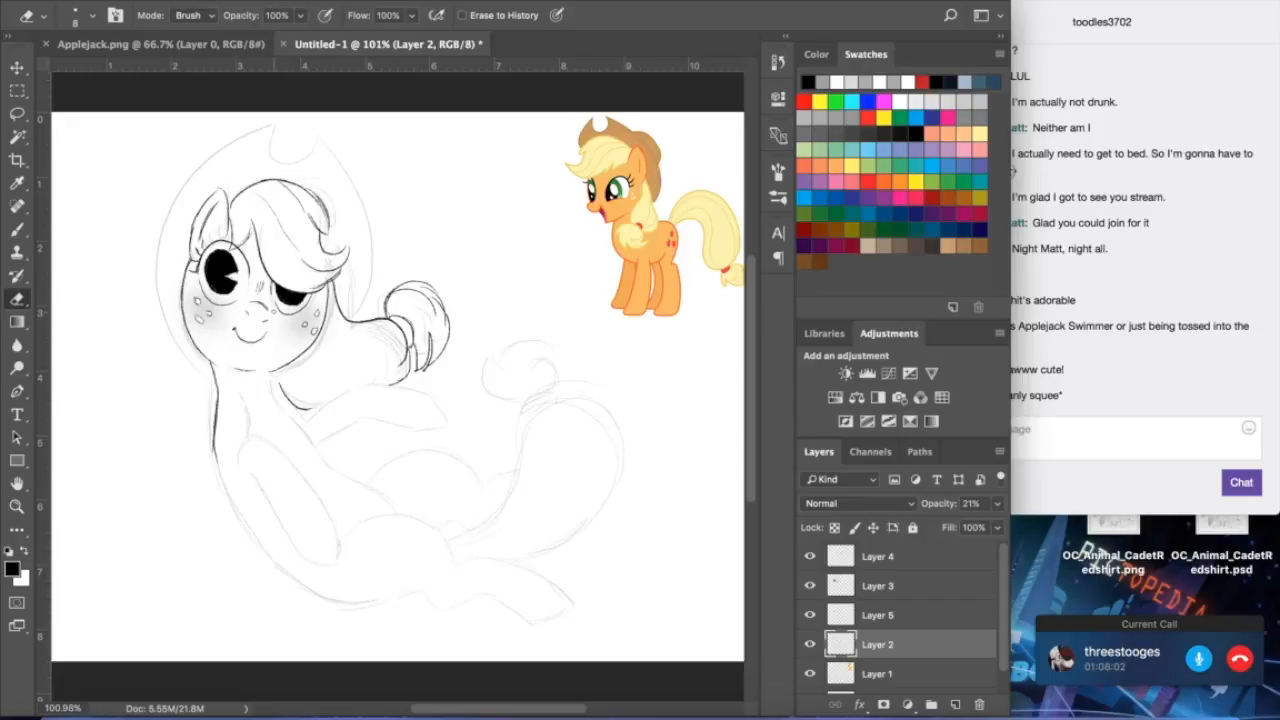
{"action": "left_click", "coordinate": [1090, 380]}
{"action": "left_click", "coordinate": [17, 229]}
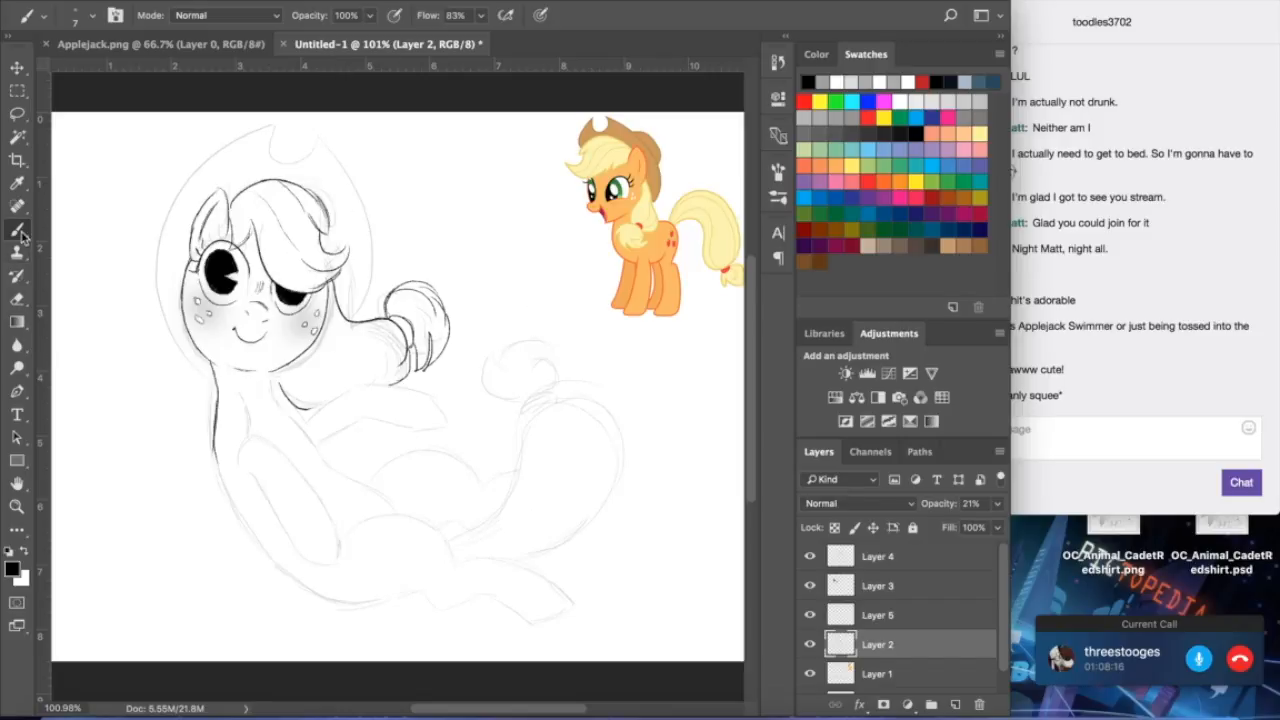
{"action": "mouse_move", "coordinate": [271, 124]}
{"action": "left_mouse_down"}
{"action": "mouse_move", "coordinate": [208, 168]}
{"action": "mouse_move", "coordinate": [230, 372]}
{"action": "left_mouse_up"}
{"action": "key", "text": "super+z"}
- Ink the hat's left outline and the crown notch on Layer 4, and tidy the lines with the eraser
{"action": "left_click", "coordinate": [892, 558]}
{"action": "left_click", "coordinate": [810, 556]}
{"action": "left_click", "coordinate": [810, 556]}
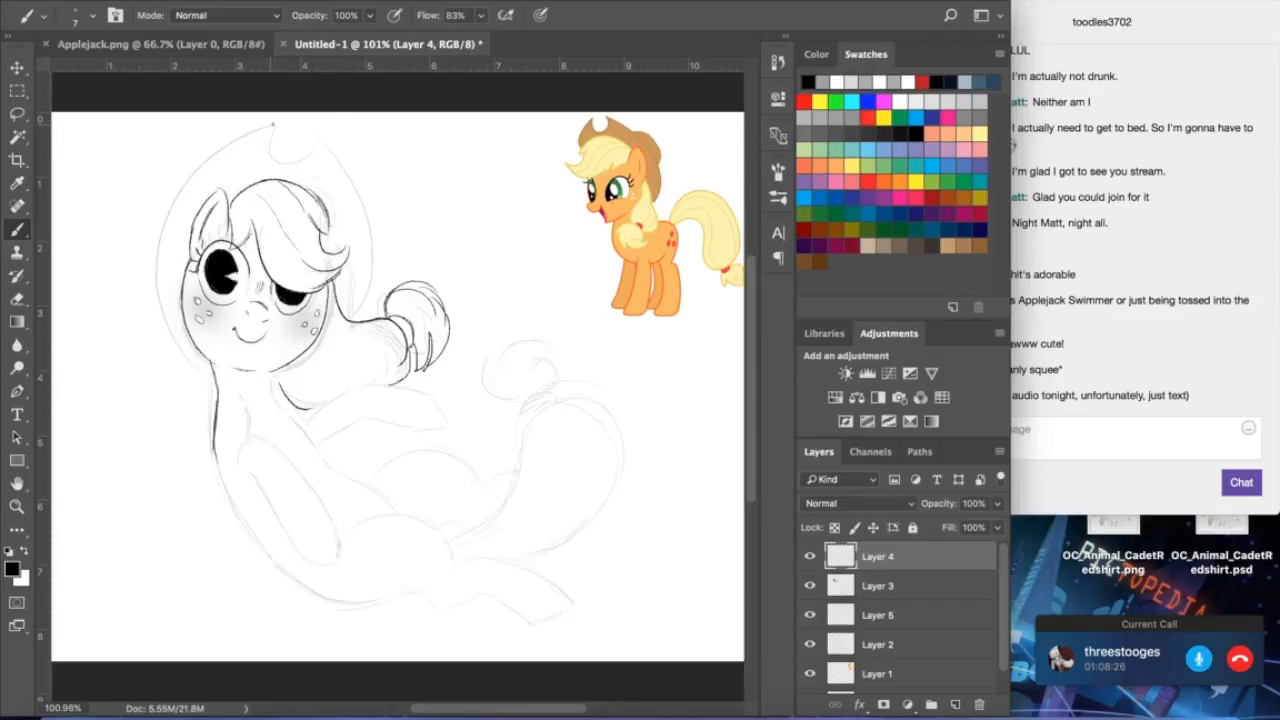
{"action": "mouse_move", "coordinate": [270, 125]}
{"action": "left_mouse_down"}
{"action": "mouse_move", "coordinate": [301, 167]}
{"action": "mouse_move", "coordinate": [290, 132]}
{"action": "mouse_move", "coordinate": [288, 150]}
{"action": "mouse_move", "coordinate": [249, 130]}
{"action": "mouse_move", "coordinate": [268, 125]}
{"action": "mouse_move", "coordinate": [290, 420]}
{"action": "mouse_move", "coordinate": [214, 410]}
{"action": "left_mouse_up"}
{"action": "key", "text": "e"}
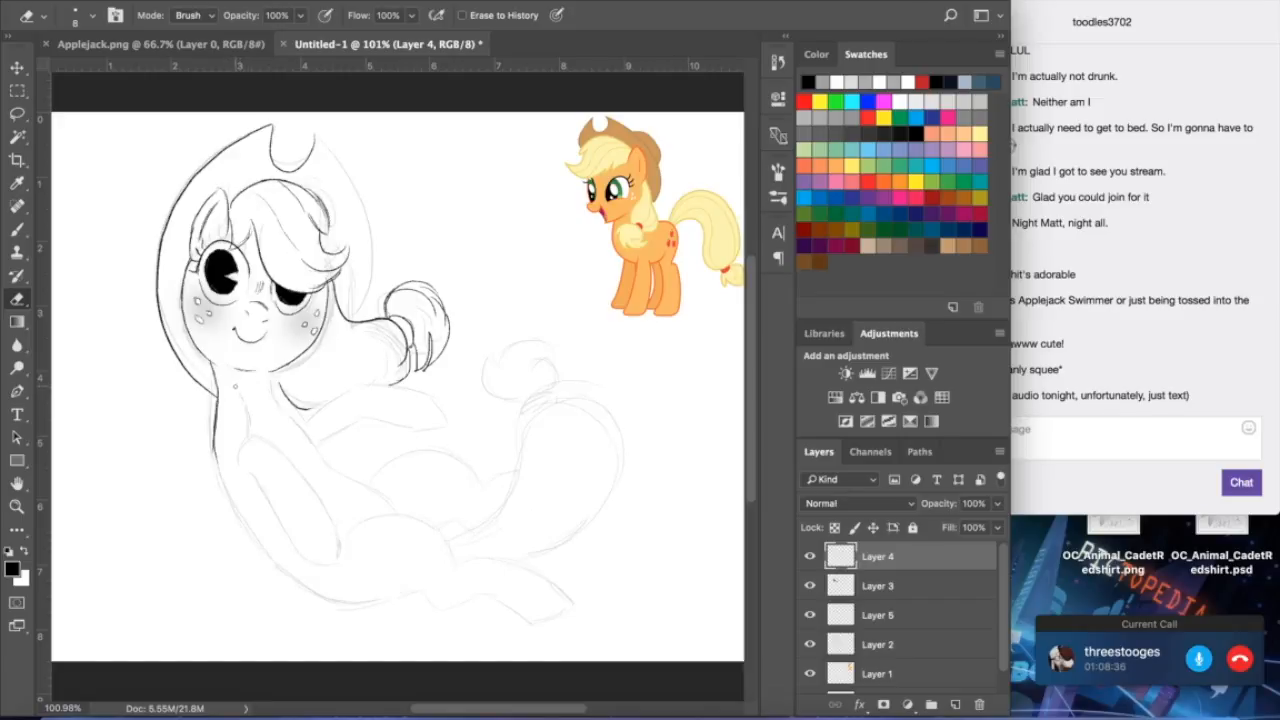
{"action": "key", "text": "b"}
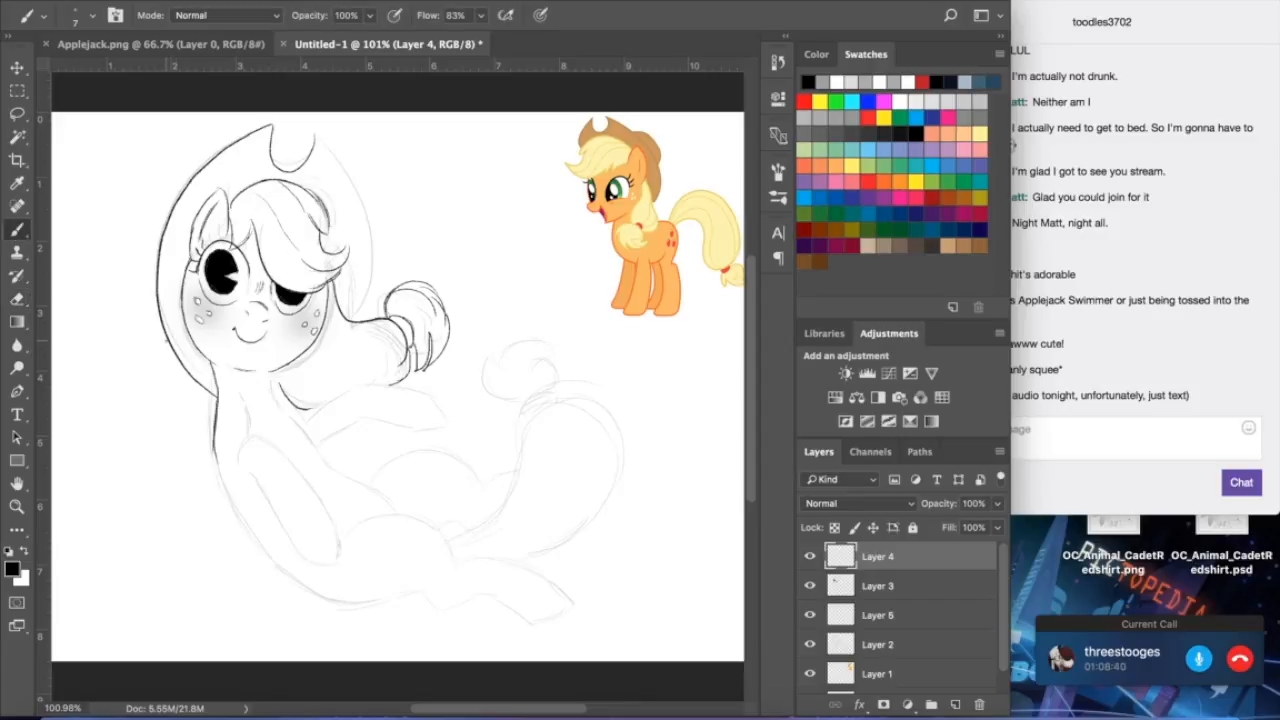
- Try to ink another stroke along the hat's lower-left brim towards the neck
{"action": "left_click_drag", "start_coordinate": [165, 337], "coordinate": [245, 391]}
{"action": "key", "text": "super+z"}
{"action": "left_click_drag", "start_coordinate": [173, 348], "coordinate": [238, 390]}
{"action": "key", "text": "super+z"}
- Ink the hat's right outline from the crown tip down to the mane, redoing the stroke until it follows the sketch, and clean it up
{"action": "left_click_drag", "start_coordinate": [313, 133], "coordinate": [352, 328]}
{"action": "key", "text": "super+z"}
{"action": "left_click_drag", "start_coordinate": [313, 132], "coordinate": [350, 326]}
{"action": "key", "text": "super+z"}
{"action": "left_click_drag", "start_coordinate": [315, 133], "coordinate": [370, 308]}
{"action": "key", "text": "super+z"}
{"action": "left_click_drag", "start_coordinate": [318, 136], "coordinate": [382, 322]}
{"action": "key", "text": "super+z"}
{"action": "left_click_drag", "start_coordinate": [320, 137], "coordinate": [374, 318]}
{"action": "left_click", "coordinate": [16, 300]}
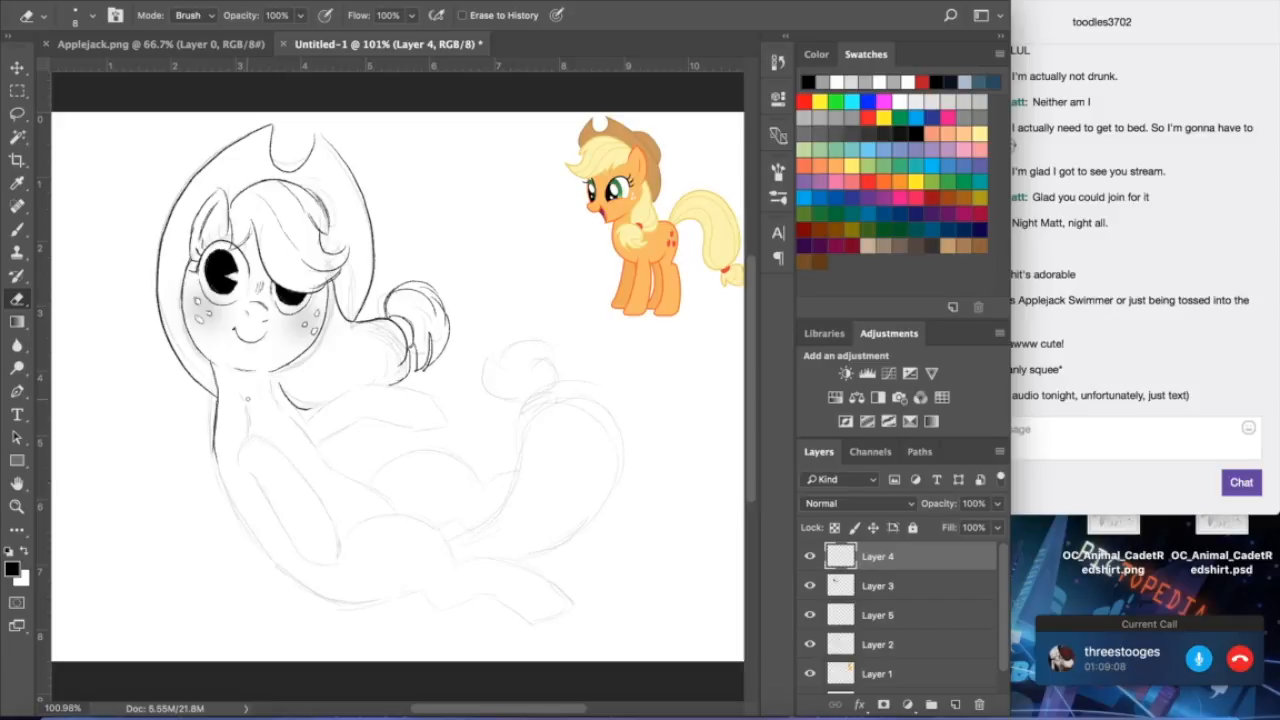
{"action": "left_click", "coordinate": [18, 229]}
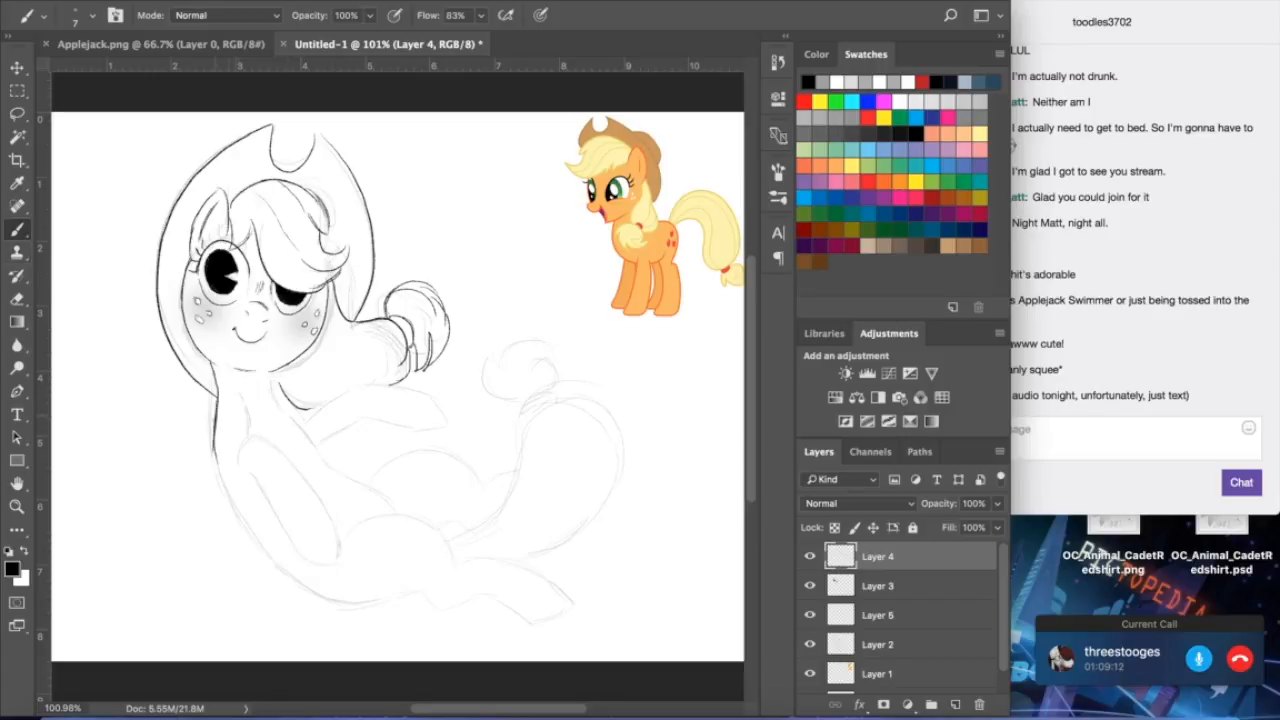
- Ink the front of the neck from below the chin down to the chest beside the mane tip, and clean up the line
{"action": "left_click_drag", "start_coordinate": [247, 399], "coordinate": [259, 444]}
{"action": "key", "text": "ctrl+z"}
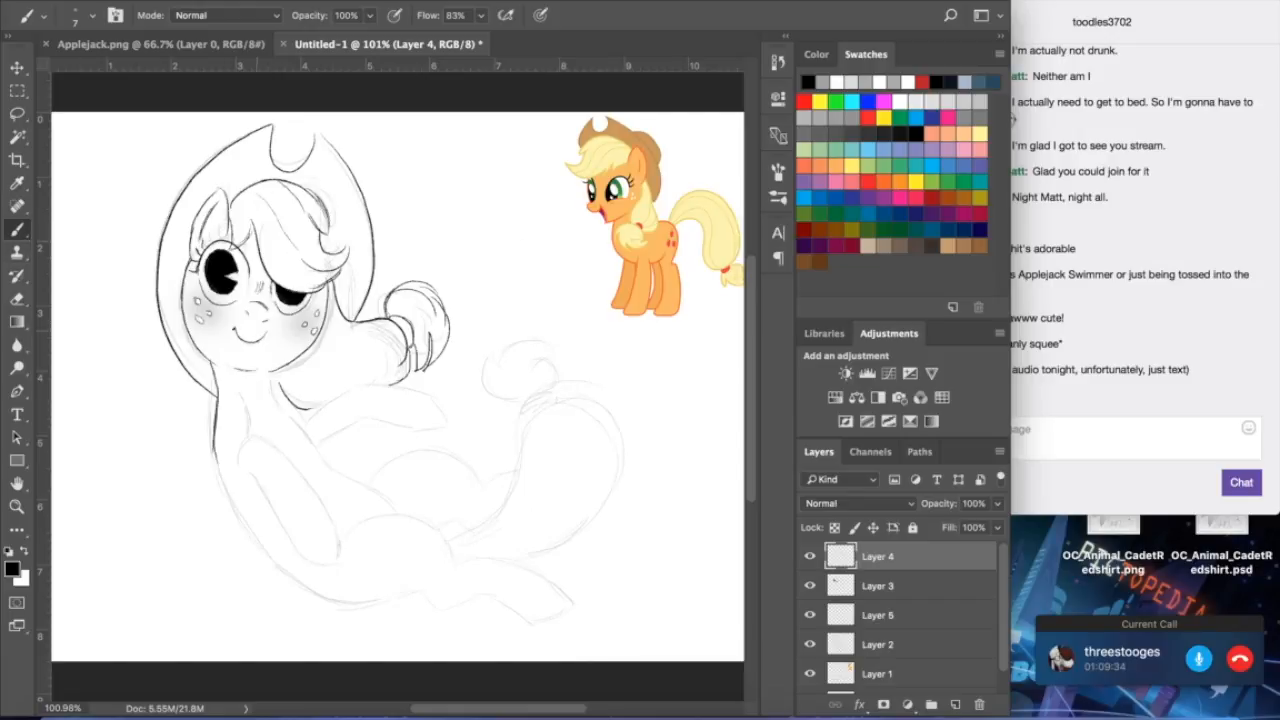
{"action": "left_click_drag", "start_coordinate": [273, 370], "coordinate": [299, 426]}
{"action": "left_click", "coordinate": [18, 298]}
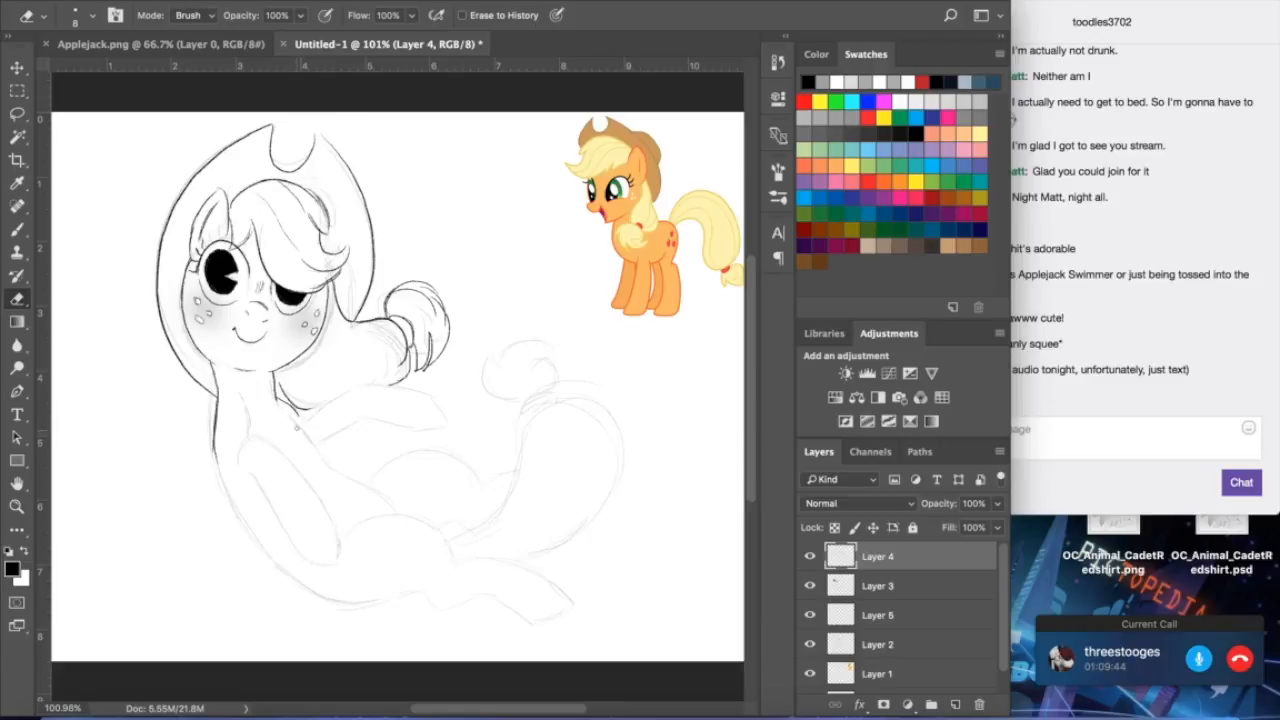
{"action": "left_click", "coordinate": [17, 229]}
{"action": "left_click_drag", "start_coordinate": [286, 402], "coordinate": [306, 422]}
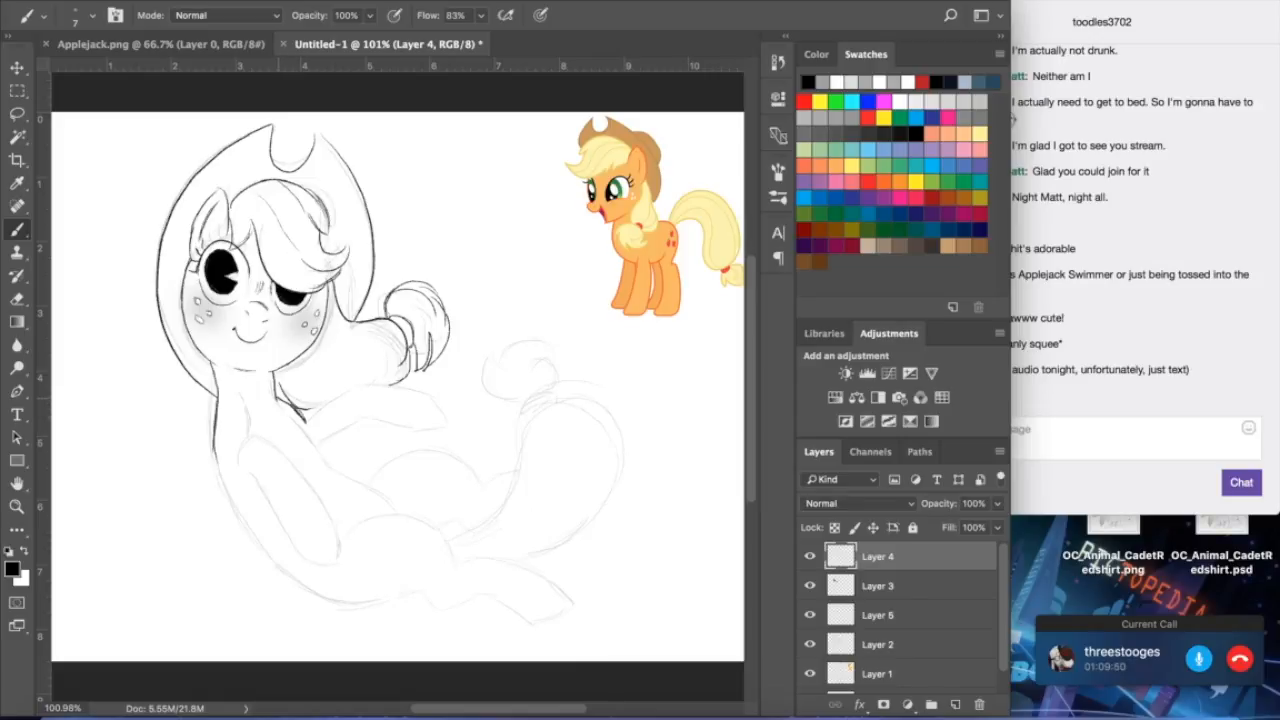
{"action": "left_click", "coordinate": [302, 442]}
- Ink the shoulder line and both long edges of the near foreleg down to the hoof
{"action": "left_click_drag", "start_coordinate": [236, 393], "coordinate": [256, 438]}
{"action": "left_click_drag", "start_coordinate": [236, 465], "coordinate": [340, 551]}
{"action": "key", "text": "super+z"}
{"action": "left_click_drag", "start_coordinate": [242, 430], "coordinate": [234, 466]}
{"action": "key", "text": "super+z"}
{"action": "mouse_move", "coordinate": [242, 430]}
{"action": "left_mouse_down"}
{"action": "mouse_move", "coordinate": [236, 468]}
{"action": "mouse_move", "coordinate": [350, 548]}
{"action": "left_mouse_up"}
{"action": "mouse_move", "coordinate": [252, 472]}
{"action": "left_mouse_down"}
{"action": "mouse_move", "coordinate": [318, 550]}
{"action": "mouse_move", "coordinate": [293, 544]}
{"action": "mouse_move", "coordinate": [350, 556]}
{"action": "left_mouse_up"}
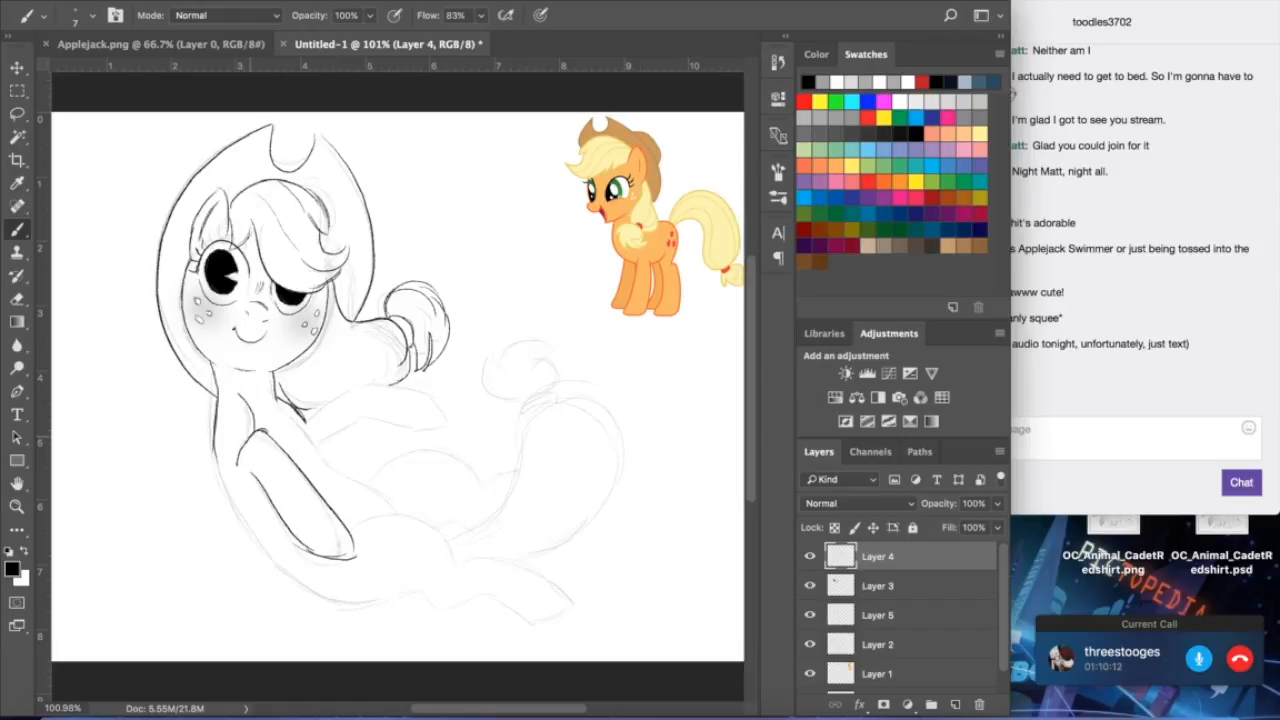
- Refine the inked foreleg and neck lines, alternating between eraser and brush
{"action": "key", "text": "e"}
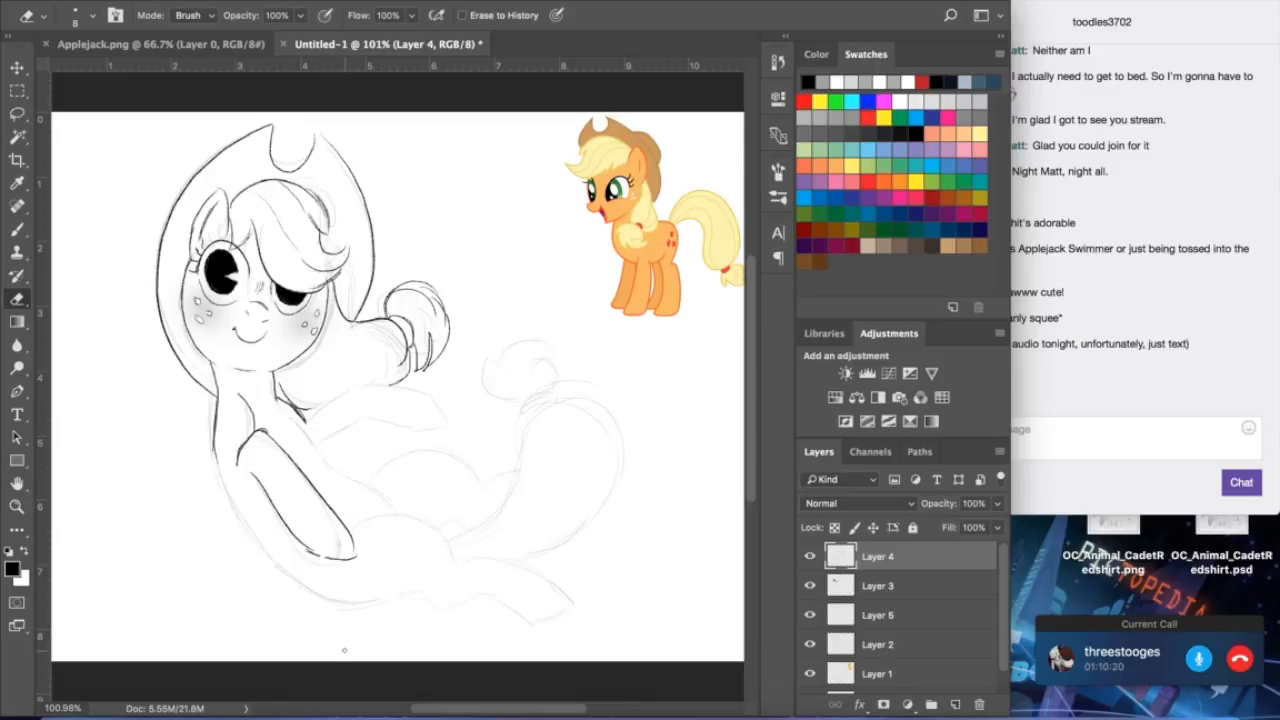
{"action": "left_click", "coordinate": [17, 230]}
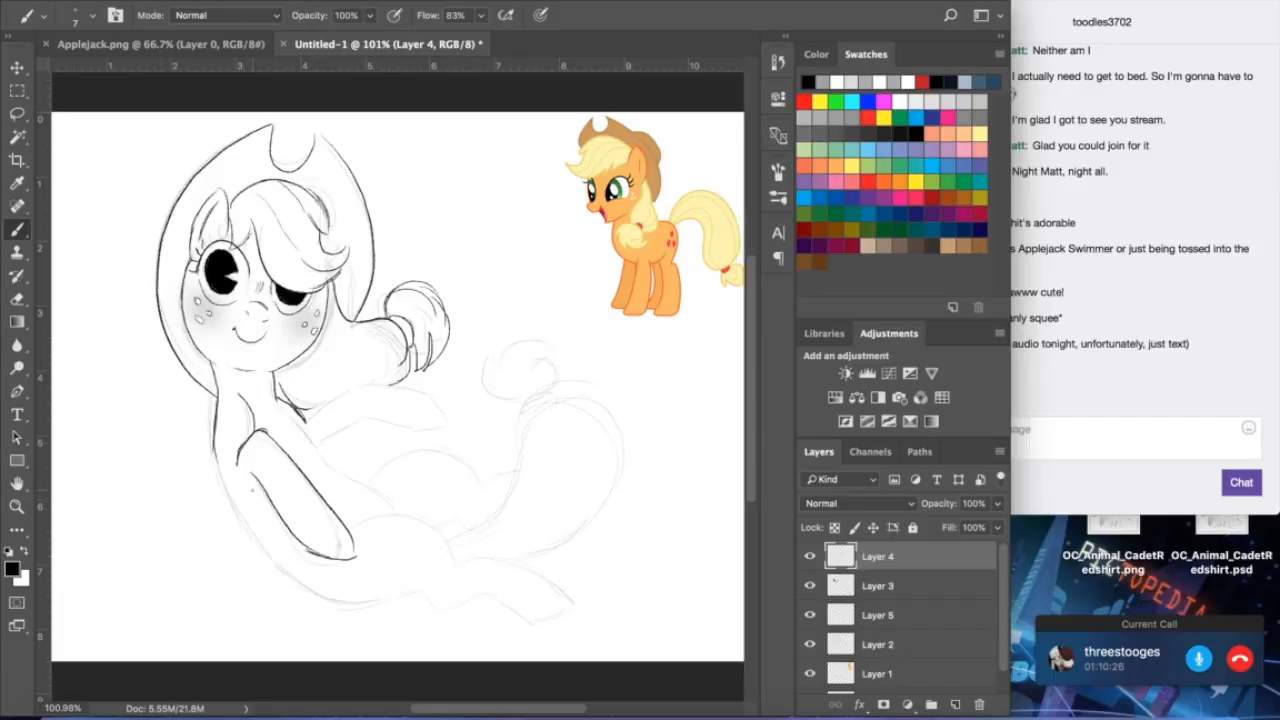
{"action": "left_click", "coordinate": [17, 298]}
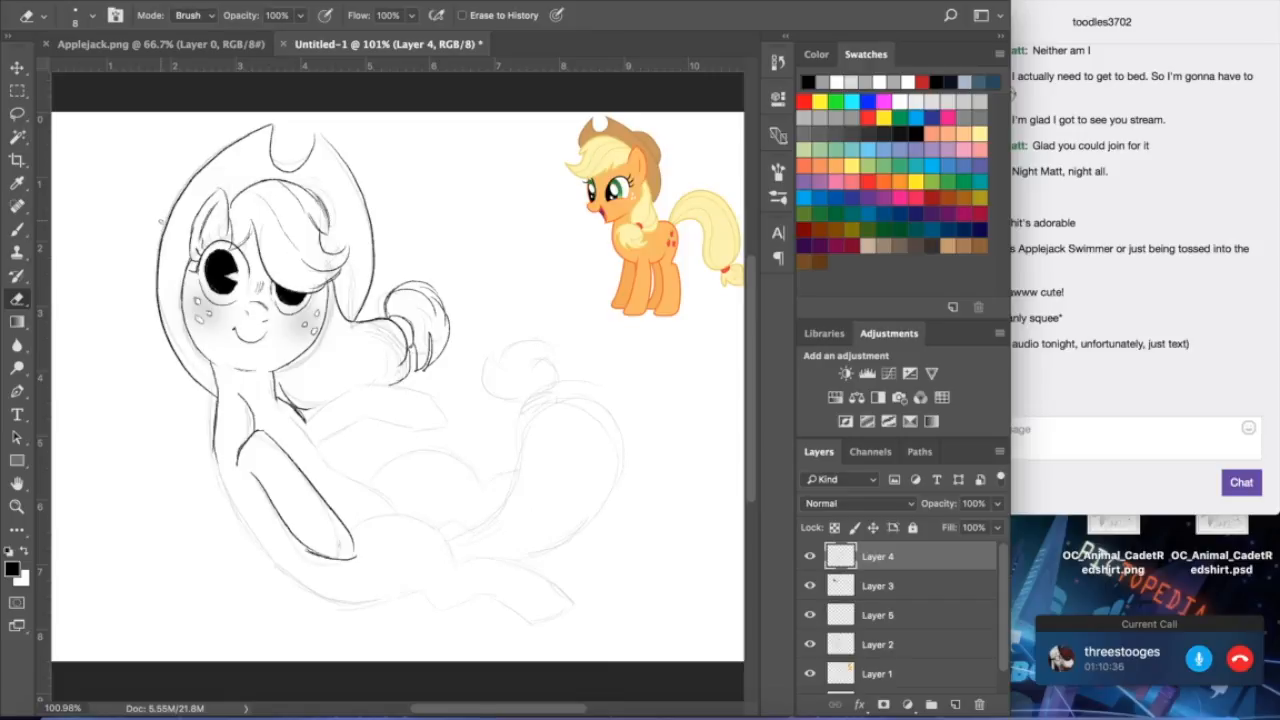
{"action": "left_click", "coordinate": [17, 229]}
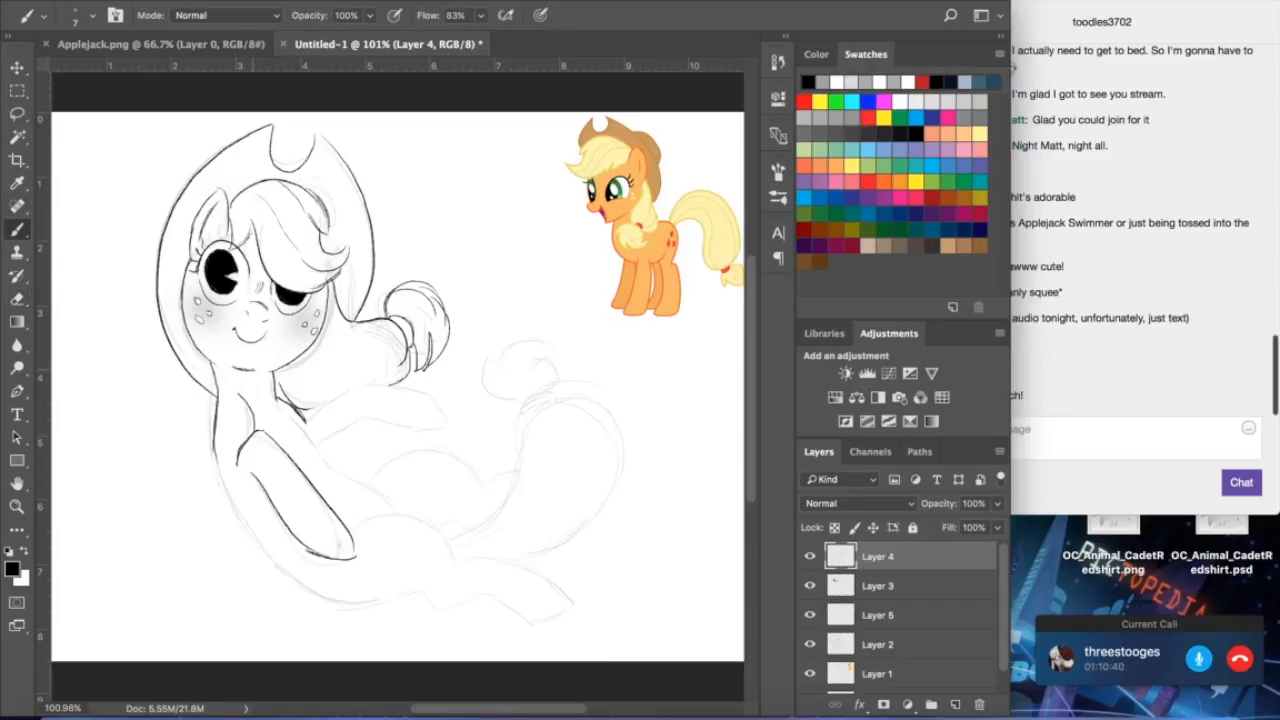
{"action": "key", "text": "e"}
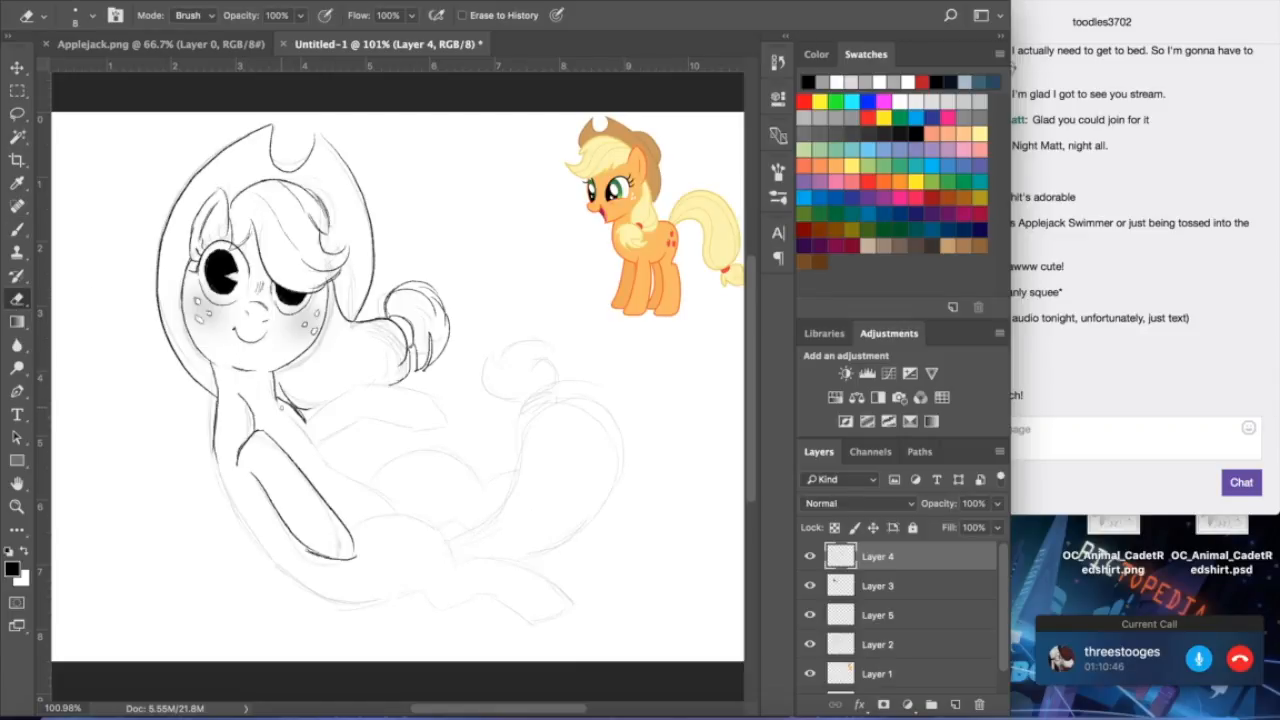
{"action": "key", "text": "b"}
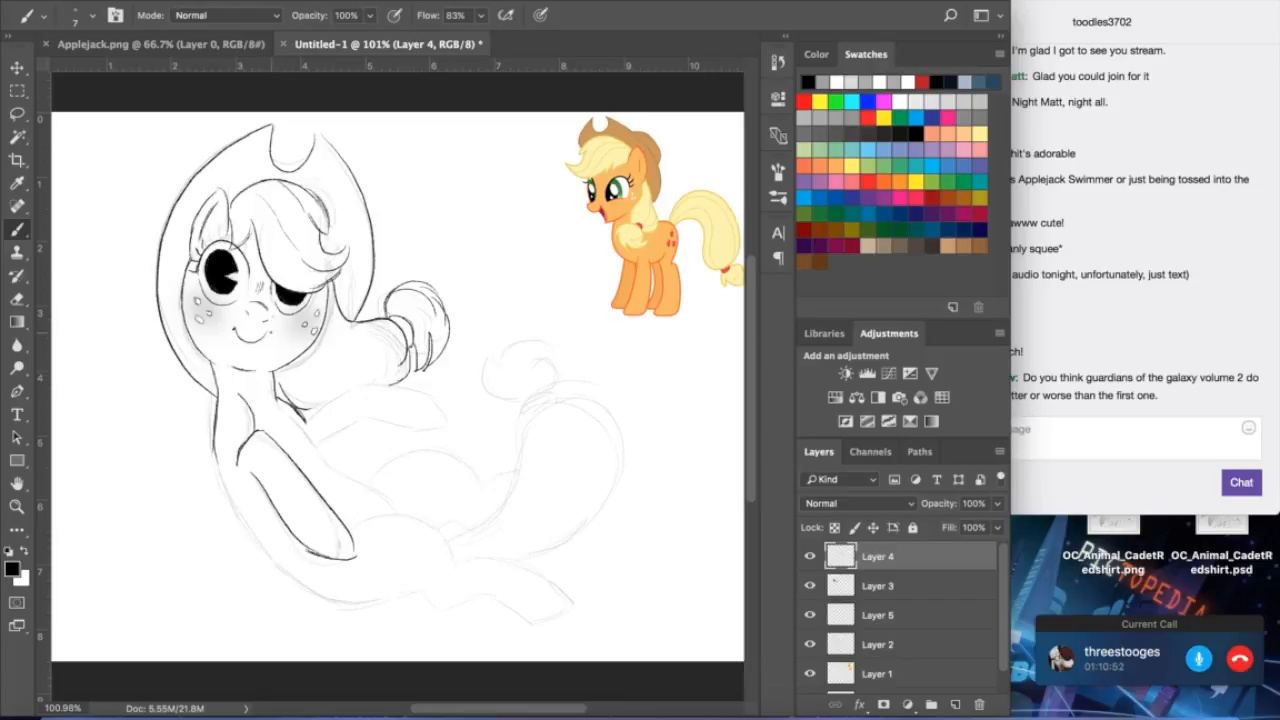
- Ink the upper and lower edges of the outstretched far foreleg, and clean up its lower edge near the chest
{"action": "mouse_move", "coordinate": [306, 418]}
{"action": "left_mouse_down"}
{"action": "mouse_move", "coordinate": [355, 384]}
{"action": "mouse_move", "coordinate": [454, 400]}
{"action": "left_mouse_up"}
{"action": "left_click_drag", "start_coordinate": [362, 424], "coordinate": [458, 407]}
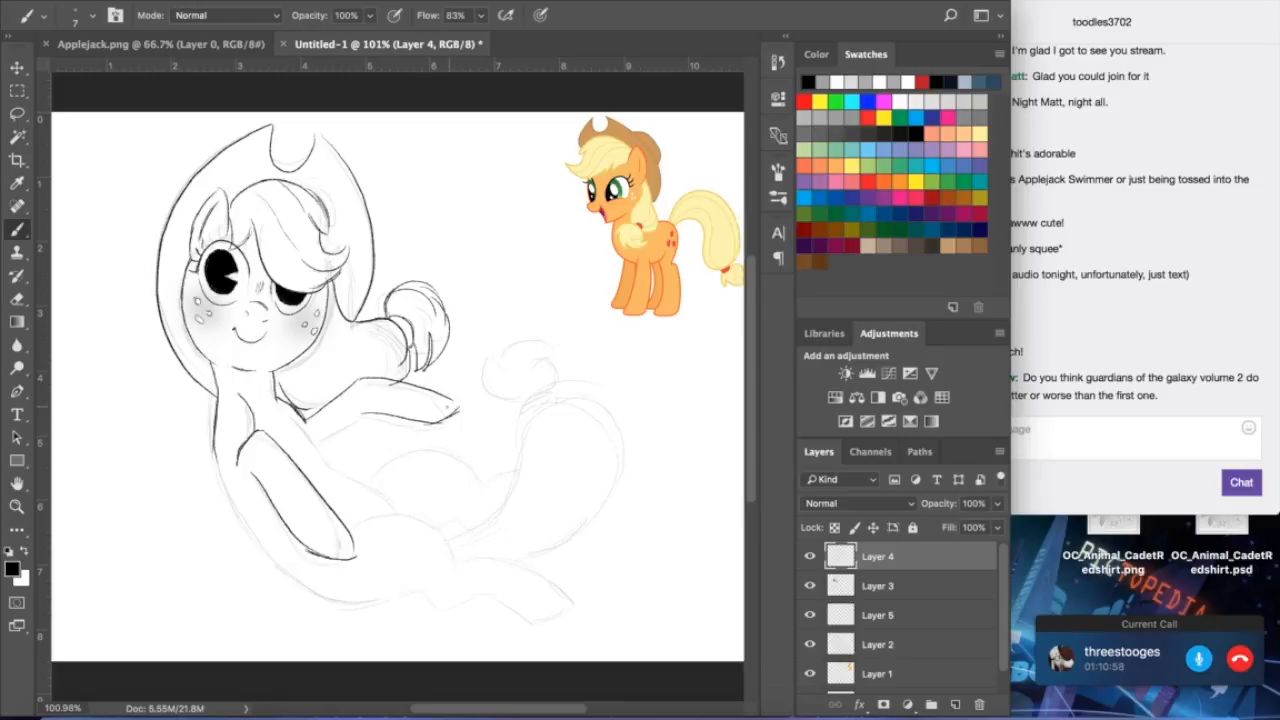
{"action": "mouse_move", "coordinate": [320, 450]}
{"action": "left_mouse_down"}
{"action": "mouse_move", "coordinate": [364, 412]}
{"action": "mouse_move", "coordinate": [323, 450]}
{"action": "left_mouse_up"}
{"action": "left_click", "coordinate": [17, 298]}
{"action": "mouse_move", "coordinate": [318, 450]}
{"action": "left_mouse_down"}
{"action": "mouse_move", "coordinate": [339, 419]}
{"action": "mouse_move", "coordinate": [330, 449]}
{"action": "left_mouse_up"}
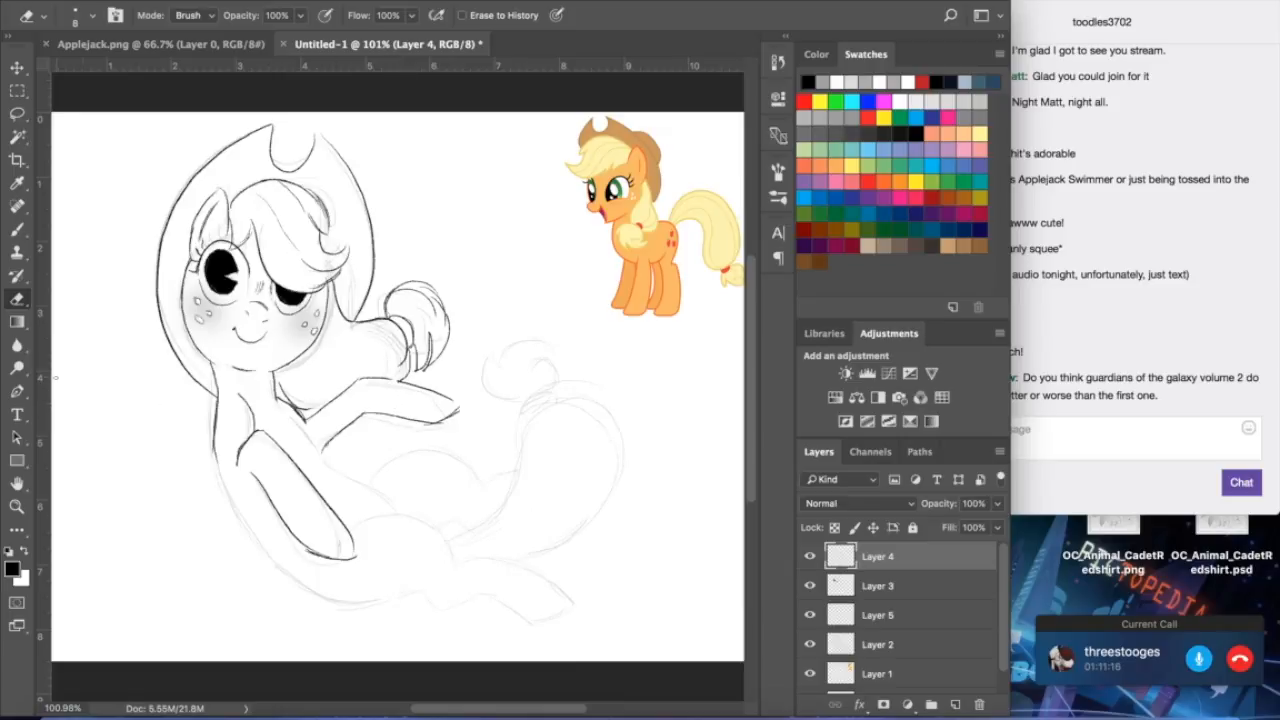
- Redraw the far foreleg's underside and hoof as a rounded end, erasing the old strokes
{"action": "left_click", "coordinate": [22, 227]}
{"action": "left_click_drag", "start_coordinate": [360, 432], "coordinate": [458, 410]}
{"action": "left_click", "coordinate": [17, 298]}
{"action": "left_click", "coordinate": [1106, 456]}
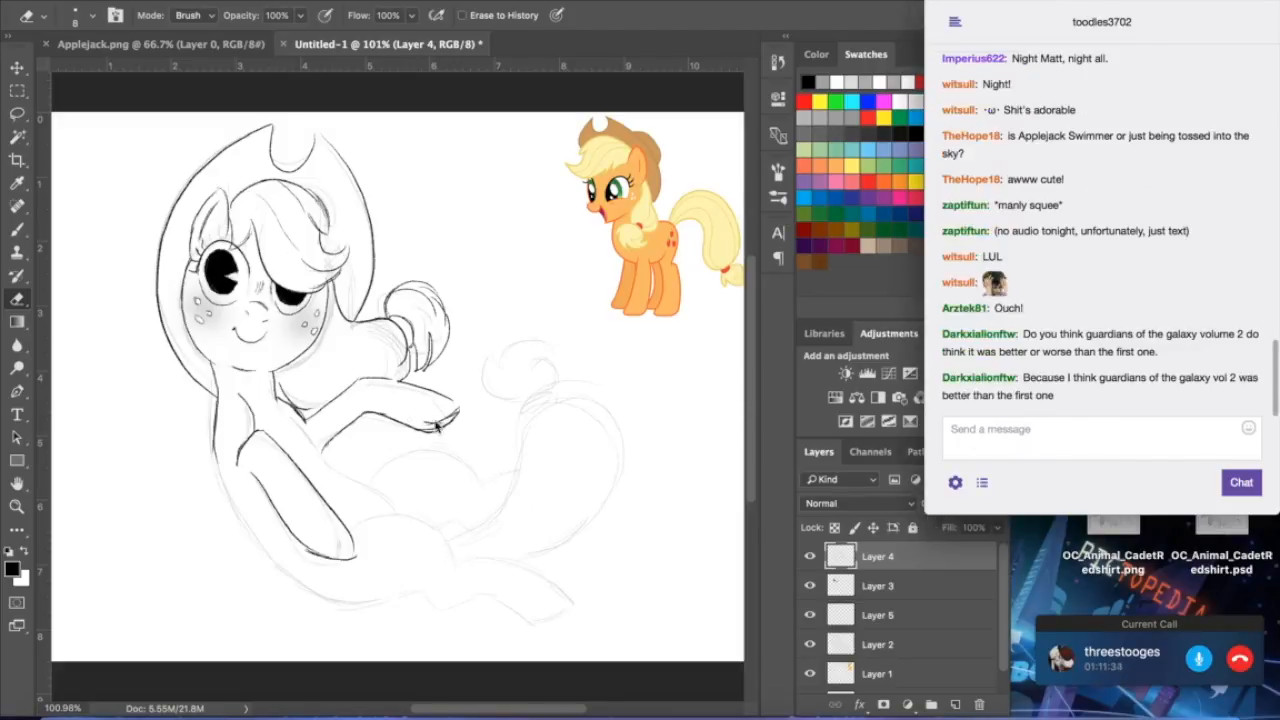
{"action": "left_click", "coordinate": [454, 486]}
{"action": "left_click_drag", "start_coordinate": [425, 426], "coordinate": [457, 410]}
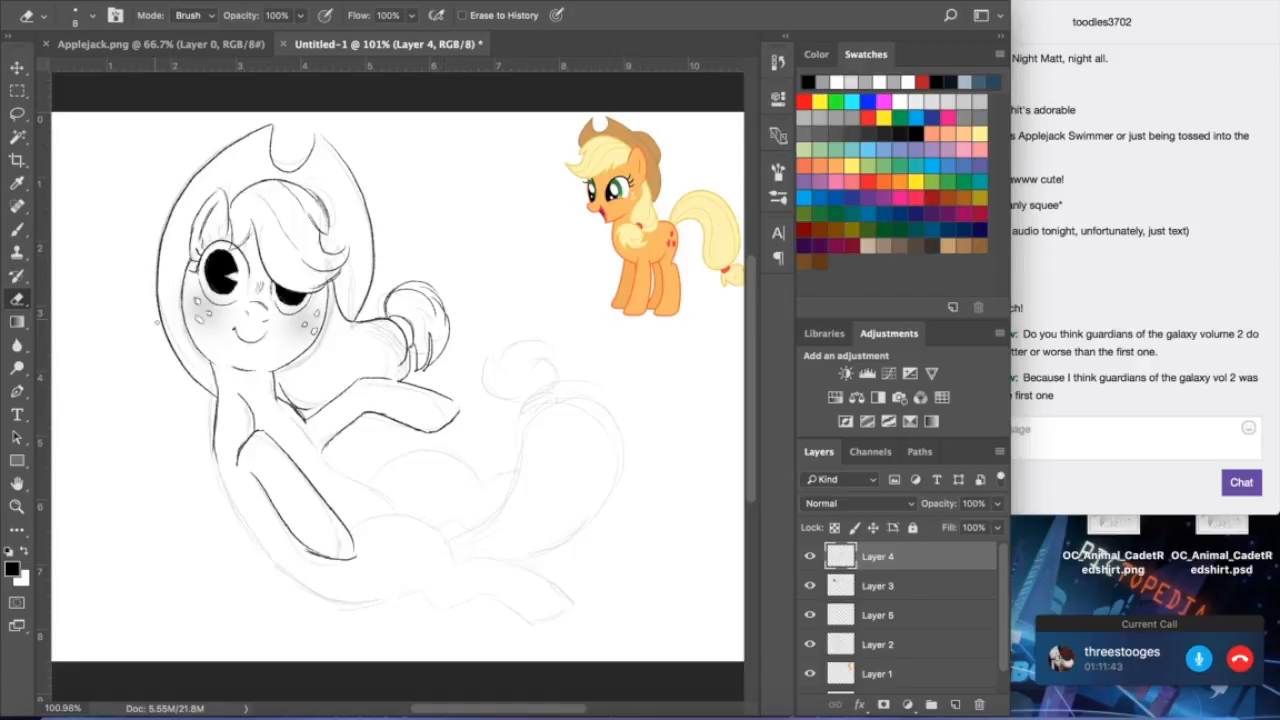
{"action": "left_click", "coordinate": [17, 229]}
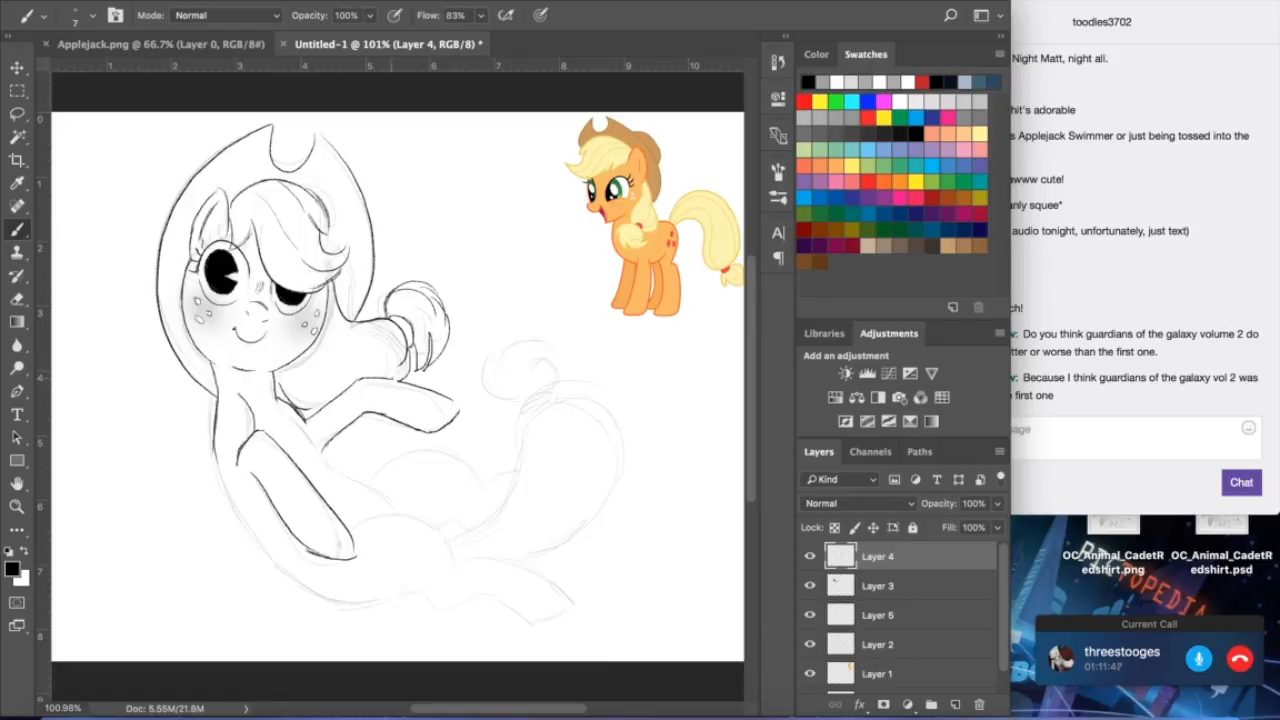
{"action": "left_click_drag", "start_coordinate": [457, 420], "coordinate": [454, 403]}
{"action": "left_click", "coordinate": [17, 298]}
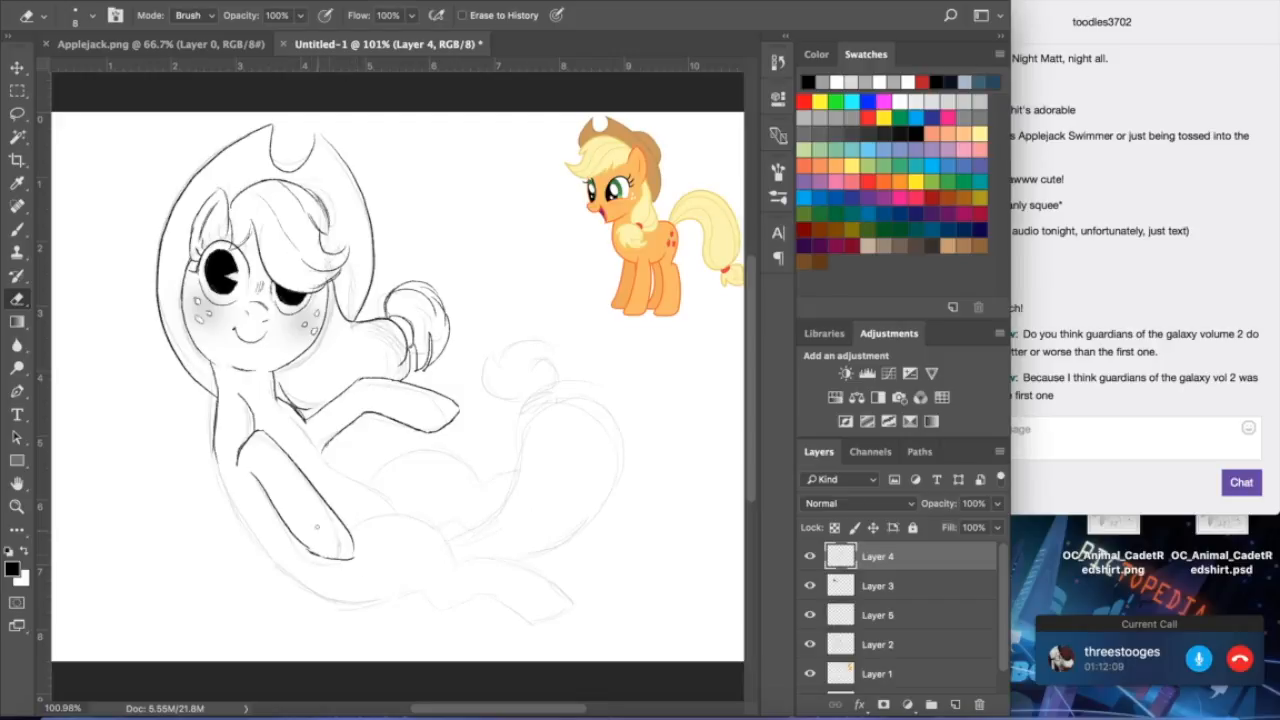
- Ink a short curved elbow line below the top of the near foreleg, and tidy it with the eraser
{"action": "left_click", "coordinate": [17, 230]}
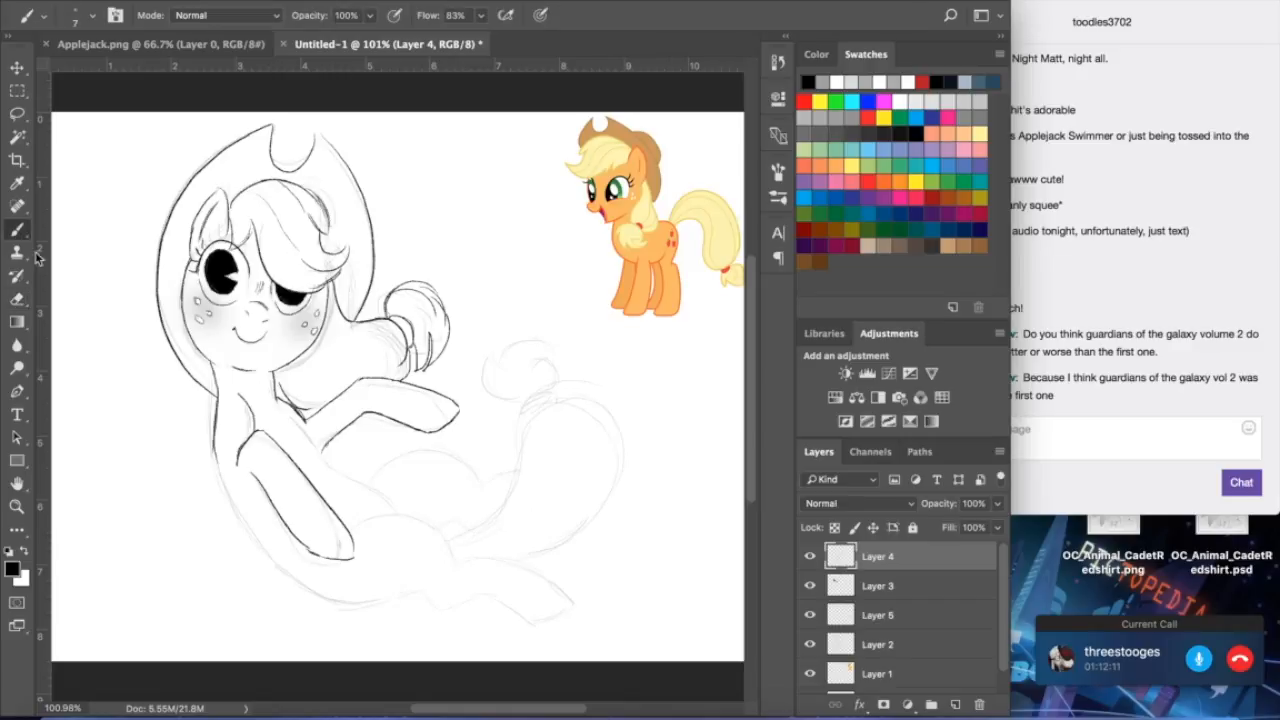
{"action": "left_click_drag", "start_coordinate": [256, 494], "coordinate": [237, 490]}
{"action": "left_click_drag", "start_coordinate": [237, 490], "coordinate": [268, 500]}
{"action": "left_click", "coordinate": [17, 298]}
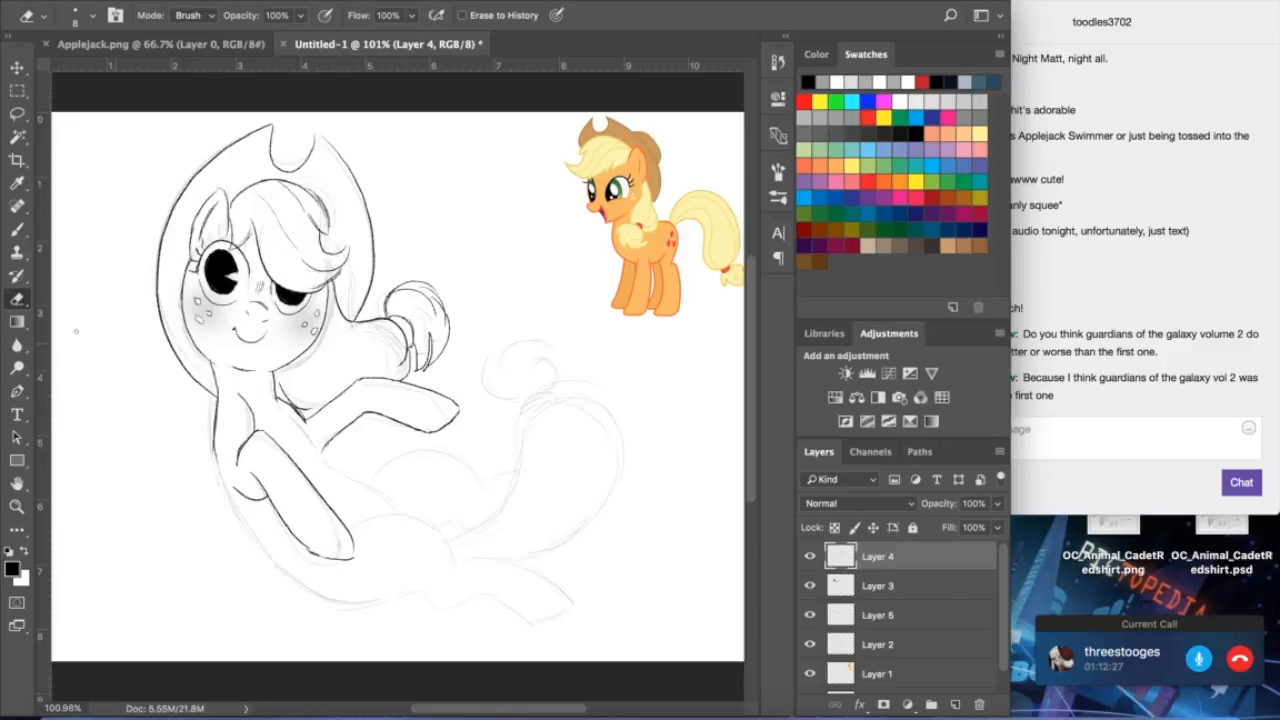
- Ink the front body line from the chest between the forelegs down to the hip
{"action": "key", "text": "b"}
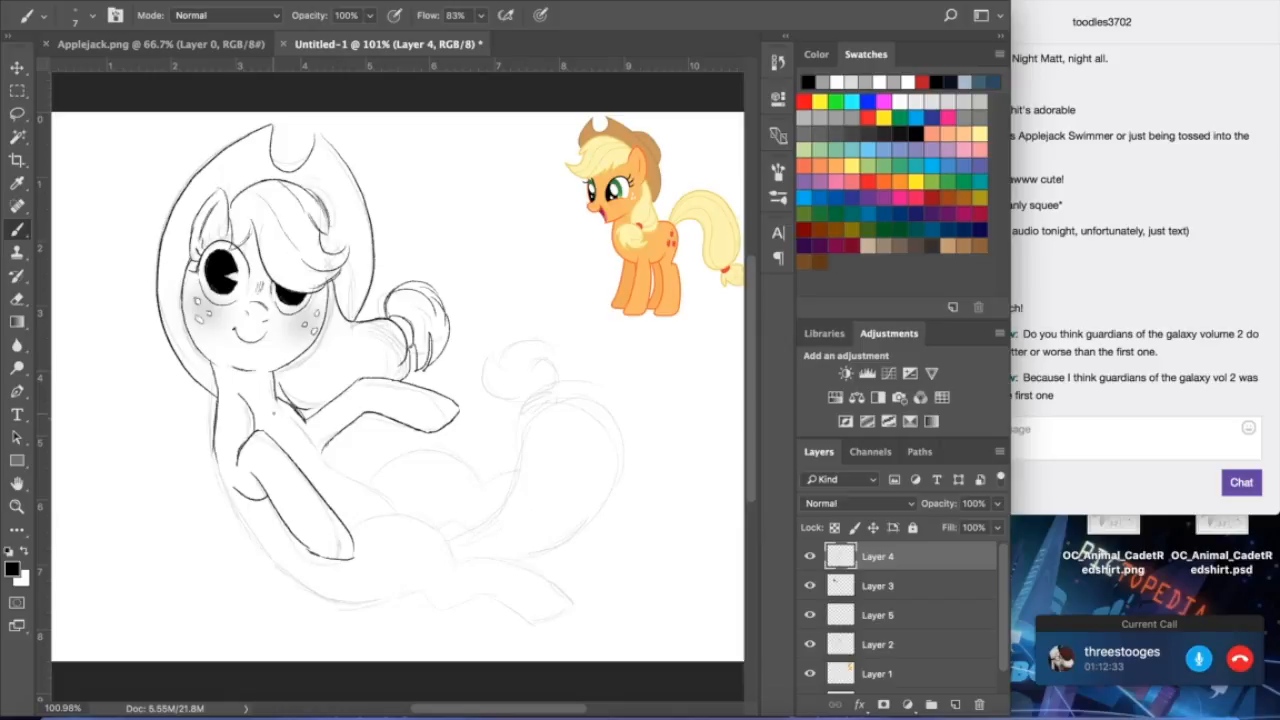
{"action": "mouse_move", "coordinate": [284, 409]}
{"action": "left_mouse_down"}
{"action": "mouse_move", "coordinate": [328, 475]}
{"action": "mouse_move", "coordinate": [406, 521]}
{"action": "left_mouse_up"}
{"action": "left_click", "coordinate": [18, 297]}
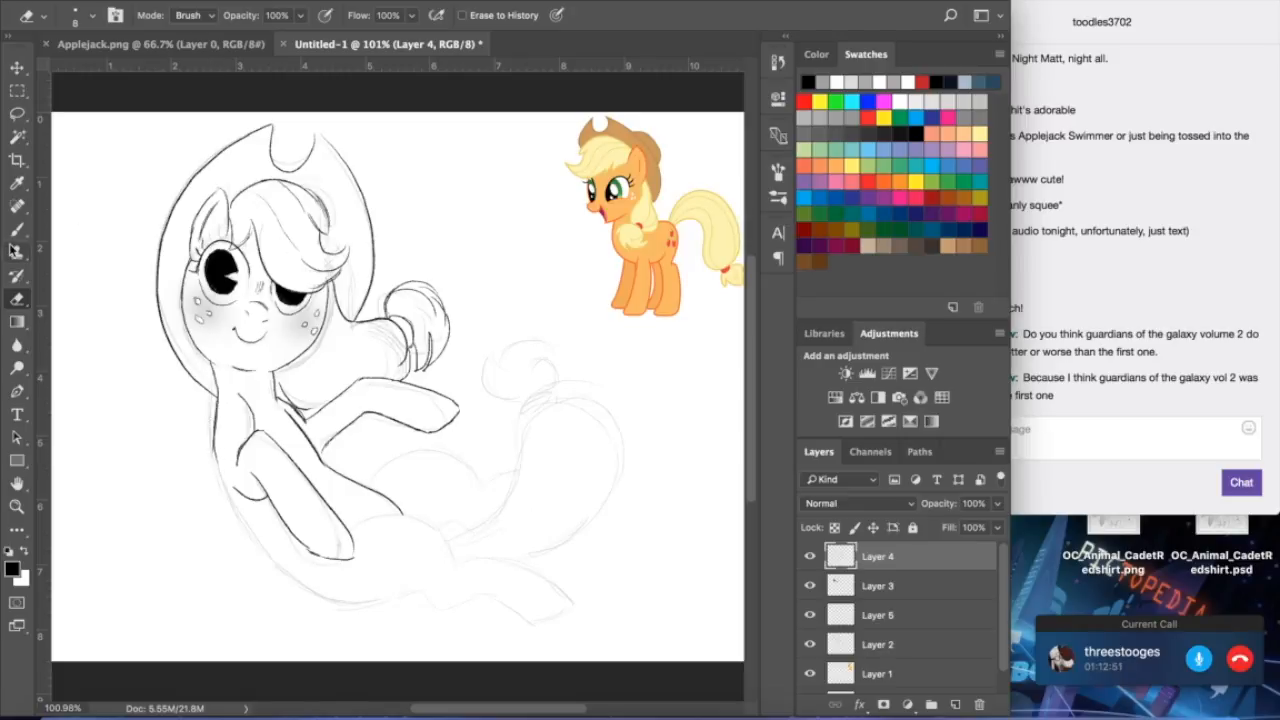
- Ink the back line from the shoulder down around the rump and along the underside of the near hind leg
{"action": "key", "text": "b"}
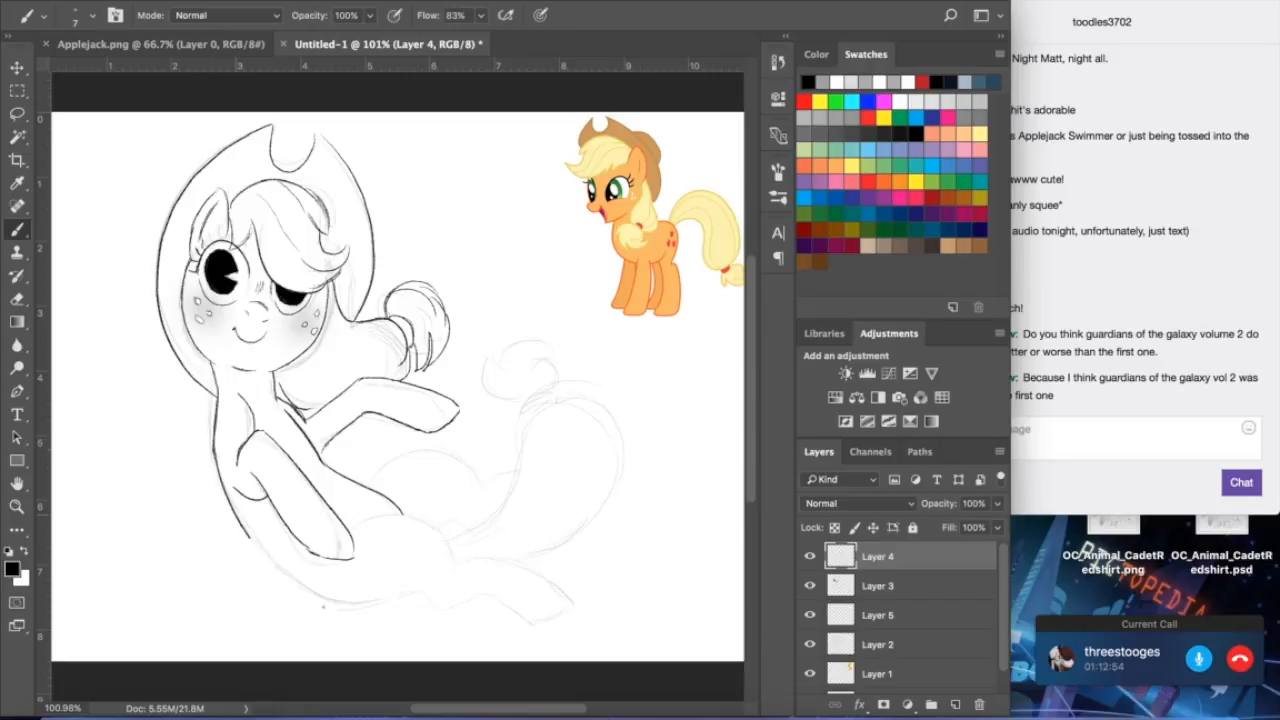
{"action": "right_click", "coordinate": [334, 447]}
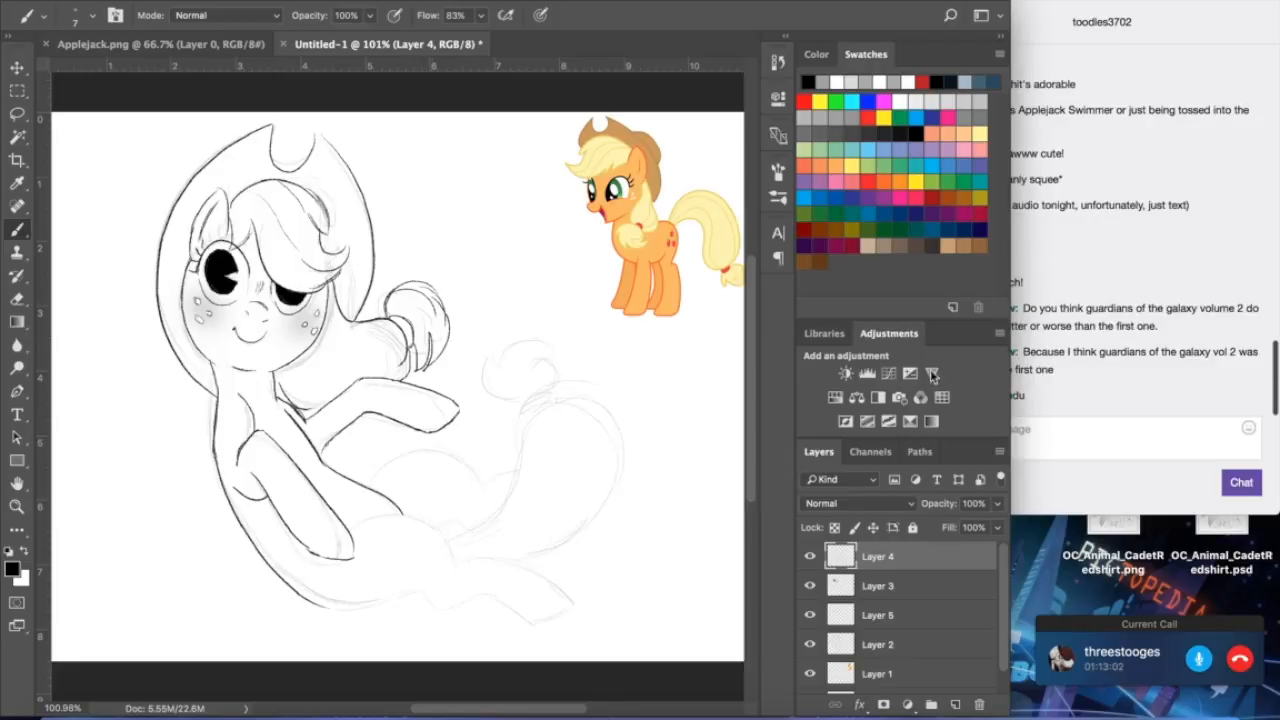
{"action": "left_click", "coordinate": [1040, 458]}
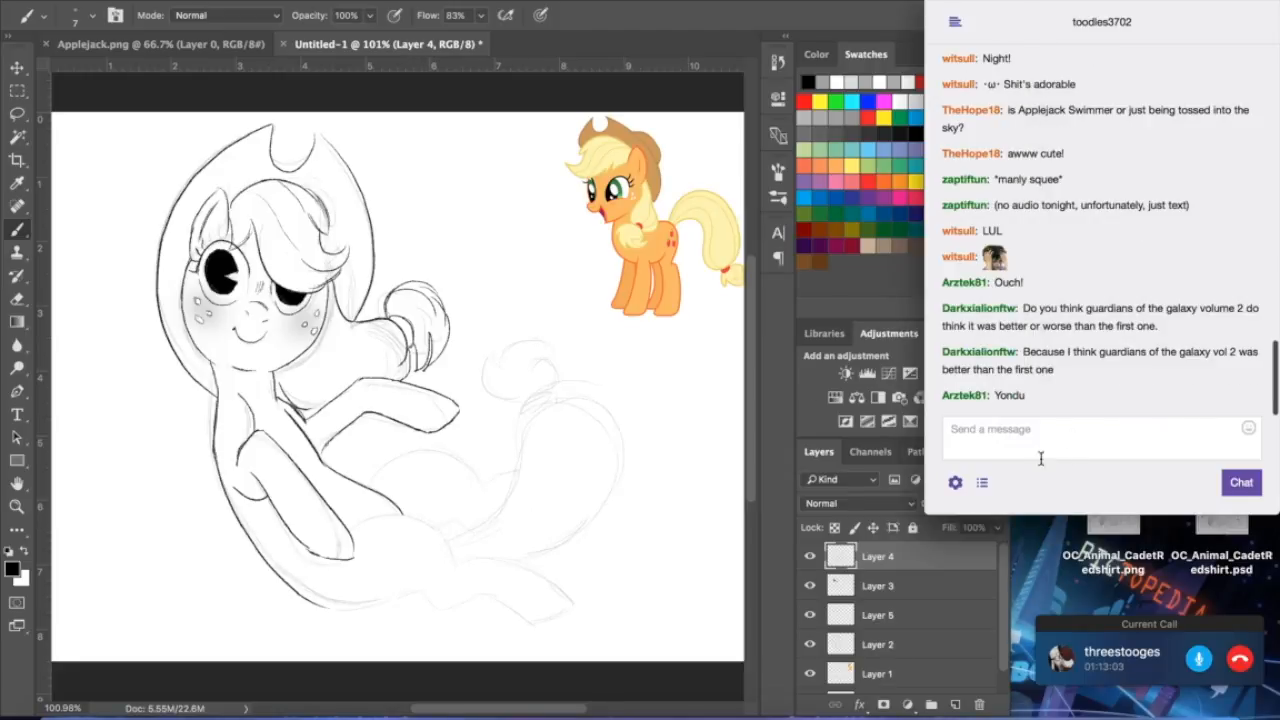
{"action": "left_click", "coordinate": [554, 416]}
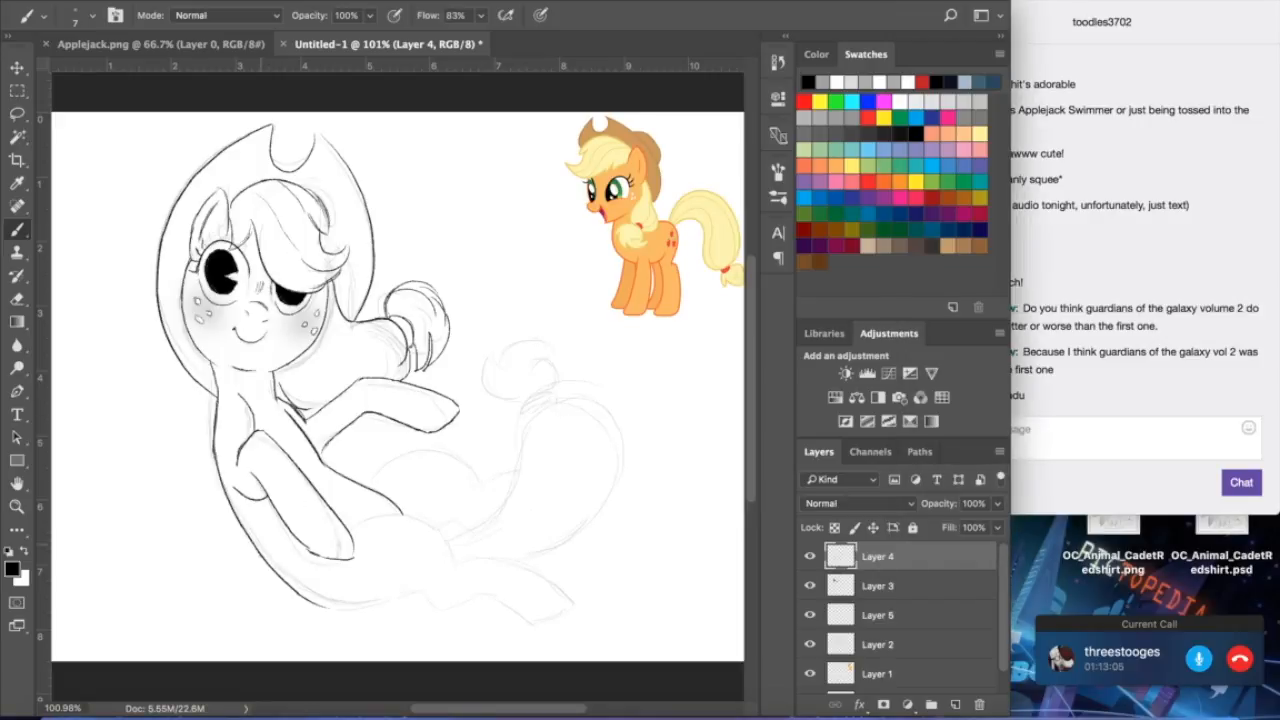
{"action": "left_click_drag", "start_coordinate": [343, 611], "coordinate": [486, 607]}
{"action": "left_click_drag", "start_coordinate": [488, 600], "coordinate": [546, 632]}
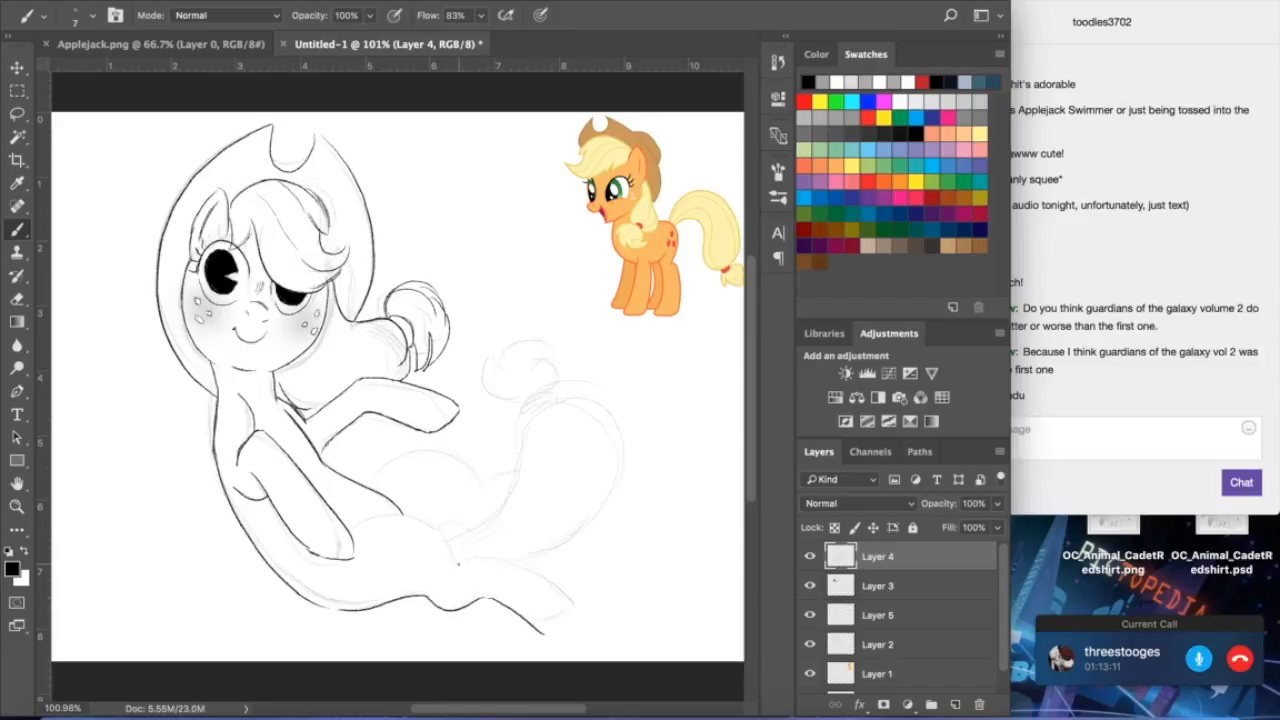
- Trim the hind leg's underside line at the hoof, and ink the hip, thigh, upper leg edge and pointed hoof above it
{"action": "mouse_move", "coordinate": [457, 563]}
{"action": "left_mouse_down"}
{"action": "mouse_move", "coordinate": [539, 585]}
{"action": "mouse_move", "coordinate": [561, 607]}
{"action": "left_mouse_up"}
{"action": "key", "text": "super+z"}
{"action": "left_click", "coordinate": [16, 298]}
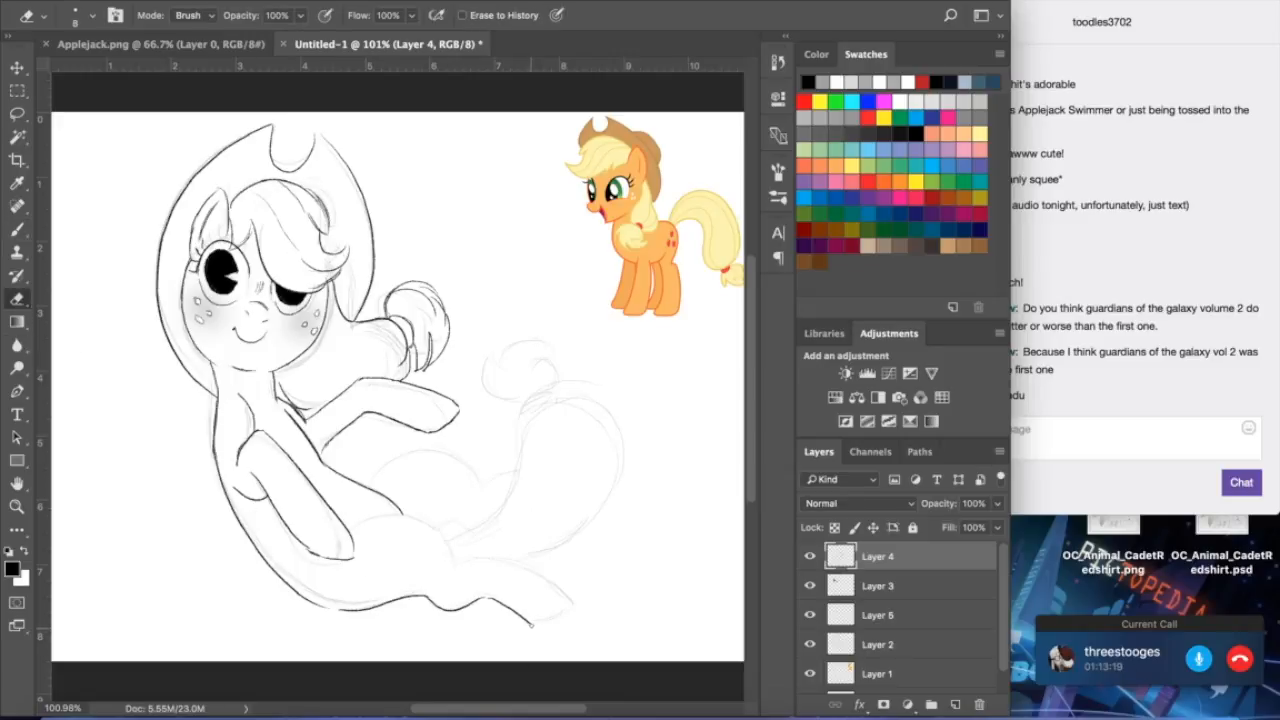
{"action": "left_click", "coordinate": [16, 229]}
{"action": "mouse_move", "coordinate": [346, 524]}
{"action": "left_mouse_down"}
{"action": "mouse_move", "coordinate": [588, 606]}
{"action": "mouse_move", "coordinate": [538, 622]}
{"action": "left_mouse_up"}
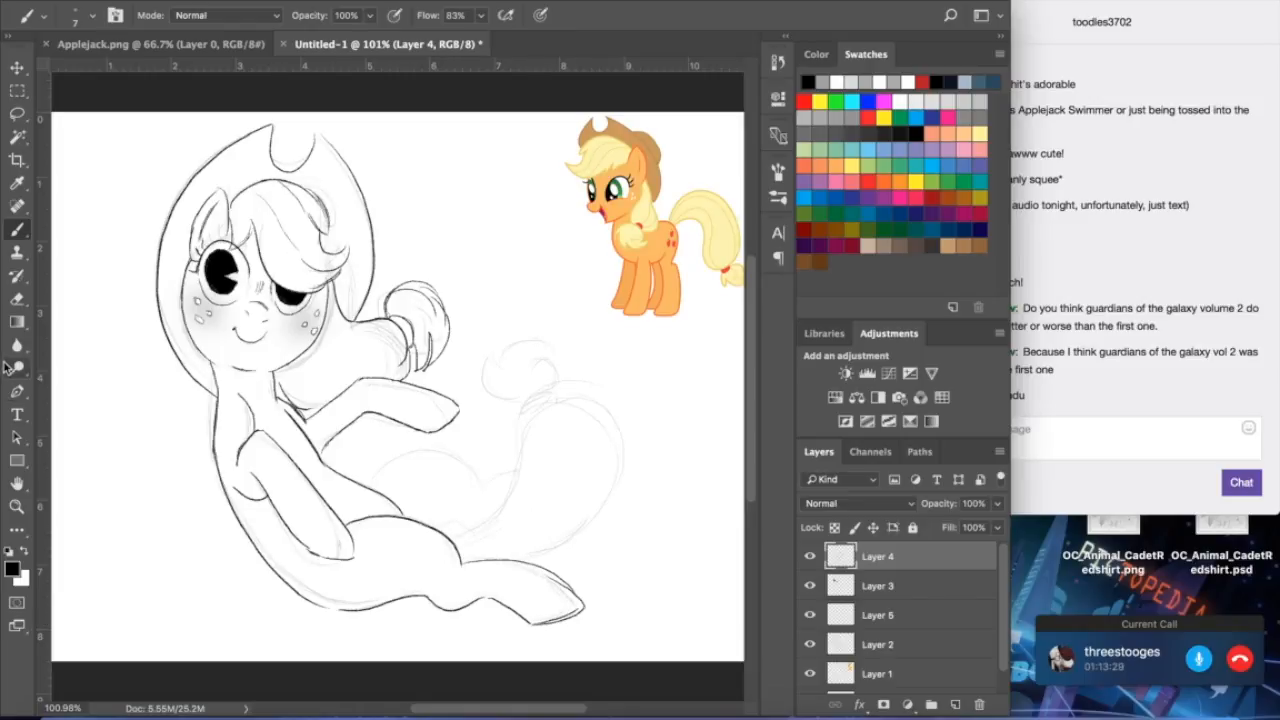
{"action": "left_click", "coordinate": [17, 300]}
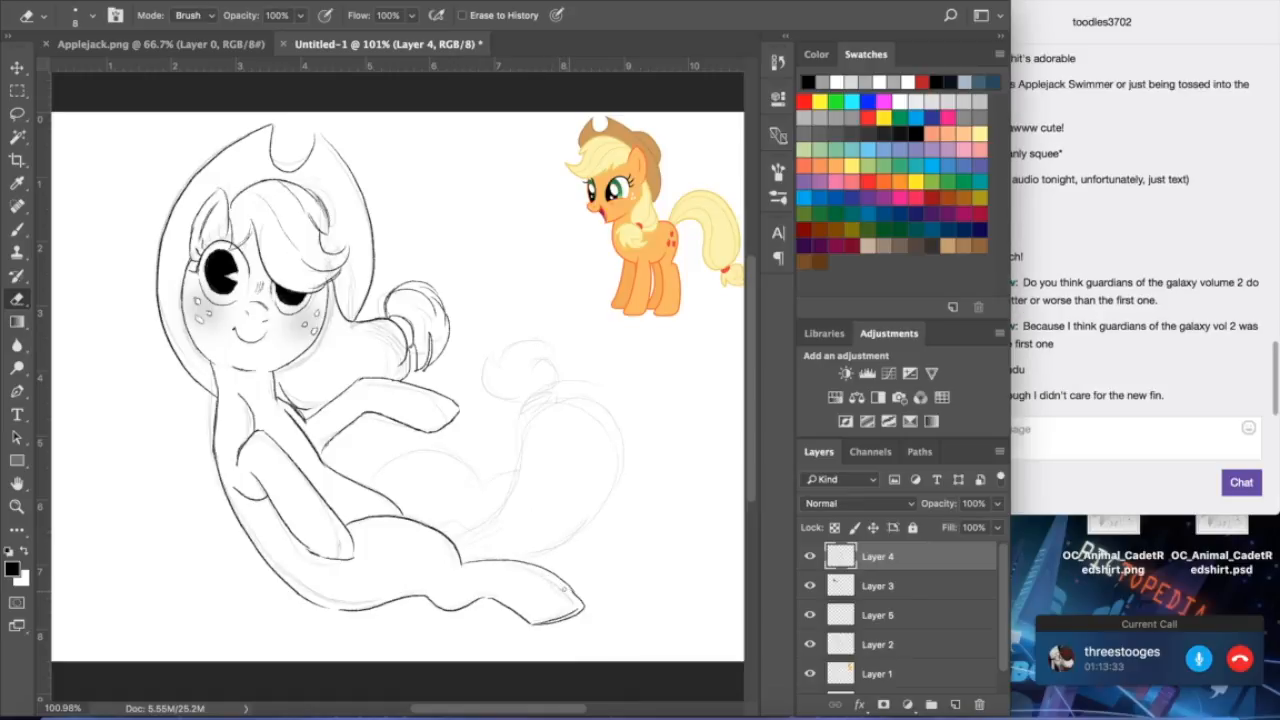
{"action": "left_click", "coordinate": [1090, 438]}
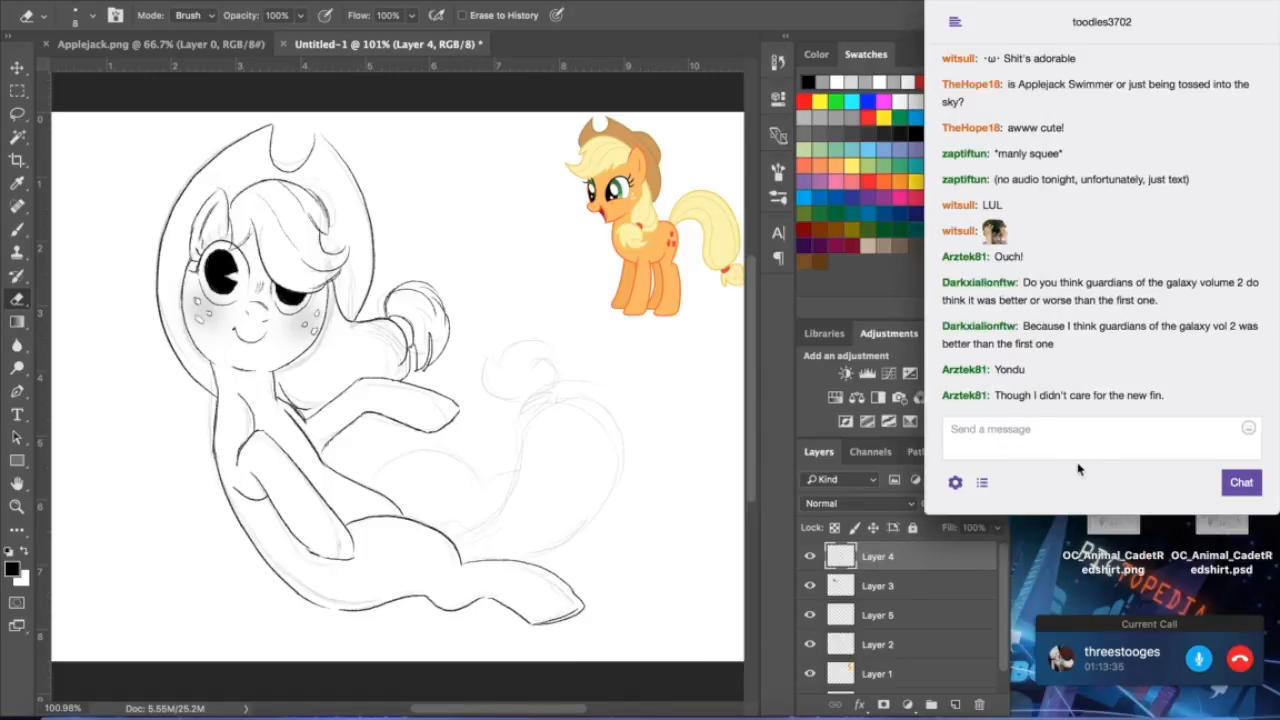
{"action": "left_click", "coordinate": [675, 470]}
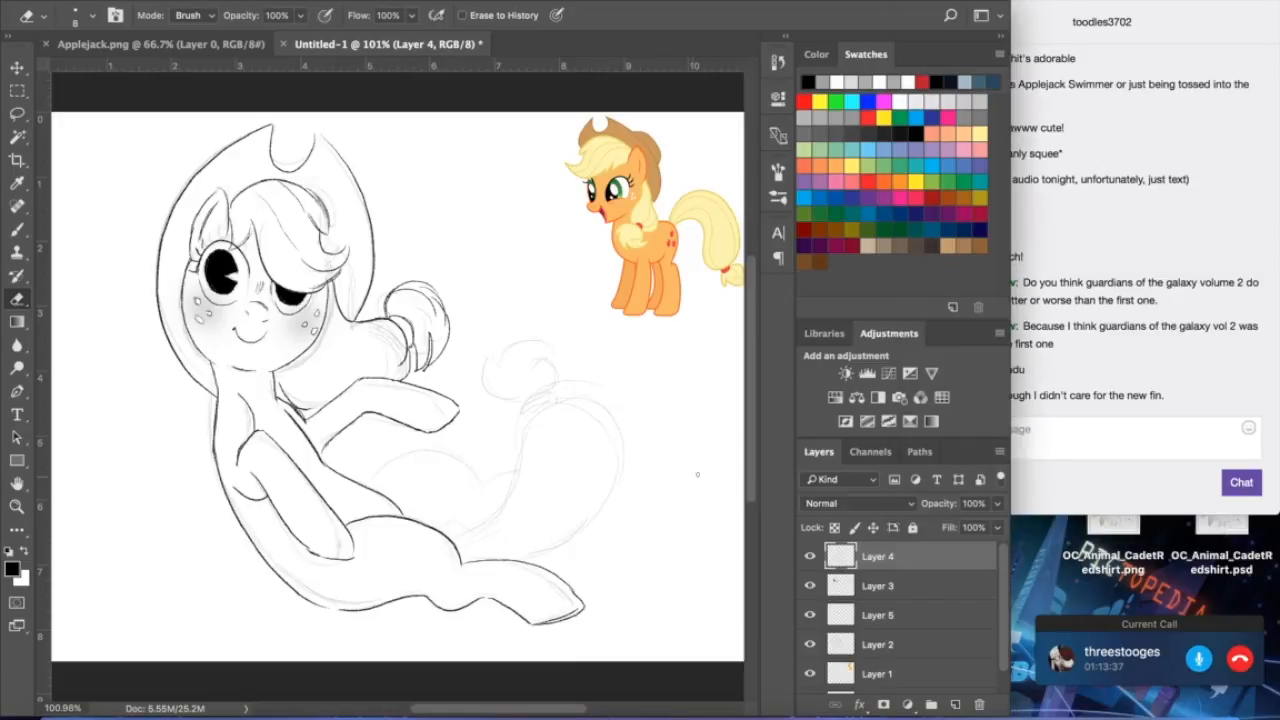
{"action": "left_click", "coordinate": [1075, 430]}
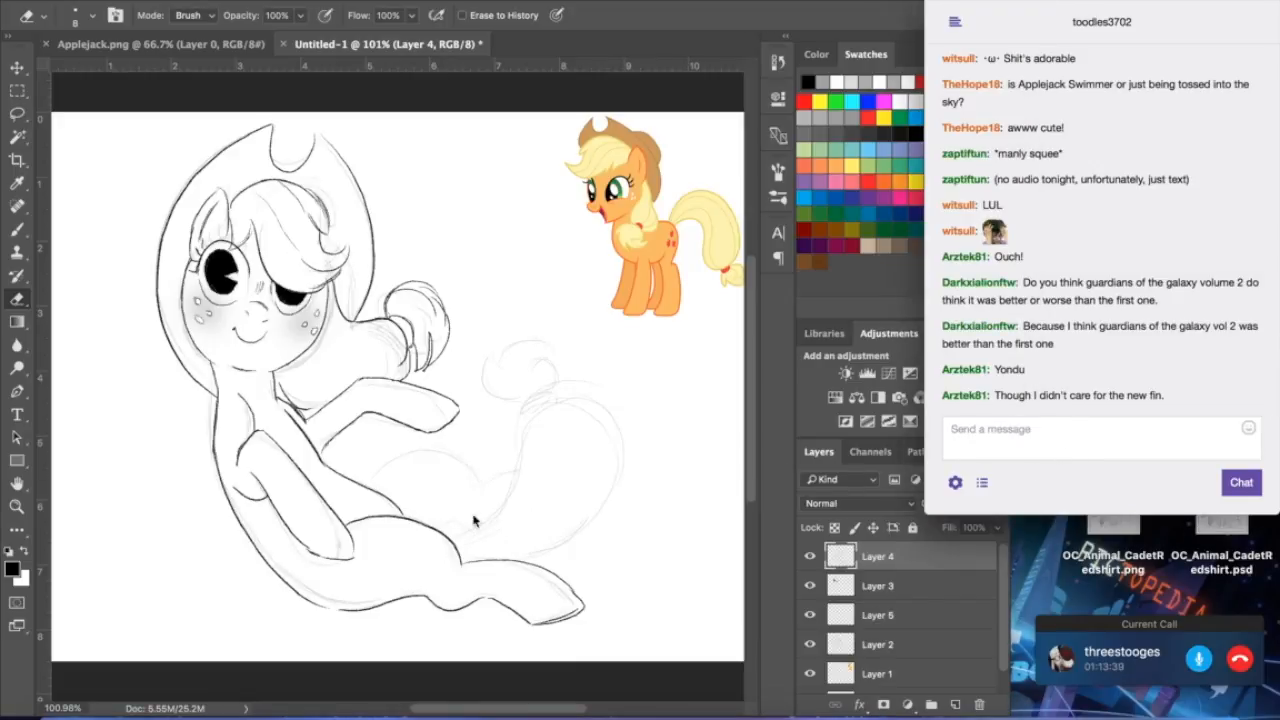
{"action": "left_click", "coordinate": [437, 469]}
- Draw a small apple outline with a leaf as the first cutie mark on the lower flank near the rump
{"action": "key", "text": "b"}
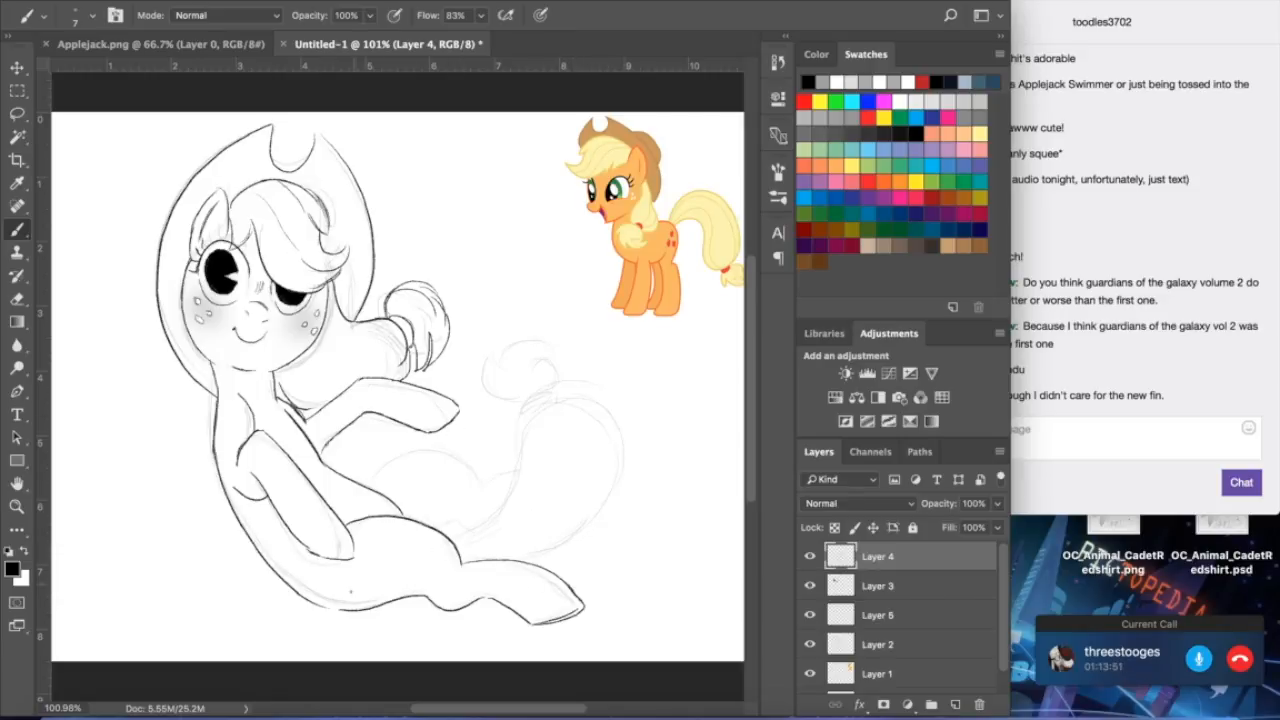
{"action": "mouse_move", "coordinate": [318, 583]}
{"action": "left_mouse_down"}
{"action": "mouse_move", "coordinate": [334, 598]}
{"action": "mouse_move", "coordinate": [335, 571]}
{"action": "mouse_move", "coordinate": [338, 592]}
{"action": "left_mouse_up"}
{"action": "left_click_drag", "start_coordinate": [312, 590], "coordinate": [322, 596]}
- Lasso the small apple on the flank and copy it to a new layer, ready to move
{"action": "left_click", "coordinate": [17, 113]}
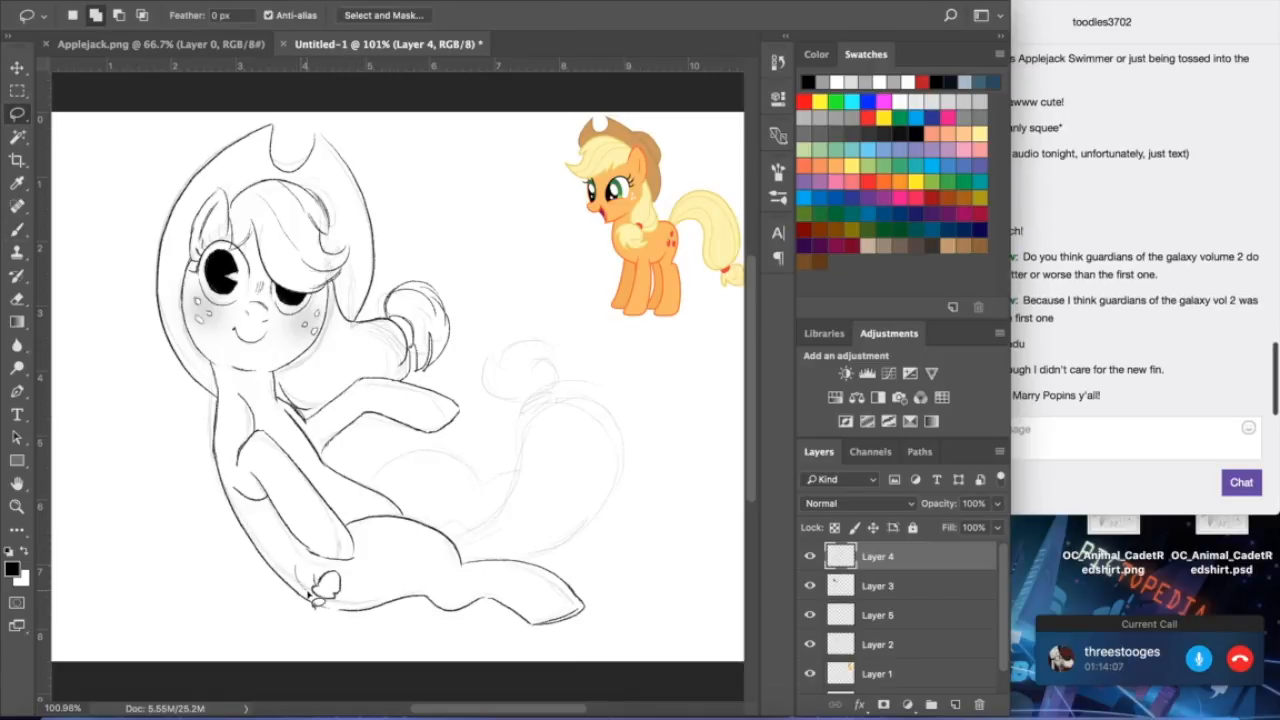
{"action": "mouse_move", "coordinate": [337, 612]}
{"action": "left_mouse_down"}
{"action": "mouse_move", "coordinate": [362, 588]}
{"action": "mouse_move", "coordinate": [338, 567]}
{"action": "mouse_move", "coordinate": [303, 568]}
{"action": "mouse_move", "coordinate": [316, 600]}
{"action": "left_mouse_up"}
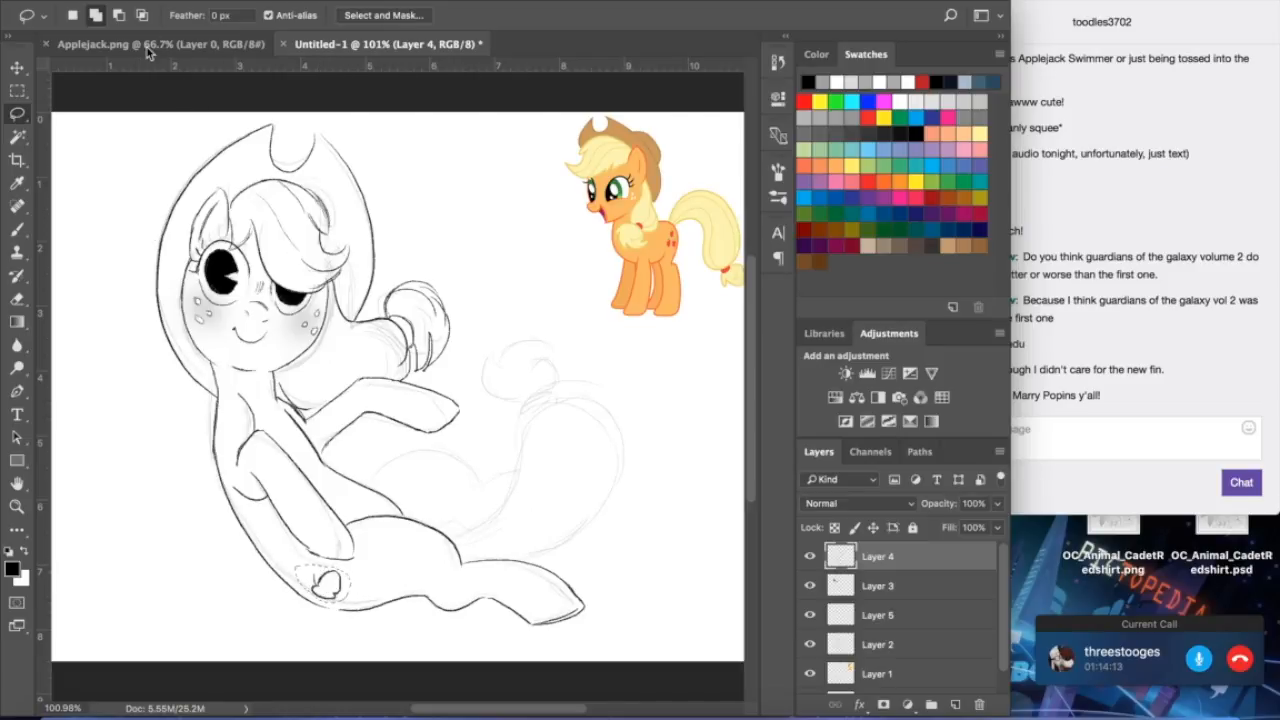
{"action": "left_click", "coordinate": [200, 0]}
{"action": "key", "text": "Escape"}
{"action": "right_click", "coordinate": [328, 592]}
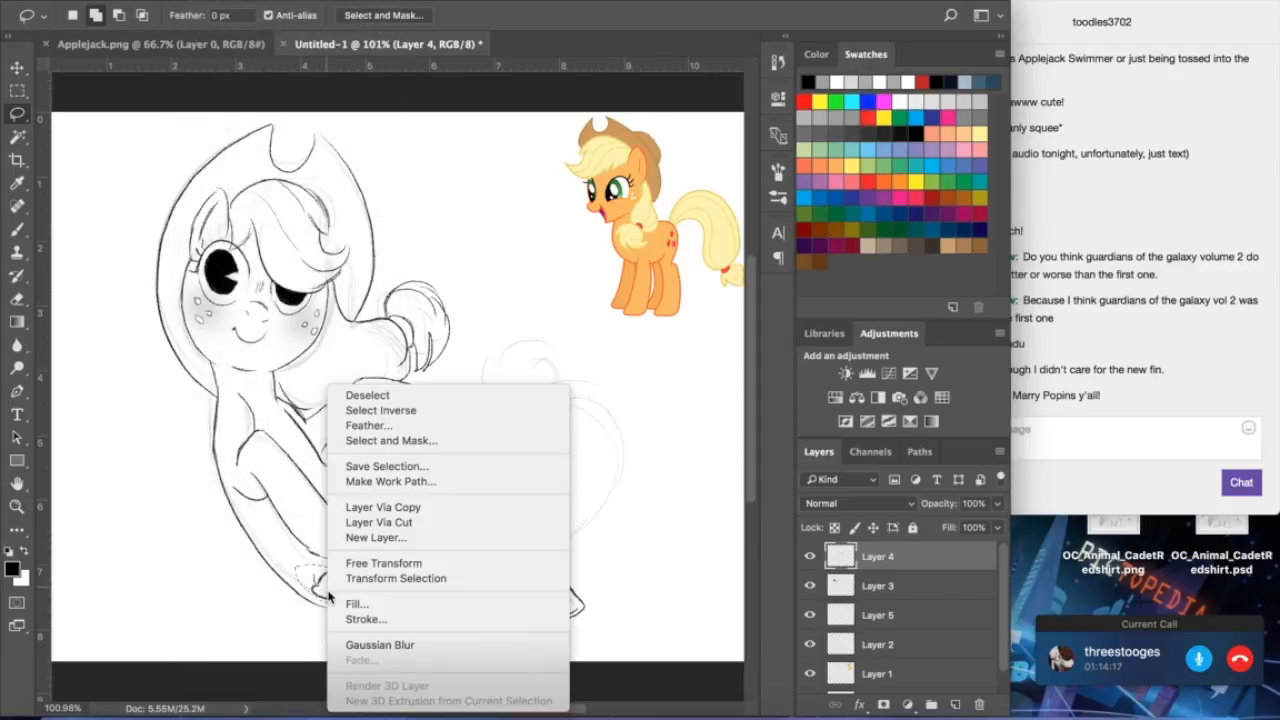
{"action": "left_click", "coordinate": [383, 508]}
{"action": "left_click", "coordinate": [17, 67]}
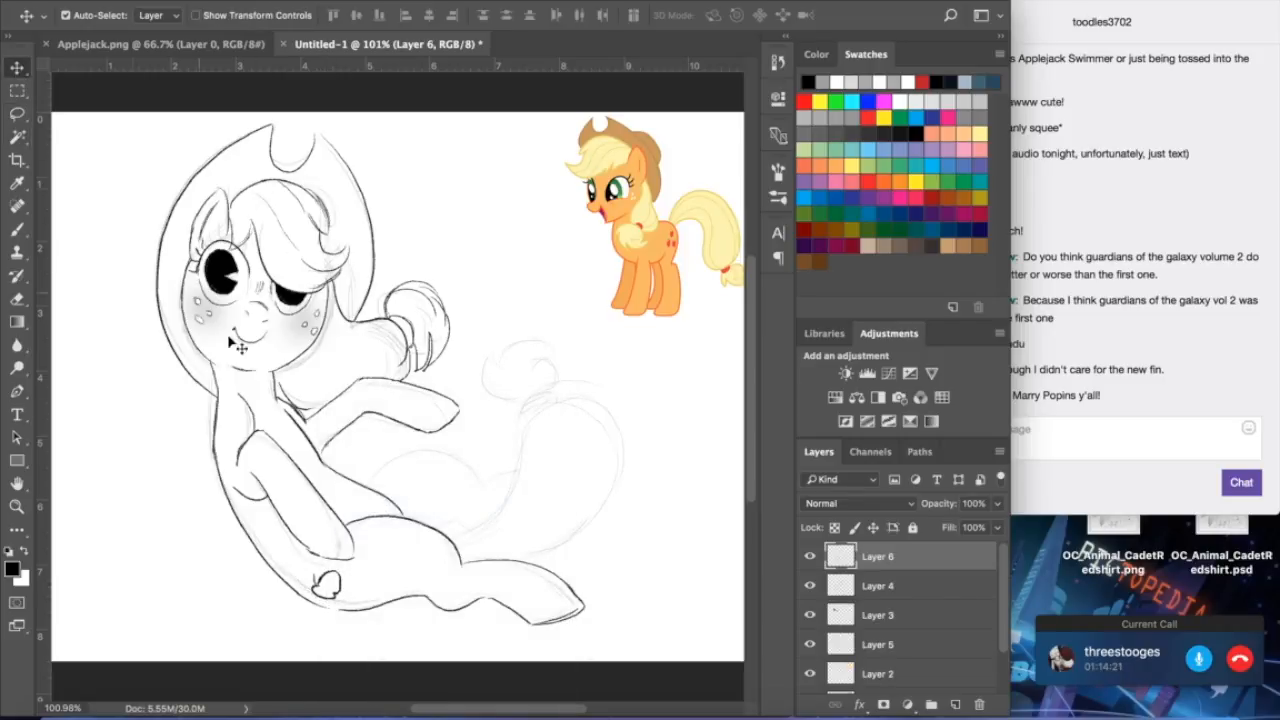
{"action": "left_click_drag", "start_coordinate": [328, 585], "coordinate": [372, 566]}
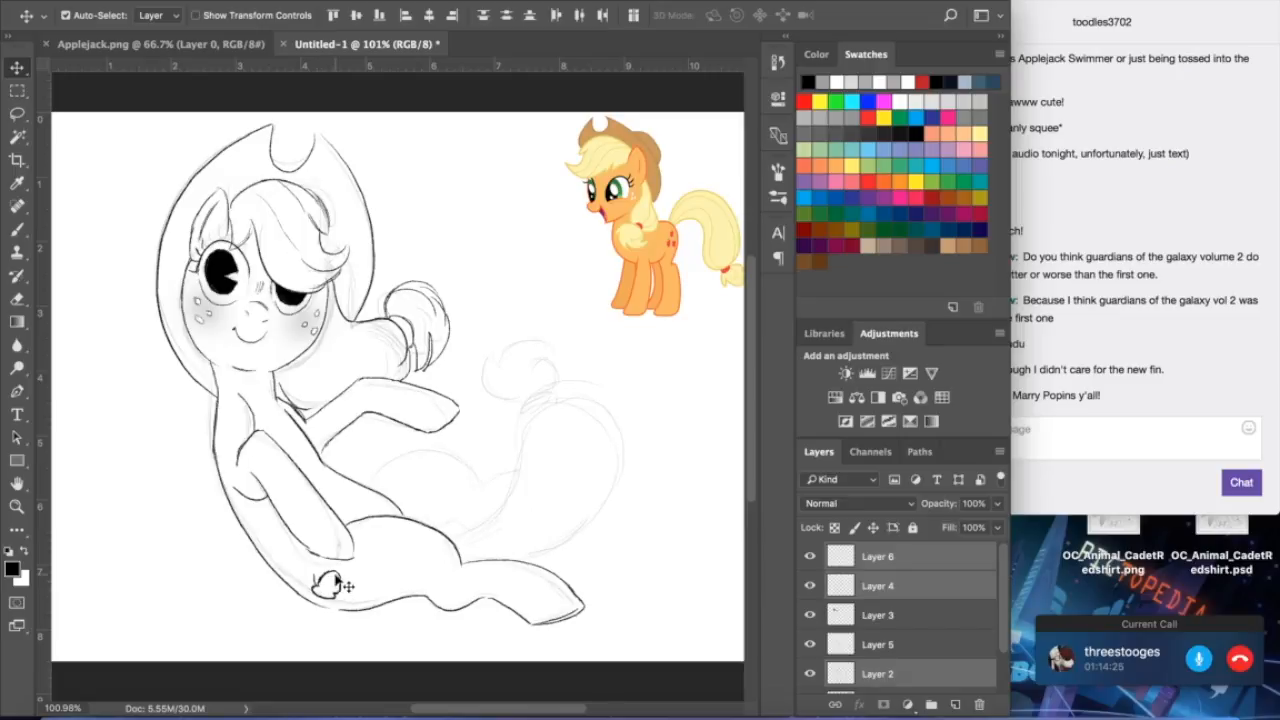
{"action": "left_click", "coordinate": [918, 557]}
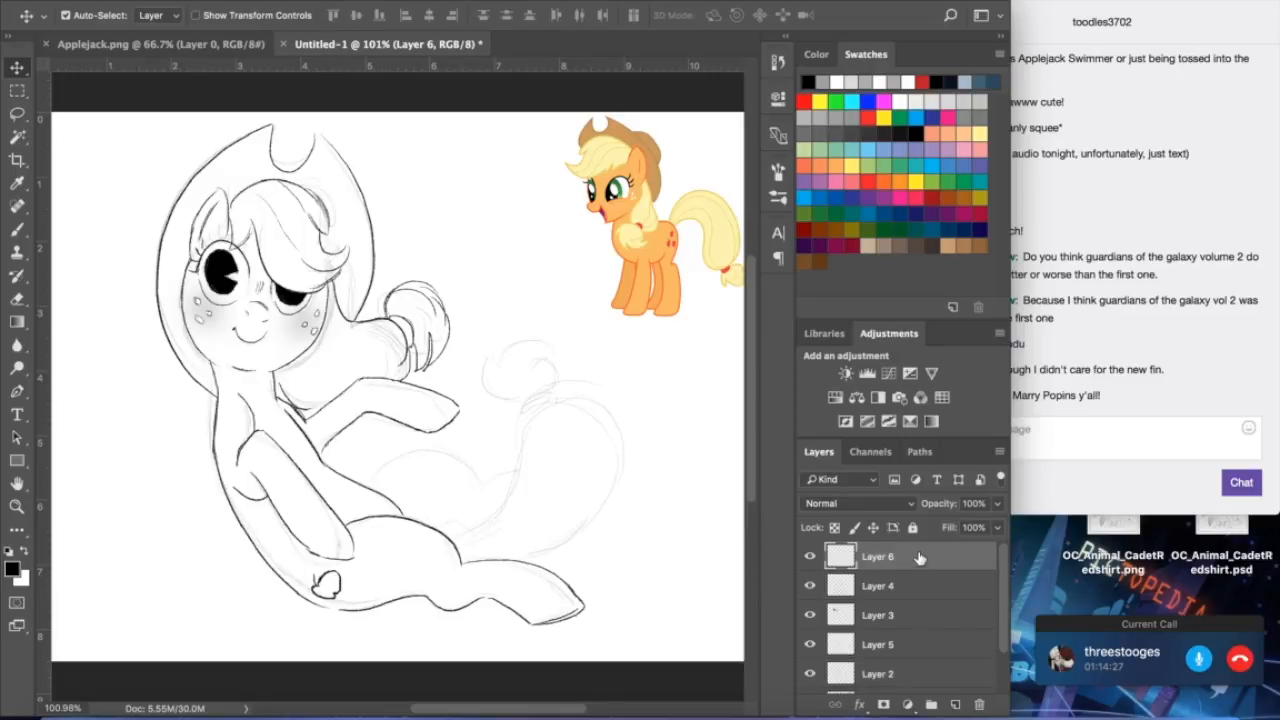
{"action": "left_click", "coordinate": [810, 556]}
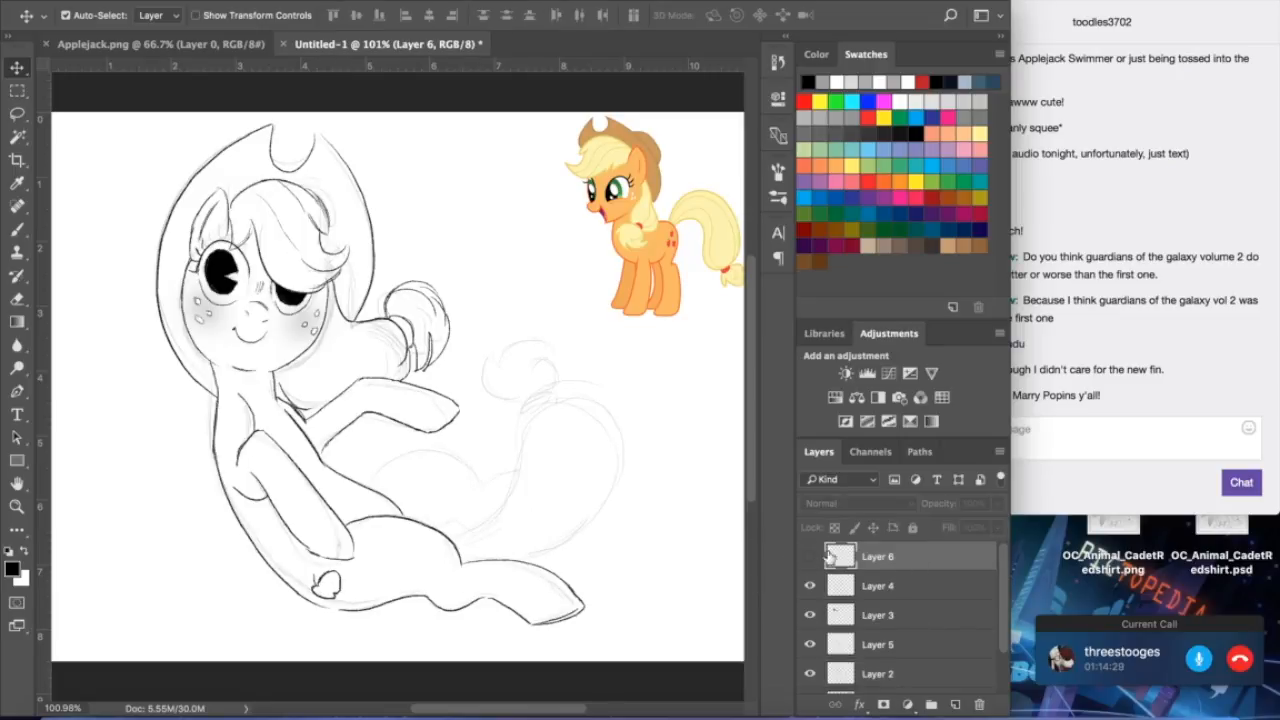
{"action": "left_click_drag", "start_coordinate": [330, 586], "coordinate": [362, 564]}
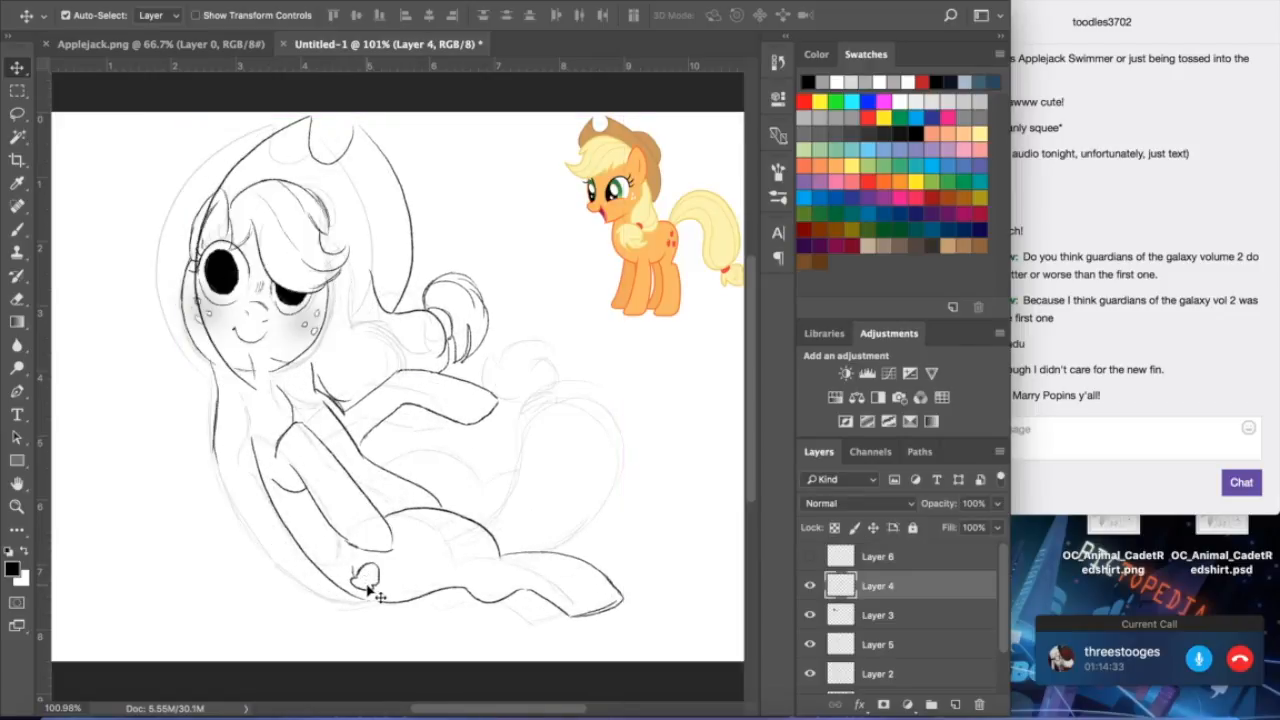
{"action": "key", "text": "super+z"}
- Select Layer 6, make it visible, and move the copied apple beside the original one, level with it on the flank
{"action": "left_click", "coordinate": [852, 557]}
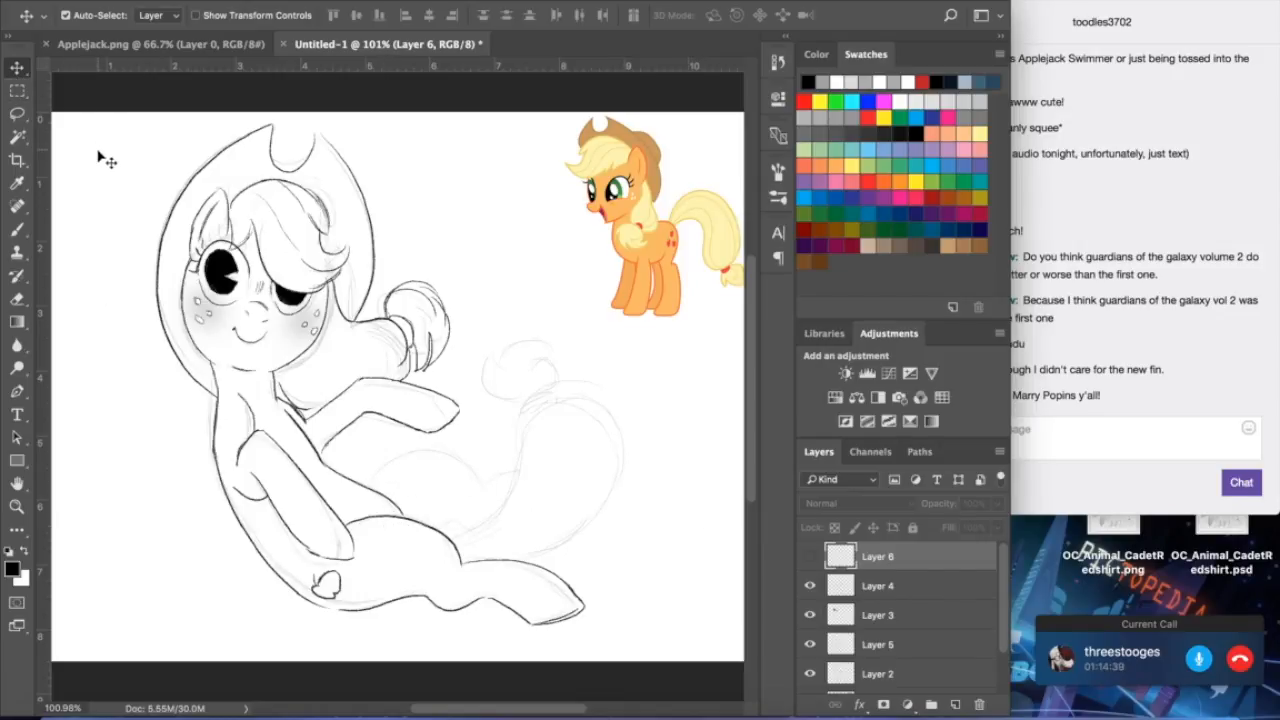
{"action": "left_click", "coordinate": [810, 557]}
{"action": "left_click", "coordinate": [810, 557]}
{"action": "left_click", "coordinate": [810, 557]}
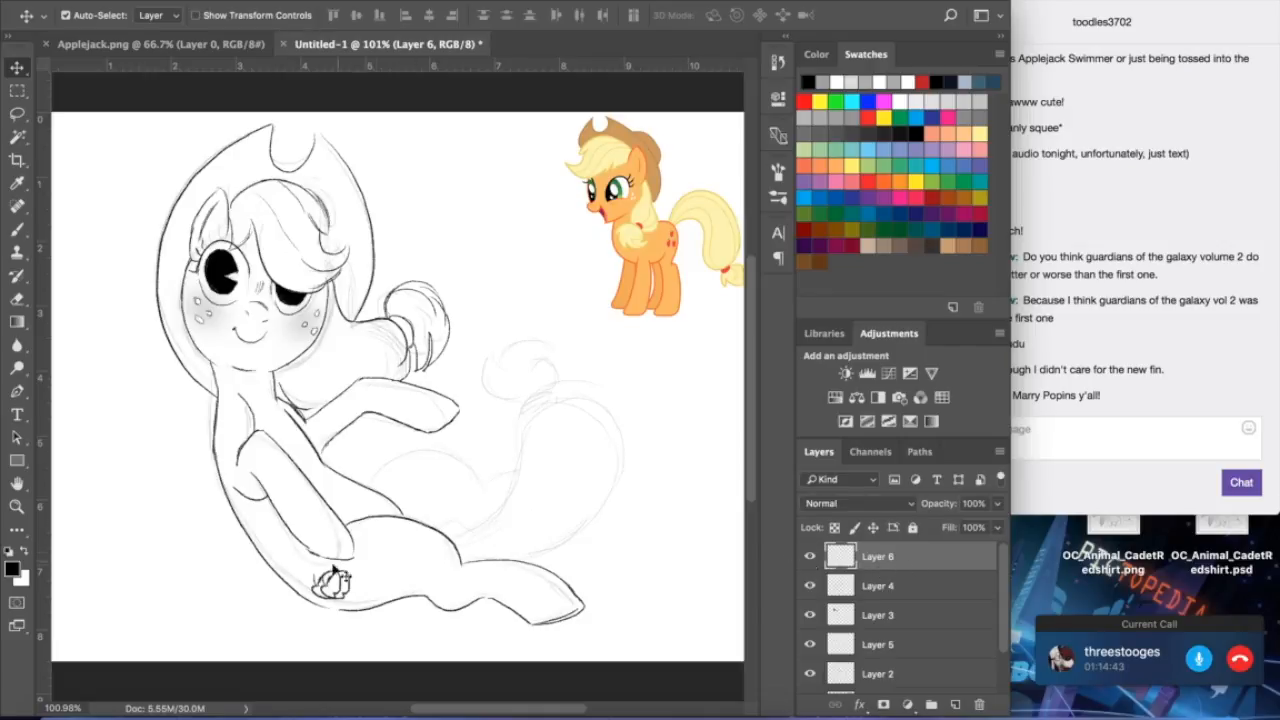
{"action": "left_click_drag", "start_coordinate": [347, 597], "coordinate": [373, 584]}
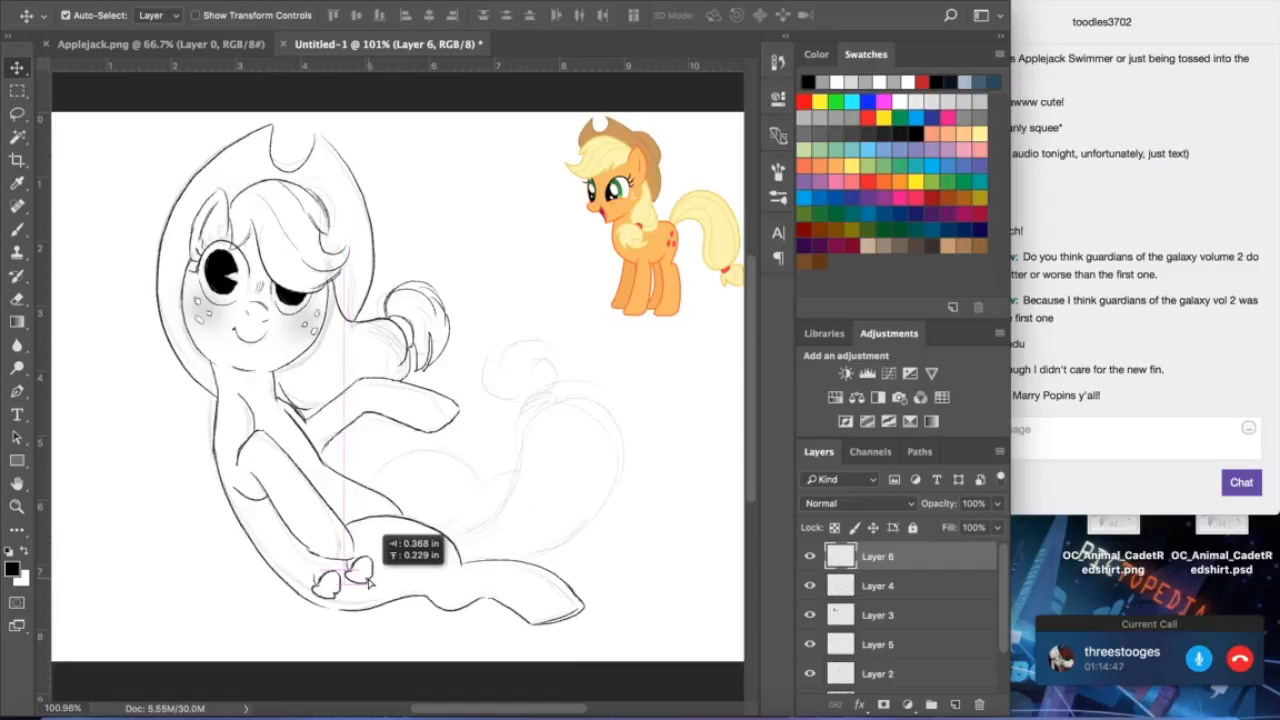
{"action": "left_click_drag", "start_coordinate": [369, 582], "coordinate": [377, 594]}
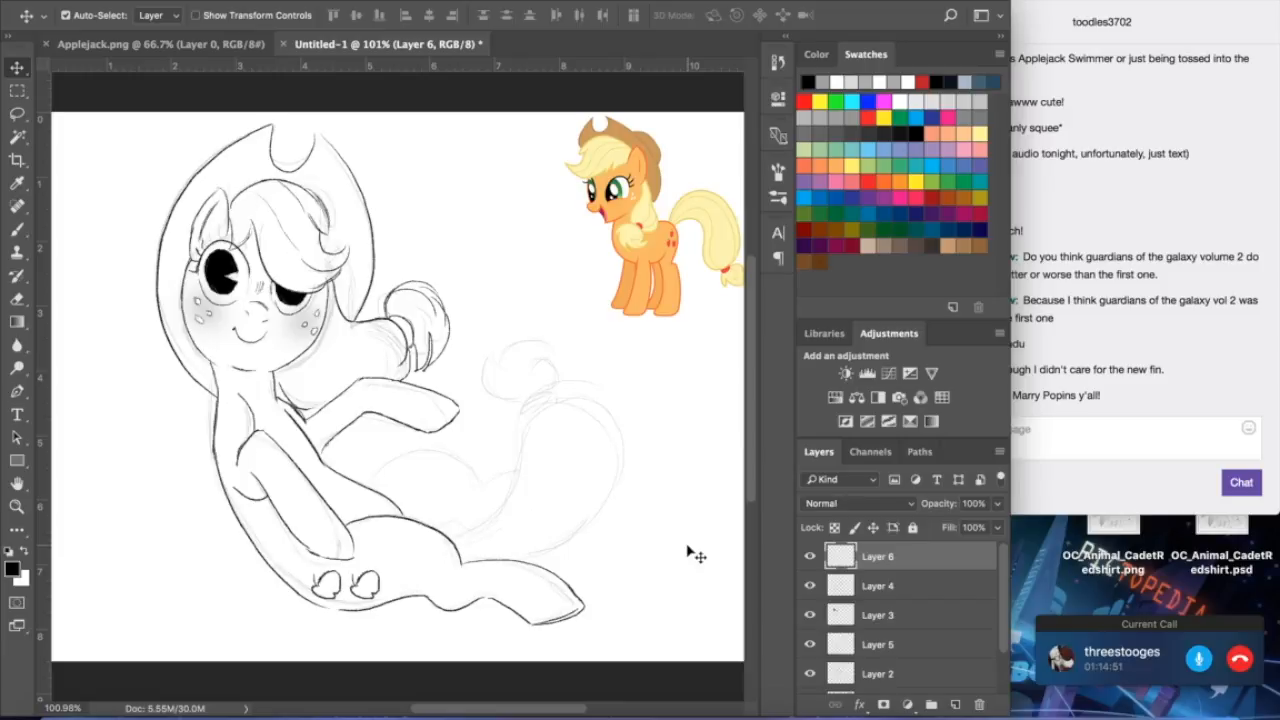
- Duplicate Layer 6 as "Layer 6 copy" for a third apple
{"action": "right_click", "coordinate": [896, 561]}
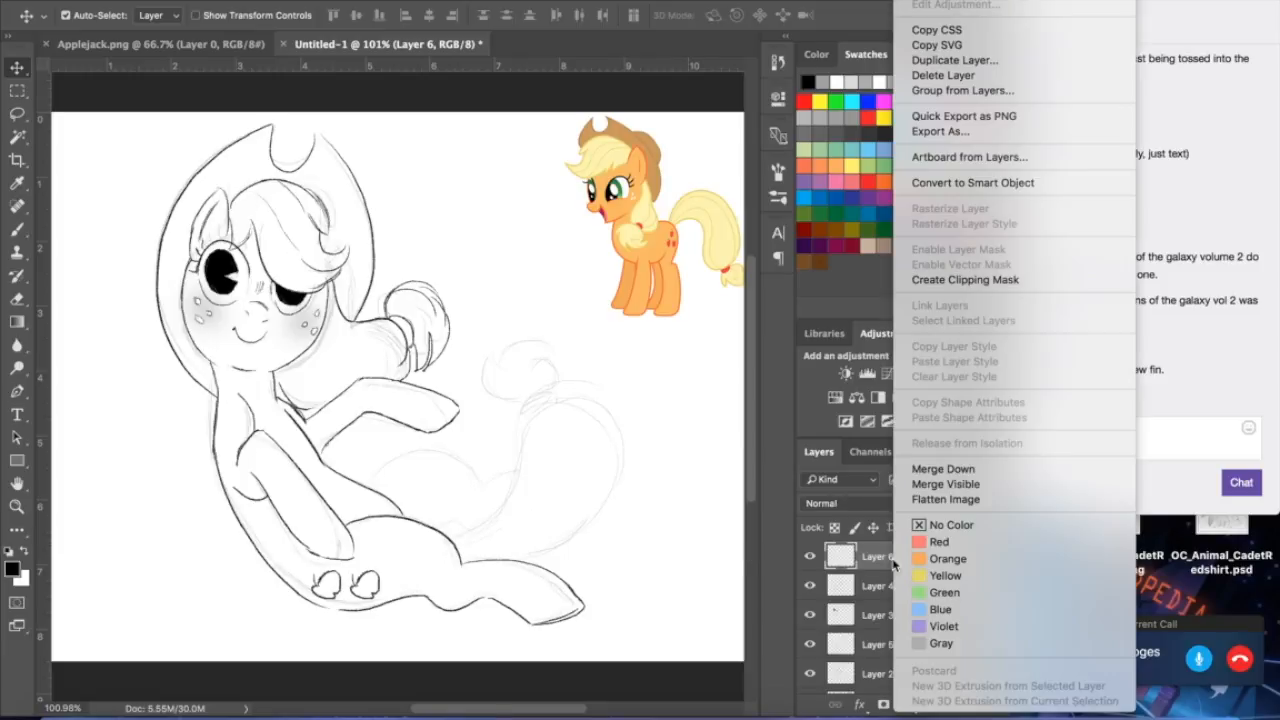
{"action": "left_click", "coordinate": [945, 60]}
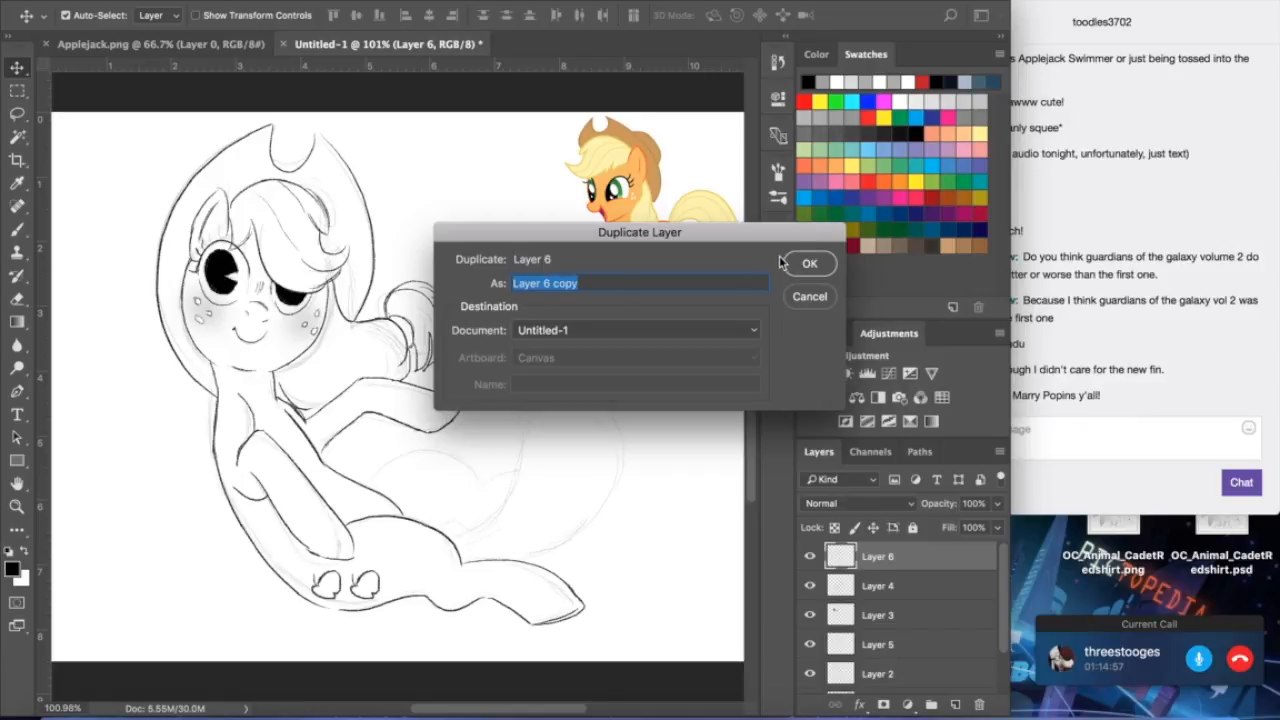
{"action": "left_click", "coordinate": [806, 264]}
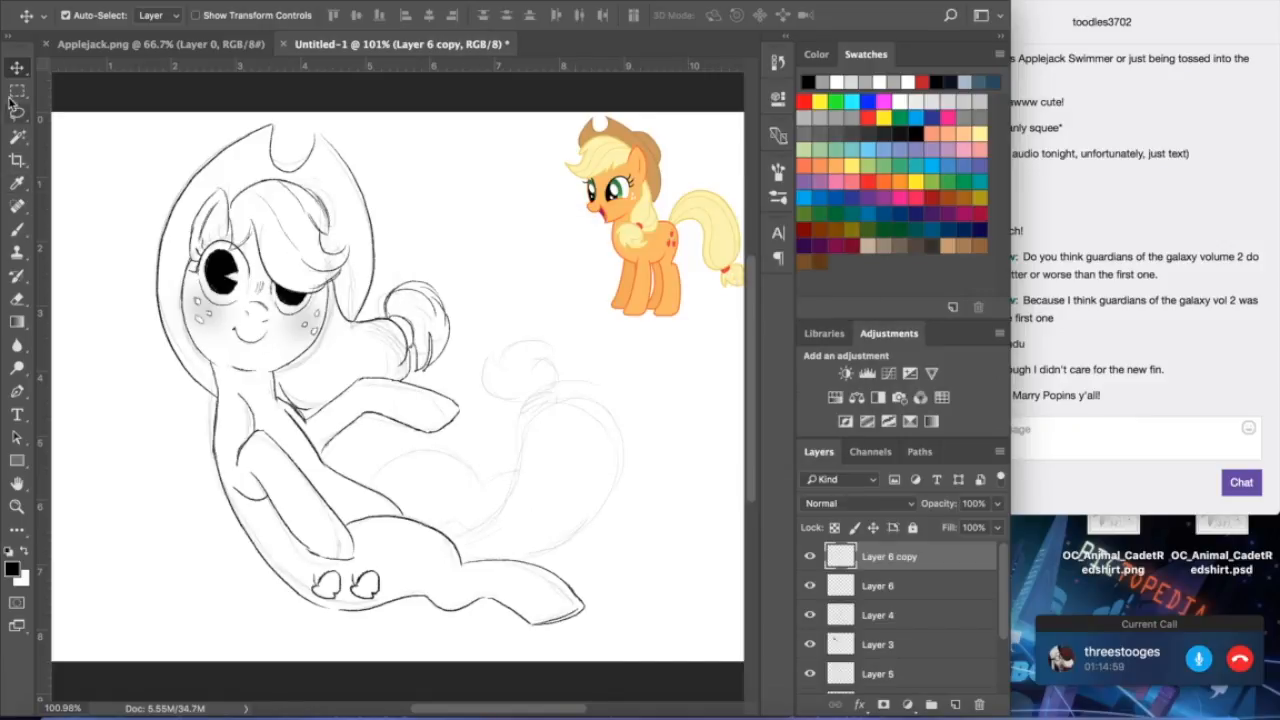
- Move the third apple above and between the other two, partly overlapping the near foreleg's hoof
{"action": "key", "text": "Up"}
{"action": "key", "text": "Up"}
{"action": "key", "text": "Up"}
{"action": "key", "text": "Up"}
{"action": "key", "text": "Up"}
{"action": "key", "text": "Up"}
{"action": "key", "text": "Up"}
{"action": "key", "text": "Up"}
{"action": "key", "text": "Up"}
{"action": "key", "text": "Up"}
{"action": "key", "text": "Up"}
{"action": "key", "text": "Up"}
{"action": "key", "text": "Up"}
{"action": "key", "text": "Up"}
{"action": "key", "text": "Up"}
{"action": "key", "text": "Up"}
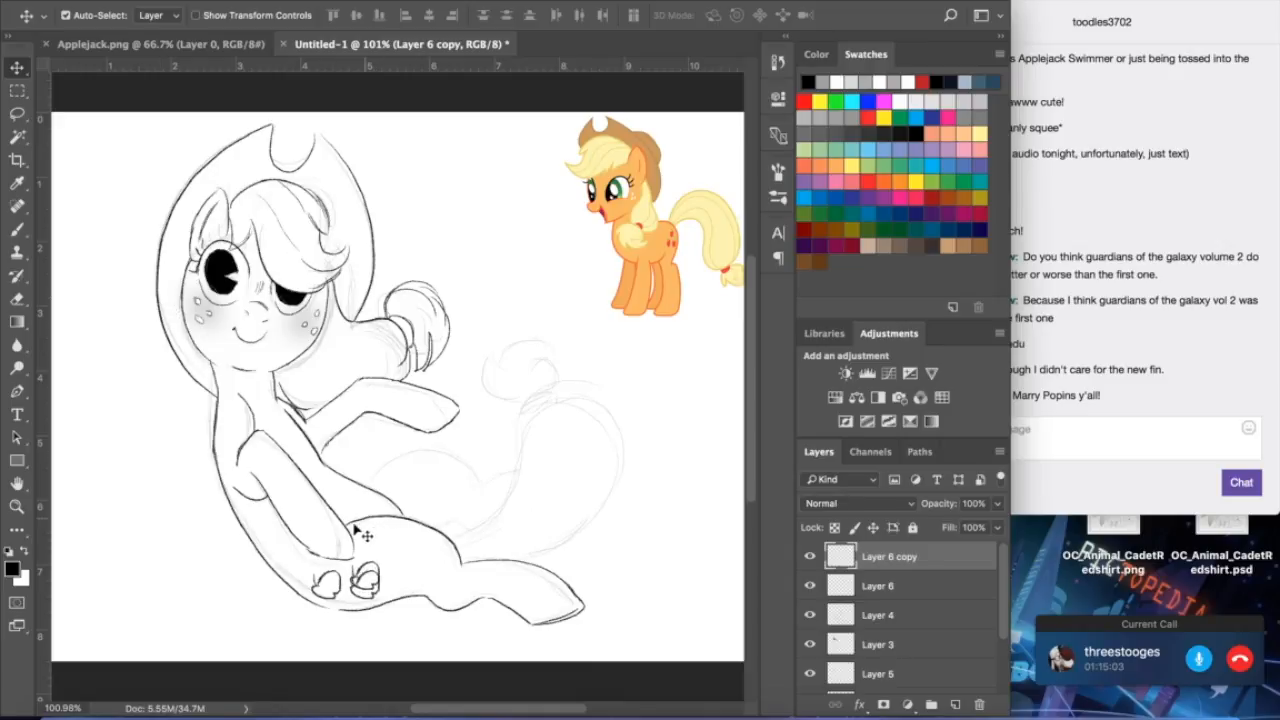
{"action": "left_click_drag", "start_coordinate": [364, 567], "coordinate": [346, 547]}
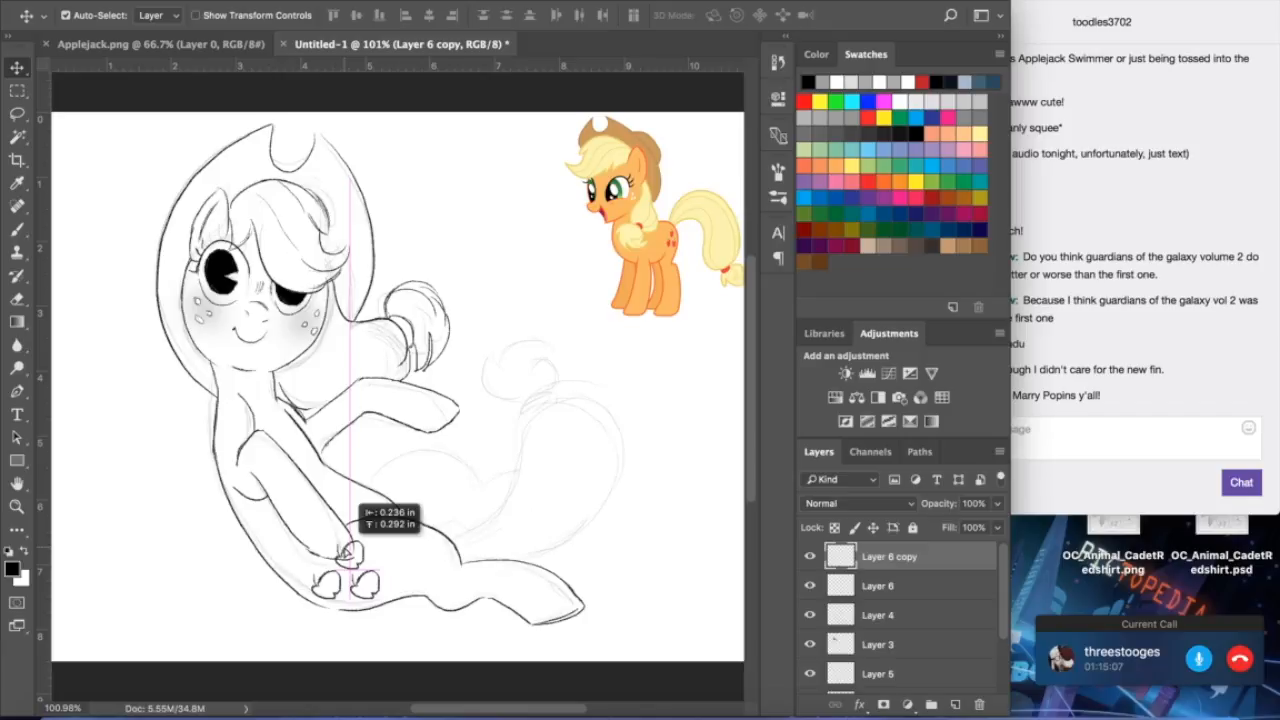
{"action": "left_click_drag", "start_coordinate": [347, 553], "coordinate": [345, 550]}
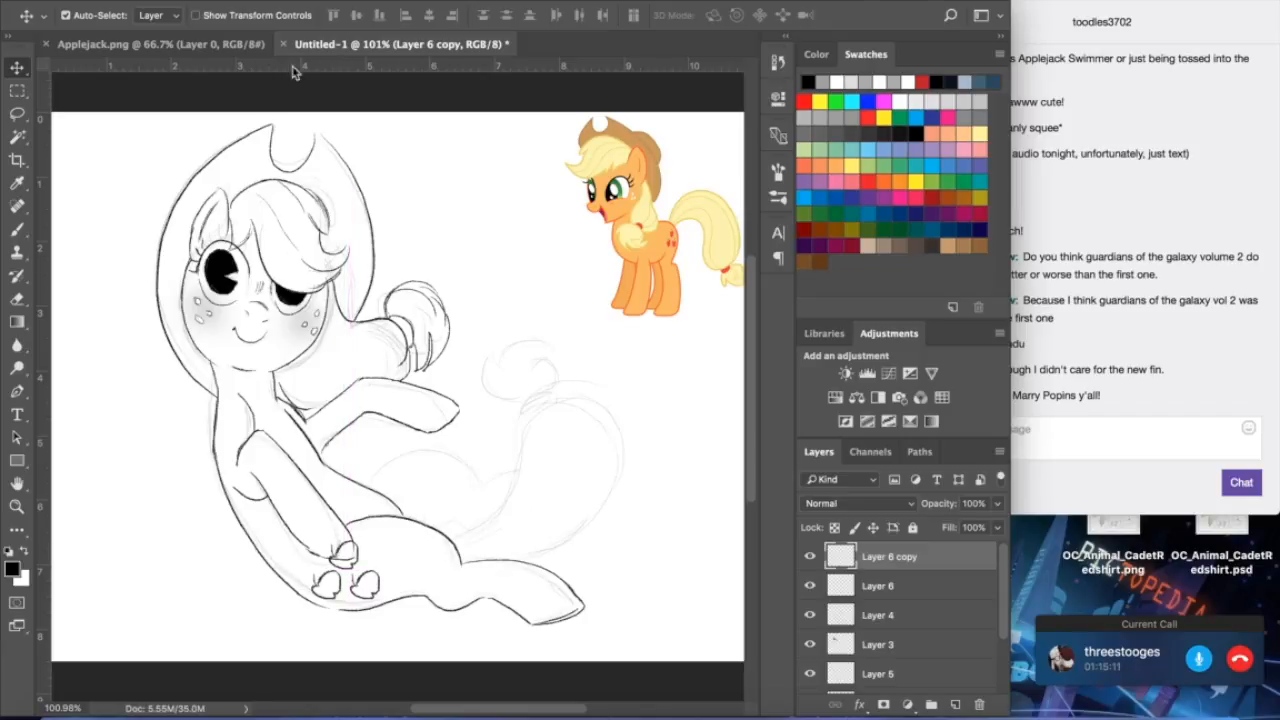
- Erase the parts of the third apple that overlap the near foreleg's hoof
{"action": "left_click", "coordinate": [383, 0]}
{"action": "left_click", "coordinate": [383, 0]}
{"action": "left_click", "coordinate": [18, 299]}
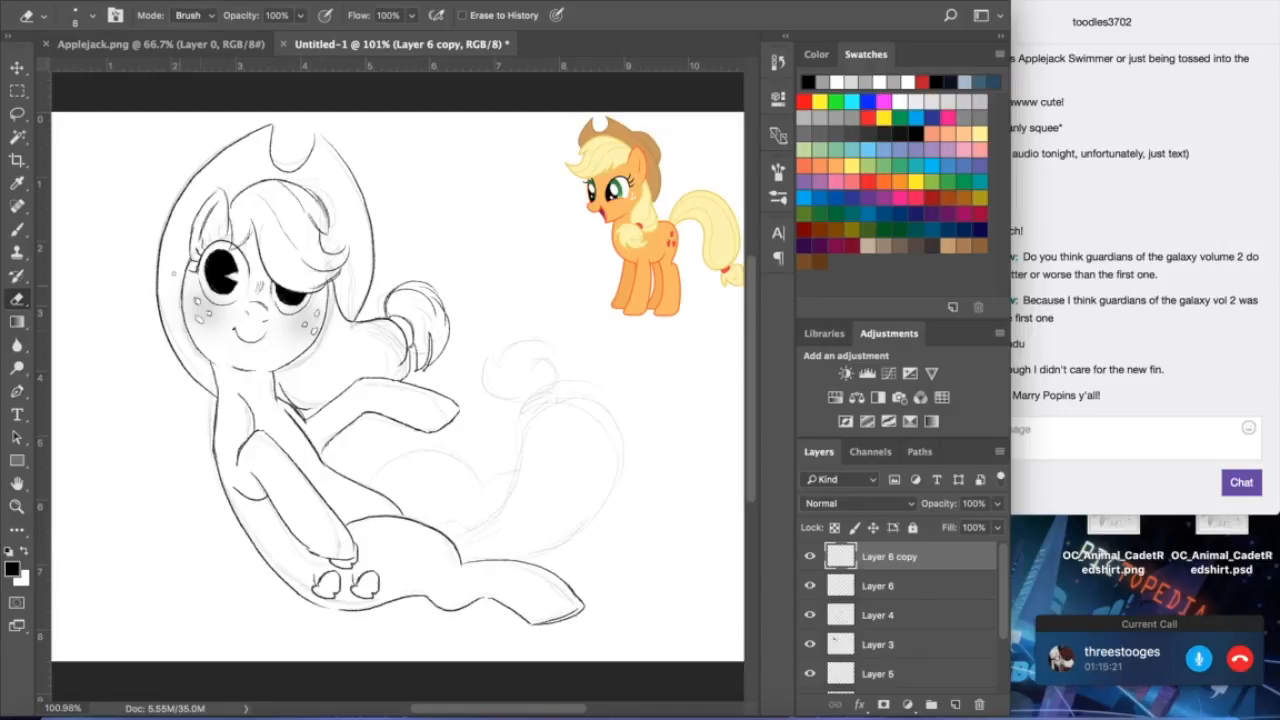
- Save the drawing to the Desktop as a layered Photoshop file named Zap_Applecat.psd with Maximize Compatibility on
{"action": "left_click", "coordinate": [152, 0]}
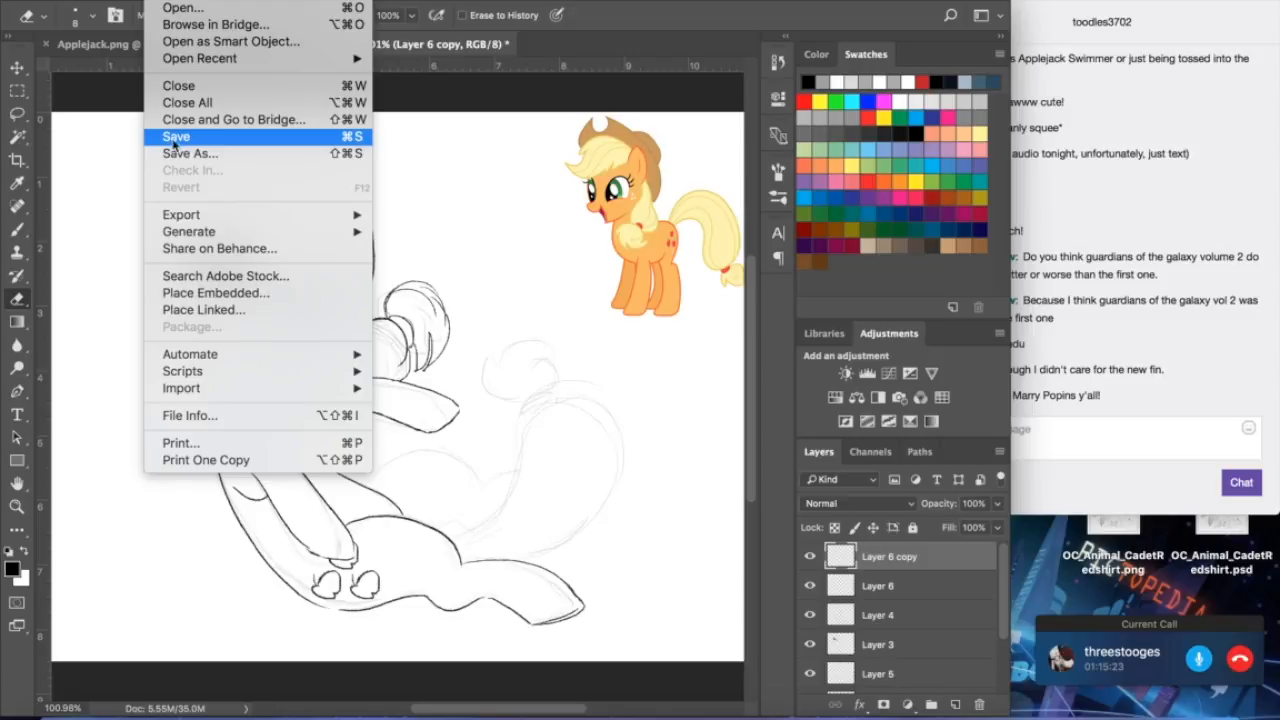
{"action": "left_click", "coordinate": [178, 153]}
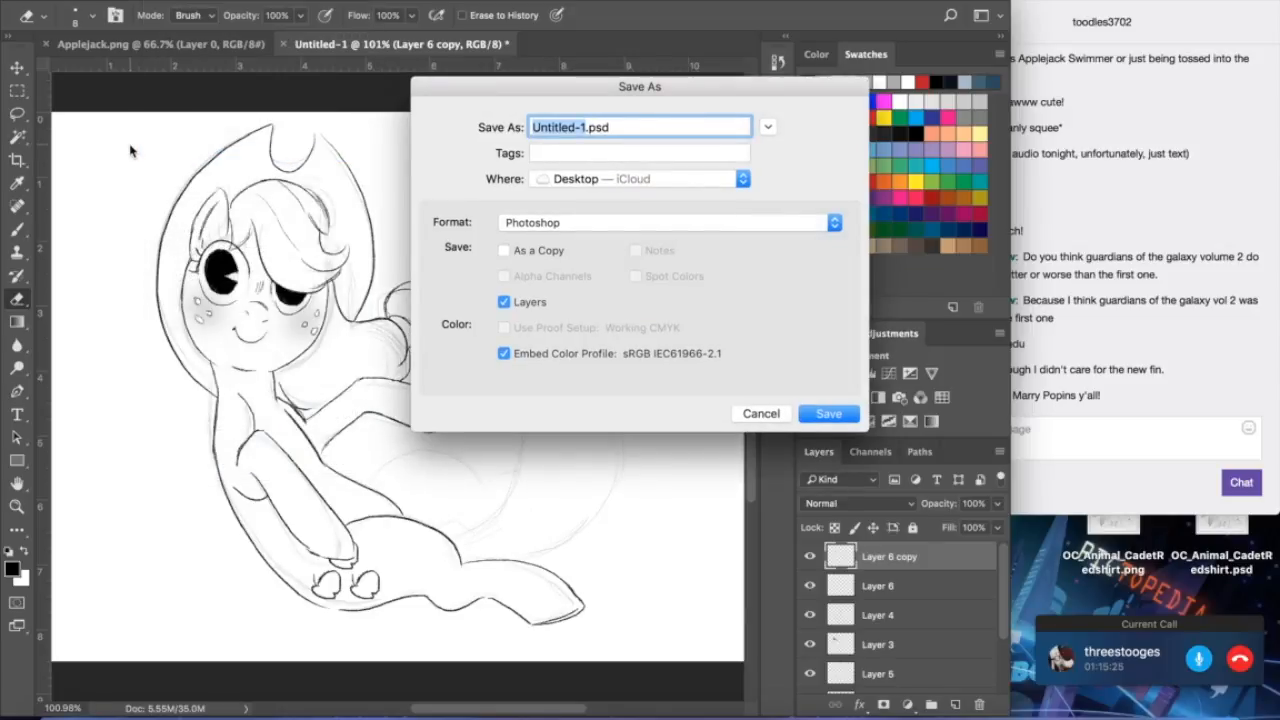
{"action": "type", "text": "Zap"}
{"action": "type", "text": "_A"}
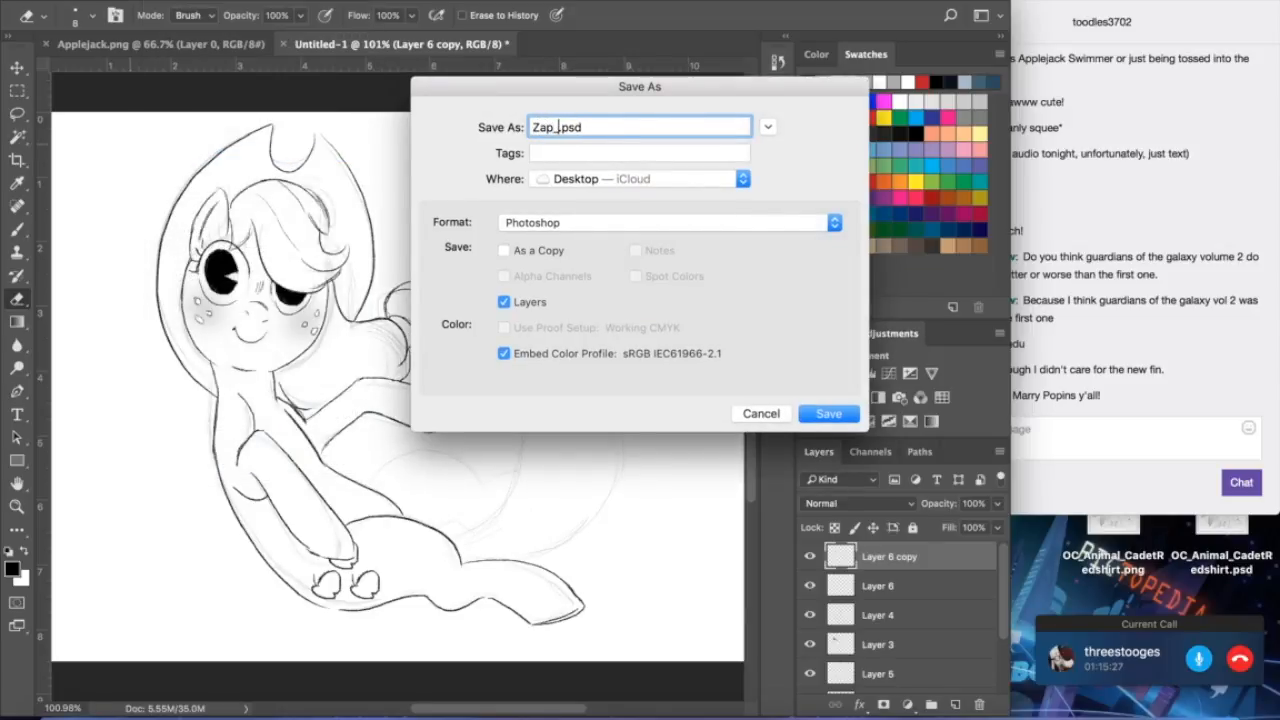
{"action": "type", "text": "pplecat"}
{"action": "key", "text": "Return"}
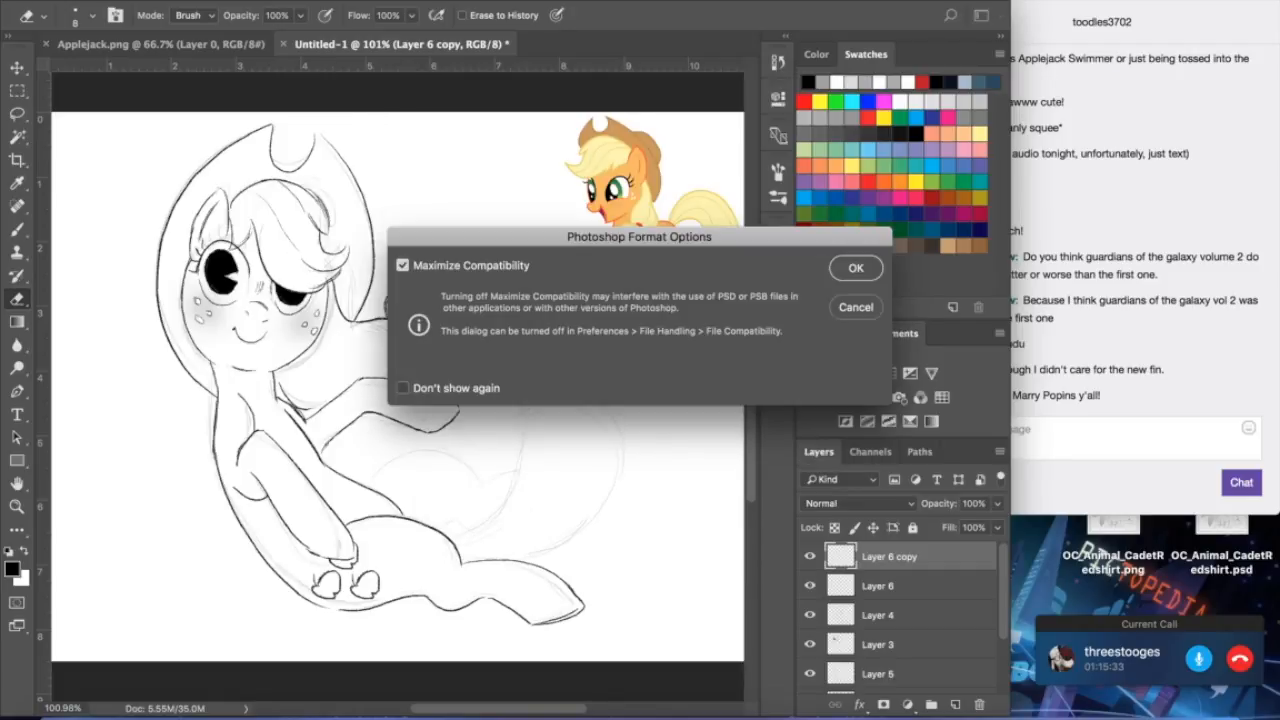
{"action": "left_click", "coordinate": [856, 270]}
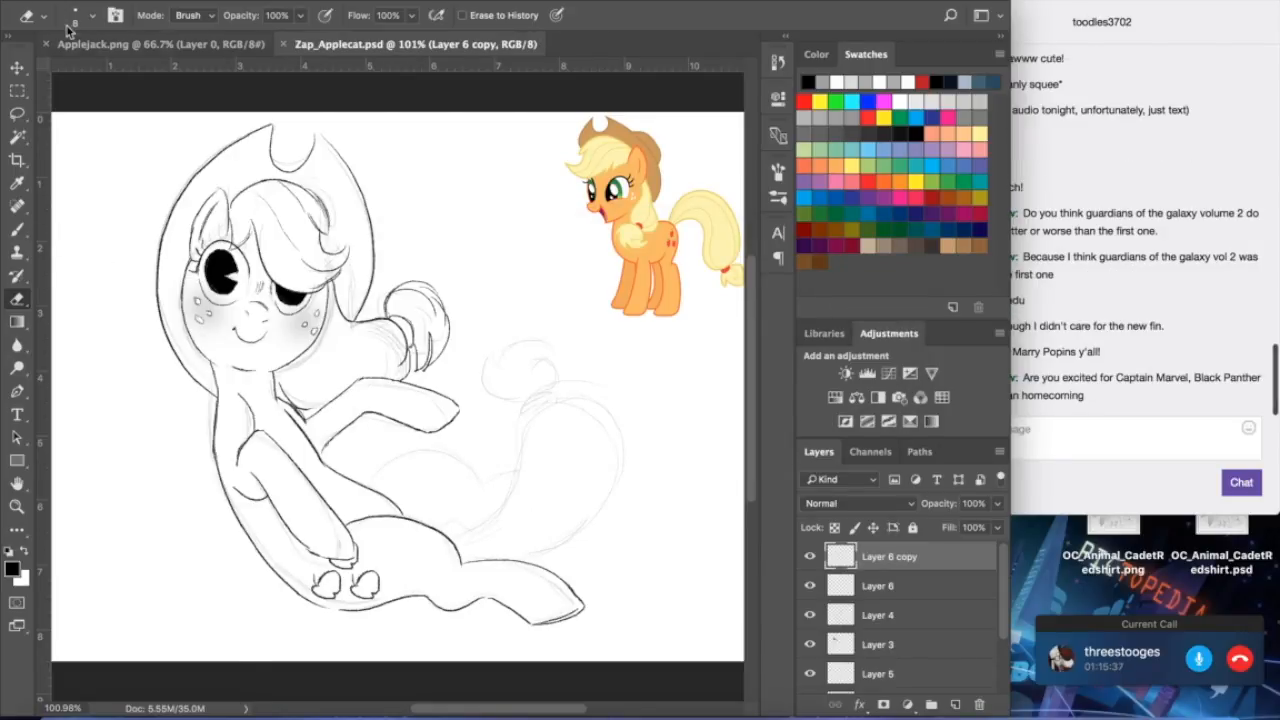
- Ink the pony's far hind leg with the Brush over the faded sketch, and erase the line end that overlaps the tail
{"action": "left_click", "coordinate": [17, 229]}
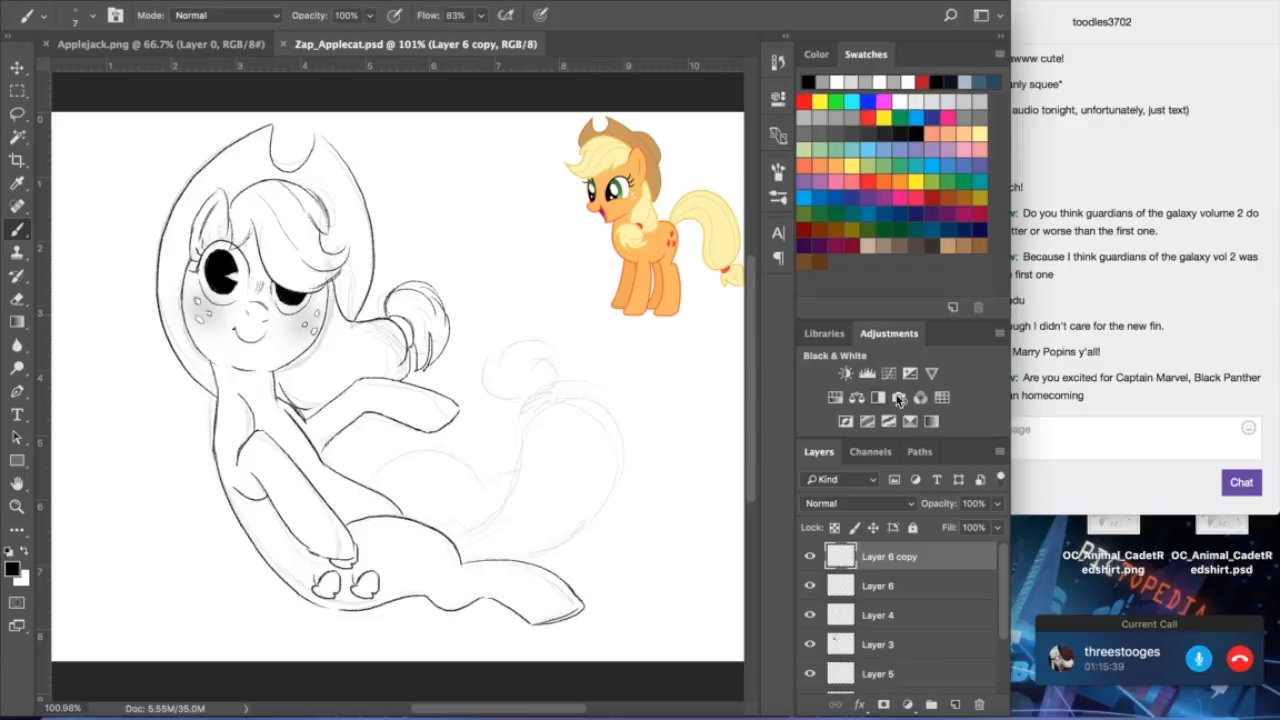
{"action": "left_click", "coordinate": [1122, 447]}
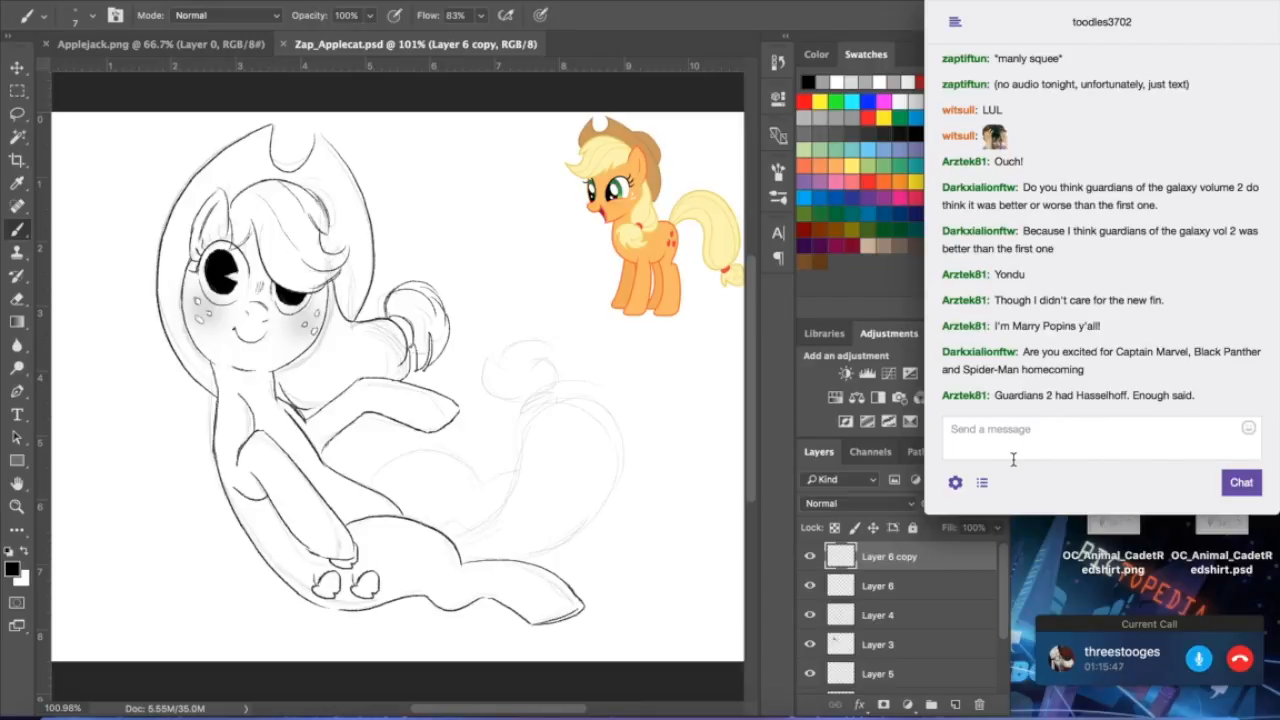
{"action": "left_click", "coordinate": [16, 230]}
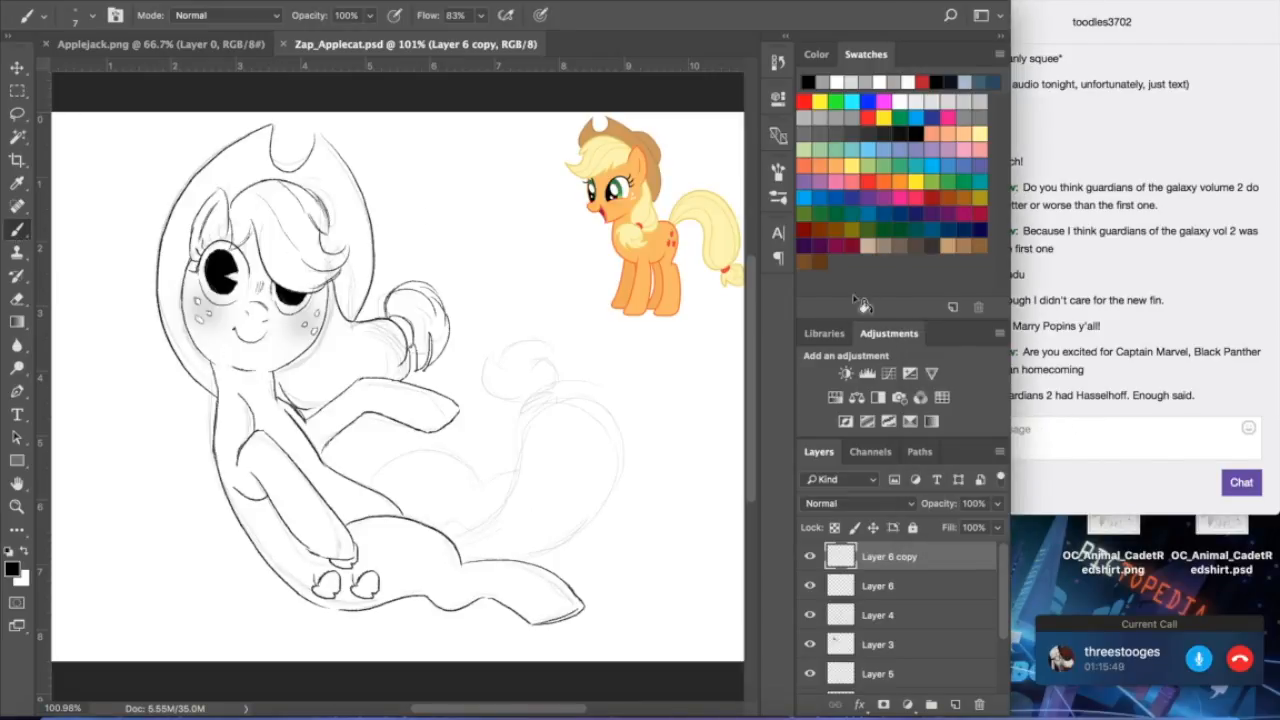
{"action": "left_click", "coordinate": [452, 328]}
{"action": "left_click_drag", "start_coordinate": [368, 488], "coordinate": [540, 474]}
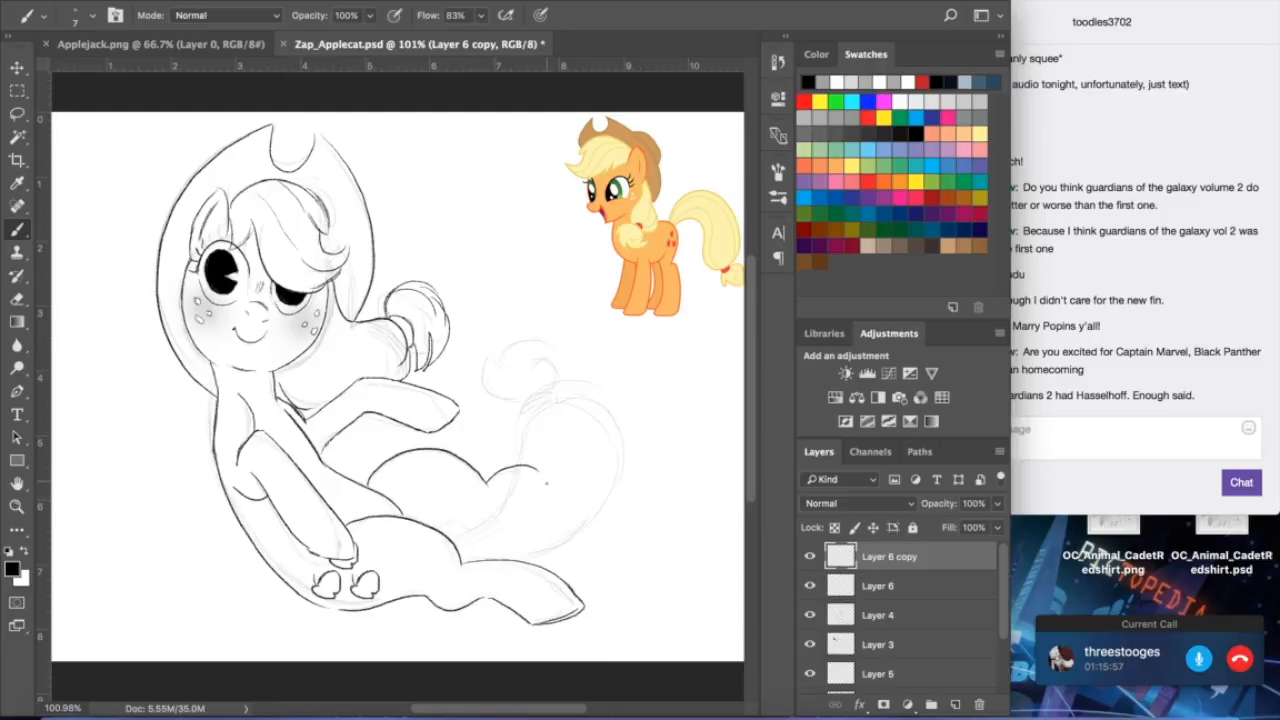
{"action": "left_click_drag", "start_coordinate": [434, 524], "coordinate": [470, 522]}
{"action": "left_click", "coordinate": [17, 298]}
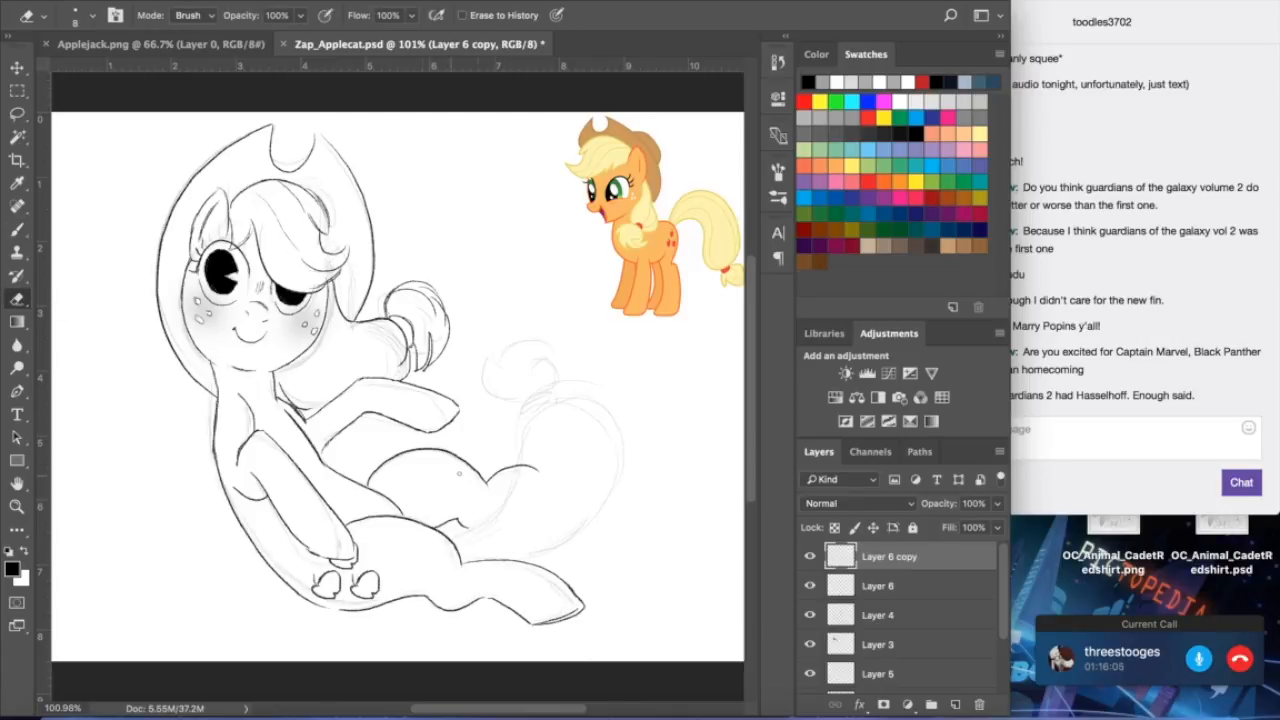
{"action": "mouse_move", "coordinate": [541, 465]}
{"action": "left_mouse_down"}
{"action": "mouse_move", "coordinate": [537, 482]}
{"action": "mouse_move", "coordinate": [522, 470]}
{"action": "left_mouse_up"}
- Ink the lower strands of the mane beside the shoulder and the long curved outline of the tail
{"action": "left_click", "coordinate": [17, 231]}
{"action": "mouse_move", "coordinate": [296, 388]}
{"action": "left_mouse_down"}
{"action": "mouse_move", "coordinate": [326, 360]}
{"action": "mouse_move", "coordinate": [390, 344]}
{"action": "left_mouse_up"}
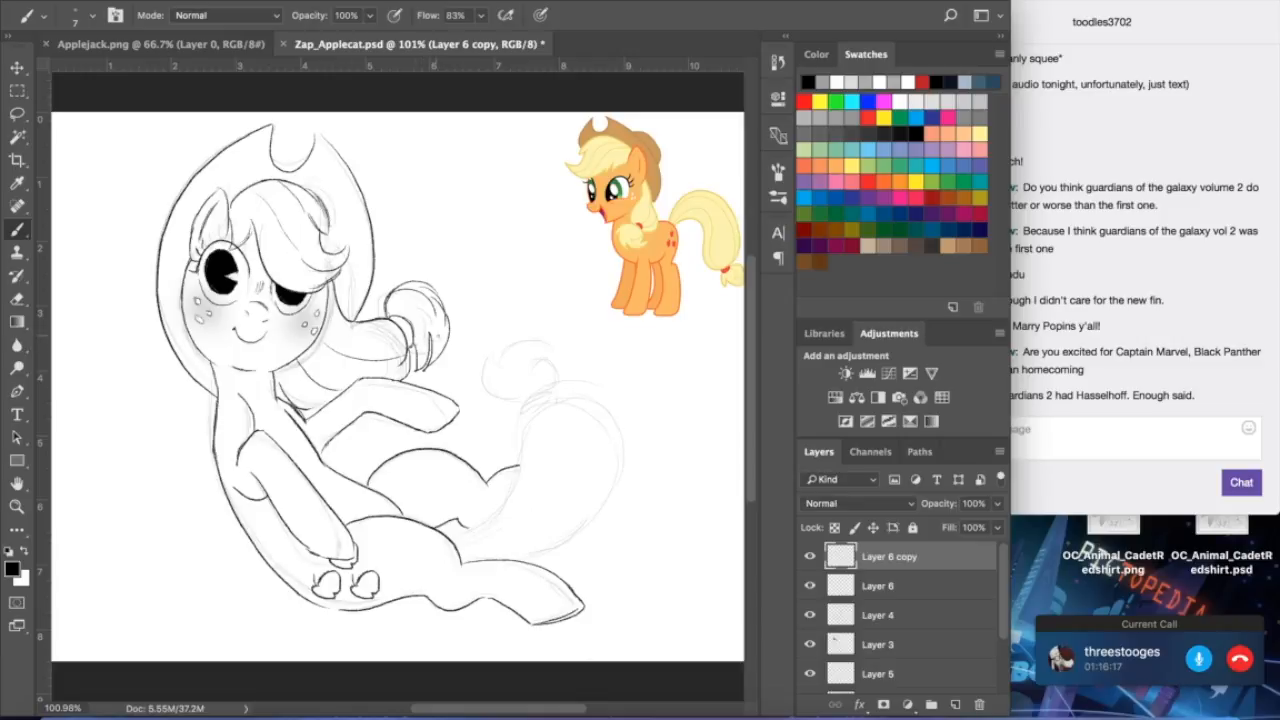
{"action": "left_click_drag", "start_coordinate": [522, 528], "coordinate": [604, 448]}
{"action": "mouse_move", "coordinate": [552, 388]}
{"action": "left_mouse_down"}
{"action": "mouse_move", "coordinate": [609, 408]}
{"action": "mouse_move", "coordinate": [572, 562]}
{"action": "left_mouse_up"}
{"action": "key", "text": "ctrl+z"}
{"action": "mouse_move", "coordinate": [552, 390]}
{"action": "left_mouse_down"}
{"action": "mouse_move", "coordinate": [596, 392]}
{"action": "mouse_move", "coordinate": [564, 564]}
{"action": "mouse_move", "coordinate": [590, 554]}
{"action": "left_mouse_up"}
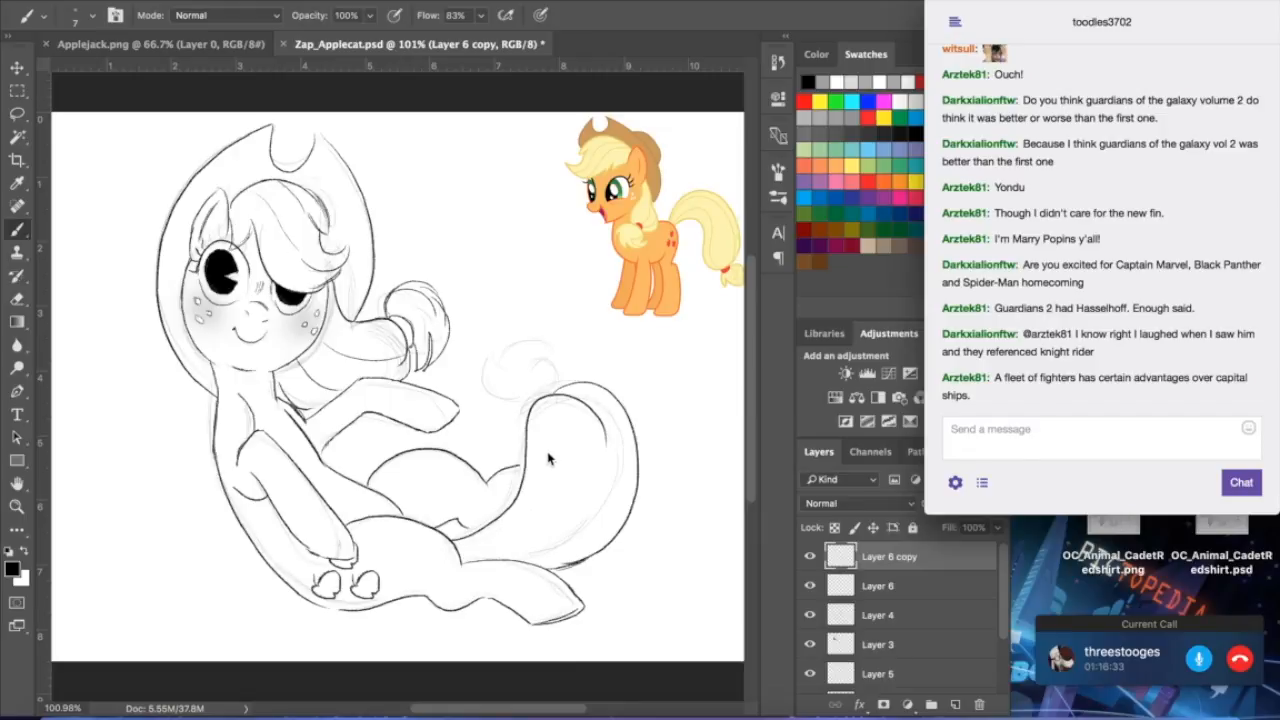
- Ink the tail's hair tie and curled end tuft, and add long curved hair strands inside the tail
{"action": "left_click_drag", "start_coordinate": [528, 402], "coordinate": [556, 383]}
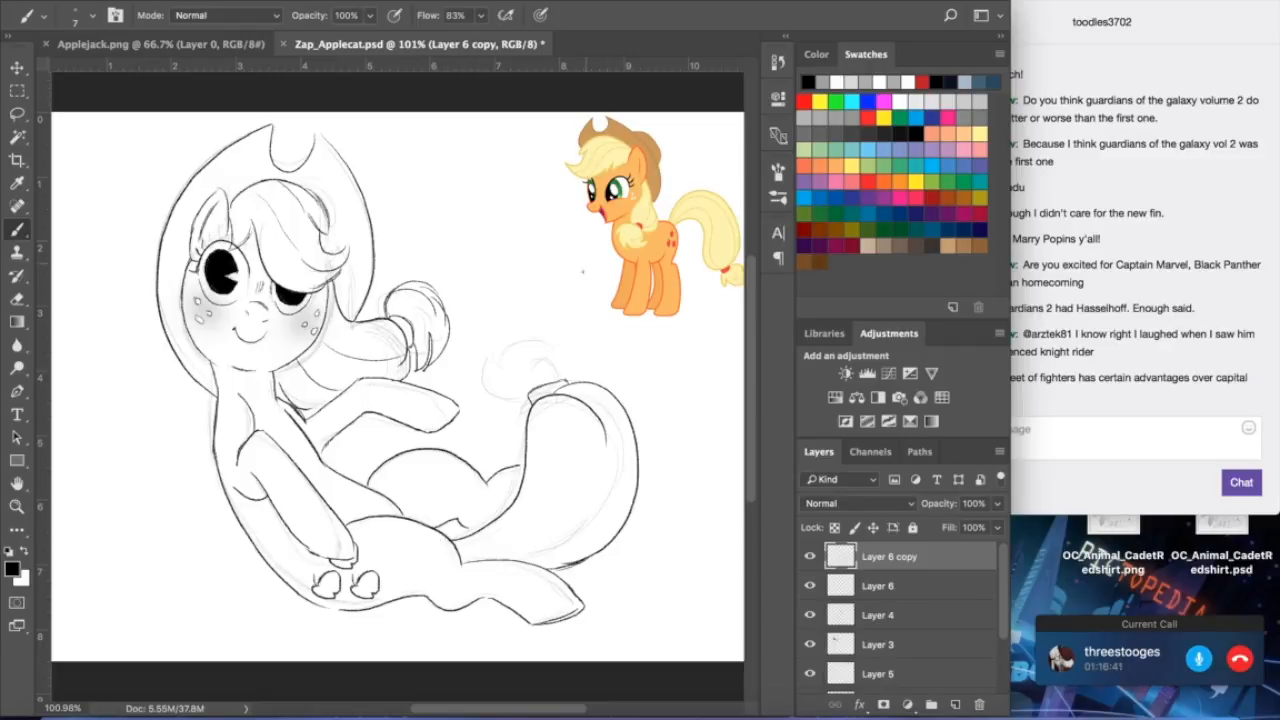
{"action": "mouse_move", "coordinate": [487, 357]}
{"action": "left_mouse_down"}
{"action": "mouse_move", "coordinate": [542, 356]}
{"action": "mouse_move", "coordinate": [532, 342]}
{"action": "mouse_move", "coordinate": [578, 366]}
{"action": "left_mouse_up"}
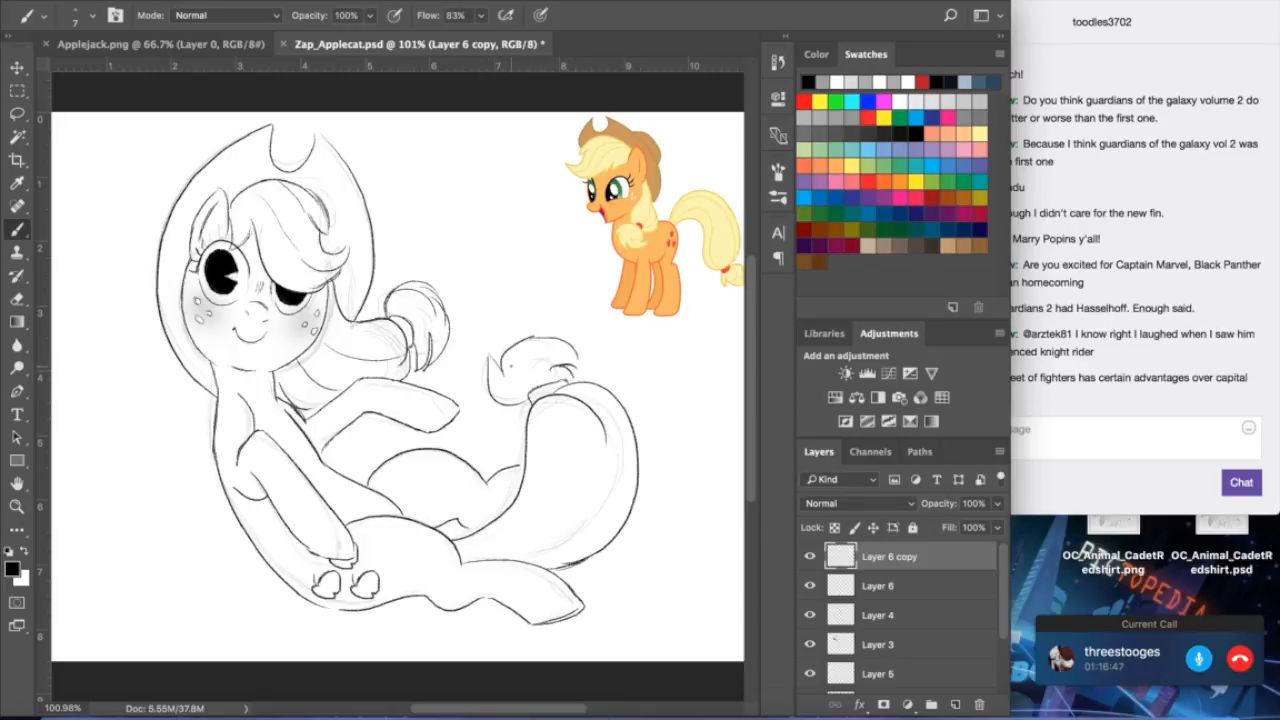
{"action": "mouse_move", "coordinate": [540, 342]}
{"action": "left_mouse_down"}
{"action": "mouse_move", "coordinate": [549, 400]}
{"action": "mouse_move", "coordinate": [555, 377]}
{"action": "mouse_move", "coordinate": [542, 413]}
{"action": "mouse_move", "coordinate": [560, 421]}
{"action": "mouse_move", "coordinate": [557, 481]}
{"action": "mouse_move", "coordinate": [518, 540]}
{"action": "left_mouse_up"}
{"action": "key", "text": "super+z"}
{"action": "left_click_drag", "start_coordinate": [541, 401], "coordinate": [545, 556]}
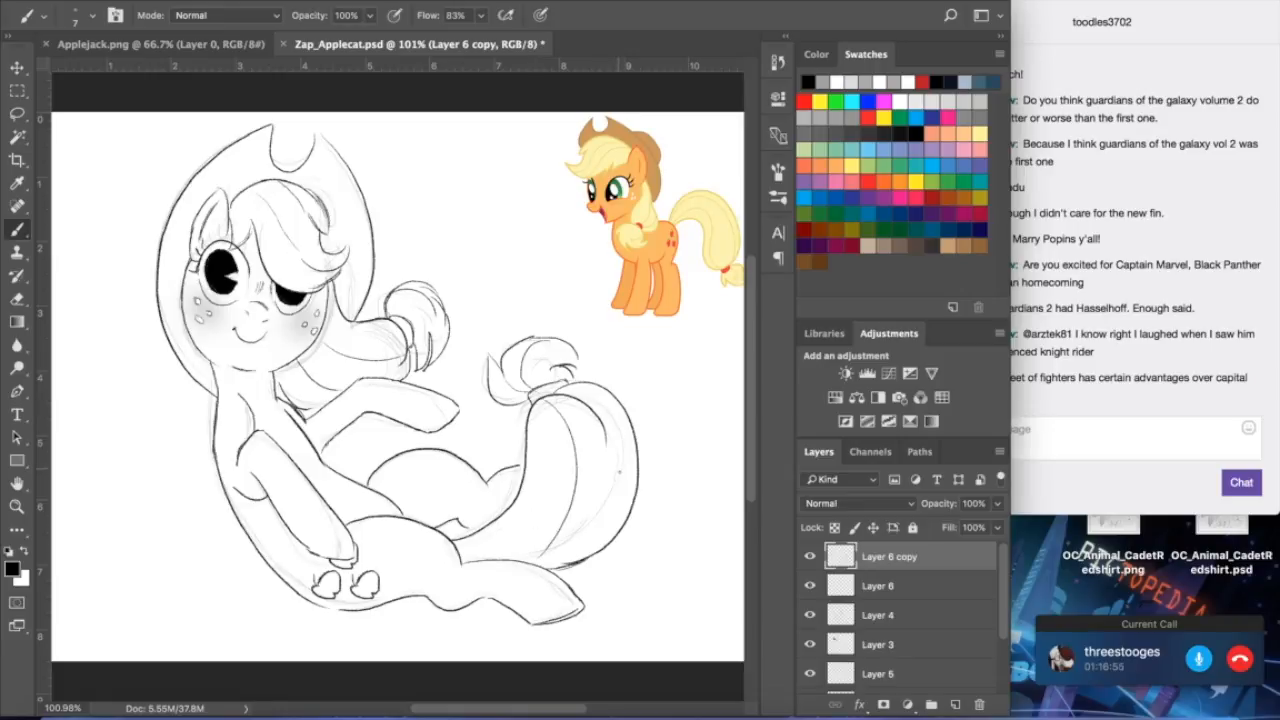
{"action": "left_click_drag", "start_coordinate": [612, 458], "coordinate": [560, 560]}
- Save the inked drawing in the existing Zap_Applecat.psd file
{"action": "left_click", "coordinate": [168, 0]}
{"action": "left_click", "coordinate": [186, 136]}
{"action": "left_click", "coordinate": [168, 0]}
{"action": "left_click", "coordinate": [180, 132]}
- Identify the face line art by toggling Layer 3's visibility, and merge Layer 3 down into Layer 5
{"action": "left_click", "coordinate": [17, 113]}
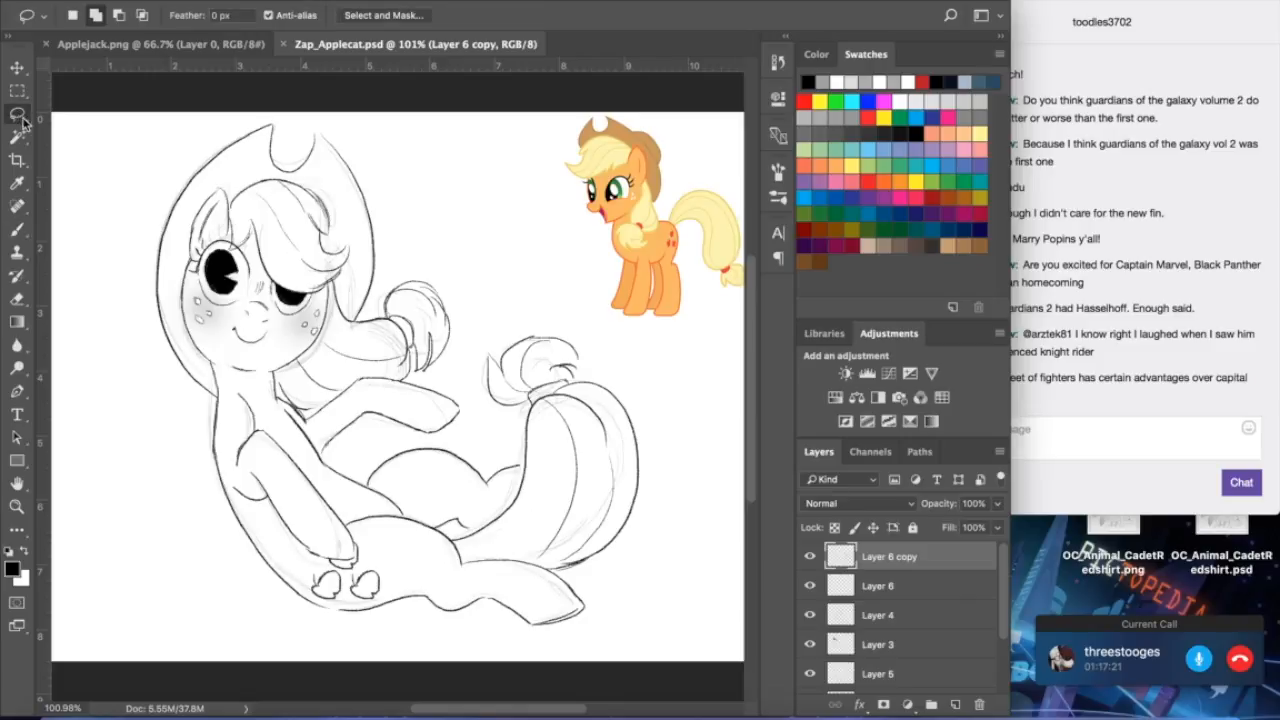
{"action": "left_click", "coordinate": [809, 645]}
{"action": "left_click", "coordinate": [809, 645]}
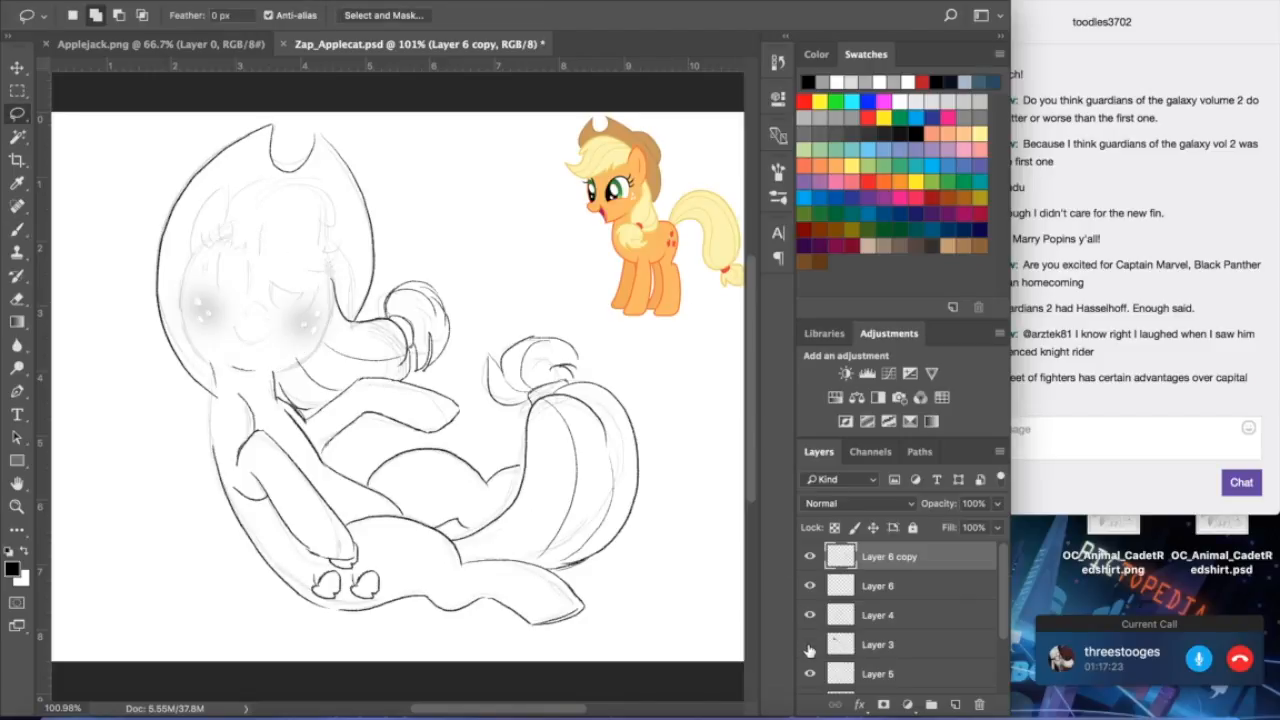
{"action": "left_click", "coordinate": [893, 593]}
{"action": "left_click", "coordinate": [890, 620]}
{"action": "left_click", "coordinate": [886, 648]}
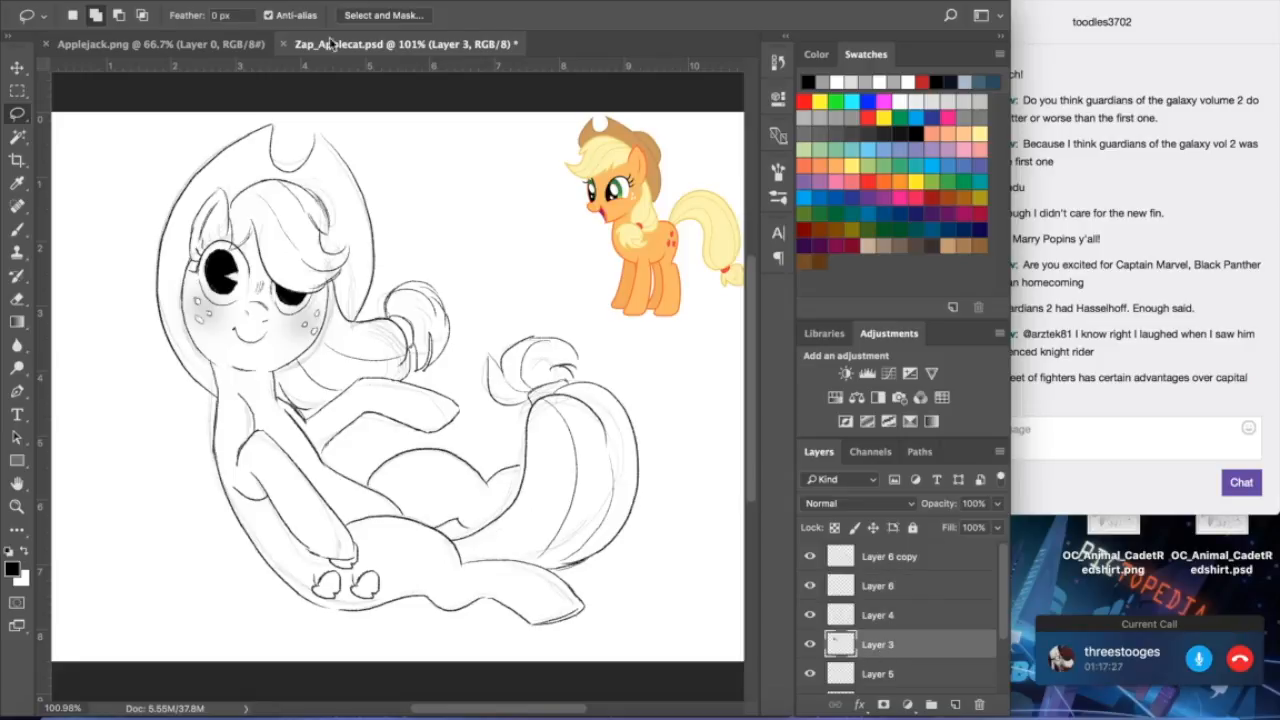
{"action": "left_click", "coordinate": [300, 2]}
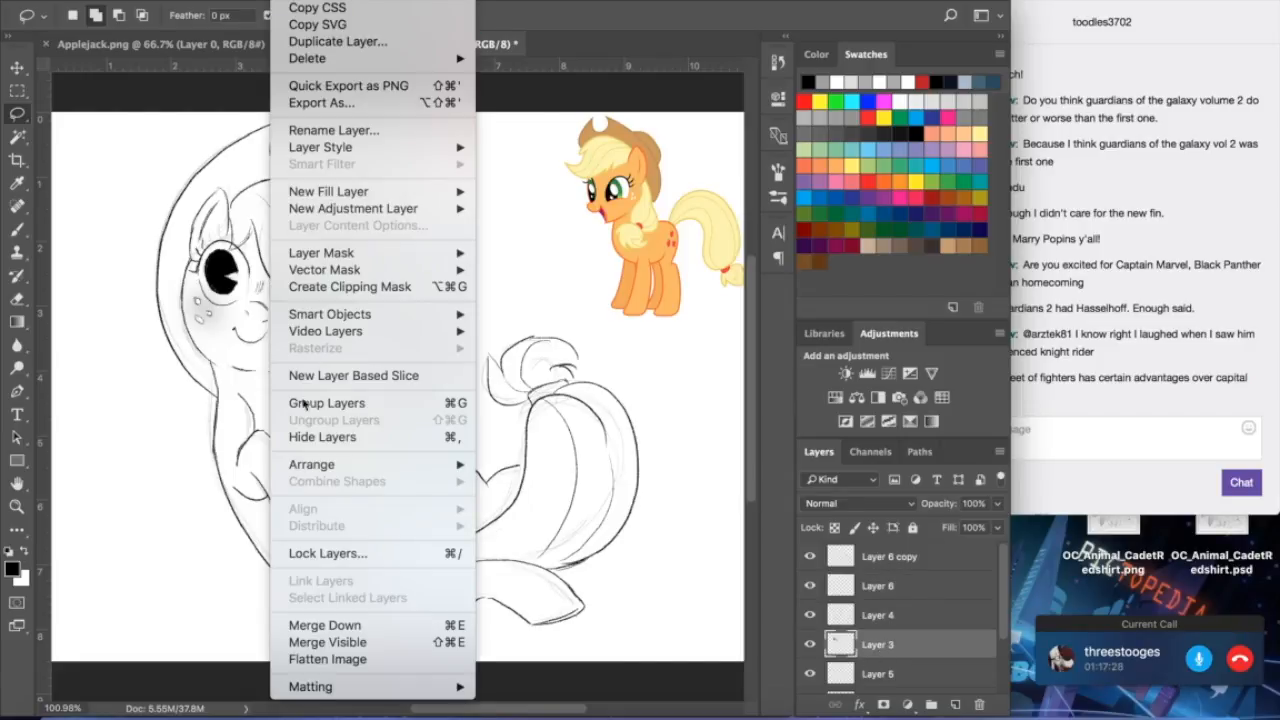
{"action": "left_click", "coordinate": [325, 625]}
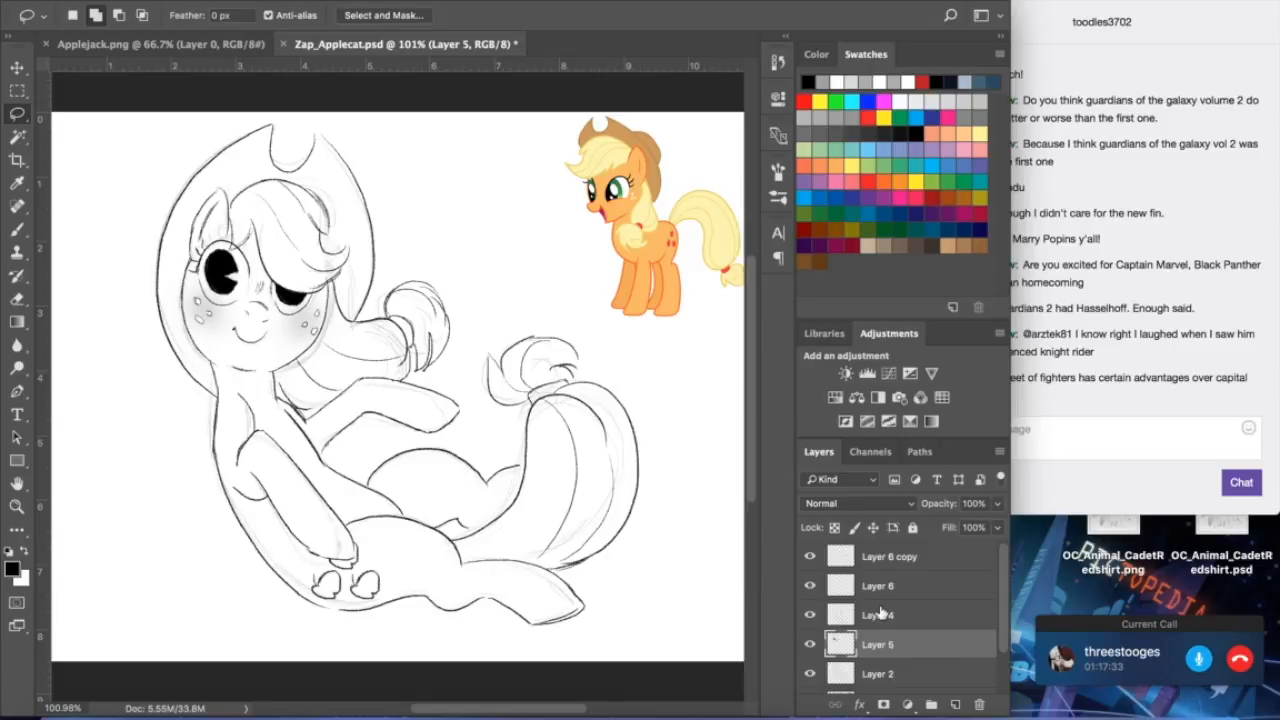
- Select Layer 6 copy, Layer 6, Layer 4 and Layer 5 together and merge them into one line art layer
{"action": "left_click", "coordinate": [880, 614]}
{"action": "left_click", "coordinate": [880, 586]}
{"action": "left_click", "coordinate": [882, 562]}
{"action": "left_click", "coordinate": [880, 586]}
{"action": "left_click", "coordinate": [878, 614]}
{"action": "left_click", "coordinate": [880, 562]}
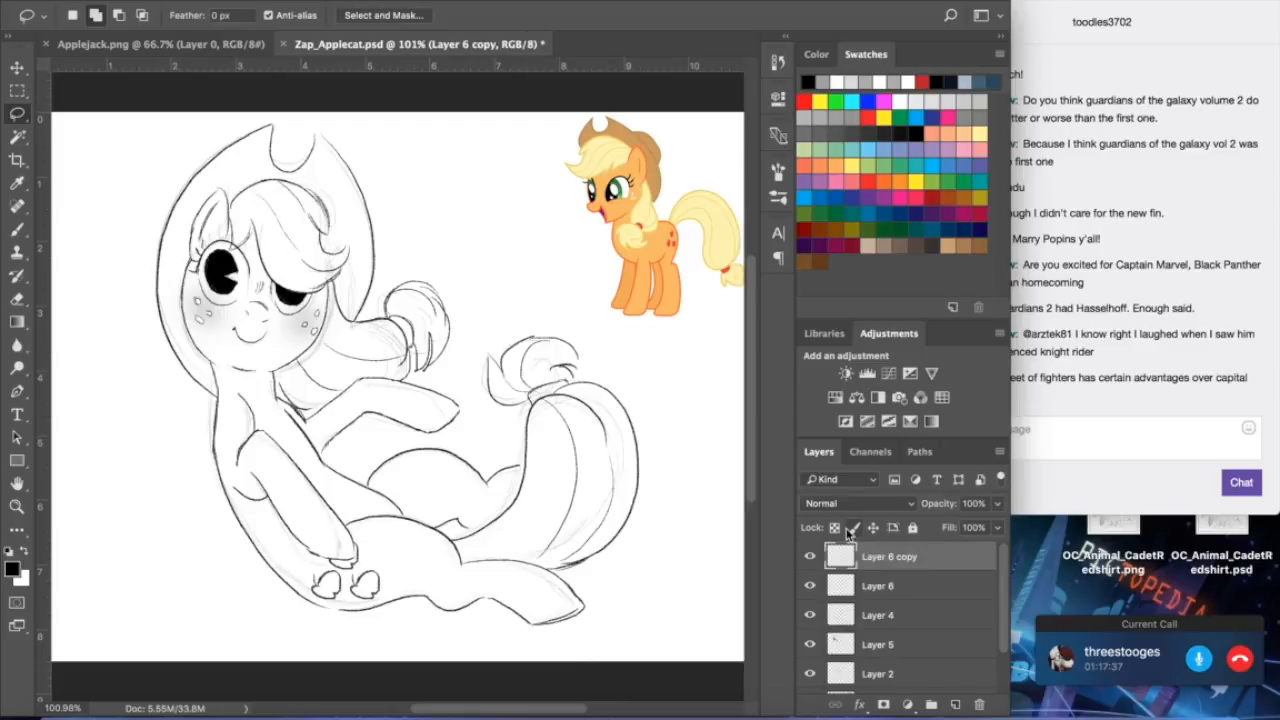
{"action": "left_click", "coordinate": [905, 597]}
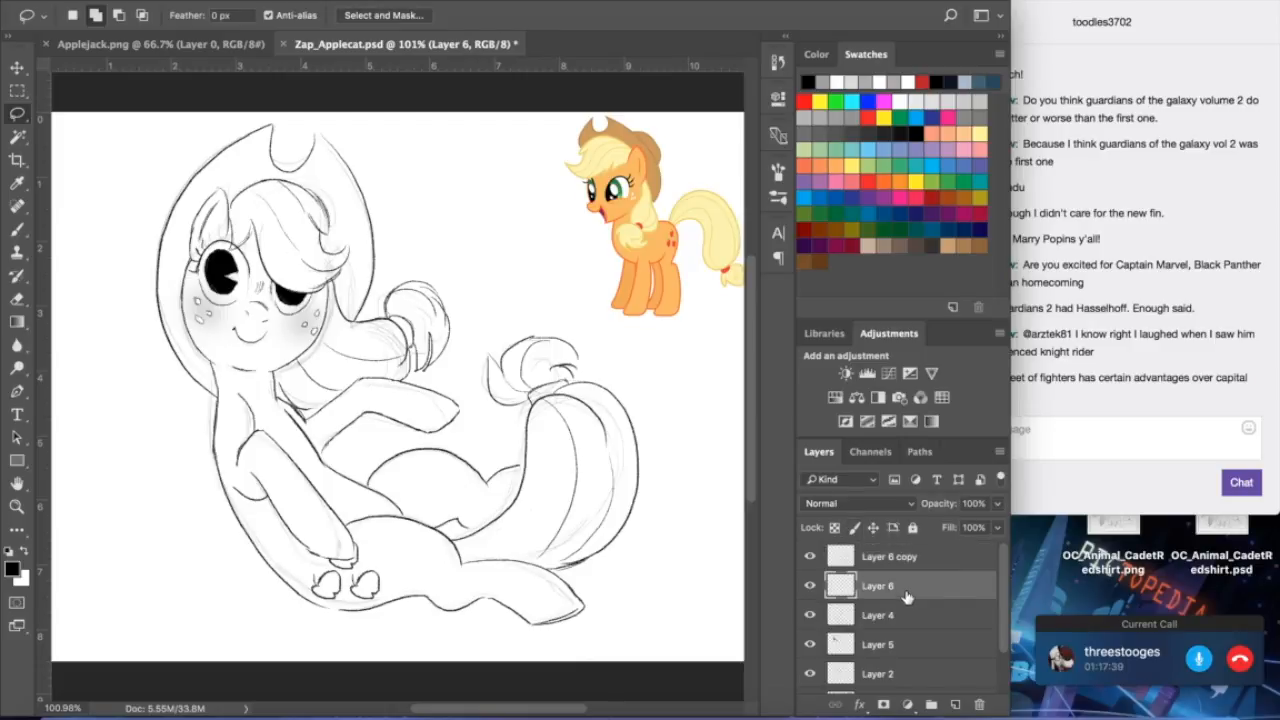
{"action": "left_click", "coordinate": [900, 562], "text": "shift"}
{"action": "left_click", "coordinate": [900, 614], "text": "shift"}
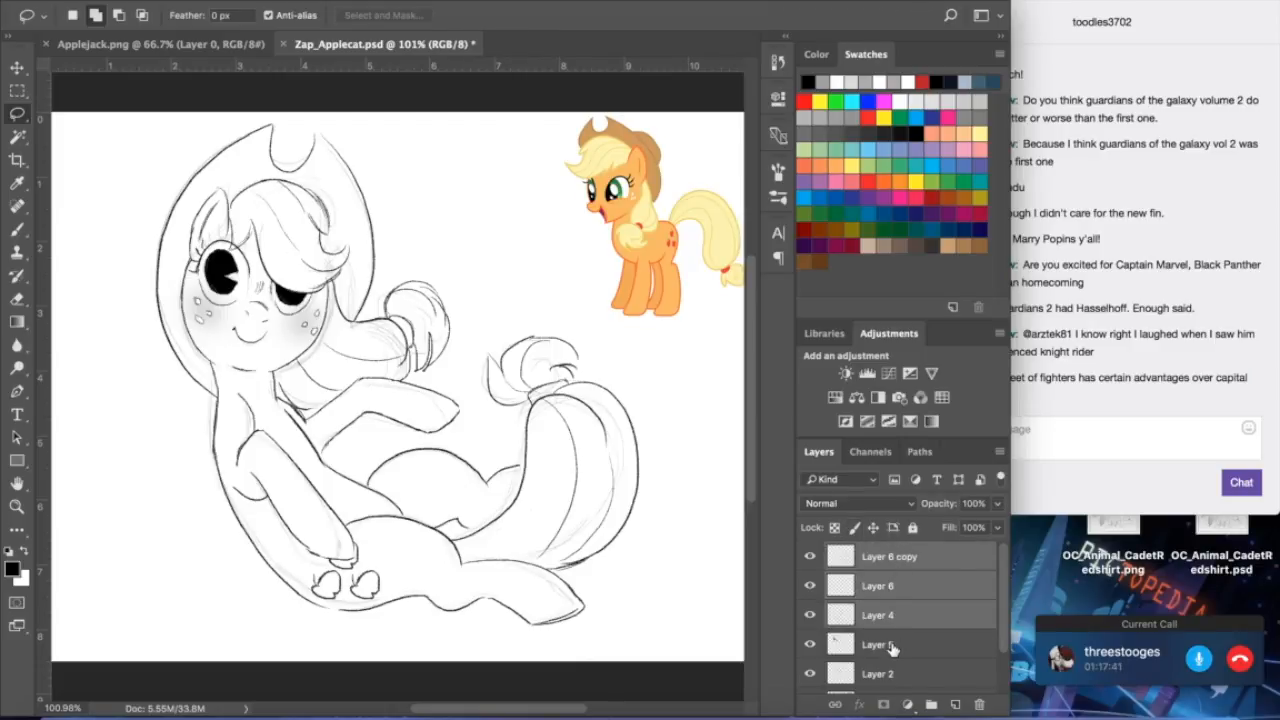
{"action": "left_click", "coordinate": [892, 648], "text": "shift"}
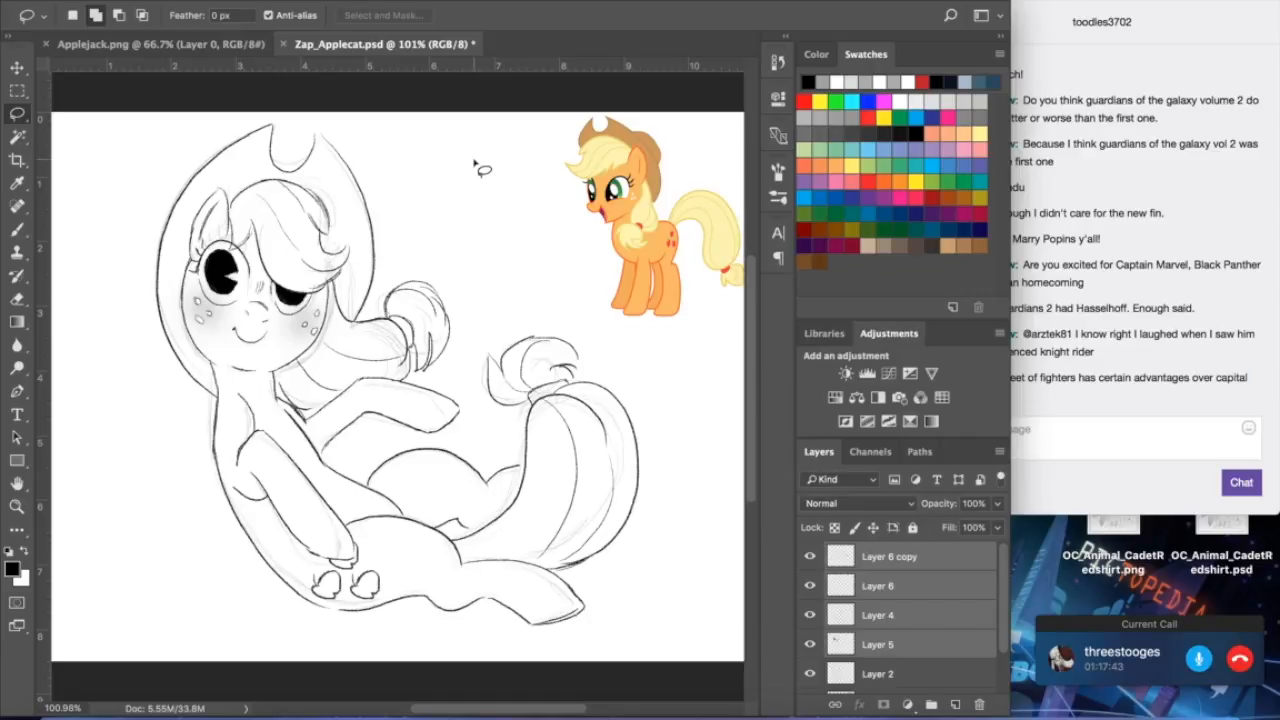
{"action": "left_click", "coordinate": [385, 2]}
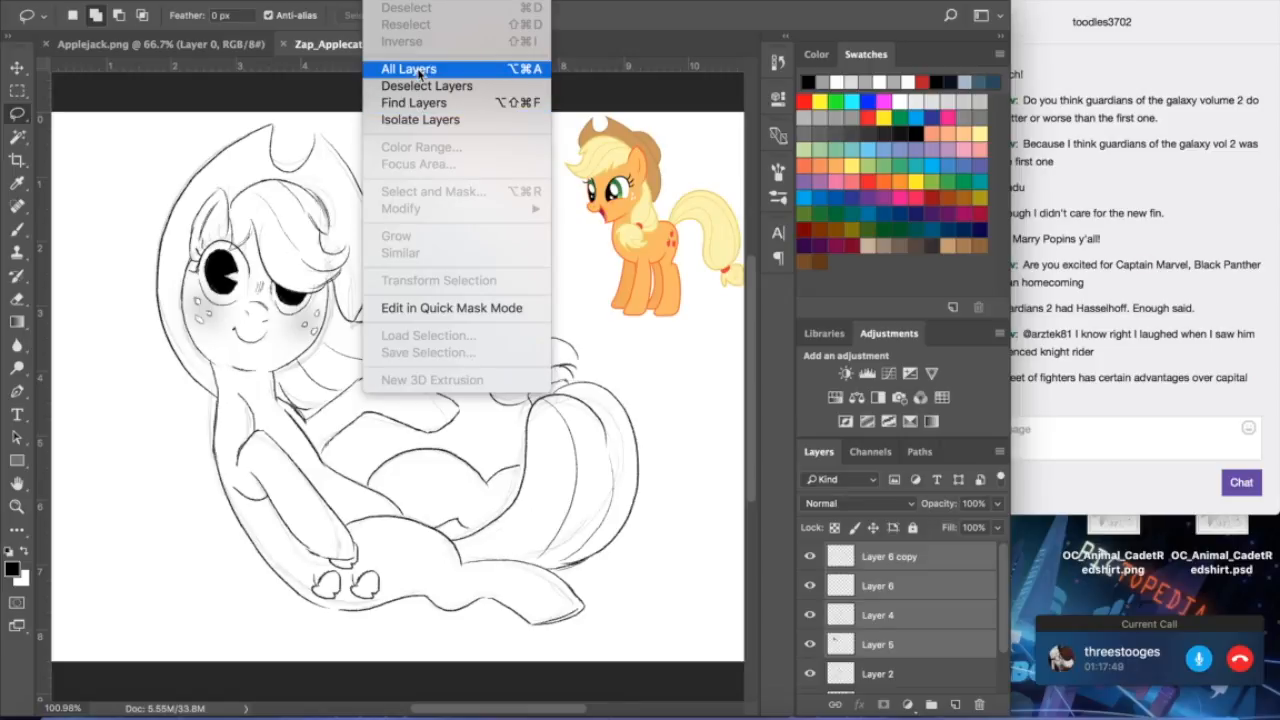
{"action": "mouse_move", "coordinate": [293, 2]}
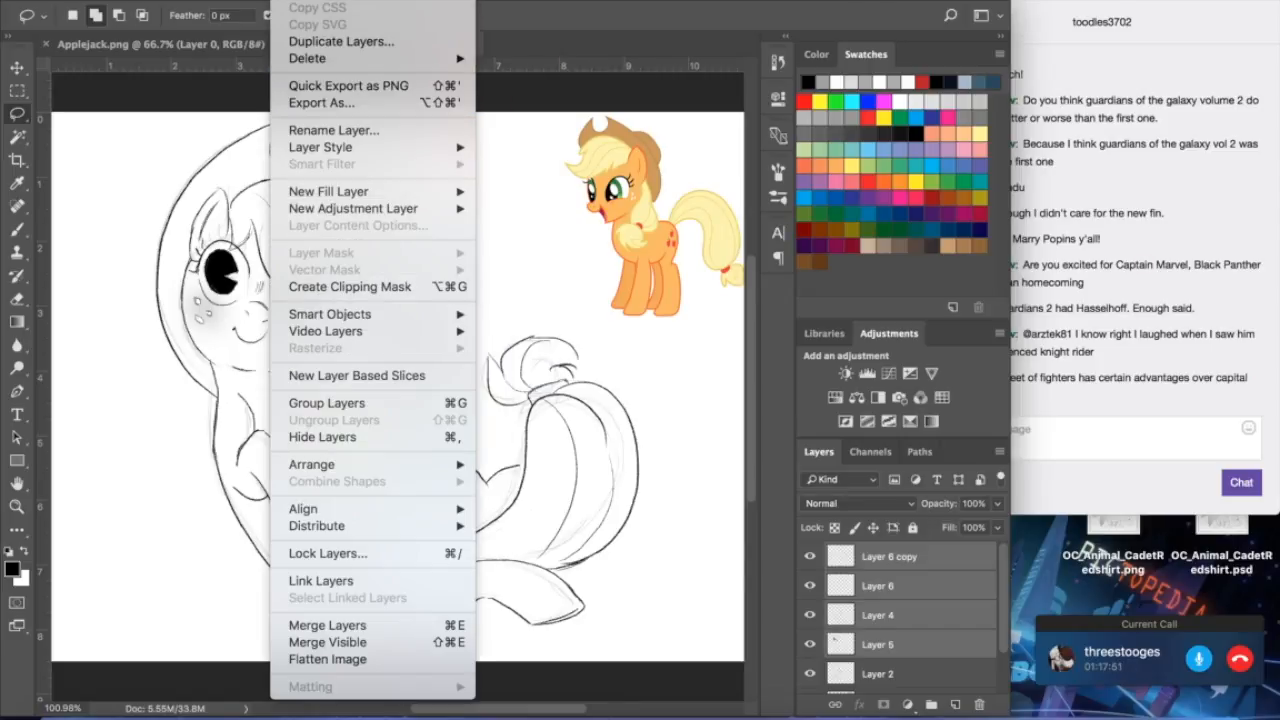
{"action": "left_click", "coordinate": [405, 625]}
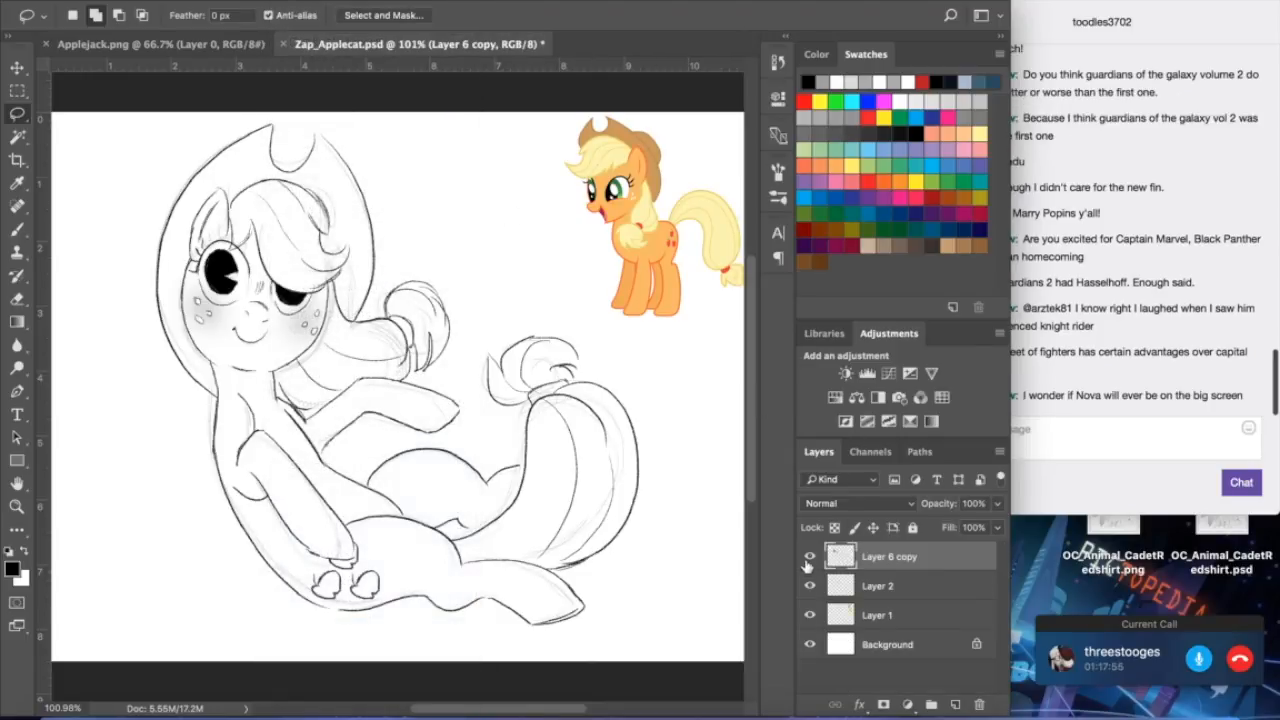
- Check what the merged line art layer and Layer 2 contain by hiding and showing each one
{"action": "left_click", "coordinate": [809, 558]}
{"action": "left_click", "coordinate": [810, 560]}
{"action": "left_click", "coordinate": [811, 587]}
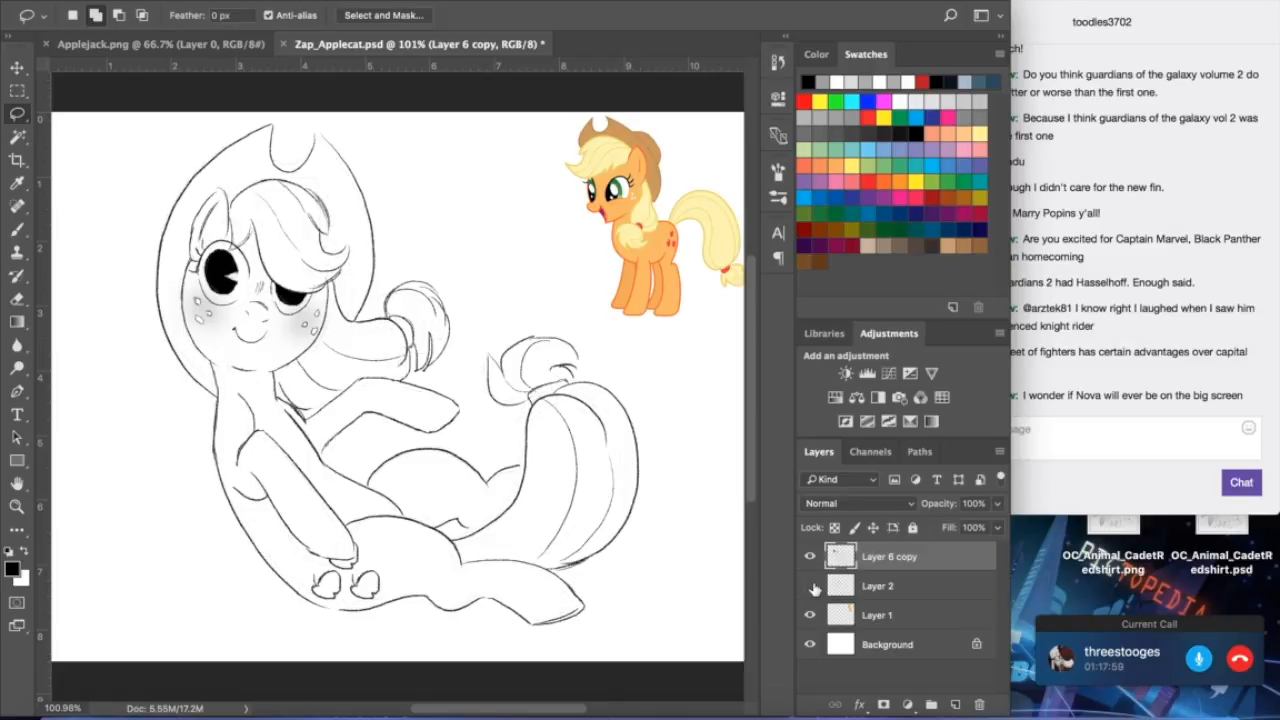
{"action": "left_click", "coordinate": [811, 587]}
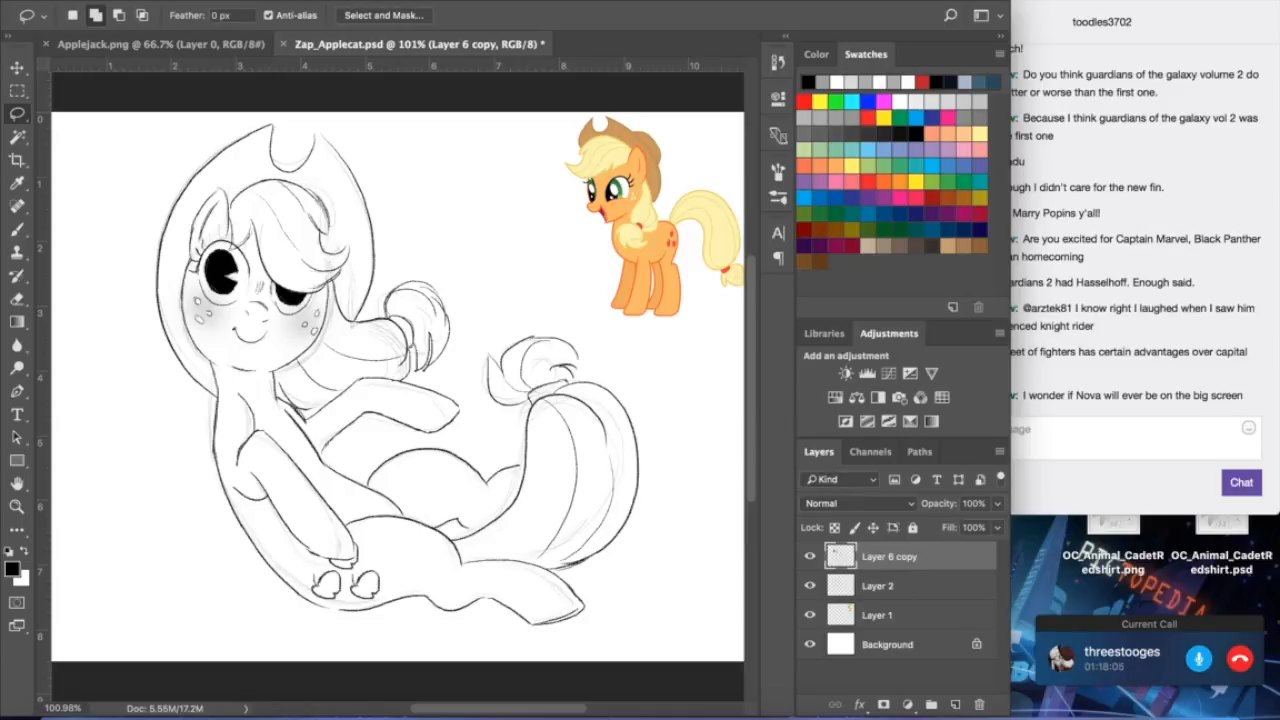
- Try to merge all visible layers into the Background
{"action": "left_click", "coordinate": [229, 1]}
{"action": "mouse_move", "coordinate": [195, 1]}
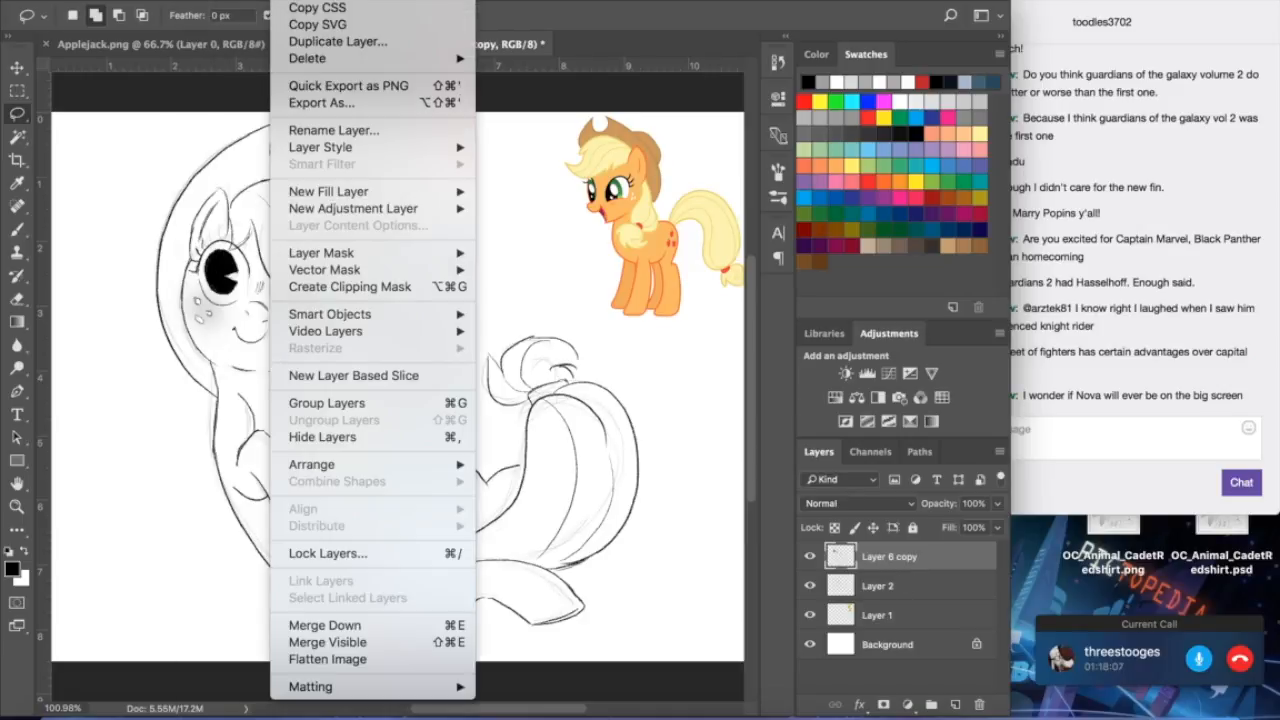
{"action": "left_click", "coordinate": [335, 641]}
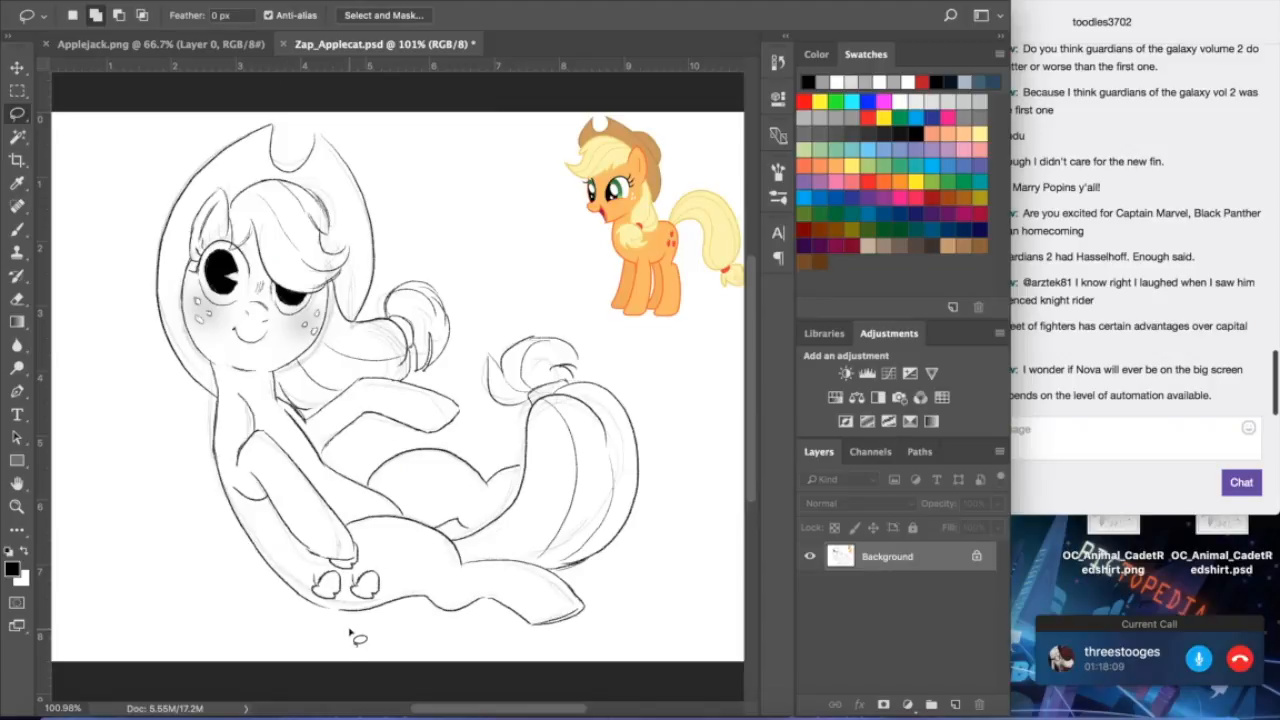
{"action": "key", "text": "ctrl+z"}
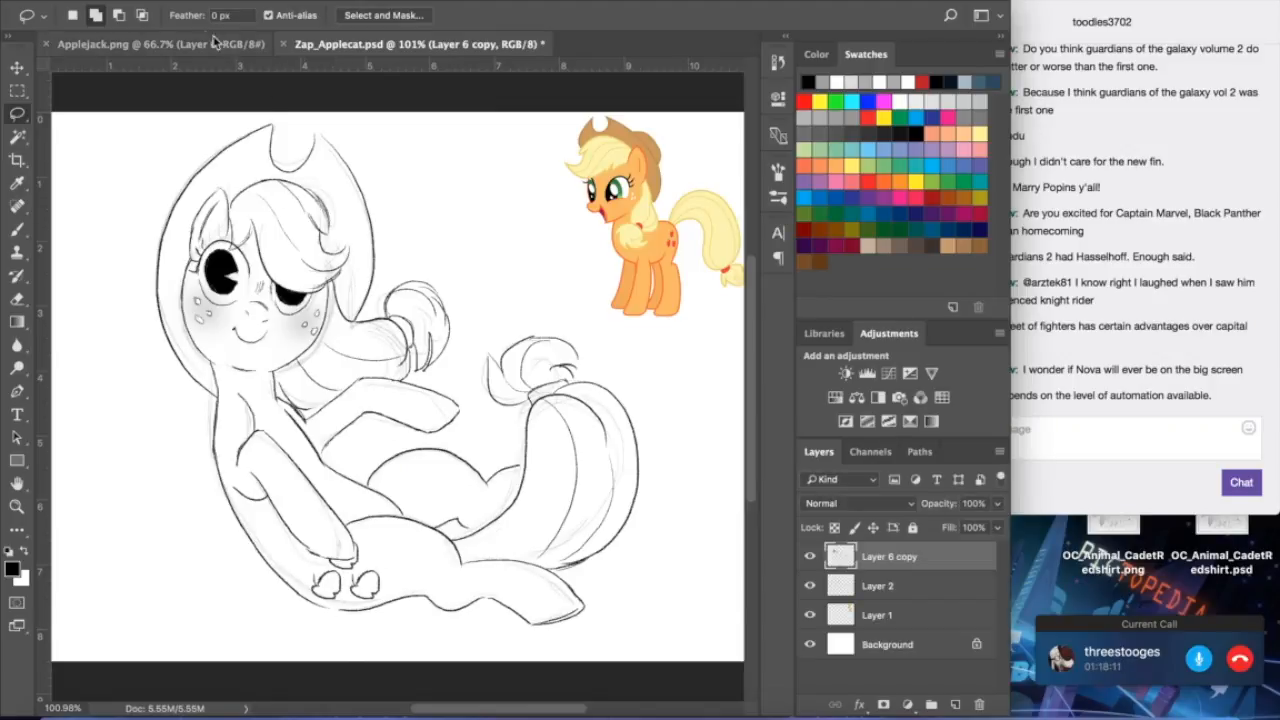
- Merge the line art layer Layer 6 copy down into Layer 2
{"action": "left_click", "coordinate": [284, 2]}
{"action": "left_click", "coordinate": [284, 2]}
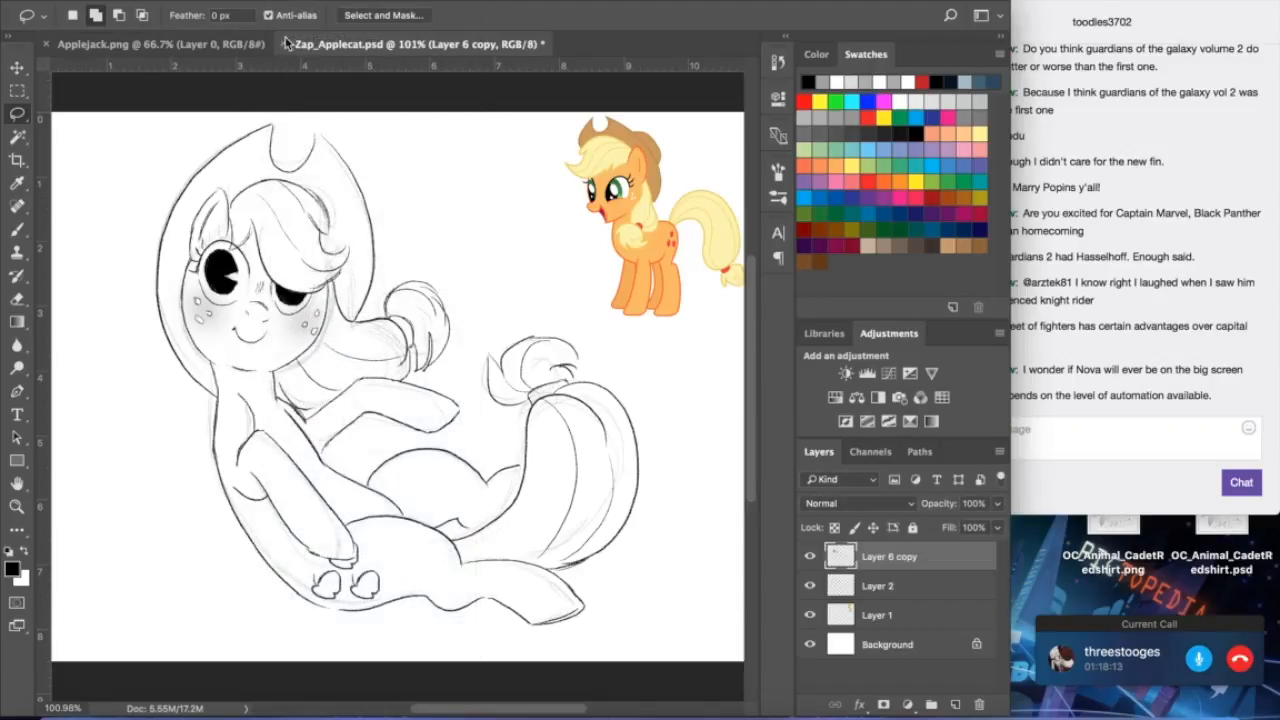
{"action": "left_click", "coordinate": [284, 2]}
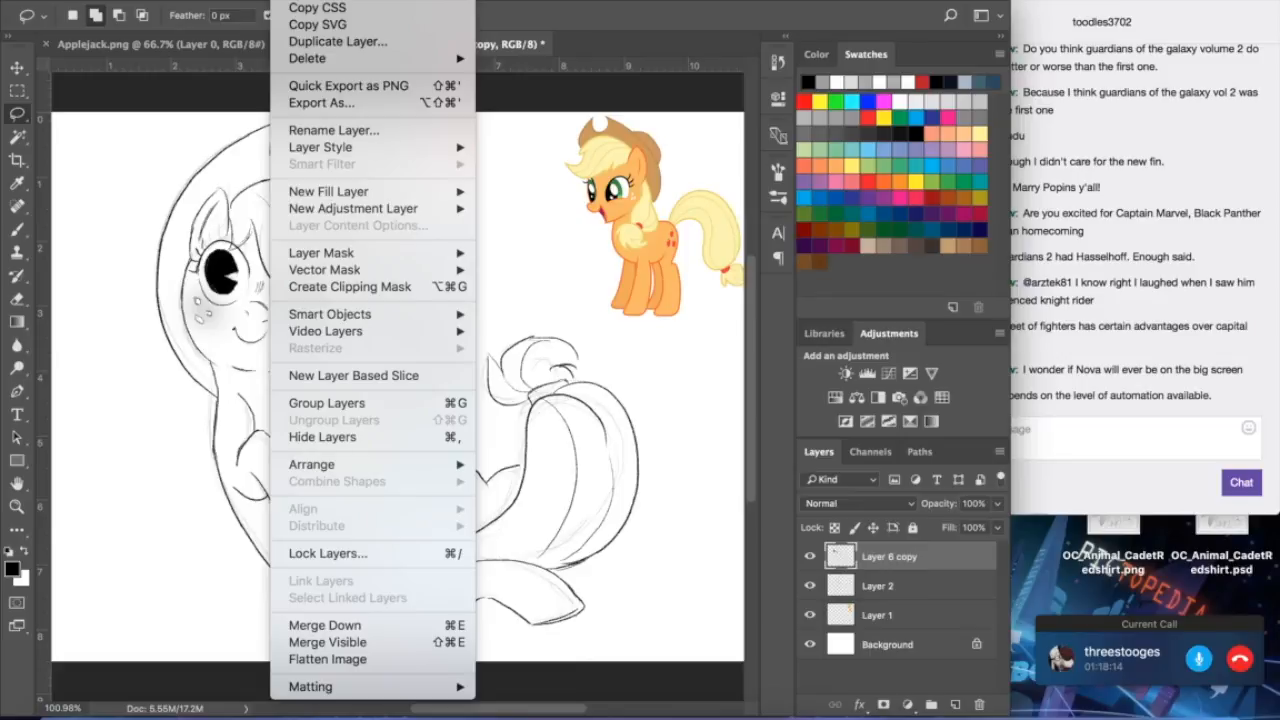
{"action": "left_click", "coordinate": [329, 625]}
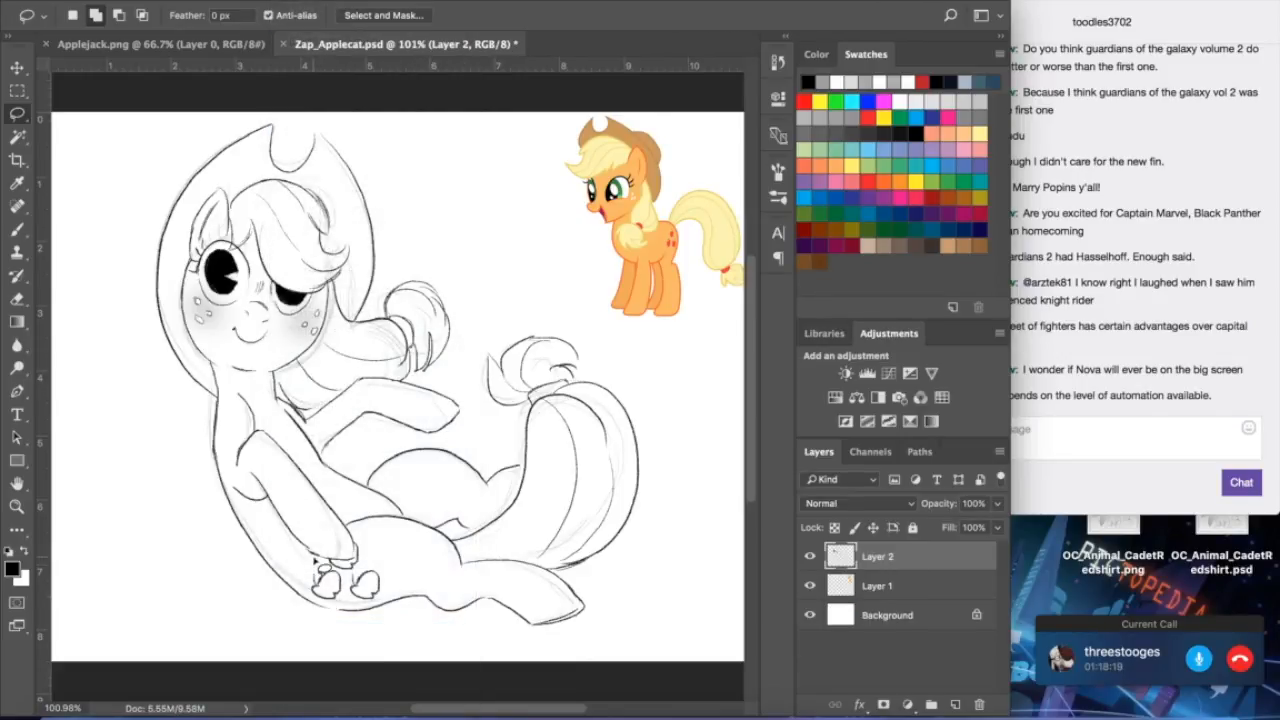
{"action": "left_click", "coordinate": [1097, 443]}
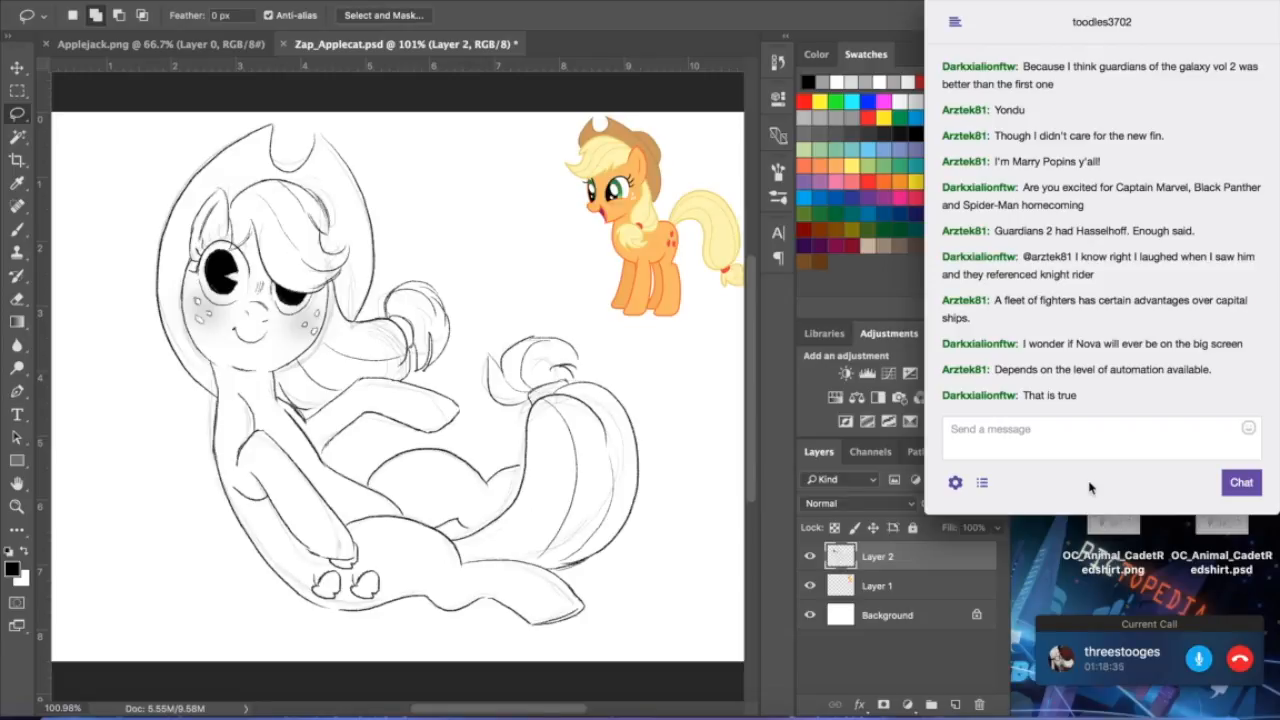
{"action": "left_click", "coordinate": [345, 541]}
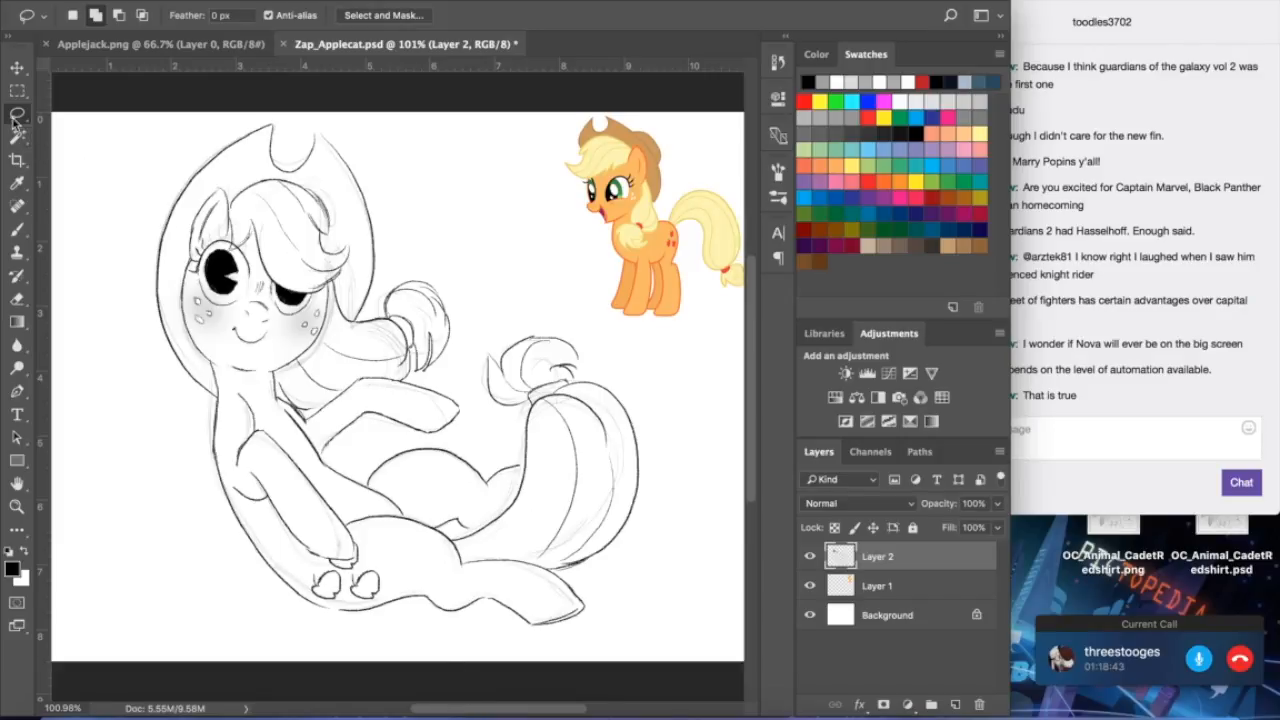
- Hide the reference picture's Layer 1 and add a new layer directly above it, below the line art
{"action": "left_click", "coordinate": [877, 588]}
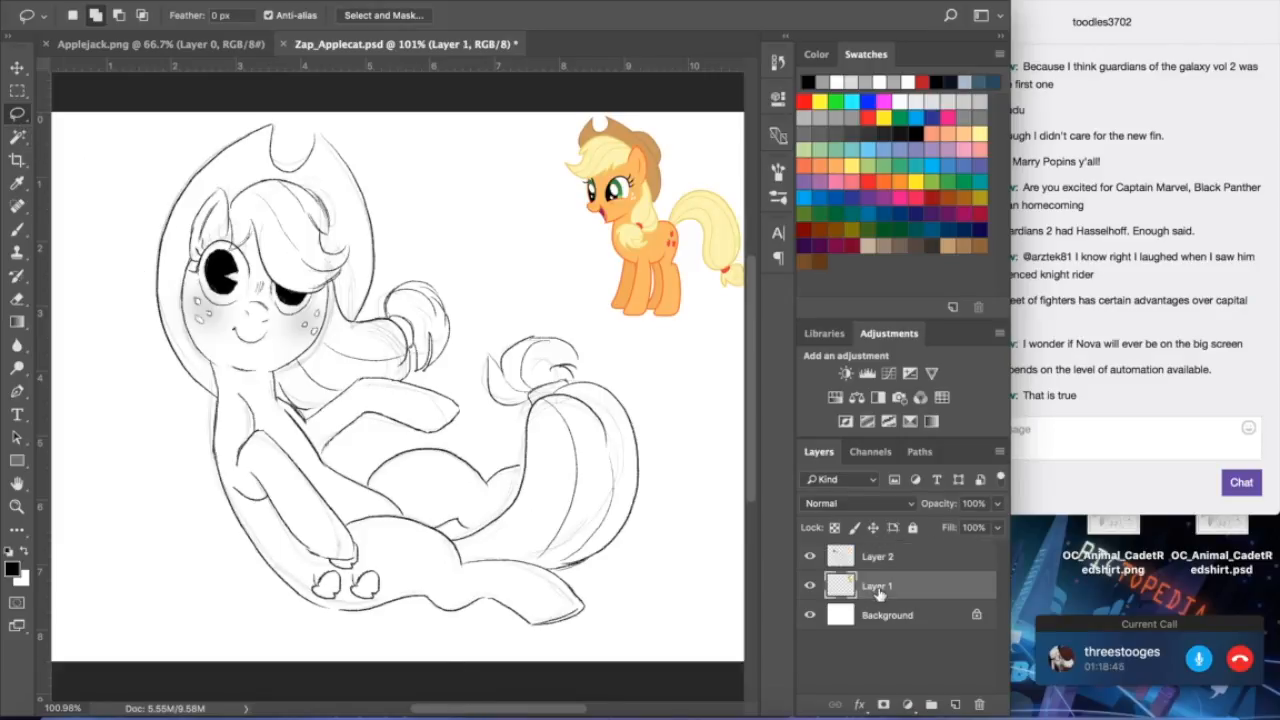
{"action": "left_click", "coordinate": [810, 586]}
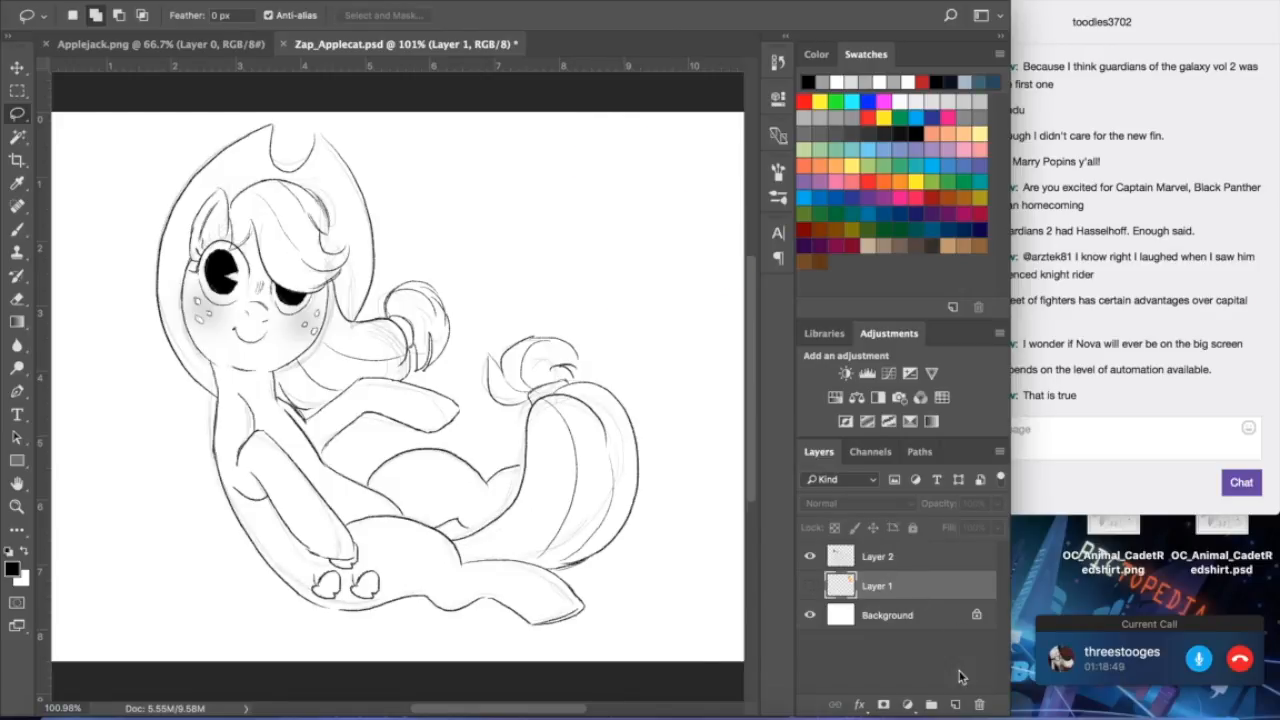
{"action": "left_click", "coordinate": [956, 705]}
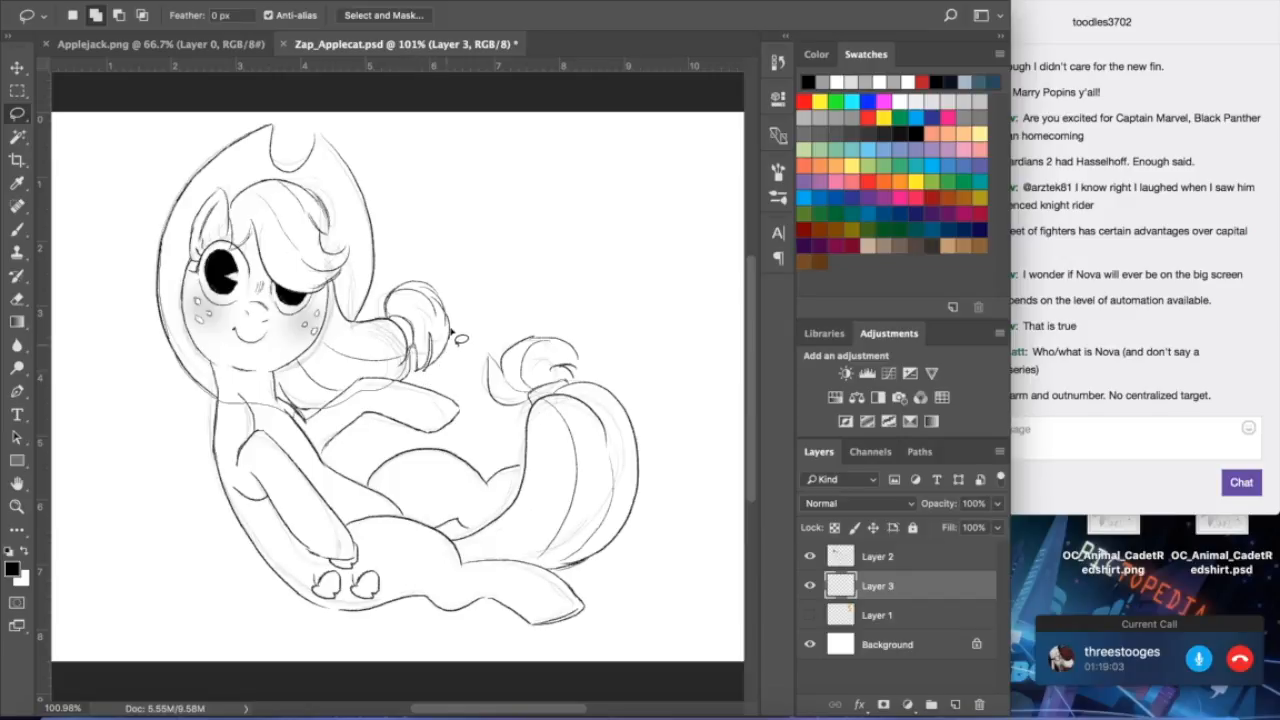
- Lasso around the outline of the hat, head and mane, and add the chest and front leg to the selection
{"action": "mouse_move", "coordinate": [393, 324]}
{"action": "left_mouse_down"}
{"action": "mouse_move", "coordinate": [366, 331]}
{"action": "mouse_move", "coordinate": [292, 212]}
{"action": "left_mouse_up"}
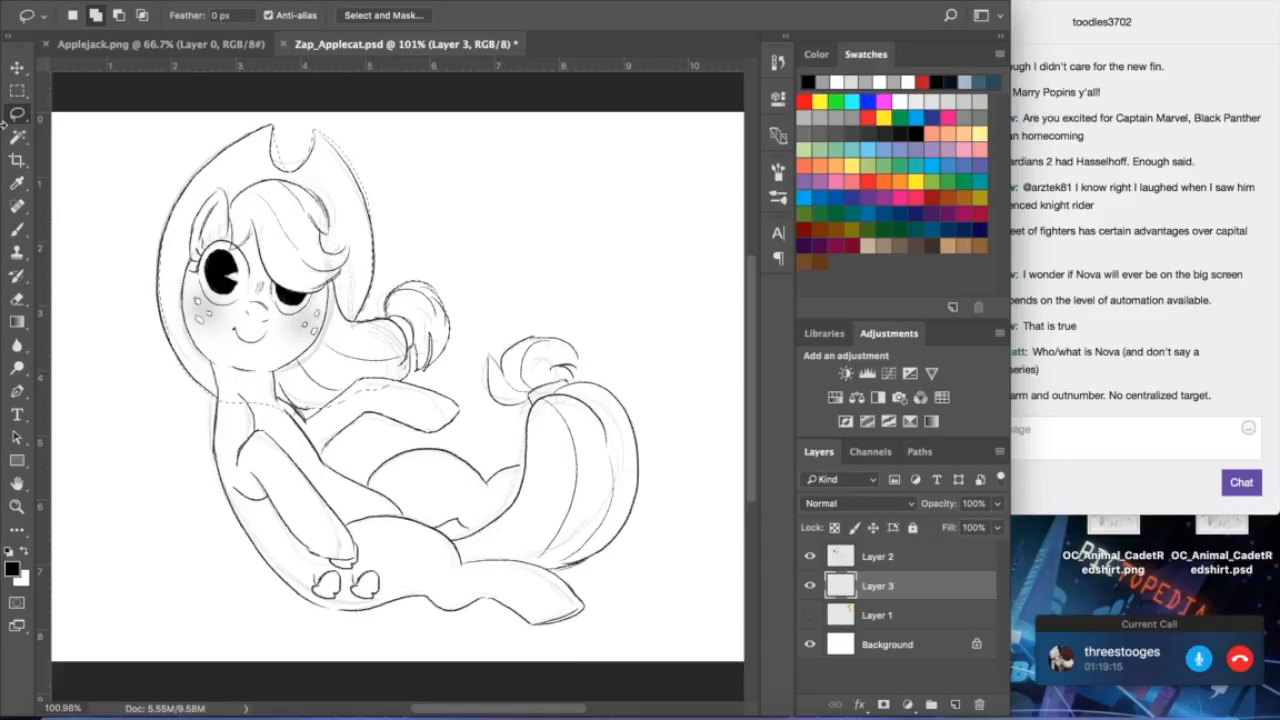
{"action": "left_click", "coordinate": [118, 15]}
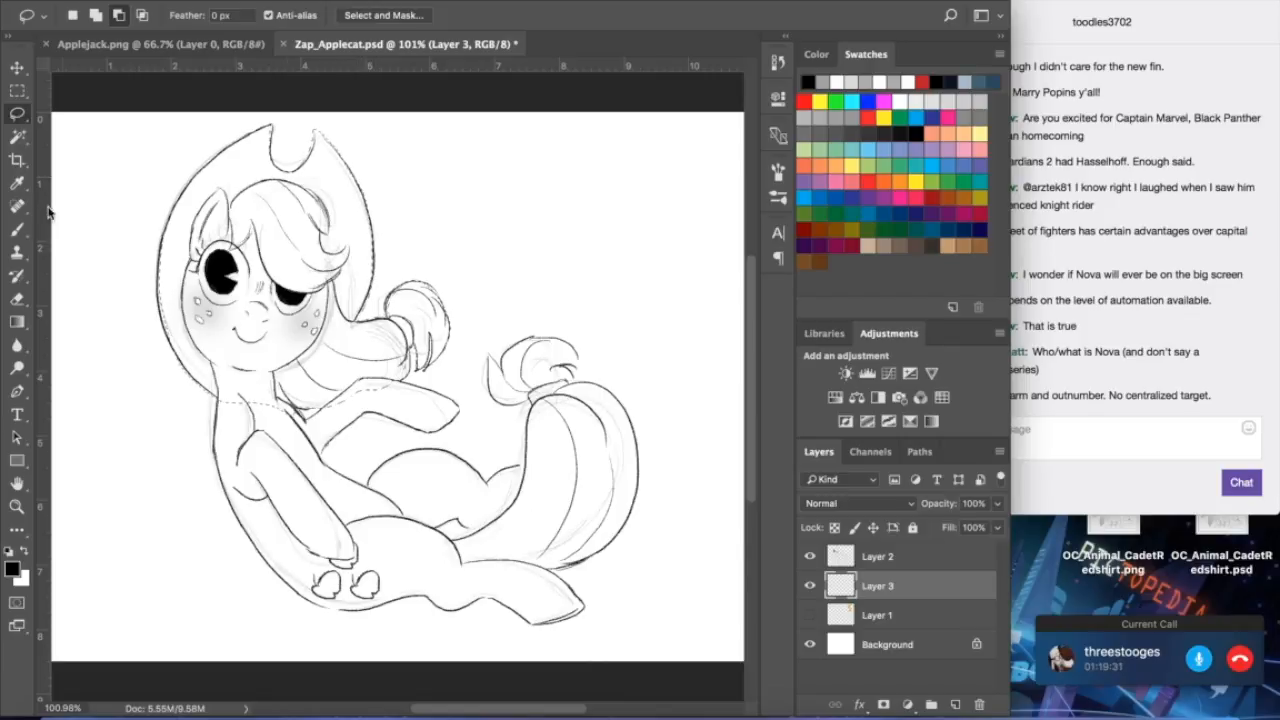
{"action": "left_click", "coordinate": [95, 15]}
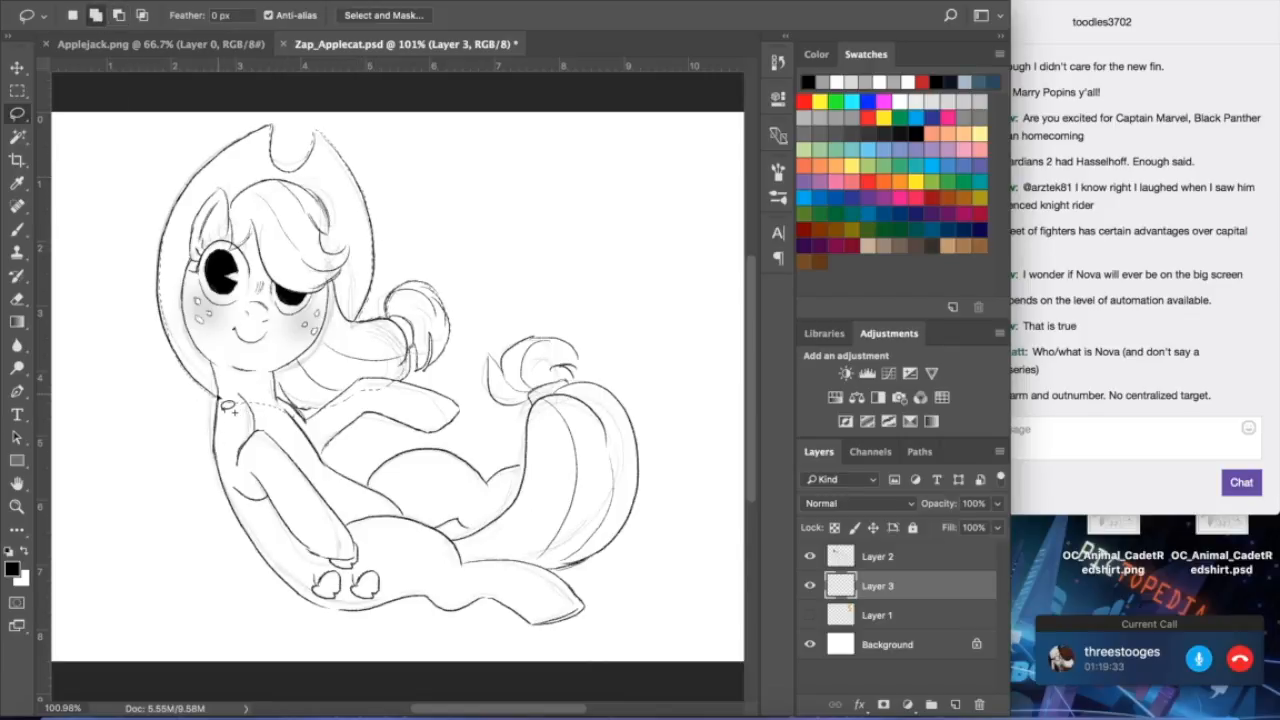
{"action": "mouse_move", "coordinate": [250, 524]}
{"action": "left_mouse_down"}
{"action": "mouse_move", "coordinate": [362, 416]}
{"action": "mouse_move", "coordinate": [438, 439]}
{"action": "mouse_move", "coordinate": [457, 409]}
{"action": "mouse_move", "coordinate": [399, 384]}
{"action": "mouse_move", "coordinate": [355, 390]}
{"action": "mouse_move", "coordinate": [331, 419]}
{"action": "mouse_move", "coordinate": [393, 393]}
{"action": "mouse_move", "coordinate": [385, 381]}
{"action": "mouse_move", "coordinate": [438, 392]}
{"action": "mouse_move", "coordinate": [406, 385]}
{"action": "mouse_move", "coordinate": [353, 409]}
{"action": "mouse_move", "coordinate": [343, 436]}
{"action": "mouse_move", "coordinate": [339, 353]}
{"action": "mouse_move", "coordinate": [355, 416]}
{"action": "mouse_move", "coordinate": [317, 438]}
{"action": "mouse_move", "coordinate": [319, 467]}
{"action": "mouse_move", "coordinate": [365, 414]}
{"action": "mouse_move", "coordinate": [310, 484]}
{"action": "left_mouse_up"}
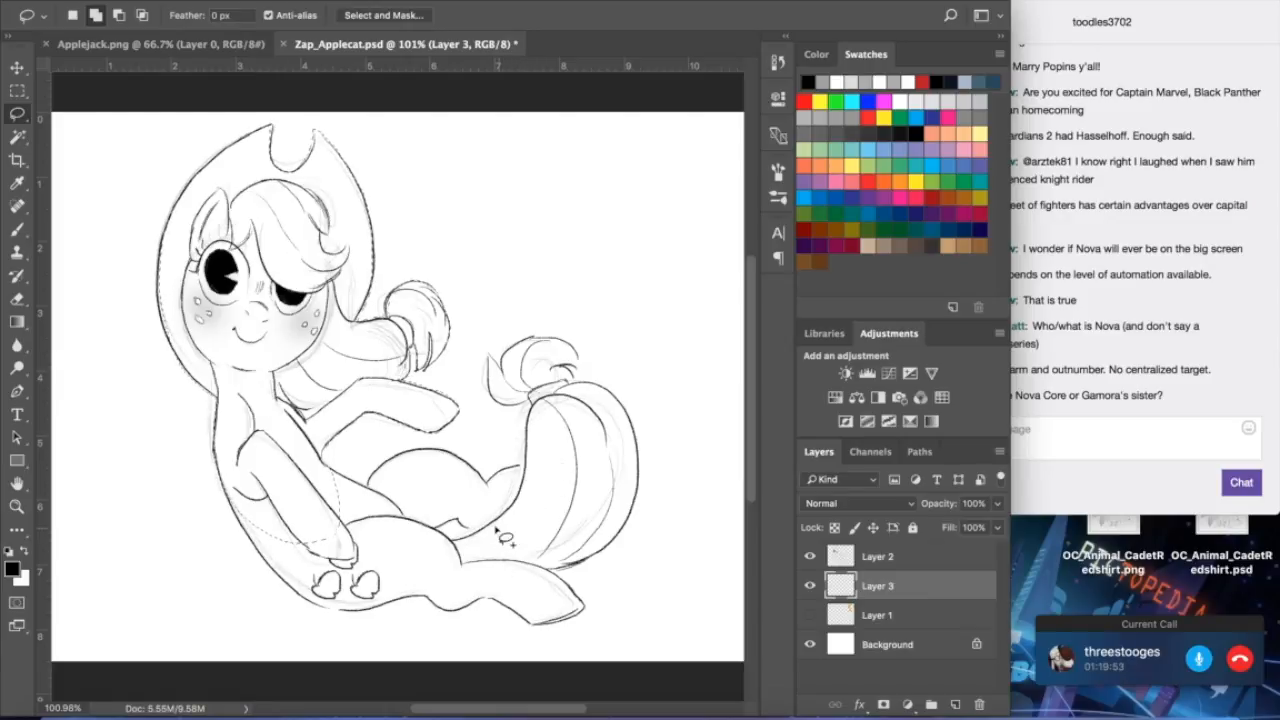
- Extend the lasso selection over the belly, hind legs and tail so it covers the whole pony
{"action": "mouse_move", "coordinate": [1045, 453]}
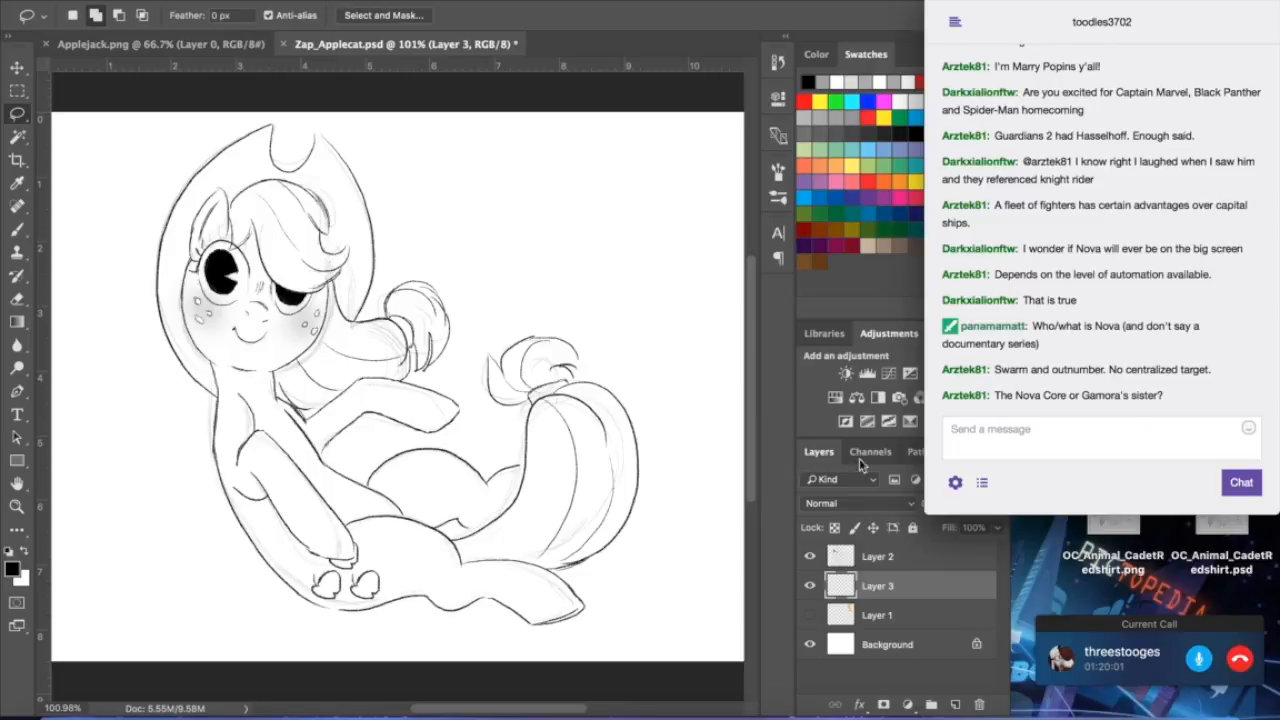
{"action": "left_click", "coordinate": [519, 467]}
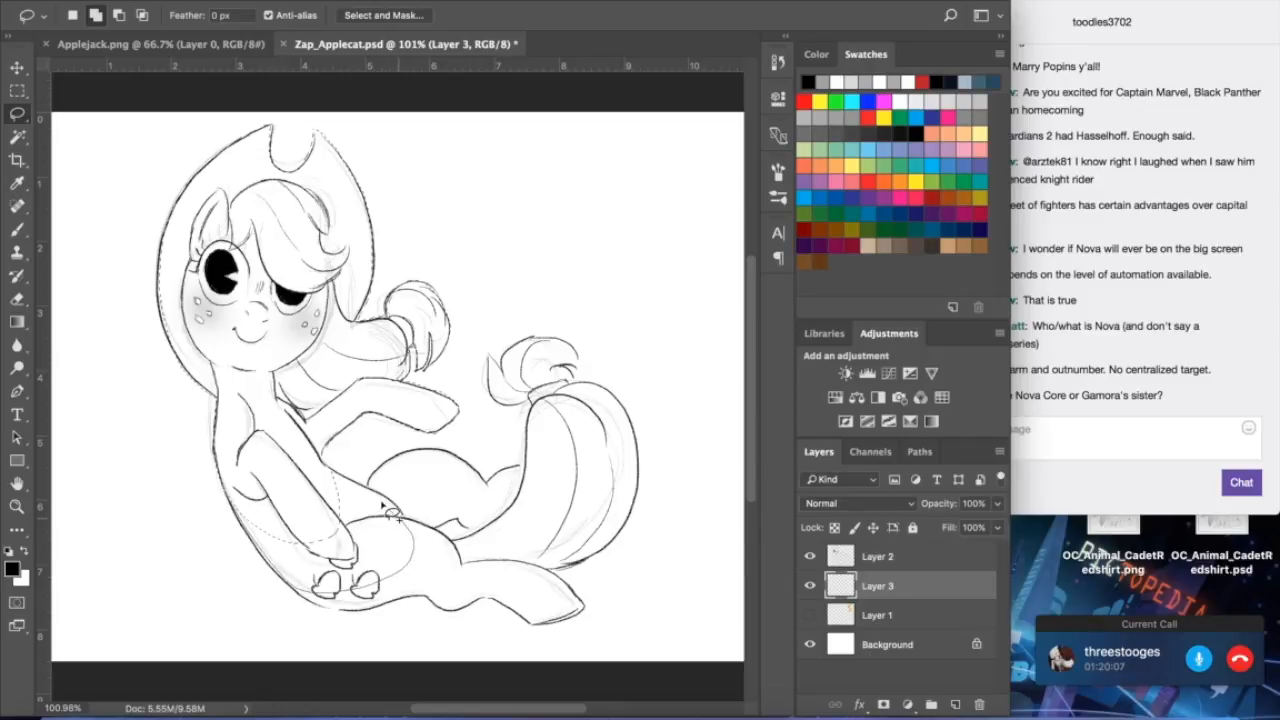
{"action": "left_click", "coordinate": [336, 482]}
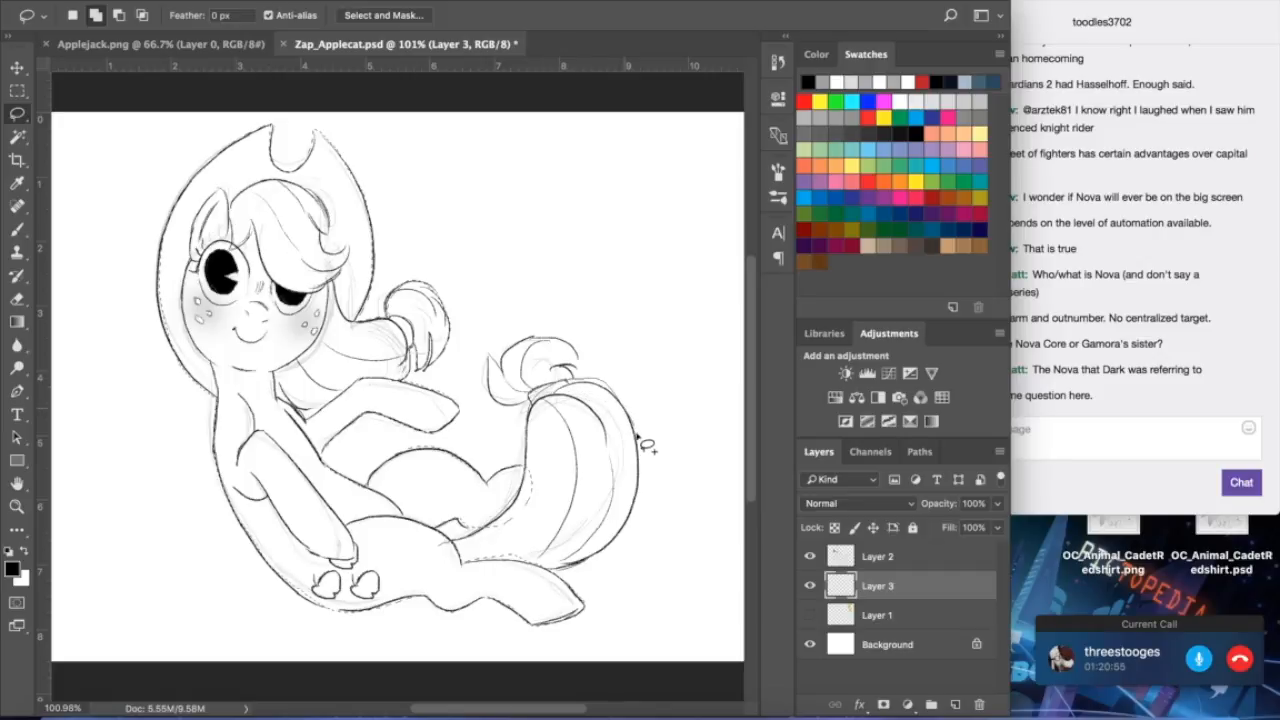
{"action": "left_click_drag", "start_coordinate": [594, 562], "coordinate": [496, 571]}
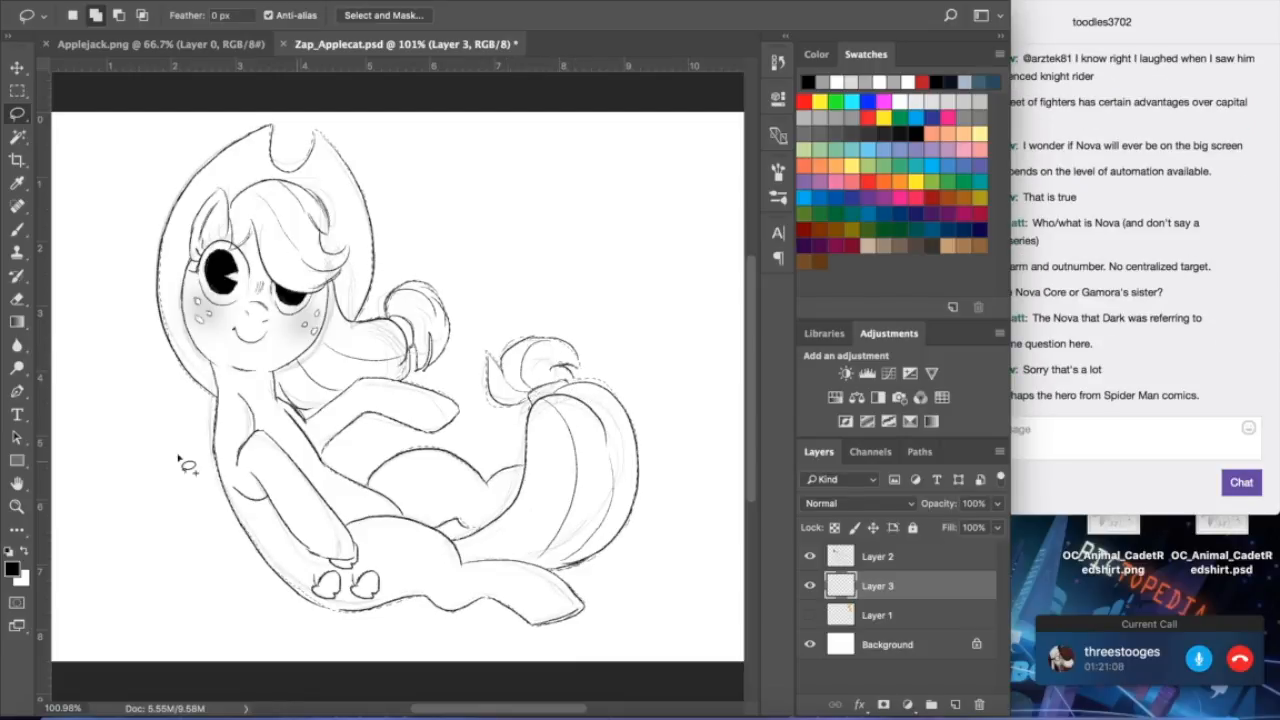
- Fill the pony-shaped selection on Layer 3 with light grey using the Paint Bucket, and deselect it
{"action": "left_click", "coordinate": [16, 321]}
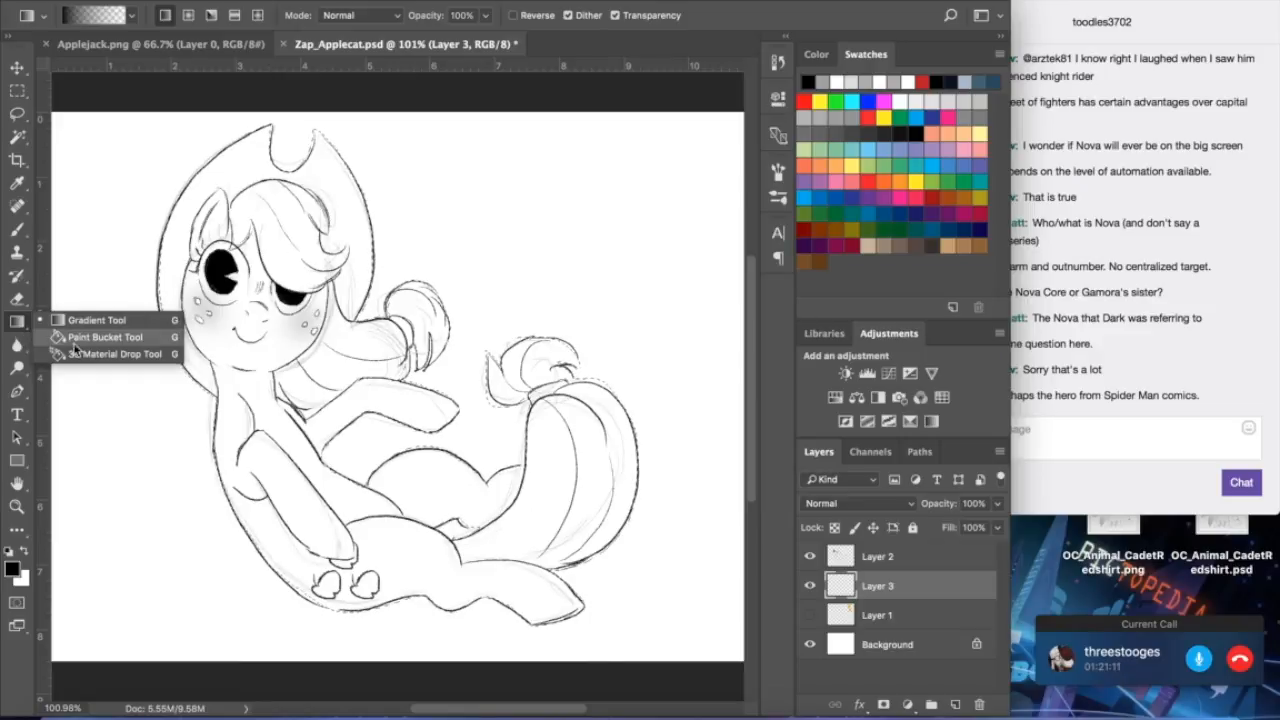
{"action": "left_click", "coordinate": [105, 337]}
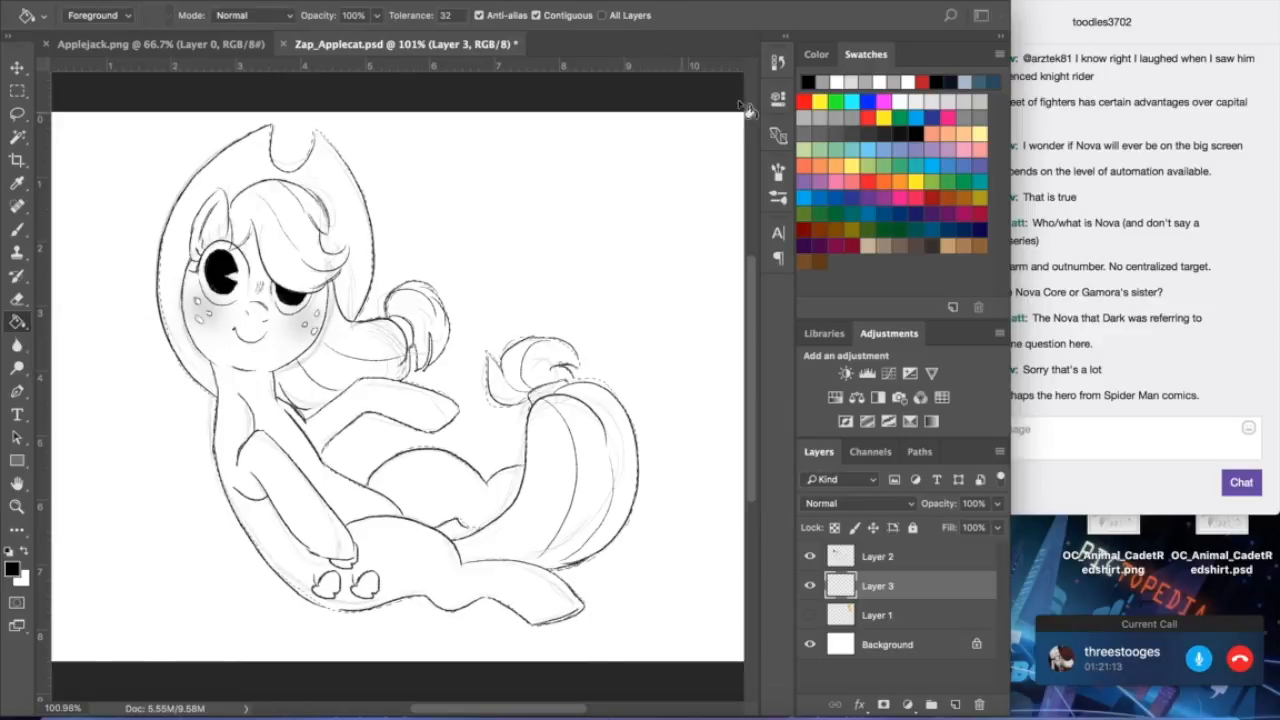
{"action": "left_click", "coordinate": [806, 116]}
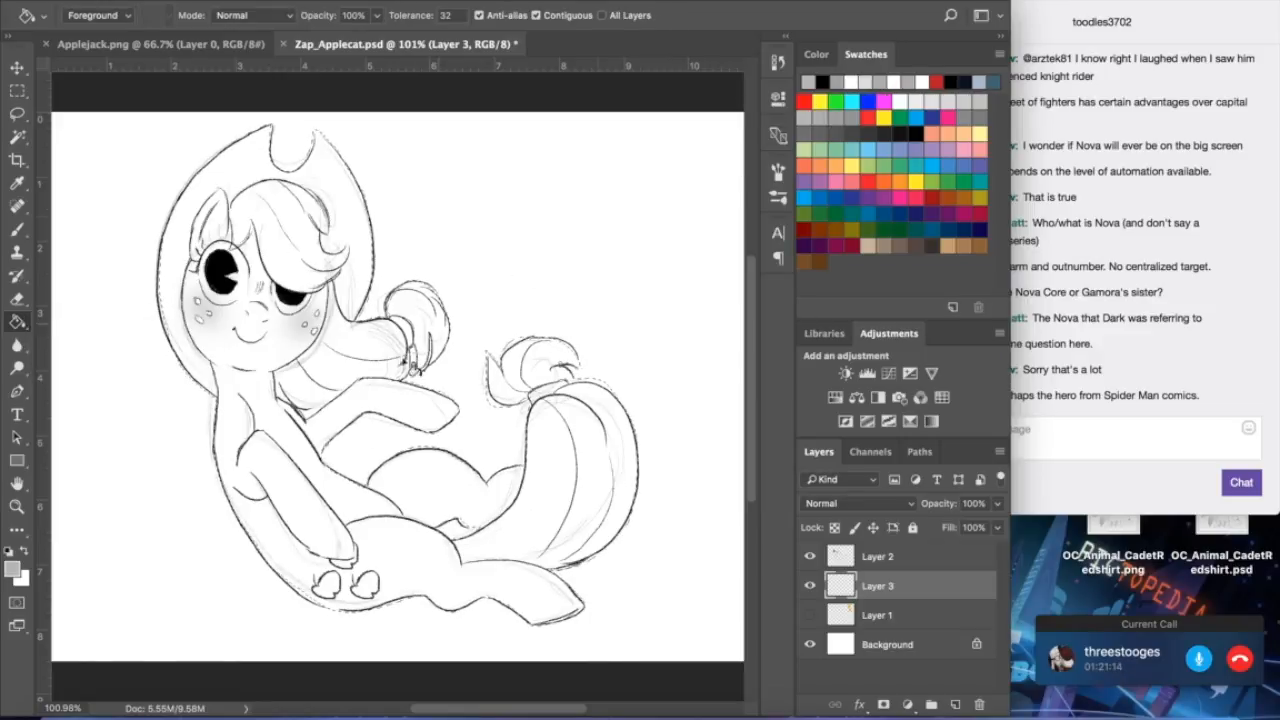
{"action": "left_click", "coordinate": [300, 476]}
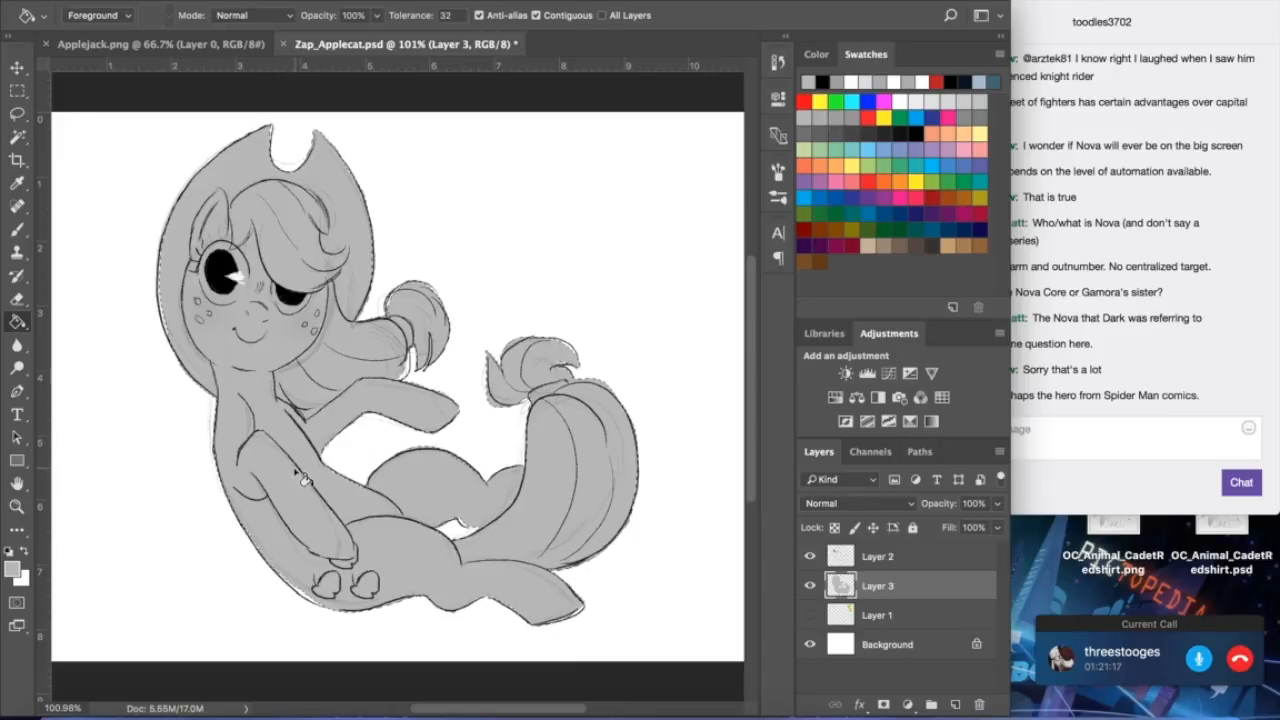
{"action": "left_click", "coordinate": [16, 68]}
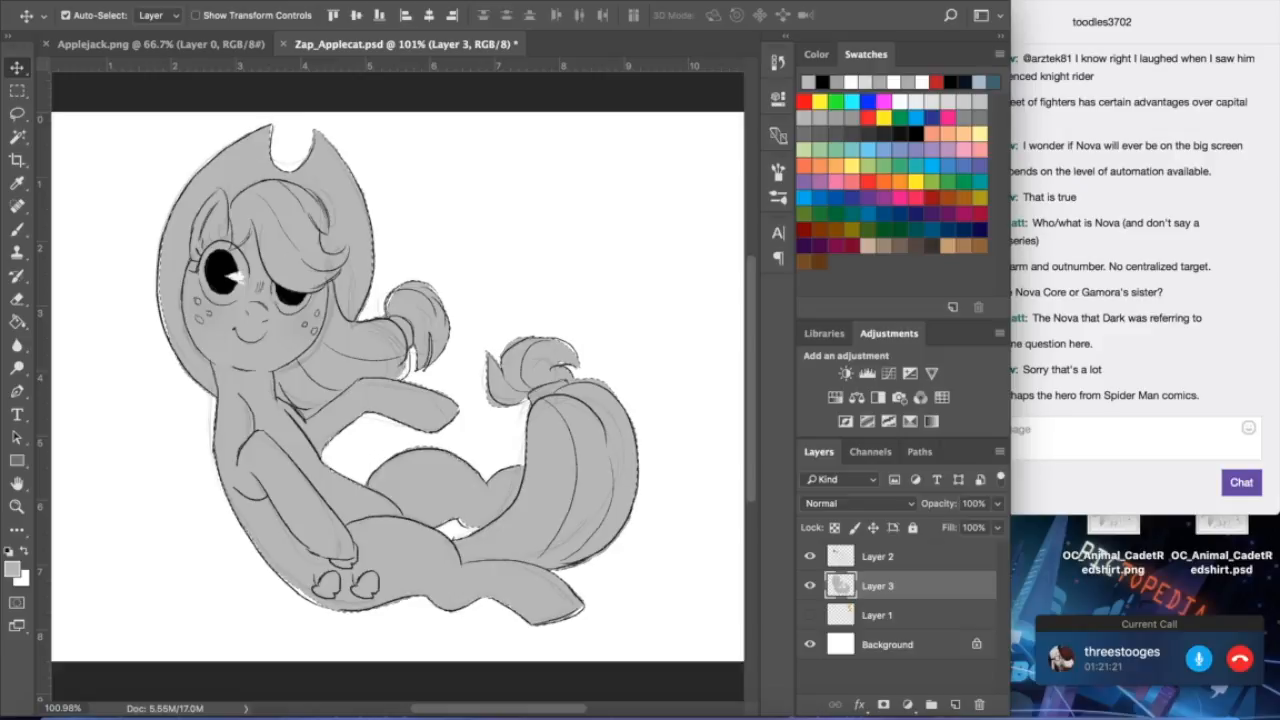
{"action": "left_click", "coordinate": [395, 10]}
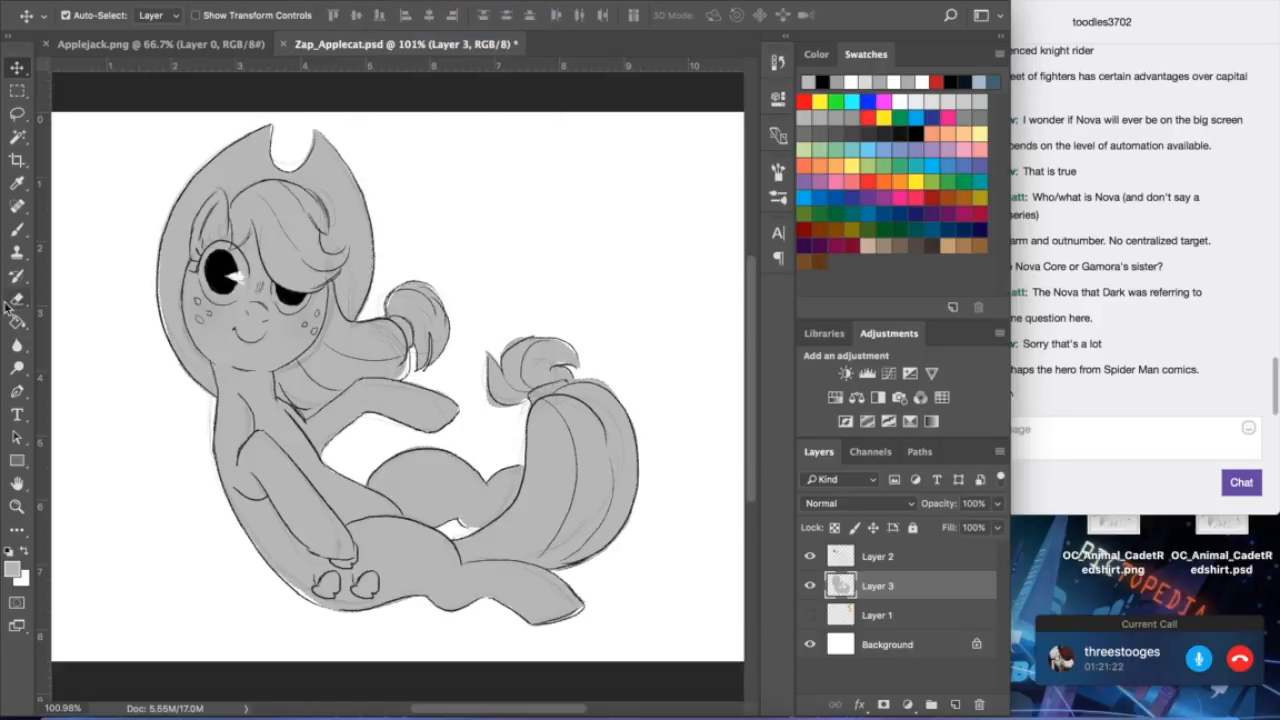
- Erase the grey that spills outside the outlines of the far hind leg and the tail tip
{"action": "left_click", "coordinate": [18, 230]}
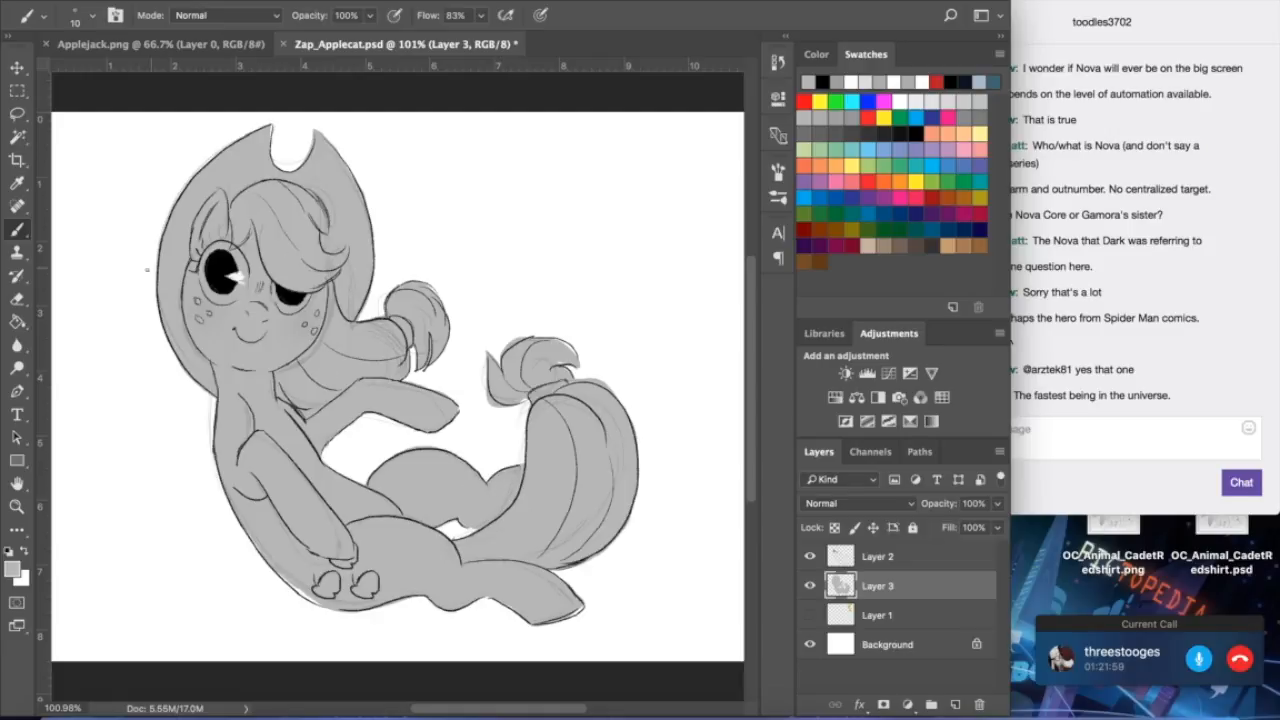
{"action": "key", "text": "e"}
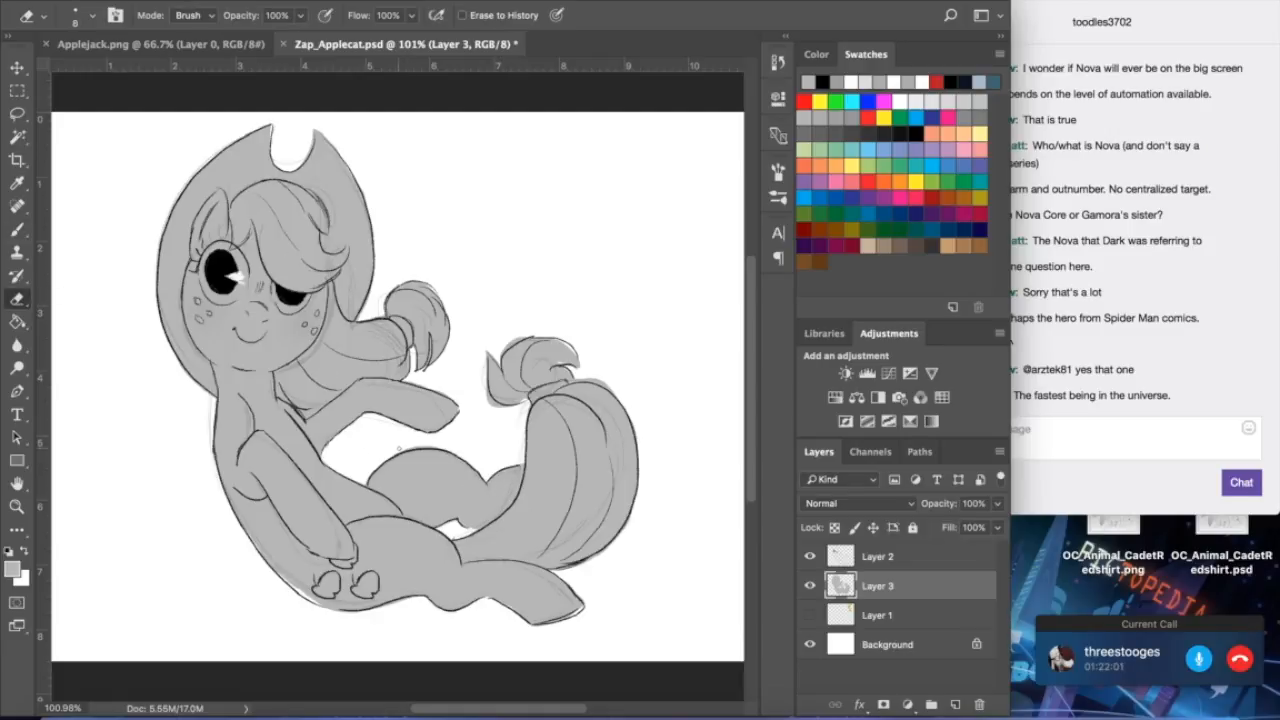
{"action": "left_click_drag", "start_coordinate": [417, 447], "coordinate": [391, 450]}
{"action": "left_click_drag", "start_coordinate": [487, 392], "coordinate": [490, 401]}
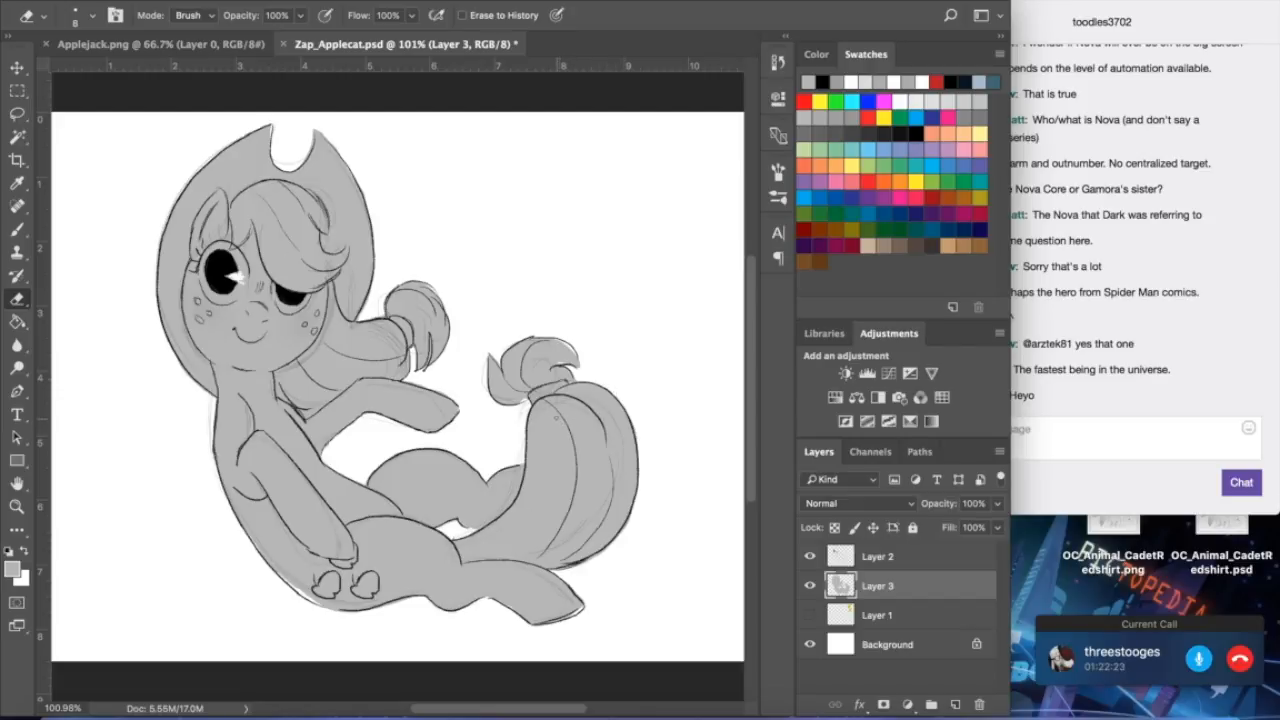
- Touch up the grey fill around the tail tuft with the Brush and clean its edges with the Eraser
{"action": "left_click", "coordinate": [22, 211]}
{"action": "left_click", "coordinate": [12, 237]}
{"action": "left_click", "coordinate": [15, 232]}
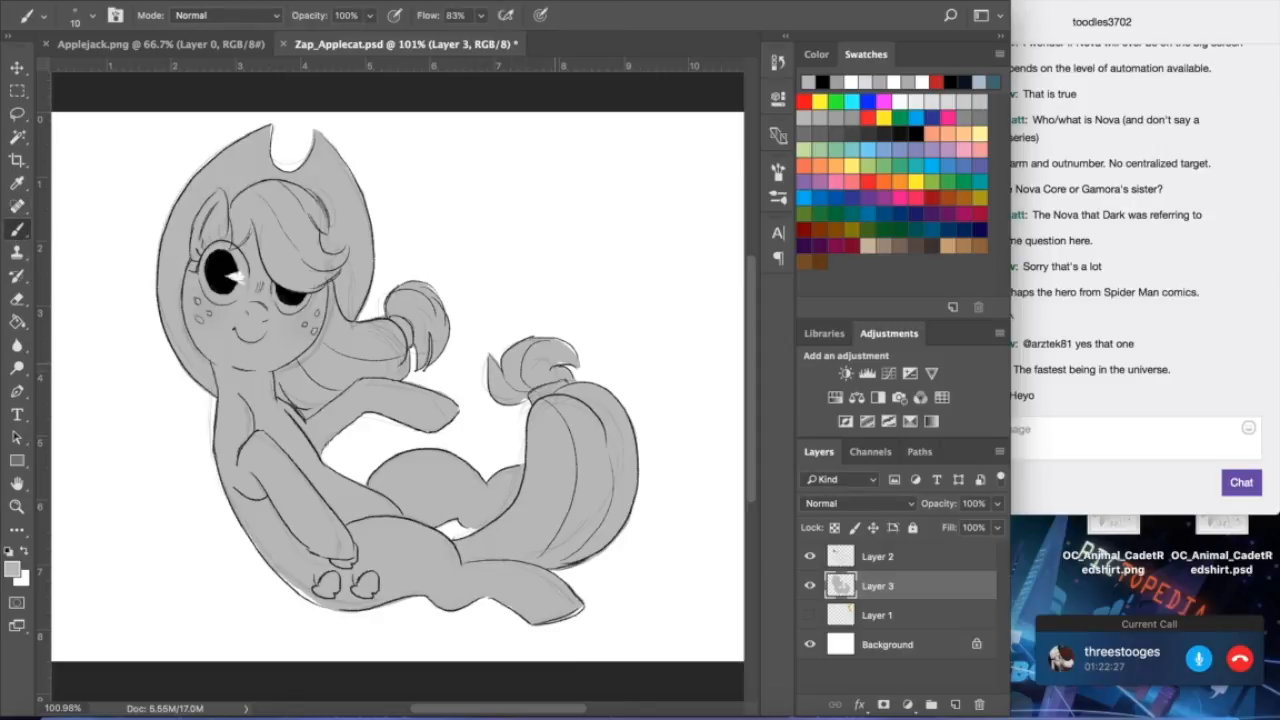
{"action": "mouse_move", "coordinate": [576, 344]}
{"action": "left_mouse_down"}
{"action": "mouse_move", "coordinate": [562, 356]}
{"action": "mouse_move", "coordinate": [553, 343]}
{"action": "left_mouse_up"}
{"action": "left_click", "coordinate": [20, 301]}
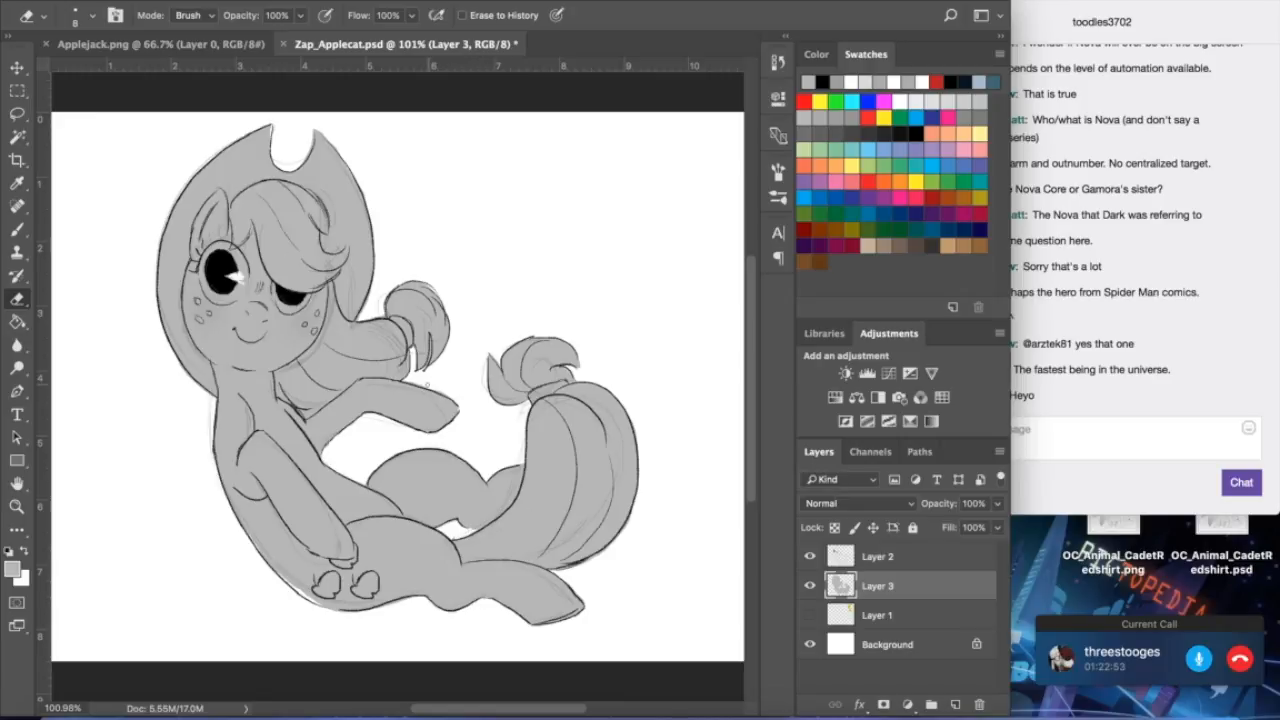
- Nudge the grey silhouette on Layer 3 left and down in small steps so it sits offset behind the line art
{"action": "left_click", "coordinate": [17, 67]}
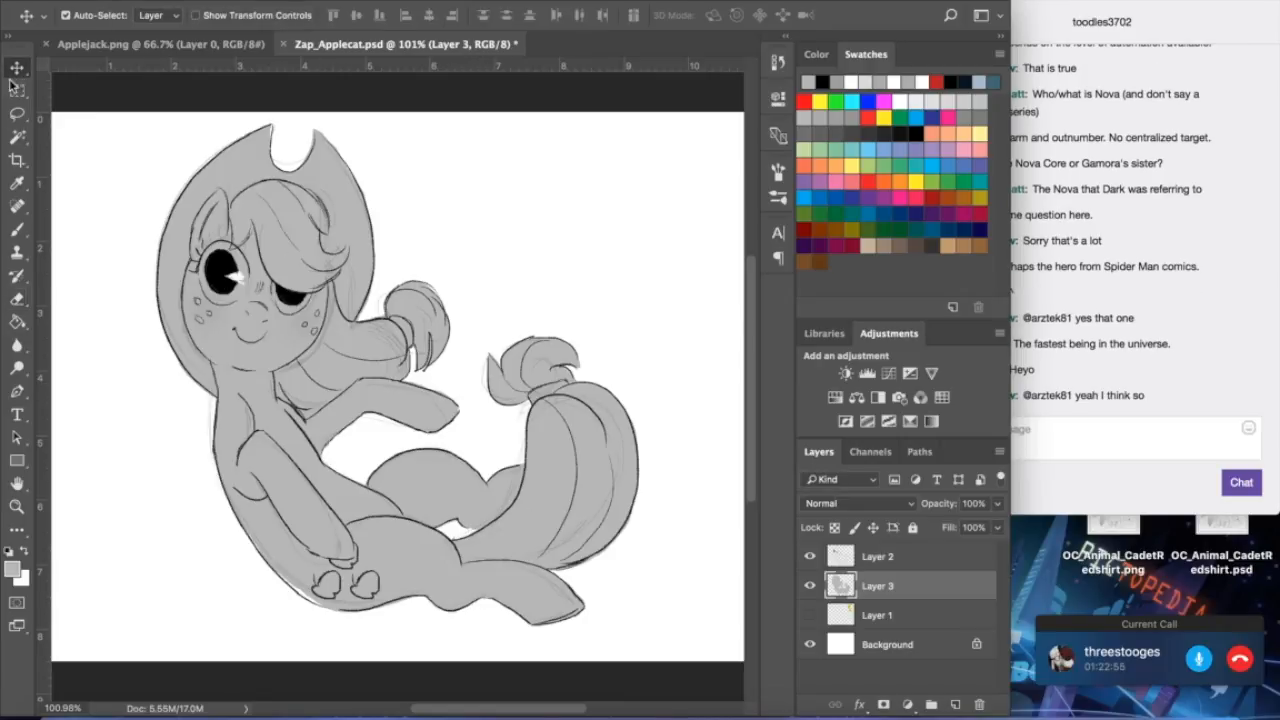
{"action": "key", "text": "Left"}
{"action": "key", "text": "Left"}
{"action": "key", "text": "Left"}
{"action": "key", "text": "Left"}
{"action": "key", "text": "Left"}
{"action": "key", "text": "Left"}
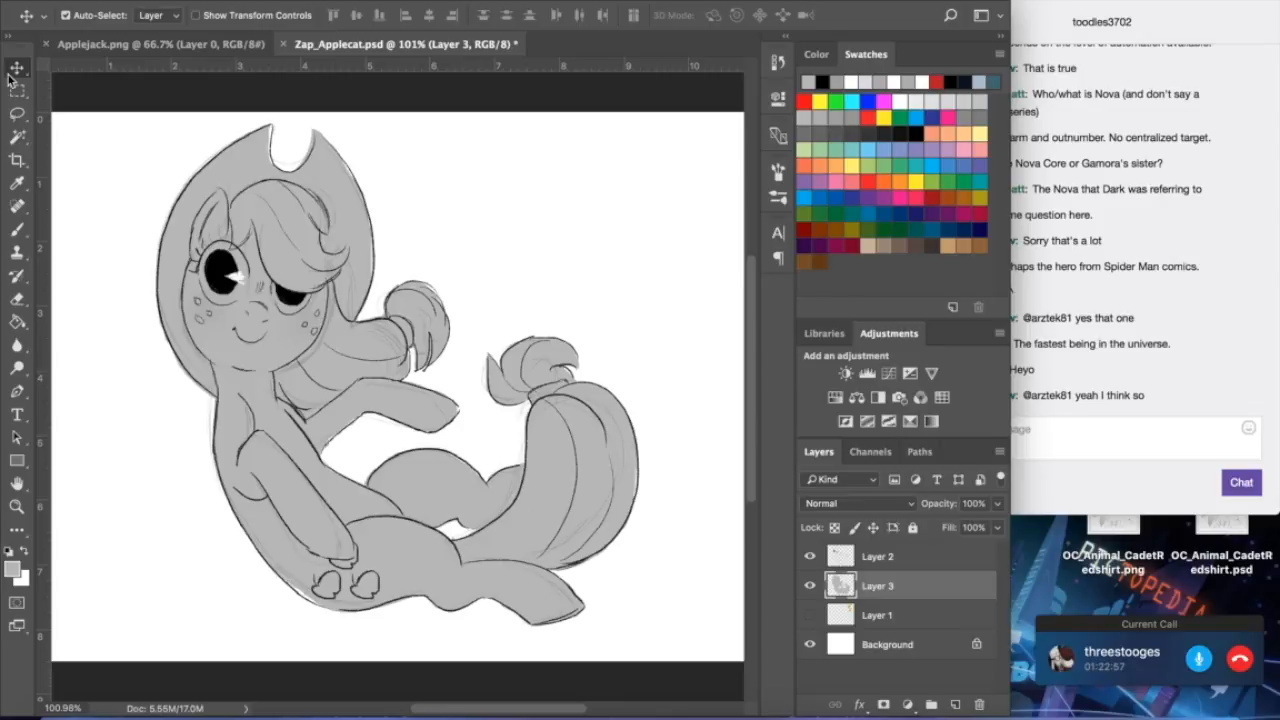
{"action": "key", "text": "Left"}
{"action": "key", "text": "Left"}
{"action": "key", "text": "Left"}
{"action": "key", "text": "Left"}
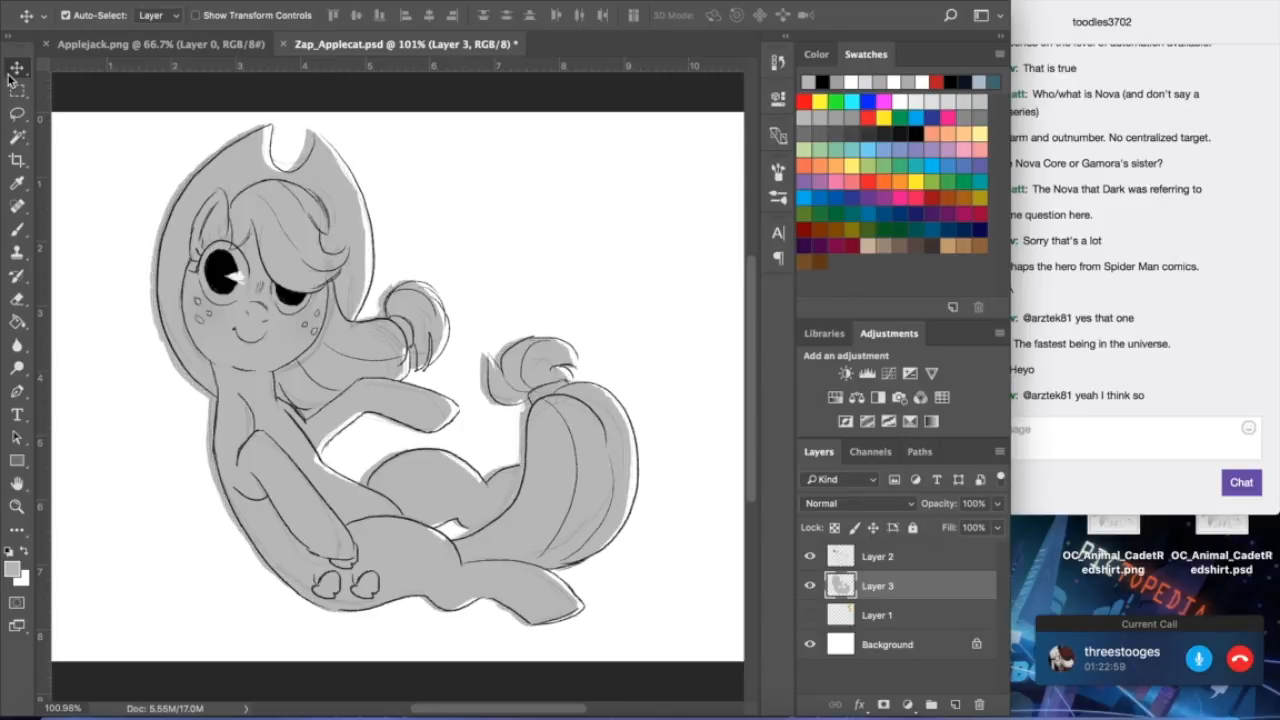
{"action": "key", "text": "Down"}
{"action": "key", "text": "Down"}
{"action": "key", "text": "Down"}
{"action": "key", "text": "Down"}
{"action": "key", "text": "Down"}
{"action": "key", "text": "Down"}
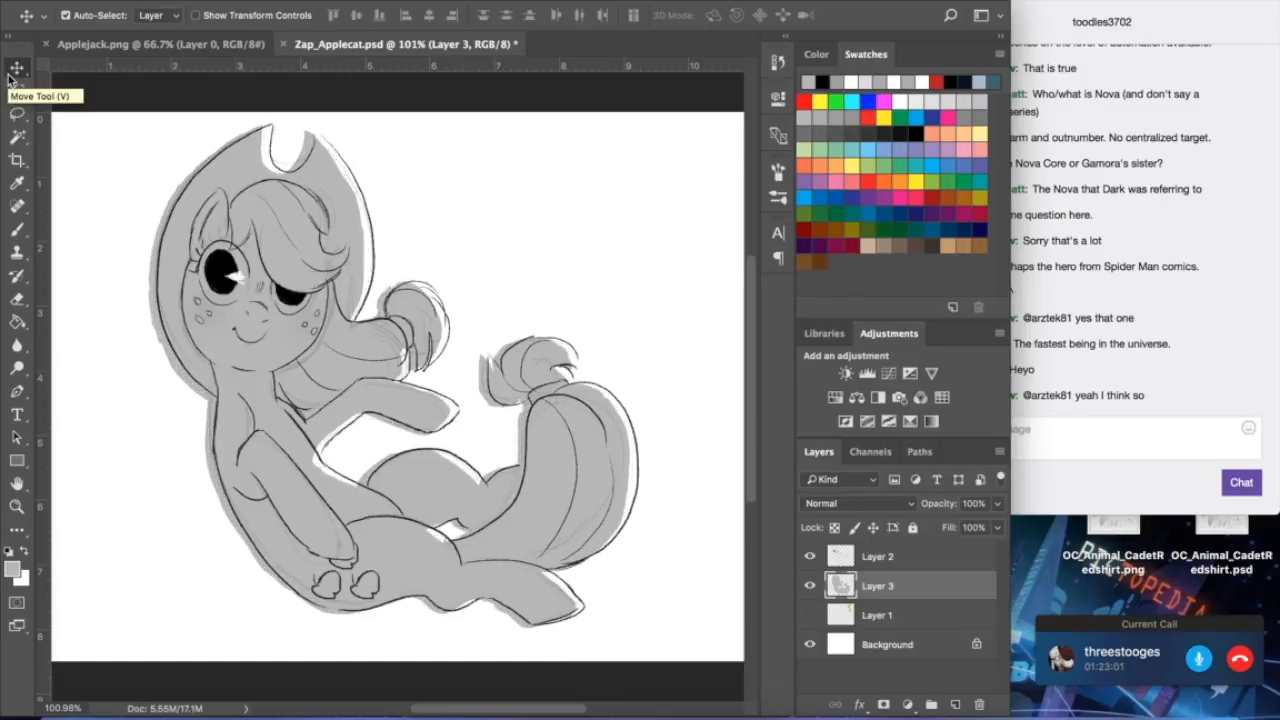
{"action": "key", "text": "Down"}
{"action": "key", "text": "Down"}
{"action": "key", "text": "Down"}
{"action": "key", "text": "Down"}
{"action": "key", "text": "Down"}
{"action": "key", "text": "Down"}
{"action": "key", "text": "Down"}
{"action": "key", "text": "Down"}
{"action": "key", "text": "Down"}
{"action": "key", "text": "Down"}
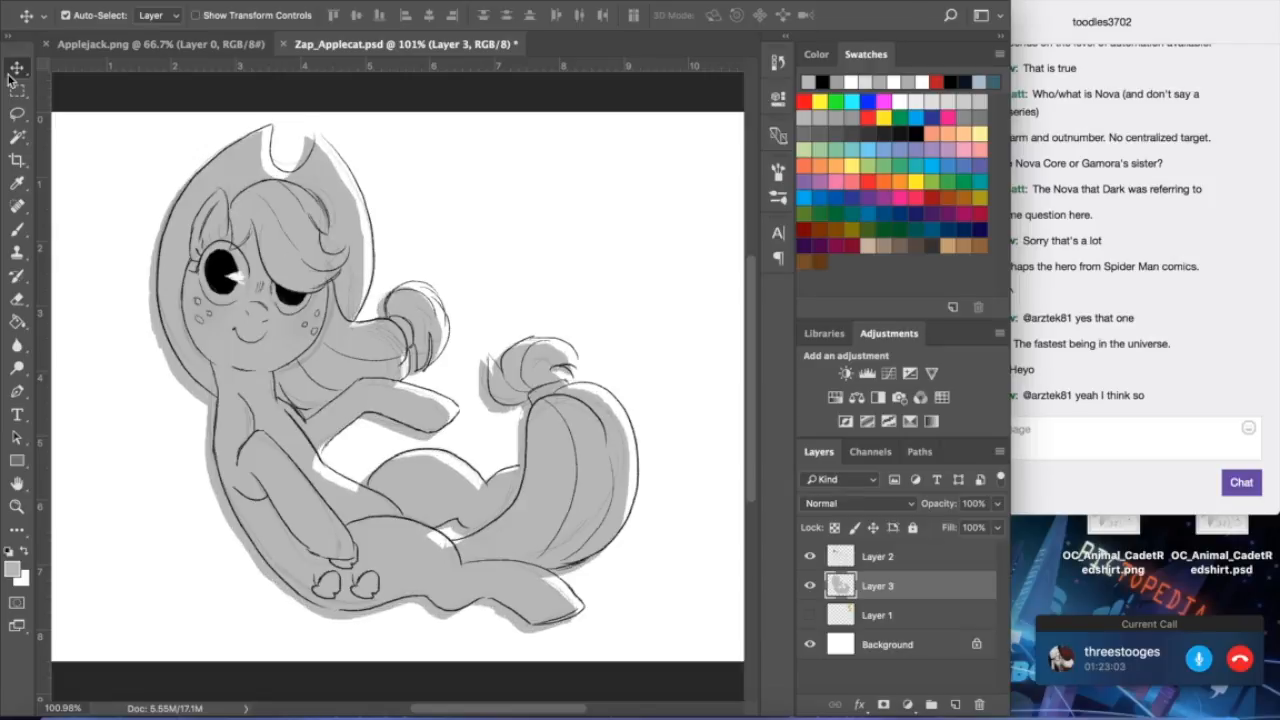
{"action": "key", "text": "Down"}
{"action": "key", "text": "Left"}
{"action": "key", "text": "Left"}
{"action": "key", "text": "Left"}
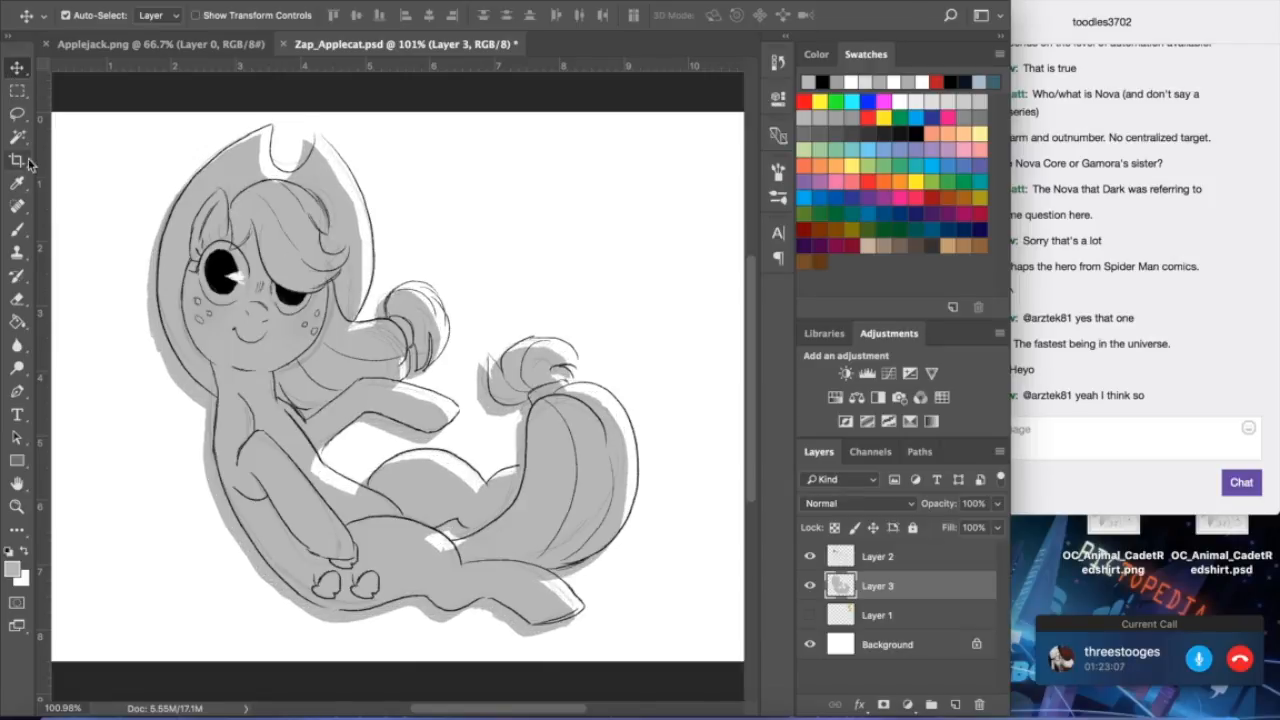
- Lasso the hat, head and mane along their outlines, delete the grey inside on Layer 3, and deselect
{"action": "left_click", "coordinate": [17, 228]}
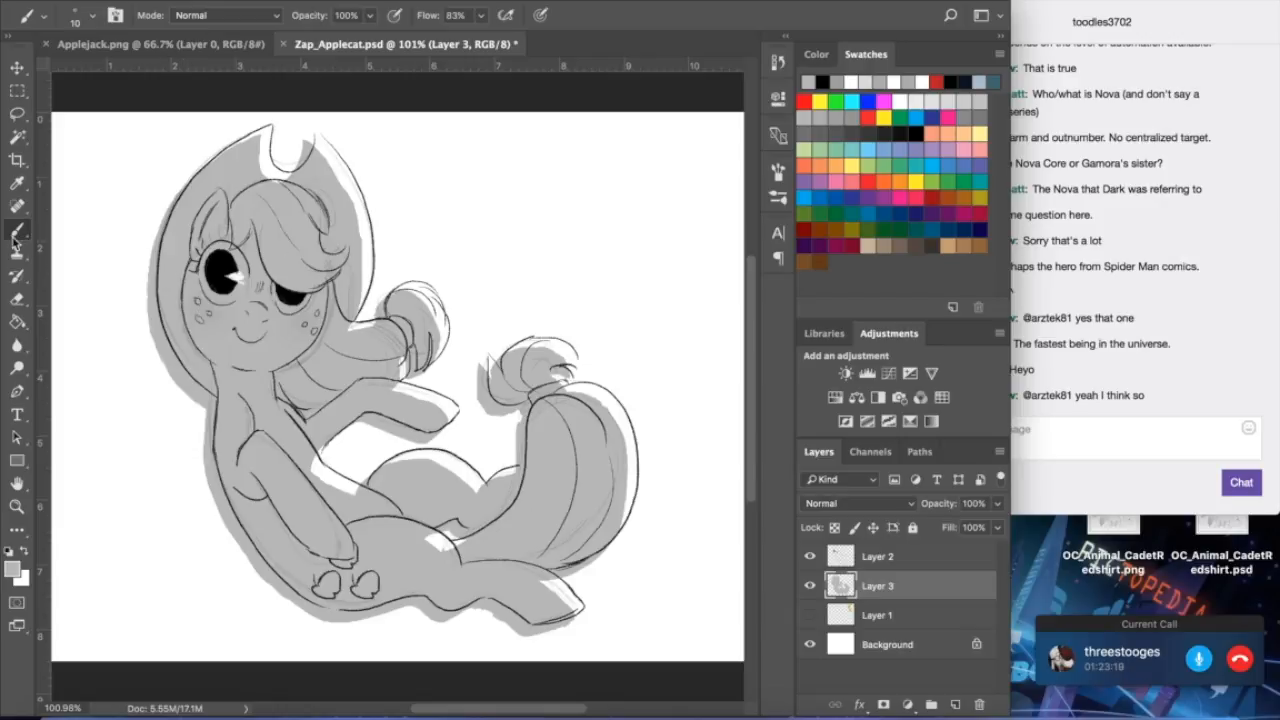
{"action": "left_click", "coordinate": [17, 113]}
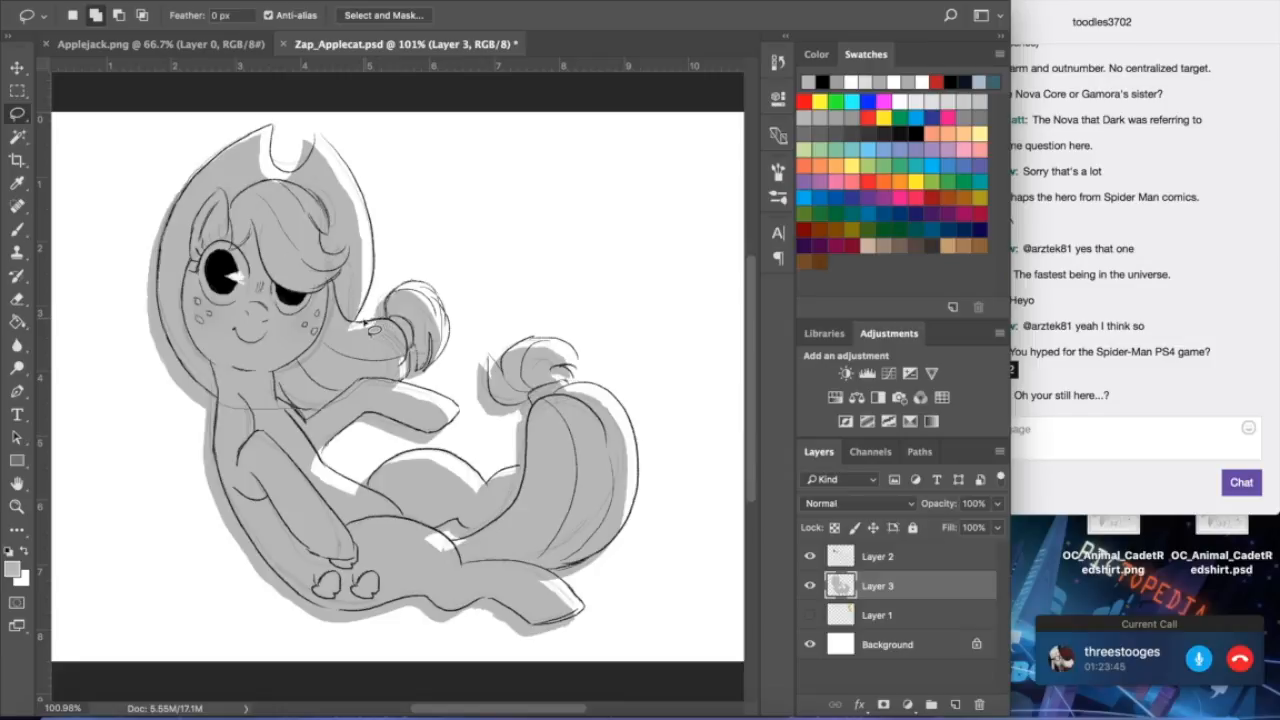
{"action": "mouse_move", "coordinate": [366, 232]}
{"action": "left_mouse_down"}
{"action": "mouse_move", "coordinate": [367, 150]}
{"action": "mouse_move", "coordinate": [250, 121]}
{"action": "mouse_move", "coordinate": [219, 146]}
{"action": "mouse_move", "coordinate": [210, 174]}
{"action": "mouse_move", "coordinate": [300, 406]}
{"action": "left_mouse_up"}
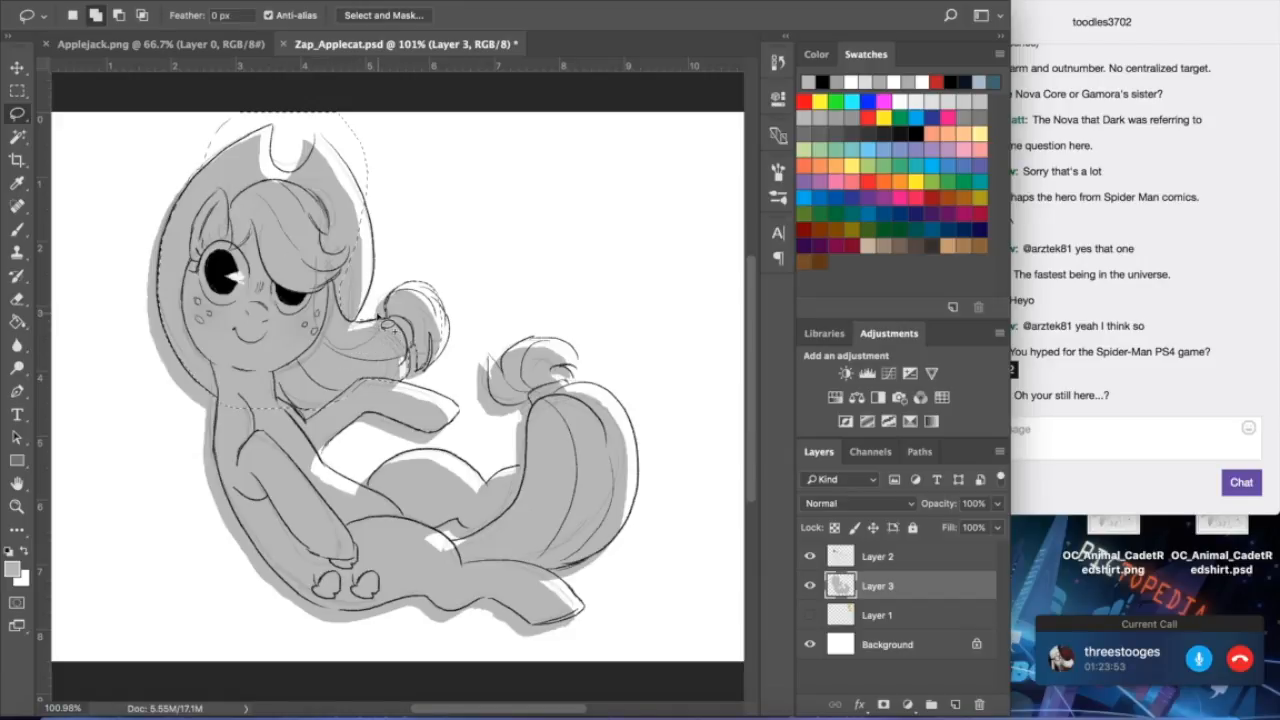
{"action": "mouse_move", "coordinate": [386, 330]}
{"action": "left_mouse_down"}
{"action": "mouse_move", "coordinate": [400, 206]}
{"action": "mouse_move", "coordinate": [346, 152]}
{"action": "left_mouse_up"}
{"action": "key", "text": "Delete"}
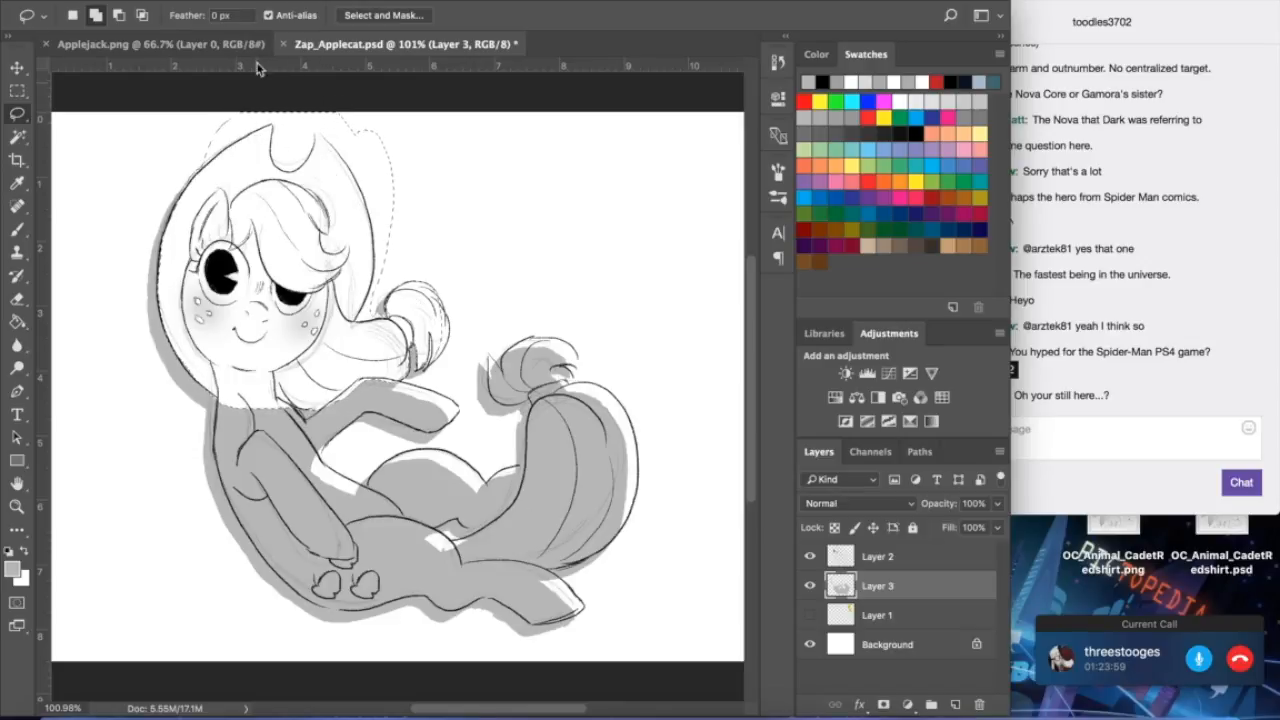
{"action": "left_click", "coordinate": [383, 2]}
{"action": "left_click", "coordinate": [385, 14]}
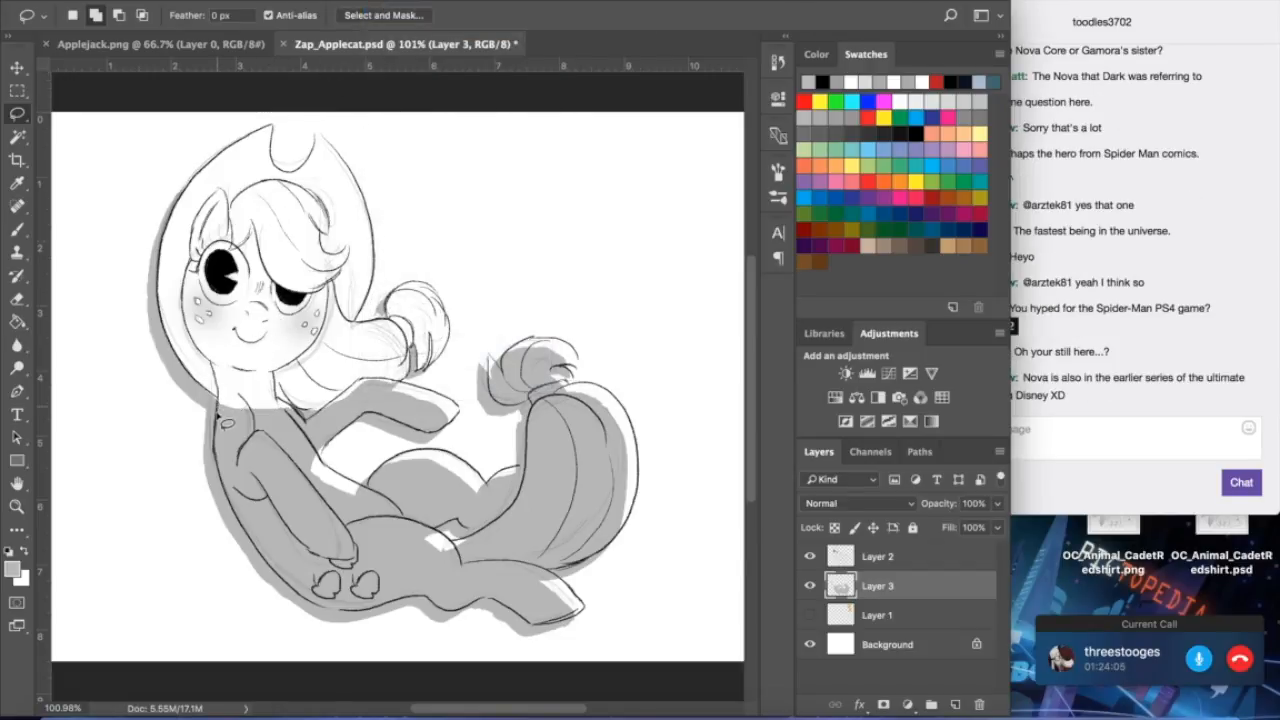
- Lasso the neck, chest and forelegs along their outlines, delete the grey inside on Layer 3, and deselect
{"action": "mouse_move", "coordinate": [225, 448]}
{"action": "left_mouse_down"}
{"action": "mouse_move", "coordinate": [233, 486]}
{"action": "mouse_move", "coordinate": [301, 537]}
{"action": "mouse_move", "coordinate": [345, 513]}
{"action": "mouse_move", "coordinate": [328, 456]}
{"action": "mouse_move", "coordinate": [358, 431]}
{"action": "mouse_move", "coordinate": [376, 421]}
{"action": "mouse_move", "coordinate": [458, 435]}
{"action": "mouse_move", "coordinate": [457, 415]}
{"action": "mouse_move", "coordinate": [378, 384]}
{"action": "mouse_move", "coordinate": [252, 376]}
{"action": "mouse_move", "coordinate": [236, 398]}
{"action": "left_mouse_up"}
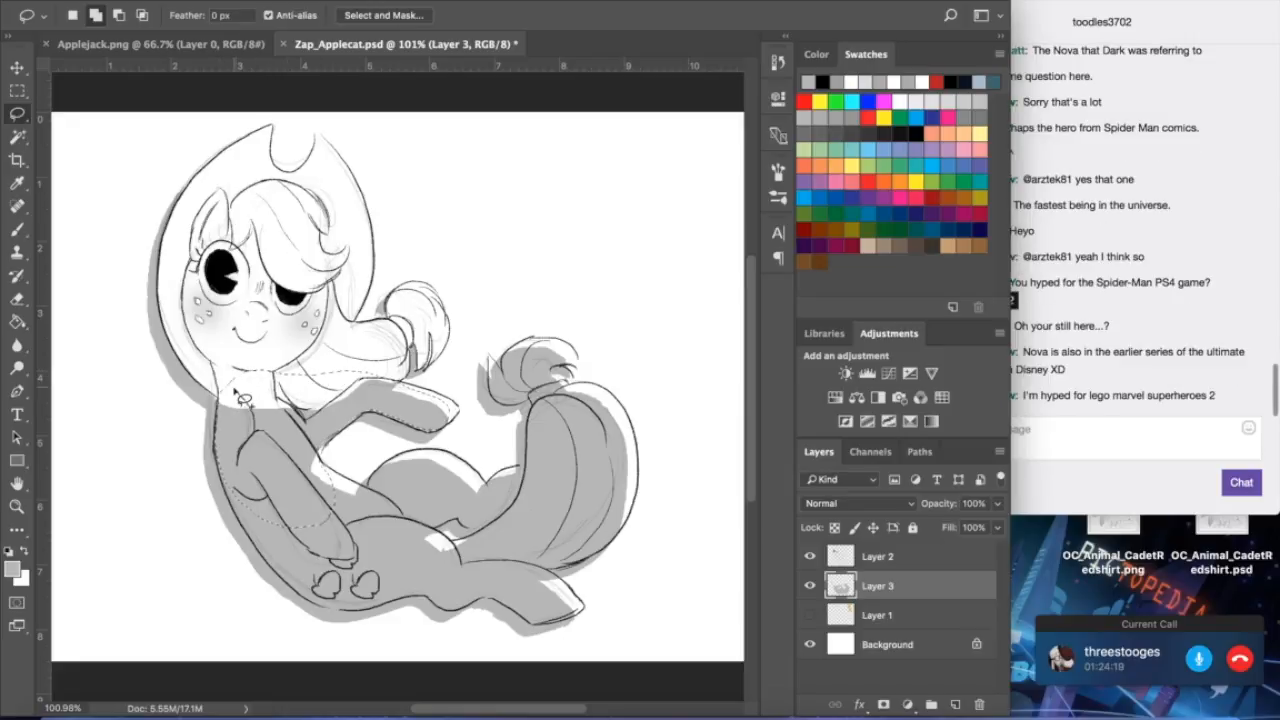
{"action": "key", "text": "Delete"}
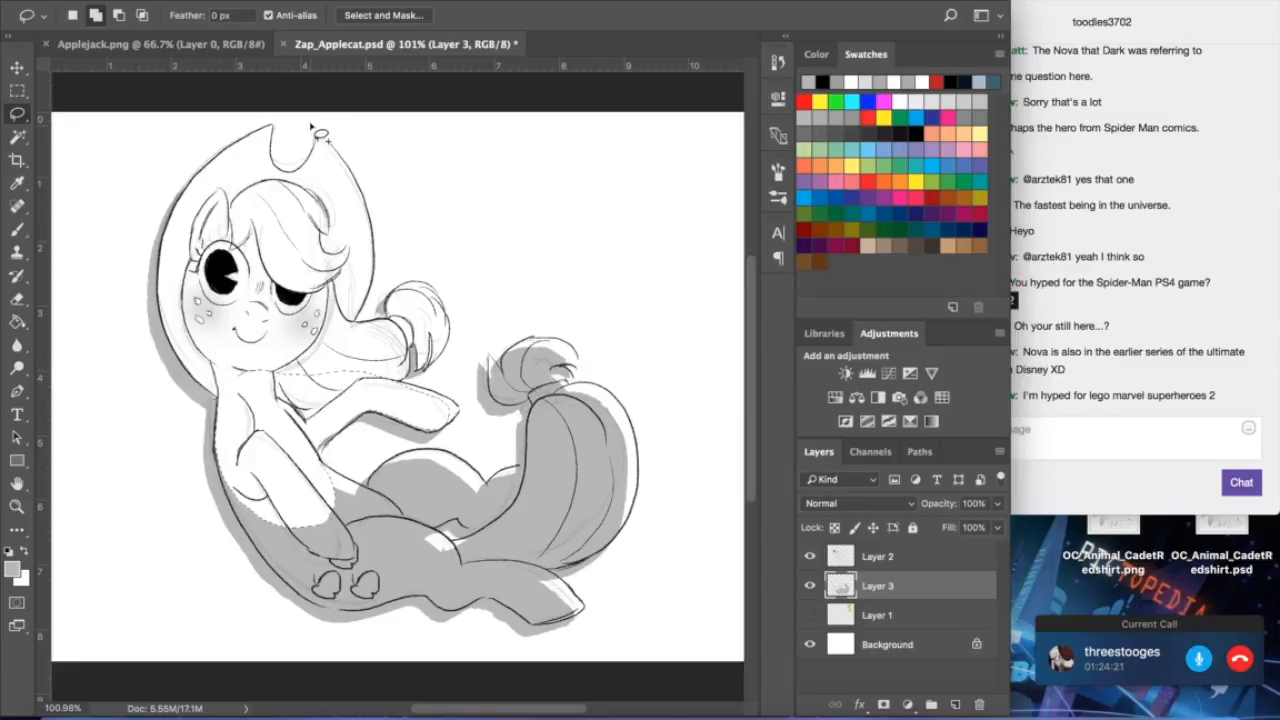
{"action": "left_click", "coordinate": [384, 0]}
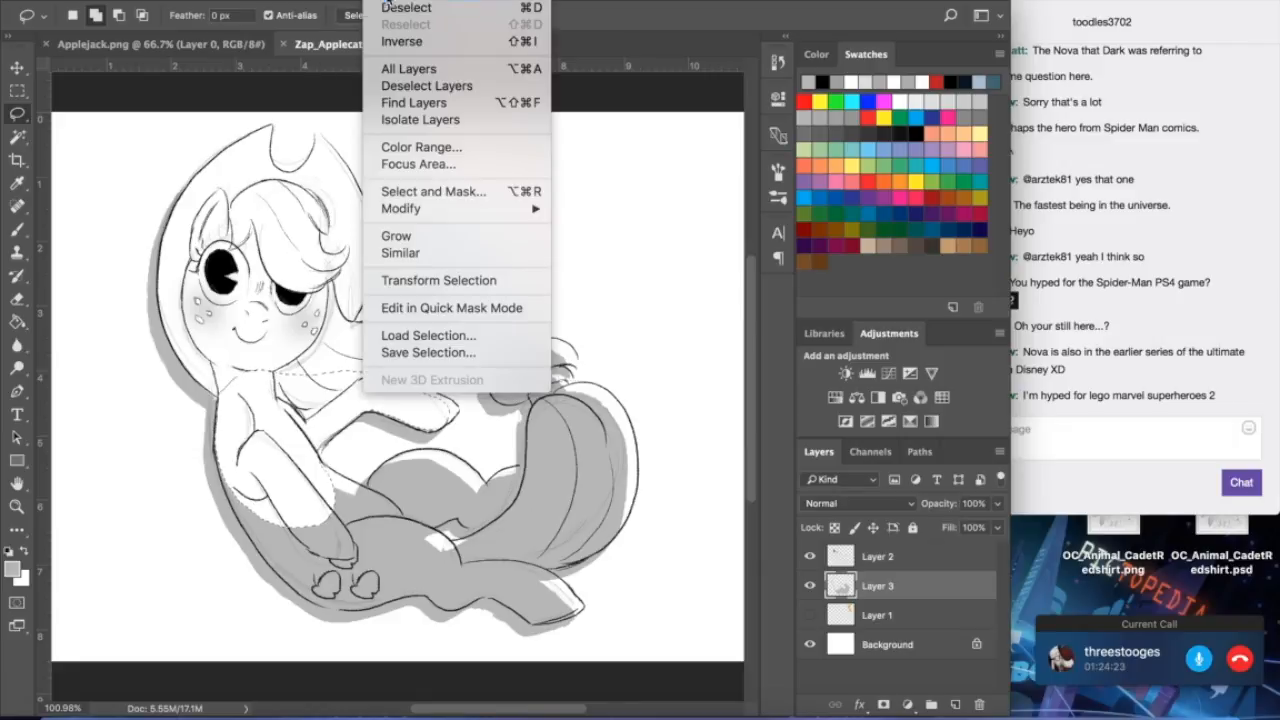
{"action": "left_click", "coordinate": [395, 41]}
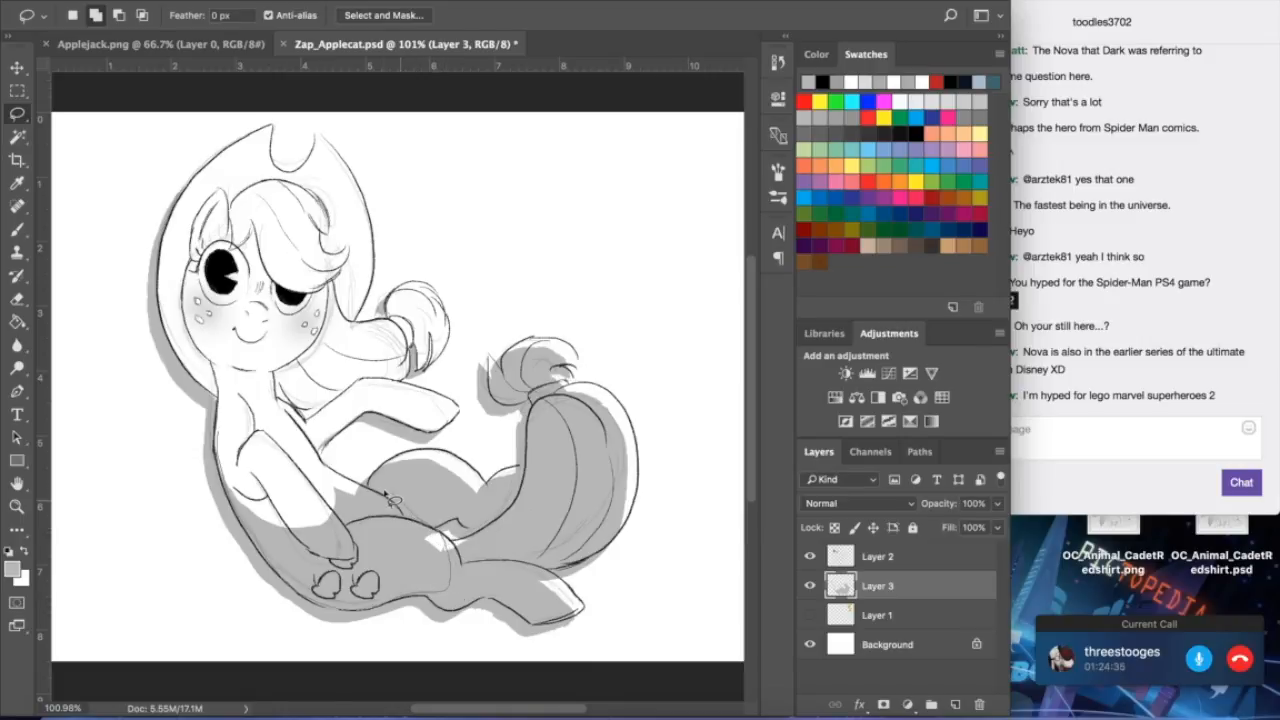
- Lasso the belly, back and near haunch inside the line art, delete the grey there on Layer 3, and deselect
{"action": "mouse_move", "coordinate": [362, 490]}
{"action": "left_mouse_down"}
{"action": "mouse_move", "coordinate": [313, 480]}
{"action": "mouse_move", "coordinate": [266, 485]}
{"action": "left_mouse_up"}
{"action": "key", "text": "Delete"}
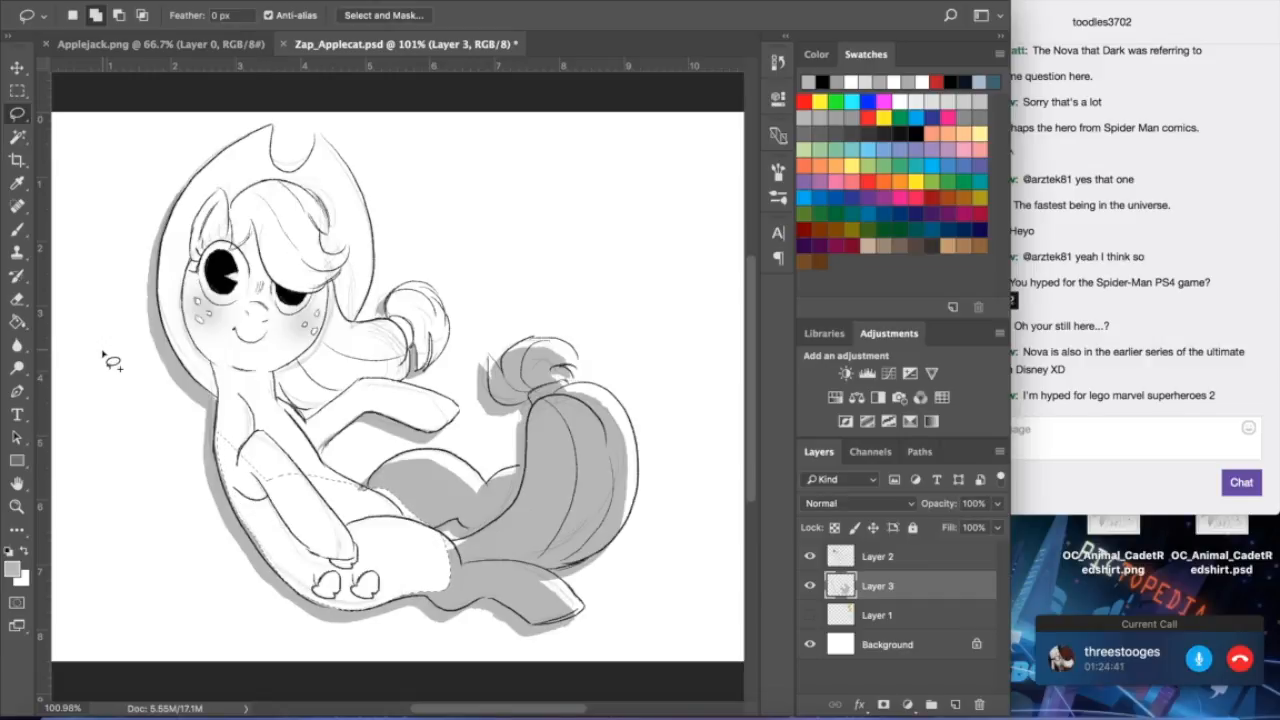
{"action": "left_click", "coordinate": [386, 0]}
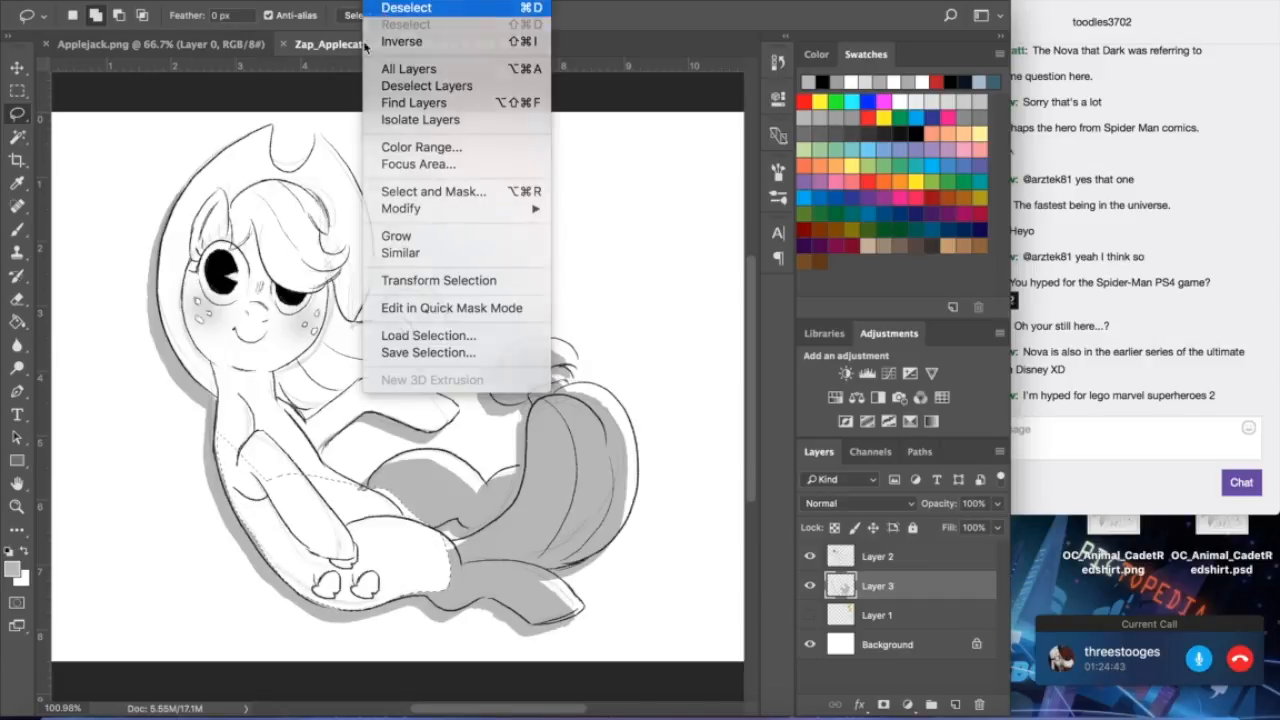
{"action": "left_click", "coordinate": [406, 7]}
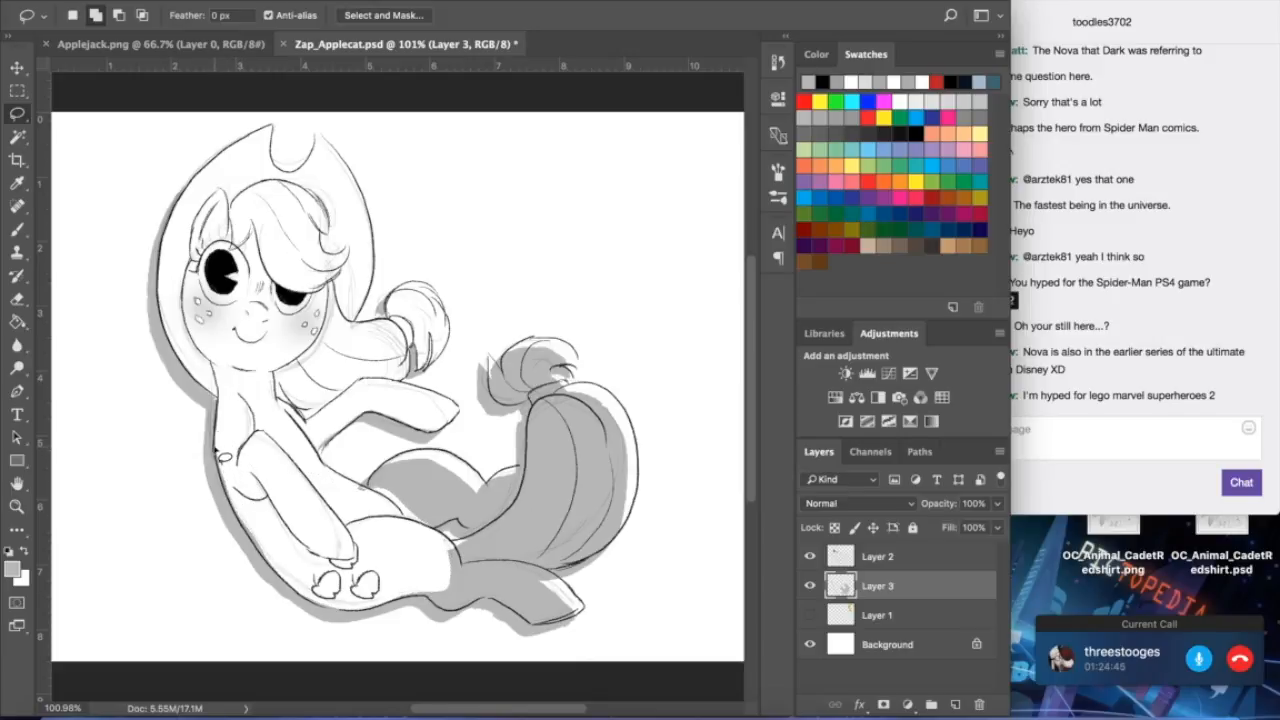
- Lasso the leftover grey along the inner back edge and inside the near hind leg, delete it, and deselect
{"action": "mouse_move", "coordinate": [238, 521]}
{"action": "left_mouse_down"}
{"action": "mouse_move", "coordinate": [284, 555]}
{"action": "mouse_move", "coordinate": [260, 495]}
{"action": "left_mouse_up"}
{"action": "left_click_drag", "start_coordinate": [470, 558], "coordinate": [405, 590]}
{"action": "key", "text": "Delete"}
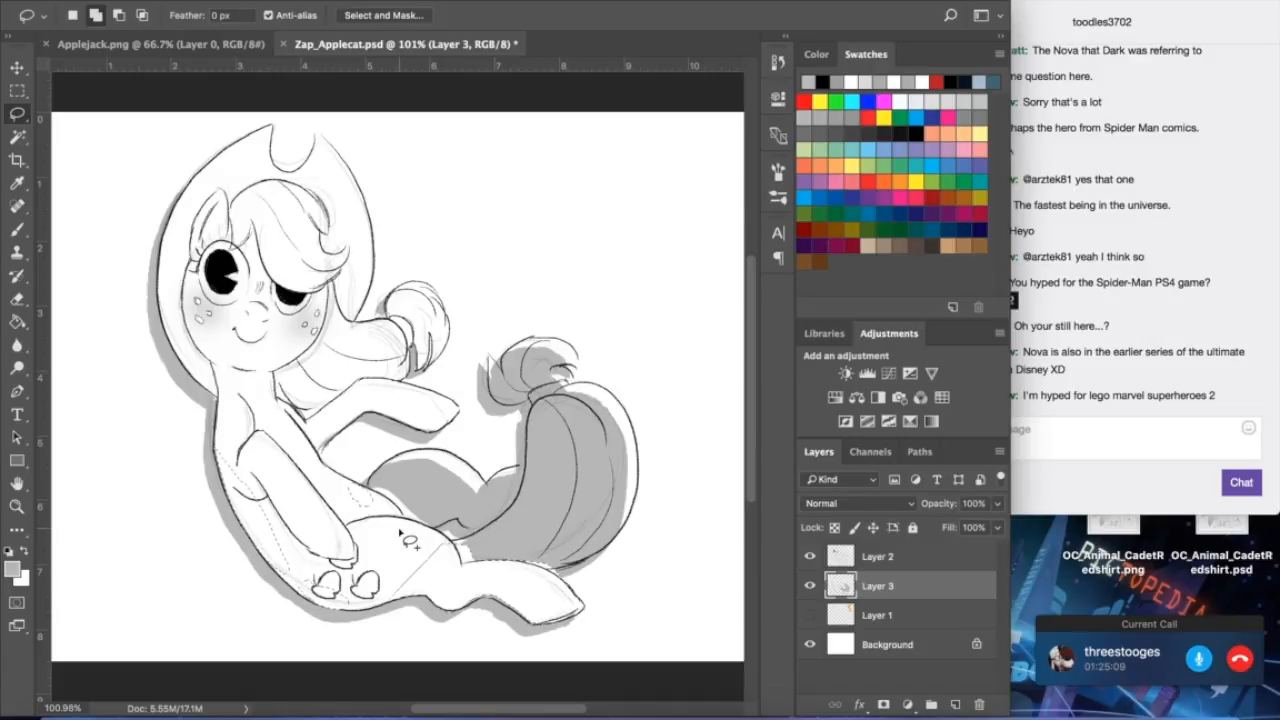
{"action": "left_click", "coordinate": [380, 1]}
{"action": "left_click", "coordinate": [383, 7]}
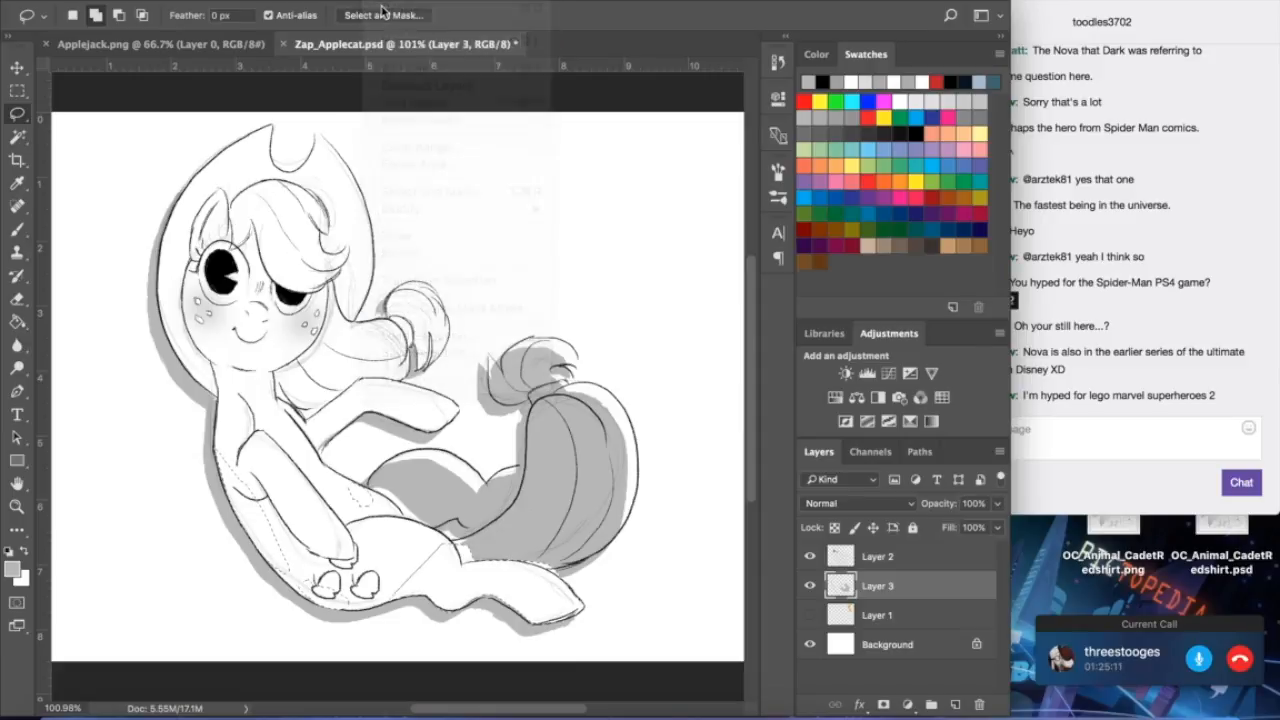
{"action": "left_click", "coordinate": [380, 2]}
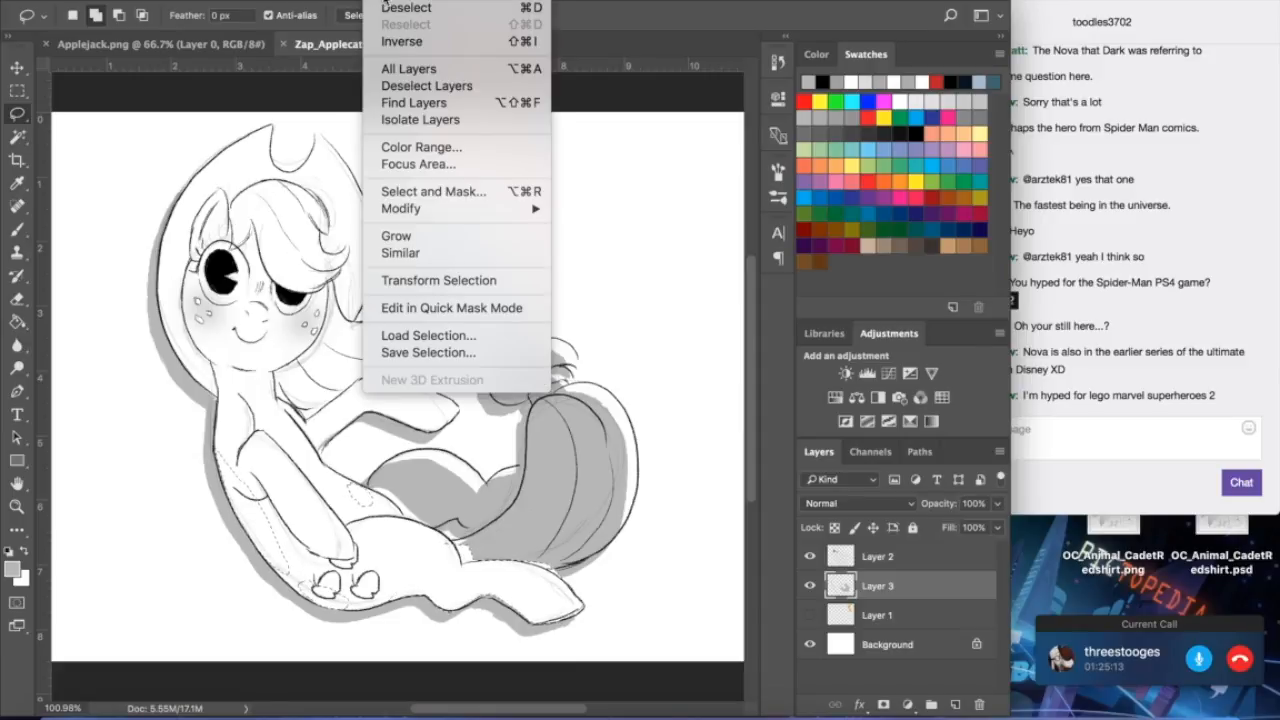
{"action": "left_click", "coordinate": [386, 6]}
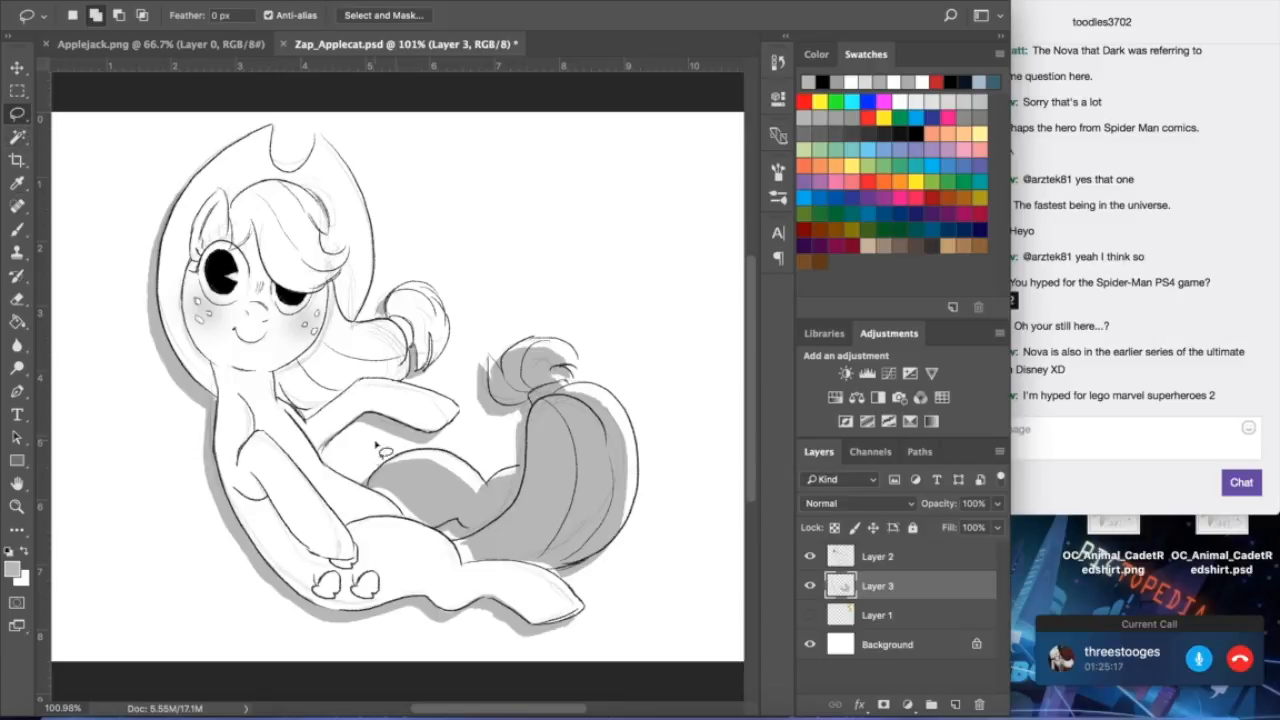
- Lasso the far hind leg along its outline, delete the grey inside on Layer 3, and deselect
{"action": "mouse_move", "coordinate": [380, 483]}
{"action": "left_mouse_down"}
{"action": "mouse_move", "coordinate": [396, 526]}
{"action": "mouse_move", "coordinate": [444, 538]}
{"action": "mouse_move", "coordinate": [455, 523]}
{"action": "mouse_move", "coordinate": [487, 546]}
{"action": "mouse_move", "coordinate": [525, 533]}
{"action": "mouse_move", "coordinate": [548, 491]}
{"action": "mouse_move", "coordinate": [534, 474]}
{"action": "mouse_move", "coordinate": [498, 491]}
{"action": "mouse_move", "coordinate": [413, 442]}
{"action": "mouse_move", "coordinate": [387, 449]}
{"action": "mouse_move", "coordinate": [380, 484]}
{"action": "left_mouse_up"}
{"action": "key", "text": "Delete"}
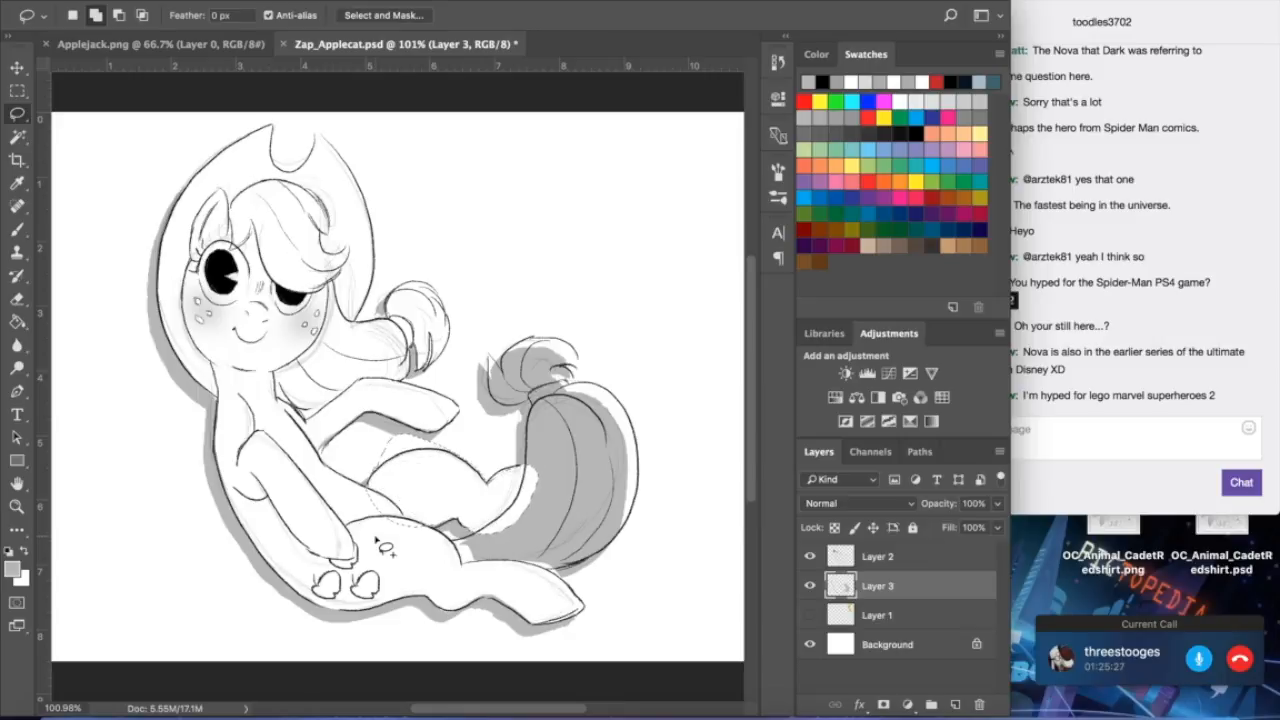
{"action": "left_click", "coordinate": [381, 1]}
{"action": "left_click", "coordinate": [381, 19]}
{"action": "left_click", "coordinate": [385, 1]}
{"action": "left_click", "coordinate": [390, 8]}
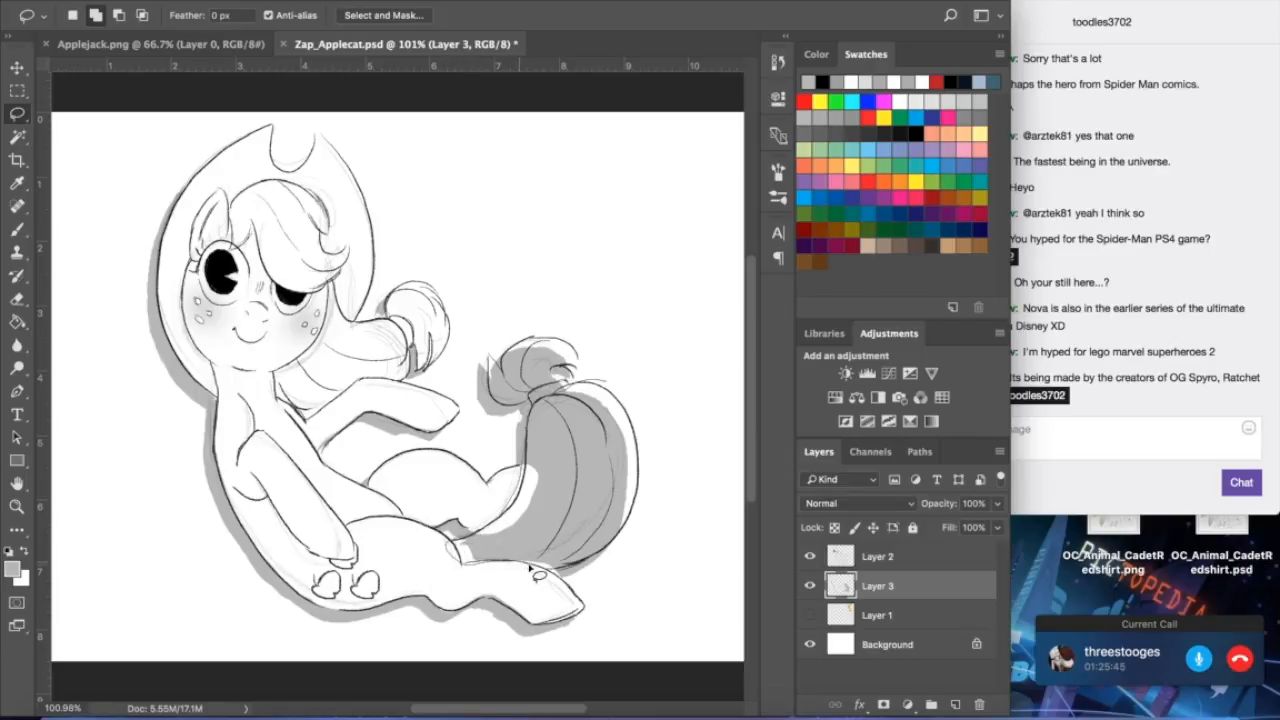
- Lasso the main part of the tail below its tie, delete the grey inside on Layer 3, and deselect
{"action": "mouse_move", "coordinate": [584, 574]}
{"action": "left_mouse_down"}
{"action": "mouse_move", "coordinate": [610, 560]}
{"action": "mouse_move", "coordinate": [655, 415]}
{"action": "mouse_move", "coordinate": [520, 370]}
{"action": "mouse_move", "coordinate": [480, 555]}
{"action": "left_mouse_up"}
{"action": "key", "text": "Delete"}
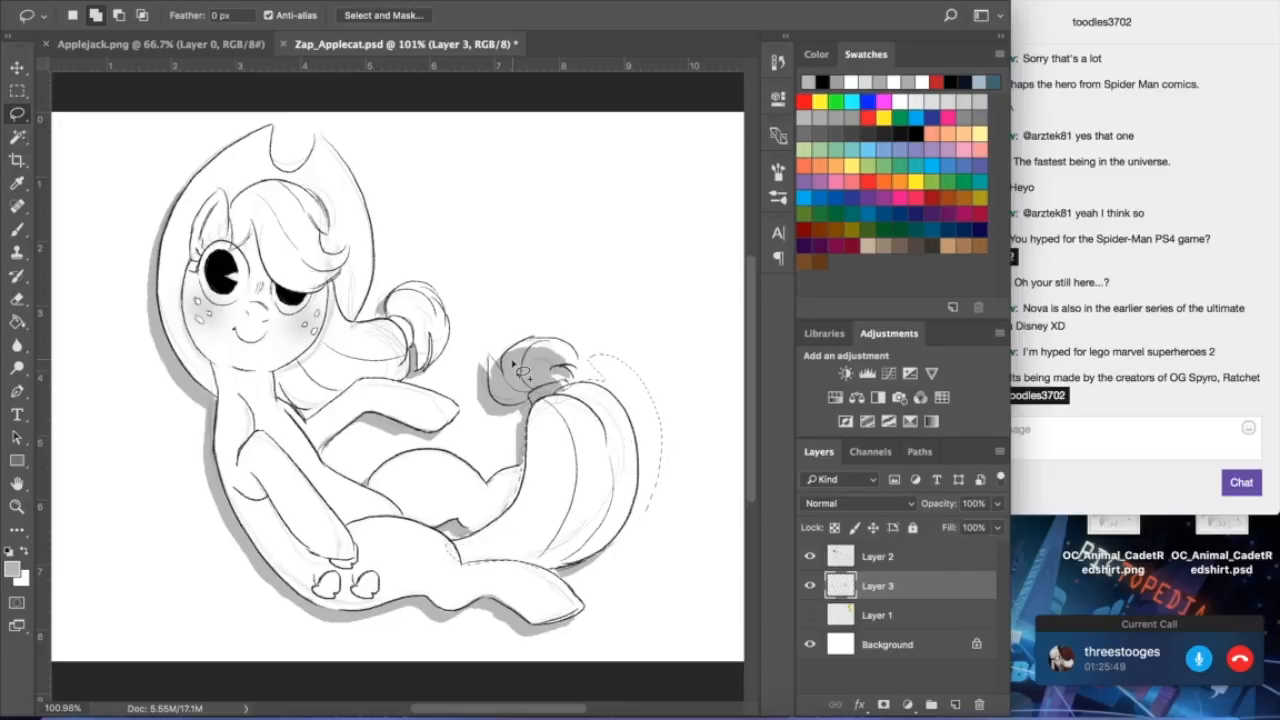
{"action": "left_click", "coordinate": [386, 3]}
{"action": "left_click", "coordinate": [390, 7]}
- Lasso the tail tuft above the tie with the Lasso Tool, delete the grey inside it, and deselect
{"action": "right_click", "coordinate": [18, 115]}
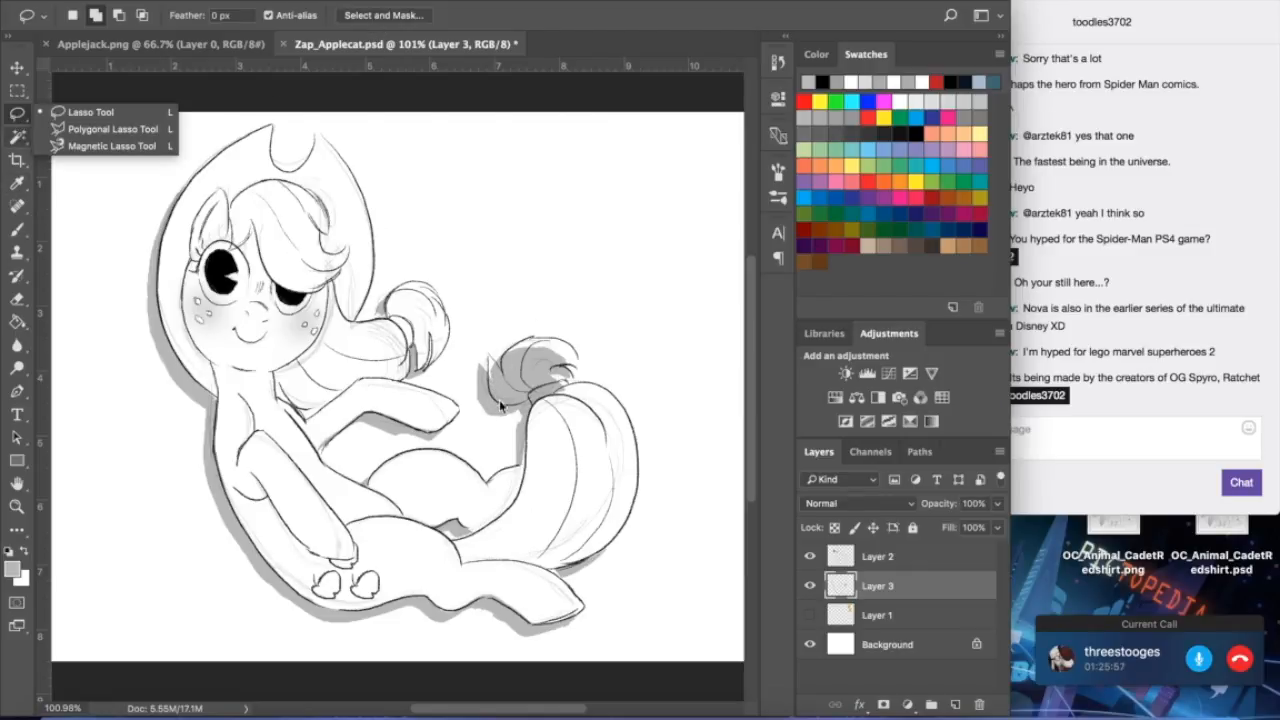
{"action": "mouse_move", "coordinate": [484, 360]}
{"action": "left_mouse_down"}
{"action": "mouse_move", "coordinate": [512, 416]}
{"action": "mouse_move", "coordinate": [549, 416]}
{"action": "mouse_move", "coordinate": [588, 399]}
{"action": "mouse_move", "coordinate": [592, 357]}
{"action": "mouse_move", "coordinate": [521, 314]}
{"action": "mouse_move", "coordinate": [490, 382]}
{"action": "left_mouse_up"}
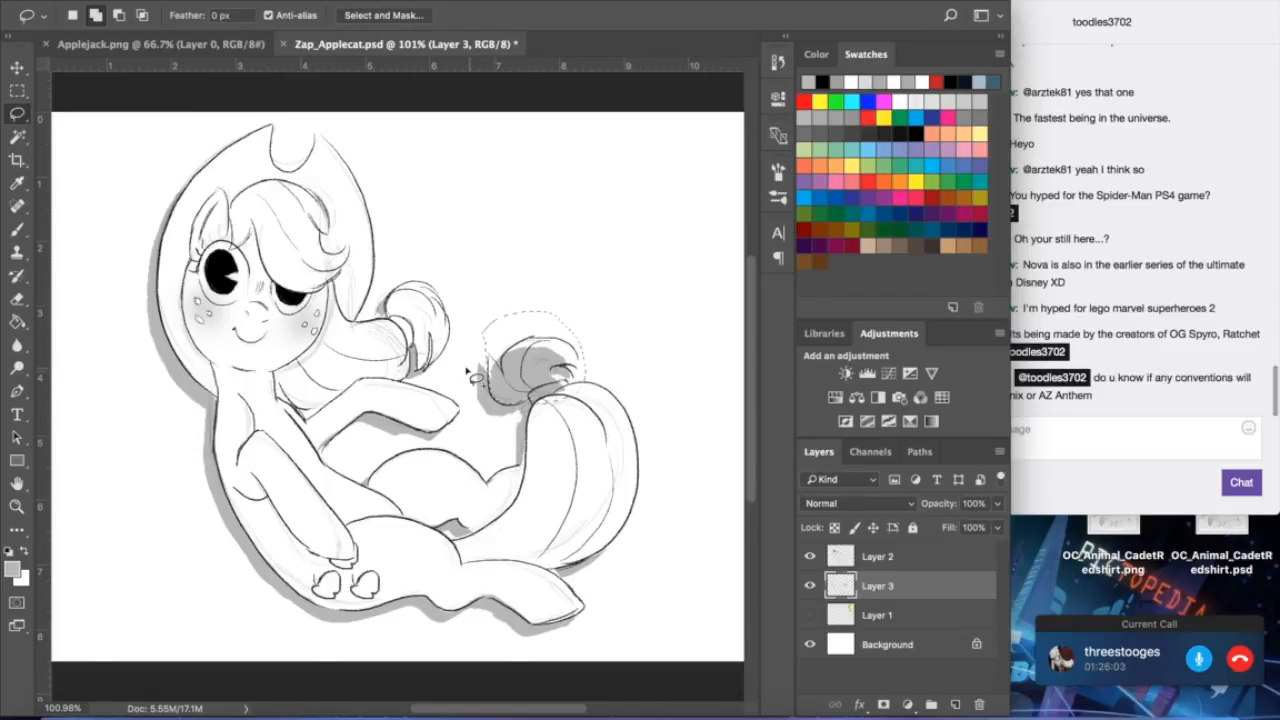
{"action": "key", "text": "Delete"}
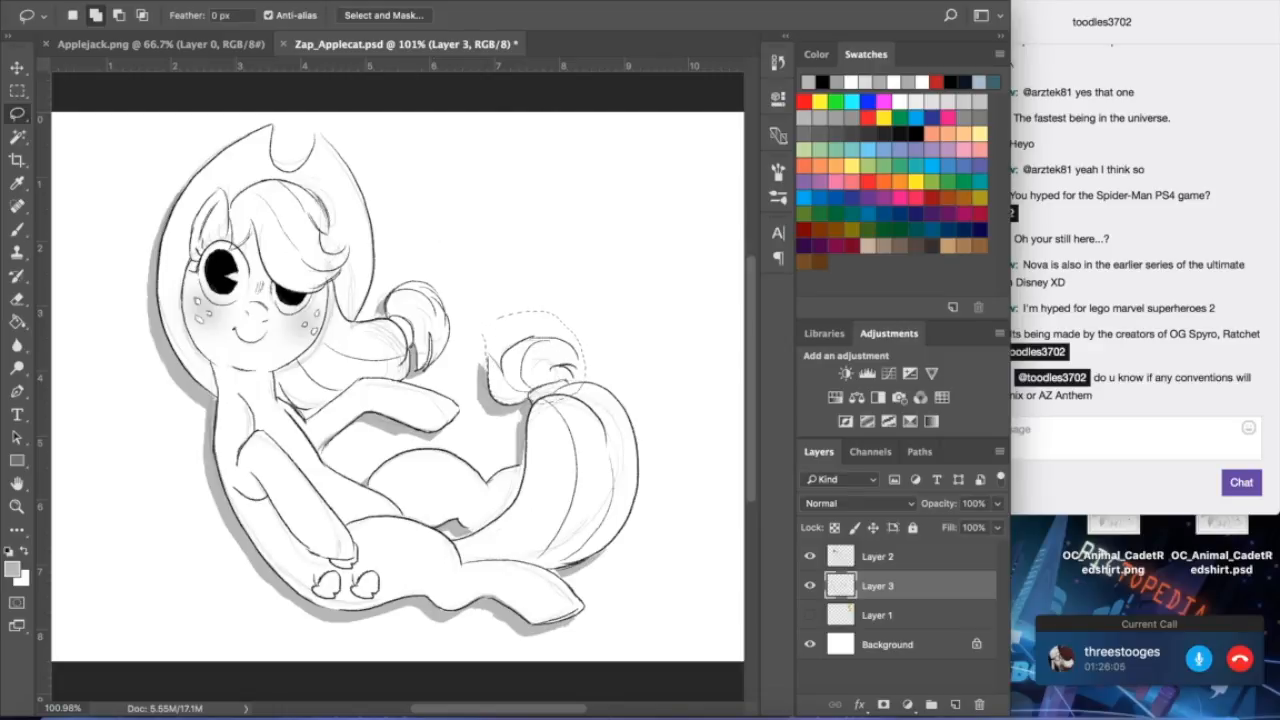
{"action": "left_click", "coordinate": [396, 0]}
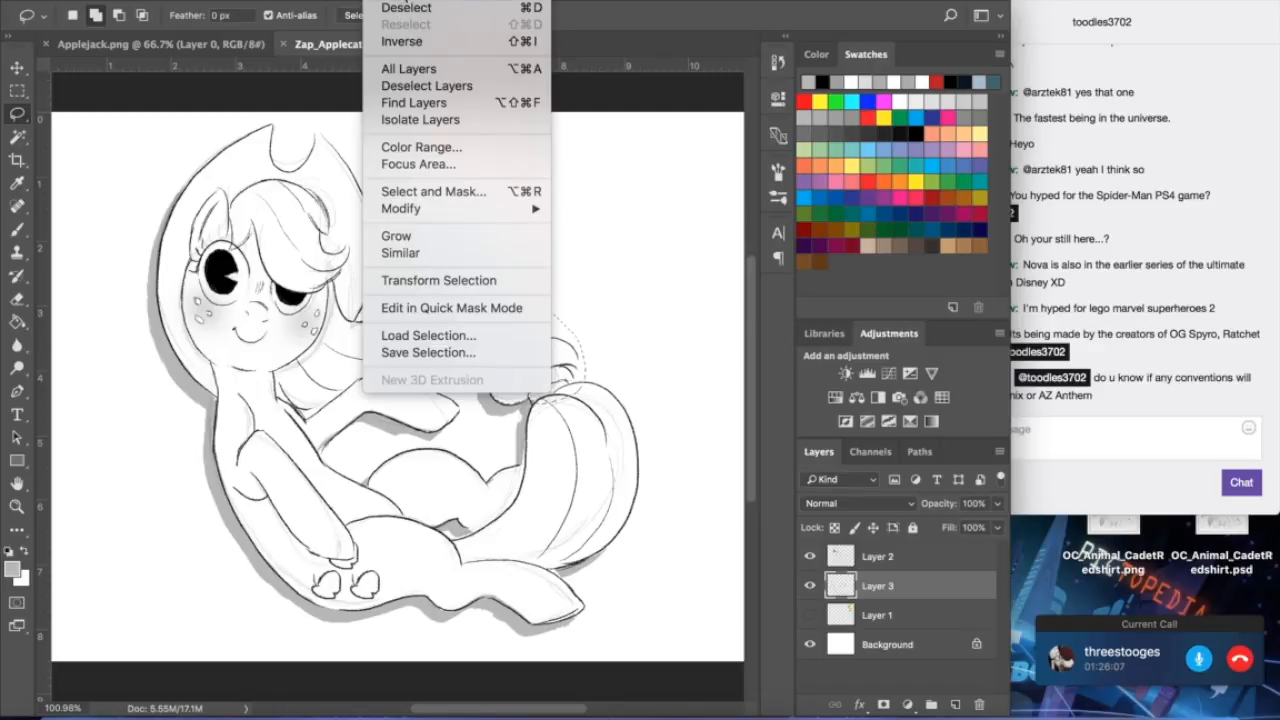
{"action": "left_click", "coordinate": [406, 7]}
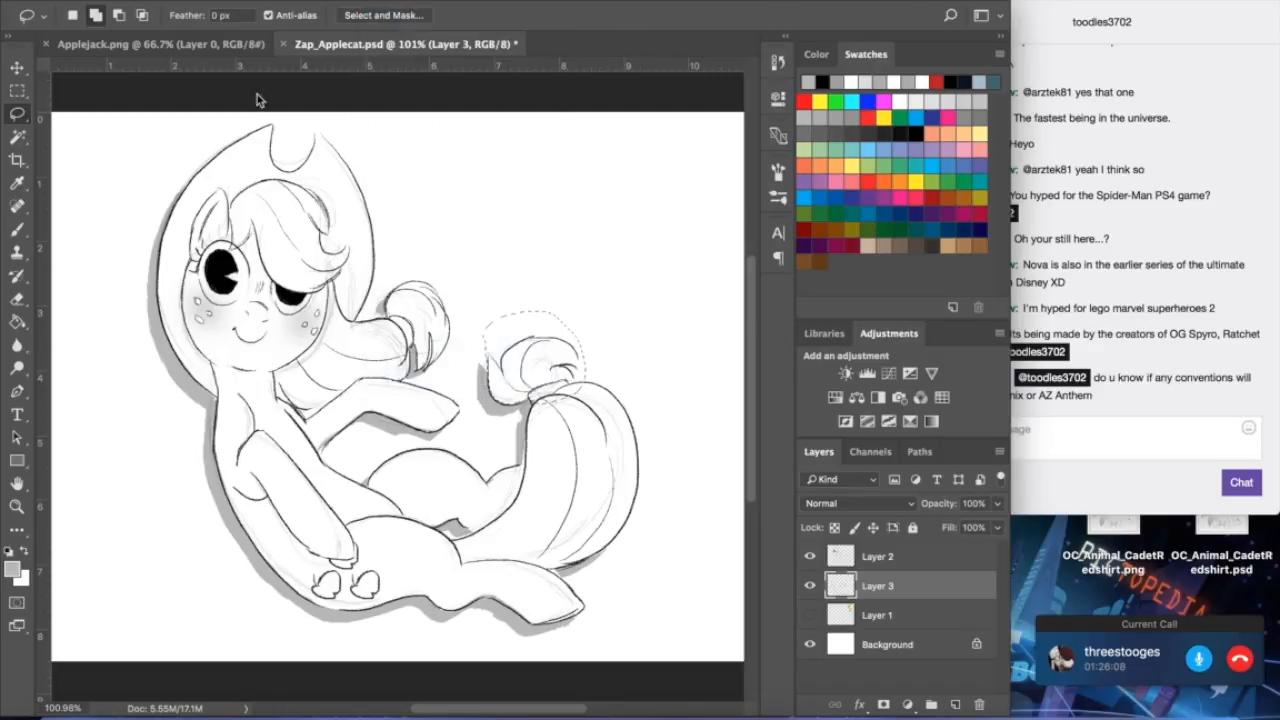
- Touch up the grey shadow under the raised foreleg and beside the tail with the Brush, and clean stray grey with the Eraser
{"action": "left_click", "coordinate": [17, 229]}
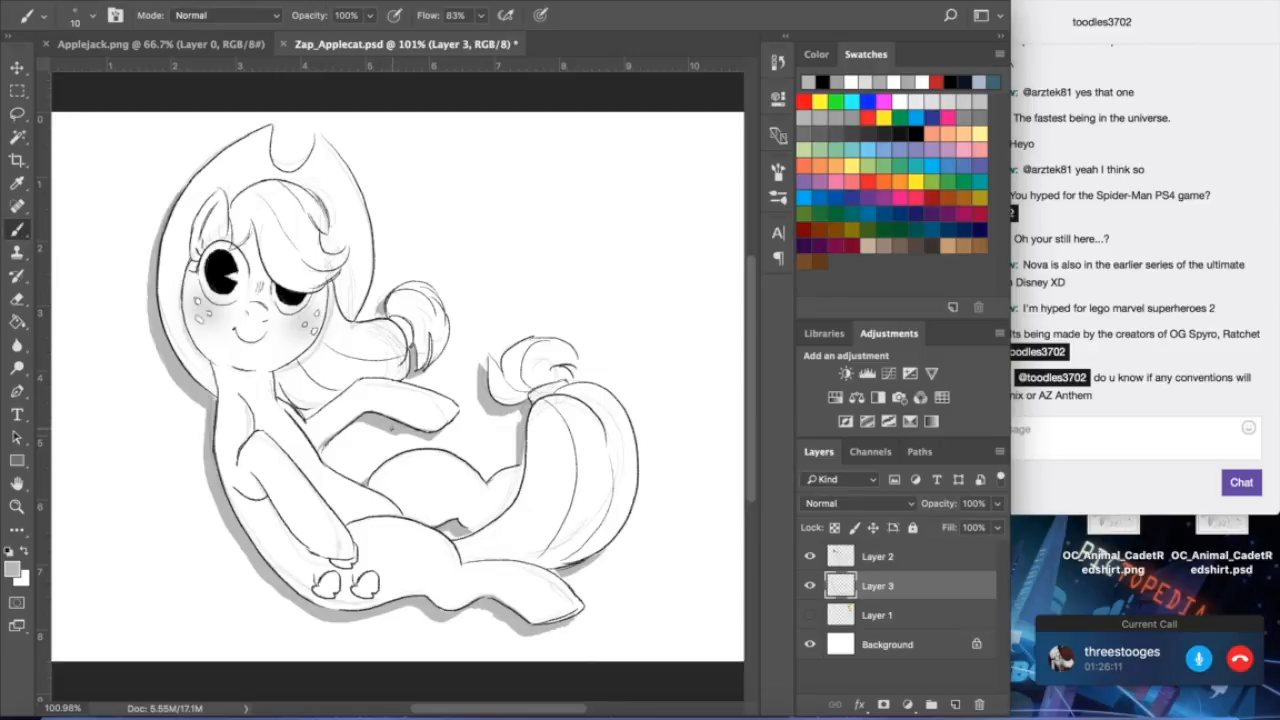
{"action": "left_click_drag", "start_coordinate": [391, 430], "coordinate": [423, 438]}
{"action": "left_click_drag", "start_coordinate": [524, 439], "coordinate": [521, 460]}
{"action": "left_click", "coordinate": [17, 298]}
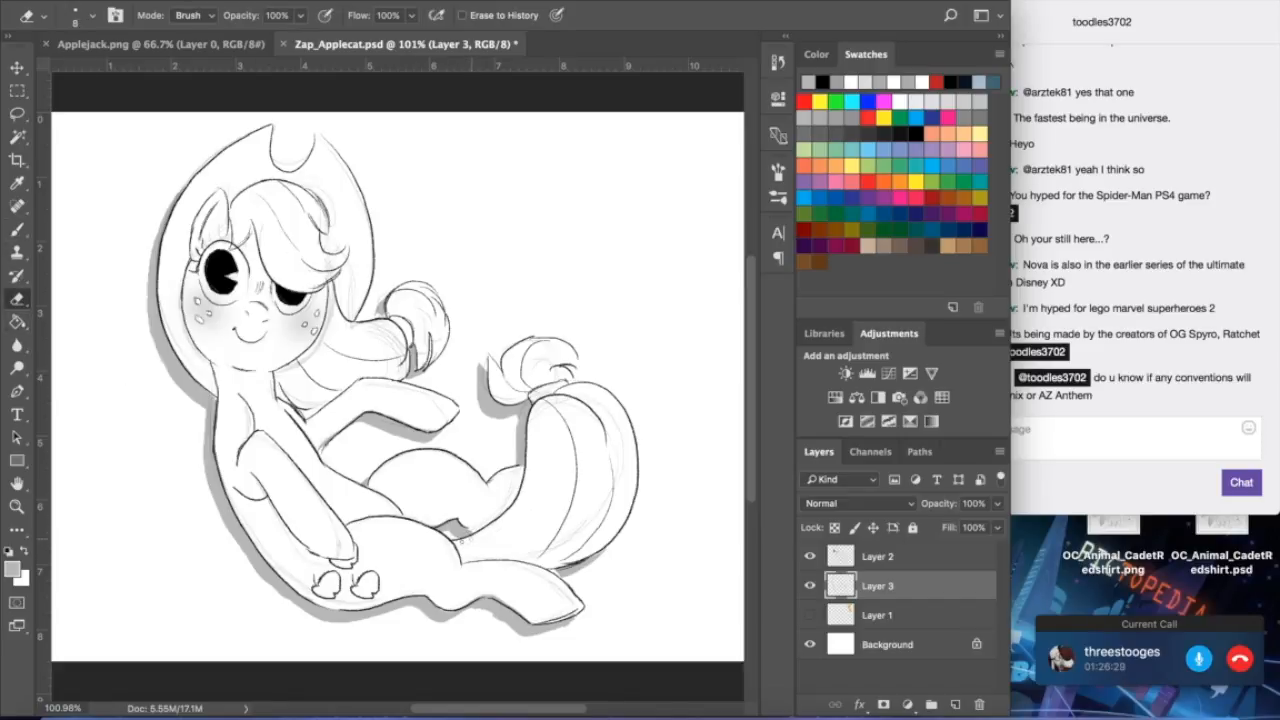
{"action": "key", "text": "b"}
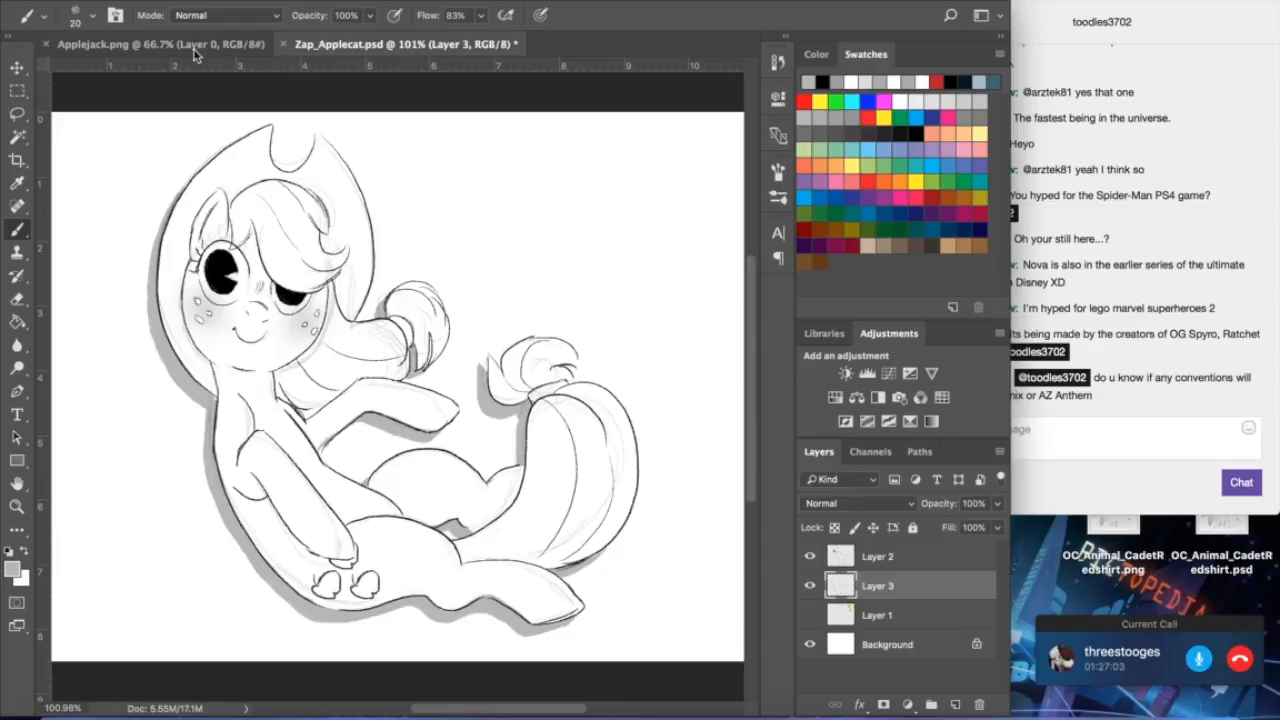
- Save the Zap_Applecat.psd document
{"action": "left_click", "coordinate": [186, 134]}
{"action": "left_click", "coordinate": [168, 1]}
{"action": "left_click", "coordinate": [168, 1]}
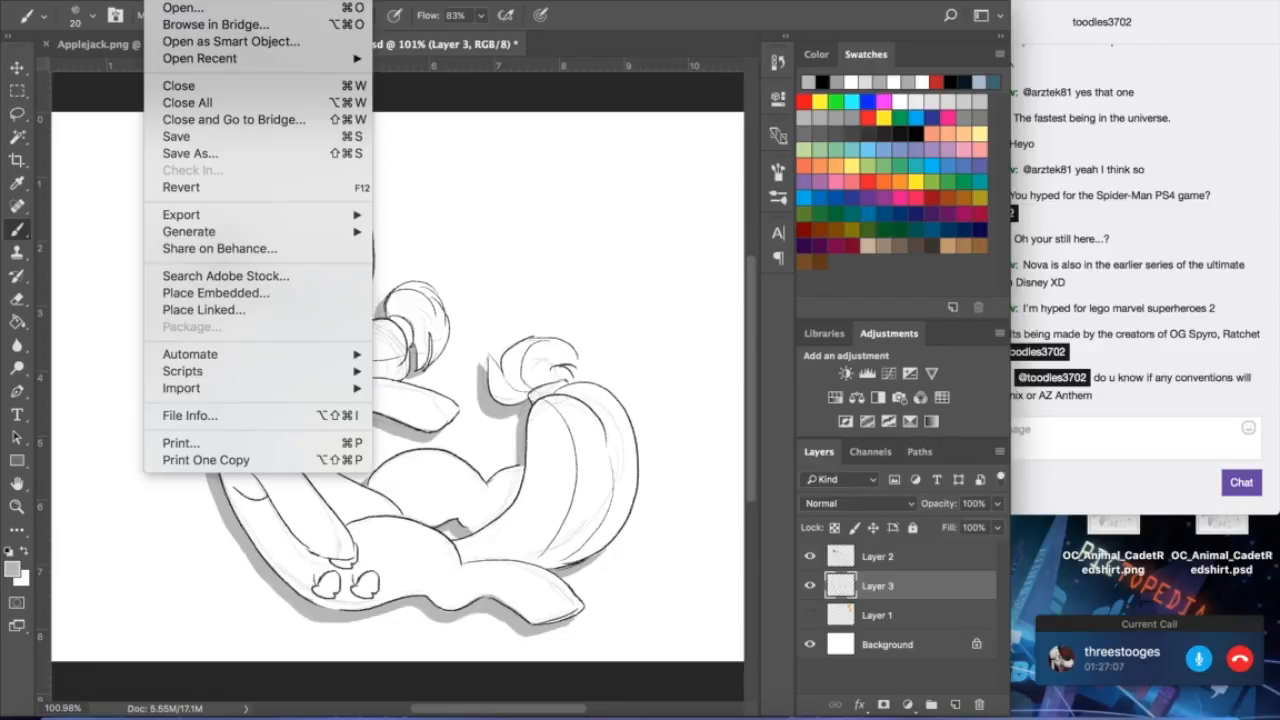
{"action": "left_click", "coordinate": [186, 136]}
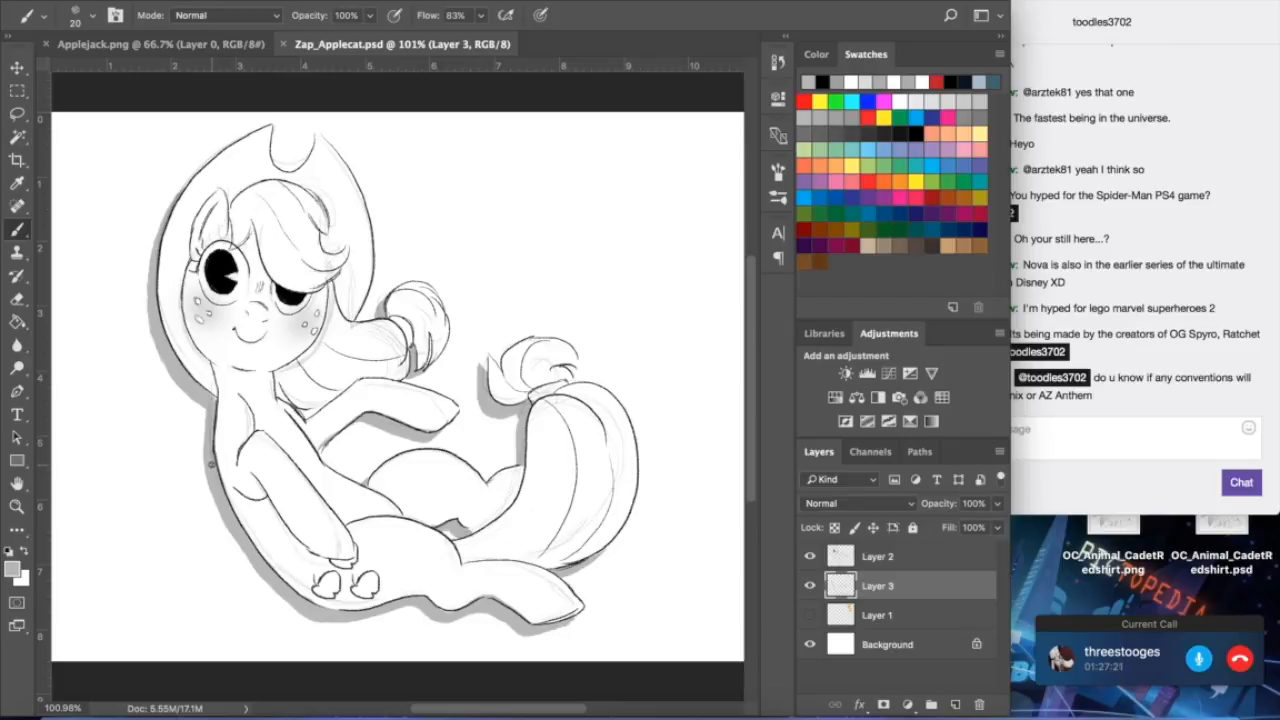
{"action": "left_click", "coordinate": [153, 1]}
{"action": "left_click", "coordinate": [182, 137]}
- Save a PNG copy as Zap_Applecat.png on the Desktop with Smallest / Slow compression and no interlacing
{"action": "left_click", "coordinate": [153, 1]}
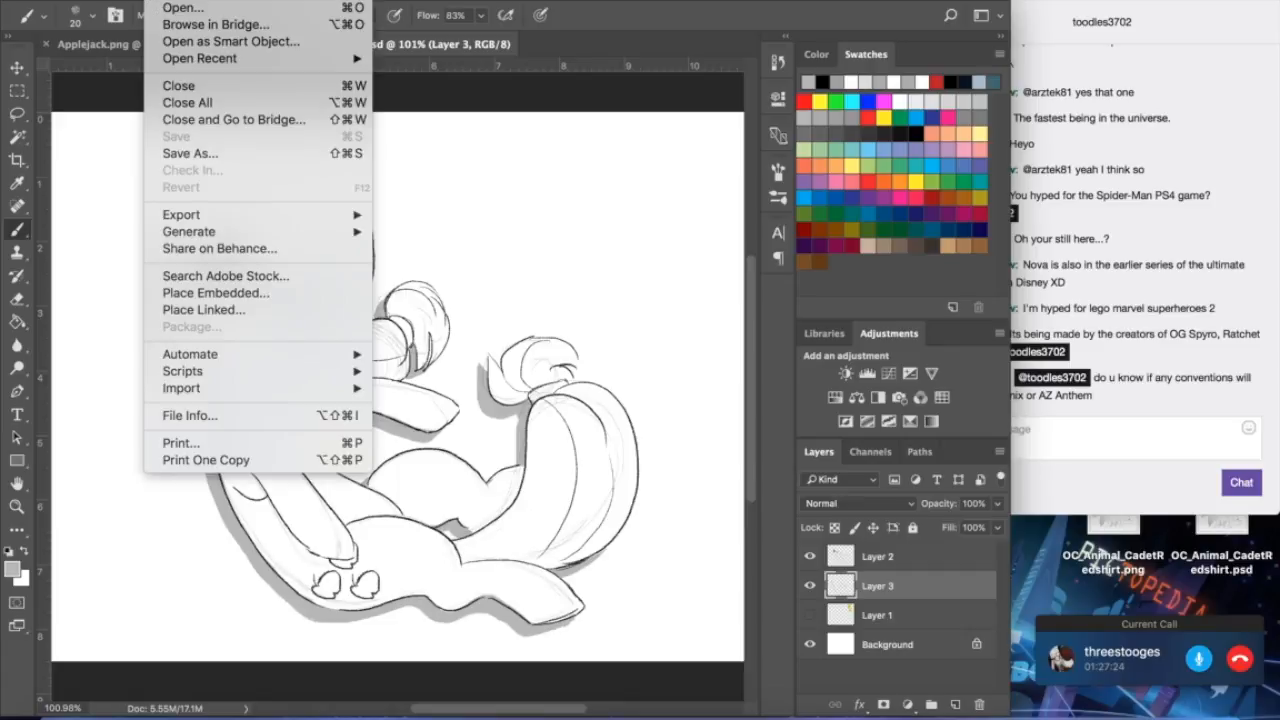
{"action": "left_click", "coordinate": [166, 155]}
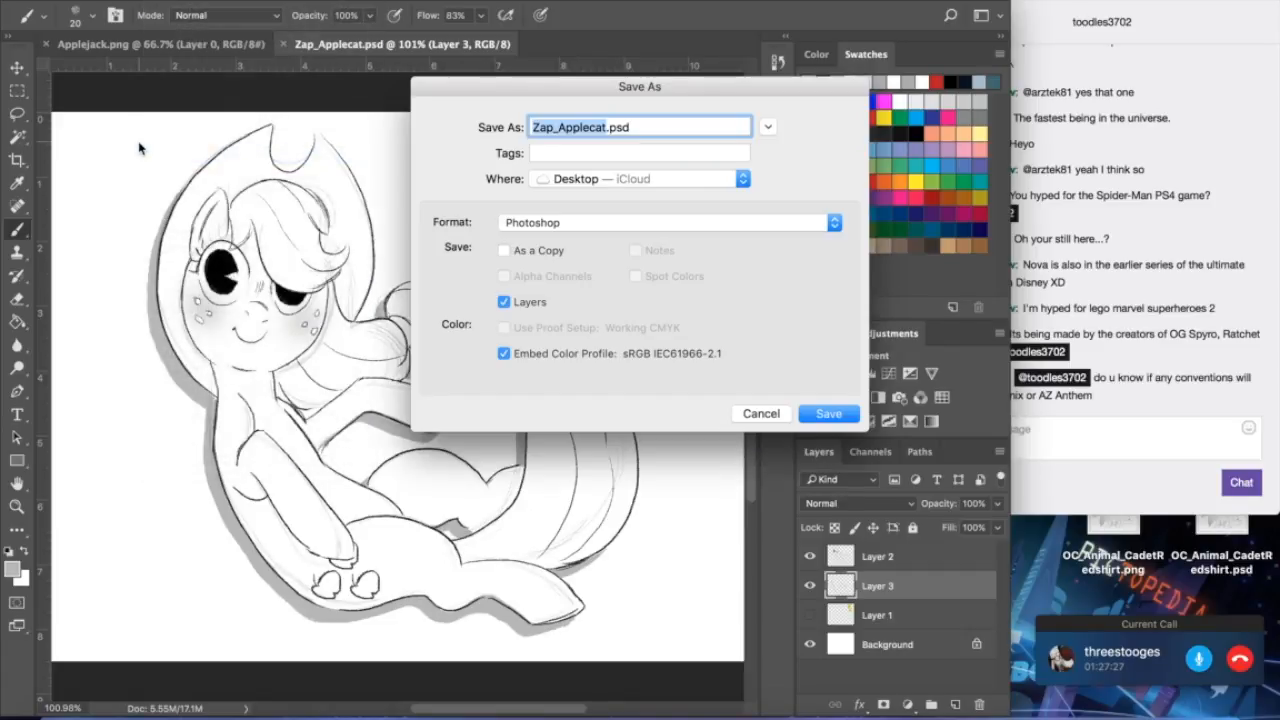
{"action": "left_click", "coordinate": [643, 224]}
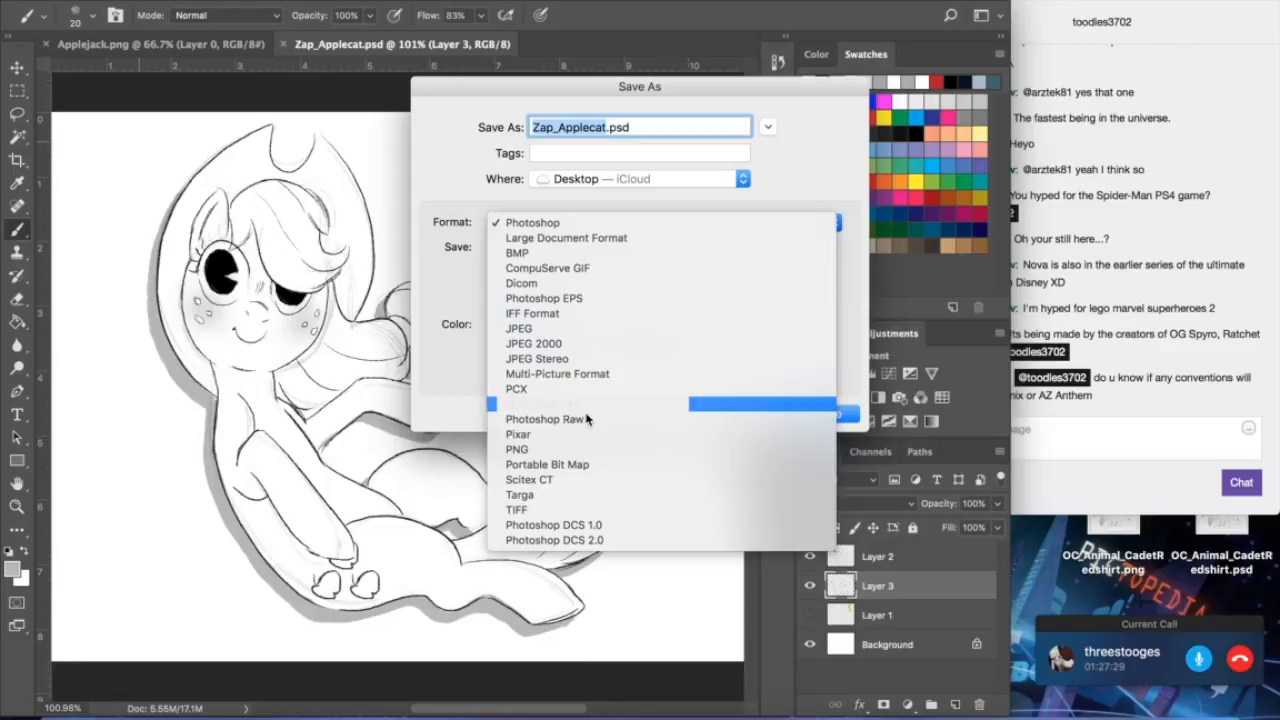
{"action": "left_click", "coordinate": [561, 452]}
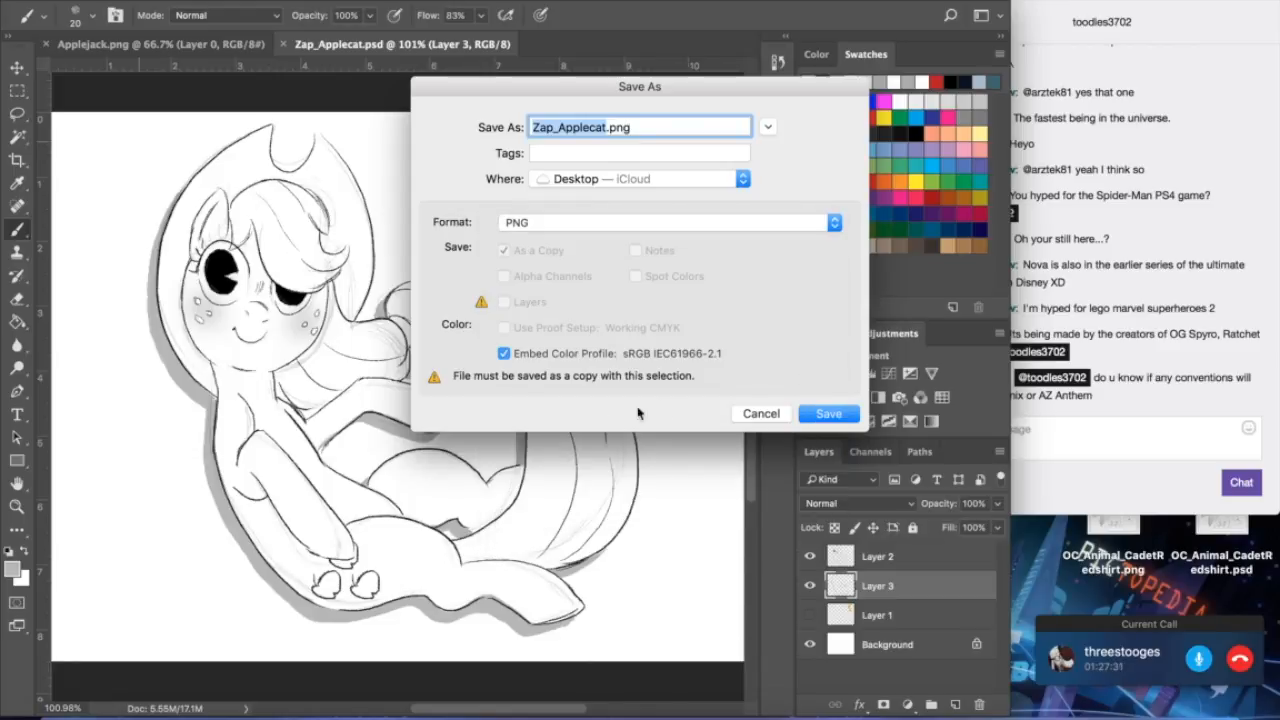
{"action": "left_click", "coordinate": [818, 418]}
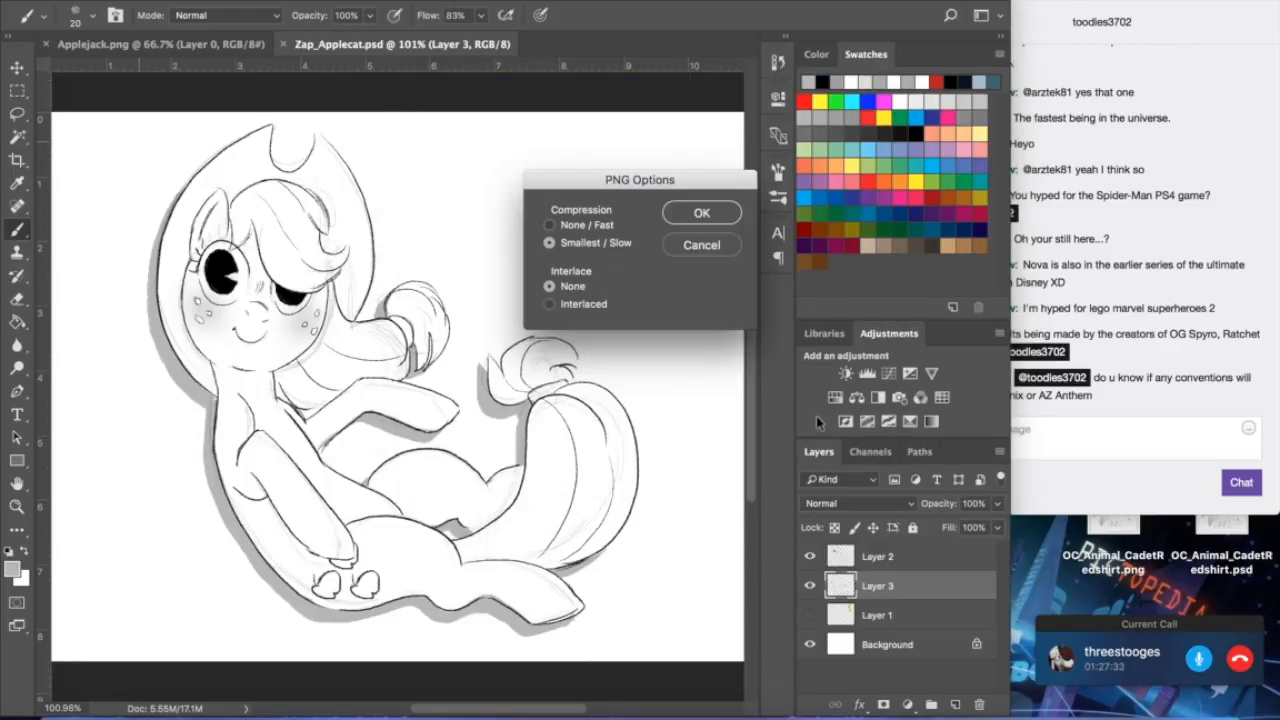
{"action": "left_click", "coordinate": [717, 213]}
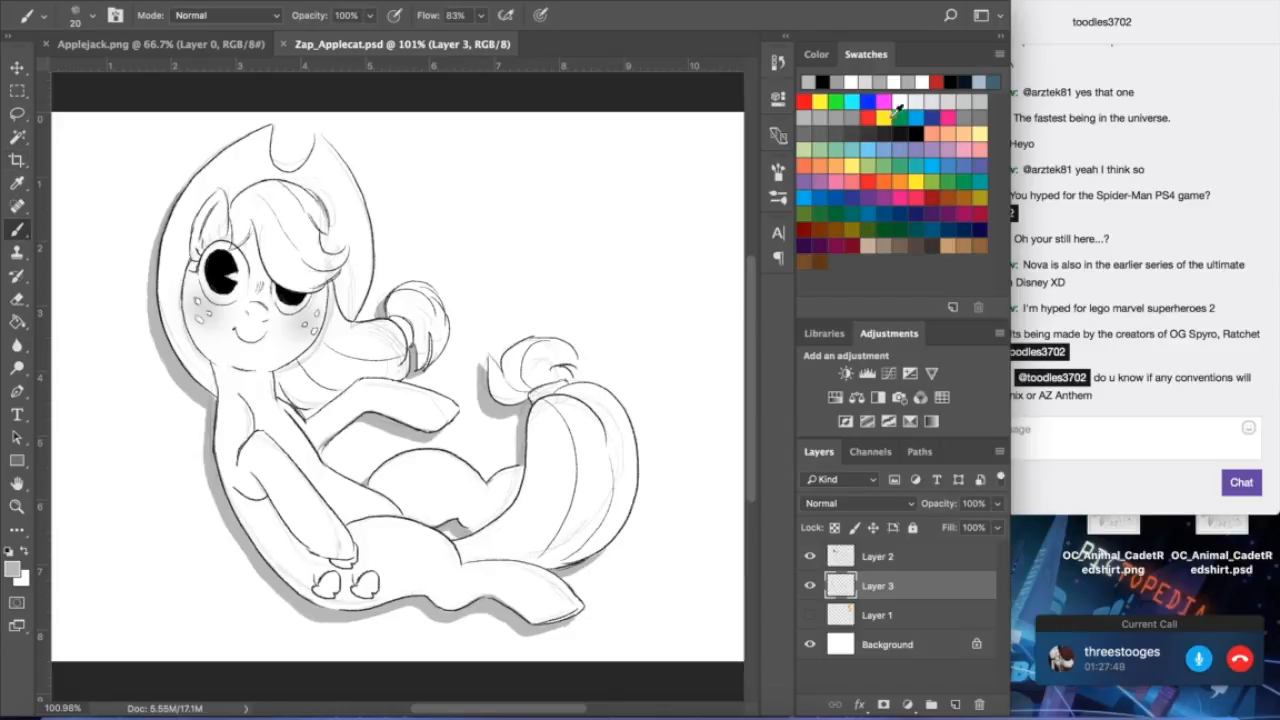
- Set the foreground colour to white and add a new layer above Layer 2
{"action": "left_click", "coordinate": [842, 118]}
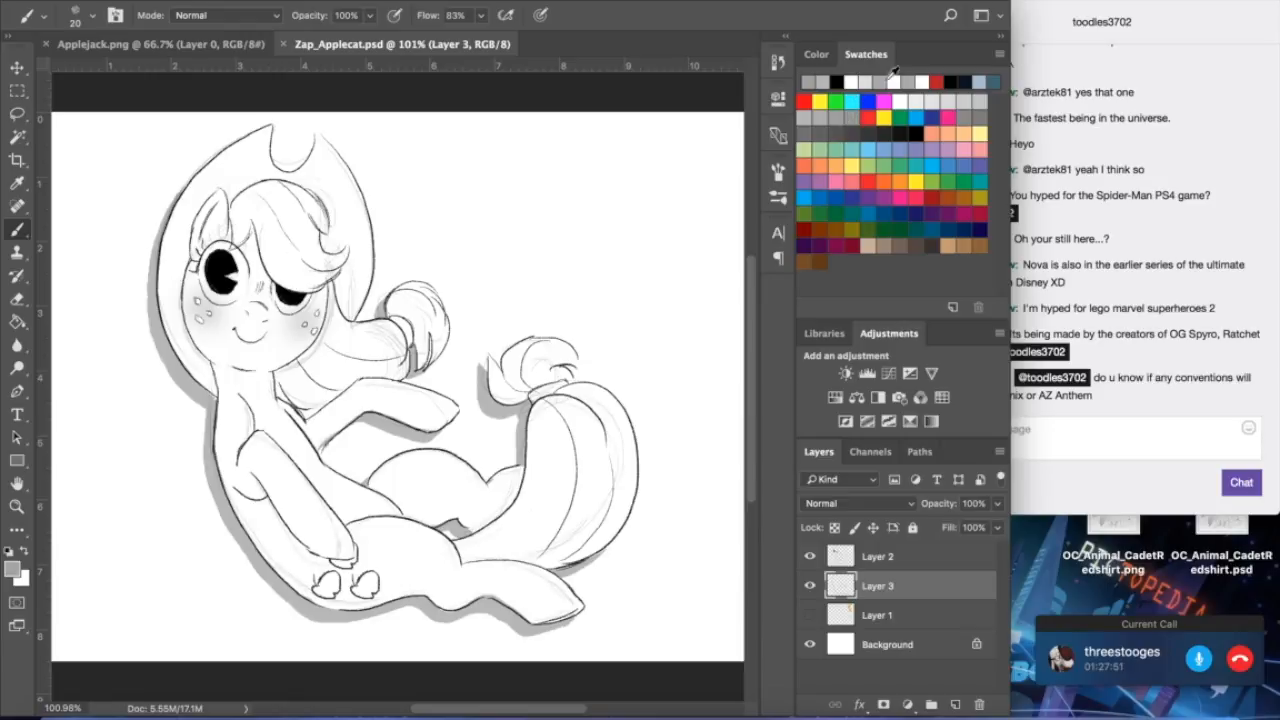
{"action": "left_click", "coordinate": [904, 100]}
{"action": "left_click", "coordinate": [878, 558]}
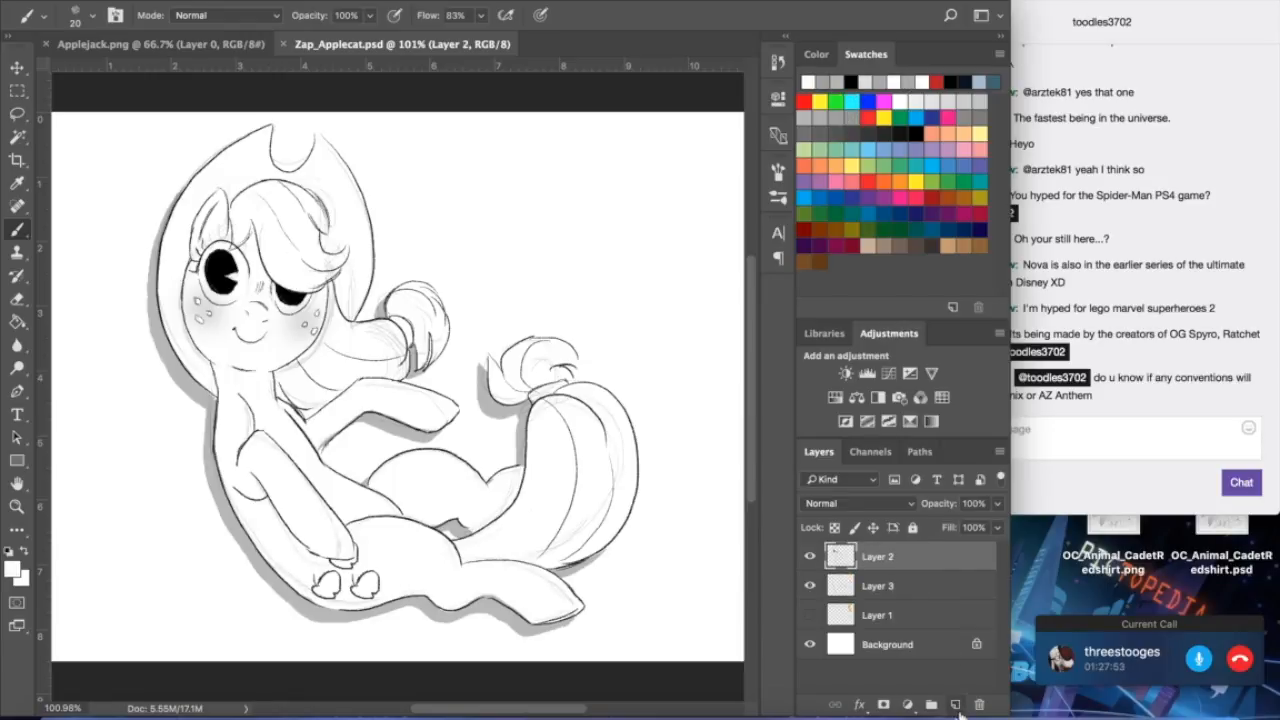
{"action": "left_click", "coordinate": [955, 705]}
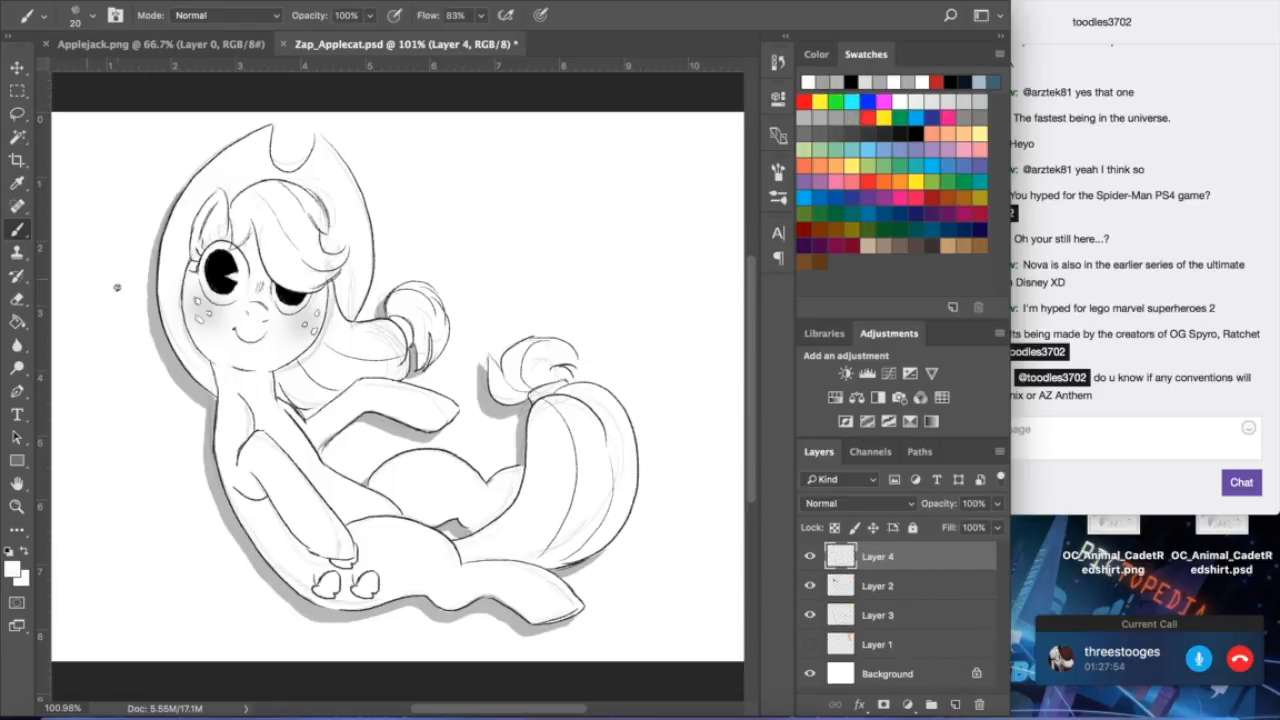
- Try painting white strokes over the eyes on the new layer, and undo them
{"action": "mouse_move", "coordinate": [217, 258]}
{"action": "left_mouse_down"}
{"action": "mouse_move", "coordinate": [222, 287]}
{"action": "mouse_move", "coordinate": [221, 262]}
{"action": "mouse_move", "coordinate": [221, 278]}
{"action": "mouse_move", "coordinate": [289, 296]}
{"action": "left_mouse_up"}
{"action": "key", "text": "super+alt+z"}
{"action": "key", "text": "super+alt+z"}
- Save Zap_Applecat.psd again with the new layer included
{"action": "left_click", "coordinate": [165, 1]}
{"action": "left_click", "coordinate": [165, 1]}
{"action": "left_click", "coordinate": [165, 1]}
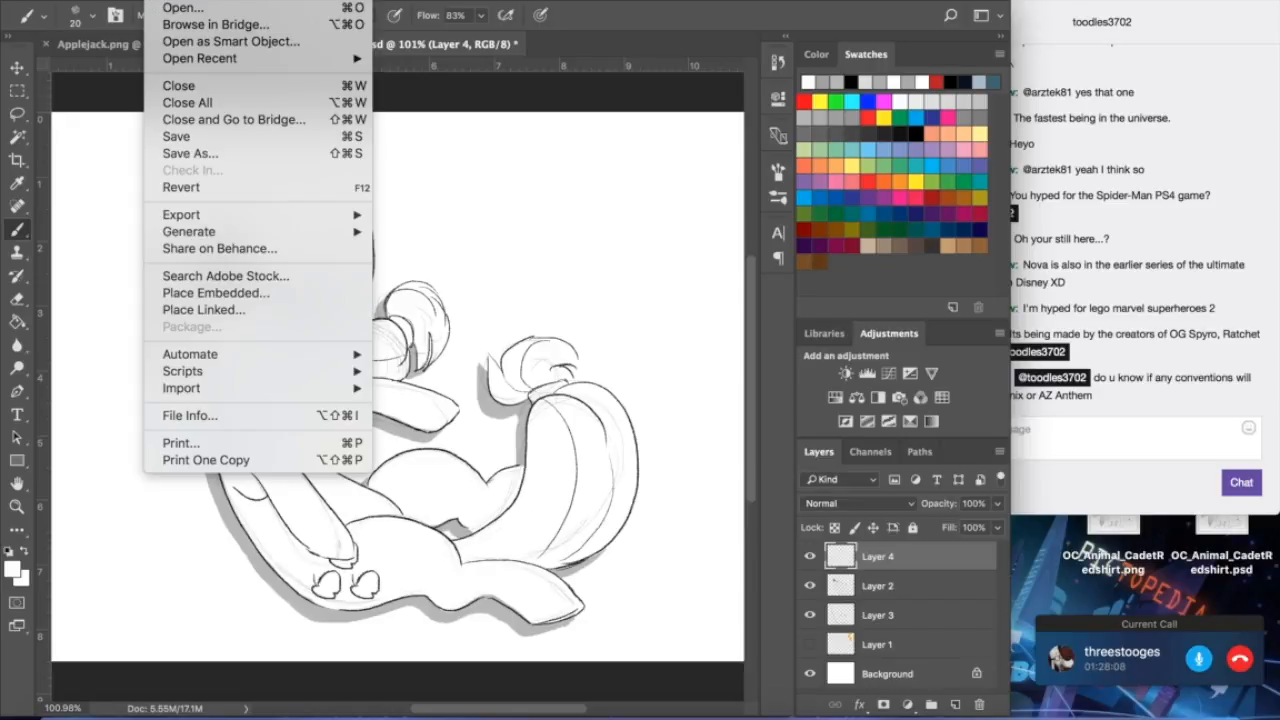
{"action": "left_click", "coordinate": [165, 137]}
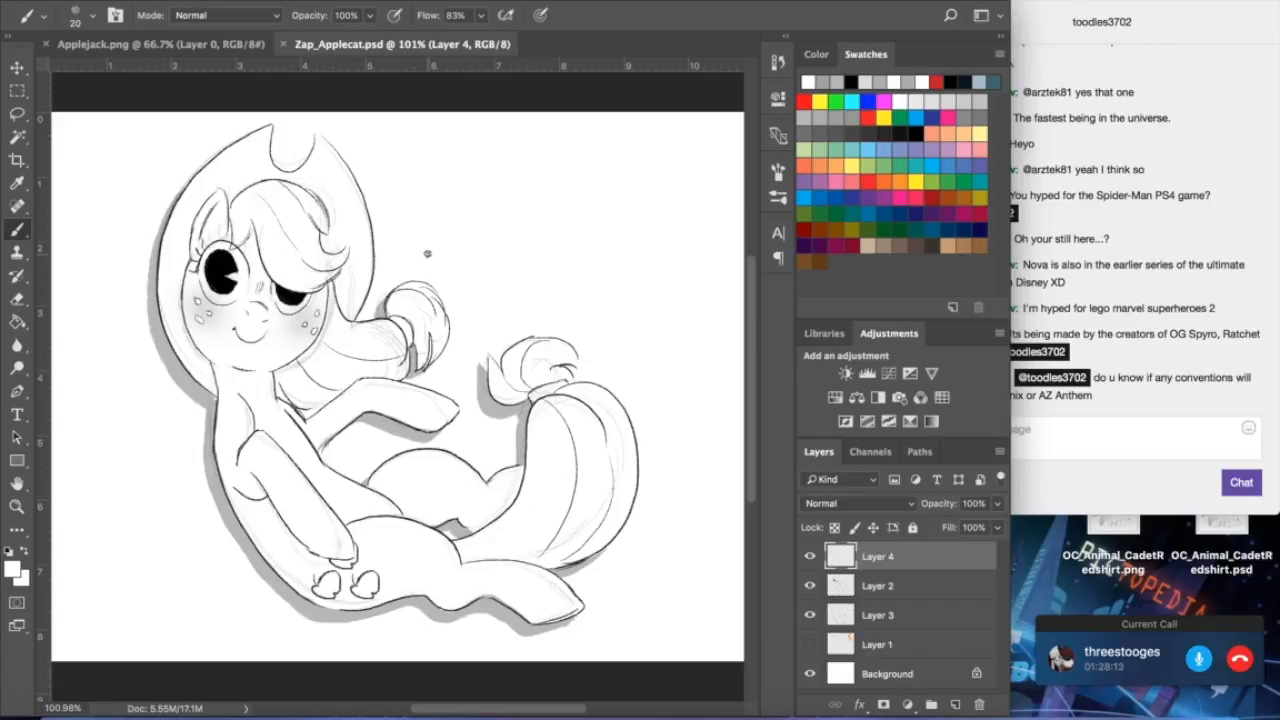